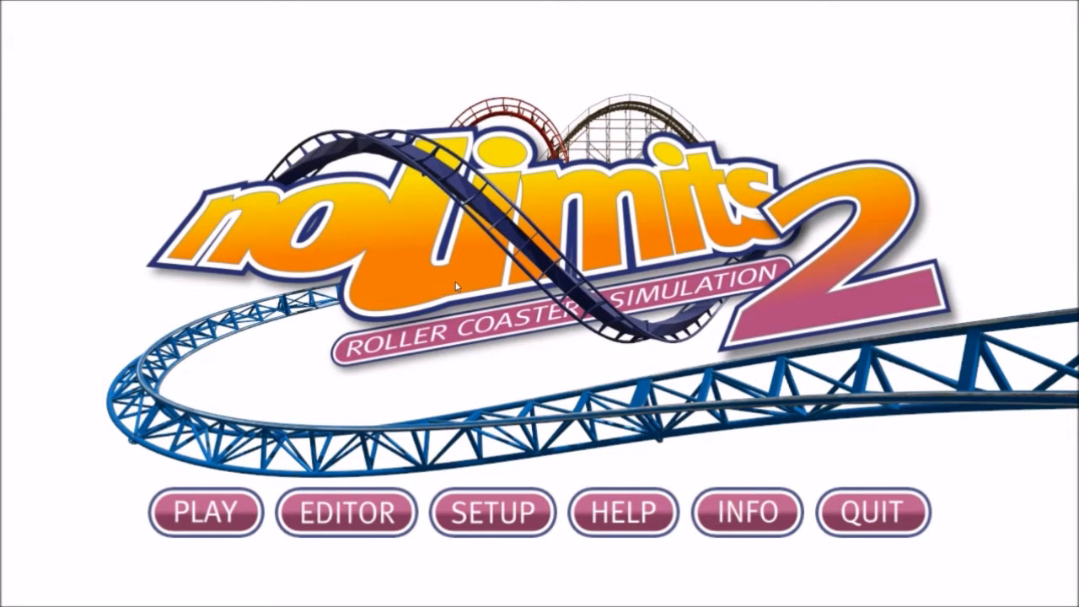
Step: Enter the coaster editor and dismiss the Tip of the Day dialog
{"action": "left_click", "coordinate": [346, 508]}
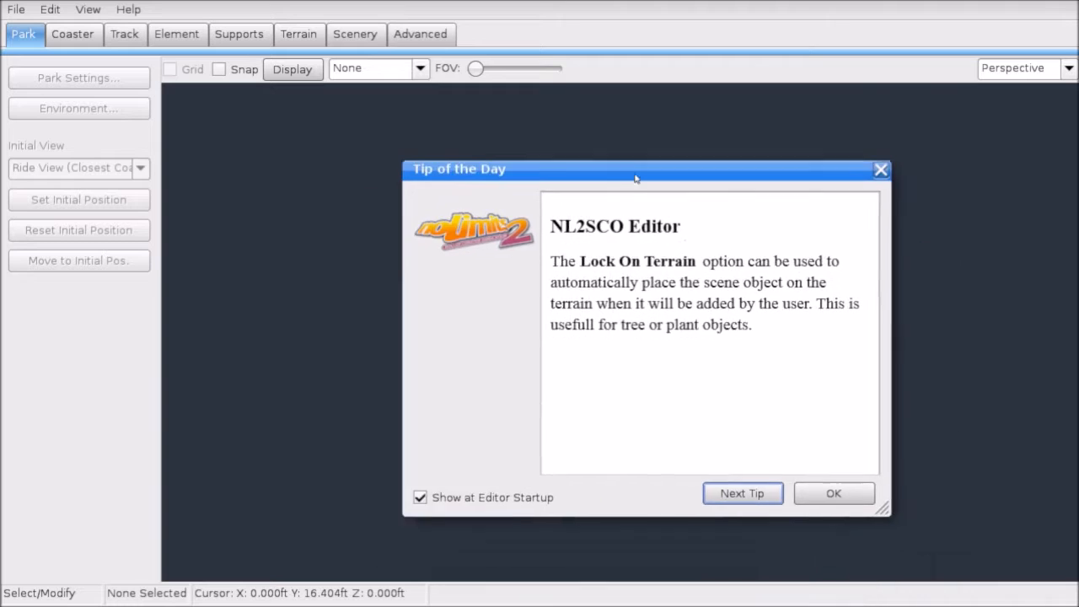
{"action": "left_click_drag", "start_coordinate": [636, 178], "coordinate": [578, 161]}
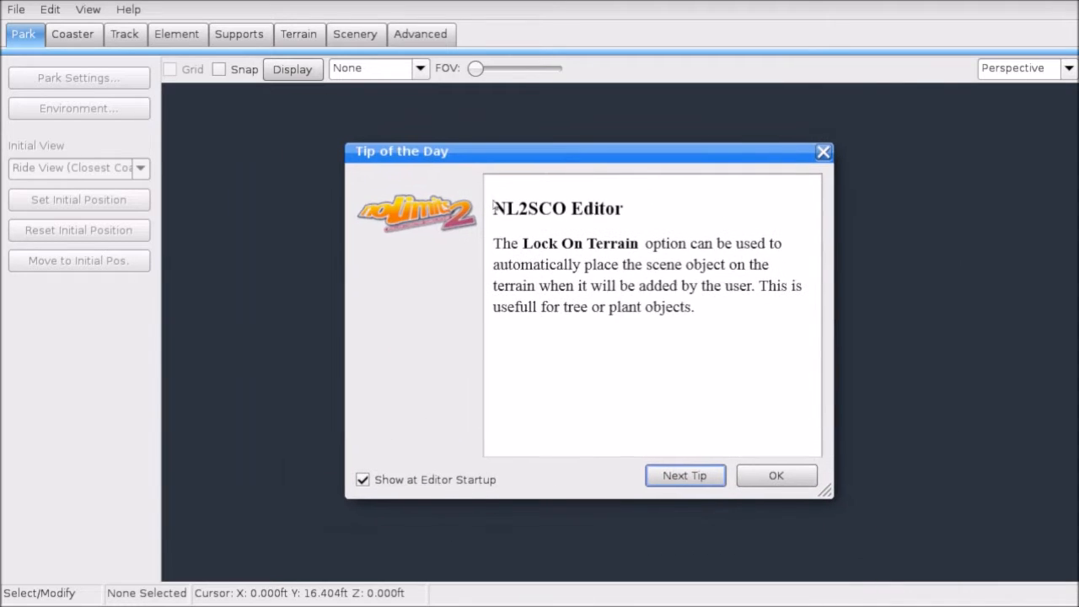
{"action": "left_click_drag", "start_coordinate": [541, 245], "coordinate": [662, 246]}
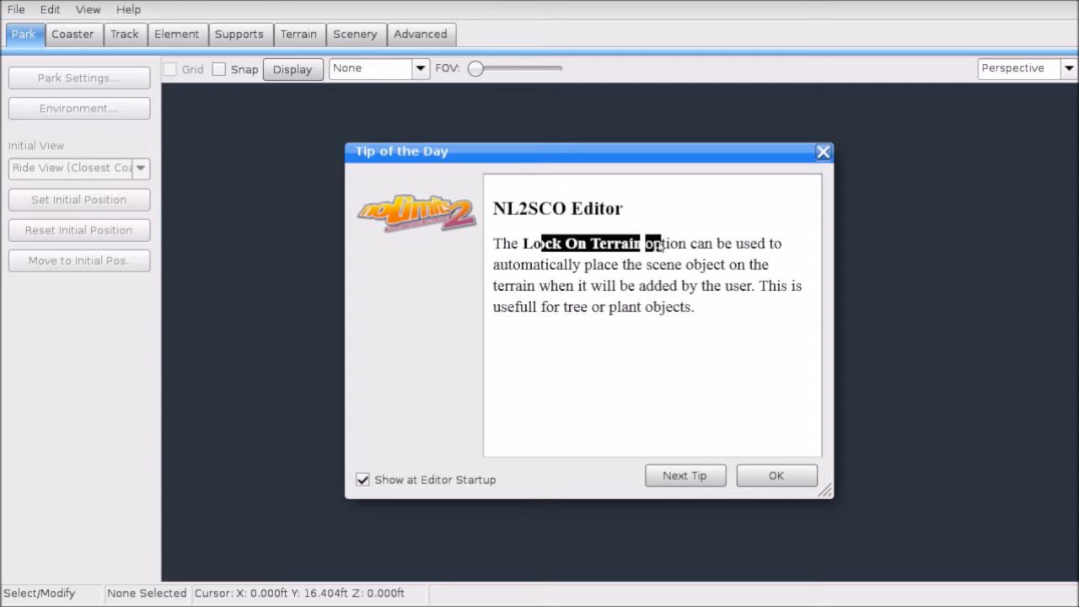
{"action": "left_click", "coordinate": [760, 484]}
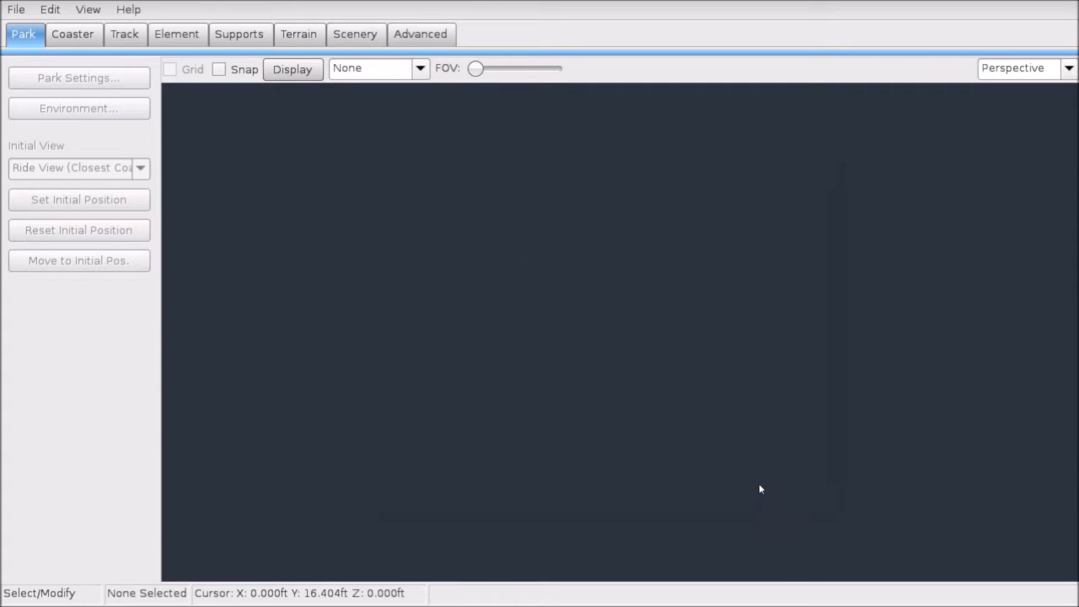
Step: Start a new park named '1st new nl2 tutorial' from the File menu
{"action": "left_click", "coordinate": [985, 73]}
{"action": "left_click", "coordinate": [943, 171]}
{"action": "left_click", "coordinate": [12, 8]}
{"action": "left_click", "coordinate": [31, 8]}
{"action": "left_click", "coordinate": [28, 15]}
{"action": "left_click", "coordinate": [34, 33]}
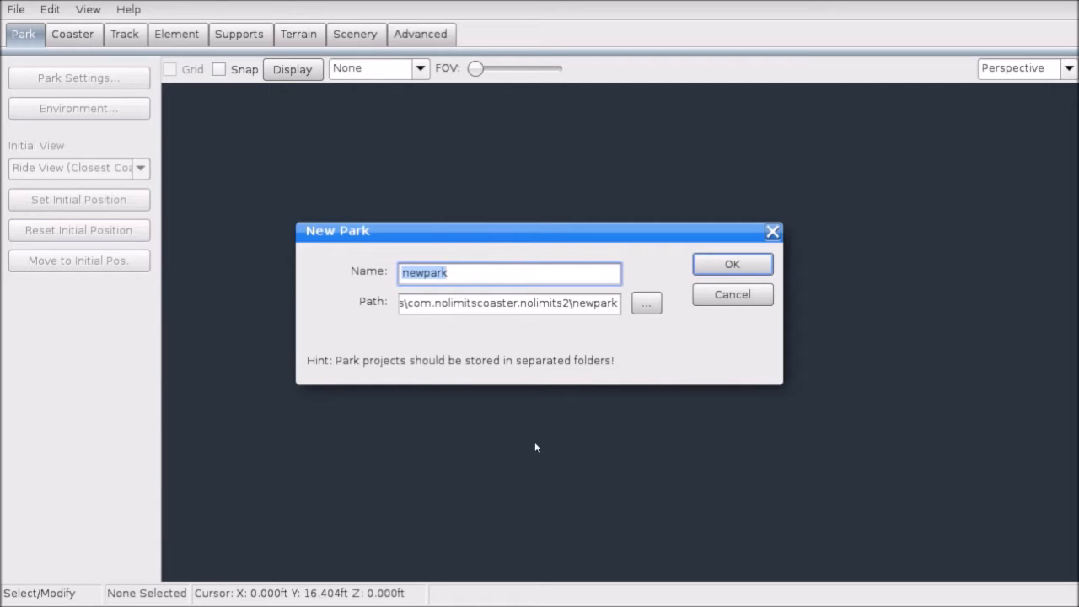
{"action": "type", "text": "1st new nl2 tut"}
Step: Set the park location to D:\NoLimits2\parks and confirm creating it
{"action": "left_click", "coordinate": [647, 304]}
{"action": "left_click", "coordinate": [369, 156]}
{"action": "left_click", "coordinate": [368, 156]}
{"action": "left_click", "coordinate": [369, 156]}
{"action": "left_click", "coordinate": [368, 156]}
{"action": "double_click", "coordinate": [371, 250]}
{"action": "scroll", "coordinate": [448, 351], "scroll_direction": "down", "scroll_amount": 5}
{"action": "scroll", "coordinate": [393, 357], "scroll_direction": "up", "scroll_amount": 5}
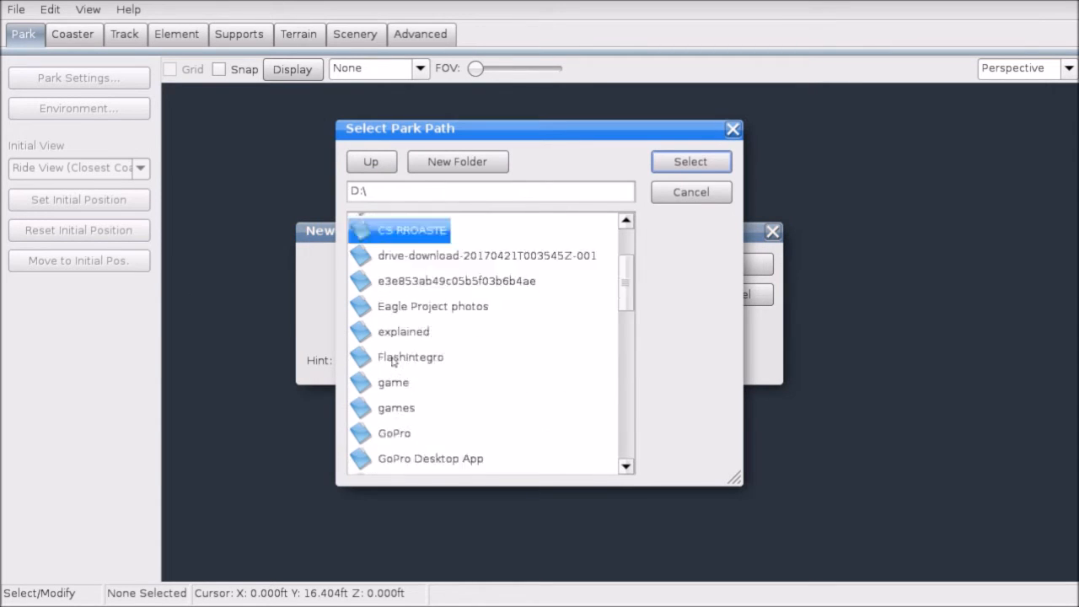
{"action": "scroll", "coordinate": [393, 358], "scroll_direction": "down", "scroll_amount": 5}
{"action": "double_click", "coordinate": [390, 375]}
{"action": "scroll", "coordinate": [374, 384], "scroll_direction": "down", "scroll_amount": 3}
{"action": "double_click", "coordinate": [391, 362]}
{"action": "left_click", "coordinate": [683, 164]}
{"action": "left_click", "coordinate": [695, 271]}
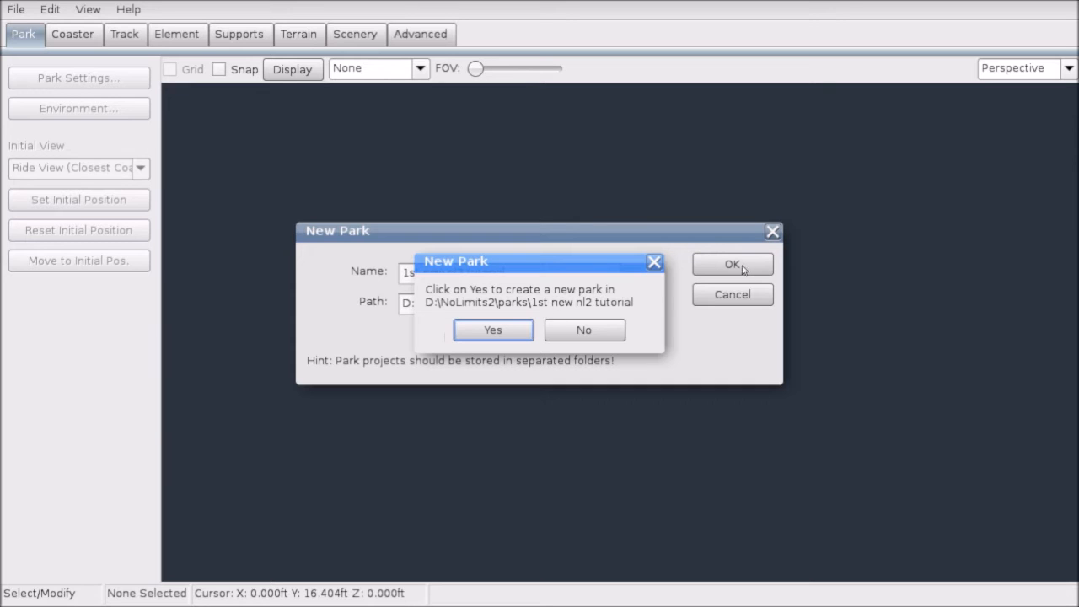
{"action": "left_click", "coordinate": [508, 330]}
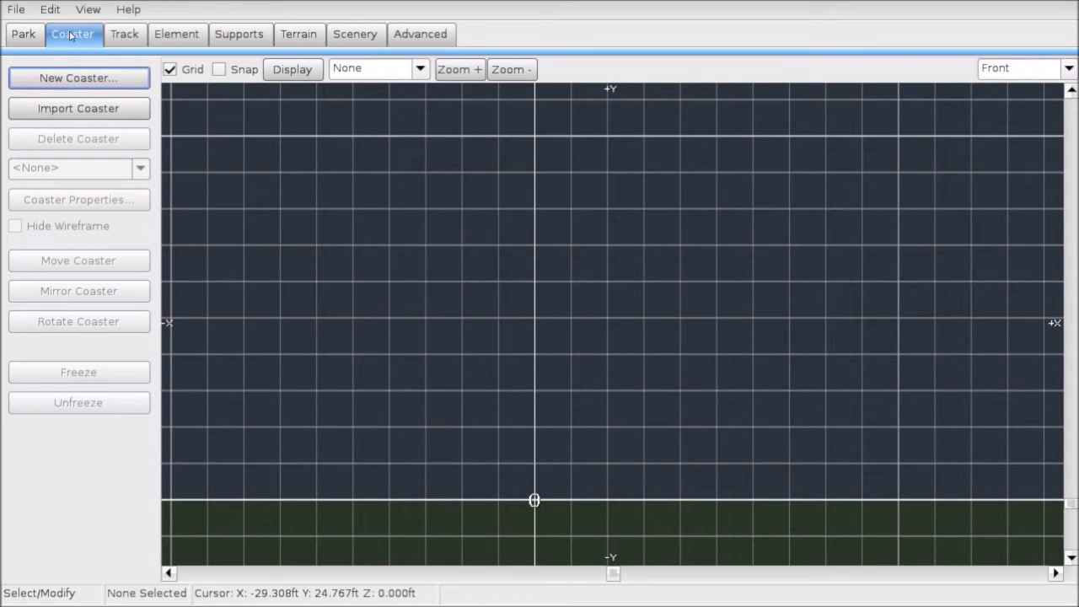
Step: Create a coaster named 'wooden' and open its Coaster Properties
{"action": "left_click", "coordinate": [80, 80]}
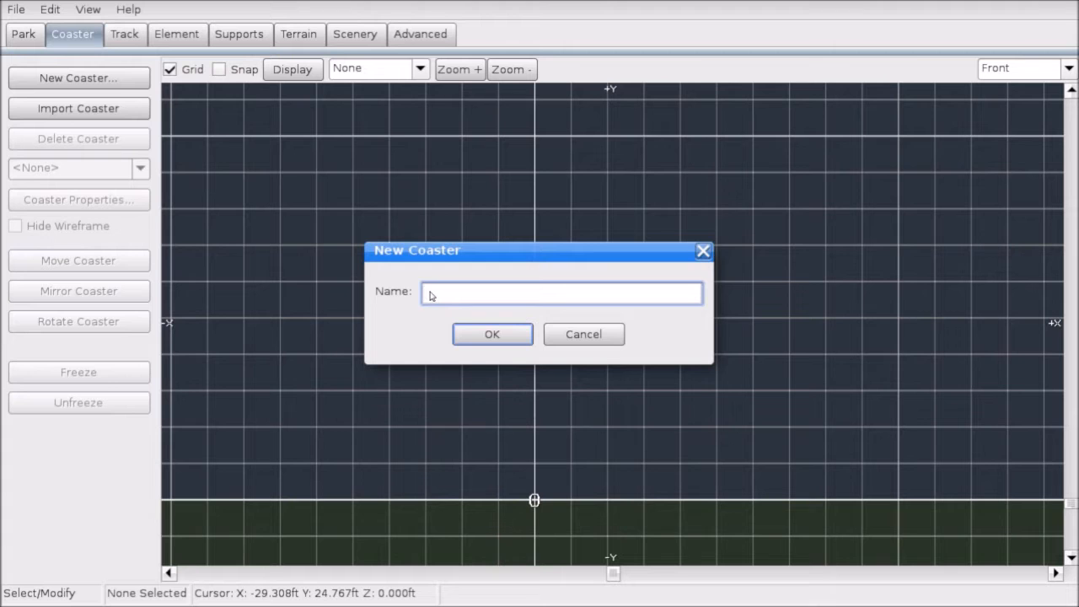
{"action": "type", "text": "wooden"}
{"action": "left_click", "coordinate": [492, 335]}
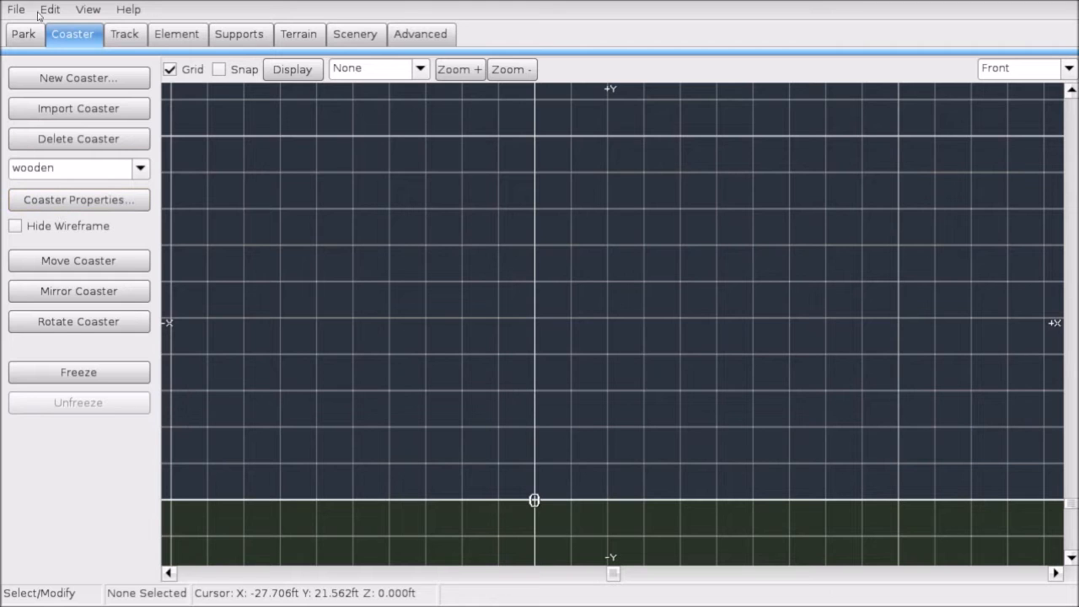
{"action": "left_click", "coordinate": [75, 197]}
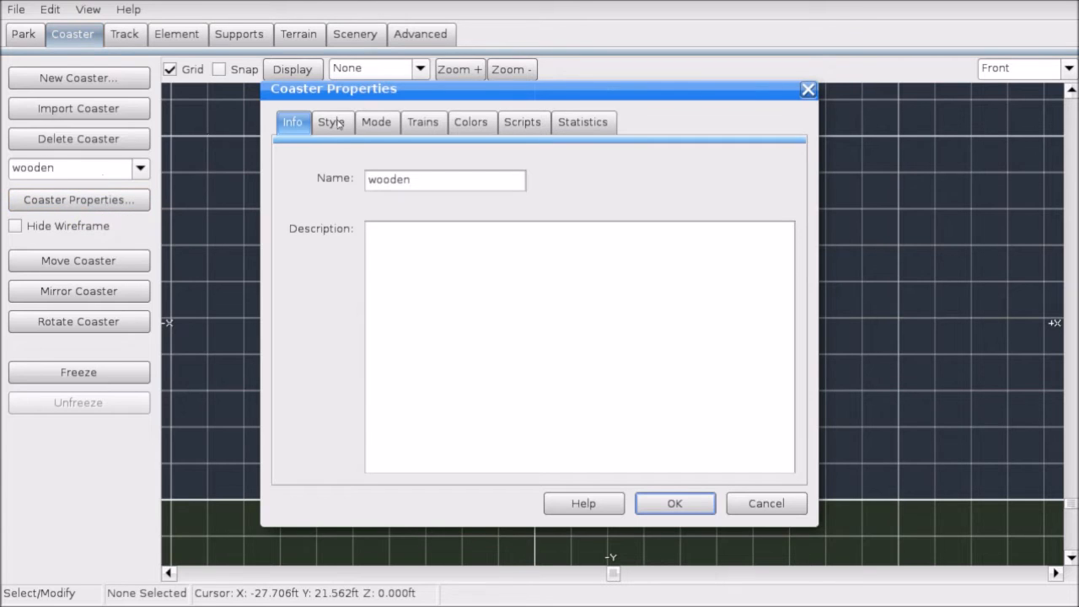
Step: Preview wooden styles: Timberliner, Classic 4-Seat, Classic 6-Seat, Trailered 2-Seat and 4-Seat
{"action": "double_click", "coordinate": [405, 179]}
{"action": "key", "text": "End"}
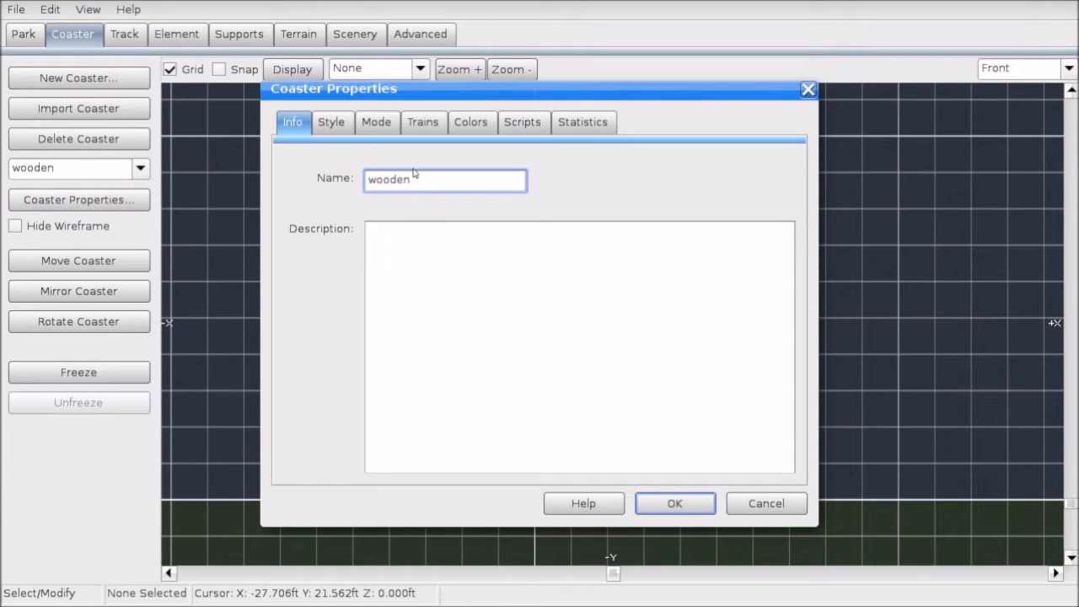
{"action": "left_click", "coordinate": [343, 128]}
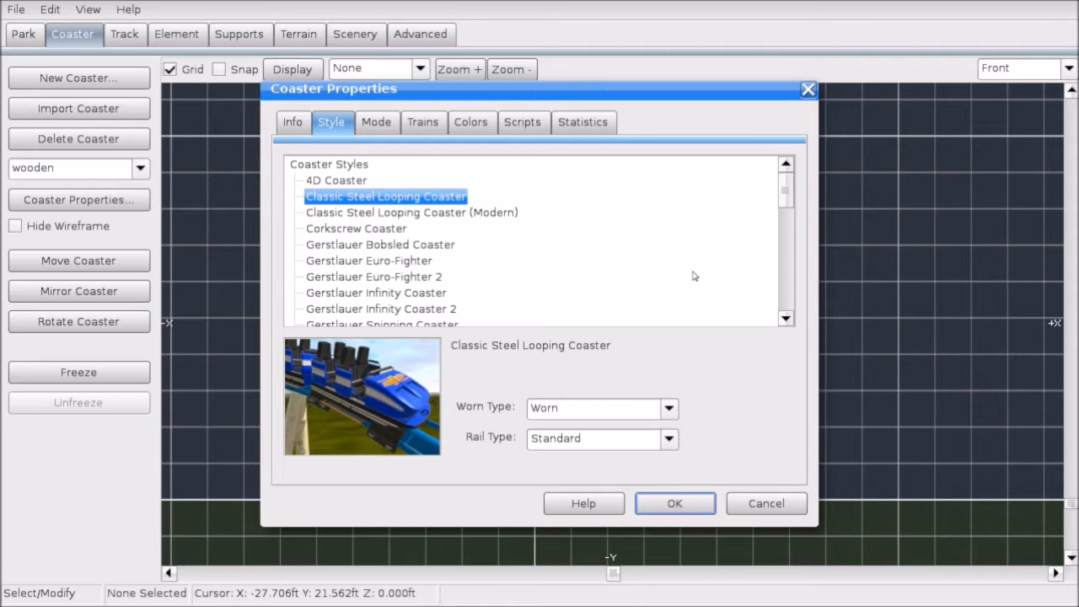
{"action": "left_click_drag", "start_coordinate": [786, 193], "coordinate": [784, 308]}
{"action": "left_click", "coordinate": [433, 193]}
{"action": "left_click", "coordinate": [473, 257]}
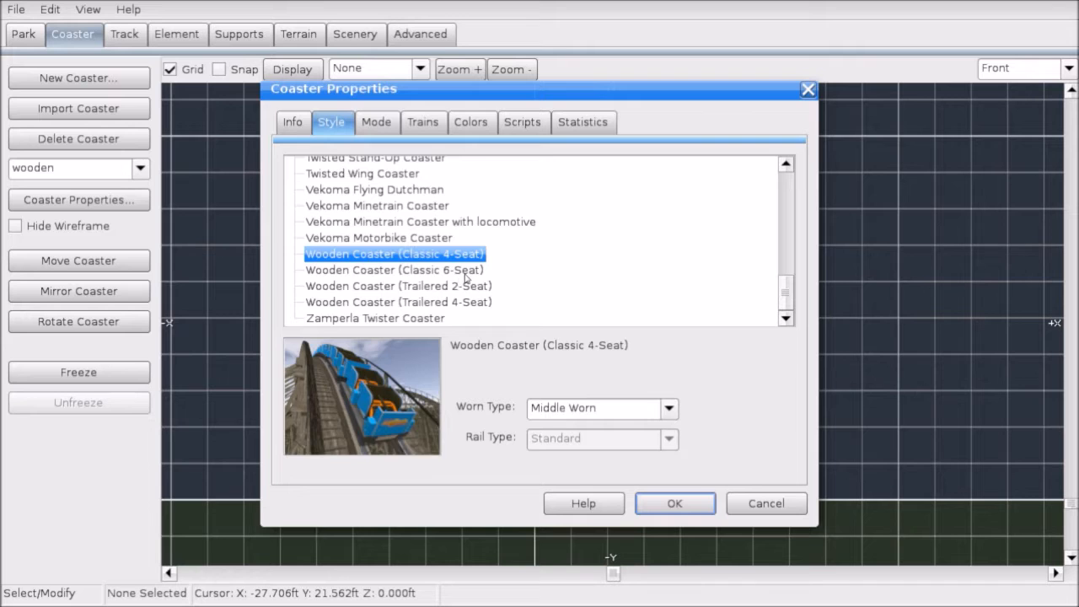
{"action": "left_click", "coordinate": [464, 272]}
{"action": "left_click", "coordinate": [477, 289]}
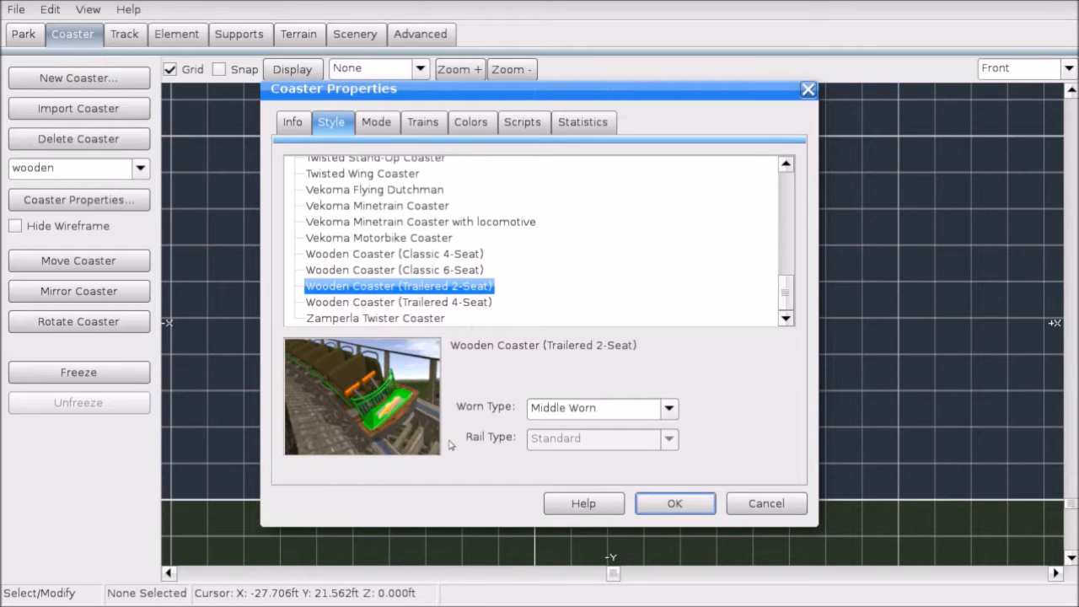
{"action": "left_click", "coordinate": [439, 307]}
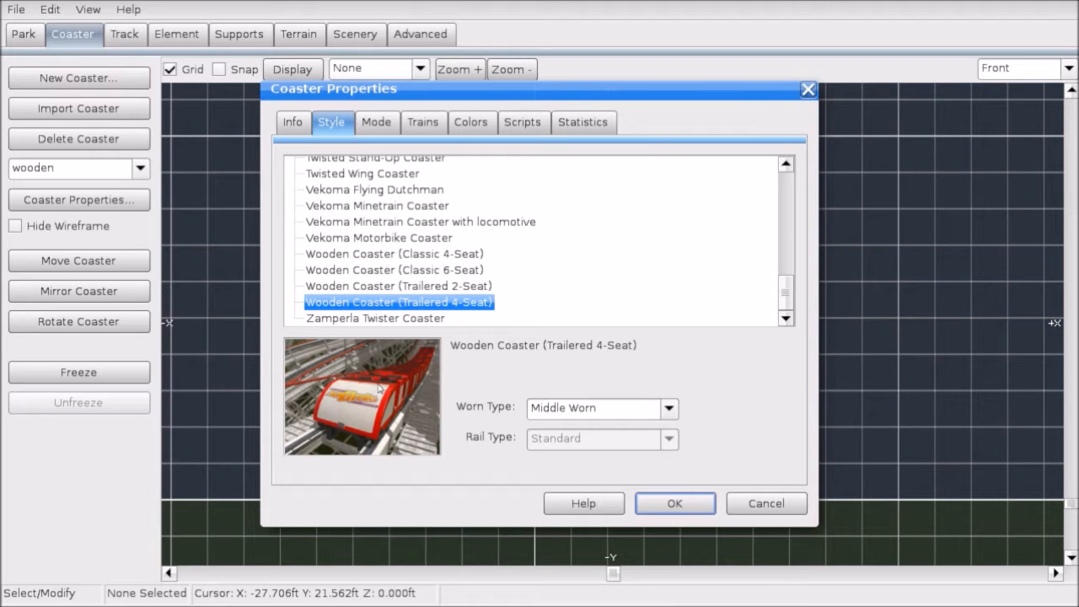
Step: Compare the Classic 4-Seat and 6-Seat styles and settle on Wooden Coaster (Classic 6-Seat)
{"action": "left_click", "coordinate": [381, 270]}
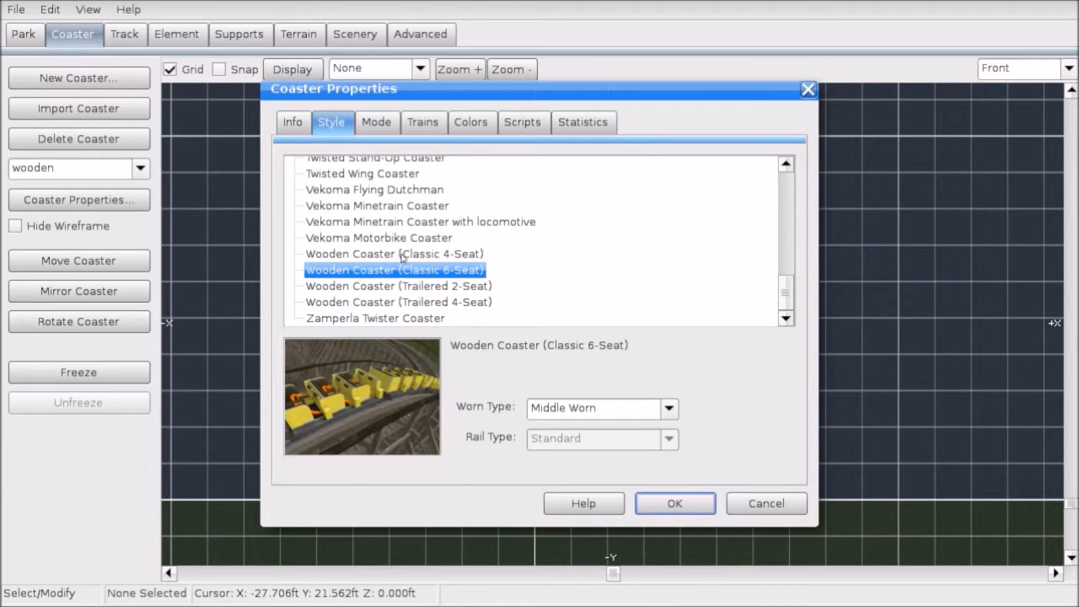
{"action": "left_click", "coordinate": [403, 255]}
{"action": "left_click", "coordinate": [396, 268]}
{"action": "left_click", "coordinate": [405, 256]}
{"action": "left_click", "coordinate": [396, 271]}
{"action": "left_click", "coordinate": [415, 256]}
{"action": "left_click", "coordinate": [402, 273]}
{"action": "left_click", "coordinate": [411, 257]}
{"action": "left_click", "coordinate": [411, 272]}
{"action": "left_click", "coordinate": [467, 256]}
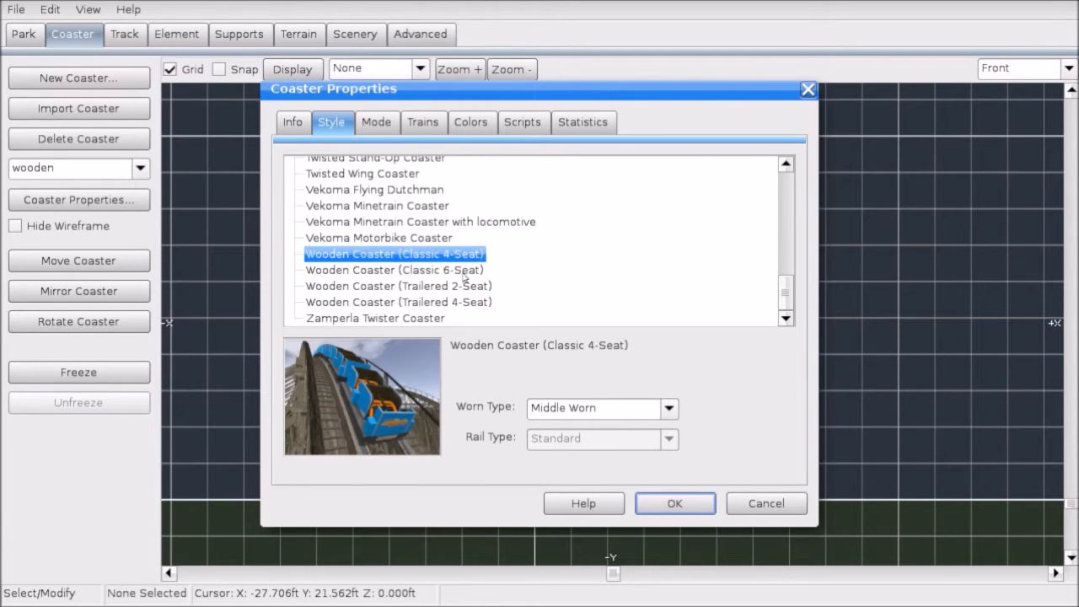
{"action": "left_click", "coordinate": [461, 304]}
{"action": "left_click", "coordinate": [463, 287]}
{"action": "left_click", "coordinate": [464, 271]}
{"action": "left_click", "coordinate": [465, 256]}
{"action": "left_click", "coordinate": [455, 269]}
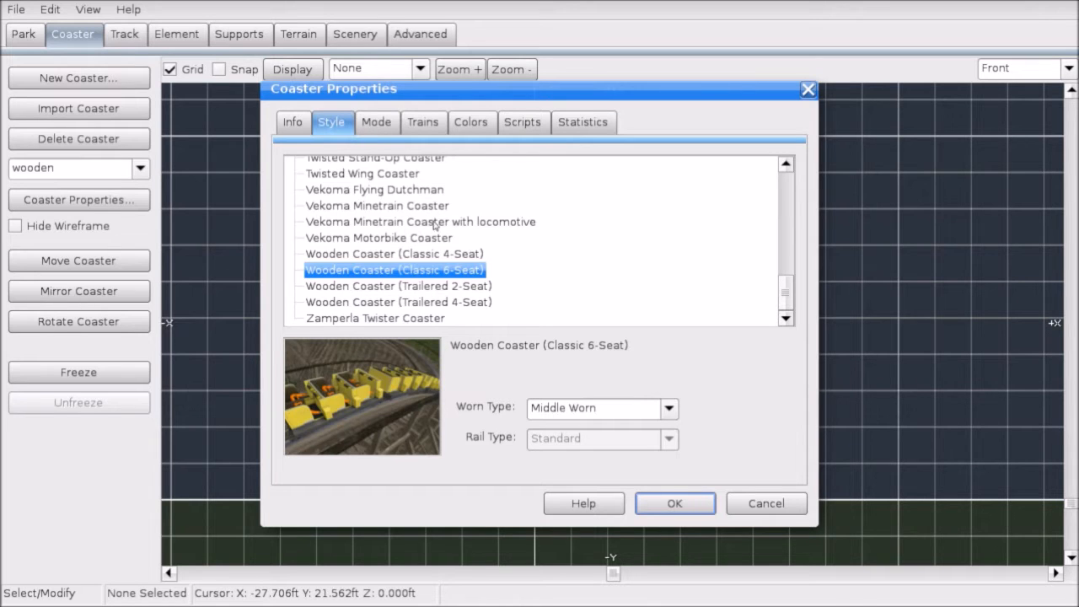
{"action": "left_click", "coordinate": [371, 122]}
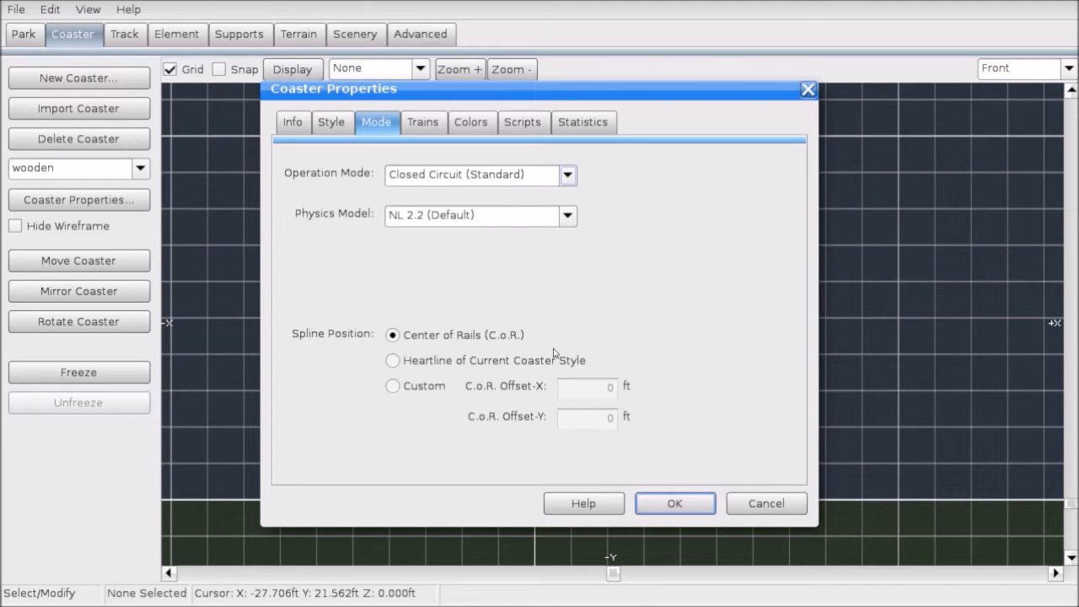
Step: Set the spline position to Heartline of Current Coaster Style, review Trains, and apply
{"action": "left_click", "coordinate": [392, 362]}
{"action": "left_click", "coordinate": [422, 123]}
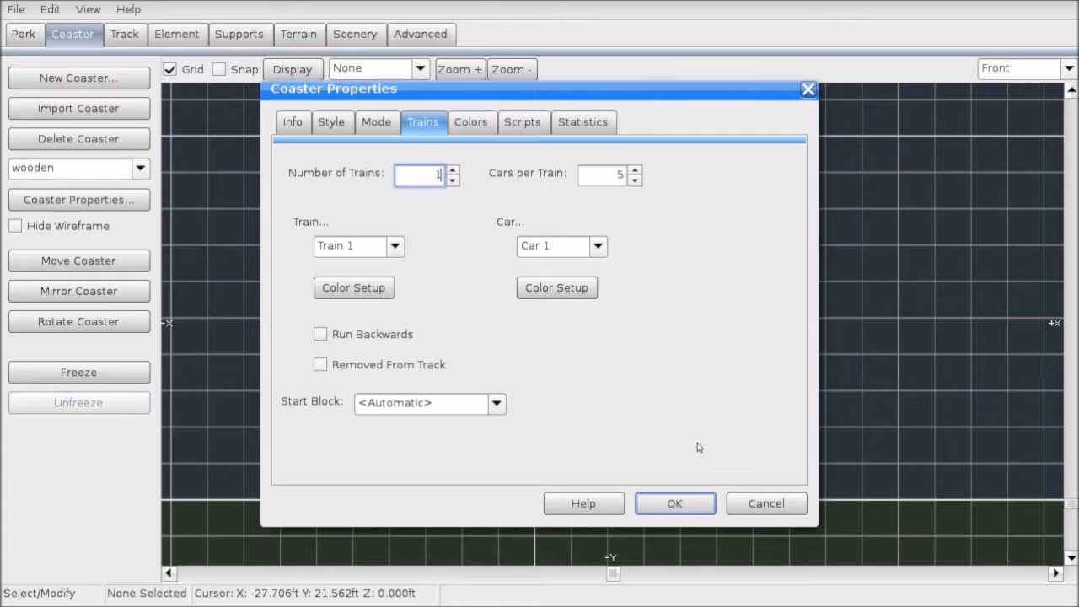
{"action": "left_click", "coordinate": [675, 504]}
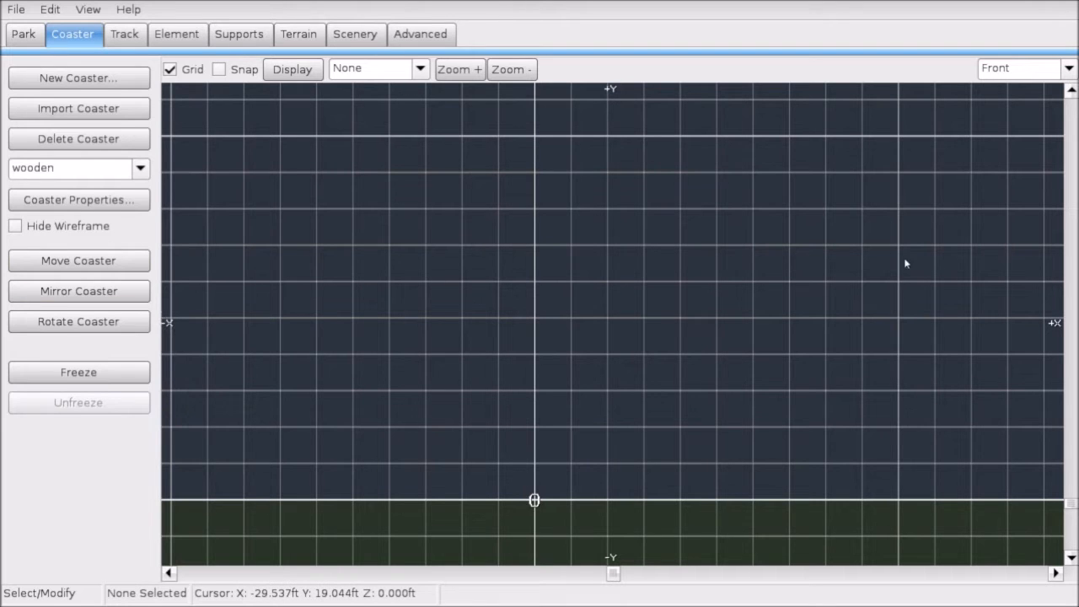
Step: Glance at the park and coaster settings, then save the park from the File menu
{"action": "left_click", "coordinate": [17, 7]}
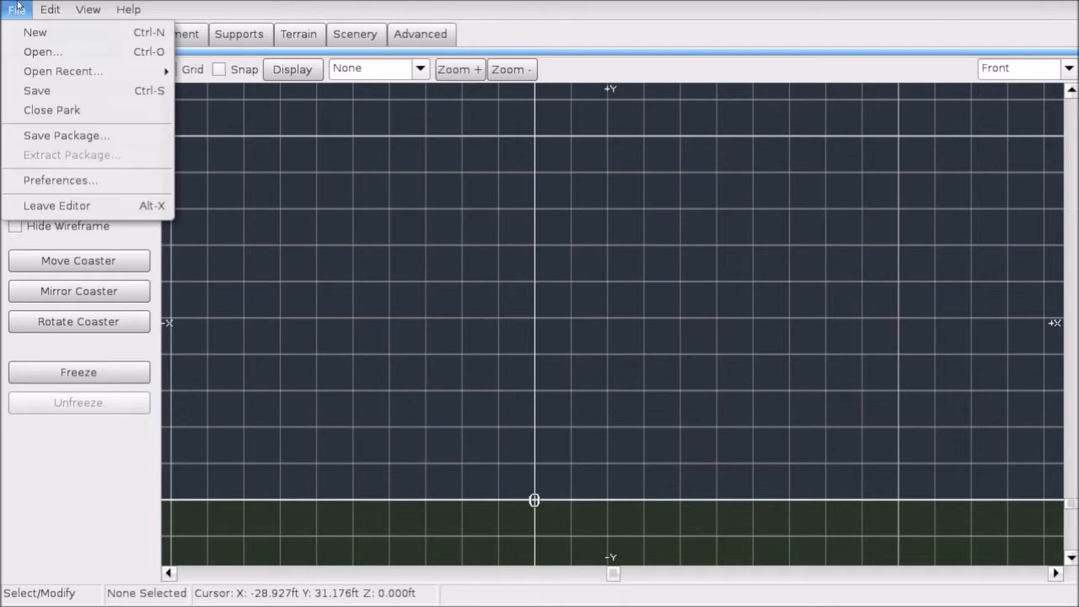
{"action": "mouse_move", "coordinate": [49, 8]}
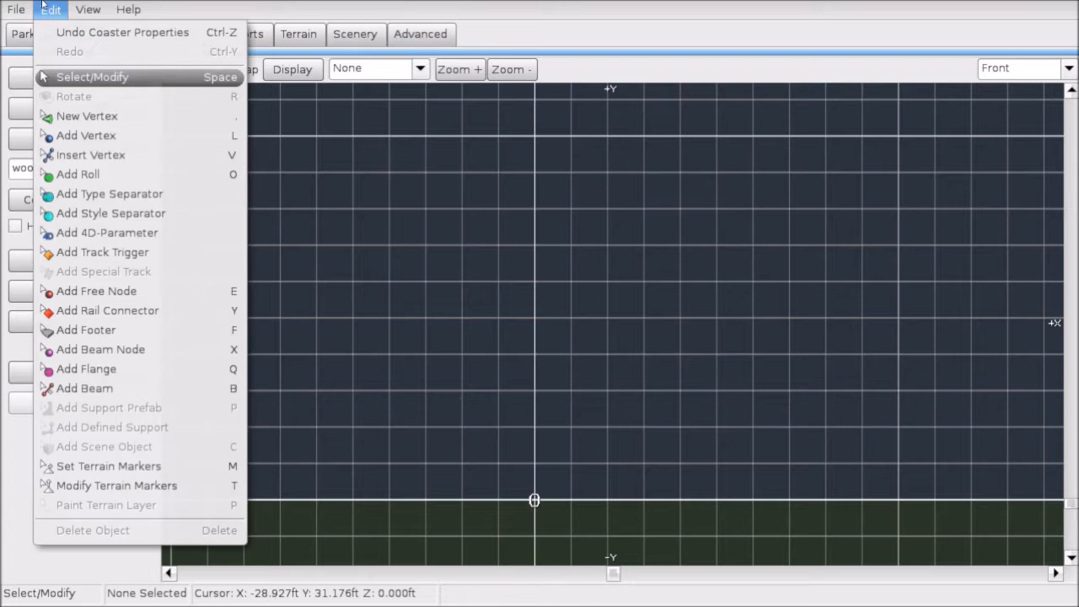
{"action": "mouse_move", "coordinate": [15, 7]}
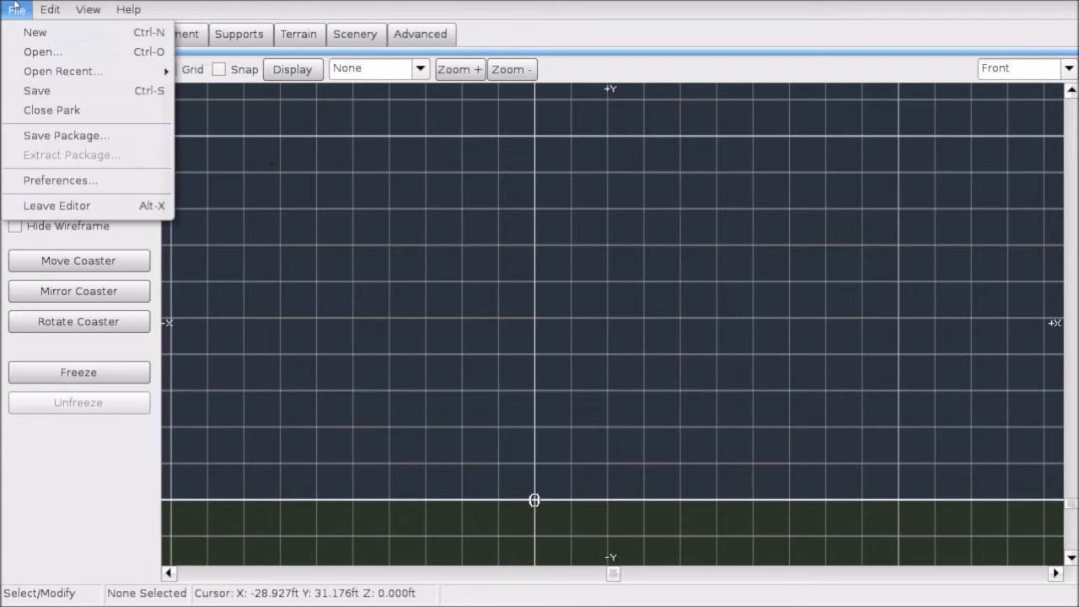
{"action": "left_click", "coordinate": [330, 188]}
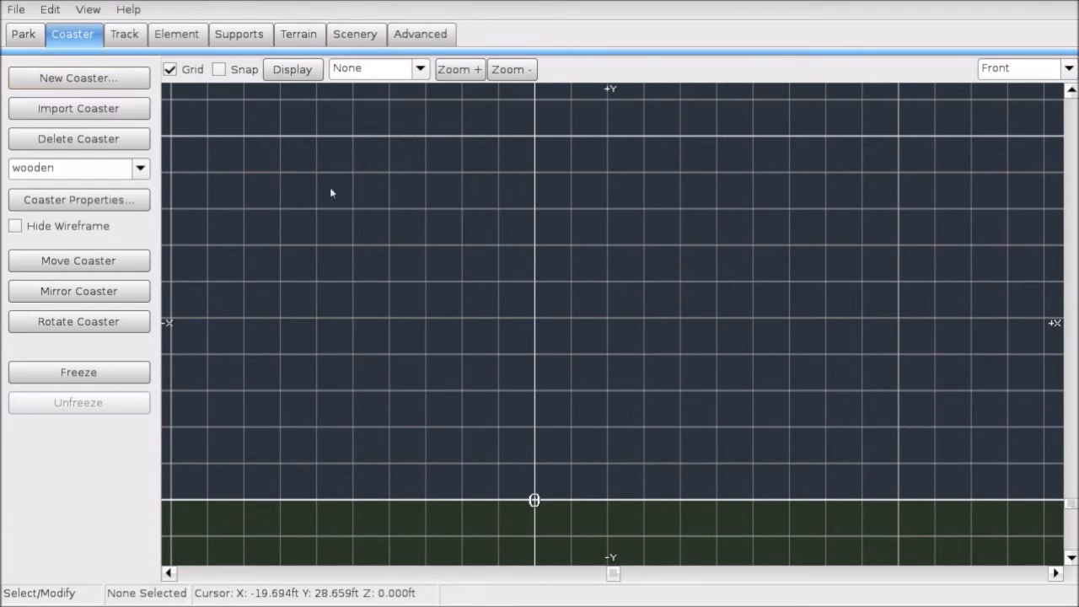
{"action": "left_click", "coordinate": [40, 45]}
{"action": "left_click", "coordinate": [61, 37]}
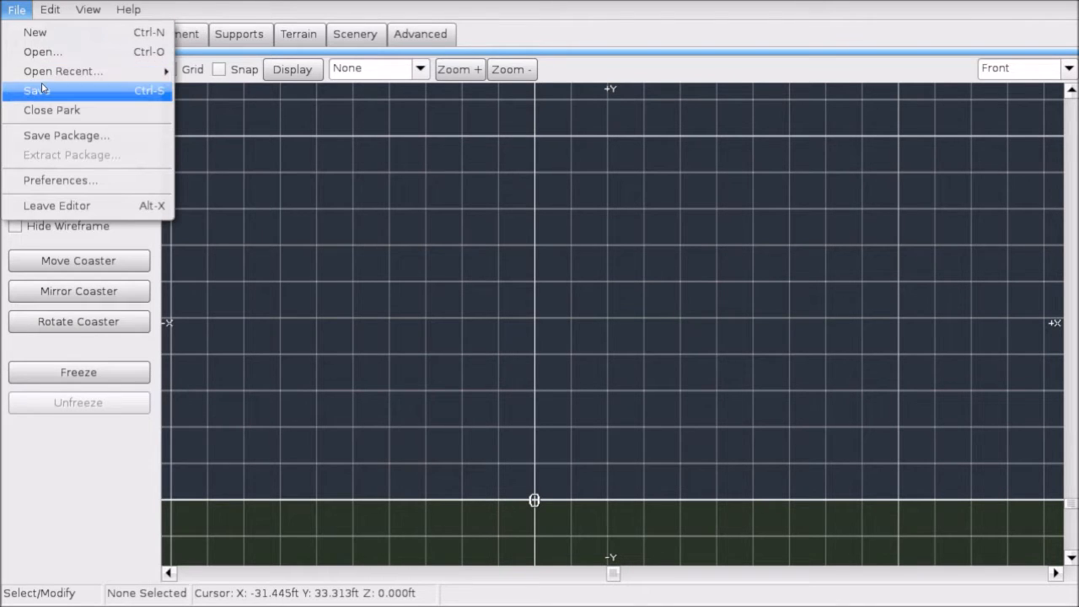
{"action": "left_click", "coordinate": [41, 90]}
{"action": "left_click", "coordinate": [17, 10]}
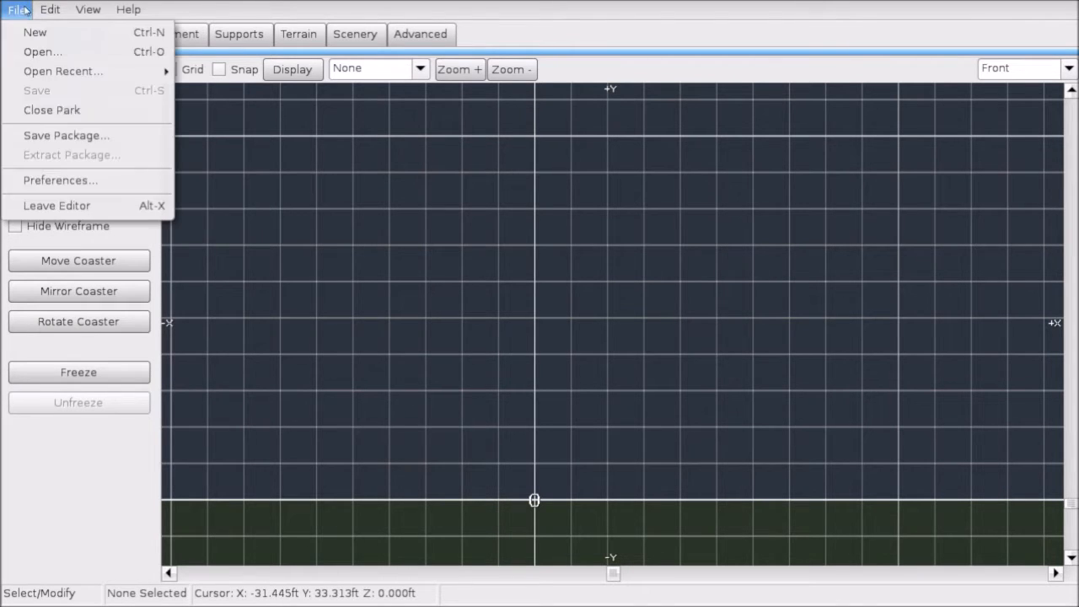
Step: Switch the editor to the Quad view layout and pan the four viewports
{"action": "left_click", "coordinate": [61, 181]}
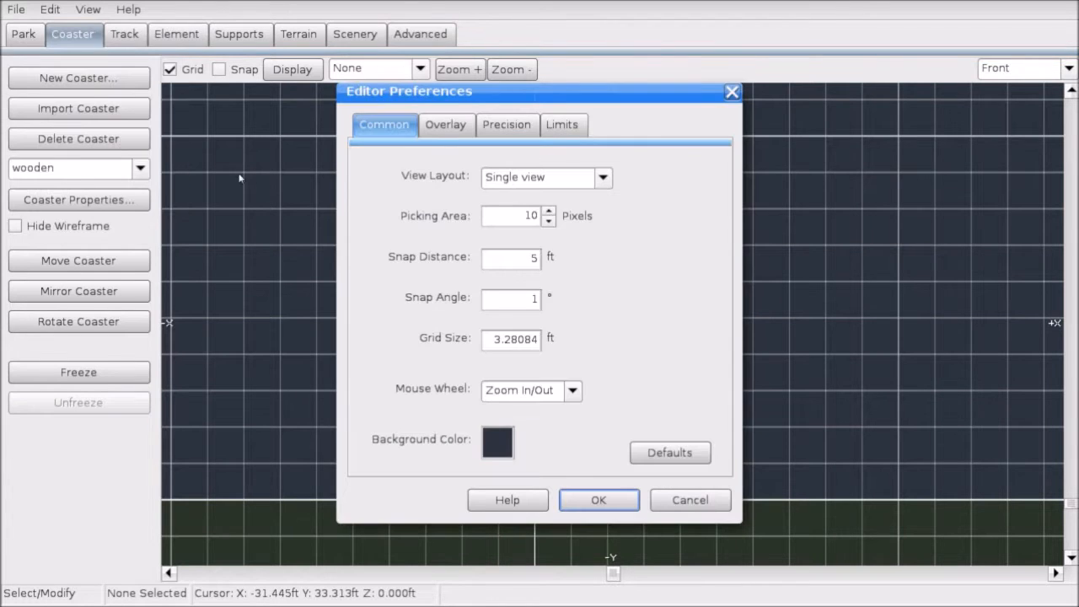
{"action": "left_click", "coordinate": [517, 177]}
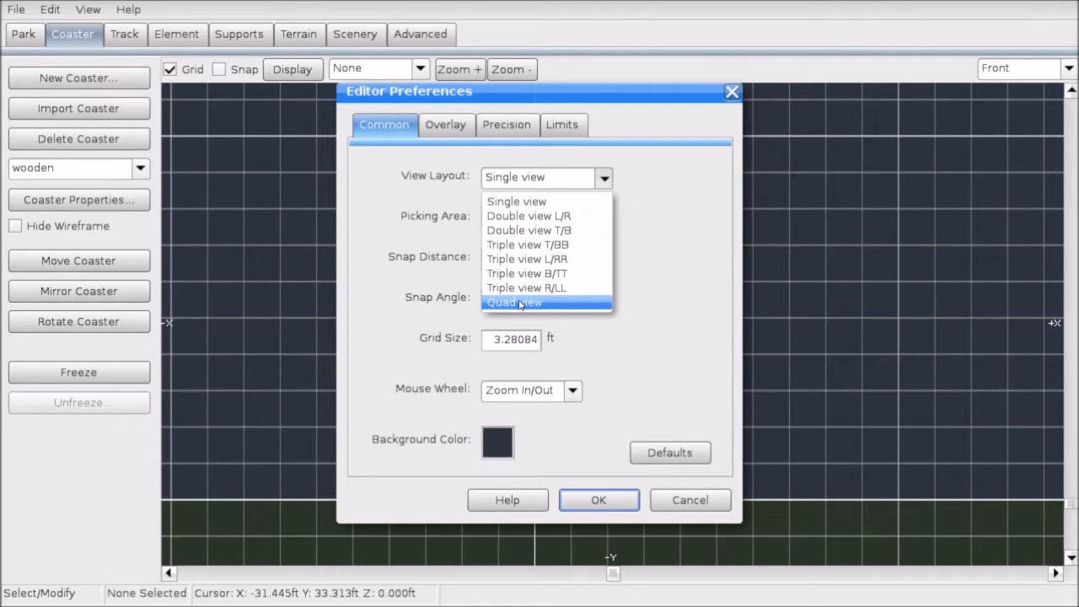
{"action": "left_click", "coordinate": [529, 303]}
{"action": "left_click", "coordinate": [614, 500]}
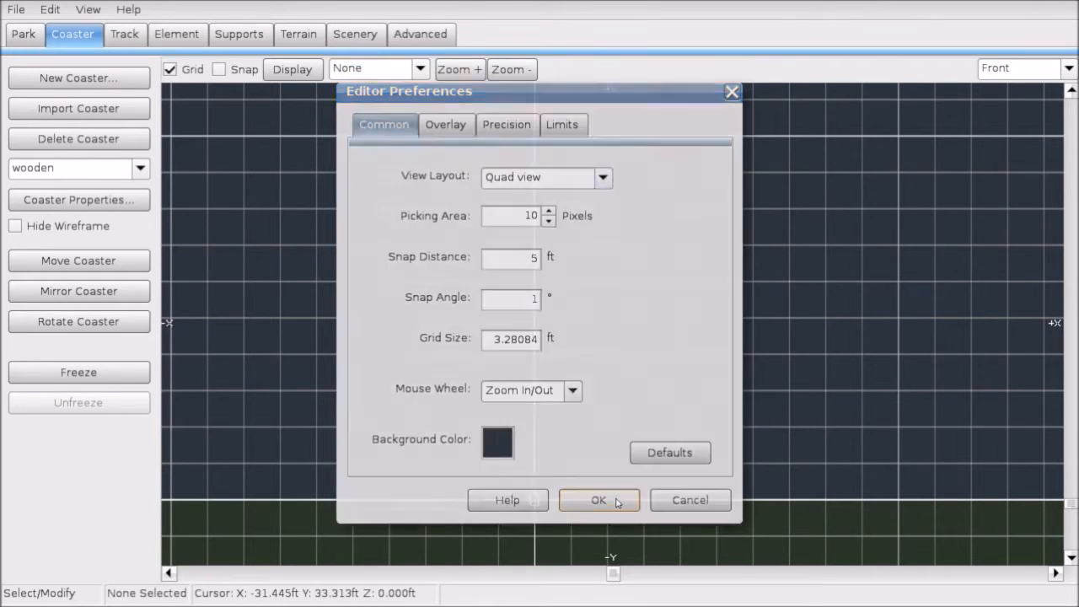
{"action": "right_click_drag", "start_coordinate": [414, 419], "coordinate": [385, 477]}
{"action": "mouse_move", "coordinate": [469, 161]}
{"action": "right_mouse_down"}
{"action": "mouse_move", "coordinate": [417, 187]}
{"action": "mouse_move", "coordinate": [463, 165]}
{"action": "right_mouse_up"}
{"action": "right_click_drag", "start_coordinate": [750, 464], "coordinate": [745, 387]}
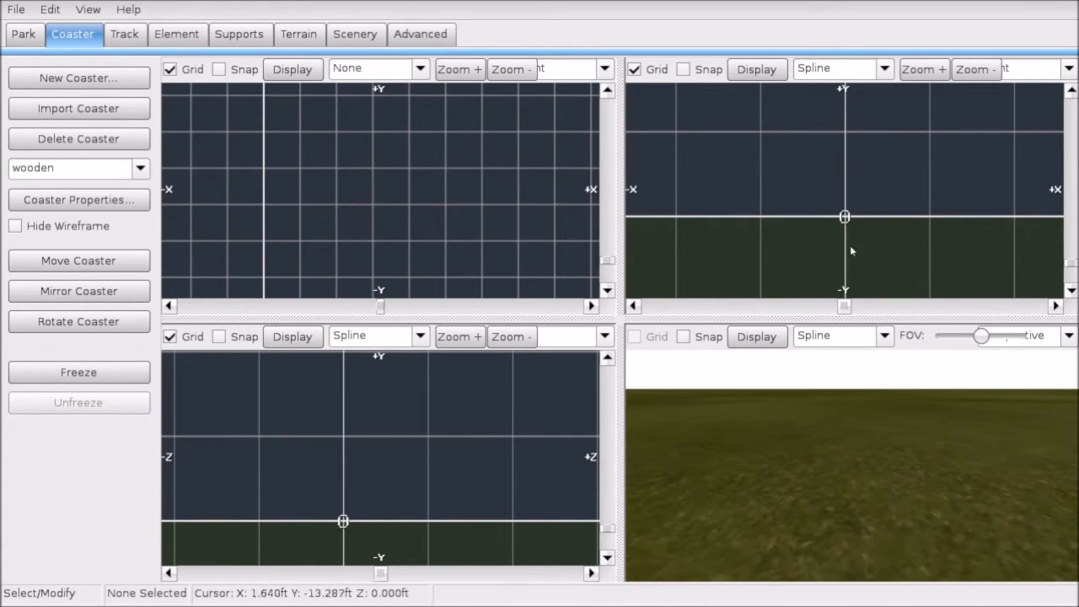
{"action": "right_click_drag", "start_coordinate": [850, 245], "coordinate": [848, 247]}
Step: Set the view layout back to Single view and save the park
{"action": "left_click", "coordinate": [21, 9]}
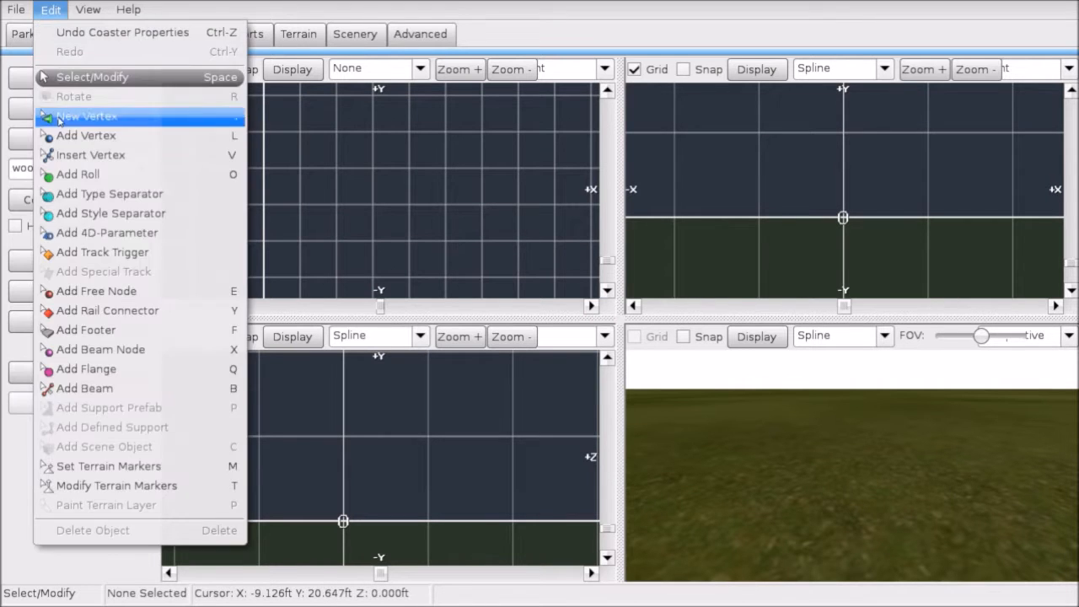
{"action": "left_click", "coordinate": [48, 176]}
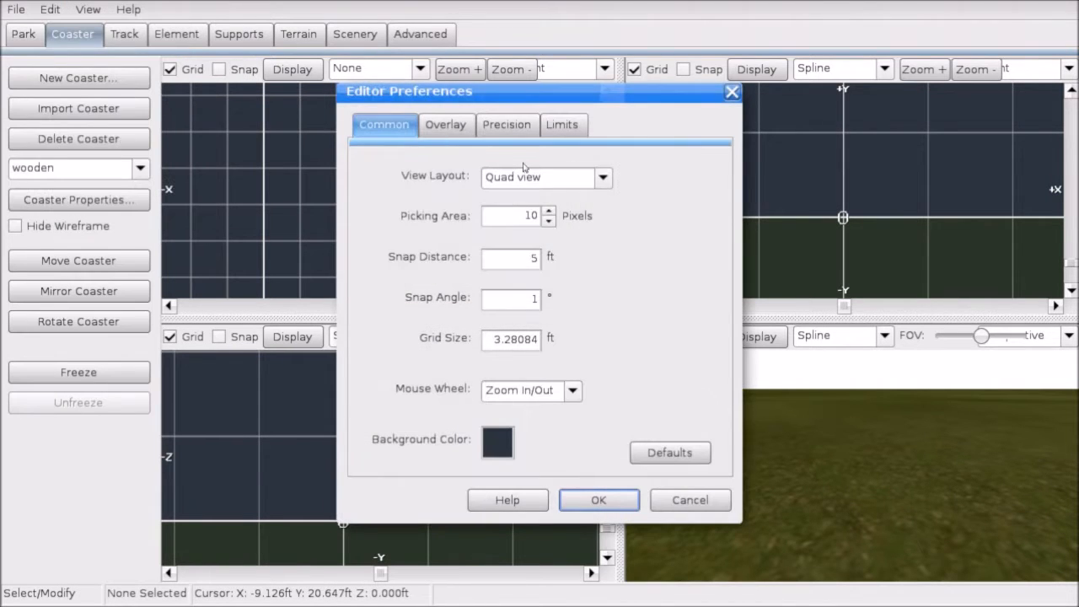
{"action": "left_click", "coordinate": [603, 178]}
{"action": "left_click", "coordinate": [519, 198]}
{"action": "left_click", "coordinate": [595, 499]}
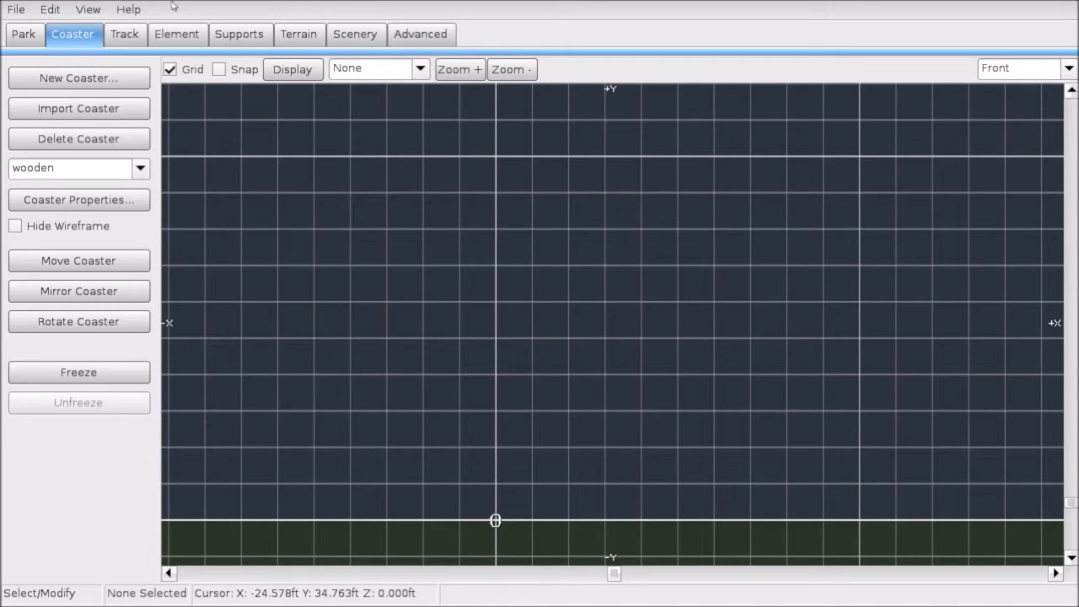
{"action": "left_click", "coordinate": [8, 9]}
{"action": "left_click", "coordinate": [34, 90]}
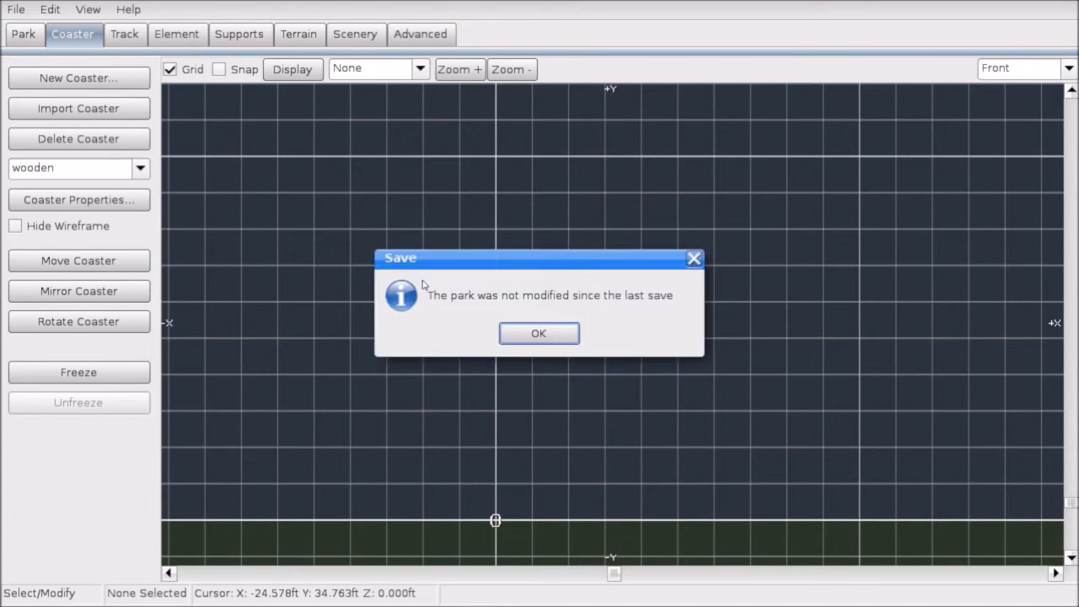
Step: Dismiss the save notice and zoom and pan the Front view around the origin
{"action": "left_click", "coordinate": [540, 332]}
{"action": "scroll", "coordinate": [605, 240], "scroll_direction": "down", "scroll_amount": 2}
{"action": "right_click_drag", "start_coordinate": [535, 400], "coordinate": [630, 295]}
{"action": "scroll", "coordinate": [627, 289], "scroll_direction": "up", "scroll_amount": 6}
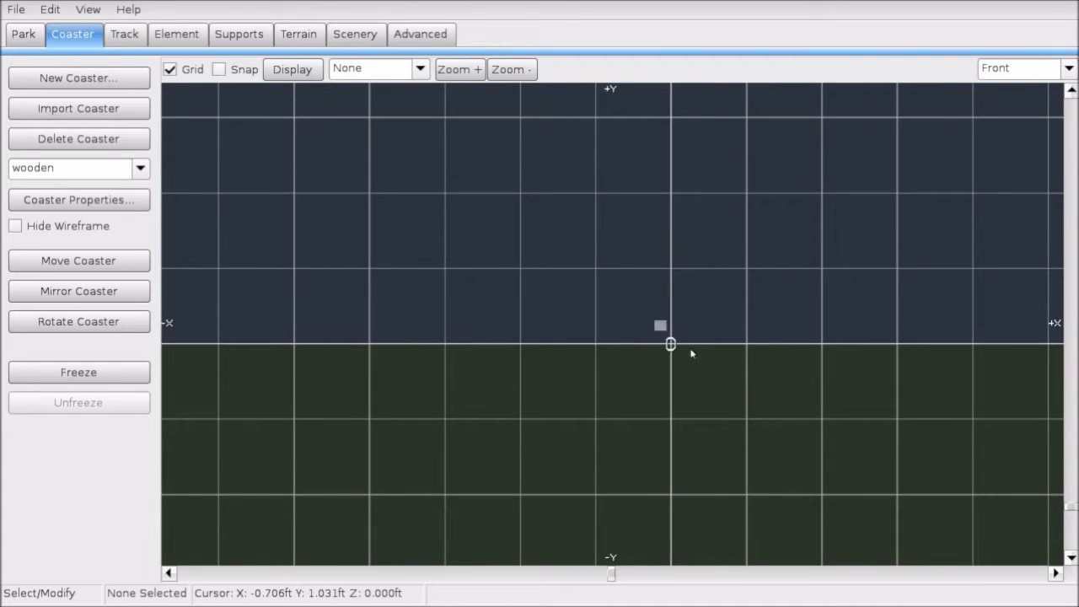
{"action": "scroll", "coordinate": [693, 319], "scroll_direction": "down", "scroll_amount": 3}
{"action": "right_click_drag", "start_coordinate": [681, 295], "coordinate": [623, 331]}
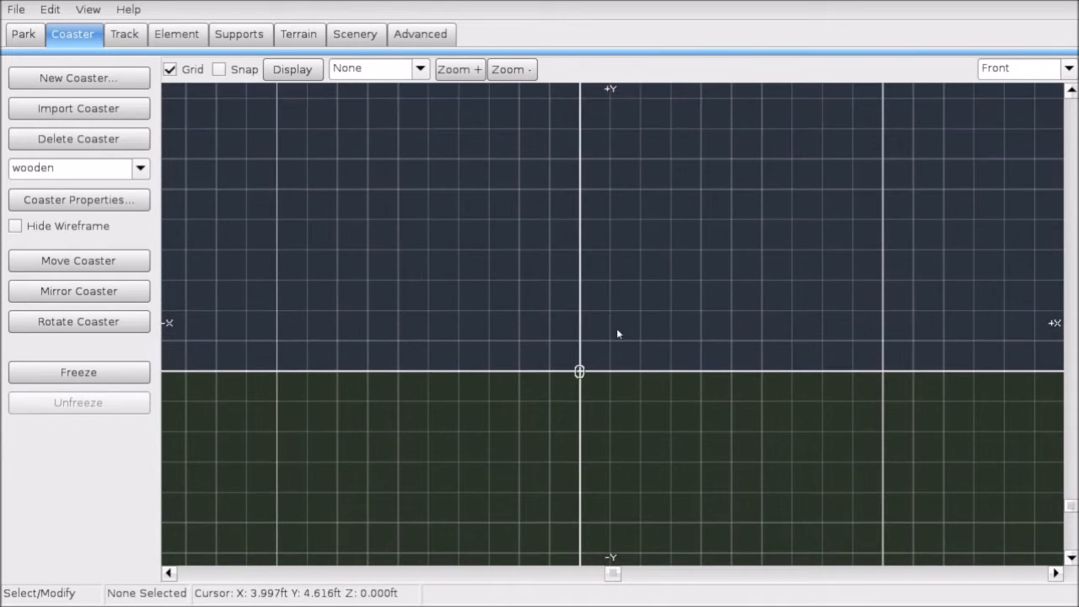
{"action": "scroll", "coordinate": [518, 215], "scroll_direction": "up", "scroll_amount": 4}
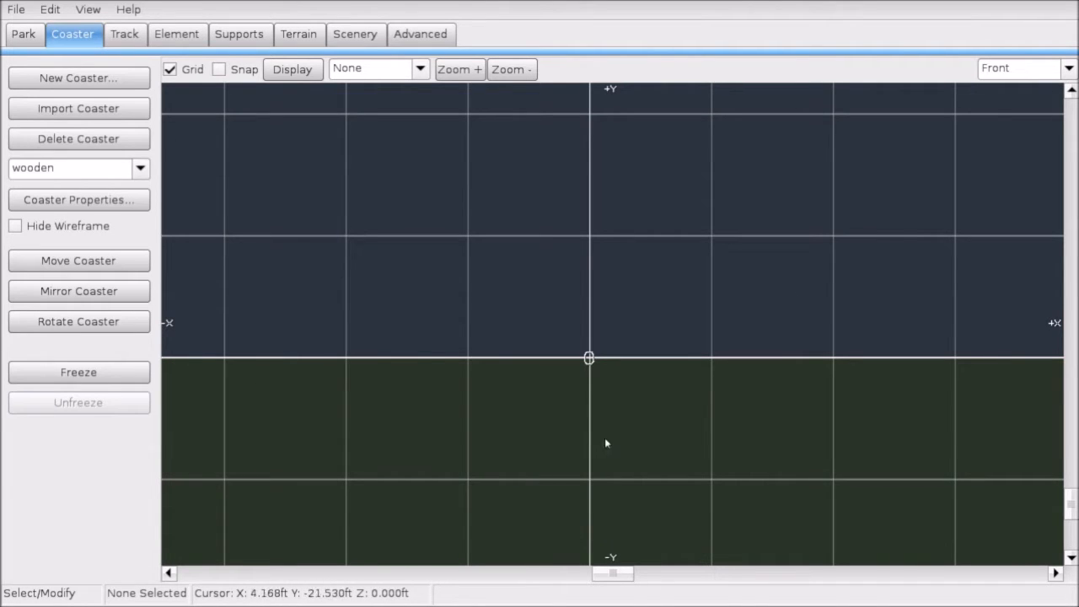
Step: Cycle the viewing direction through Top, Front, Left and Track
{"action": "left_click", "coordinate": [1018, 69]}
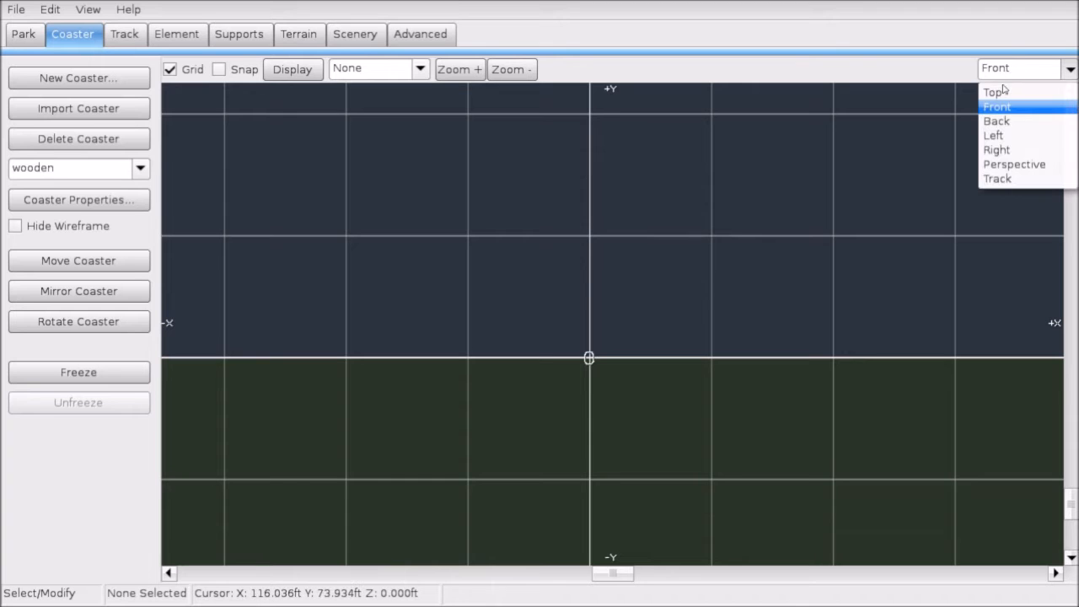
{"action": "left_click", "coordinate": [1004, 89]}
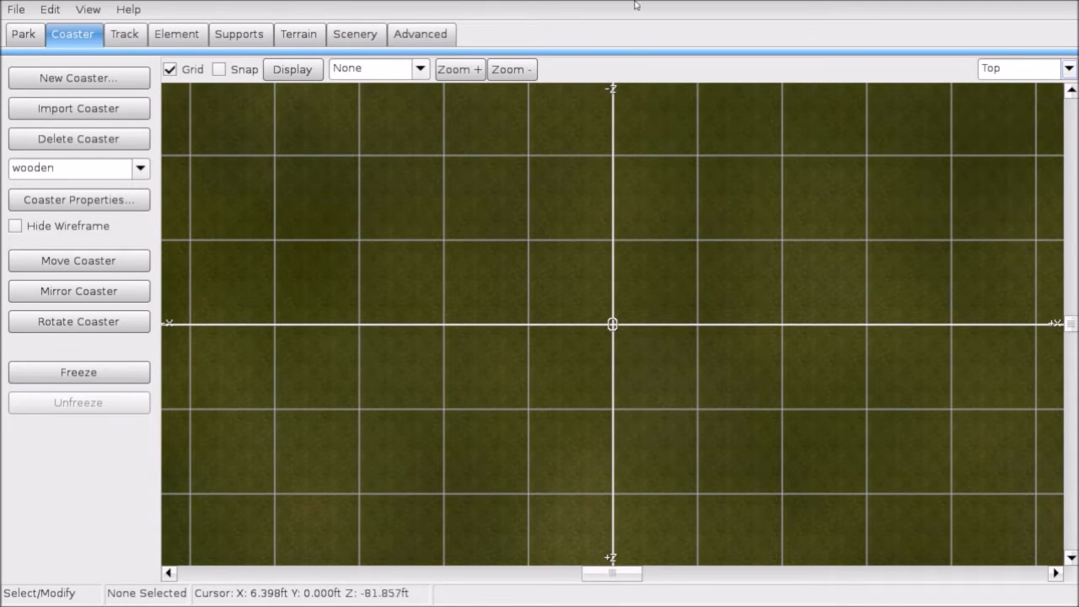
{"action": "left_click", "coordinate": [1018, 69]}
{"action": "left_click", "coordinate": [1000, 81]}
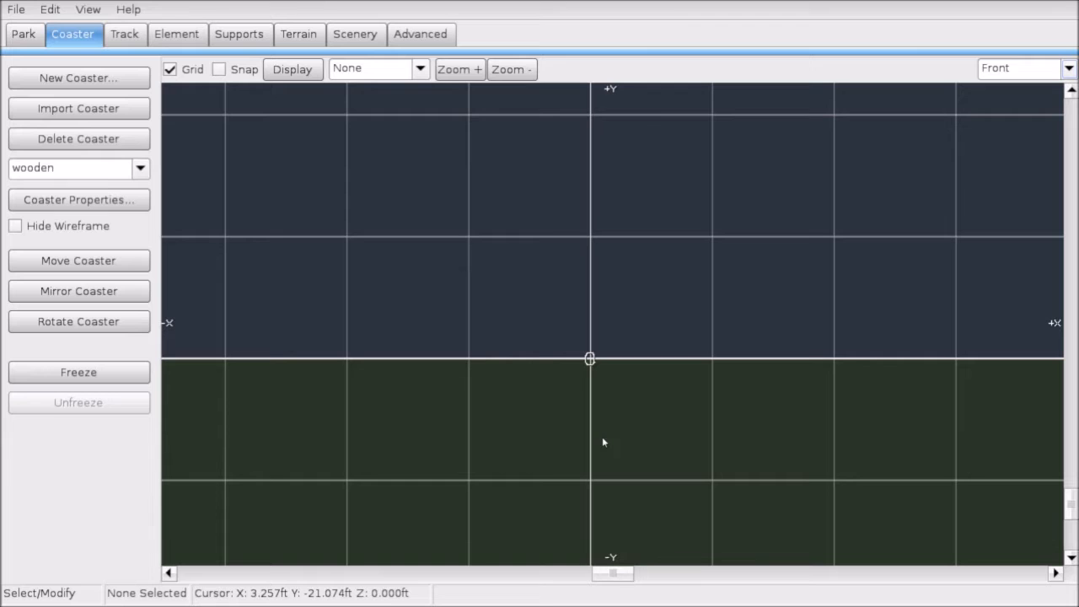
{"action": "left_click", "coordinate": [1019, 69]}
{"action": "left_click", "coordinate": [995, 136]}
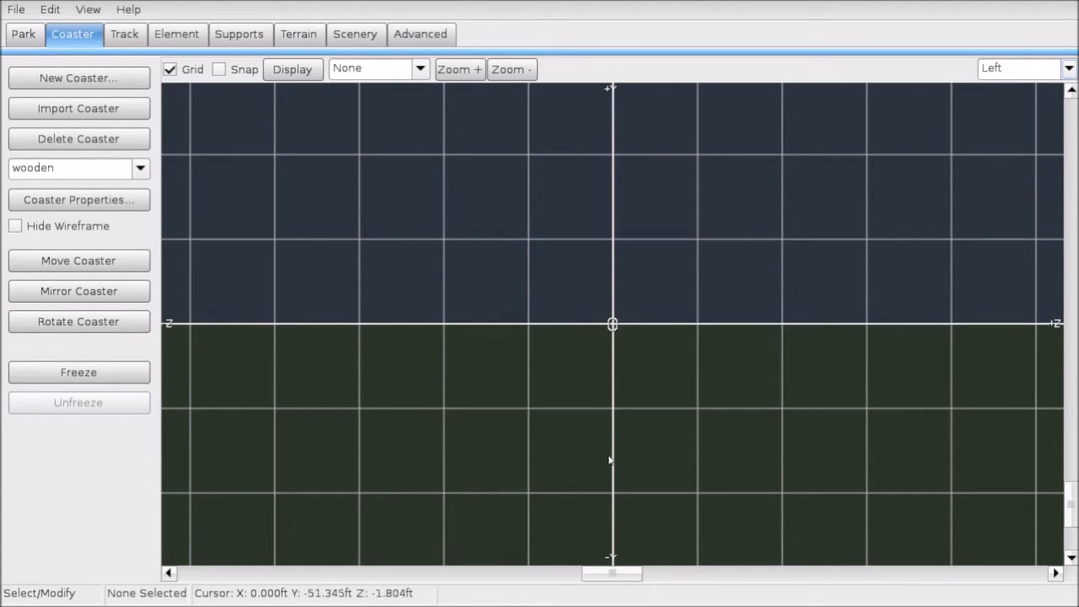
{"action": "left_click", "coordinate": [995, 69]}
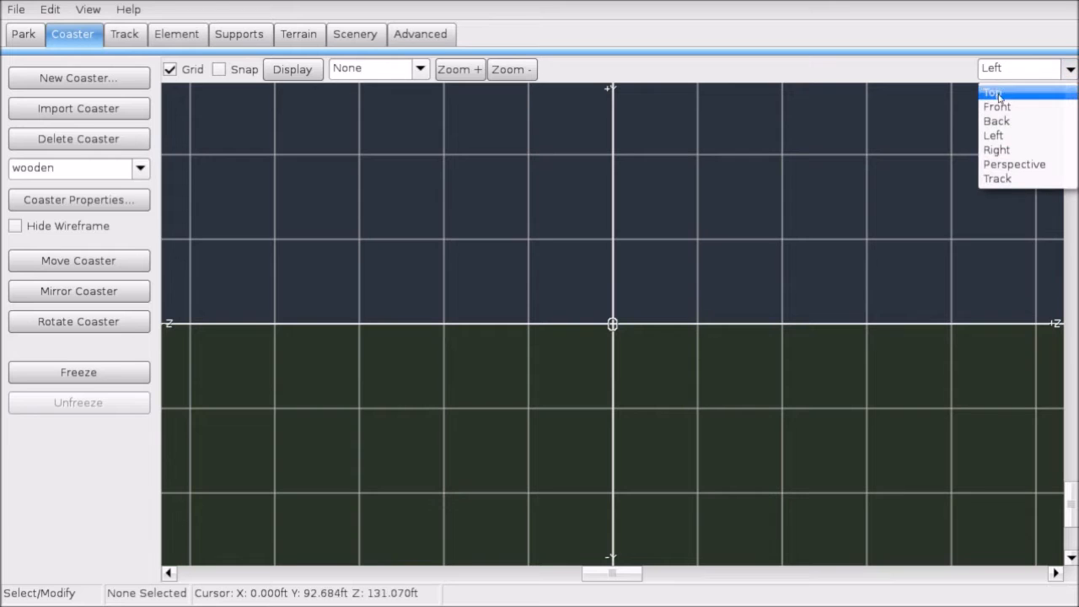
{"action": "left_click", "coordinate": [997, 178]}
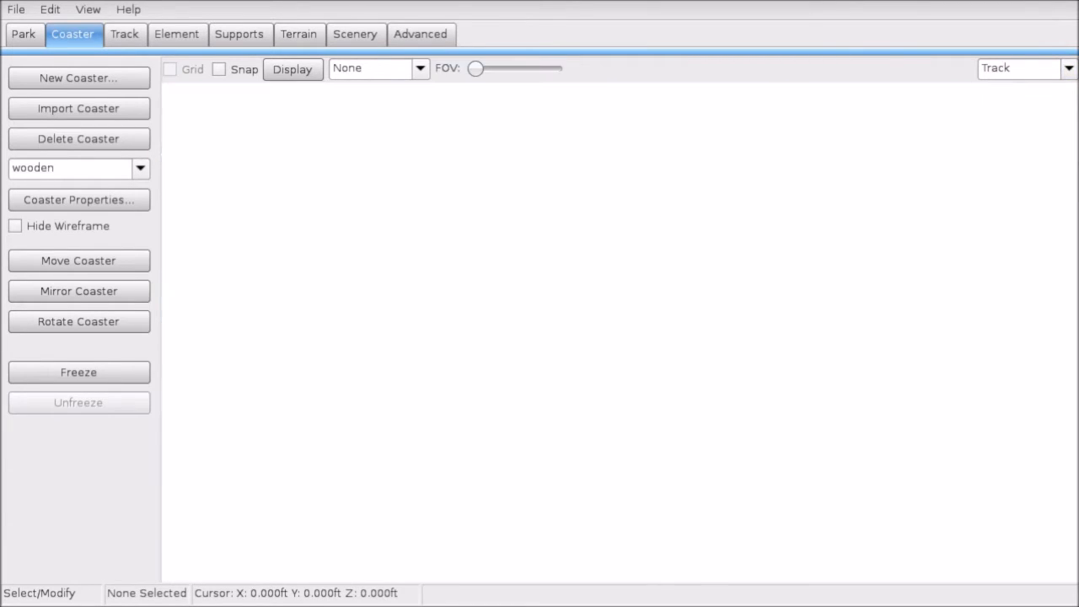
Step: Orbit the Perspective view, then return to Front and bring up the Track tools
{"action": "left_click", "coordinate": [1025, 68]}
{"action": "left_click", "coordinate": [1017, 163]}
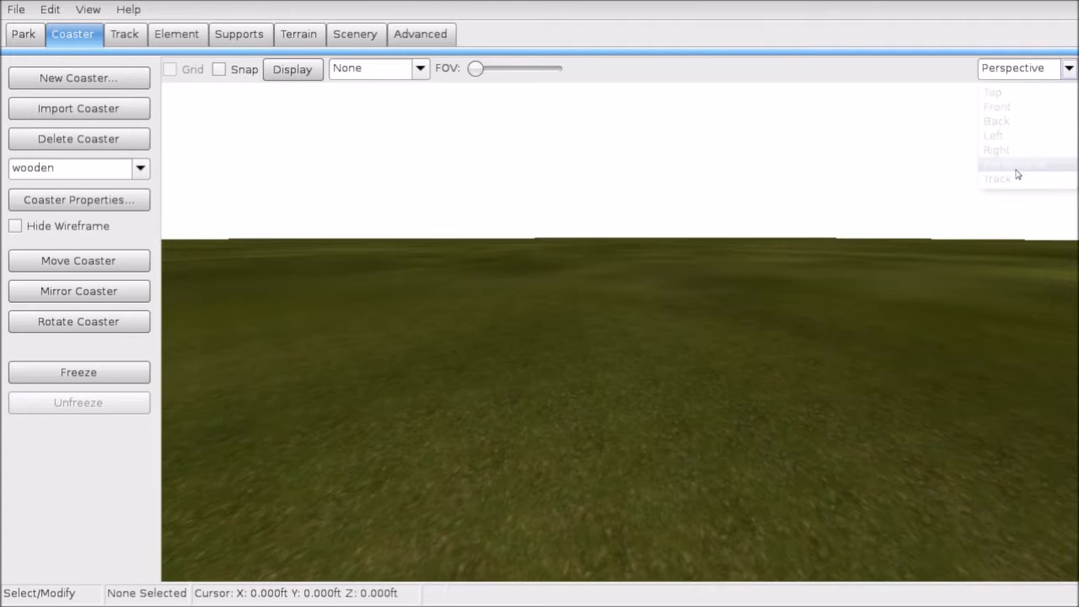
{"action": "right_click_drag", "start_coordinate": [620, 332], "coordinate": [620, 289]}
{"action": "left_click", "coordinate": [1022, 68]}
{"action": "left_click", "coordinate": [1012, 108]}
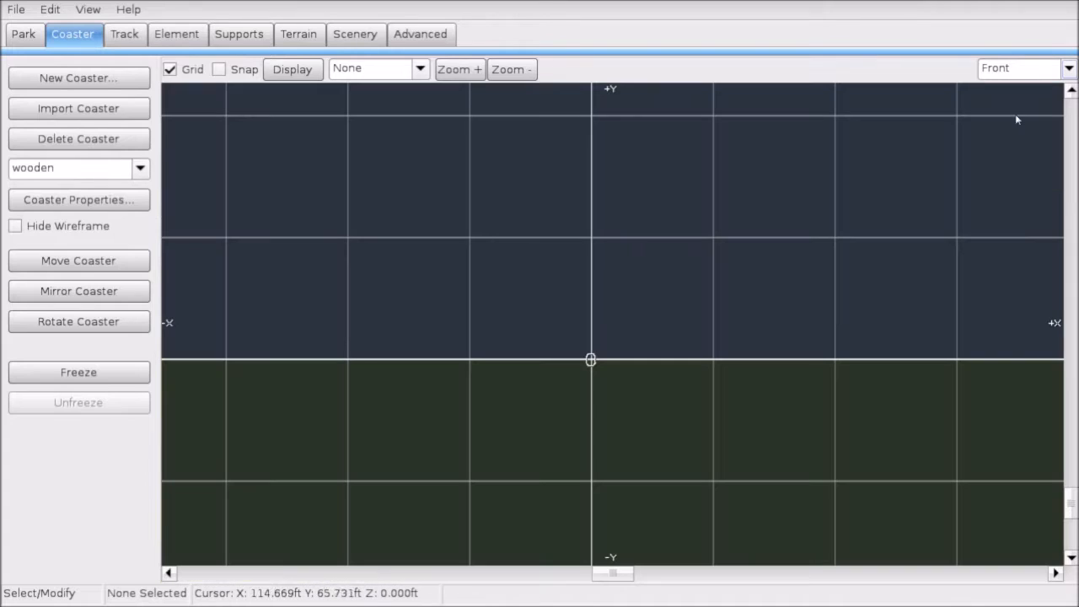
{"action": "left_click", "coordinate": [123, 34]}
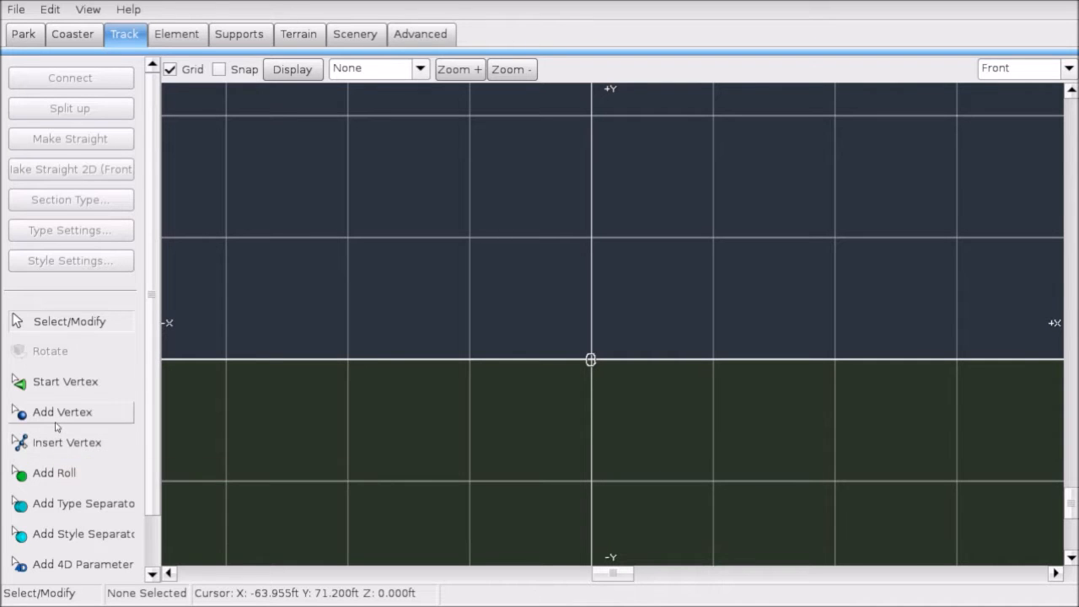
Step: Draw the first track section with Add Vertex and move it lower
{"action": "left_click", "coordinate": [57, 426]}
{"action": "scroll", "coordinate": [283, 325], "scroll_direction": "up", "scroll_amount": 3}
{"action": "right_click_drag", "start_coordinate": [241, 282], "coordinate": [475, 308]}
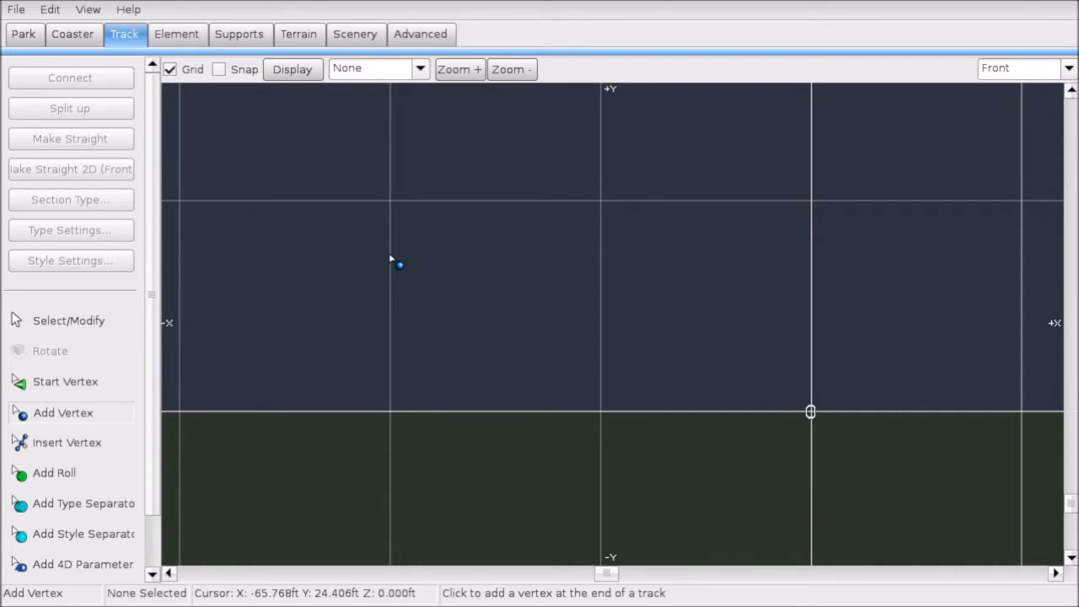
{"action": "left_click", "coordinate": [816, 259]}
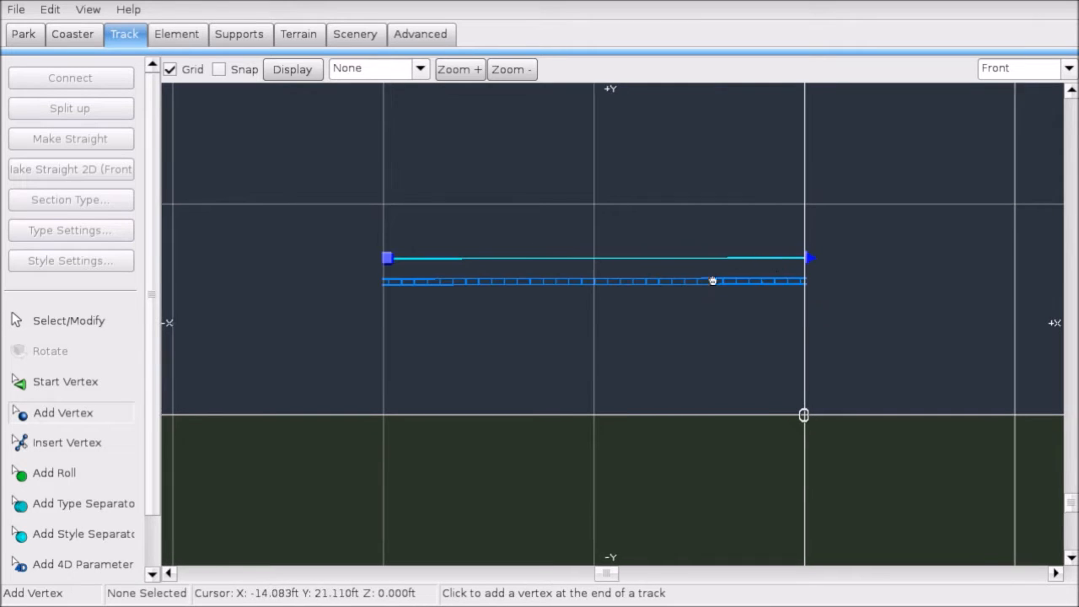
{"action": "left_click", "coordinate": [108, 329]}
{"action": "left_click_drag", "start_coordinate": [328, 221], "coordinate": [814, 299]}
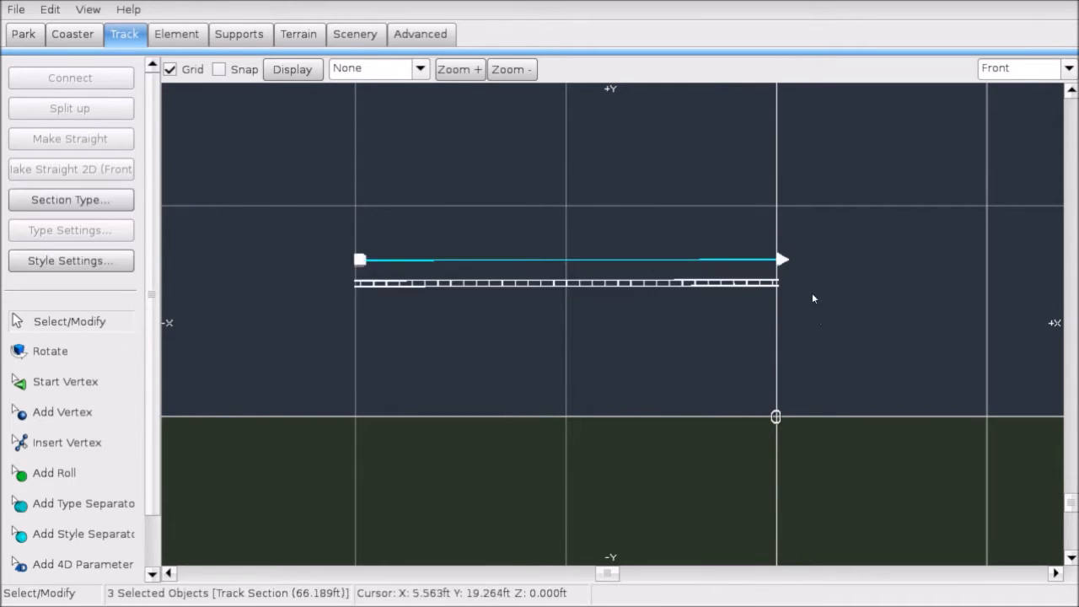
{"action": "mouse_move", "coordinate": [784, 260]}
{"action": "left_mouse_down"}
{"action": "mouse_move", "coordinate": [782, 366]}
{"action": "mouse_move", "coordinate": [783, 271]}
{"action": "left_mouse_up"}
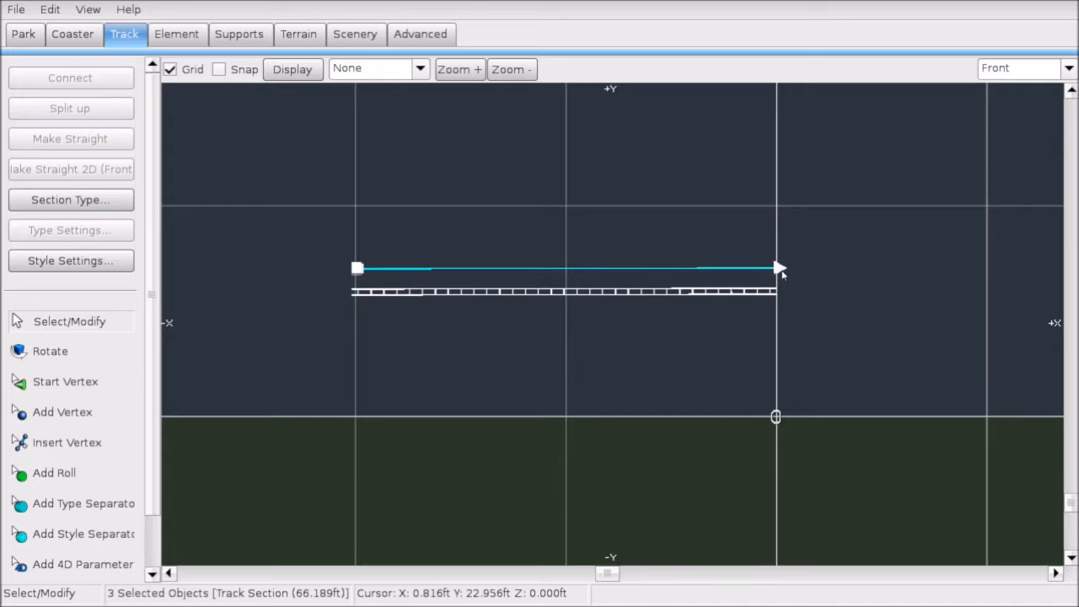
{"action": "left_click", "coordinate": [814, 321]}
Step: Extend the track with a third vertex down to the right
{"action": "right_click_drag", "start_coordinate": [817, 321], "coordinate": [646, 332]}
{"action": "left_click", "coordinate": [608, 277]}
{"action": "right_click_drag", "start_coordinate": [584, 291], "coordinate": [513, 293]}
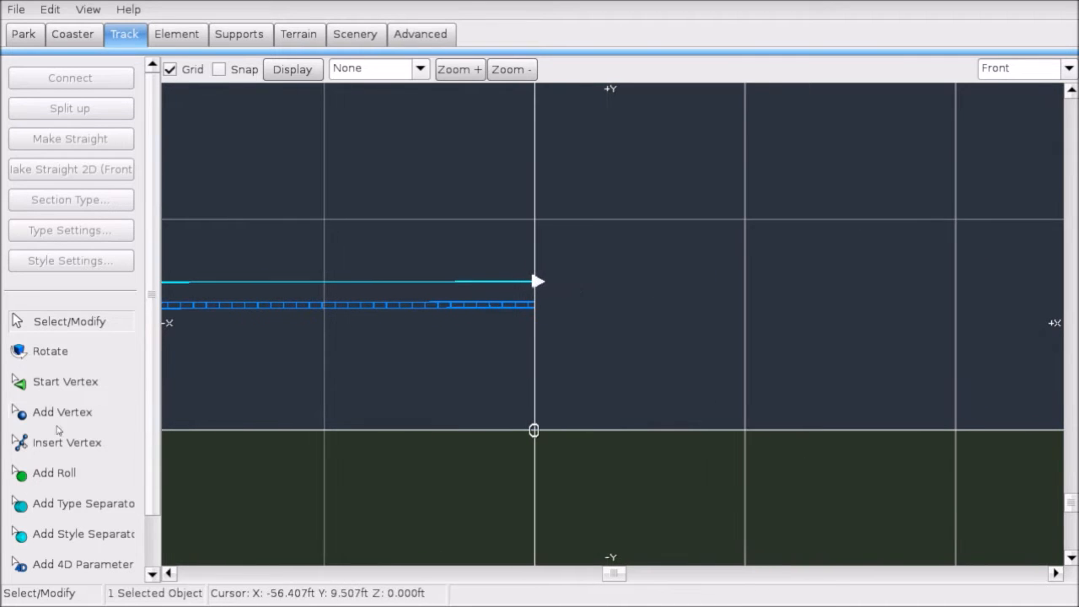
{"action": "left_click", "coordinate": [60, 412]}
{"action": "left_click", "coordinate": [746, 319]}
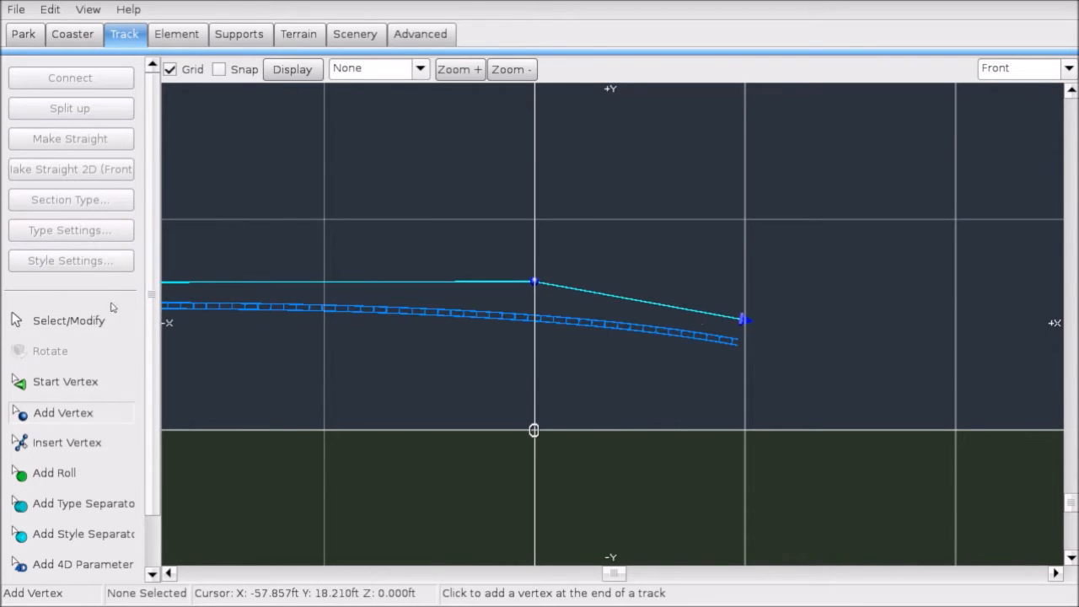
{"action": "left_click", "coordinate": [64, 331]}
Step: Box-select the whole track and straighten it with Make Straight 2D (Front)
{"action": "right_click_drag", "start_coordinate": [419, 224], "coordinate": [581, 238]}
{"action": "left_click_drag", "start_coordinate": [203, 239], "coordinate": [967, 377]}
{"action": "left_click", "coordinate": [70, 169]}
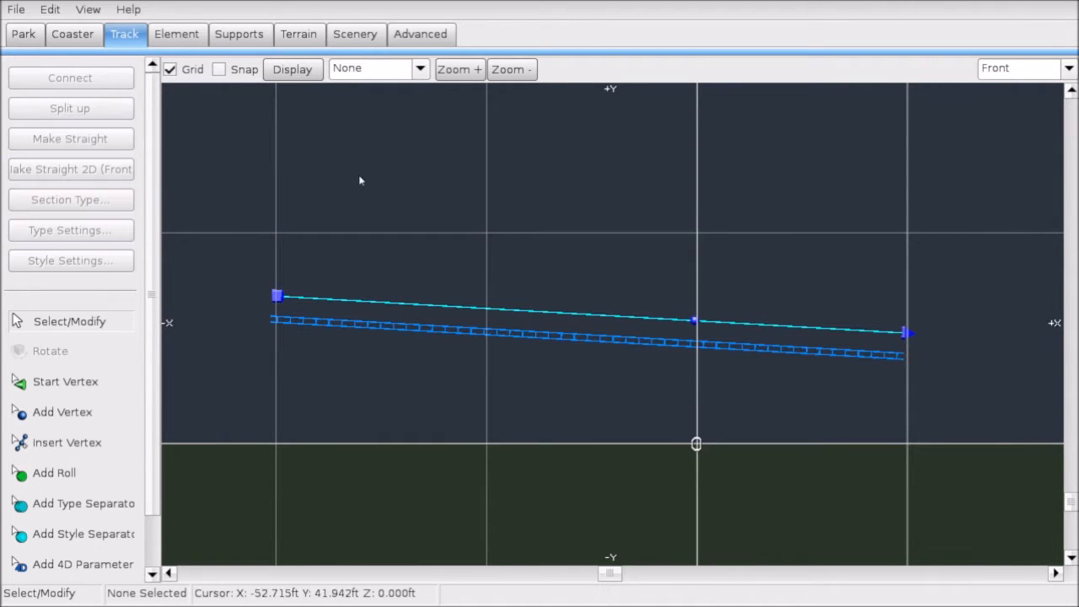
{"action": "left_click", "coordinate": [23, 7]}
{"action": "left_click", "coordinate": [44, 90]}
{"action": "left_click_drag", "start_coordinate": [251, 246], "coordinate": [984, 356]}
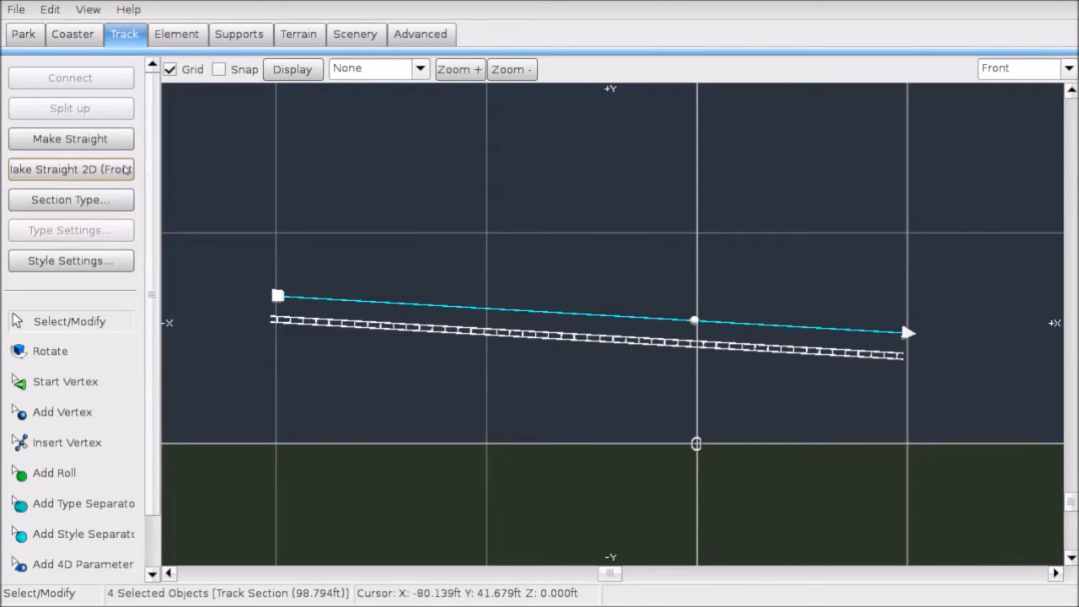
{"action": "left_click", "coordinate": [90, 150]}
{"action": "left_click", "coordinate": [77, 171]}
{"action": "mouse_move", "coordinate": [225, 255]}
{"action": "left_mouse_down"}
{"action": "mouse_move", "coordinate": [501, 309]}
{"action": "mouse_move", "coordinate": [227, 244]}
{"action": "left_mouse_up"}
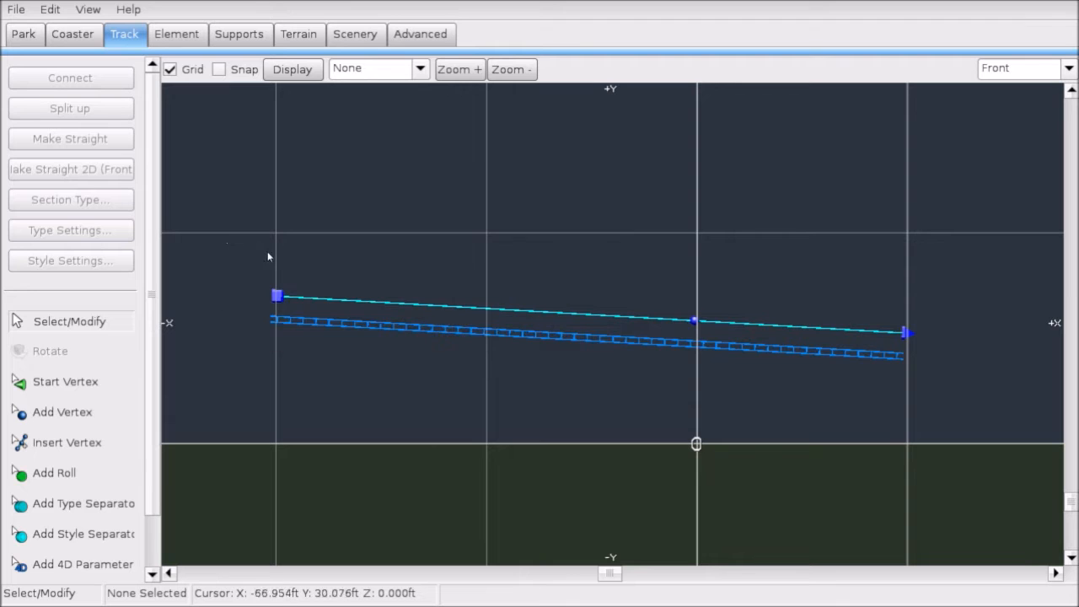
{"action": "left_click", "coordinate": [71, 447]}
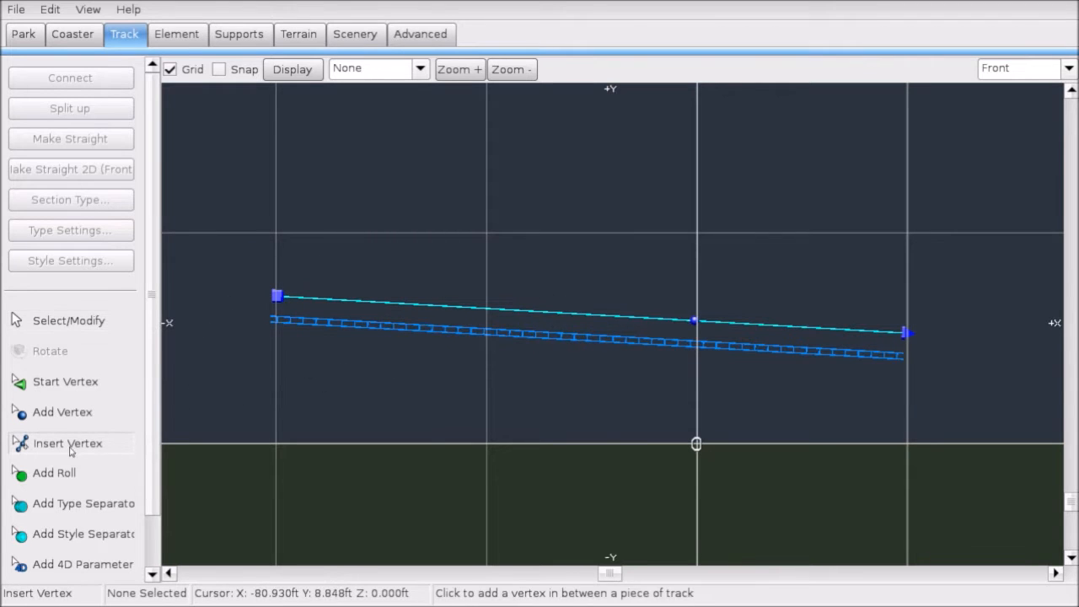
Step: Insert six extra vertices along the straight track piece
{"action": "left_click", "coordinate": [363, 304]}
{"action": "left_click", "coordinate": [508, 312]}
{"action": "left_click", "coordinate": [629, 319]}
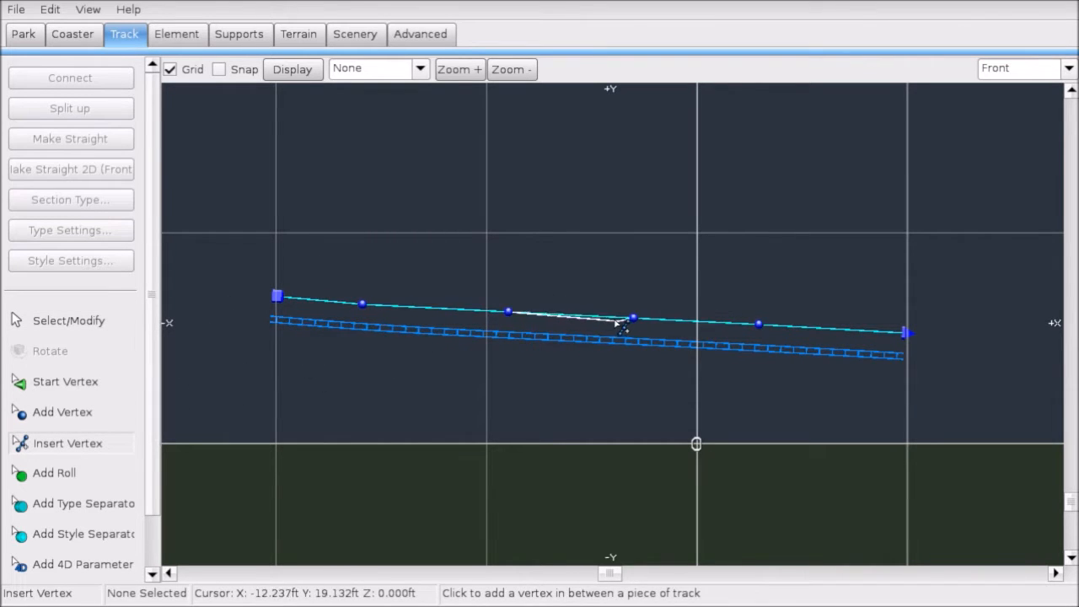
{"action": "left_click", "coordinate": [440, 307]}
{"action": "left_click", "coordinate": [590, 314]}
{"action": "left_click", "coordinate": [819, 325]}
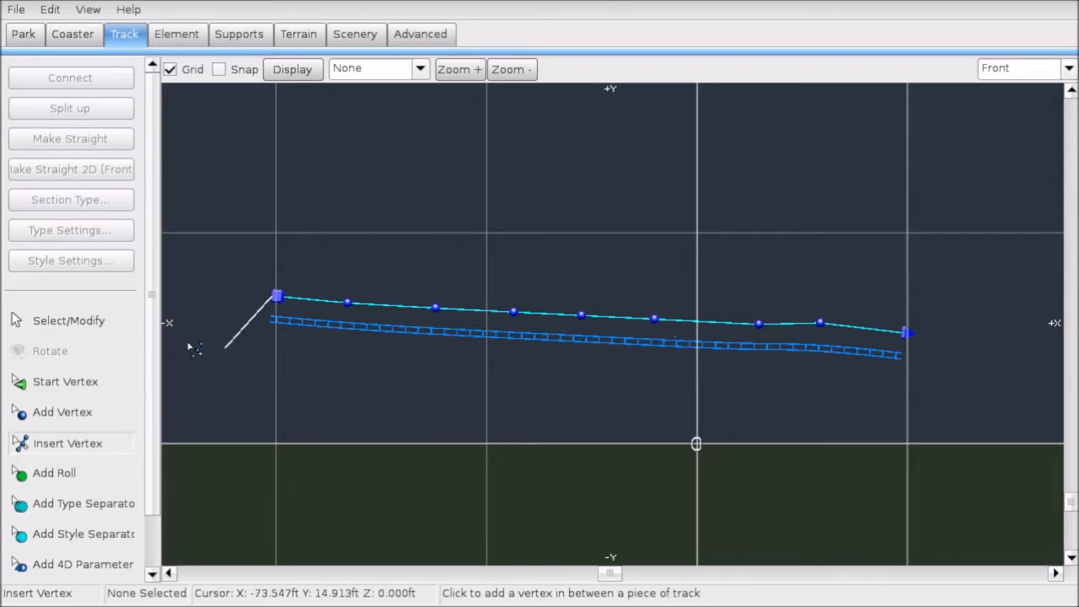
Step: Nudge the right-hand vertex, raise the end vertex, then straighten the whole track with Make Straight 2D (Front)
{"action": "left_click", "coordinate": [68, 321]}
{"action": "left_click_drag", "start_coordinate": [821, 323], "coordinate": [826, 324]}
{"action": "left_click", "coordinate": [906, 334]}
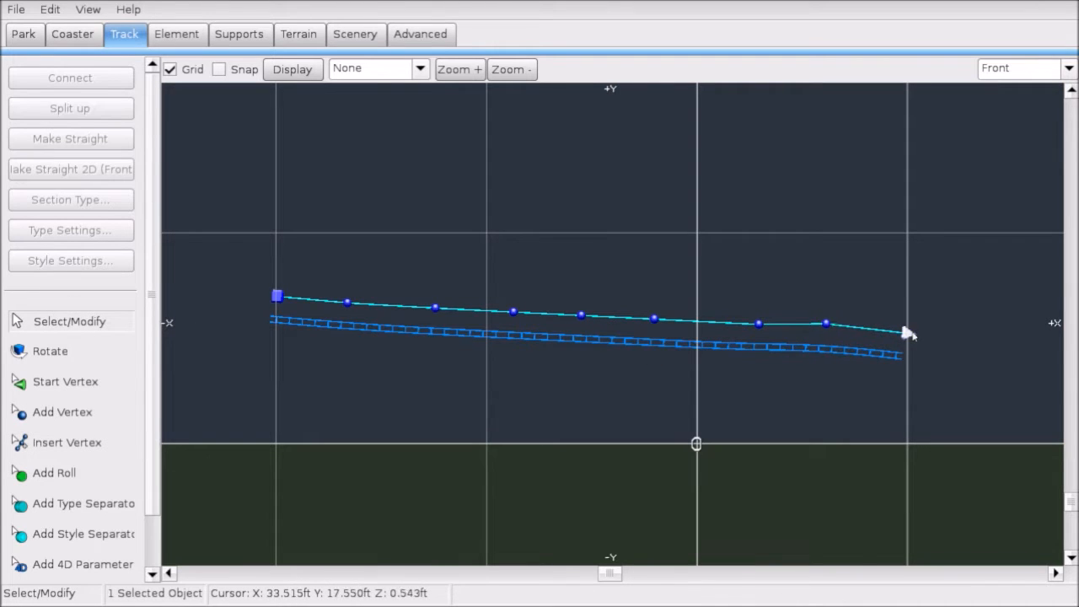
{"action": "left_click_drag", "start_coordinate": [906, 333], "coordinate": [914, 321]}
{"action": "left_click_drag", "start_coordinate": [207, 260], "coordinate": [968, 412]}
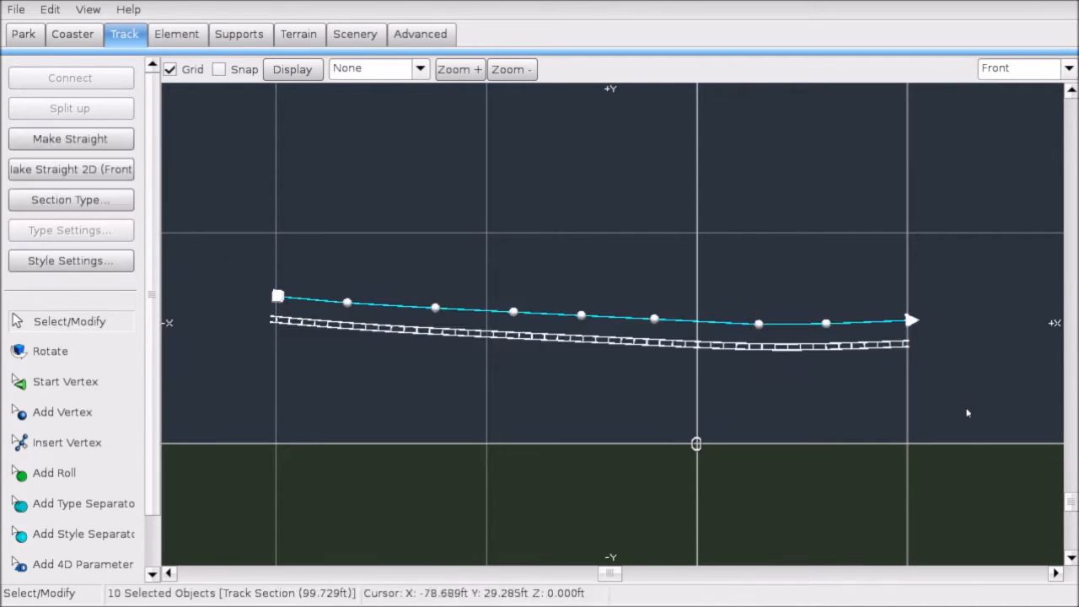
{"action": "left_click", "coordinate": [70, 169]}
{"action": "left_click", "coordinate": [780, 408]}
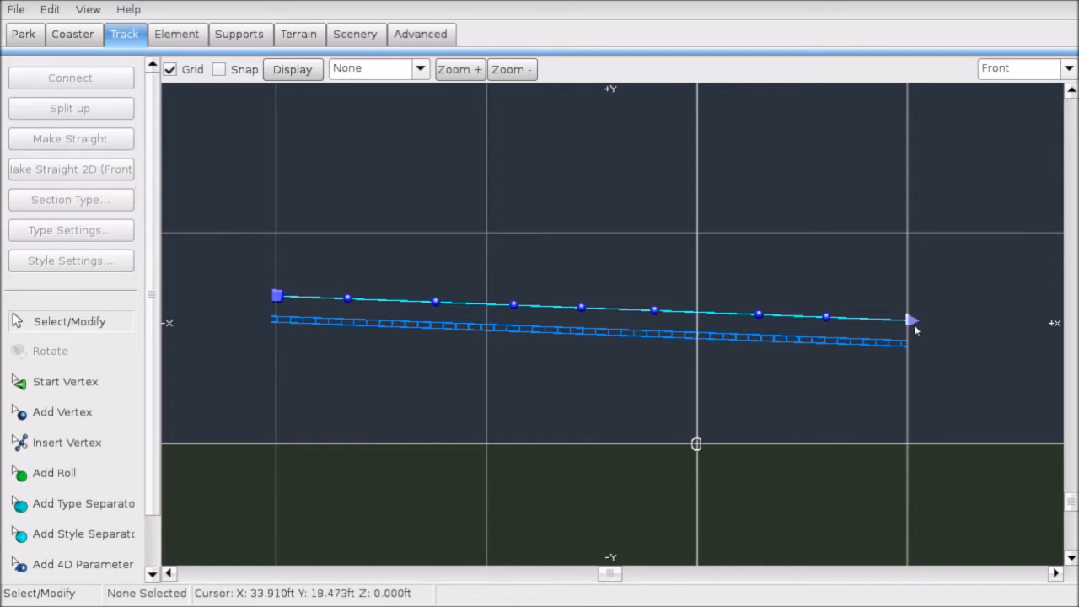
Step: Fine-tune the end vertex height and re-straighten the whole track into one sloping line of about 99 ft
{"action": "left_click_drag", "start_coordinate": [913, 321], "coordinate": [911, 308]}
{"action": "left_click_drag", "start_coordinate": [1063, 486], "coordinate": [275, 176]}
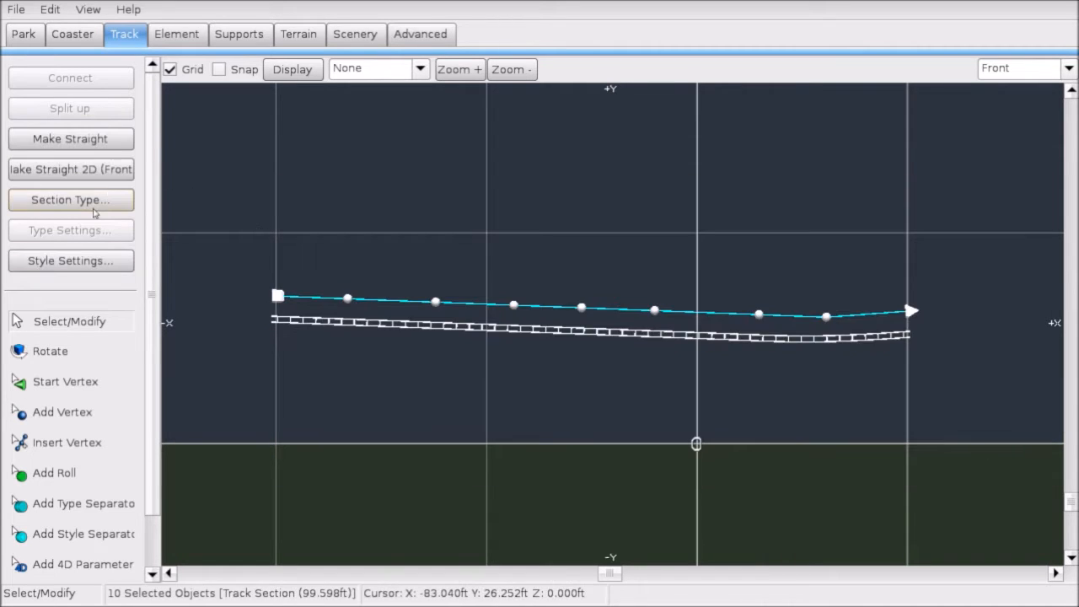
{"action": "left_click", "coordinate": [70, 168]}
{"action": "left_click", "coordinate": [506, 257]}
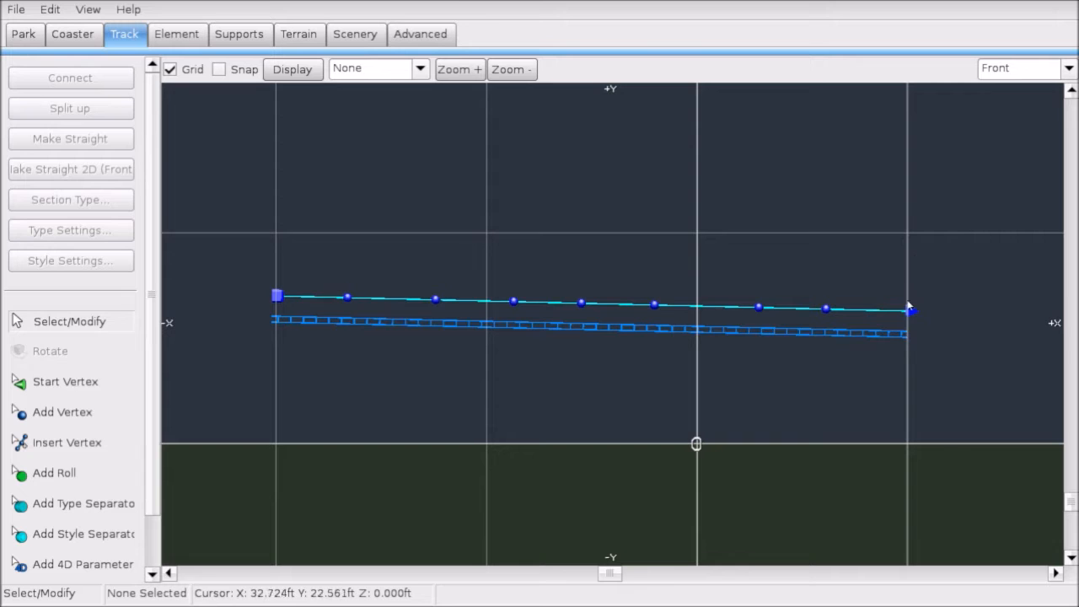
{"action": "left_click_drag", "start_coordinate": [909, 307], "coordinate": [911, 314]}
{"action": "left_click_drag", "start_coordinate": [261, 248], "coordinate": [860, 358]}
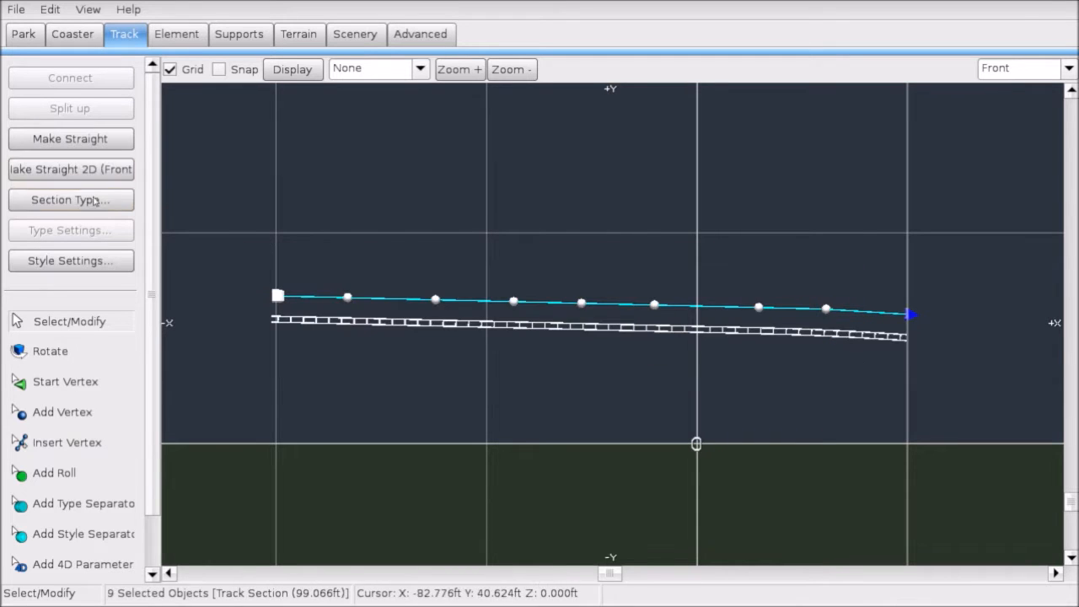
{"action": "left_click", "coordinate": [331, 261]}
{"action": "left_click_drag", "start_coordinate": [250, 229], "coordinate": [980, 382]}
{"action": "left_click", "coordinate": [70, 169]}
{"action": "left_click", "coordinate": [197, 441]}
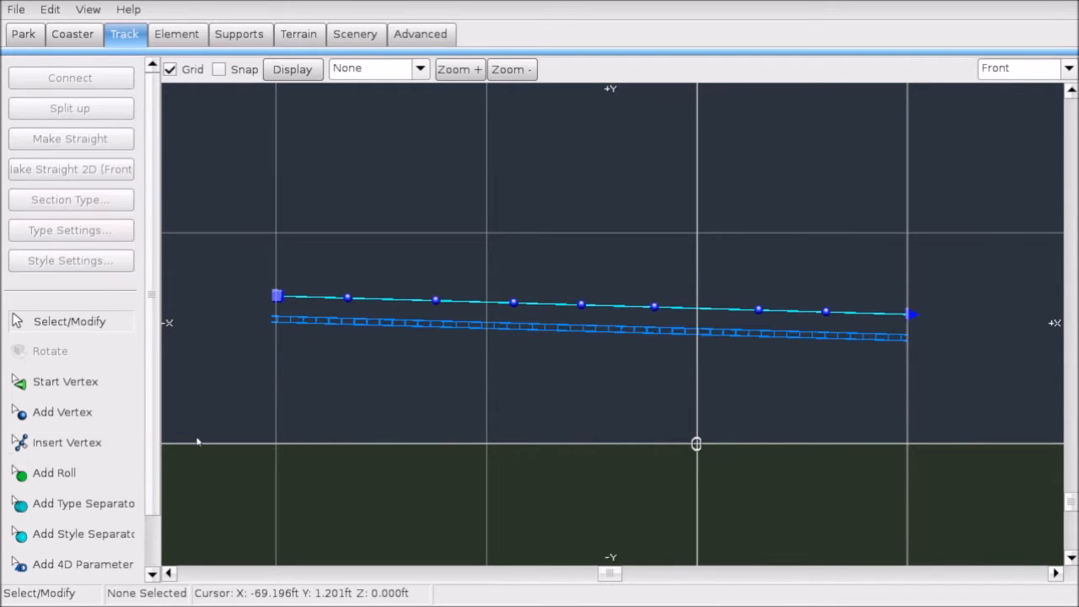
Step: Place two section type separators, one near the track's middle and one near its right end
{"action": "left_click", "coordinate": [51, 506]}
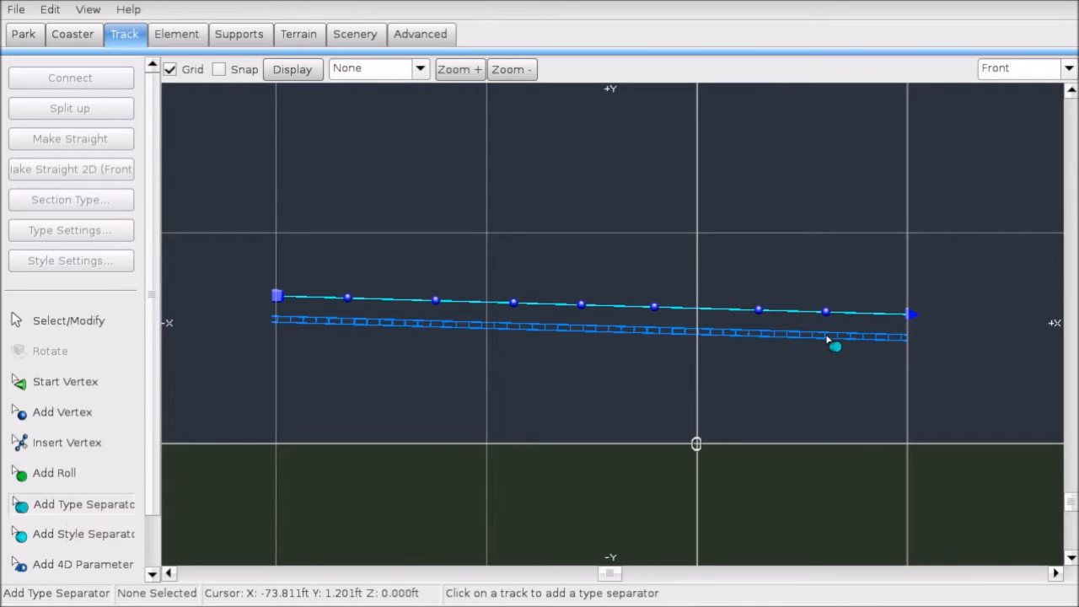
{"action": "left_click", "coordinate": [826, 335]}
{"action": "left_click", "coordinate": [512, 331]}
{"action": "left_click", "coordinate": [15, 327]}
Step: Make the 48.894 ft section between the separators a Station and bring up its Type Settings
{"action": "left_click", "coordinate": [633, 333]}
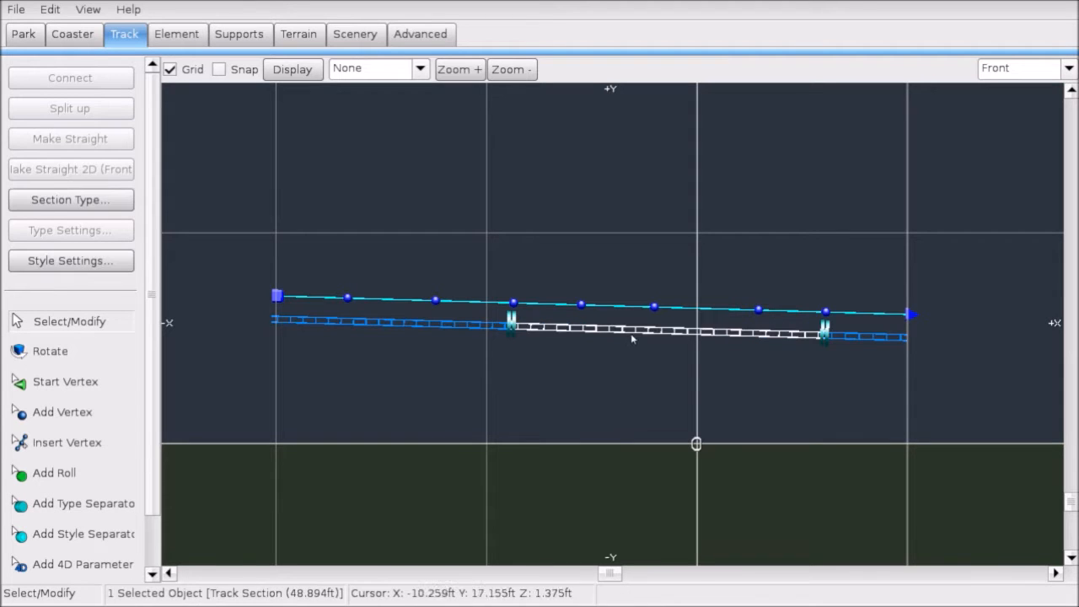
{"action": "left_click_drag", "start_coordinate": [574, 393], "coordinate": [604, 330]}
{"action": "left_click", "coordinate": [653, 330]}
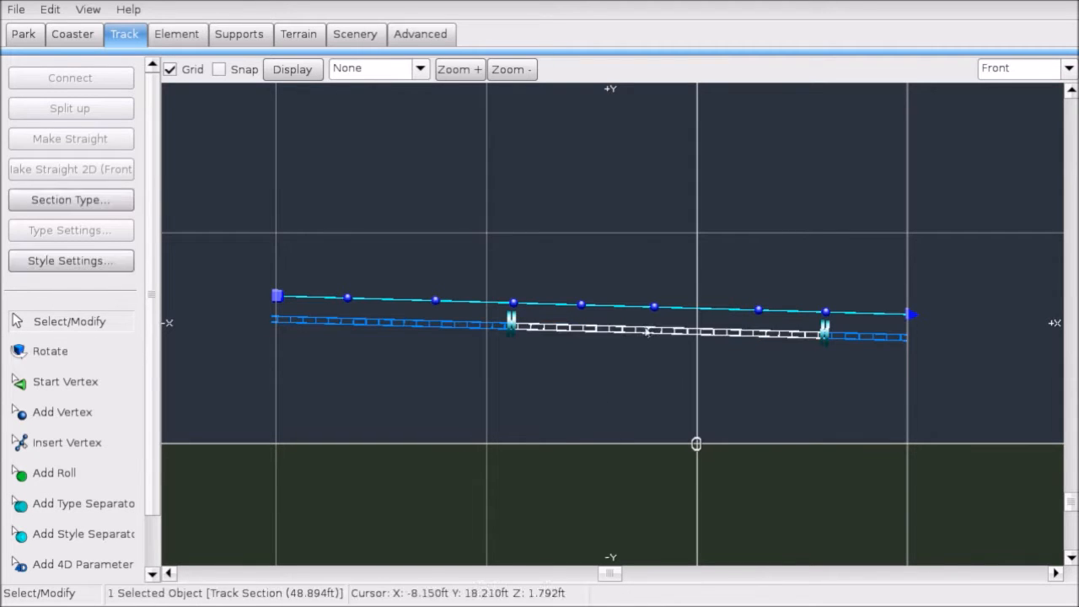
{"action": "left_click", "coordinate": [103, 206]}
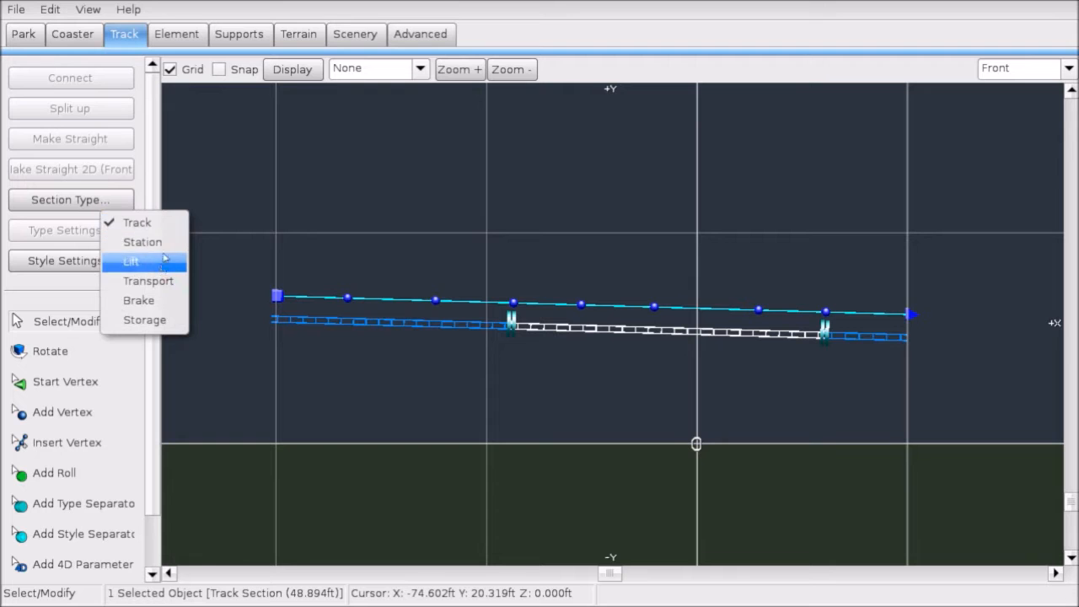
{"action": "left_click", "coordinate": [143, 242]}
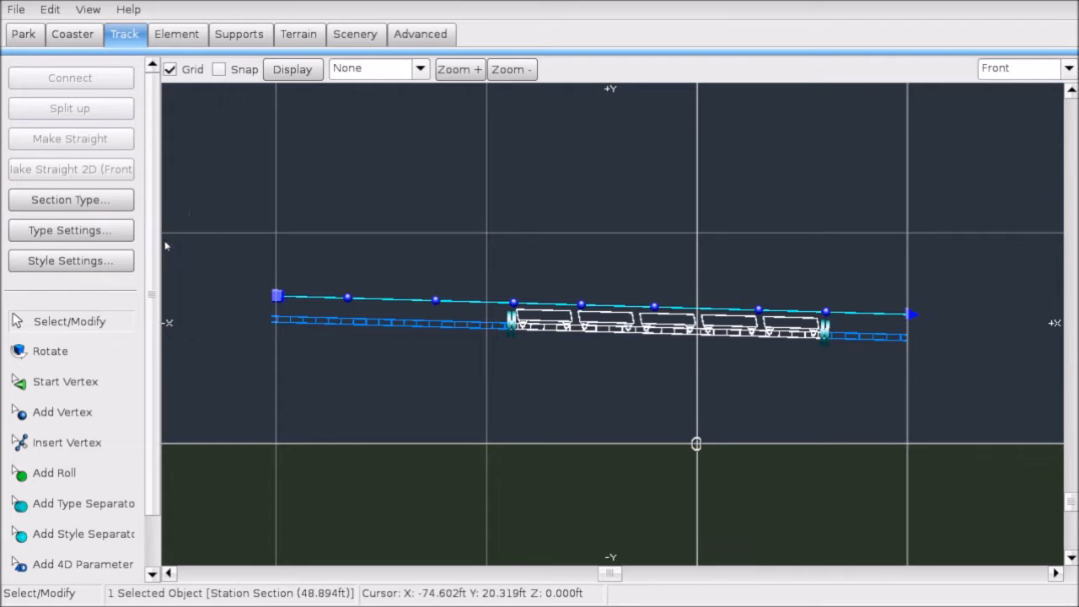
{"action": "left_click", "coordinate": [46, 232]}
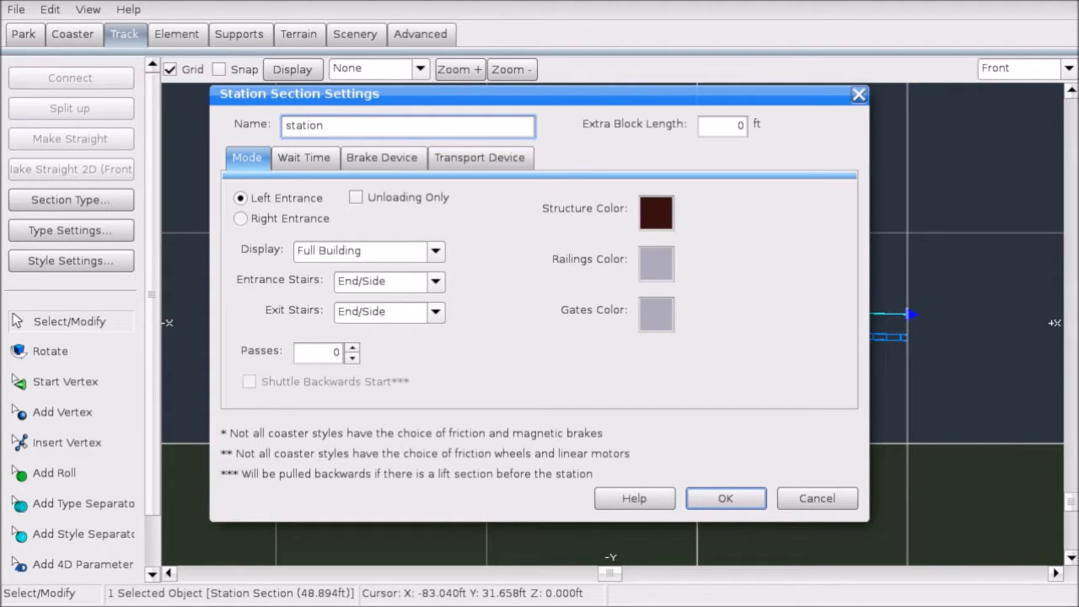
Step: Change the station brake deceleration from 0.8 to 1, disable the transport device, and apply with OK
{"action": "left_click", "coordinate": [304, 163]}
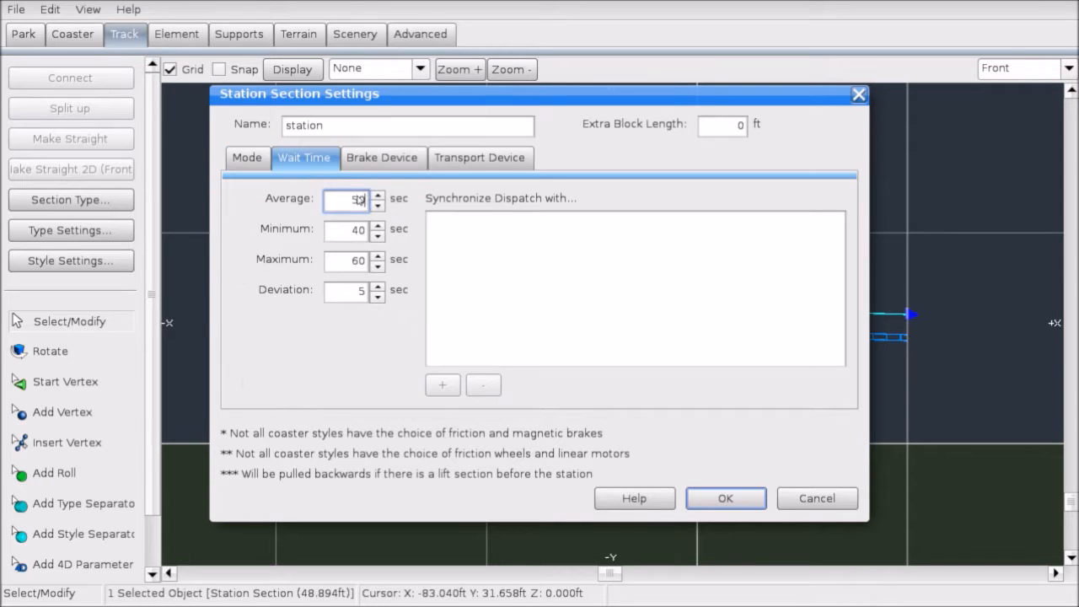
{"action": "left_click", "coordinate": [384, 158]}
{"action": "left_click_drag", "start_coordinate": [354, 209], "coordinate": [458, 200]}
{"action": "type", "text": "1"}
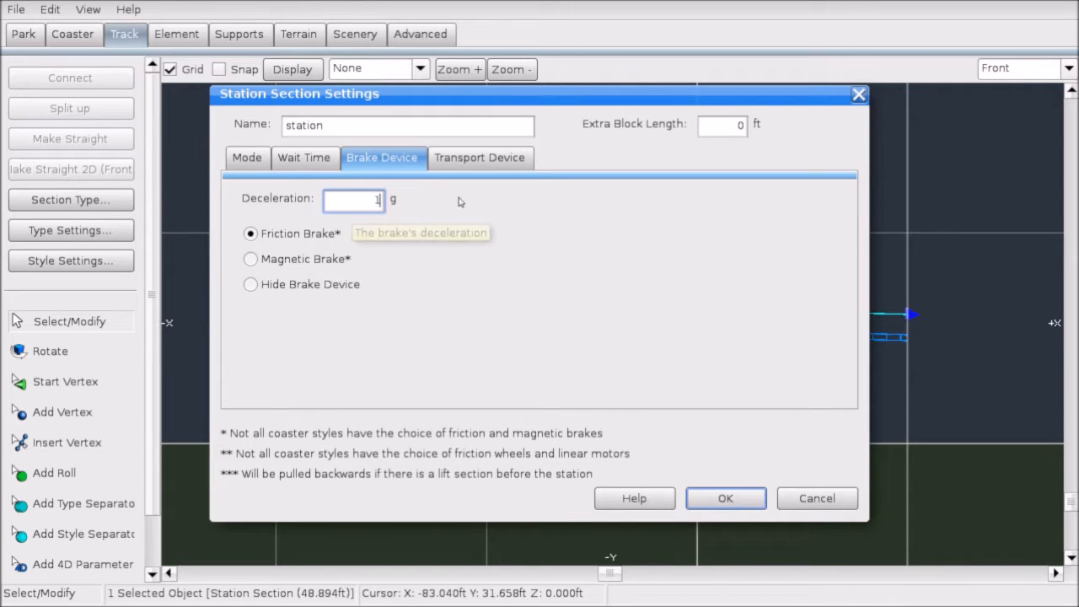
{"action": "left_click", "coordinate": [461, 160]}
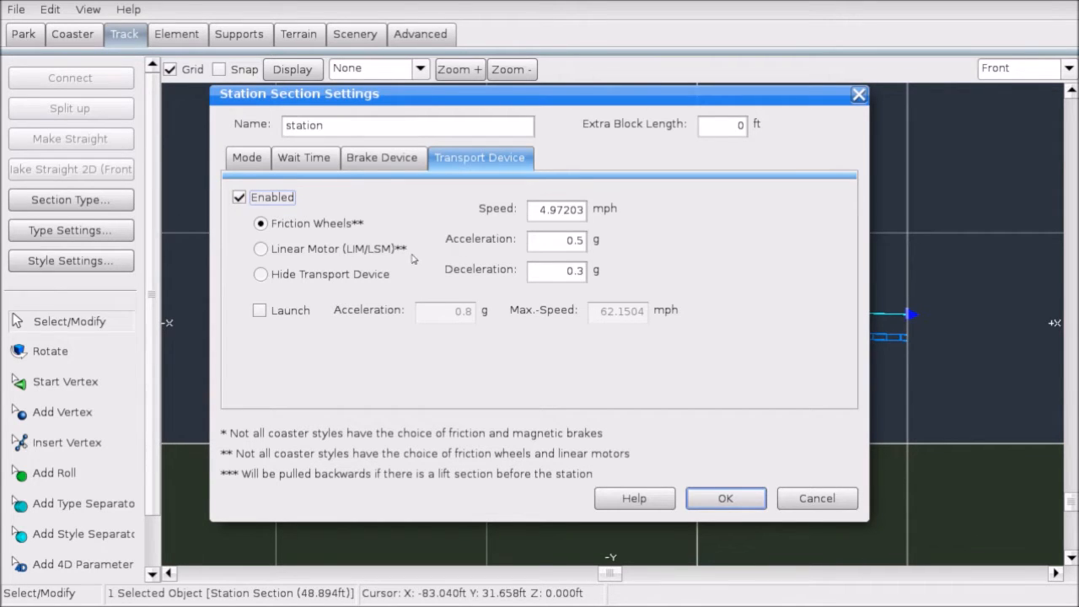
{"action": "left_click", "coordinate": [240, 198]}
{"action": "left_click", "coordinate": [722, 499]}
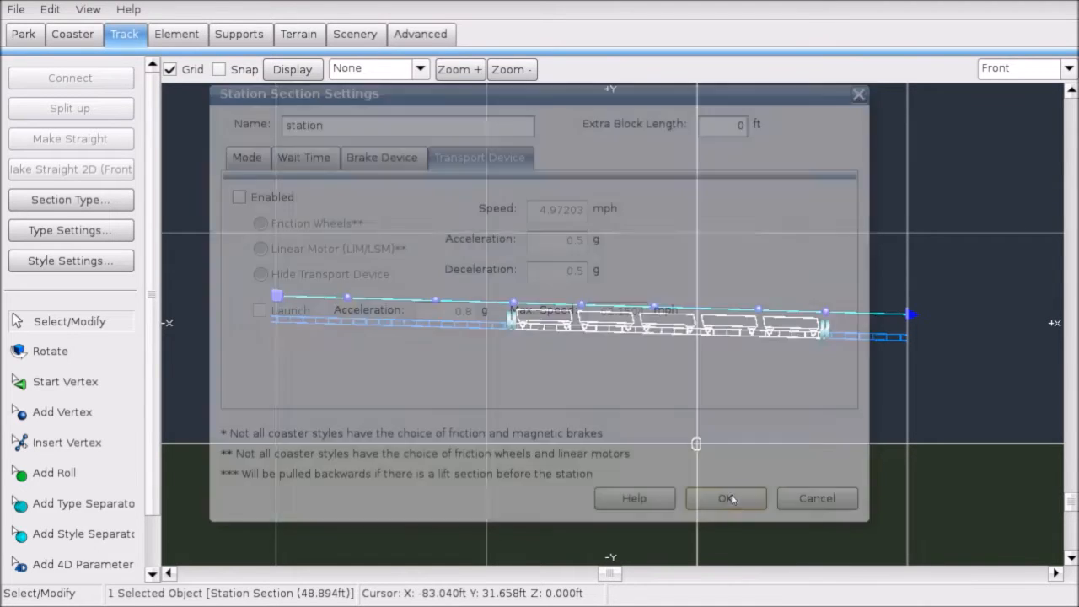
{"action": "scroll", "coordinate": [675, 372], "scroll_direction": "up", "scroll_amount": 2}
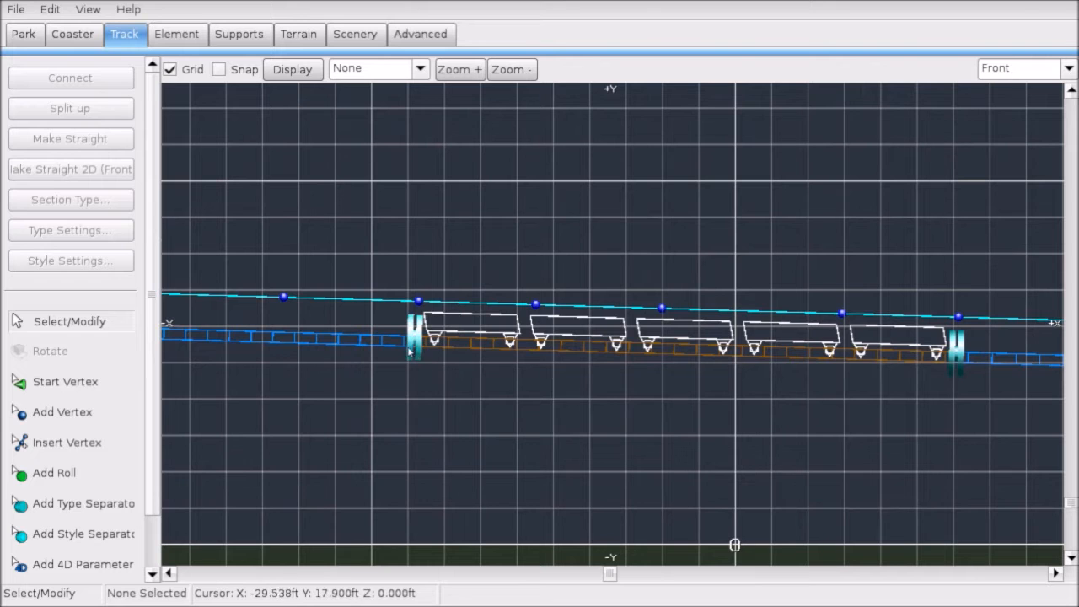
{"action": "left_click", "coordinate": [409, 341]}
{"action": "scroll", "coordinate": [933, 384], "scroll_direction": "down", "scroll_amount": 1}
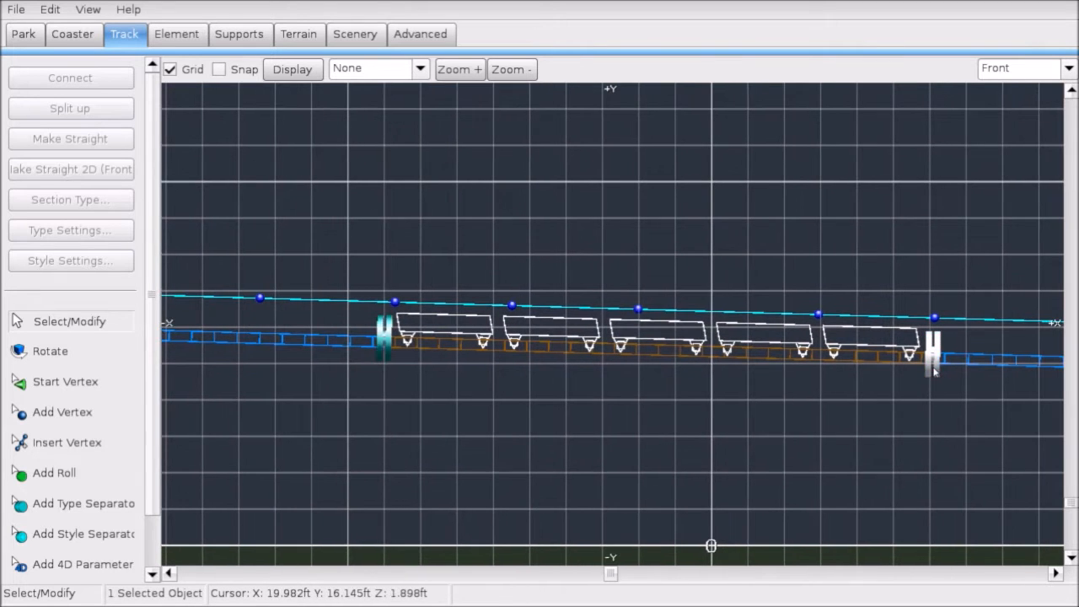
{"action": "scroll", "coordinate": [929, 375], "scroll_direction": "down", "scroll_amount": 1}
{"action": "scroll", "coordinate": [930, 376], "scroll_direction": "down", "scroll_amount": 1}
{"action": "left_click", "coordinate": [747, 509]}
{"action": "left_click", "coordinate": [18, 7]}
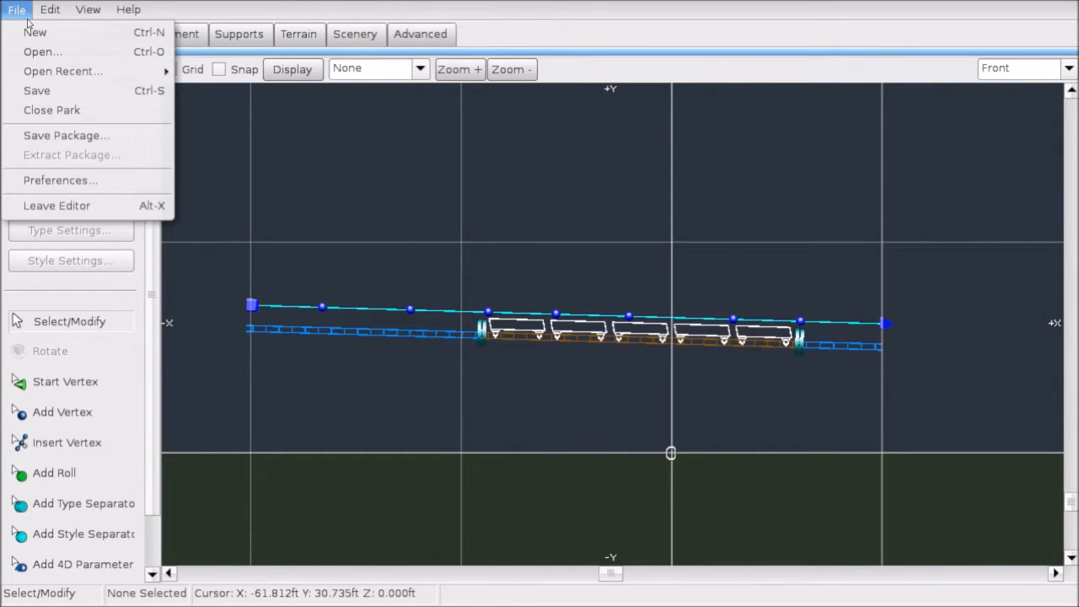
{"action": "left_click", "coordinate": [59, 92]}
{"action": "scroll", "coordinate": [539, 217], "scroll_direction": "up", "scroll_amount": 1}
{"action": "scroll", "coordinate": [622, 231], "scroll_direction": "up", "scroll_amount": 1}
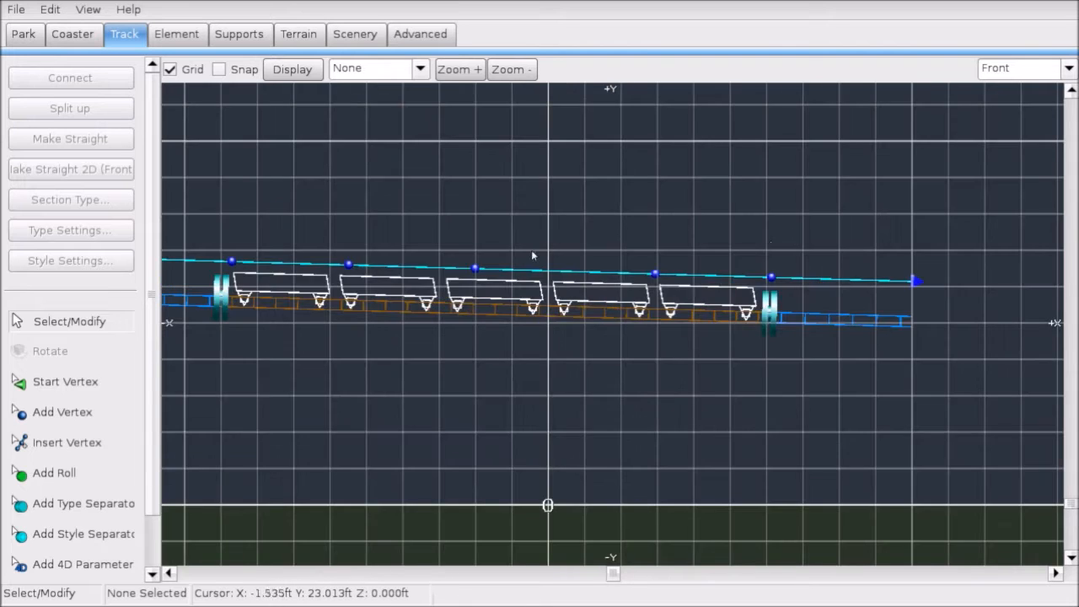
{"action": "scroll", "coordinate": [531, 249], "scroll_direction": "up", "scroll_amount": 1}
{"action": "scroll", "coordinate": [550, 341], "scroll_direction": "down", "scroll_amount": 1}
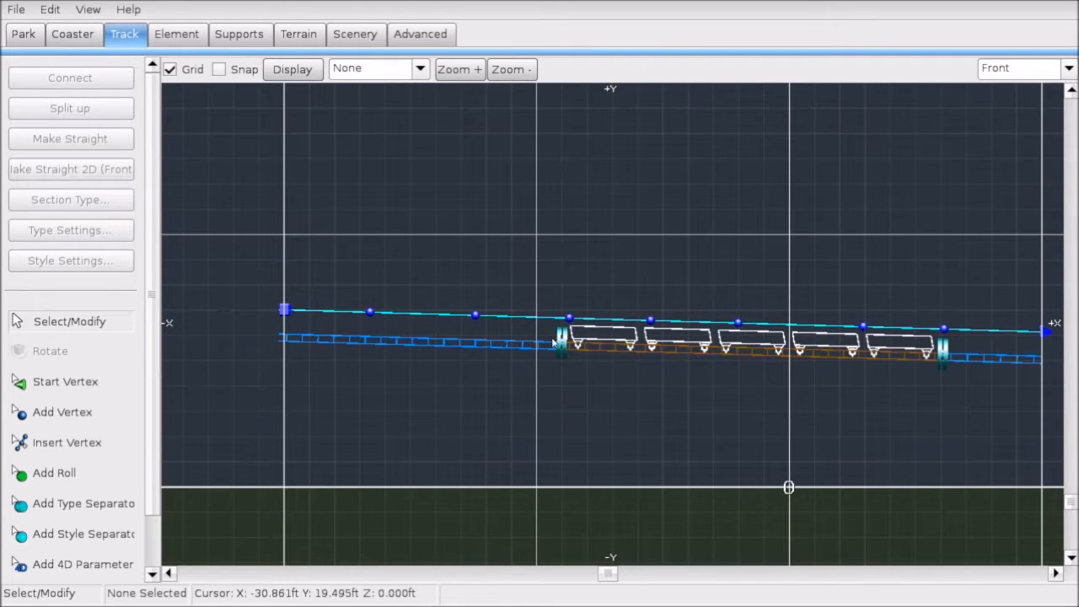
{"action": "left_click_drag", "start_coordinate": [557, 340], "coordinate": [474, 344]}
{"action": "middle_click_drag", "start_coordinate": [978, 375], "coordinate": [867, 361]}
{"action": "left_click", "coordinate": [838, 345]}
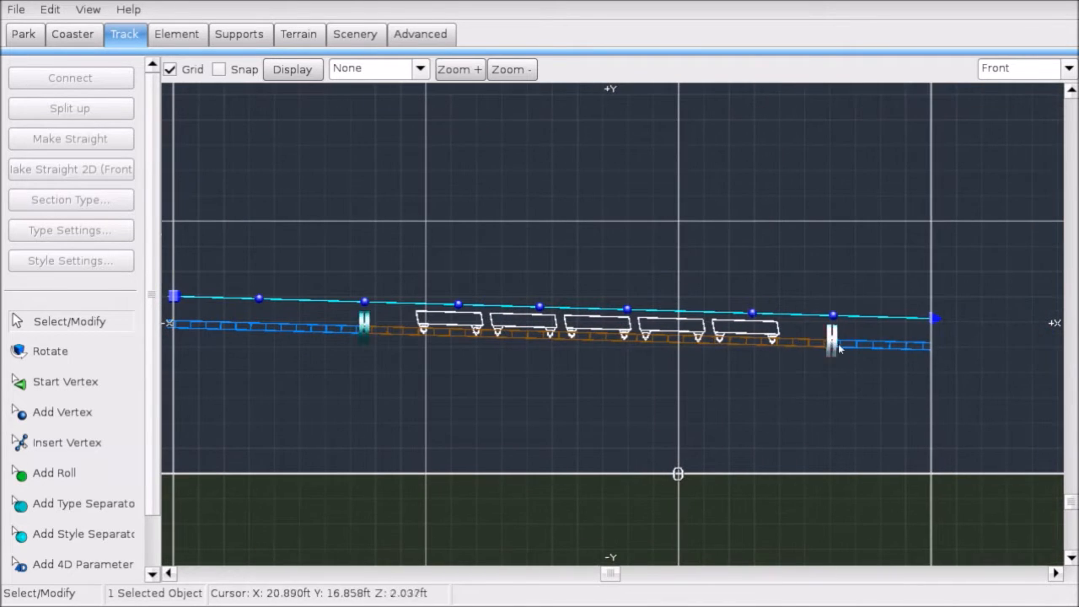
{"action": "left_click_drag", "start_coordinate": [840, 346], "coordinate": [761, 348]}
{"action": "middle_click_drag", "start_coordinate": [888, 376], "coordinate": [768, 400]}
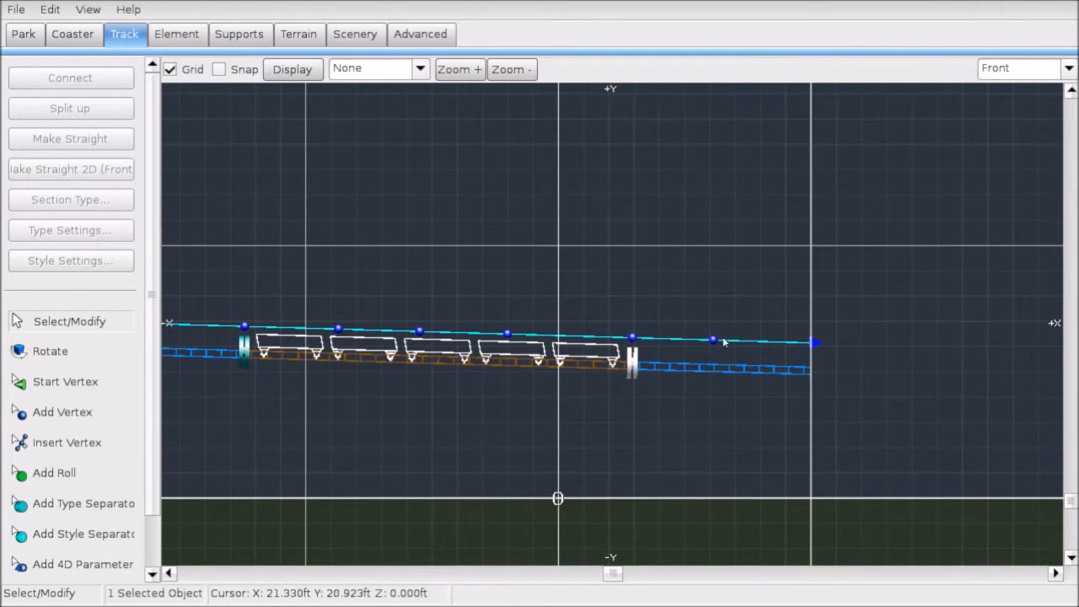
{"action": "left_click", "coordinate": [722, 294]}
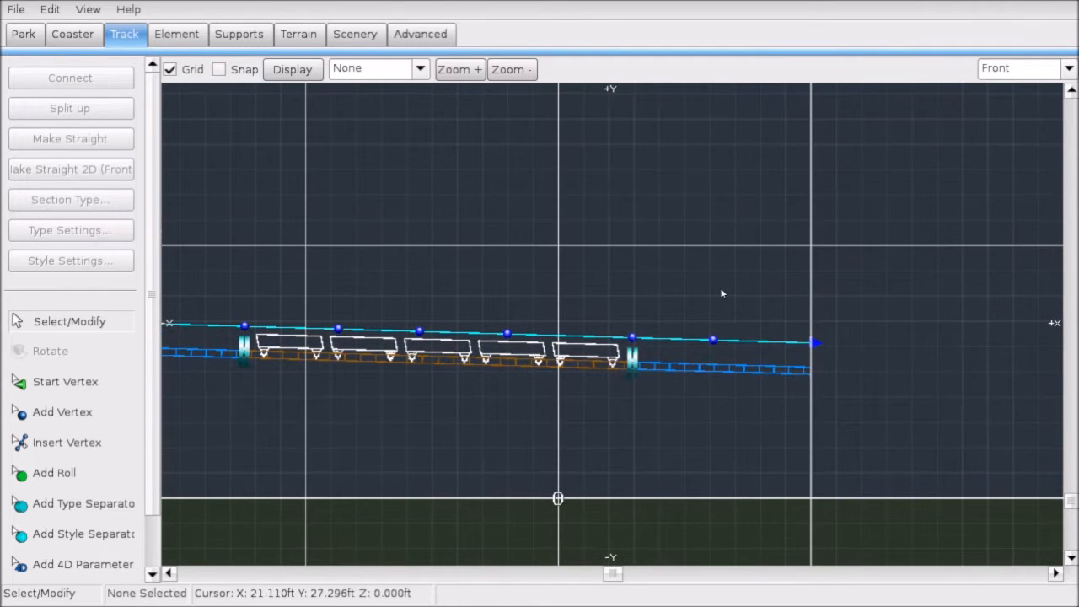
{"action": "left_click", "coordinate": [1039, 71]}
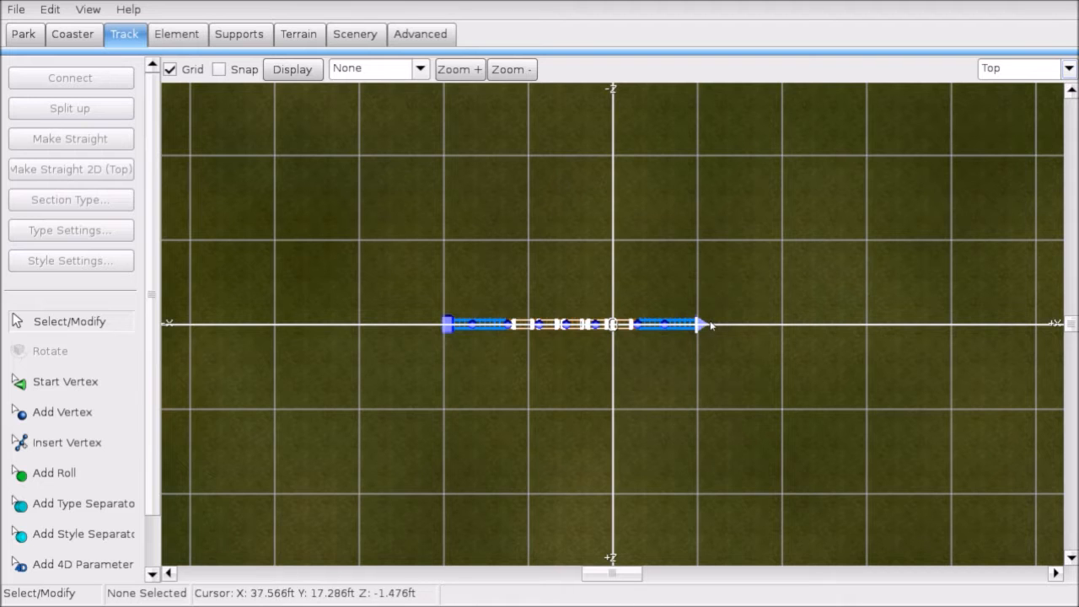
{"action": "left_click", "coordinate": [704, 325]}
{"action": "middle_click_drag", "start_coordinate": [764, 337], "coordinate": [713, 323]}
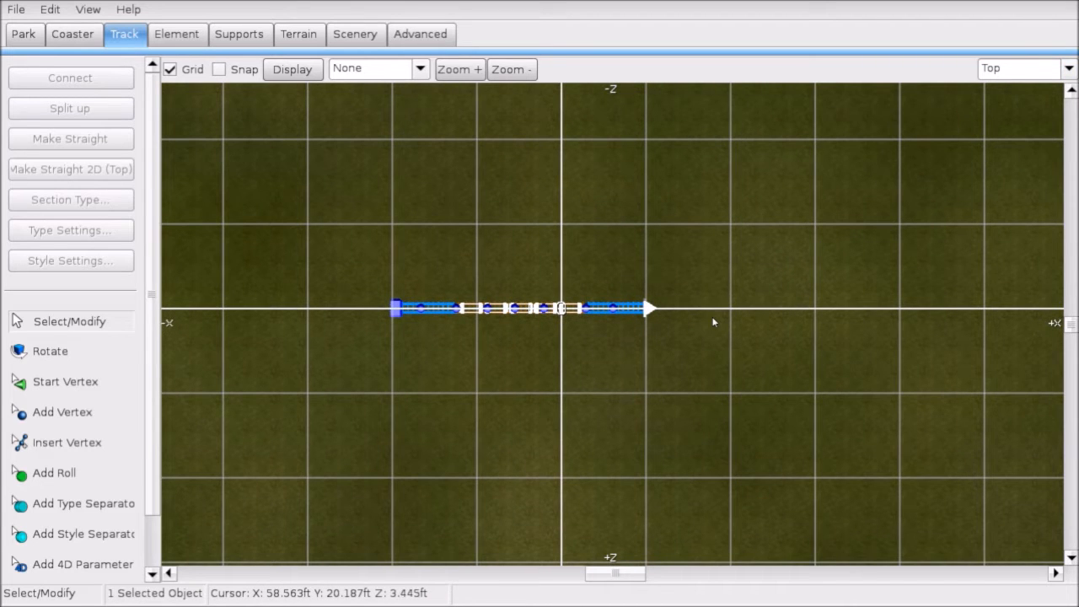
{"action": "scroll", "coordinate": [719, 521], "scroll_direction": "up", "scroll_amount": 5}
{"action": "middle_click_drag", "start_coordinate": [756, 299], "coordinate": [644, 293]}
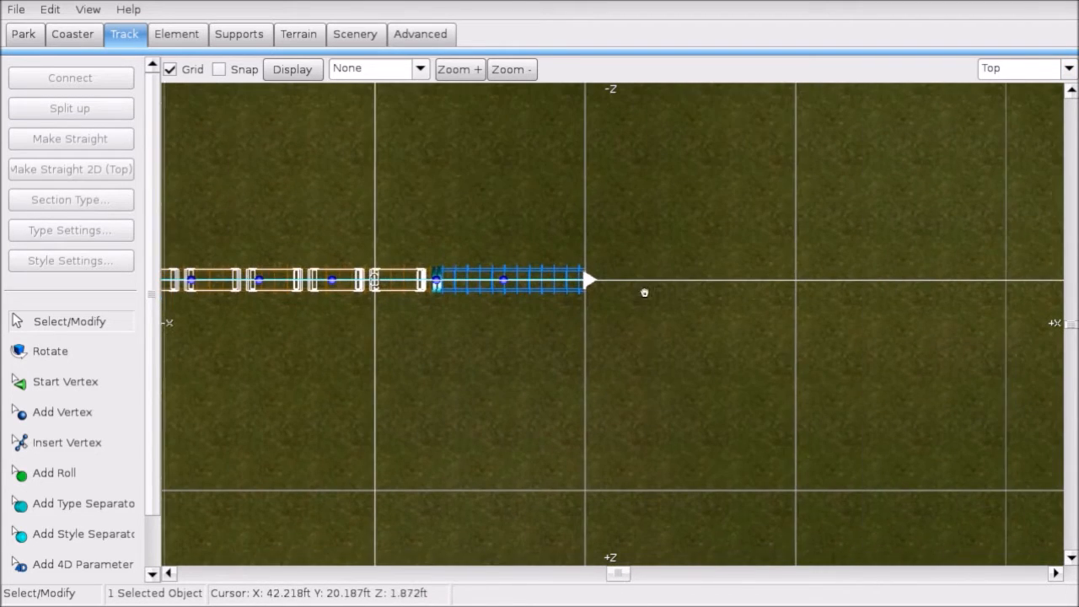
{"action": "scroll", "coordinate": [622, 148], "scroll_direction": "down", "scroll_amount": 4}
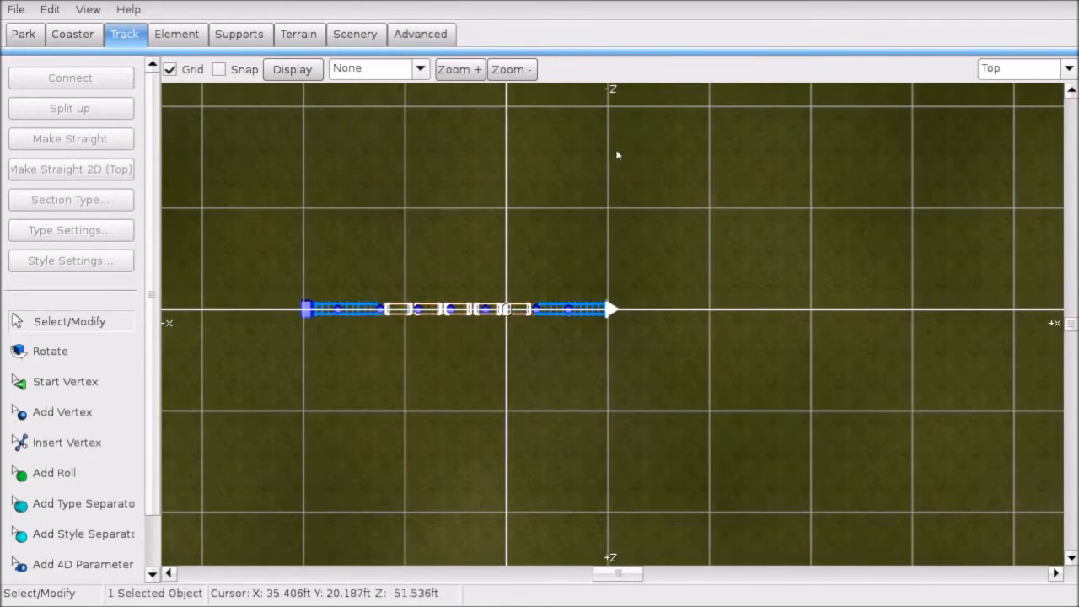
{"action": "right_click", "coordinate": [639, 143]}
{"action": "left_click", "coordinate": [501, 244]}
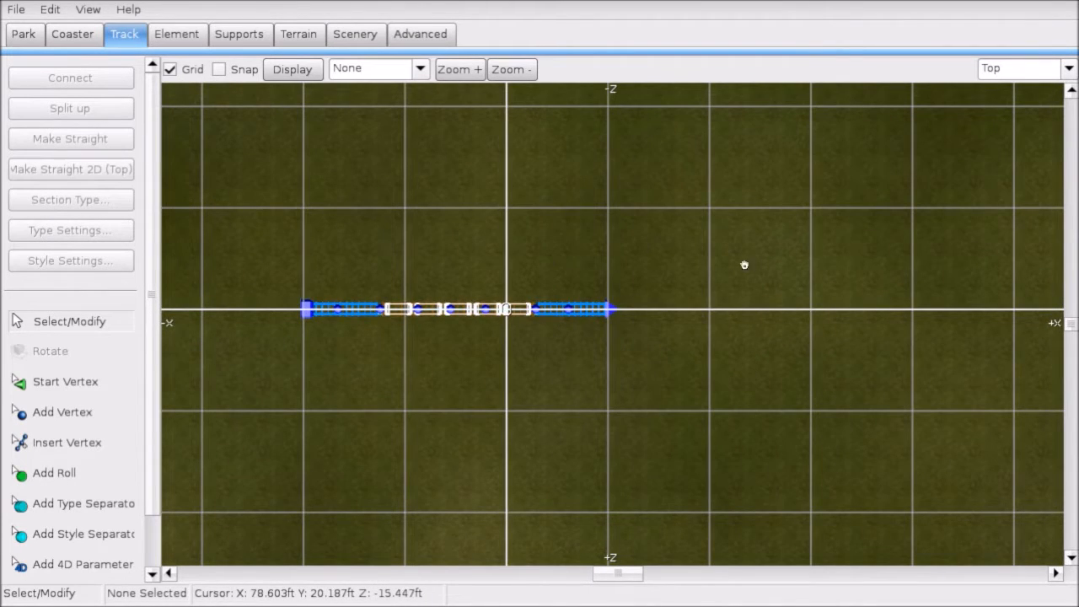
{"action": "middle_click_drag", "start_coordinate": [744, 265], "coordinate": [644, 304]}
{"action": "left_click_drag", "start_coordinate": [341, 218], "coordinate": [438, 242]}
{"action": "left_click_drag", "start_coordinate": [362, 192], "coordinate": [432, 234]}
{"action": "left_click_drag", "start_coordinate": [375, 168], "coordinate": [571, 335]}
{"action": "left_click_drag", "start_coordinate": [313, 85], "coordinate": [474, 239]}
{"action": "middle_click_drag", "start_coordinate": [437, 249], "coordinate": [598, 207]}
{"action": "right_click", "coordinate": [704, 274]}
{"action": "scroll", "coordinate": [631, 223], "scroll_direction": "up", "scroll_amount": 4}
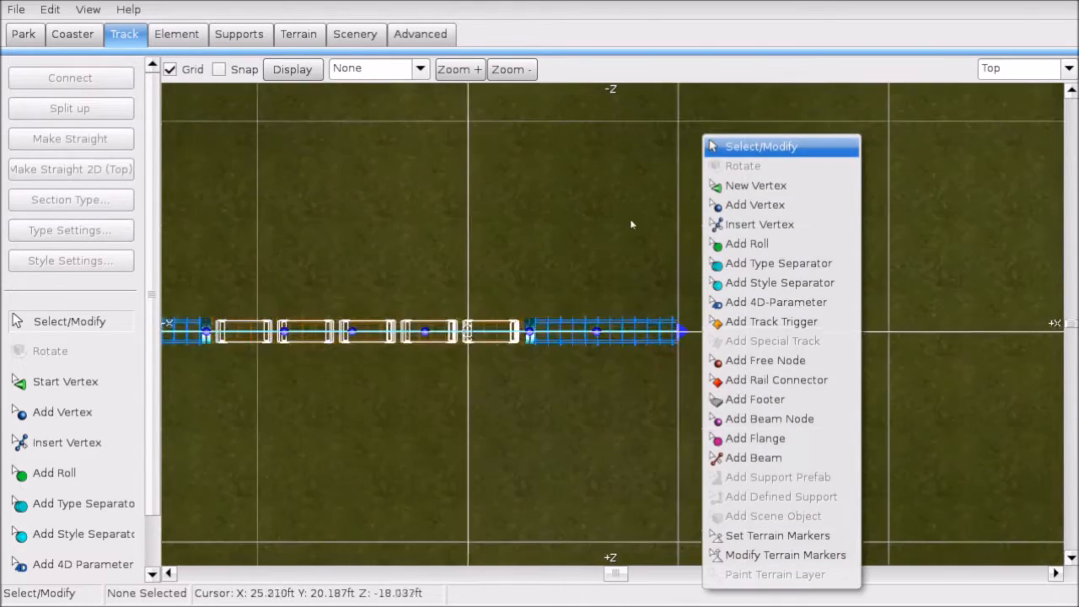
{"action": "scroll", "coordinate": [632, 224], "scroll_direction": "up", "scroll_amount": 3}
{"action": "left_click", "coordinate": [638, 229]}
{"action": "middle_click_drag", "start_coordinate": [805, 347], "coordinate": [506, 270]}
Step: Add two vertices beyond the station end, curving the track toward +Z
{"action": "left_click", "coordinate": [431, 262]}
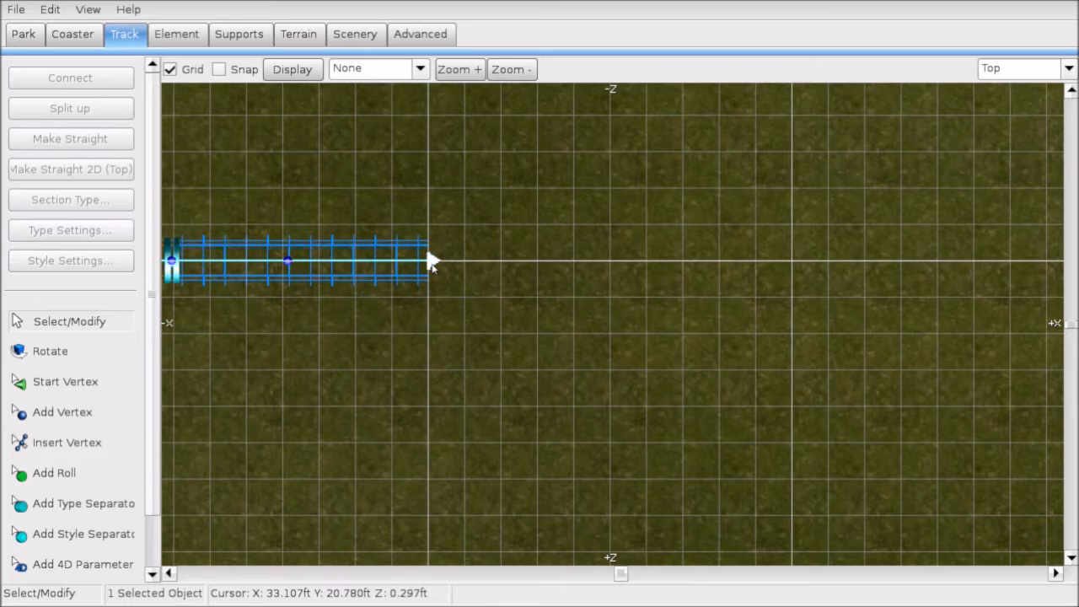
{"action": "scroll", "coordinate": [377, 378], "scroll_direction": "down", "scroll_amount": 3}
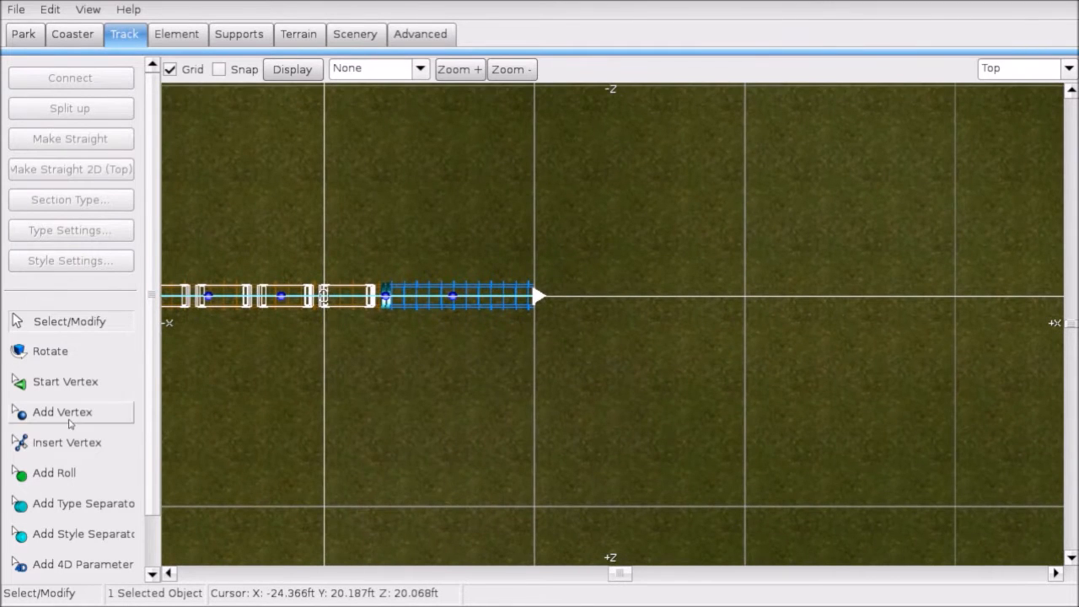
{"action": "left_click", "coordinate": [69, 420]}
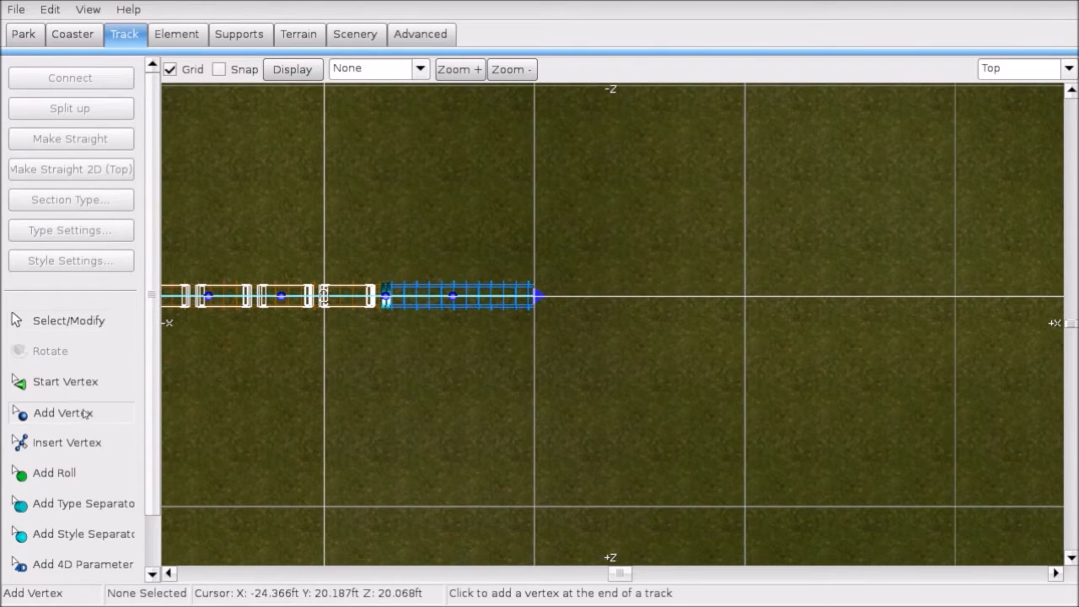
{"action": "left_click", "coordinate": [654, 387]}
{"action": "right_click_drag", "start_coordinate": [653, 387], "coordinate": [608, 236]}
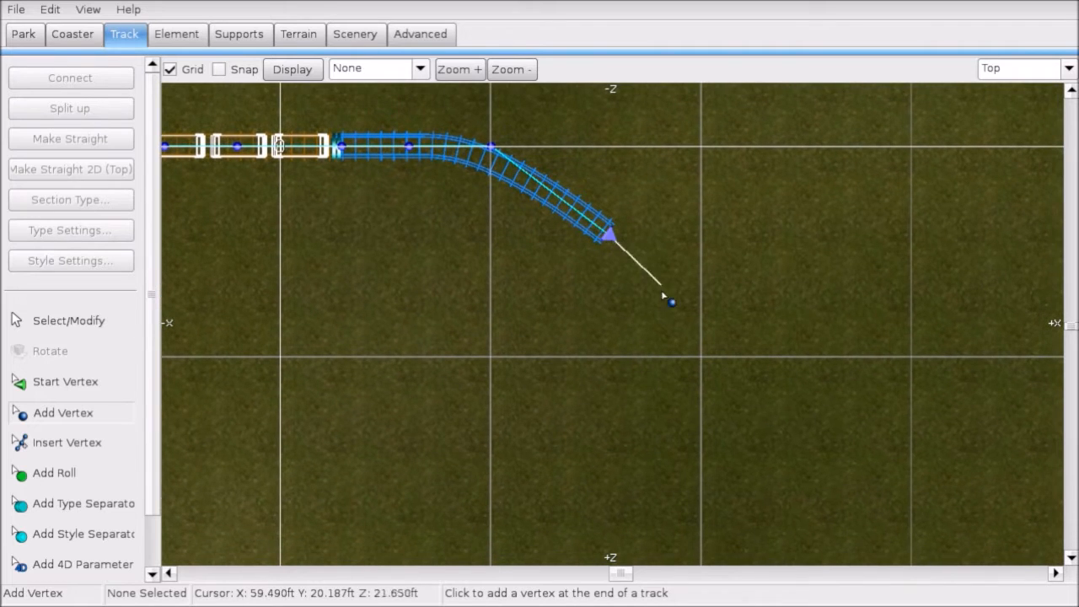
{"action": "left_click", "coordinate": [608, 396]}
{"action": "left_click", "coordinate": [84, 319]}
Step: Select the whole track and nudge it slightly left to line up the curve
{"action": "scroll", "coordinate": [445, 199], "scroll_direction": "down", "scroll_amount": 1}
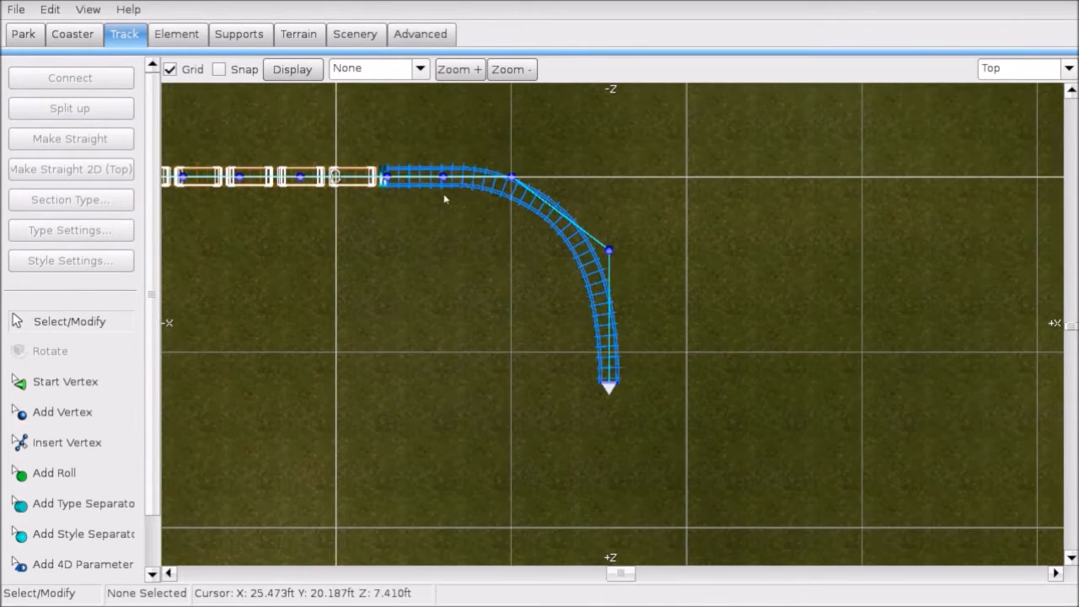
{"action": "left_click_drag", "start_coordinate": [494, 144], "coordinate": [628, 360]}
{"action": "left_click", "coordinate": [654, 388]}
{"action": "scroll", "coordinate": [600, 367], "scroll_direction": "down", "scroll_amount": 3}
{"action": "left_click_drag", "start_coordinate": [215, 193], "coordinate": [665, 397]}
{"action": "scroll", "coordinate": [678, 354], "scroll_direction": "up", "scroll_amount": 5}
{"action": "scroll", "coordinate": [771, 357], "scroll_direction": "up", "scroll_amount": 3}
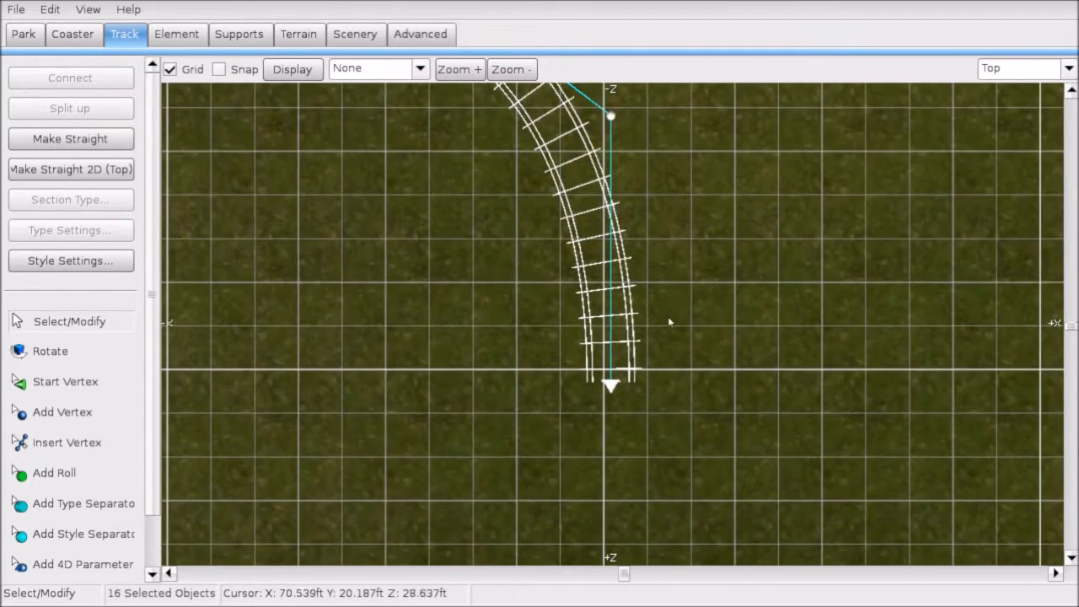
{"action": "left_click_drag", "start_coordinate": [611, 412], "coordinate": [600, 412]}
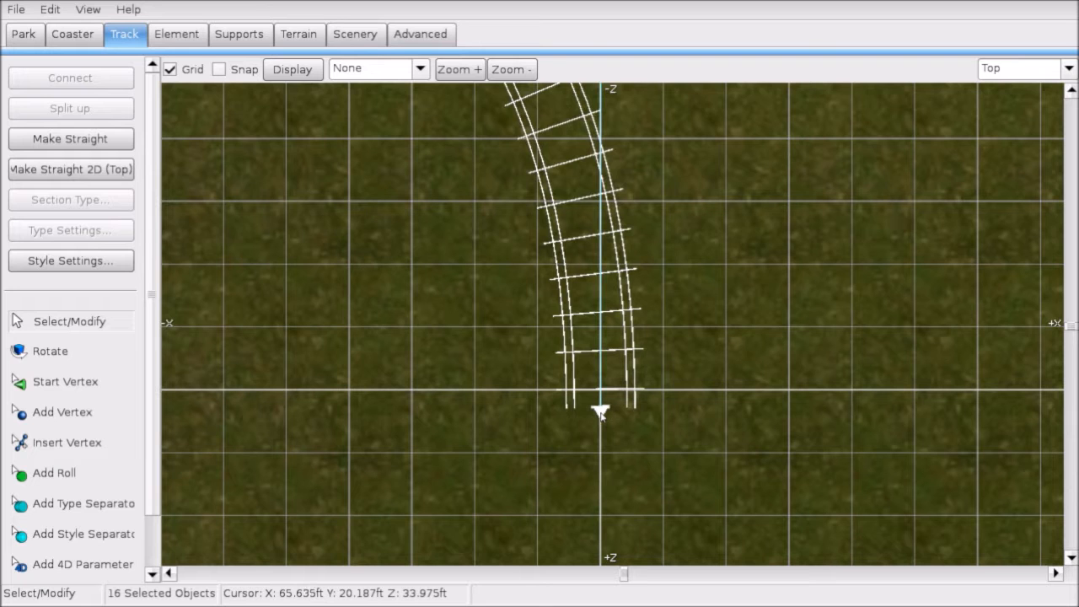
{"action": "scroll", "coordinate": [602, 455], "scroll_direction": "down", "scroll_amount": 5}
{"action": "left_click", "coordinate": [615, 441]}
Step: Select the vertices of the curved section so the turn can be adjusted
{"action": "right_click_drag", "start_coordinate": [478, 219], "coordinate": [641, 297]}
{"action": "scroll", "coordinate": [585, 240], "scroll_direction": "down", "scroll_amount": 2}
{"action": "right_click_drag", "start_coordinate": [585, 236], "coordinate": [533, 211]}
{"action": "left_click_drag", "start_coordinate": [551, 160], "coordinate": [749, 404]}
{"action": "left_click", "coordinate": [1070, 68]}
{"action": "left_click", "coordinate": [625, 160]}
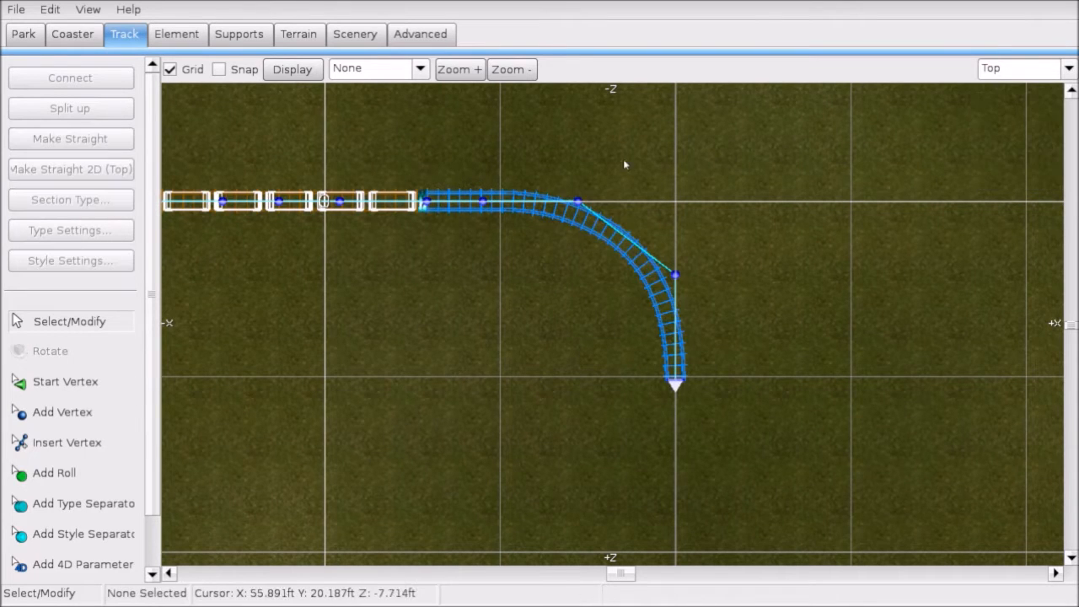
{"action": "left_click_drag", "start_coordinate": [553, 157], "coordinate": [778, 462]}
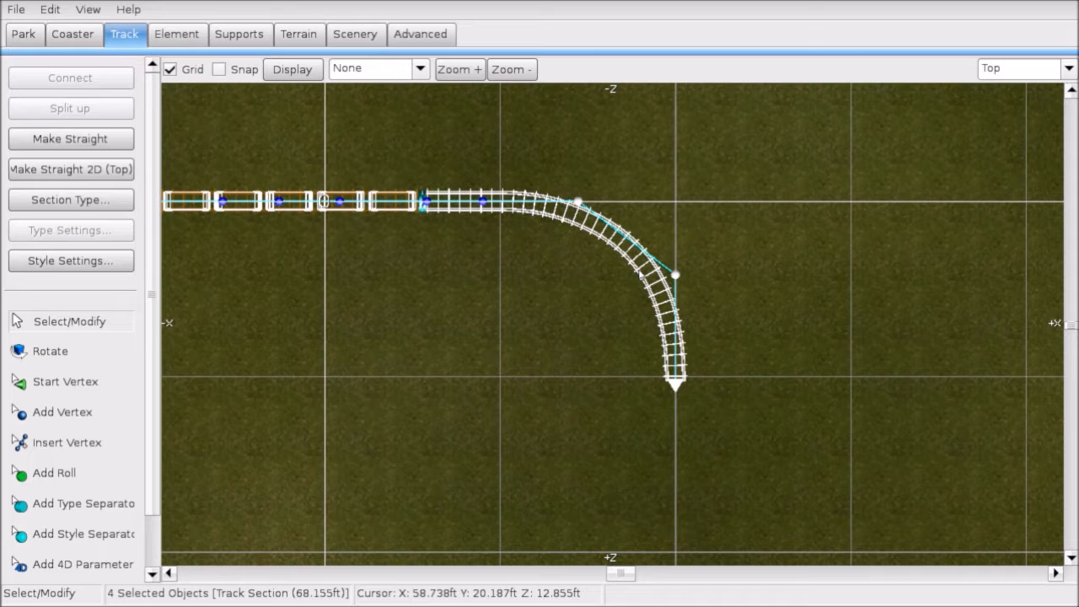
{"action": "left_click", "coordinate": [640, 274], "text": "ctrl"}
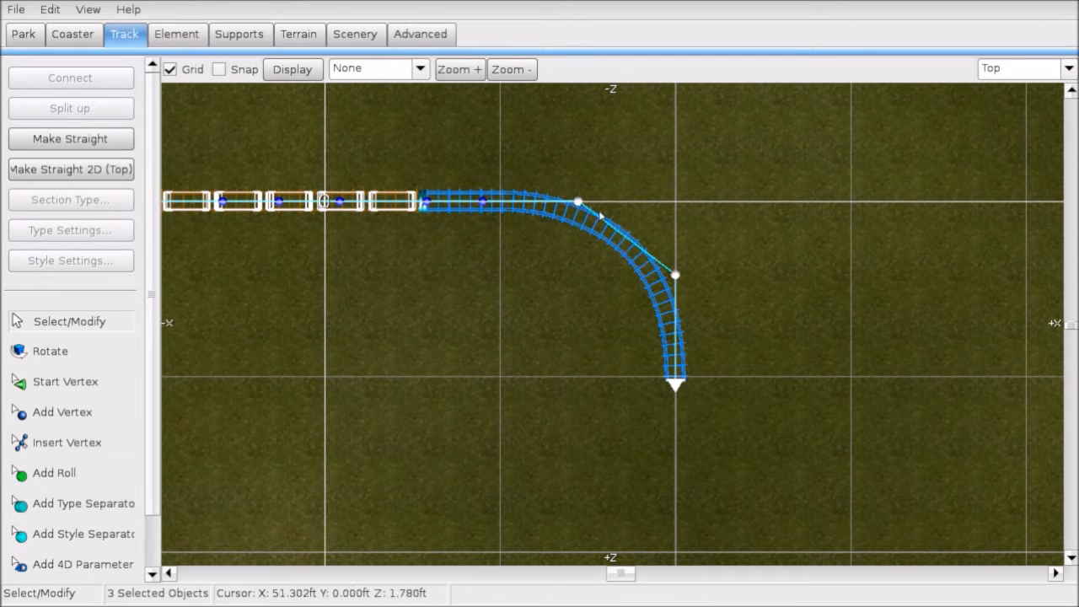
{"action": "left_click", "coordinate": [1022, 68]}
Step: In the front view, drag the turn's end vertex down so the track slopes downward
{"action": "left_click", "coordinate": [1003, 105]}
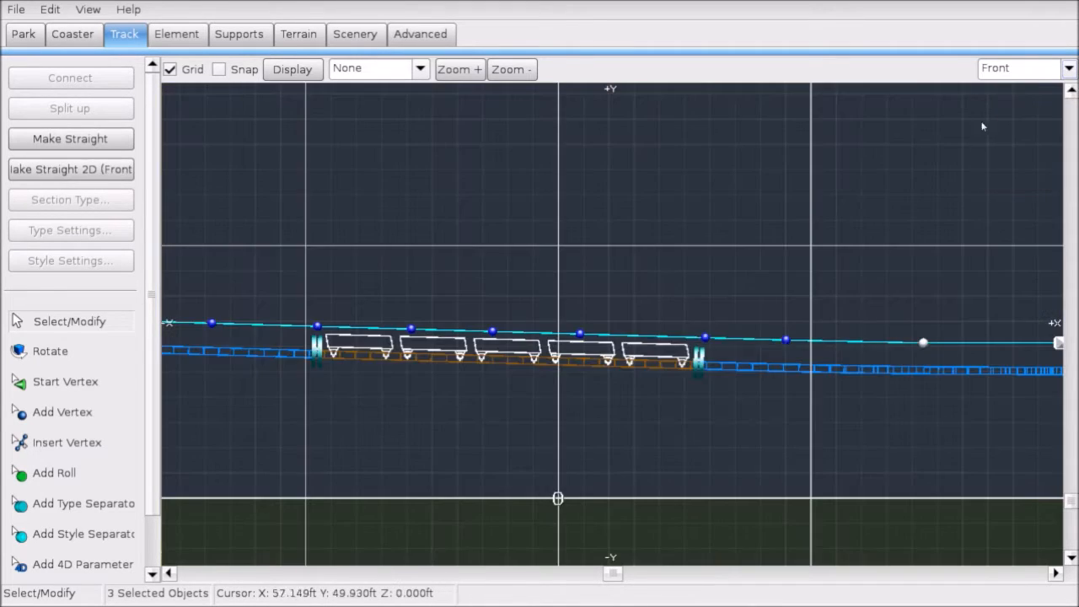
{"action": "key", "text": "Right"}
{"action": "left_click_drag", "start_coordinate": [621, 270], "coordinate": [619, 292]}
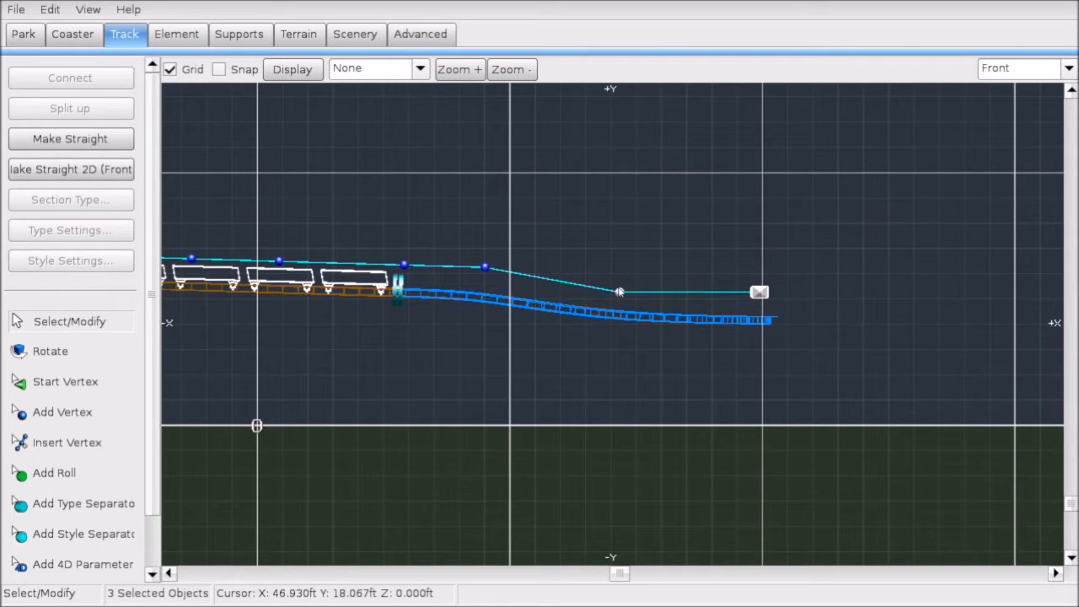
{"action": "left_click", "coordinate": [620, 294]}
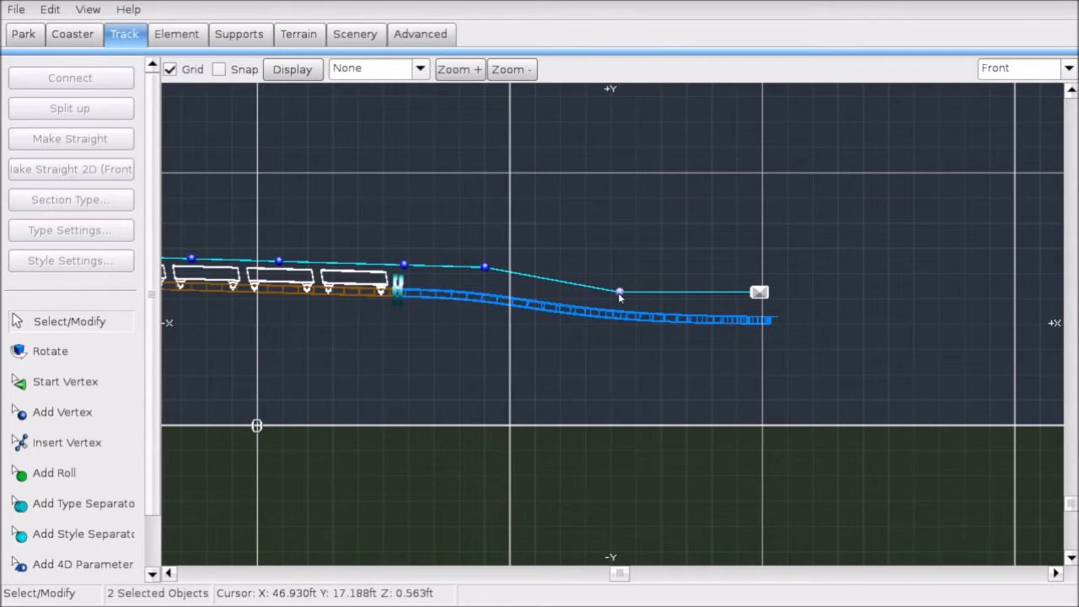
Step: In the right side view, pull the control vertex down to lower the curve
{"action": "left_click", "coordinate": [995, 74]}
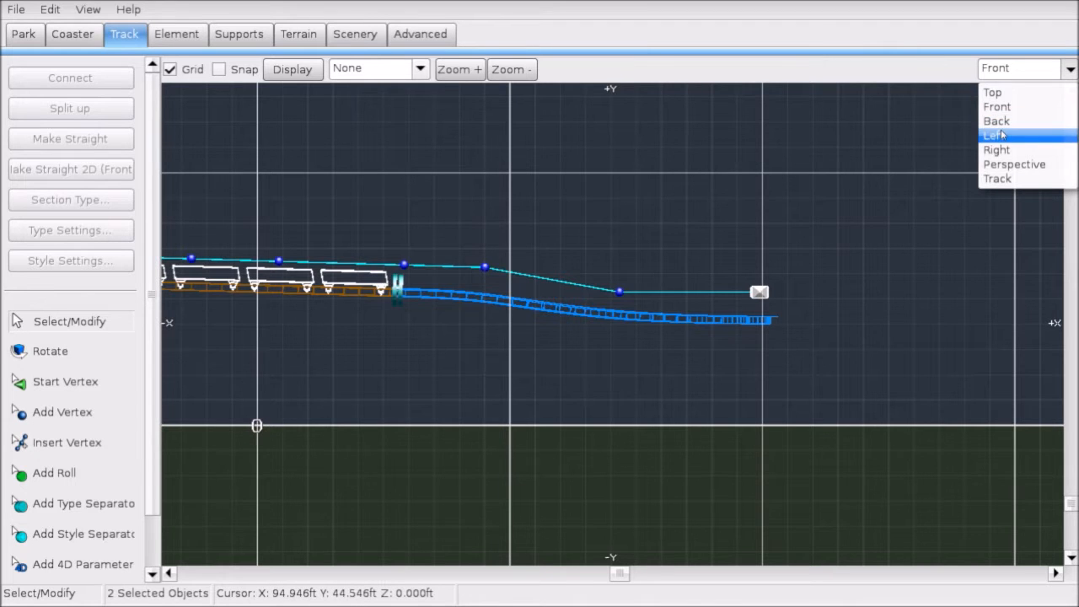
{"action": "left_click", "coordinate": [999, 136]}
{"action": "scroll", "coordinate": [722, 247], "scroll_direction": "up", "scroll_amount": 1}
{"action": "right_click_drag", "start_coordinate": [736, 248], "coordinate": [653, 296]}
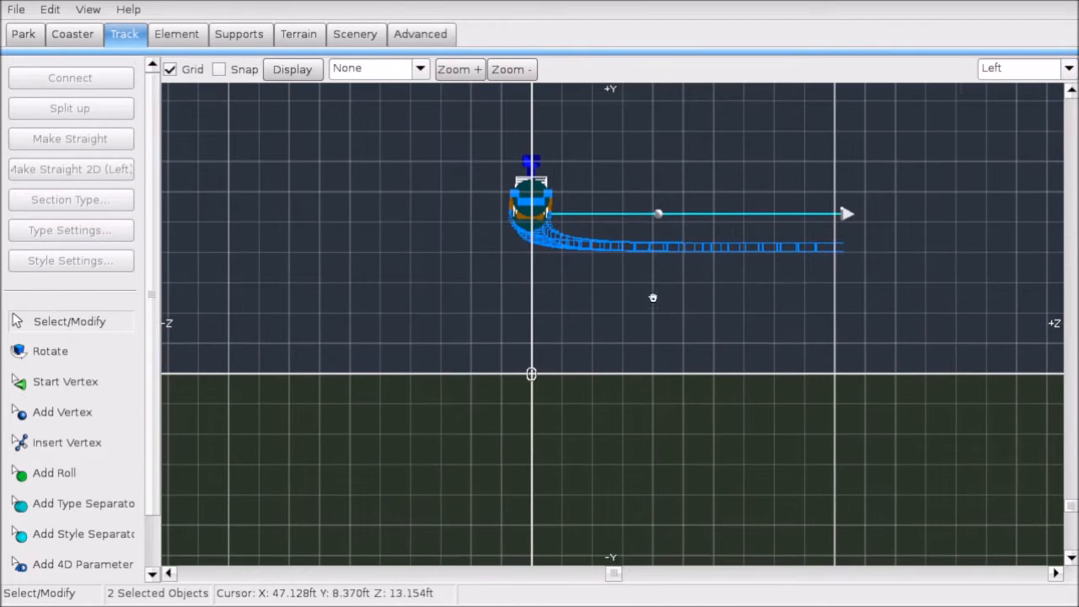
{"action": "left_click", "coordinate": [1024, 75]}
{"action": "left_click", "coordinate": [1000, 149]}
{"action": "scroll", "coordinate": [602, 240], "scroll_direction": "up", "scroll_amount": 3}
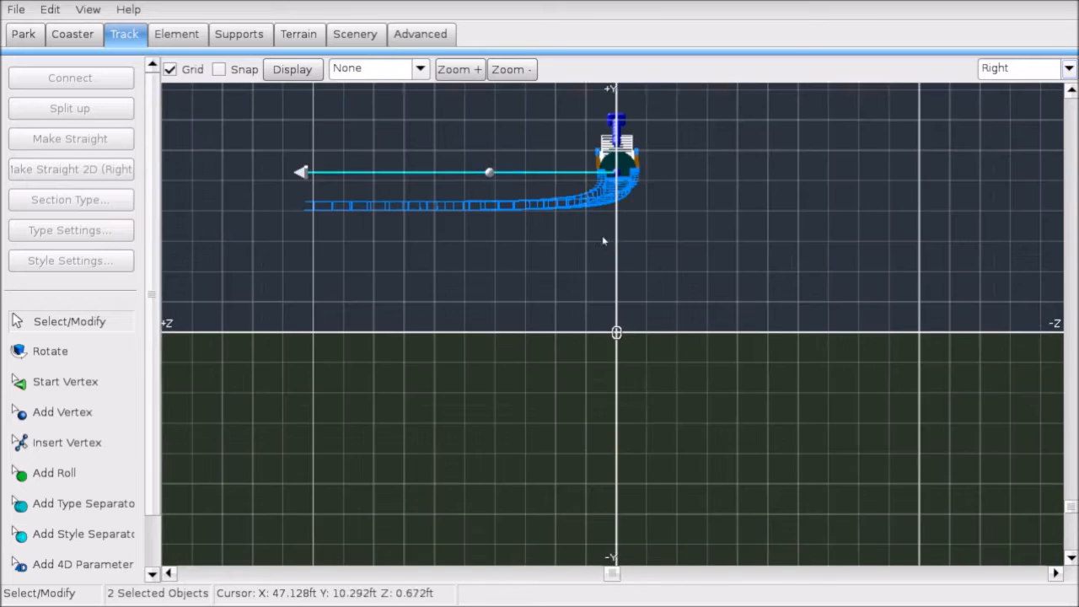
{"action": "right_click_drag", "start_coordinate": [565, 237], "coordinate": [618, 282]}
{"action": "scroll", "coordinate": [618, 282], "scroll_direction": "up", "scroll_amount": 4}
{"action": "right_click_drag", "start_coordinate": [503, 259], "coordinate": [643, 262]}
{"action": "scroll", "coordinate": [633, 255], "scroll_direction": "down", "scroll_amount": 2}
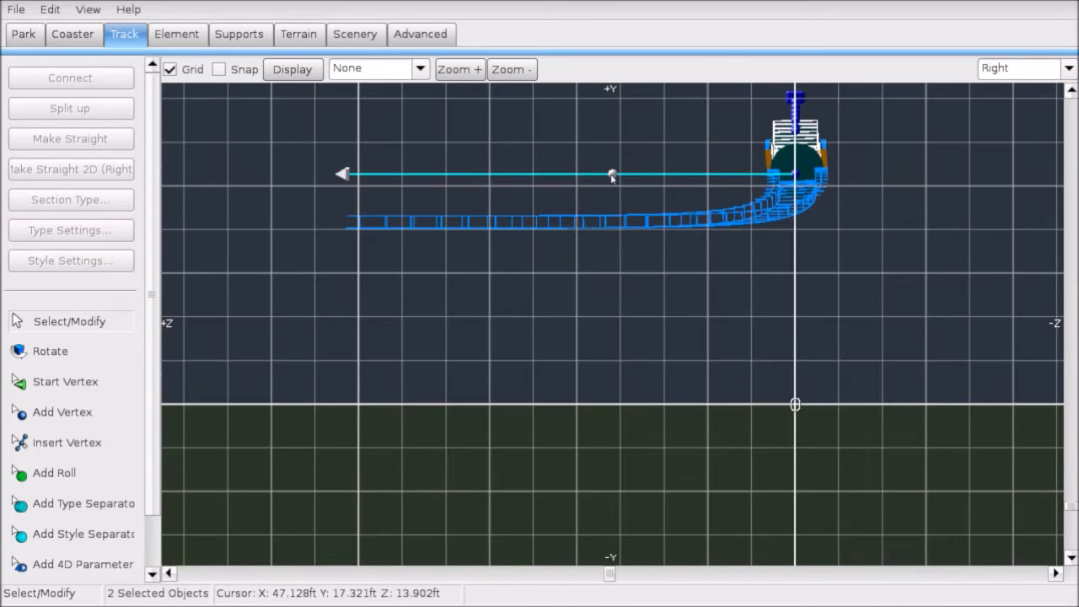
{"action": "left_click_drag", "start_coordinate": [613, 175], "coordinate": [613, 264]}
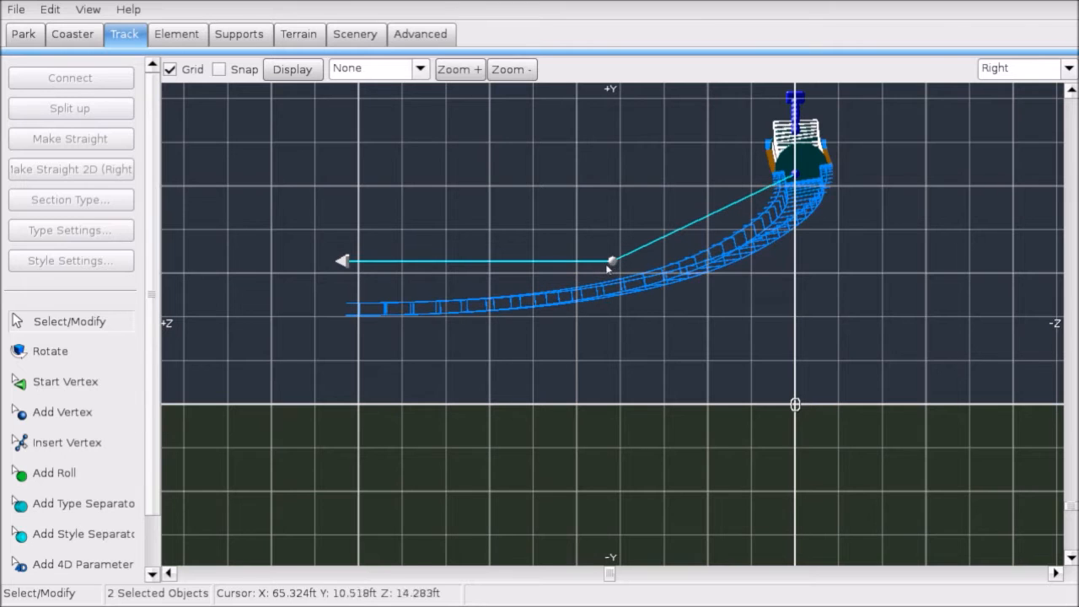
{"action": "left_click", "coordinate": [514, 361]}
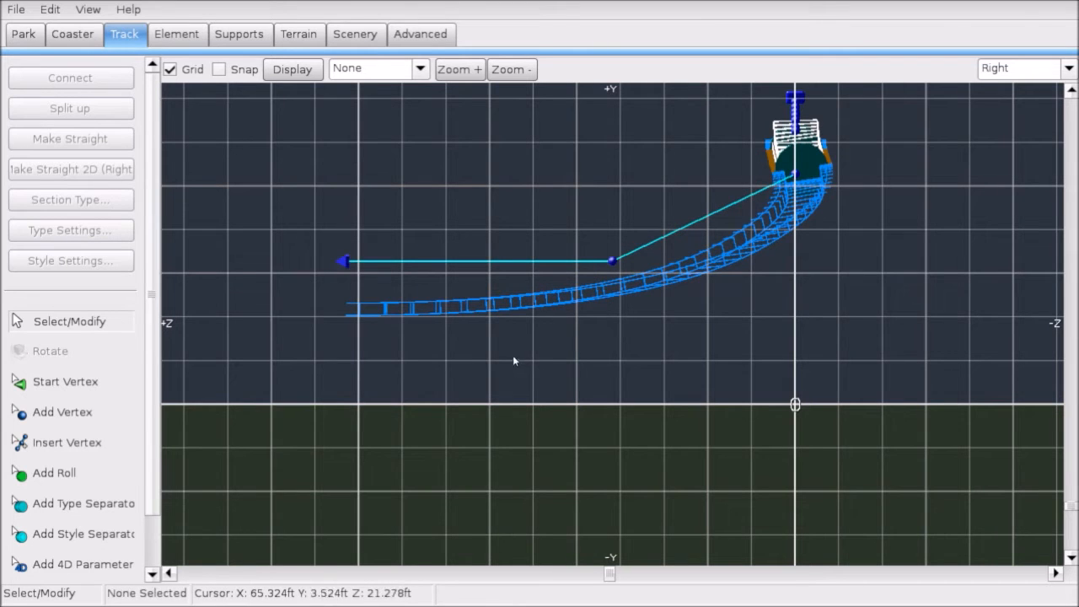
Step: Save the coaster from the File menu
{"action": "left_click", "coordinate": [15, 9]}
{"action": "left_click", "coordinate": [41, 87]}
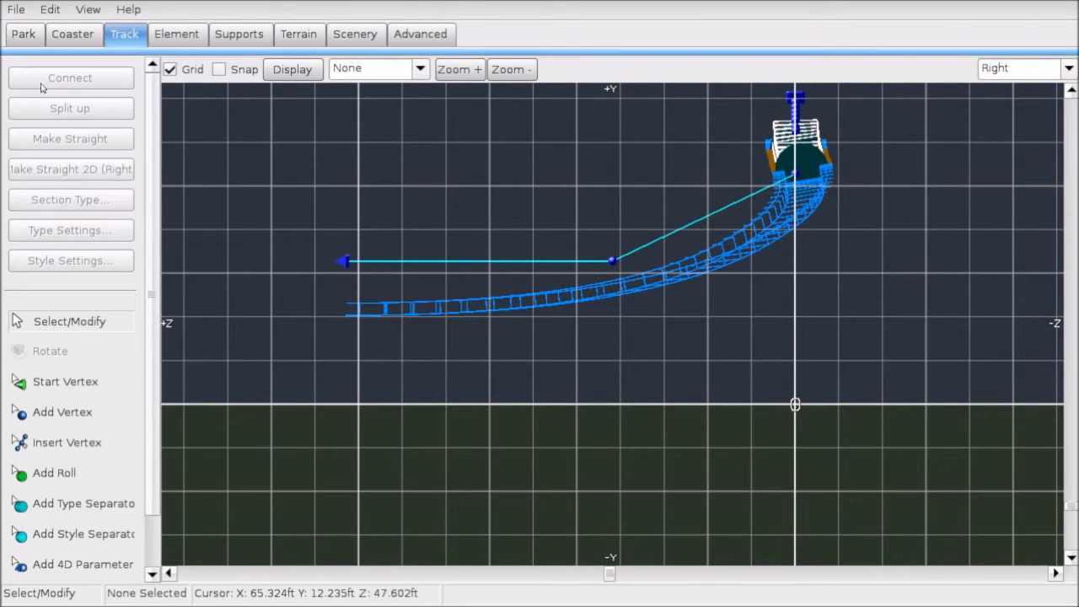
{"action": "left_click", "coordinate": [1023, 67]}
Step: In the 3D perspective view, add a roll point on the track beyond the station
{"action": "left_click", "coordinate": [1015, 164]}
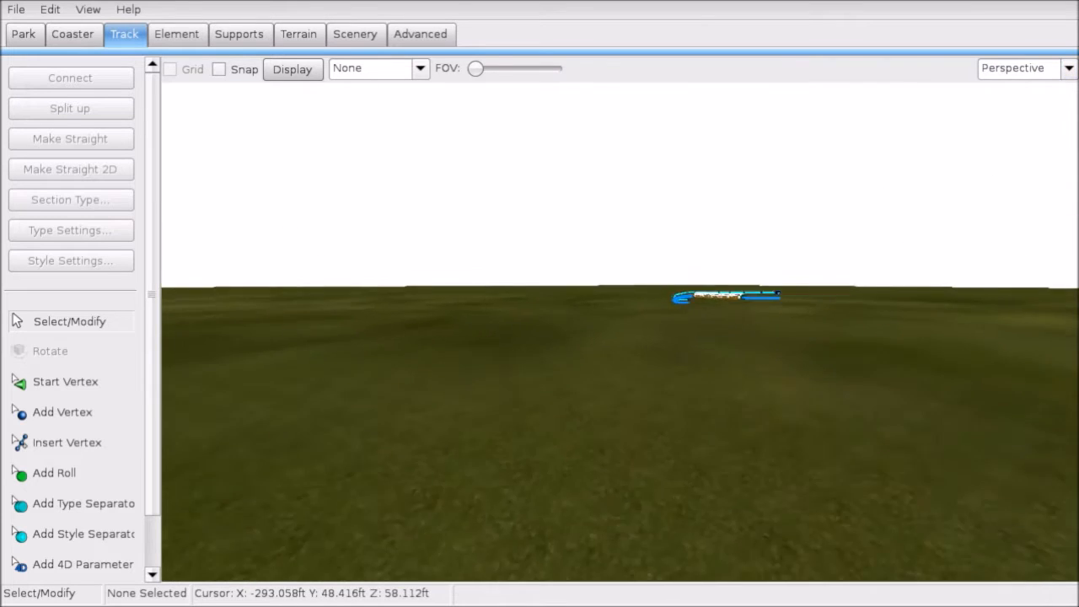
{"action": "key", "text": "w"}
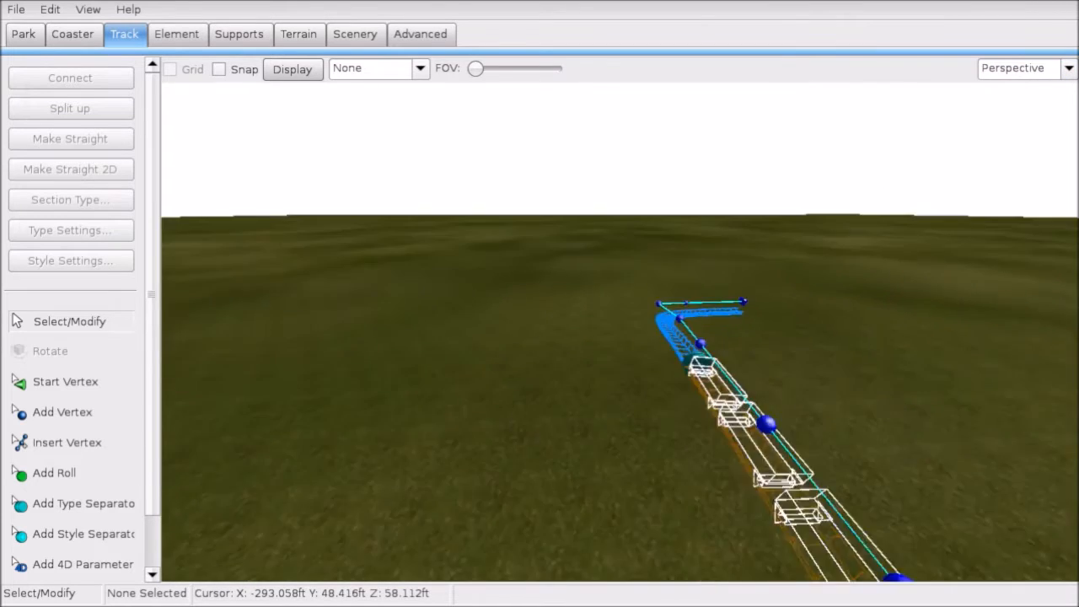
{"action": "key", "text": "w"}
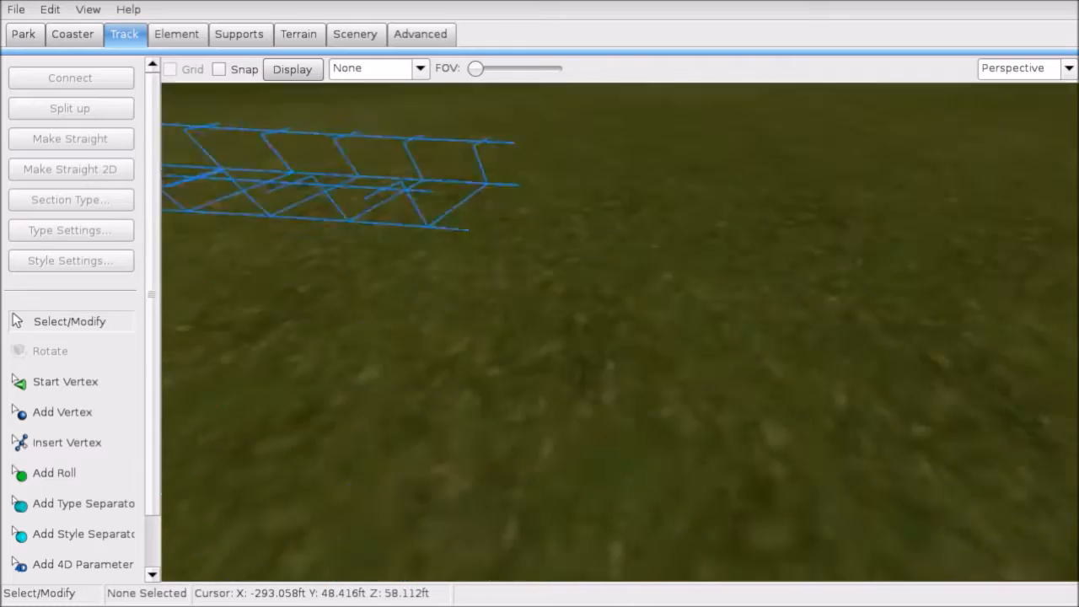
{"action": "key", "text": "w"}
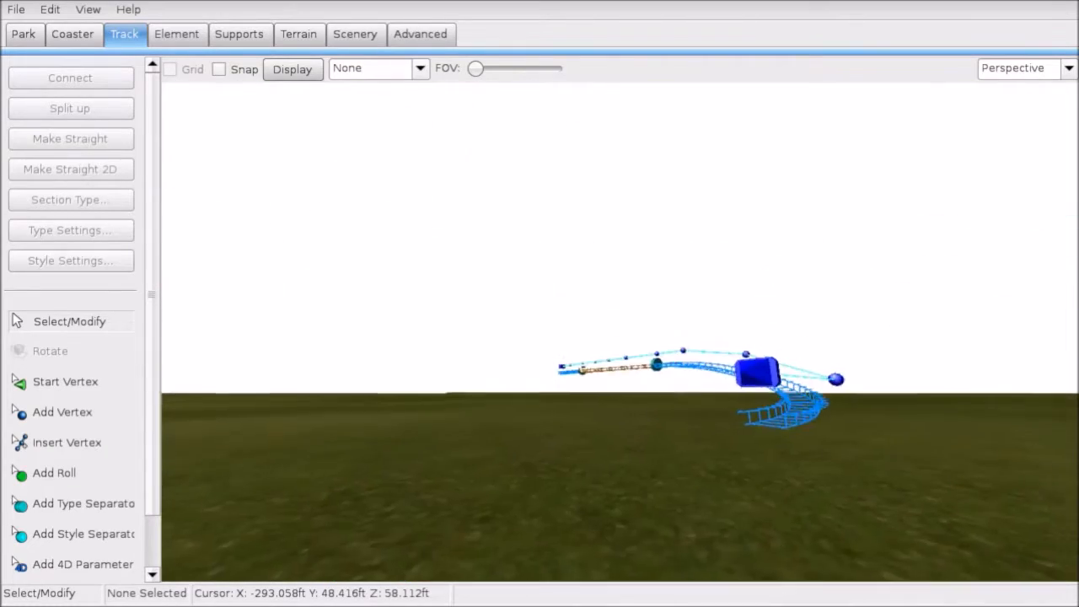
{"action": "key", "text": "d"}
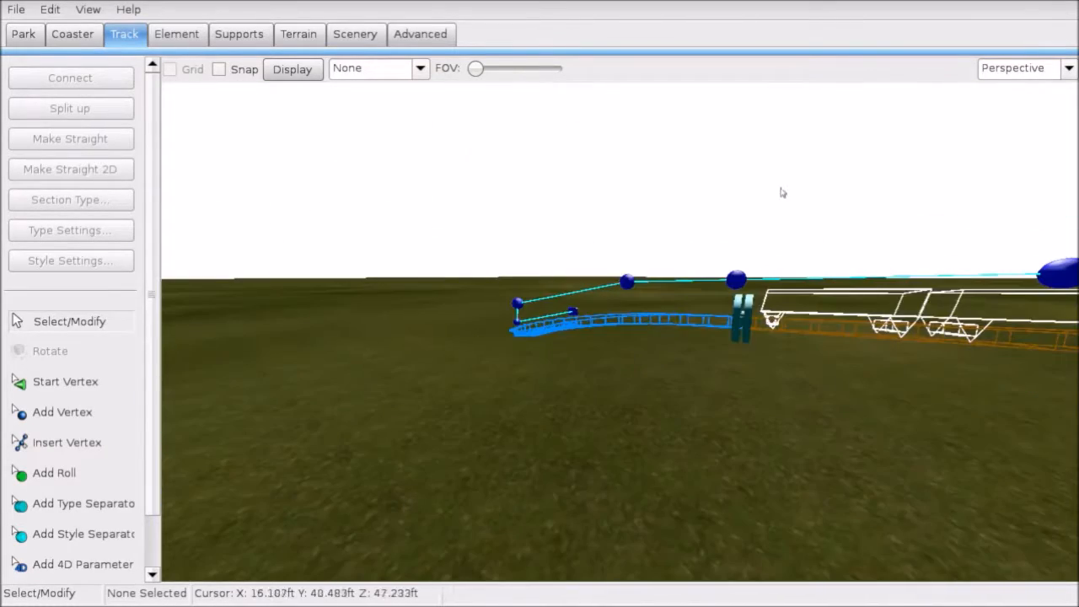
{"action": "left_click", "coordinate": [76, 474]}
{"action": "key", "text": "w"}
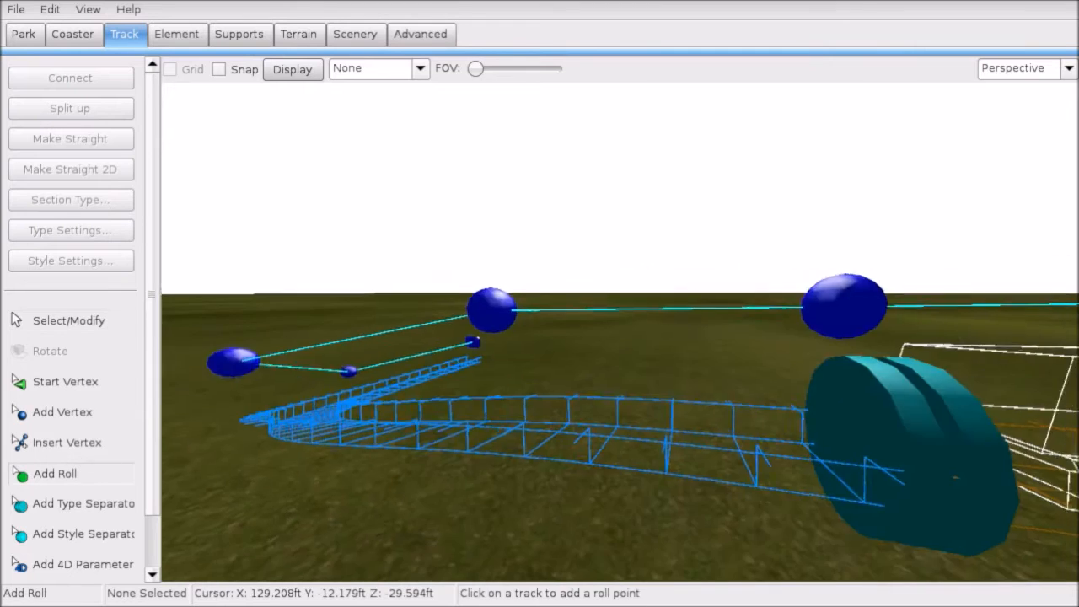
{"action": "left_click", "coordinate": [615, 398]}
Step: Slide the roll point back along the track and open its Roll Point settings
{"action": "left_click", "coordinate": [108, 331]}
{"action": "key", "text": "w"}
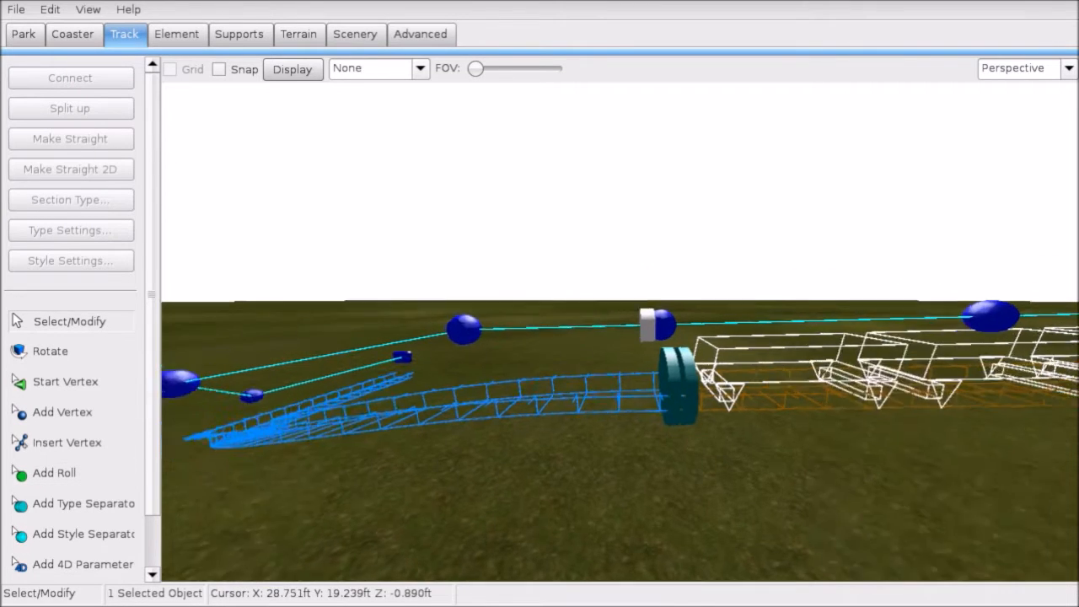
{"action": "left_click", "coordinate": [54, 473]}
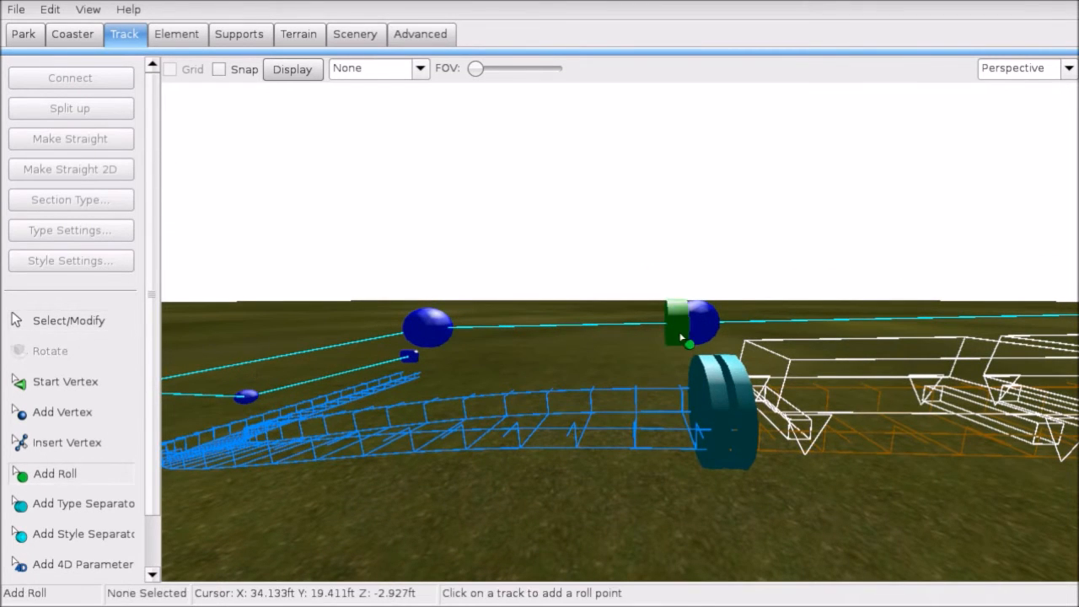
{"action": "left_click", "coordinate": [121, 324]}
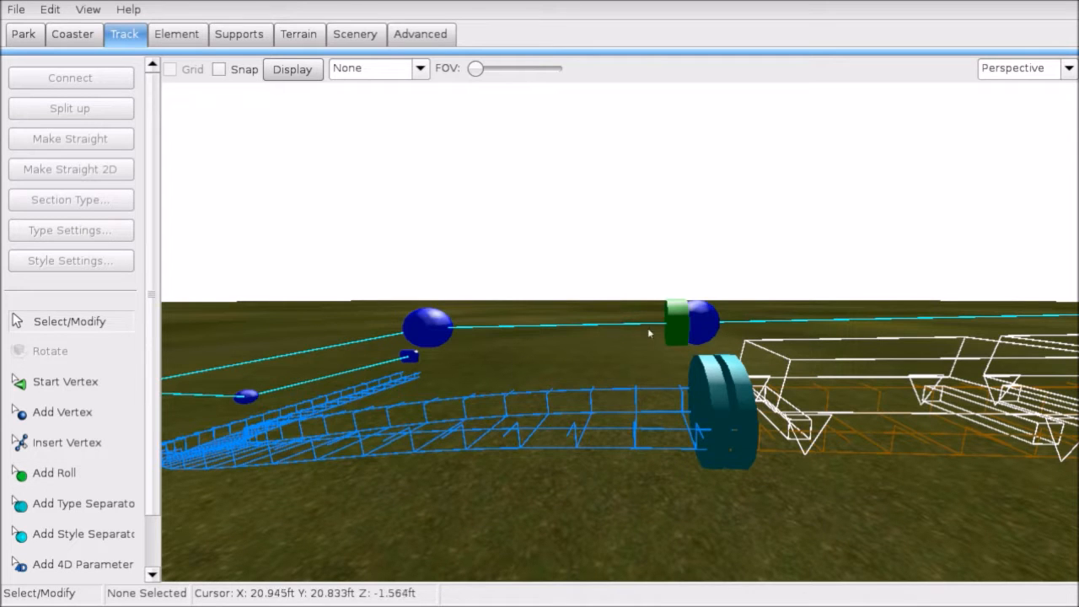
{"action": "mouse_move", "coordinate": [668, 329]}
{"action": "left_mouse_down"}
{"action": "mouse_move", "coordinate": [626, 344]}
{"action": "mouse_move", "coordinate": [688, 336]}
{"action": "left_mouse_up"}
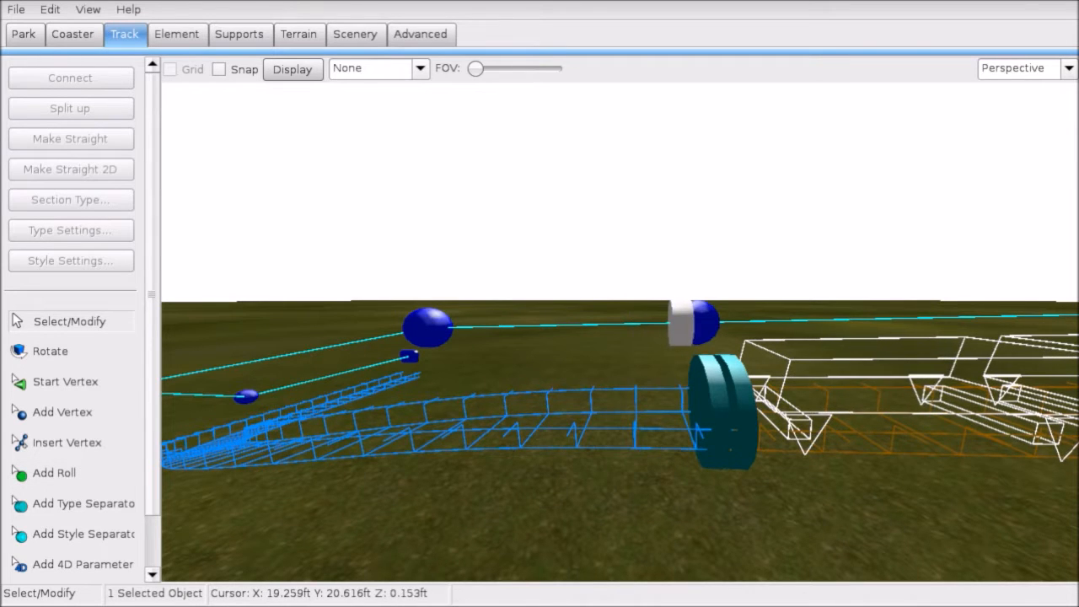
{"action": "right_click_drag", "start_coordinate": [688, 335], "coordinate": [685, 379]}
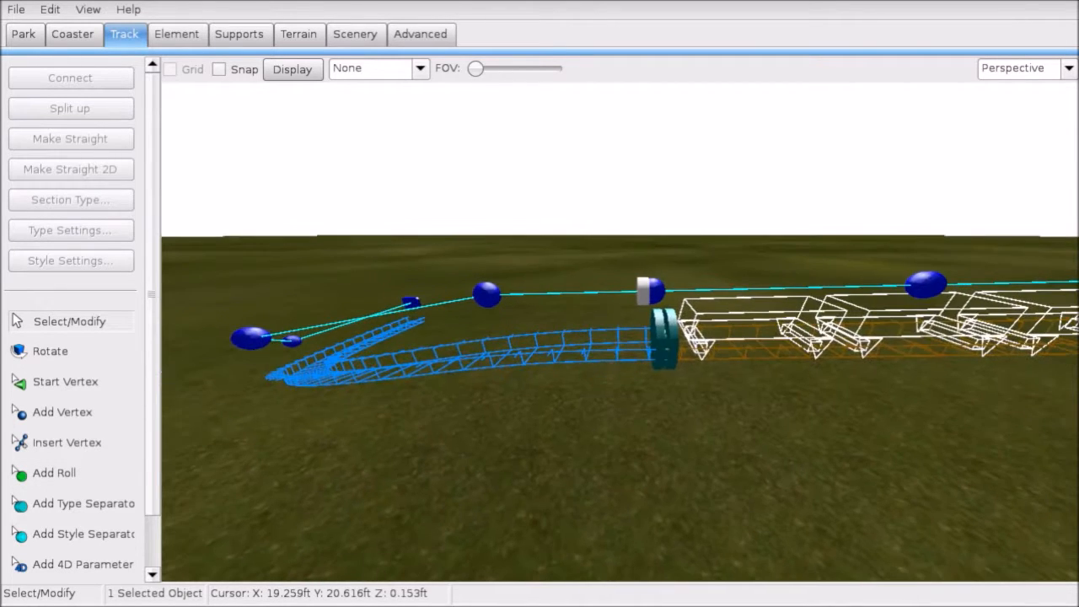
{"action": "double_click", "coordinate": [646, 291]}
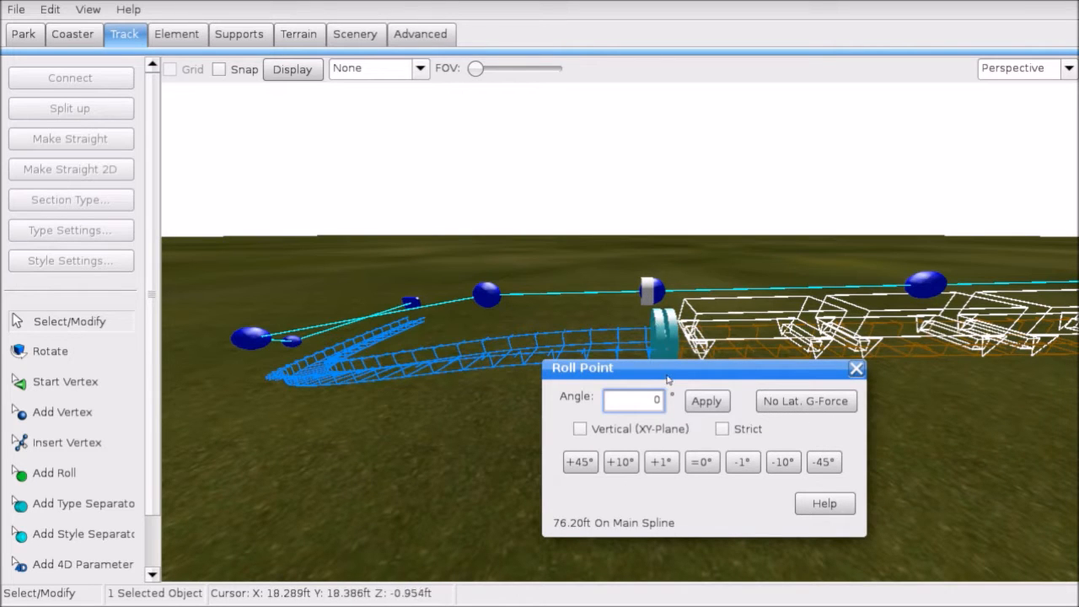
Step: Make the roll point at 76.20 ft strict in the Roll Point dialog
{"action": "left_click_drag", "start_coordinate": [668, 380], "coordinate": [471, 265]}
{"action": "left_click", "coordinate": [667, 261]}
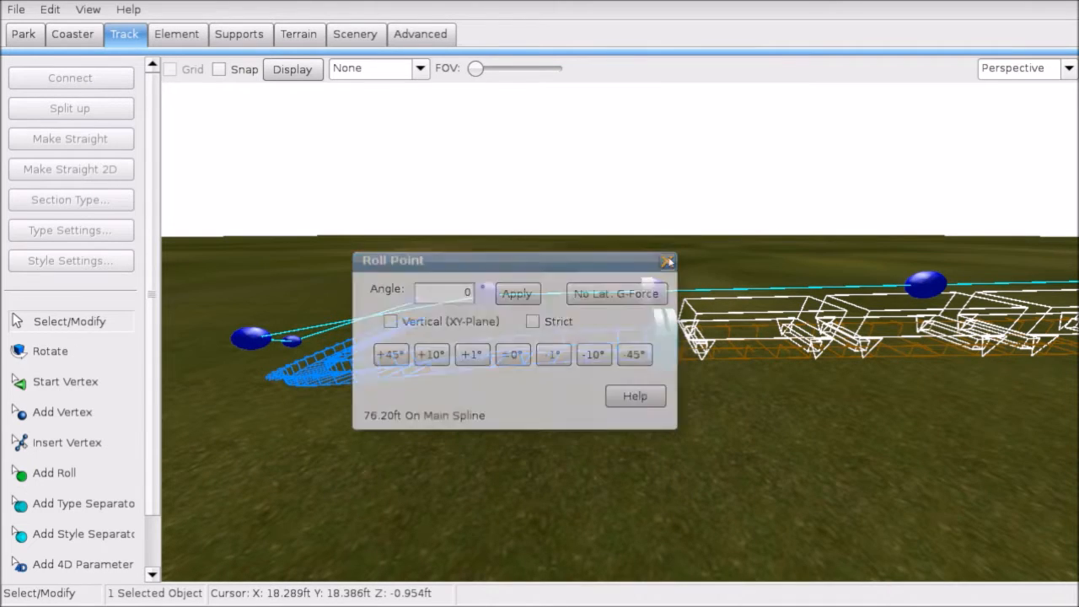
{"action": "left_click", "coordinate": [646, 339]}
{"action": "double_click", "coordinate": [656, 293]}
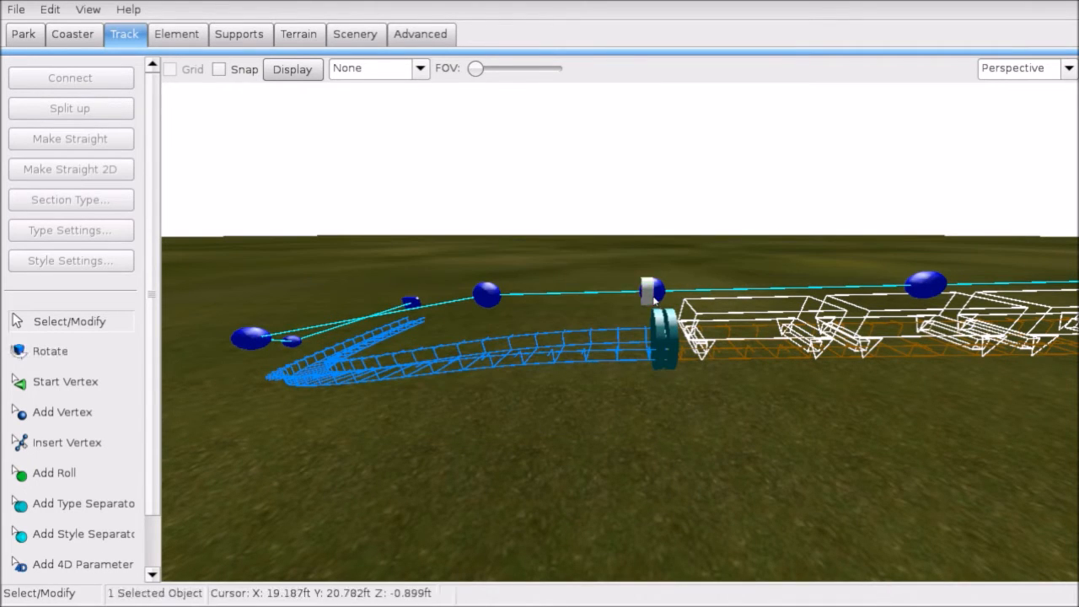
{"action": "mouse_move", "coordinate": [519, 255]}
{"action": "left_mouse_down"}
{"action": "mouse_move", "coordinate": [907, 406]}
{"action": "mouse_move", "coordinate": [911, 447]}
{"action": "left_mouse_up"}
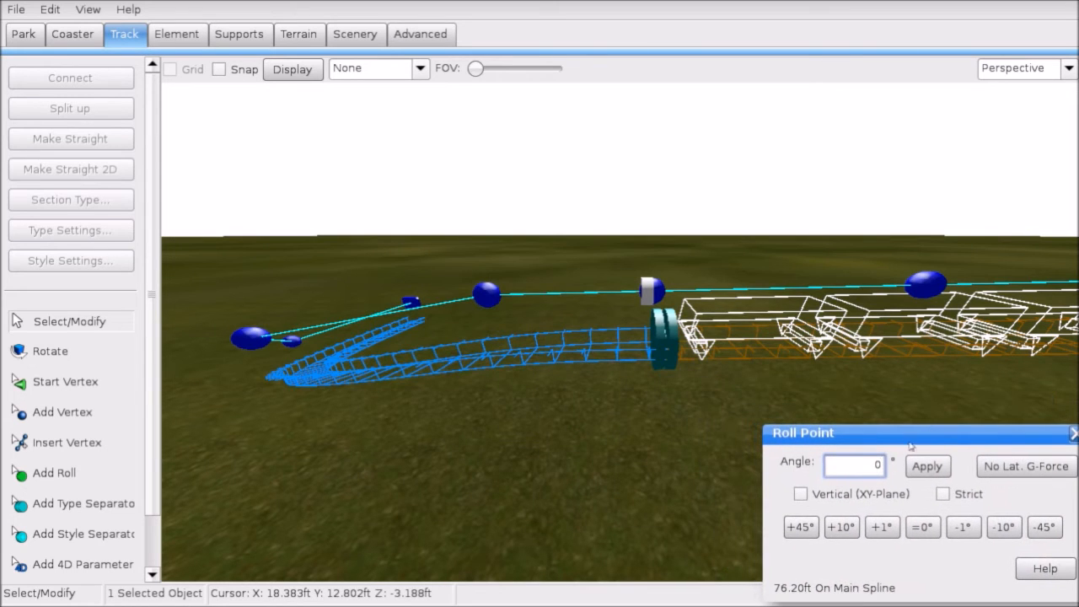
{"action": "left_click", "coordinate": [943, 494]}
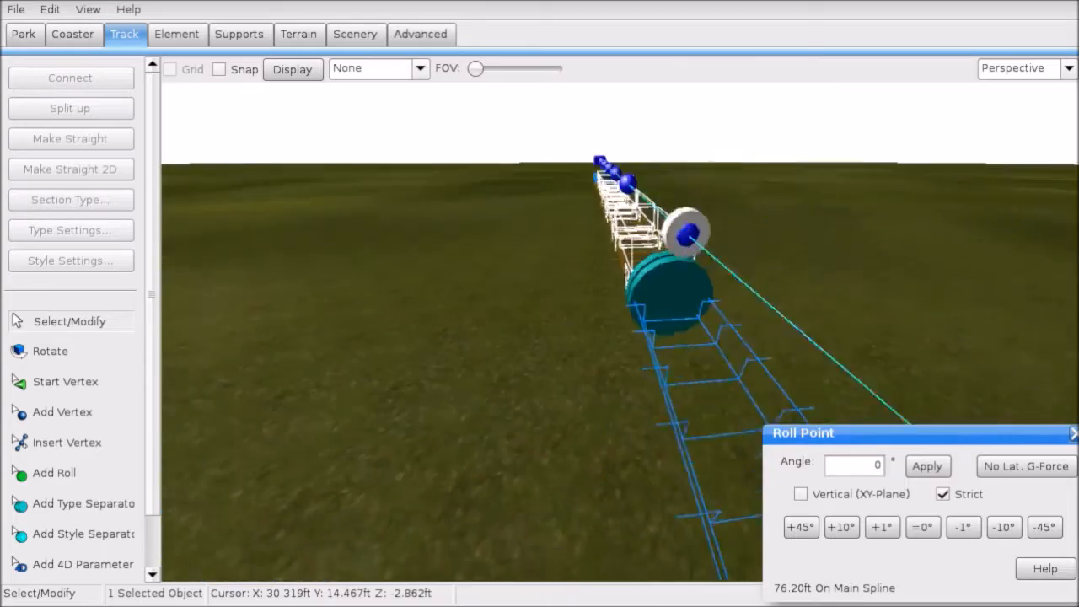
Step: Add a second roll point near the start of the track
{"action": "right_click_drag", "start_coordinate": [620, 331], "coordinate": [446, 320]}
{"action": "right_click_drag", "start_coordinate": [470, 240], "coordinate": [474, 406]}
{"action": "right_click_drag", "start_coordinate": [708, 388], "coordinate": [707, 389]}
{"action": "left_click", "coordinate": [75, 473]}
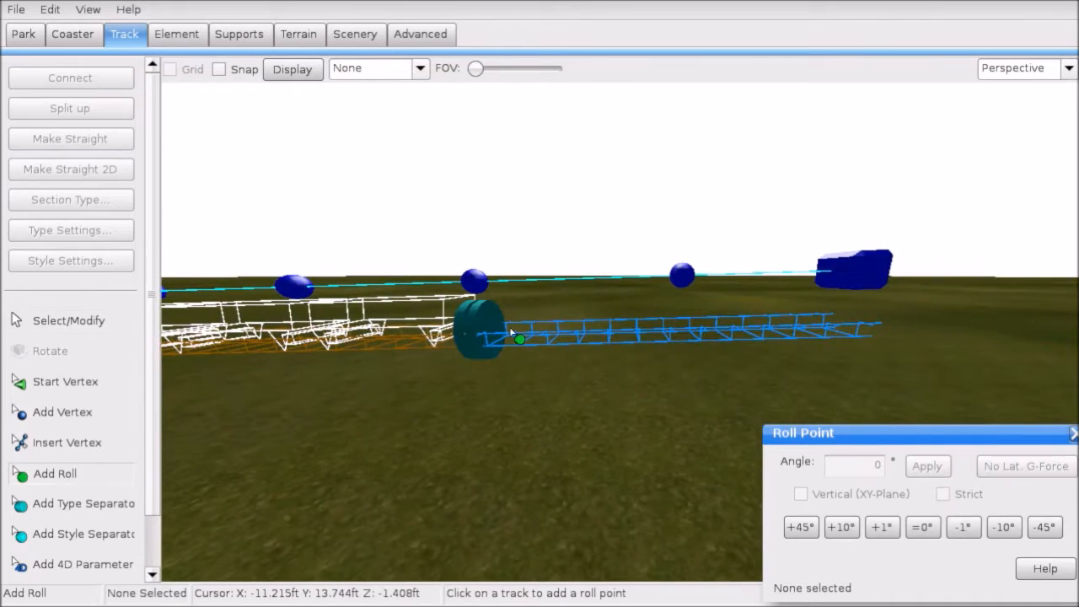
{"action": "left_click", "coordinate": [515, 345]}
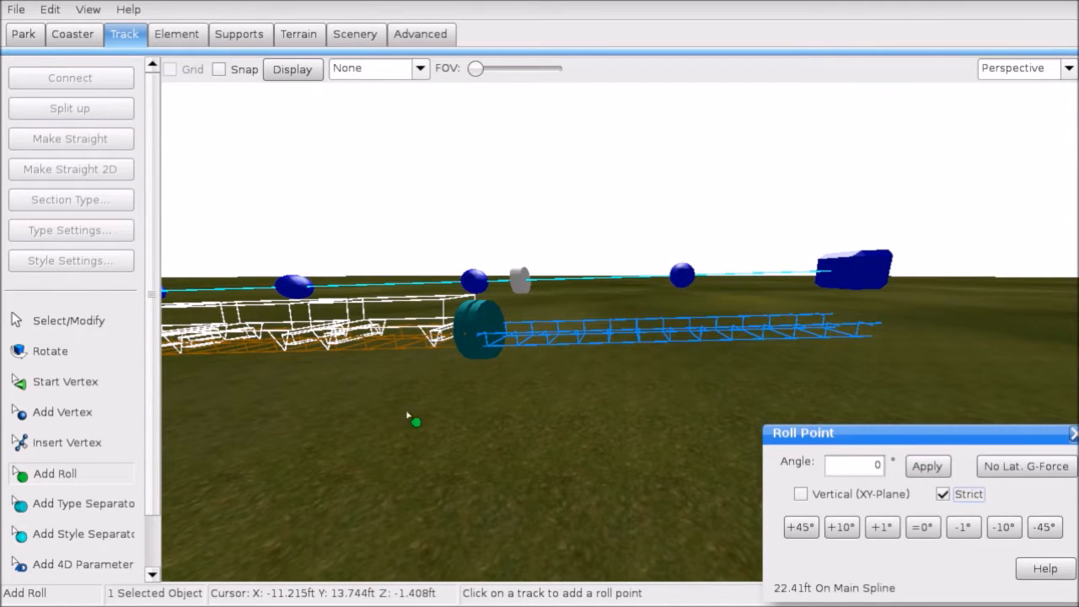
Step: Slide the new roll point to 24.42 ft along the main spline
{"action": "left_click", "coordinate": [110, 326]}
{"action": "right_click_drag", "start_coordinate": [413, 290], "coordinate": [414, 288]}
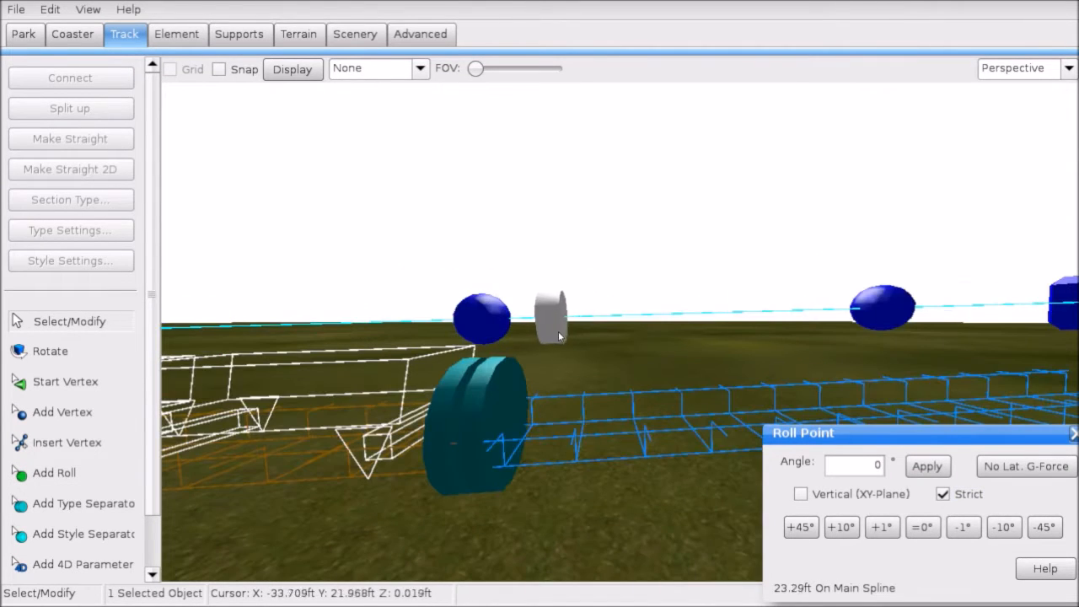
{"action": "mouse_move", "coordinate": [538, 339]}
{"action": "right_mouse_down"}
{"action": "mouse_move", "coordinate": [538, 371]}
{"action": "mouse_move", "coordinate": [506, 351]}
{"action": "mouse_move", "coordinate": [540, 342]}
{"action": "right_mouse_up"}
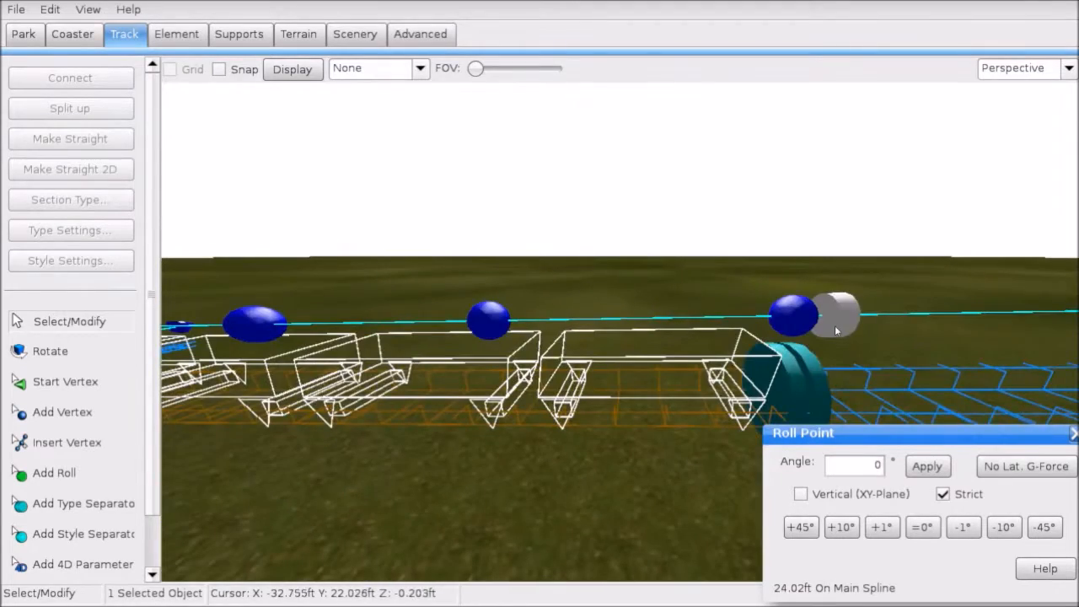
{"action": "left_click_drag", "start_coordinate": [835, 327], "coordinate": [823, 334]}
{"action": "right_click_drag", "start_coordinate": [823, 333], "coordinate": [657, 304]}
{"action": "right_click_drag", "start_coordinate": [579, 323], "coordinate": [600, 341]}
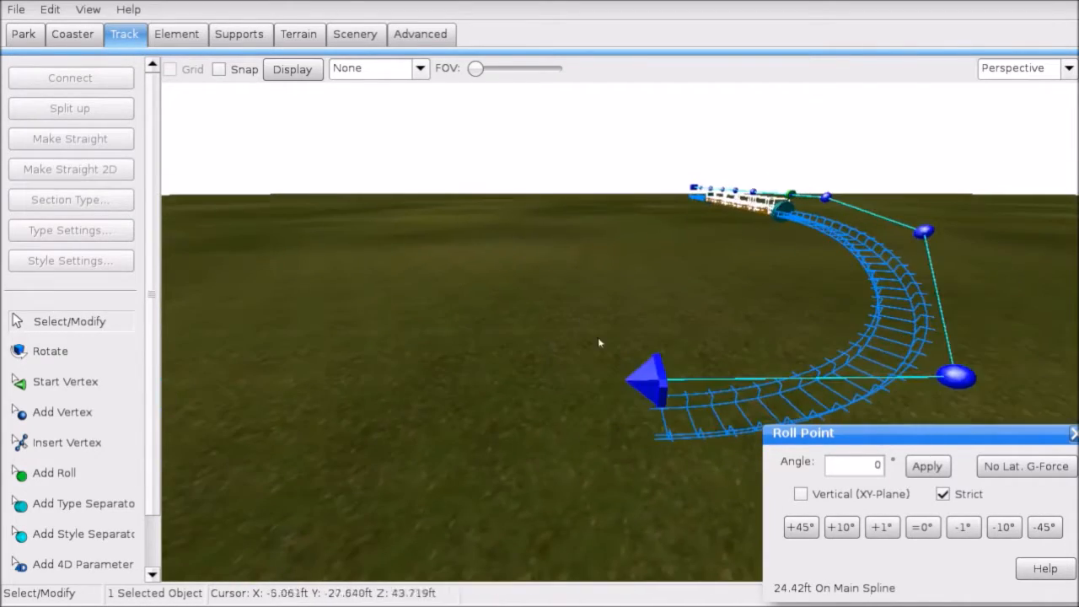
{"action": "left_click", "coordinate": [671, 383]}
Step: Switch to the flat Left side view and select the marker at the track's open end
{"action": "left_click", "coordinate": [1045, 68]}
{"action": "left_click", "coordinate": [999, 101]}
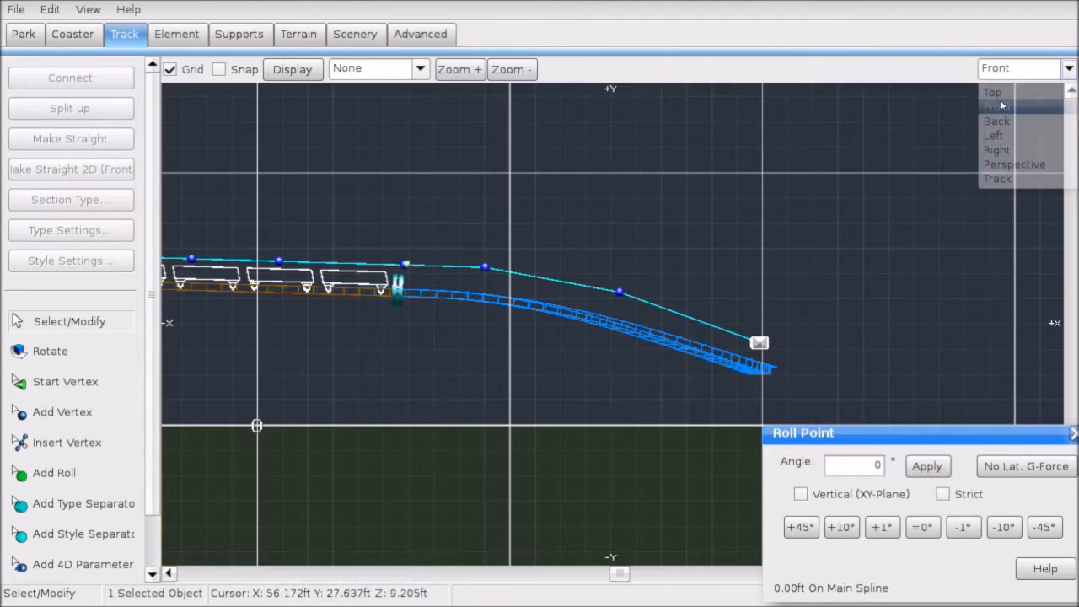
{"action": "left_click", "coordinate": [987, 72]}
{"action": "left_click", "coordinate": [997, 139]}
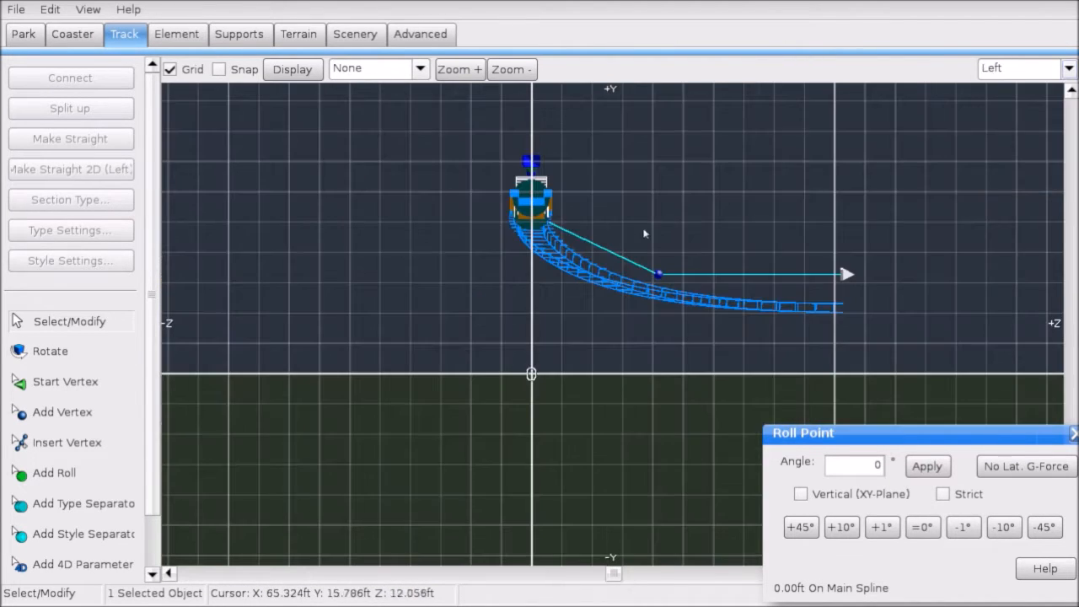
{"action": "right_click_drag", "start_coordinate": [610, 219], "coordinate": [388, 228]}
{"action": "scroll", "coordinate": [388, 227], "scroll_direction": "up", "scroll_amount": 3}
{"action": "right_click_drag", "start_coordinate": [644, 155], "coordinate": [549, 218]}
{"action": "left_click", "coordinate": [536, 300]}
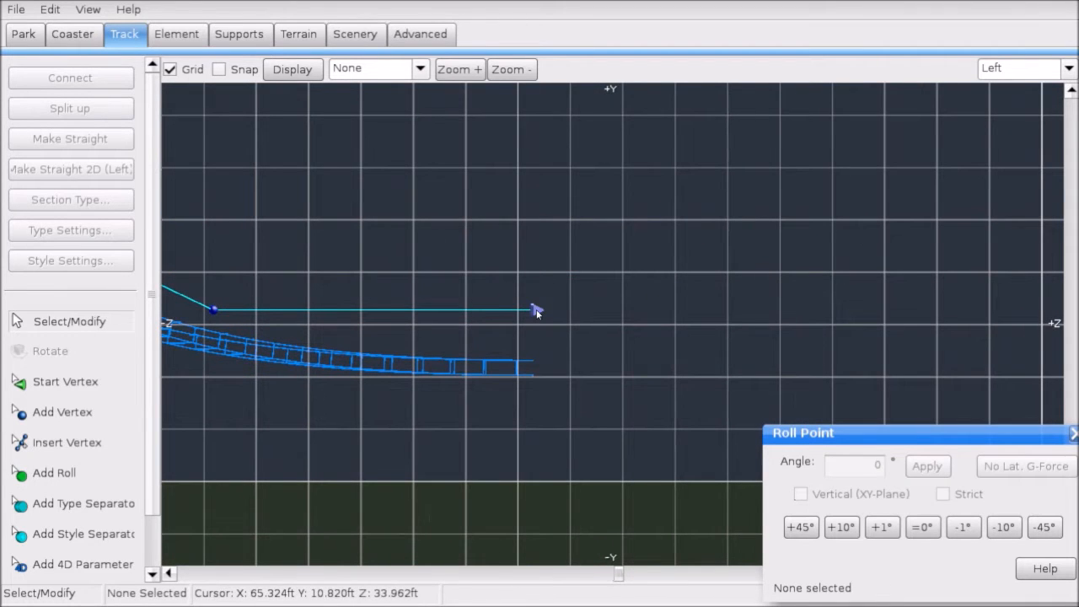
{"action": "left_click", "coordinate": [537, 309]}
Step: Add two new vertices rising upward beyond the track end
{"action": "left_click", "coordinate": [71, 413]}
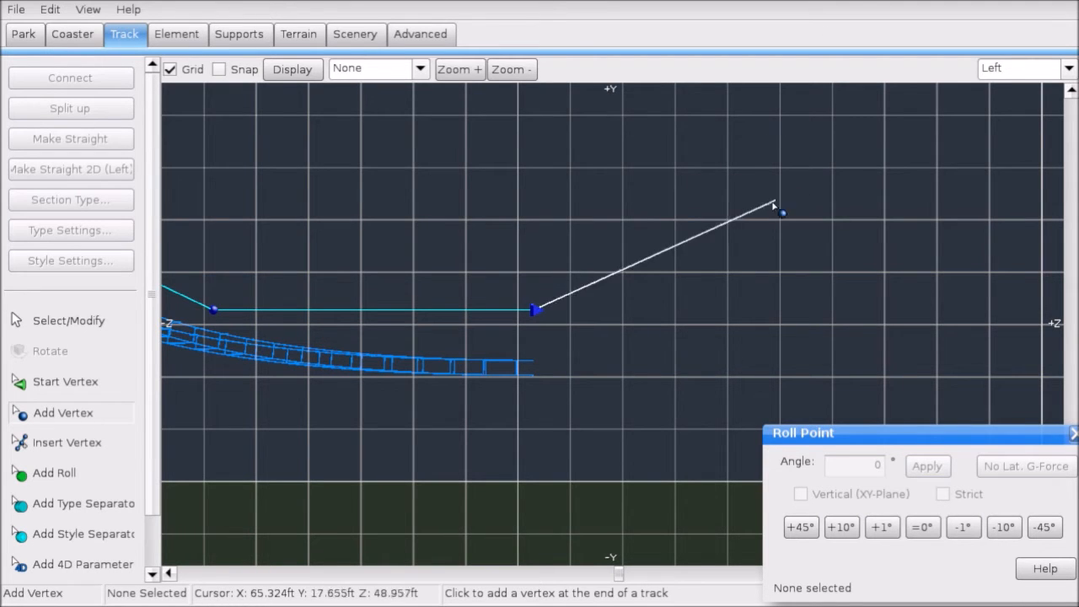
{"action": "left_click", "coordinate": [92, 323]}
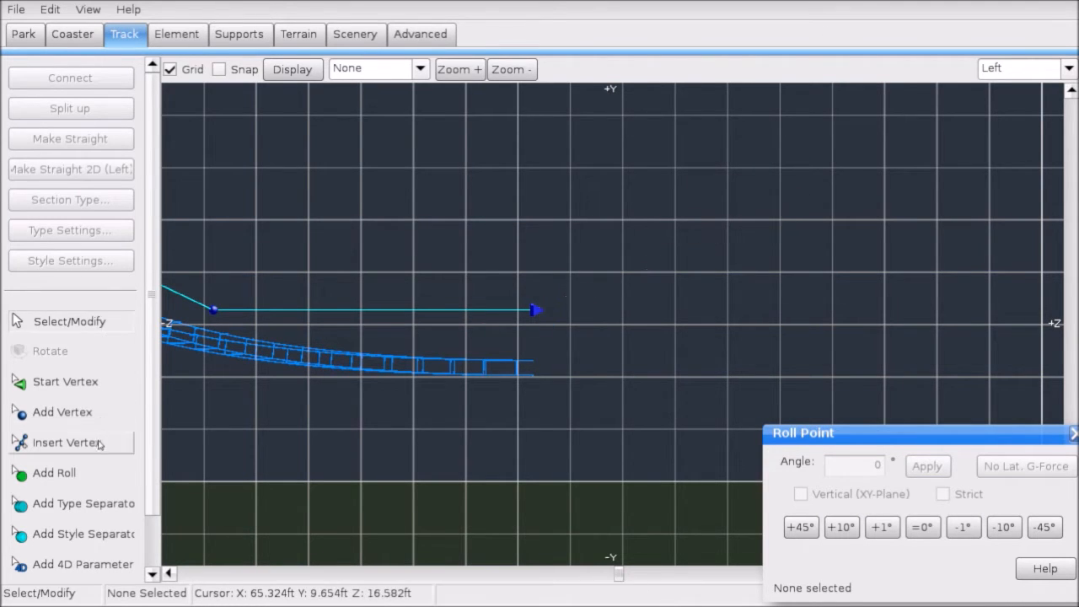
{"action": "left_click", "coordinate": [64, 412]}
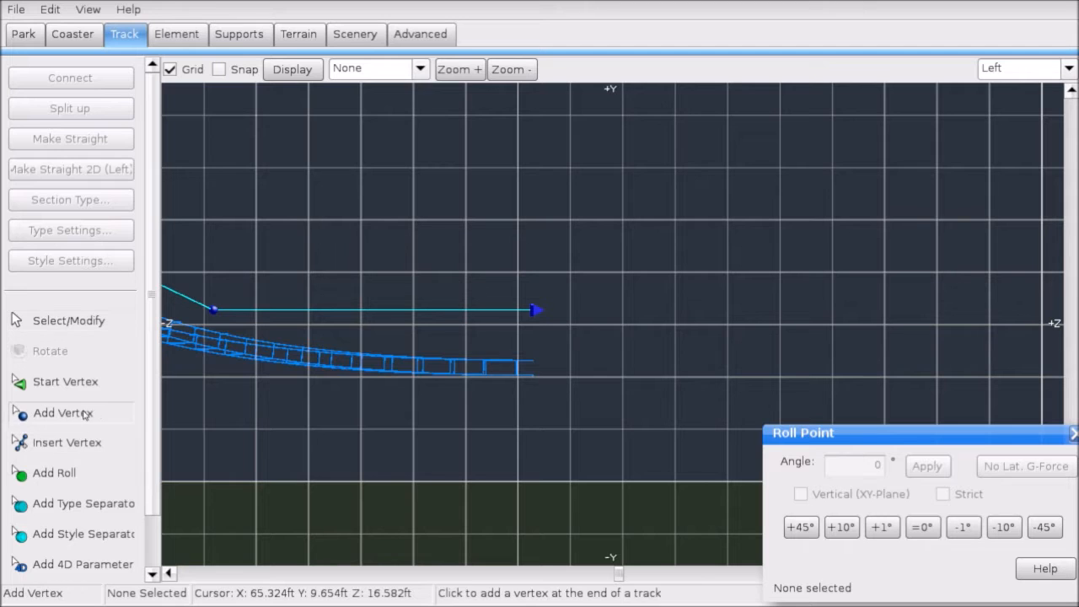
{"action": "left_click", "coordinate": [781, 224]}
{"action": "scroll", "coordinate": [783, 226], "scroll_direction": "down", "scroll_amount": 3}
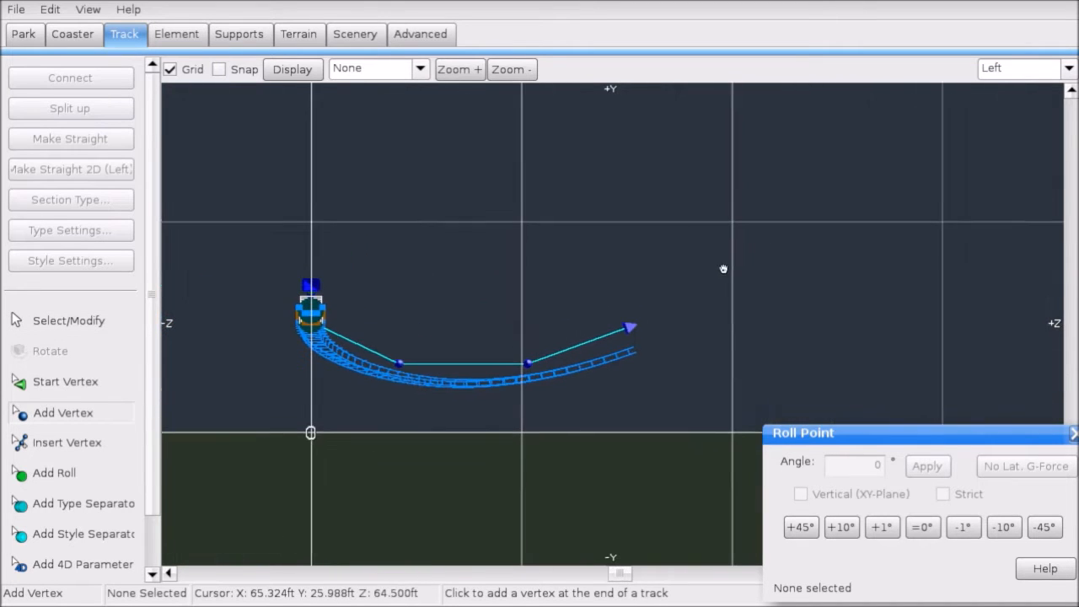
{"action": "scroll", "coordinate": [708, 299], "scroll_direction": "up", "scroll_amount": 3}
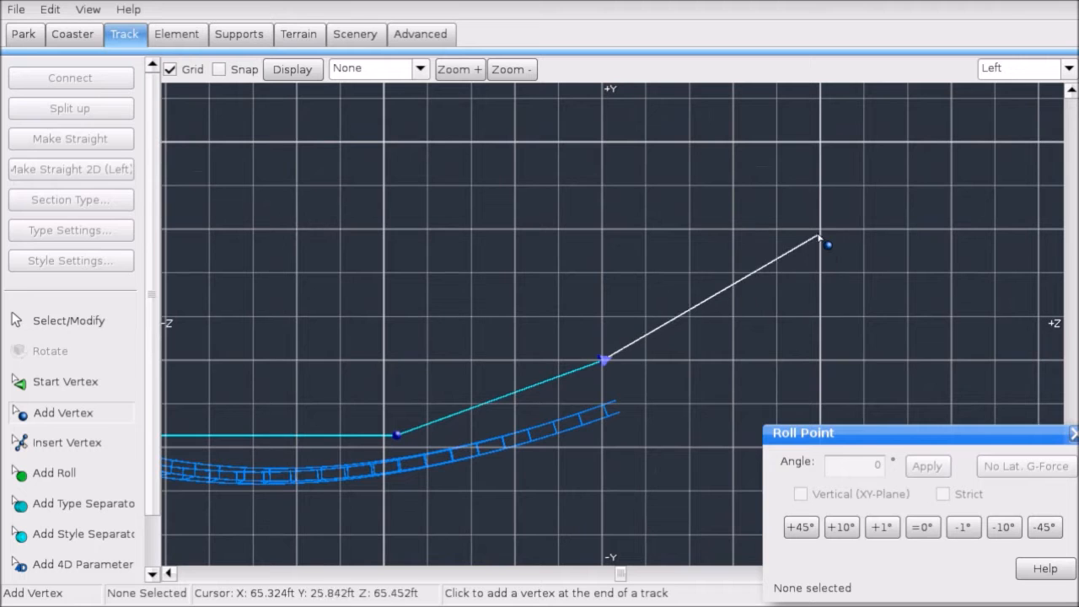
{"action": "left_click", "coordinate": [822, 187]}
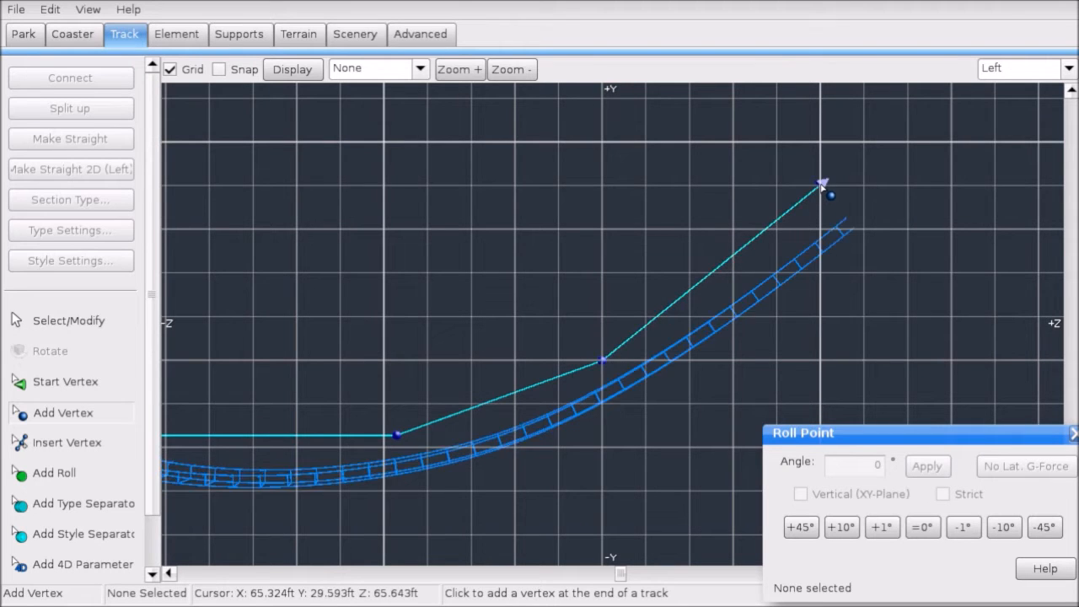
{"action": "scroll", "coordinate": [780, 237], "scroll_direction": "down", "scroll_amount": 2}
Step: Lower the end vertex and make the new slope vertices a straight 2D line
{"action": "left_click", "coordinate": [71, 322]}
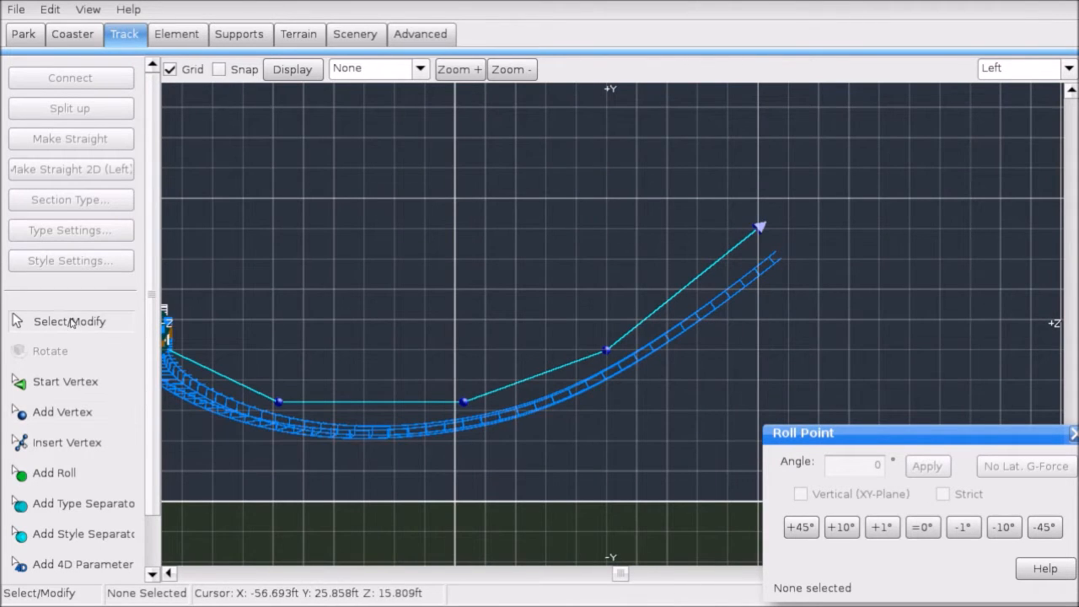
{"action": "left_click_drag", "start_coordinate": [762, 226], "coordinate": [759, 260]}
{"action": "left_click_drag", "start_coordinate": [829, 222], "coordinate": [384, 430]}
{"action": "left_click", "coordinate": [126, 173]}
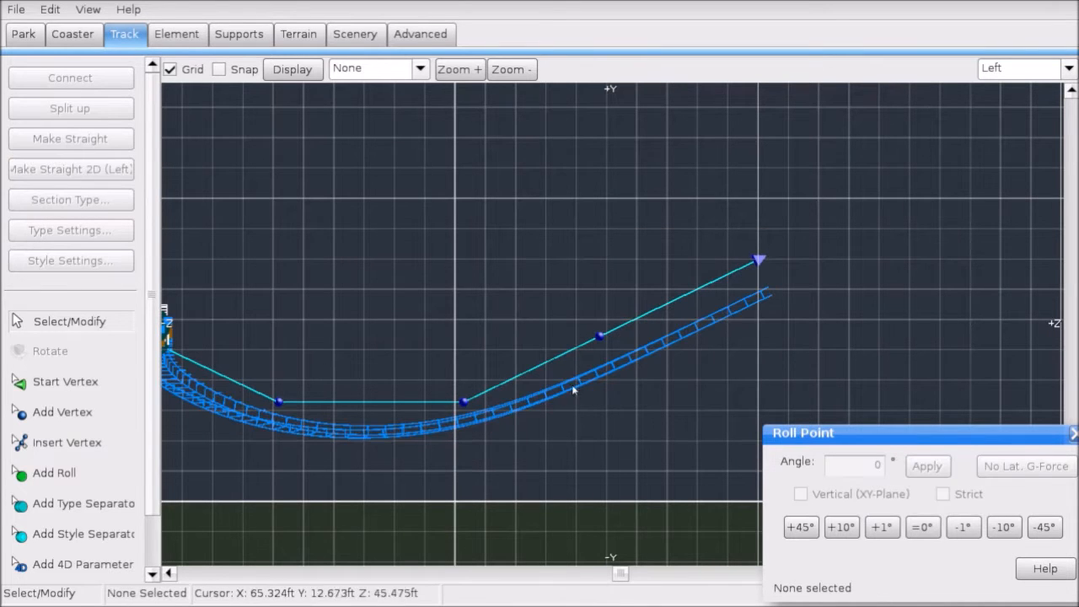
Step: Back in 3D view, add a roll point at the curve bottom, bank it for no lateral G, then set -10°
{"action": "left_click", "coordinate": [1005, 74]}
{"action": "left_click", "coordinate": [1012, 163]}
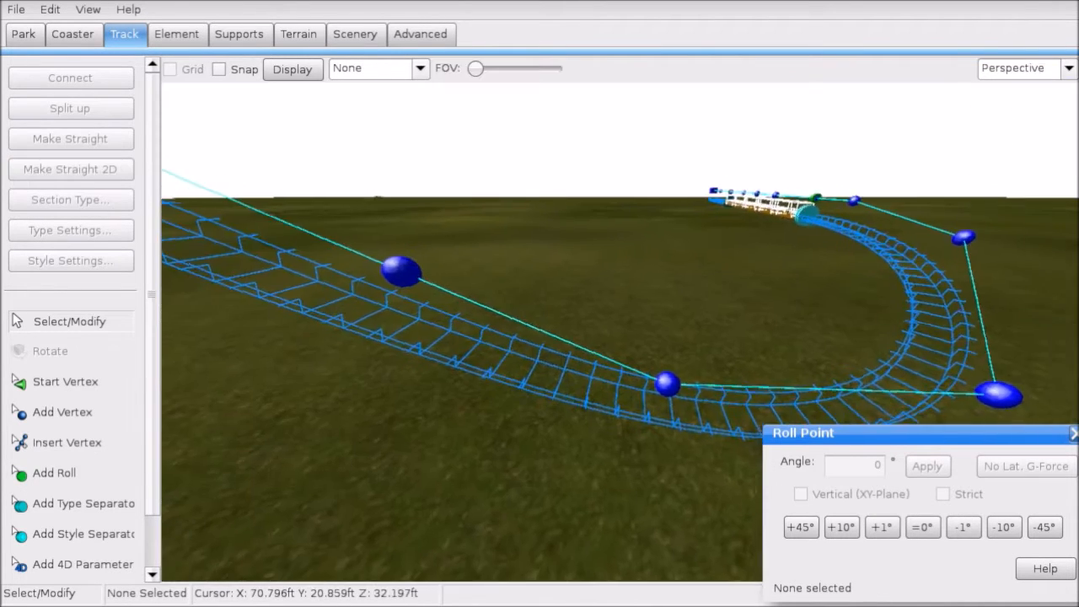
{"action": "right_click_drag", "start_coordinate": [620, 331], "coordinate": [304, 371]}
{"action": "left_click", "coordinate": [64, 475]}
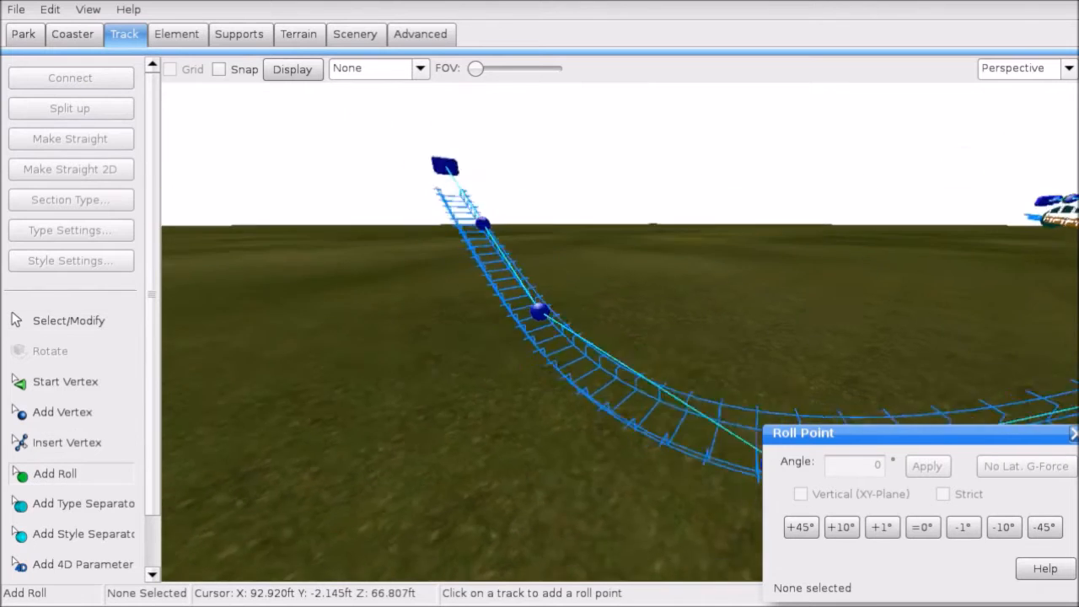
{"action": "left_click", "coordinate": [708, 371]}
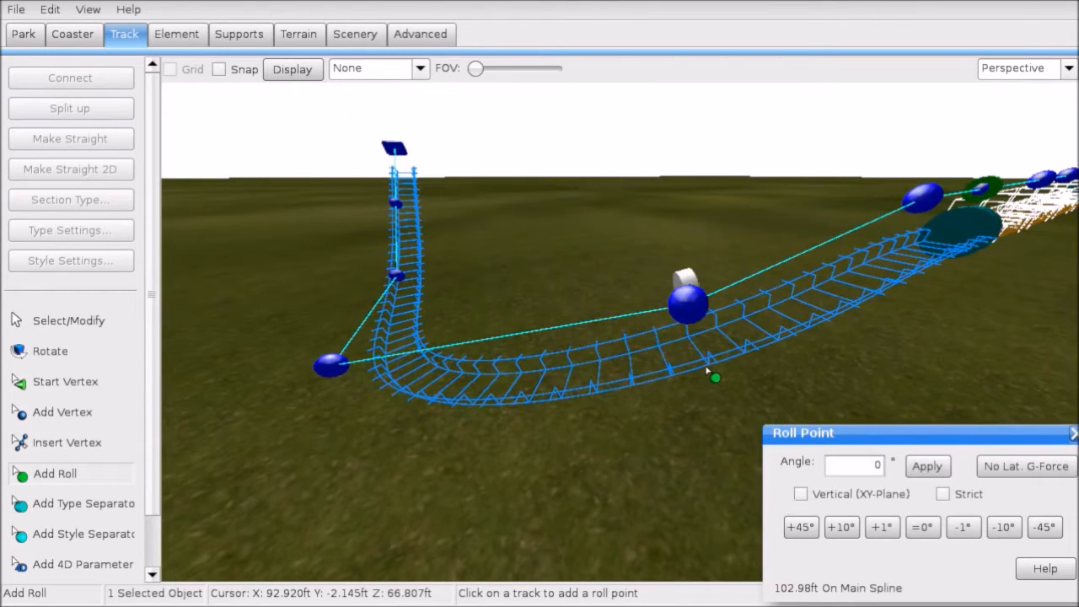
{"action": "left_click", "coordinate": [990, 466]}
{"action": "key", "text": "Escape"}
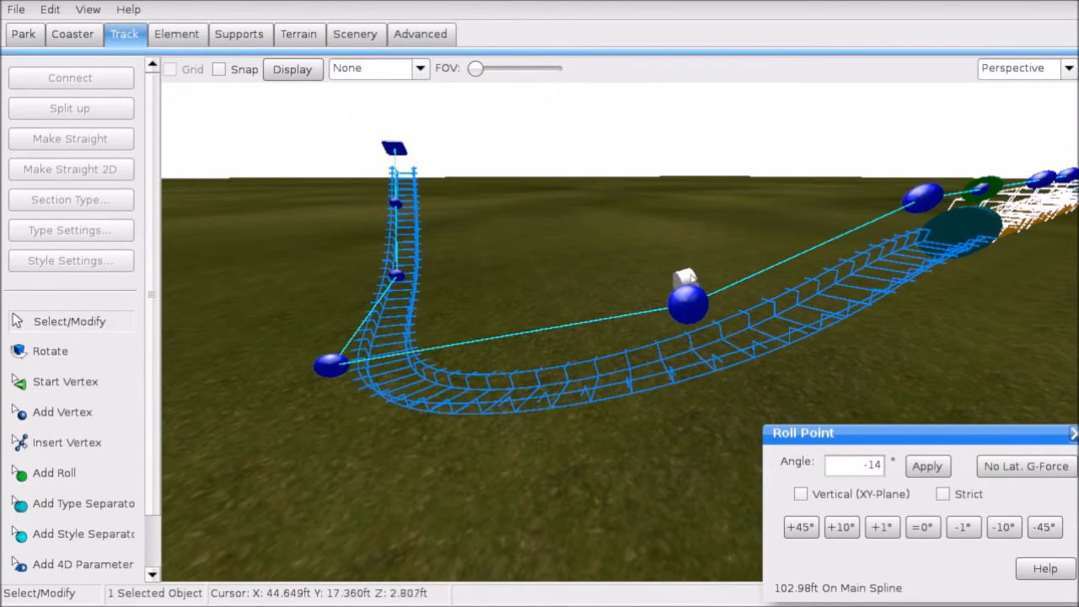
{"action": "left_click", "coordinate": [923, 527]}
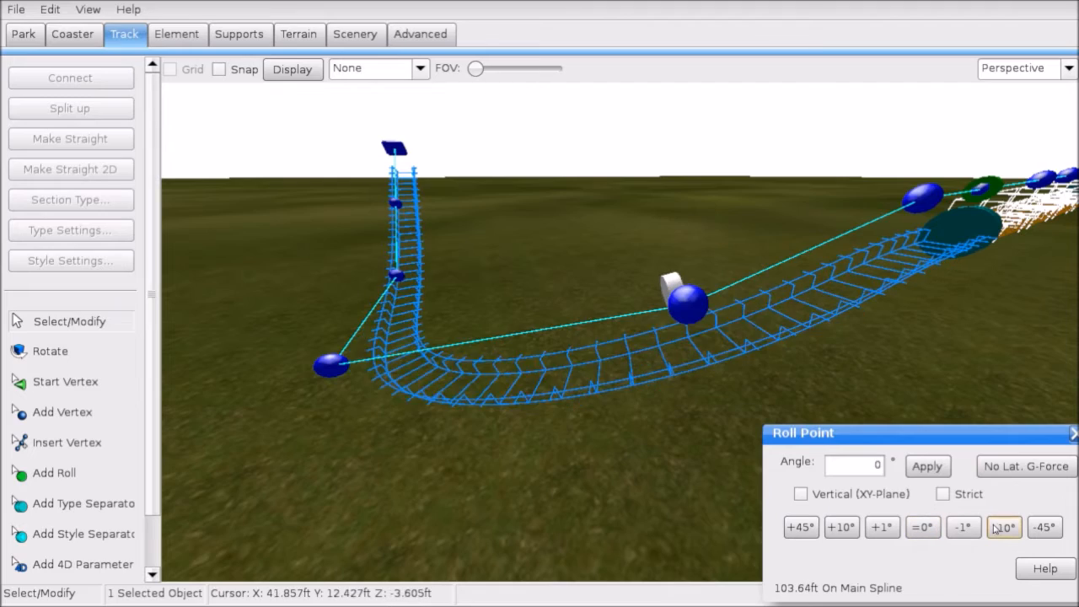
{"action": "left_click", "coordinate": [1003, 527]}
Step: Add a second roll point on the curve, bank it for zero lateral G and adjust its angle
{"action": "right_click_drag", "start_coordinate": [540, 337], "coordinate": [519, 392]}
{"action": "left_click", "coordinate": [101, 470]}
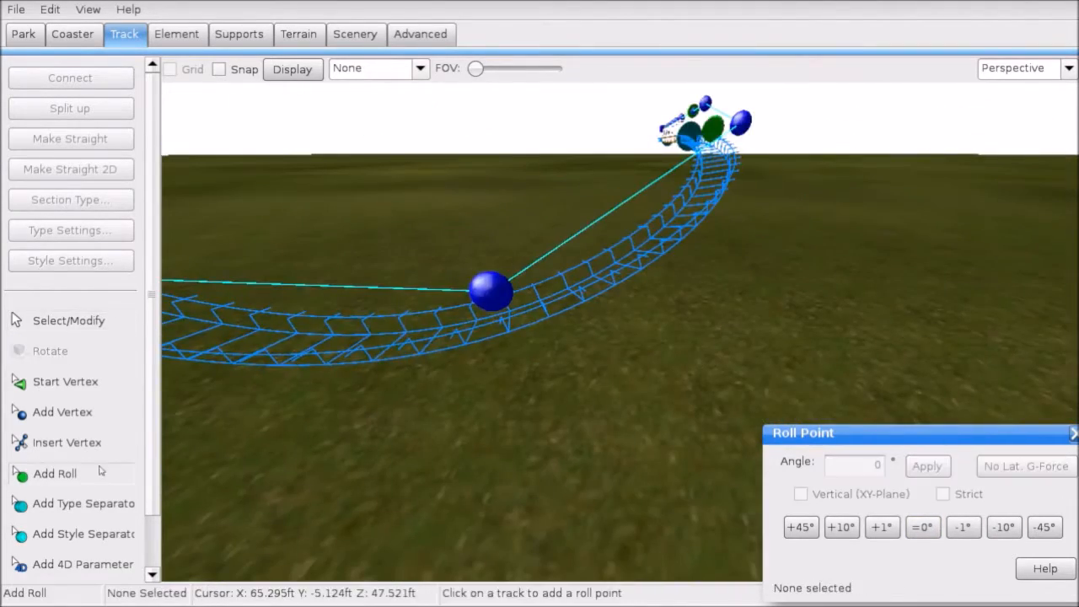
{"action": "left_click", "coordinate": [509, 335]}
{"action": "left_click", "coordinate": [135, 324]}
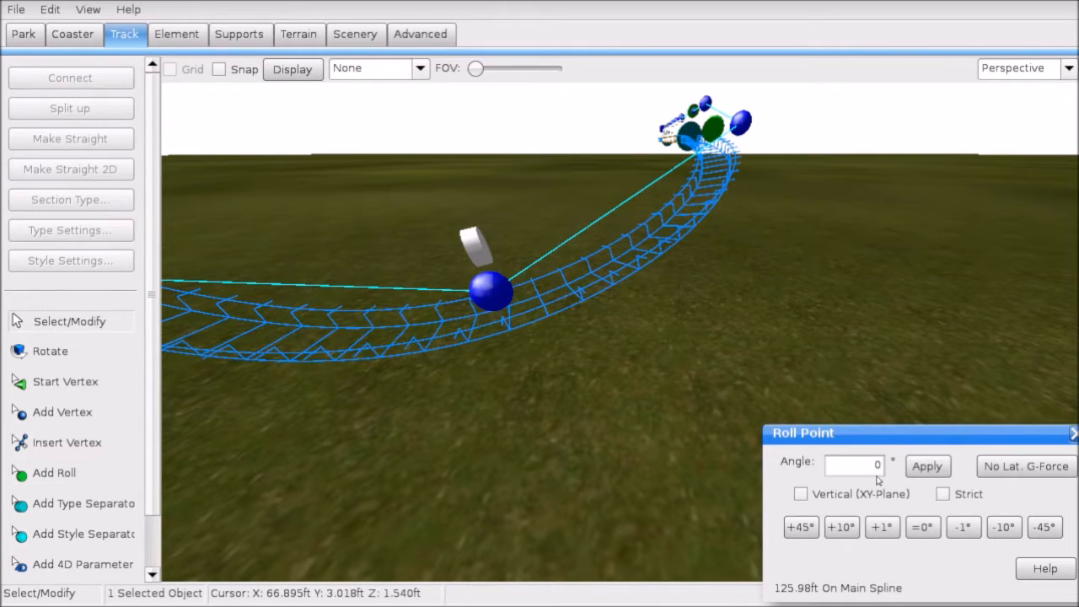
{"action": "left_click", "coordinate": [1027, 466]}
{"action": "left_click", "coordinate": [925, 536]}
{"action": "double_click", "coordinate": [1006, 535]}
Step: Add another roll point further along the curve, bank it for zero lateral G and slide it slightly
{"action": "right_click_drag", "start_coordinate": [906, 346], "coordinate": [816, 397]}
{"action": "left_click", "coordinate": [103, 470]}
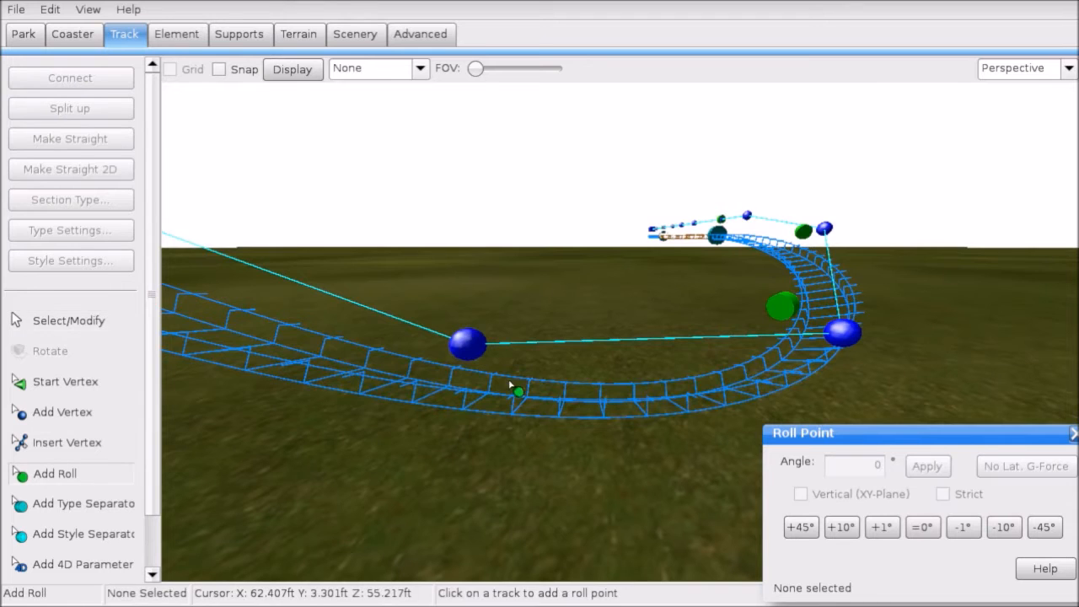
{"action": "right_click_drag", "start_coordinate": [457, 401], "coordinate": [486, 389]}
{"action": "left_click", "coordinate": [541, 359]}
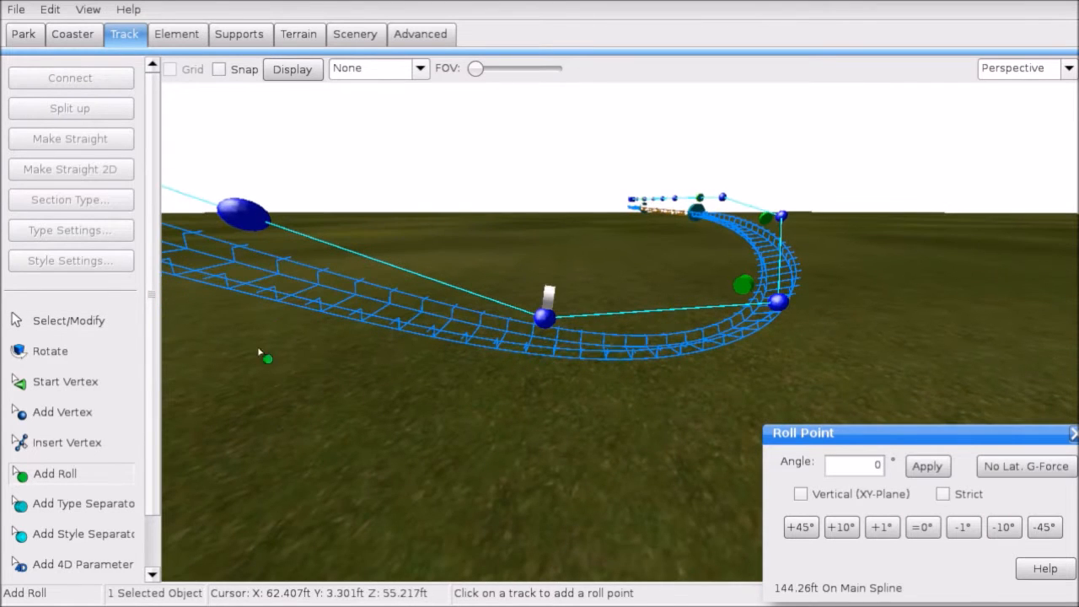
{"action": "left_click", "coordinate": [97, 329]}
{"action": "left_click", "coordinate": [1009, 477]}
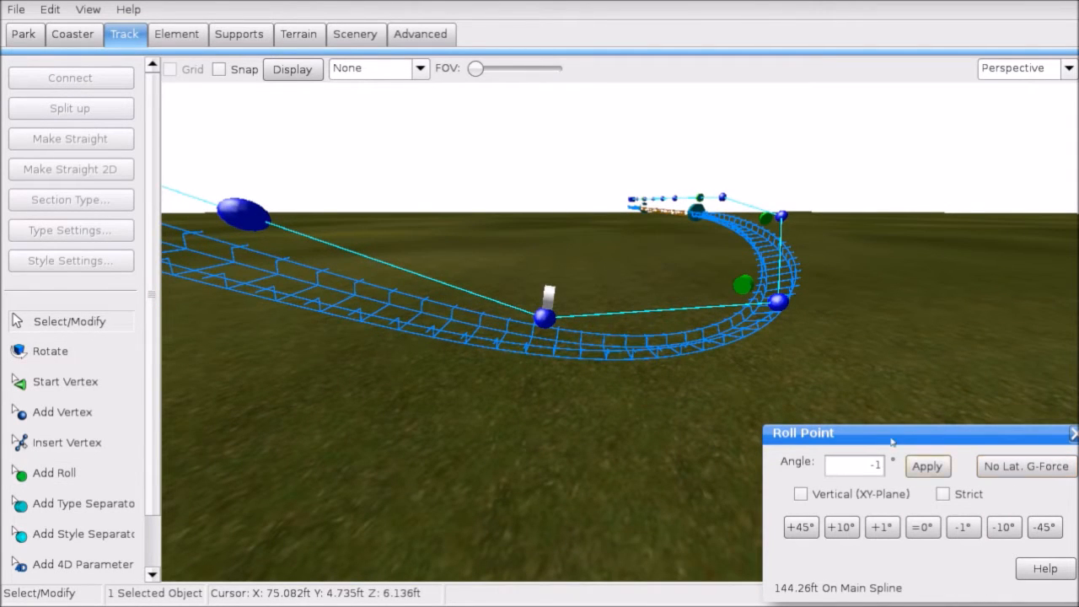
{"action": "mouse_move", "coordinate": [771, 379]}
{"action": "right_mouse_down"}
{"action": "mouse_move", "coordinate": [692, 371]}
{"action": "mouse_move", "coordinate": [760, 373]}
{"action": "right_mouse_up"}
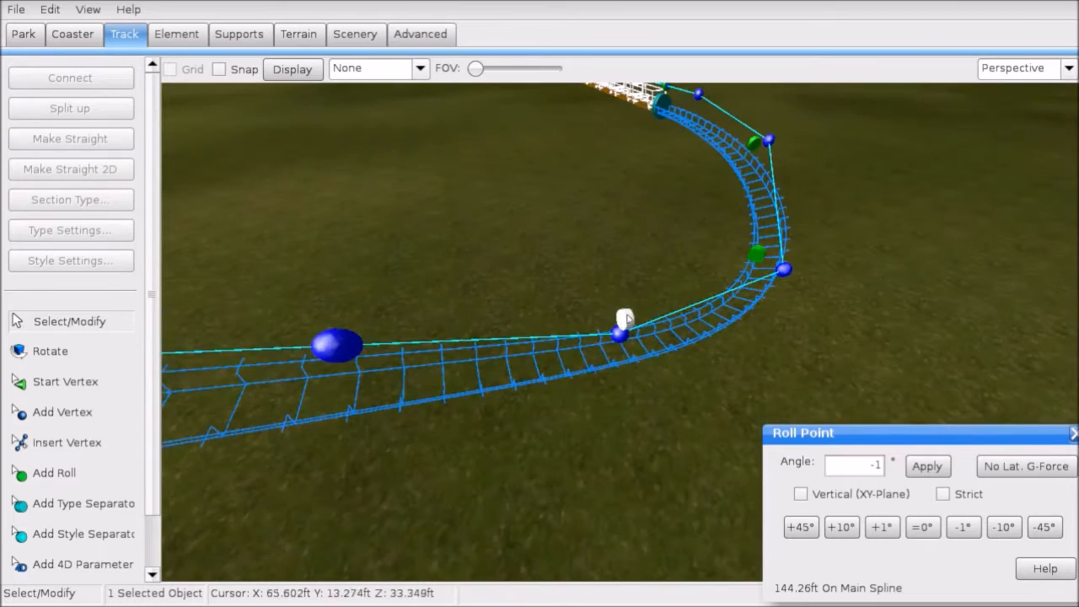
{"action": "left_click_drag", "start_coordinate": [627, 318], "coordinate": [588, 328]}
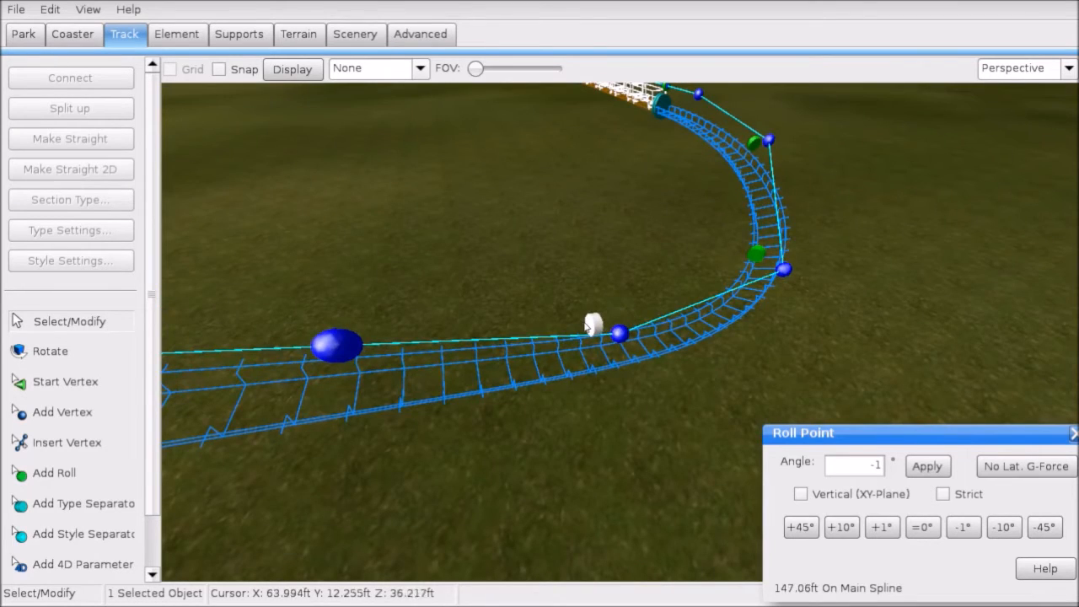
Step: Enable strict roll calculation and bank the next roll point for zero lateral G-force
{"action": "left_click", "coordinate": [943, 494]}
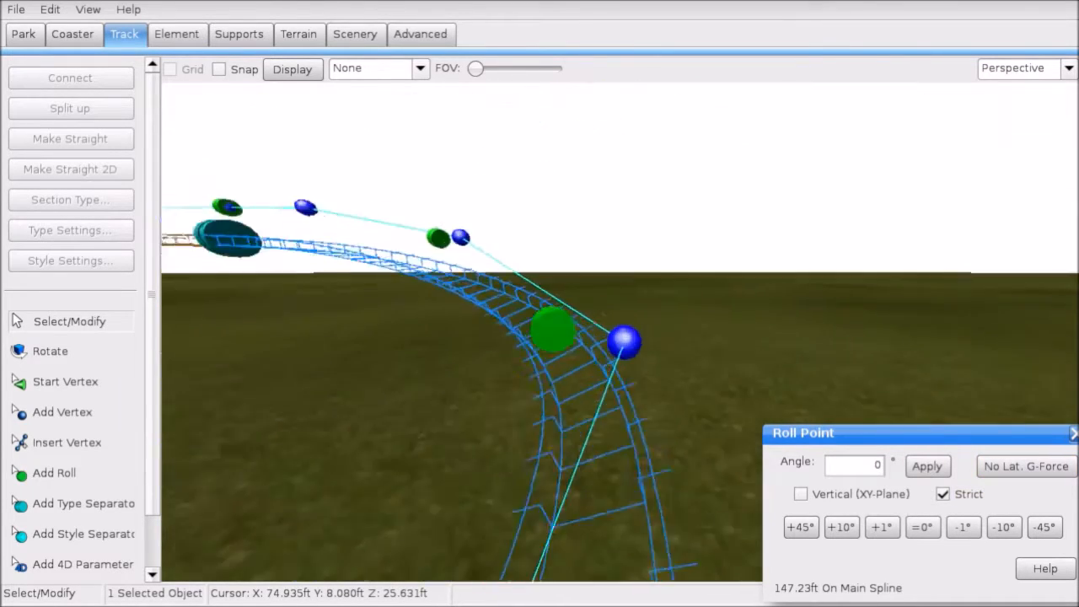
{"action": "left_click", "coordinate": [515, 324]}
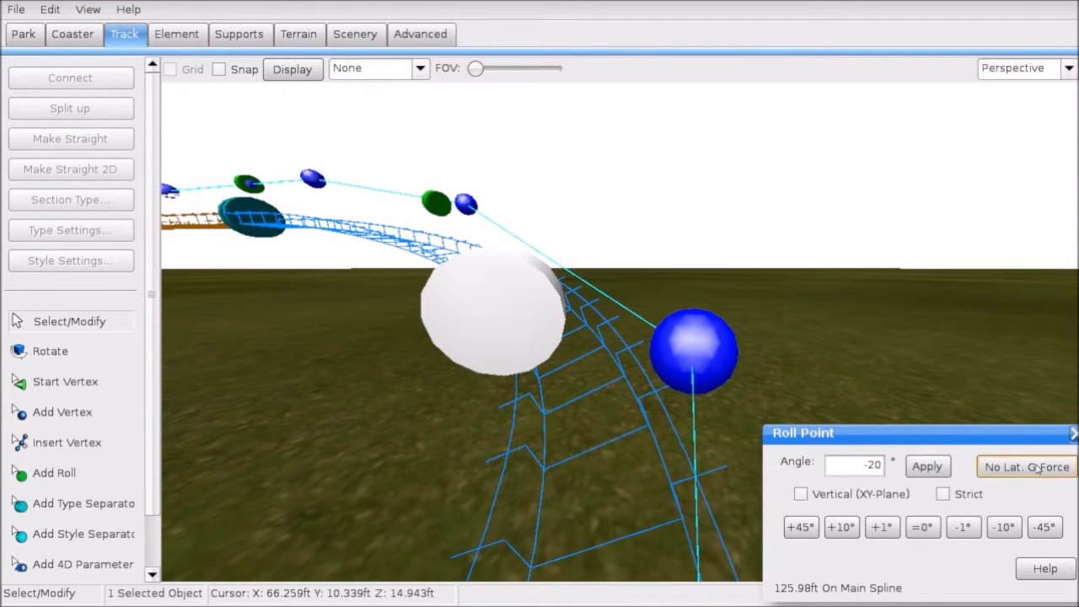
{"action": "left_click", "coordinate": [1038, 469]}
{"action": "left_click", "coordinate": [403, 74]}
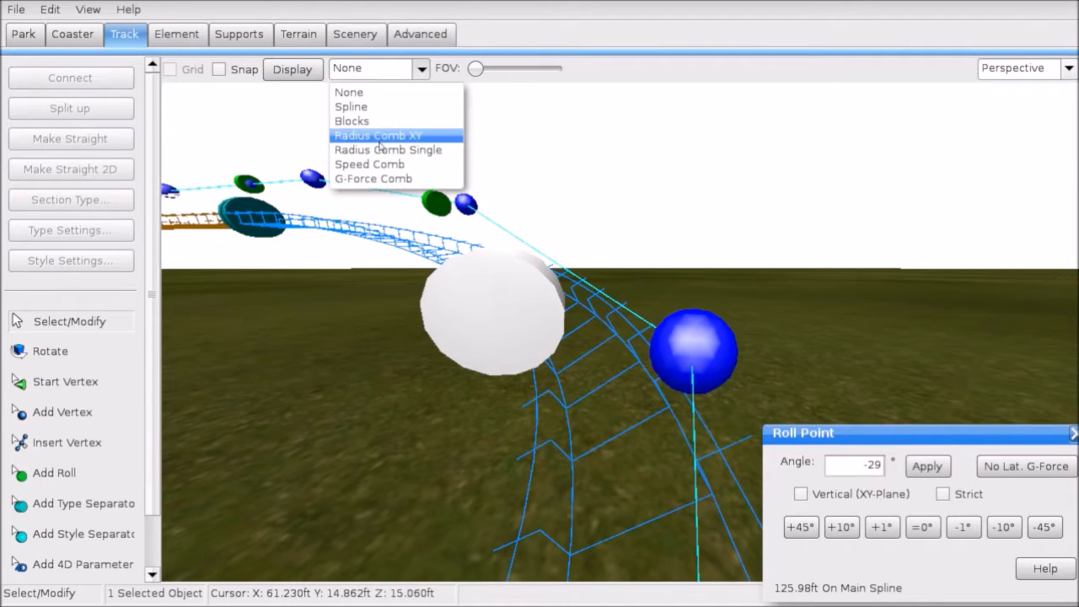
Step: Show the G-Force Comb overlay and set the roll point's bank to -20°
{"action": "left_click", "coordinate": [380, 72]}
{"action": "left_click", "coordinate": [379, 72]}
{"action": "left_click", "coordinate": [380, 178]}
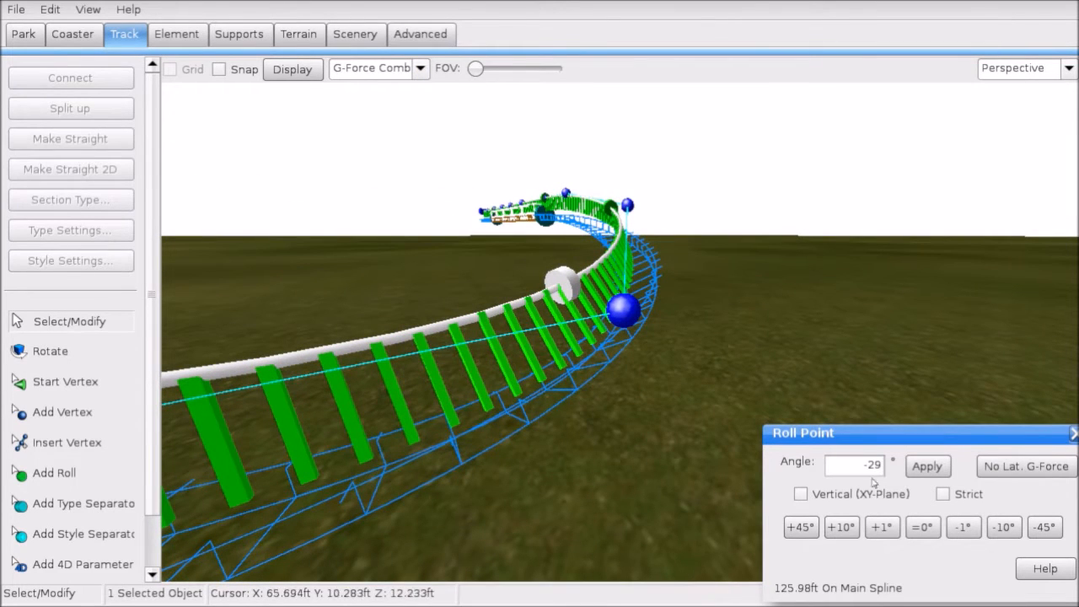
{"action": "left_click", "coordinate": [928, 527]}
{"action": "scroll", "coordinate": [531, 320], "scroll_direction": "up", "scroll_amount": 5}
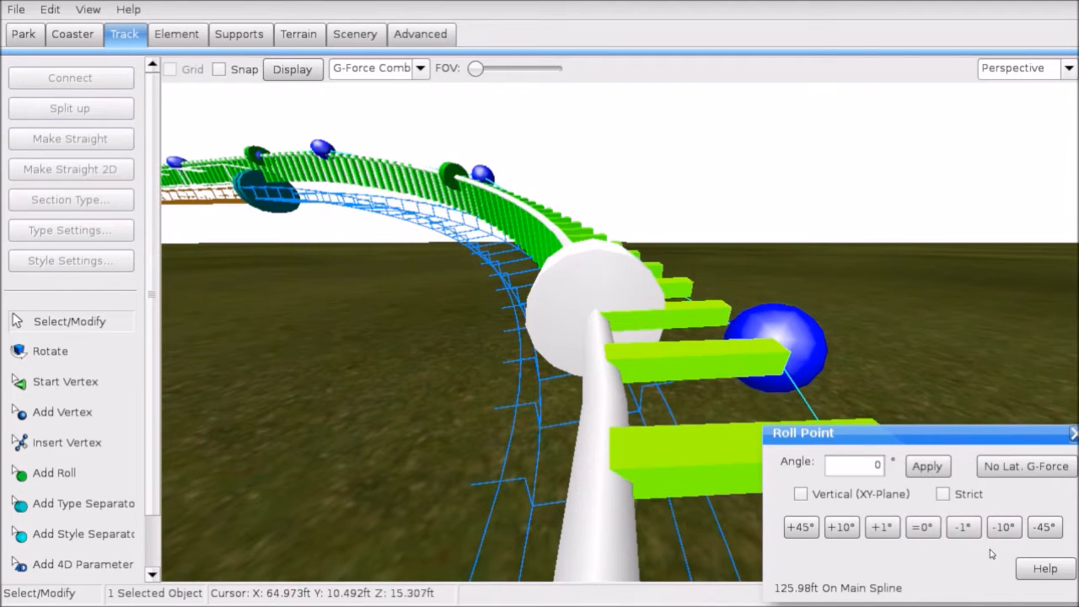
{"action": "left_click", "coordinate": [1004, 527]}
{"action": "left_click", "coordinate": [1003, 527]}
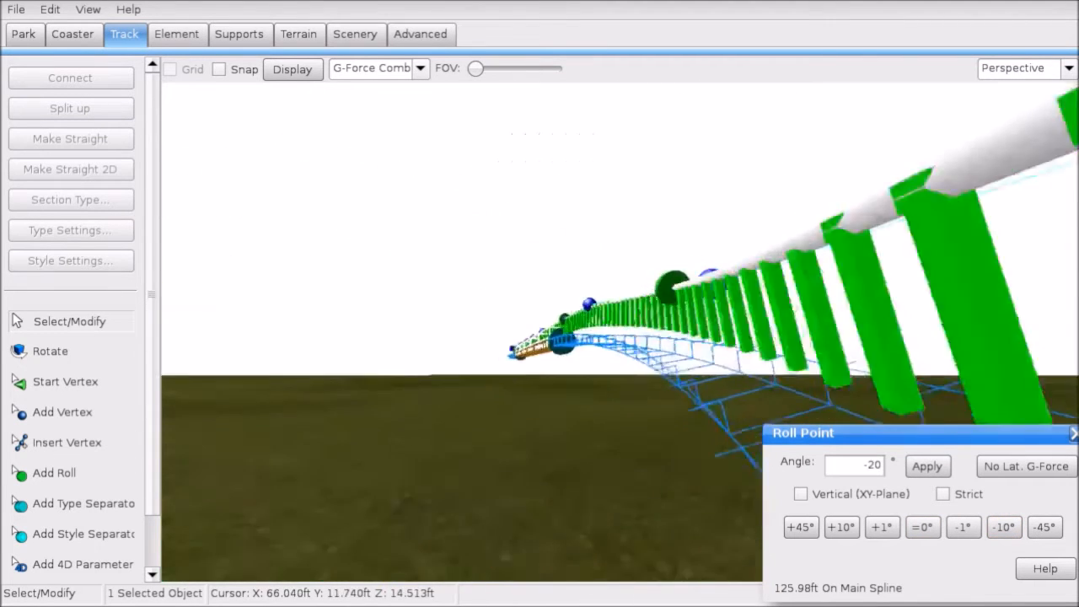
{"action": "right_click_drag", "start_coordinate": [505, 337], "coordinate": [523, 414]}
Step: Switch to the flat Left side view, pan to the track end and set Display to None
{"action": "left_click", "coordinate": [15, 10]}
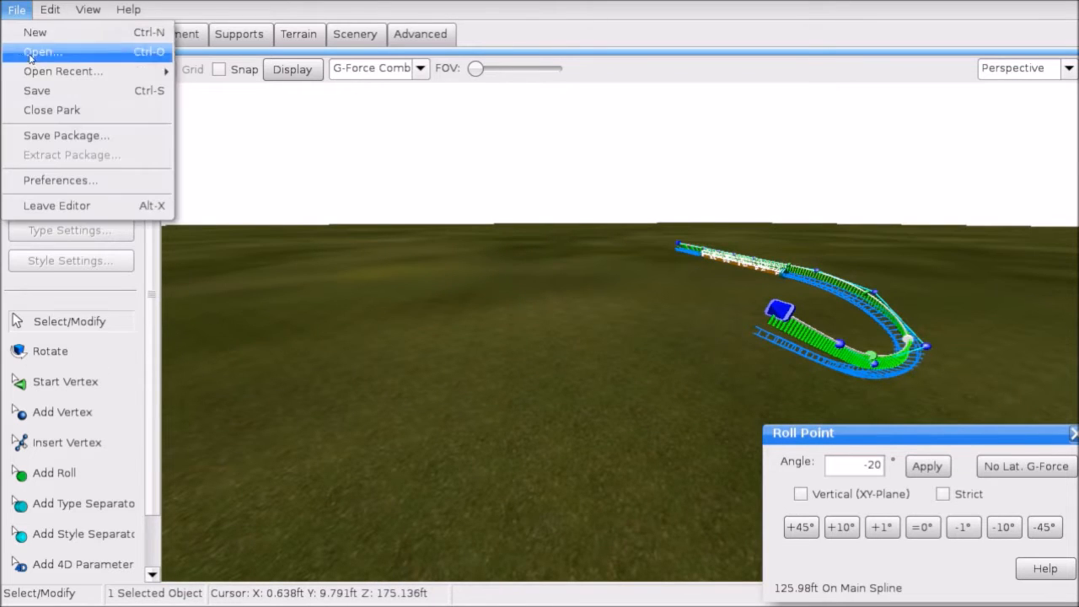
{"action": "left_click", "coordinate": [570, 75]}
{"action": "left_click", "coordinate": [985, 70]}
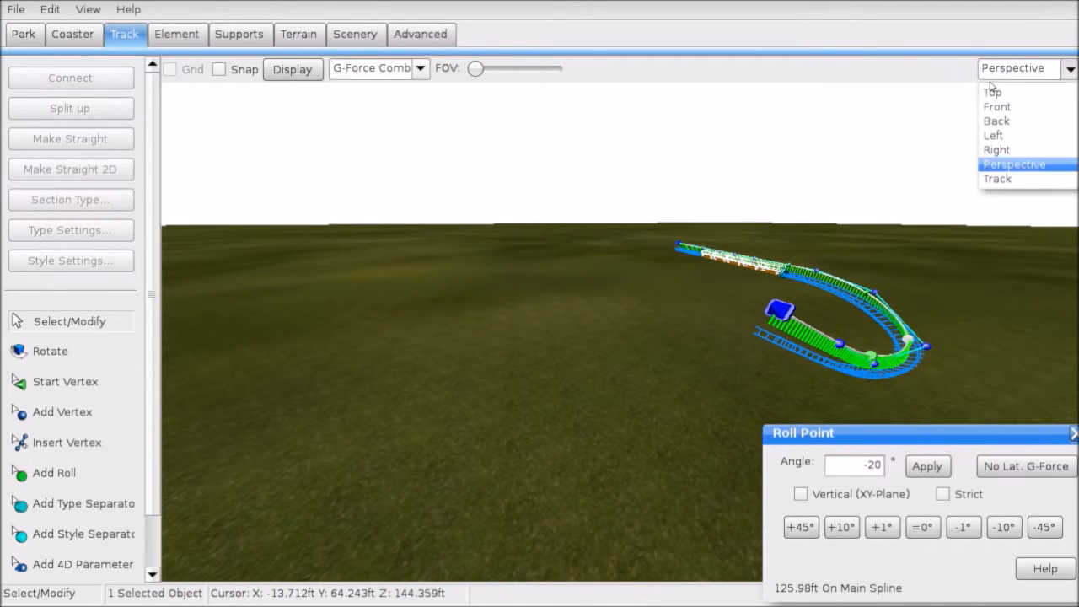
{"action": "left_click", "coordinate": [998, 106]}
{"action": "left_click", "coordinate": [1016, 68]}
{"action": "left_click", "coordinate": [996, 135]}
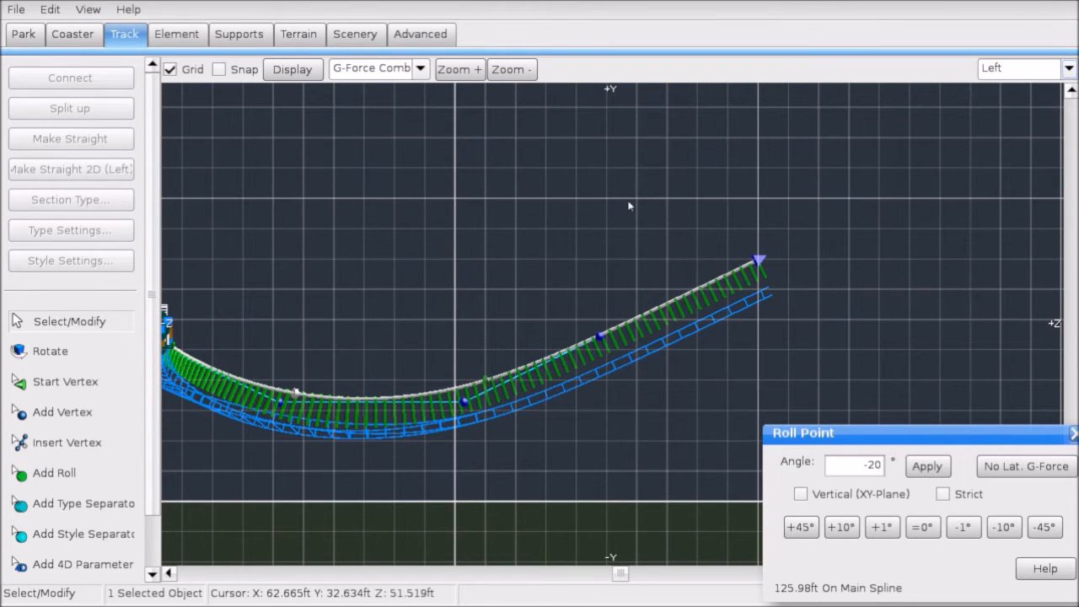
{"action": "right_click_drag", "start_coordinate": [771, 194], "coordinate": [672, 250]}
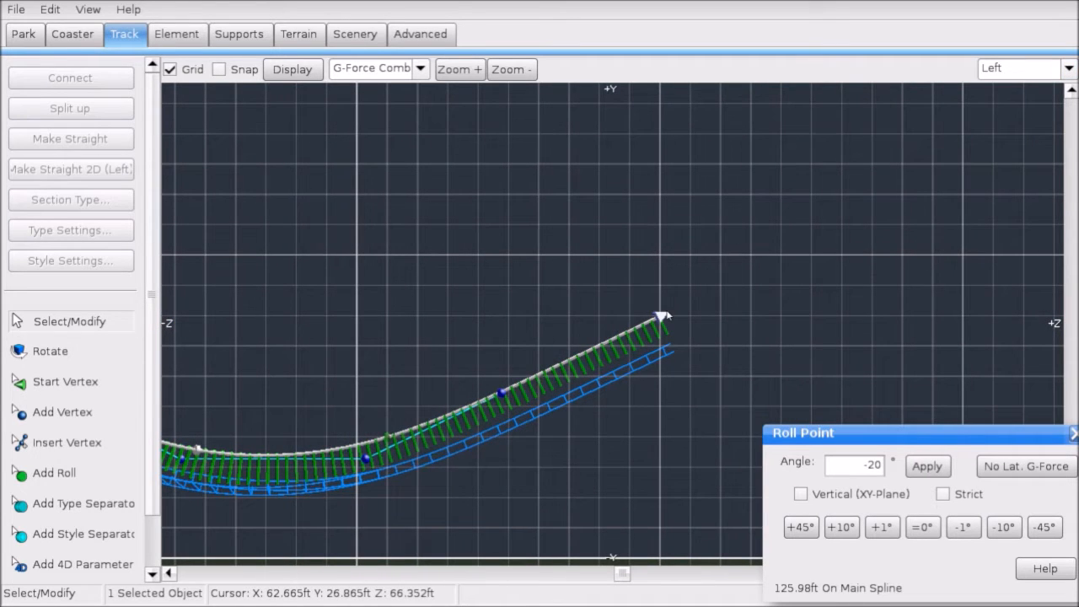
{"action": "right_click_drag", "start_coordinate": [731, 311], "coordinate": [658, 304]}
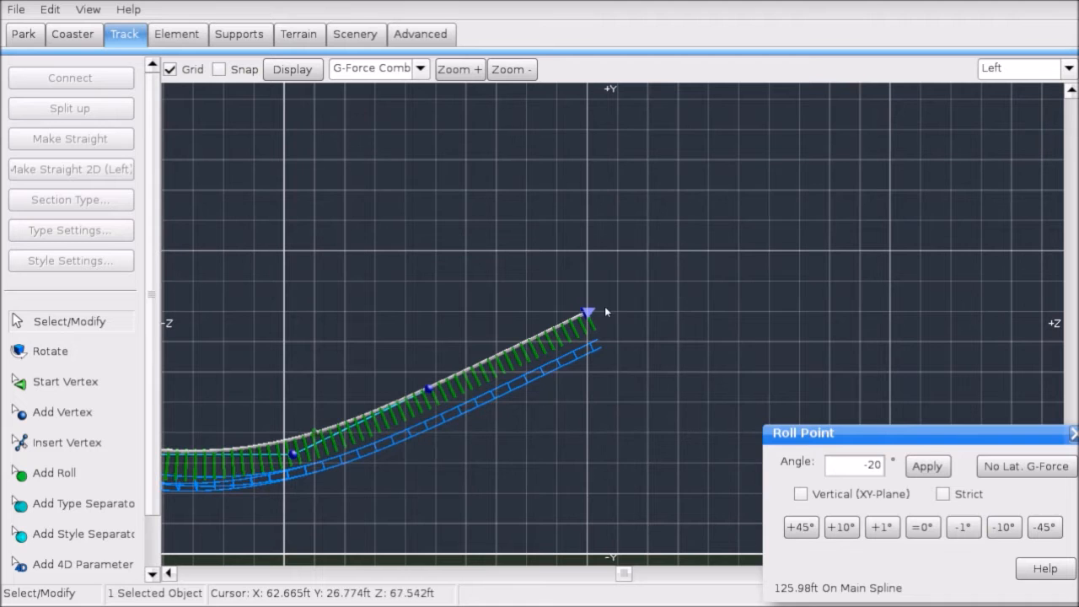
{"action": "left_click", "coordinate": [587, 311]}
{"action": "left_click", "coordinate": [403, 69]}
{"action": "left_click", "coordinate": [365, 91]}
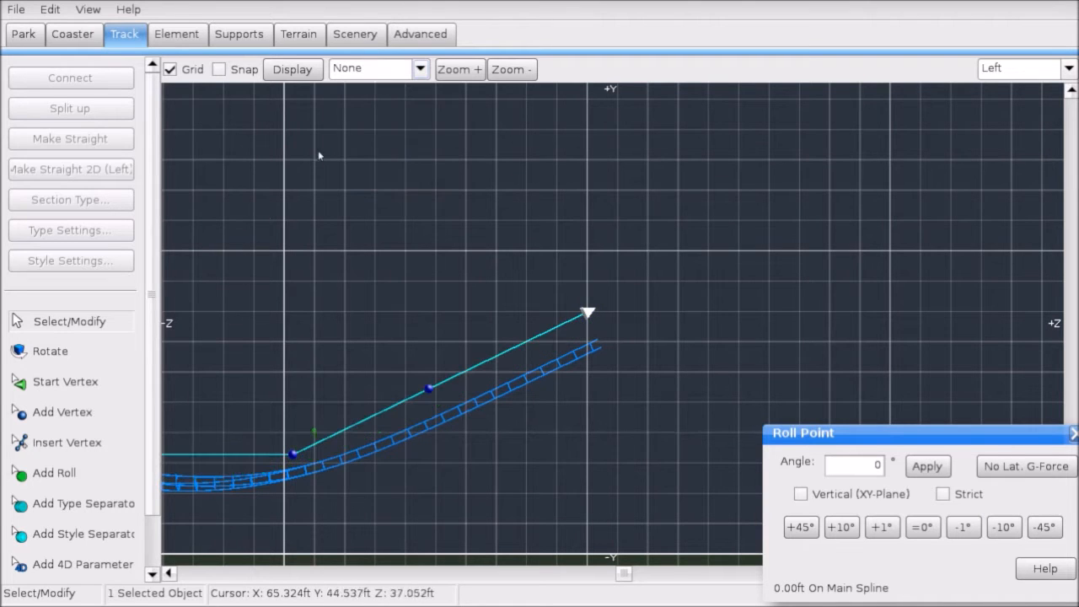
Step: Place five new vertices beyond the track end, each higher, climbing toward the lift top
{"action": "left_click", "coordinate": [62, 412]}
{"action": "scroll", "coordinate": [624, 304], "scroll_direction": "down", "scroll_amount": 3}
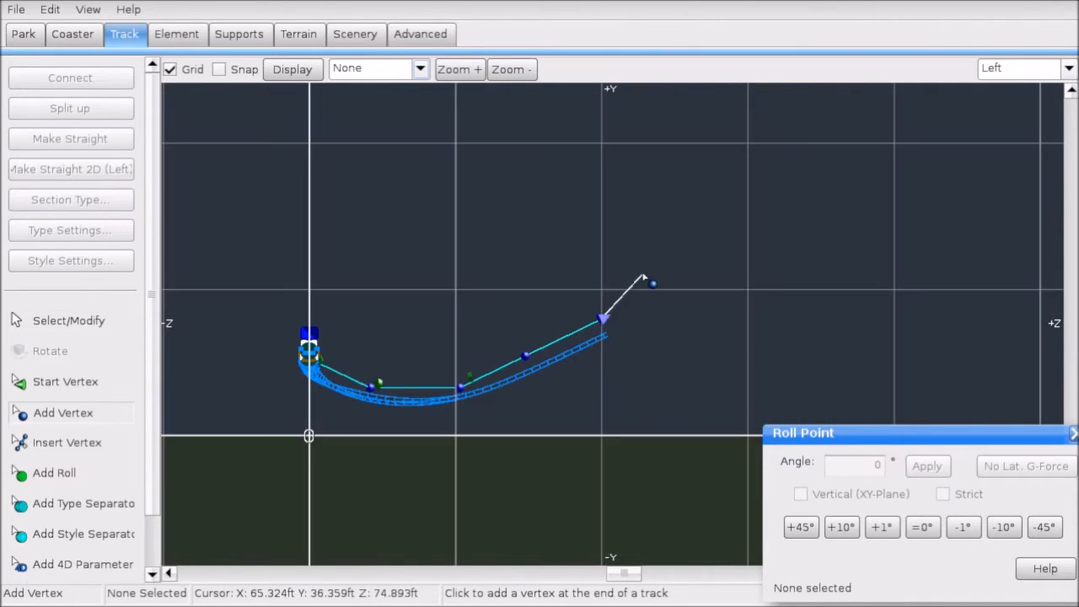
{"action": "left_click", "coordinate": [632, 323]}
{"action": "left_click", "coordinate": [704, 254]}
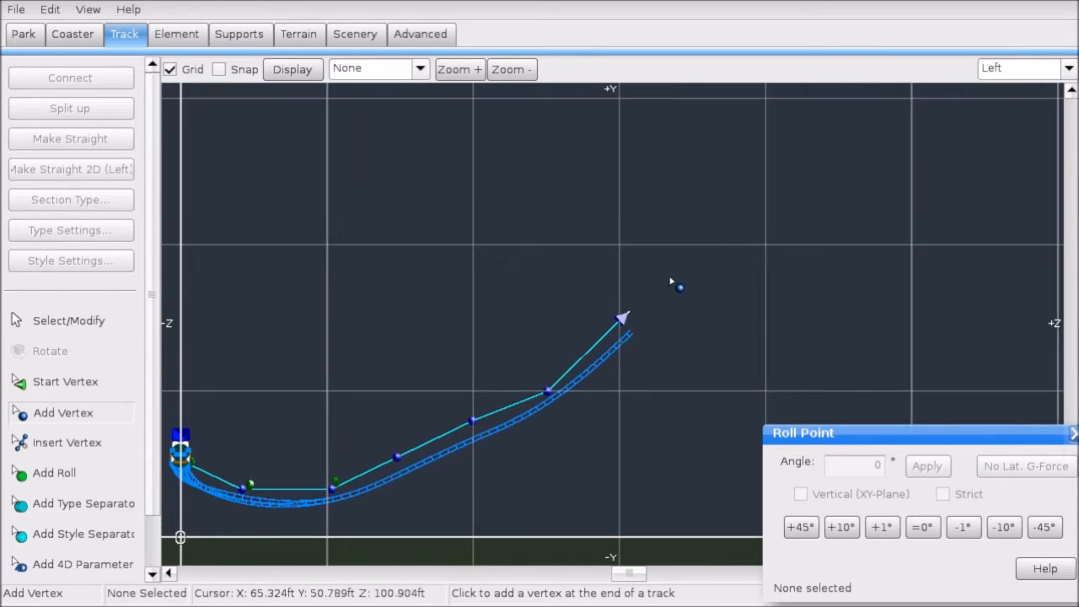
{"action": "left_click", "coordinate": [764, 246]}
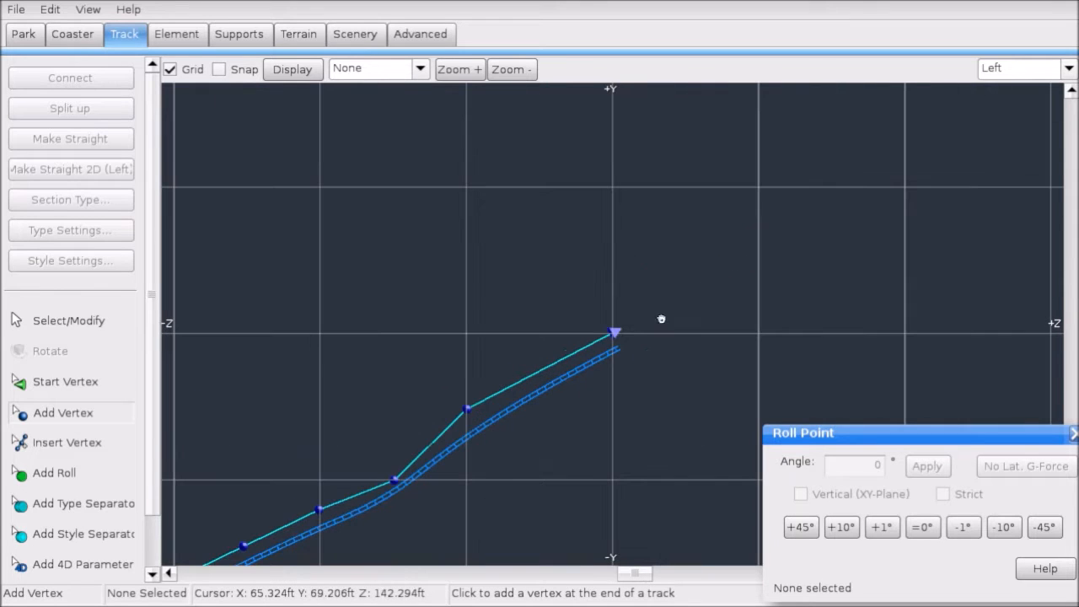
{"action": "left_click", "coordinate": [759, 251]}
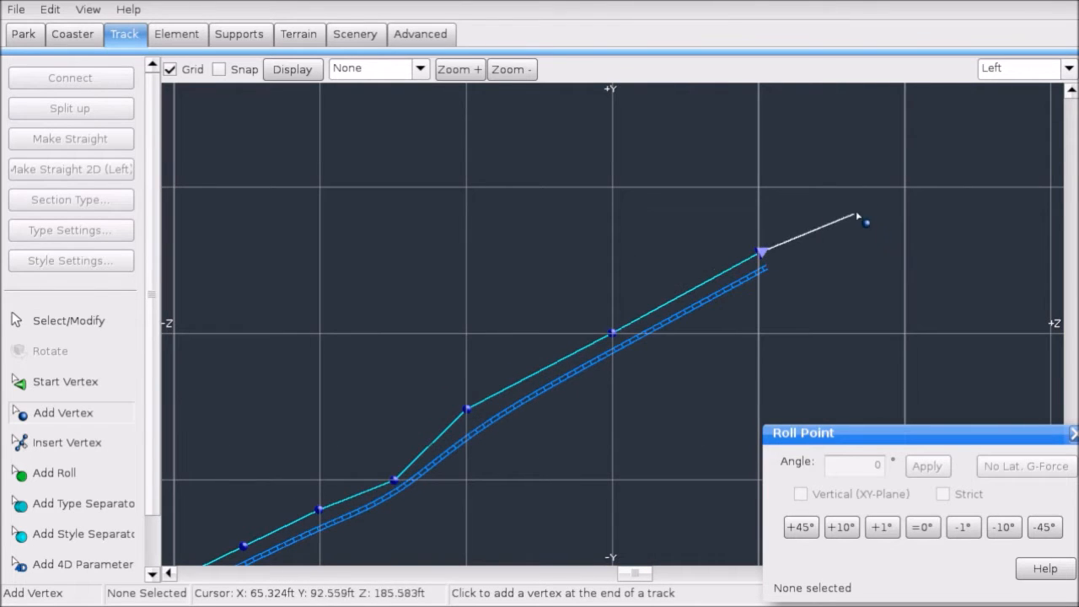
{"action": "left_click", "coordinate": [904, 189]}
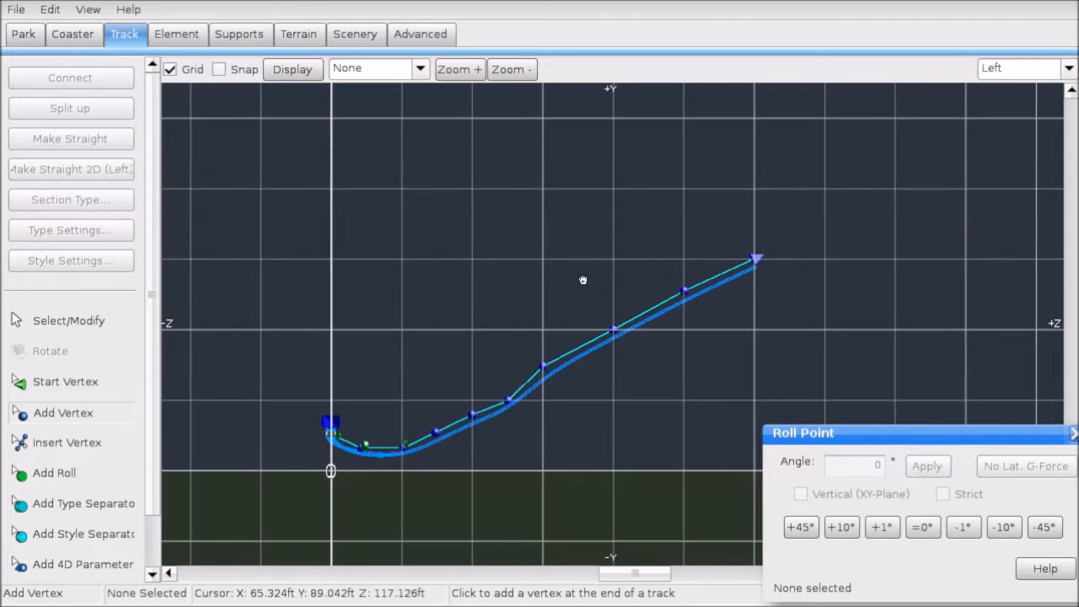
{"action": "left_click", "coordinate": [91, 323]}
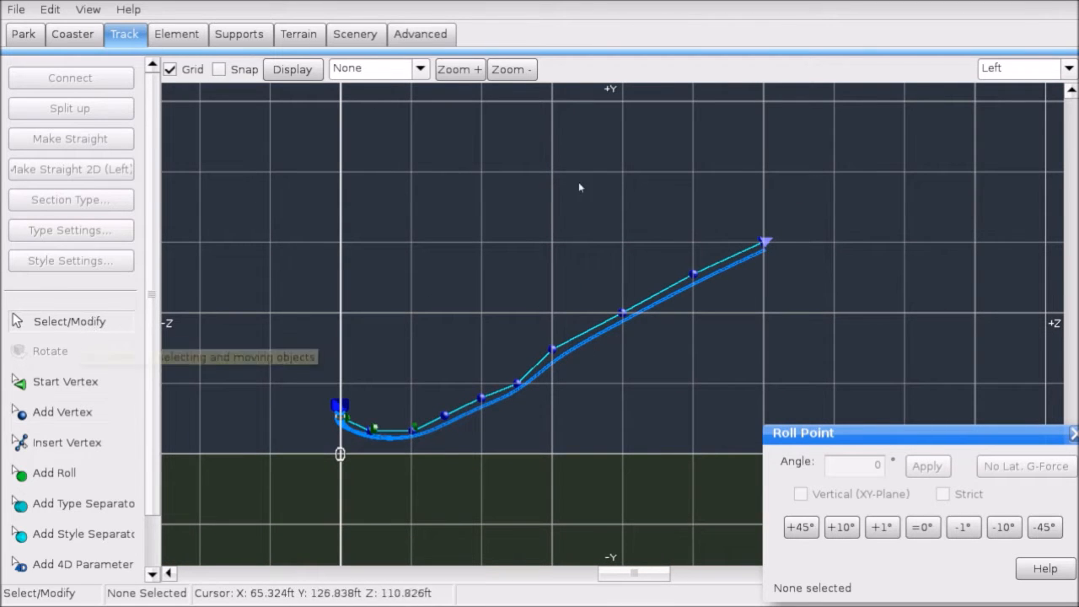
Step: Box-select the climb's vertices and straighten them into one evenly sloped line
{"action": "left_click_drag", "start_coordinate": [804, 169], "coordinate": [408, 497]}
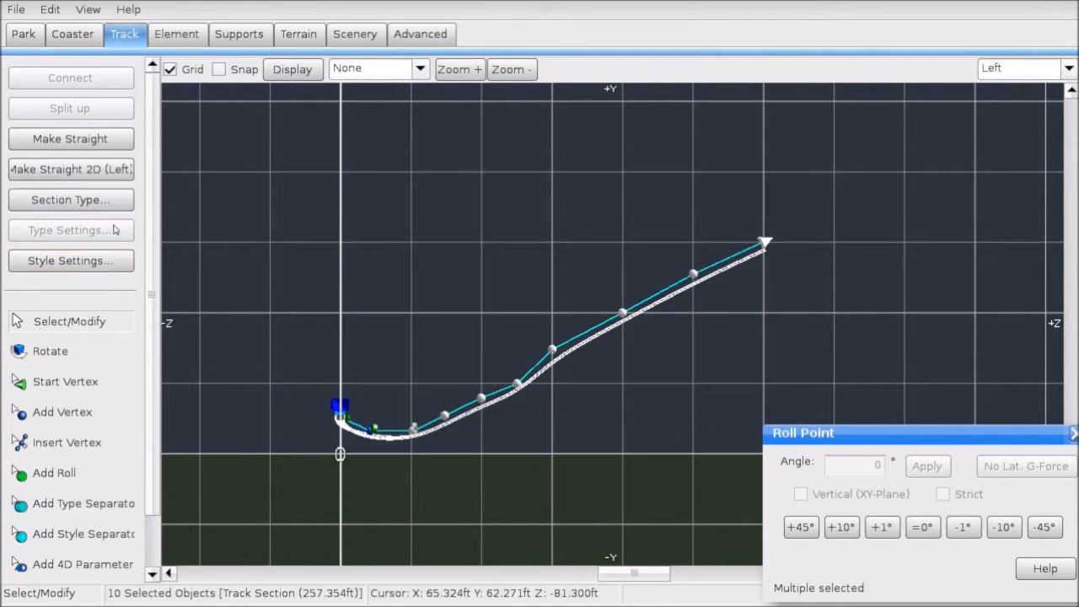
{"action": "left_click", "coordinate": [113, 172]}
{"action": "left_click", "coordinate": [238, 219]}
{"action": "scroll", "coordinate": [535, 272], "scroll_direction": "up", "scroll_amount": 4}
{"action": "right_click_drag", "start_coordinate": [566, 268], "coordinate": [703, 219]}
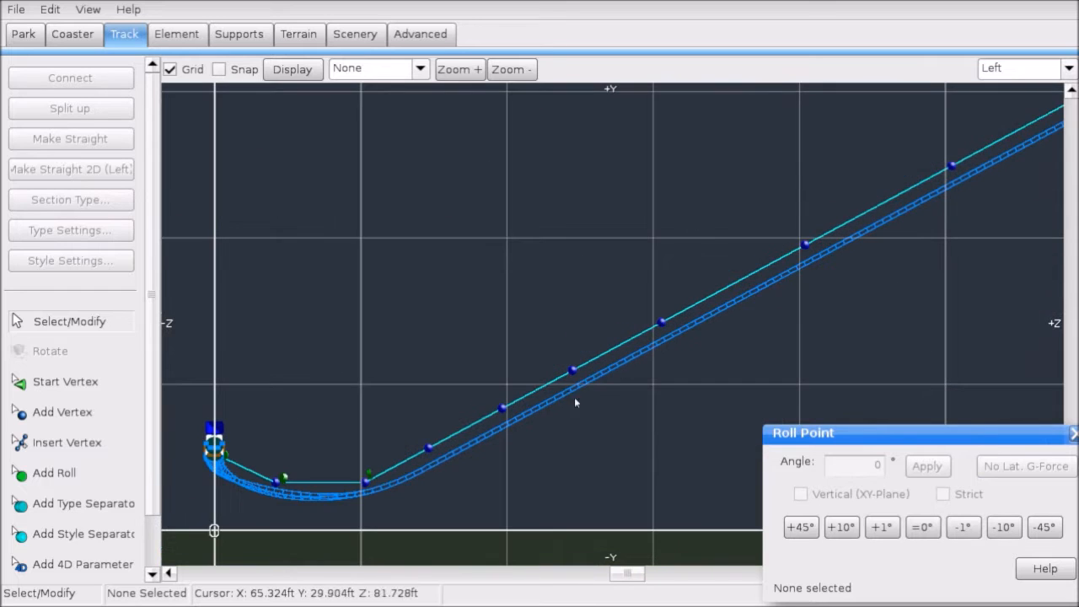
{"action": "right_click_drag", "start_coordinate": [773, 275], "coordinate": [666, 327]}
{"action": "right_click_drag", "start_coordinate": [772, 229], "coordinate": [641, 294]}
Step: Pan and zoom the side view to inspect the whole track from station to lift top
{"action": "scroll", "coordinate": [808, 256], "scroll_direction": "up", "scroll_amount": 3}
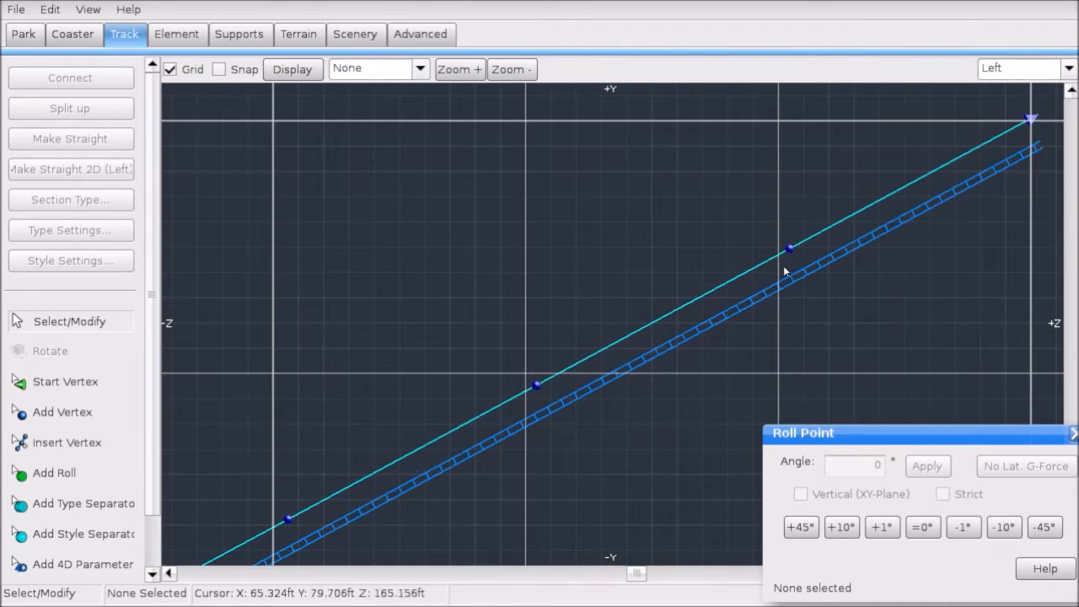
{"action": "scroll", "coordinate": [731, 272], "scroll_direction": "down", "scroll_amount": 3}
{"action": "scroll", "coordinate": [544, 362], "scroll_direction": "down", "scroll_amount": 2}
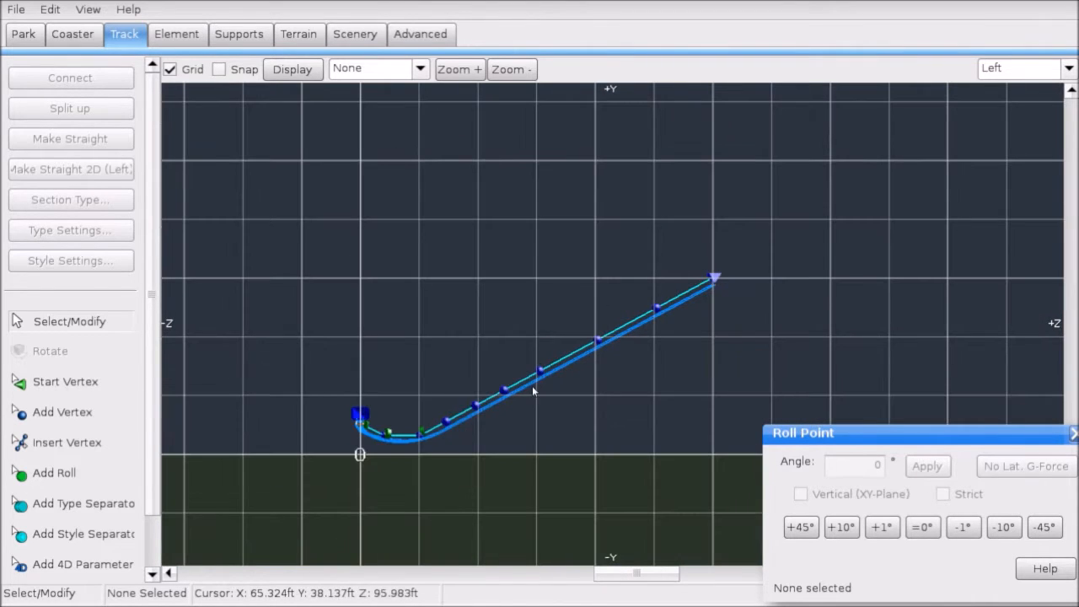
{"action": "scroll", "coordinate": [536, 389], "scroll_direction": "up", "scroll_amount": 5}
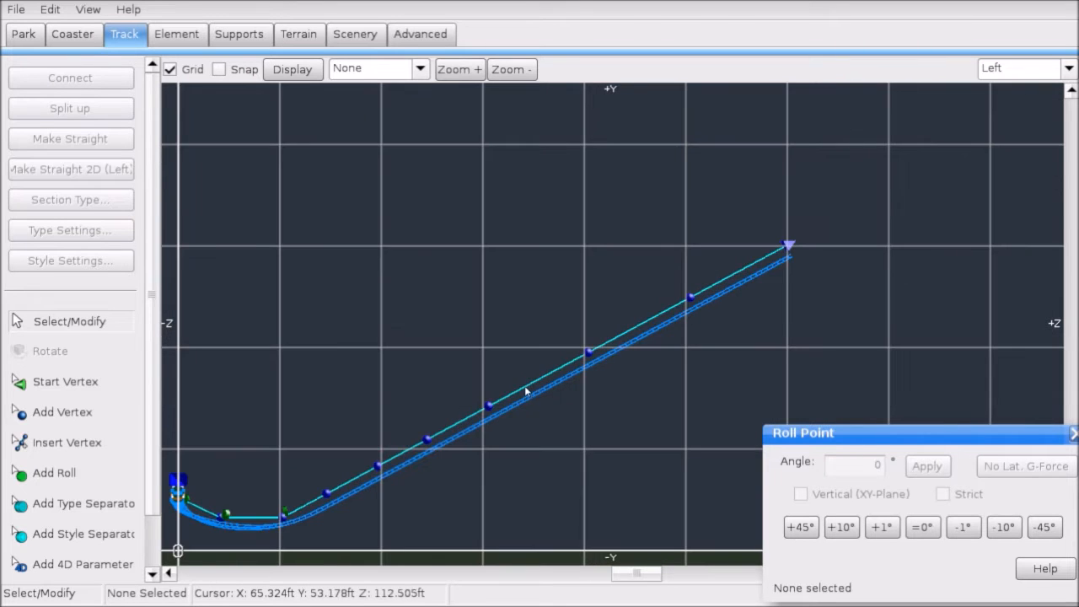
{"action": "right_click_drag", "start_coordinate": [591, 313], "coordinate": [573, 231]}
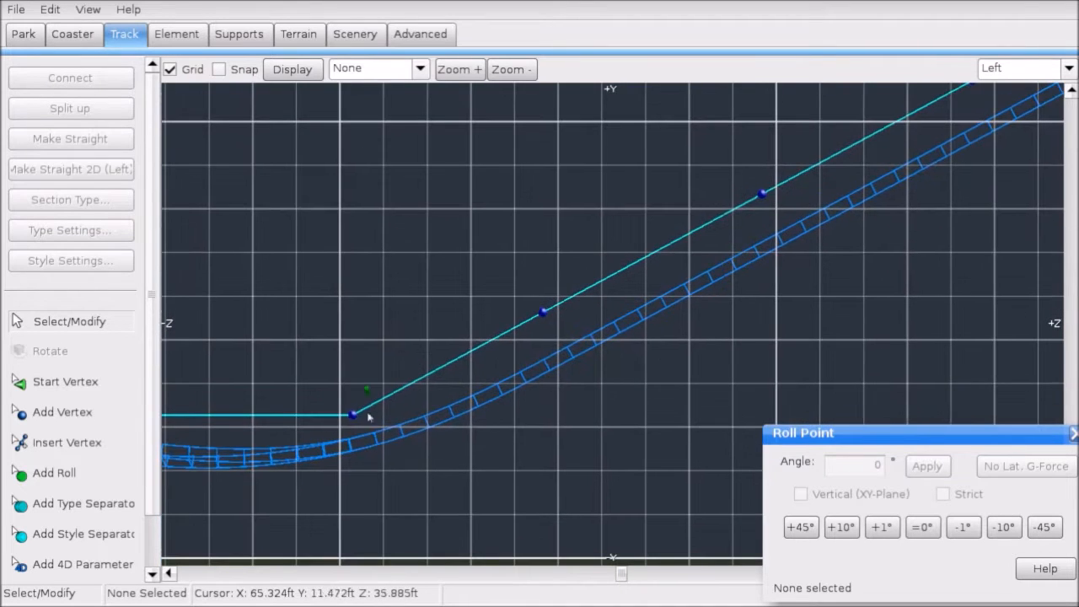
{"action": "scroll", "coordinate": [363, 410], "scroll_direction": "down", "scroll_amount": 2}
{"action": "right_click_drag", "start_coordinate": [381, 411], "coordinate": [450, 413]}
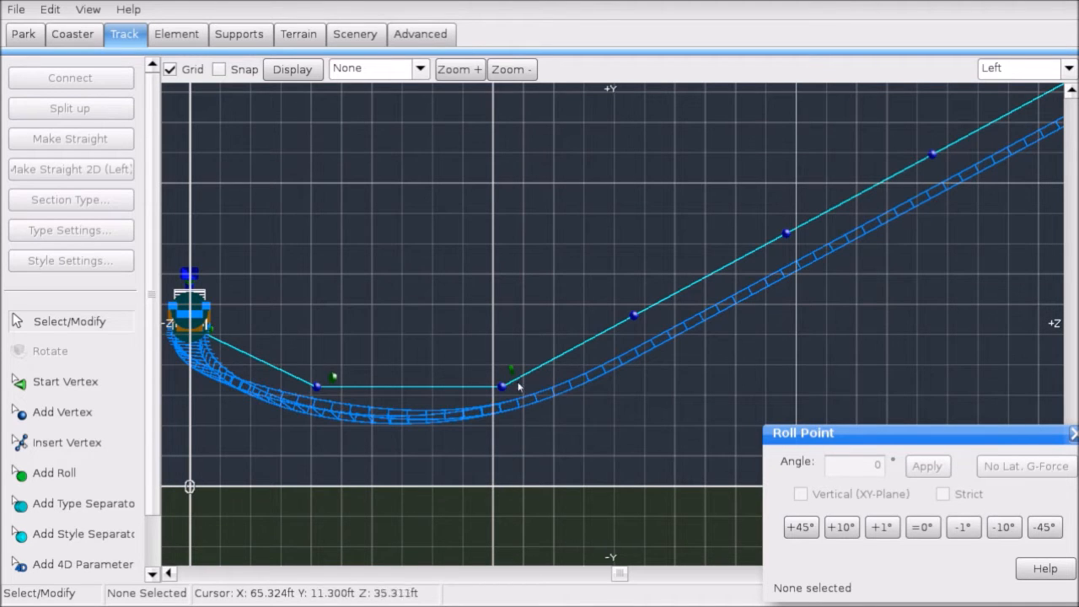
{"action": "scroll", "coordinate": [641, 312], "scroll_direction": "down", "scroll_amount": 5}
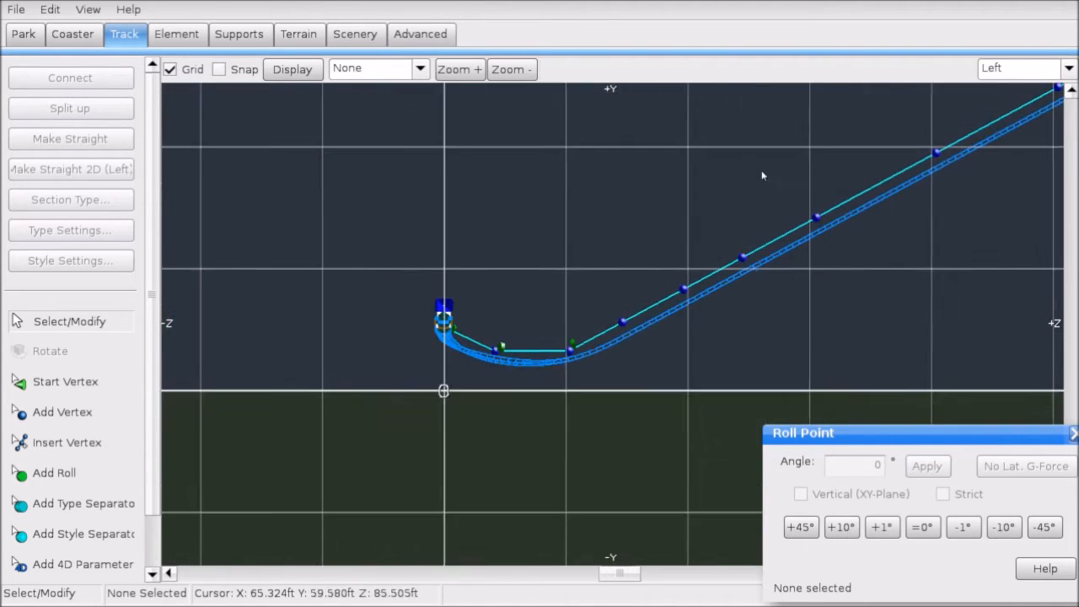
{"action": "right_click_drag", "start_coordinate": [909, 109], "coordinate": [565, 277]}
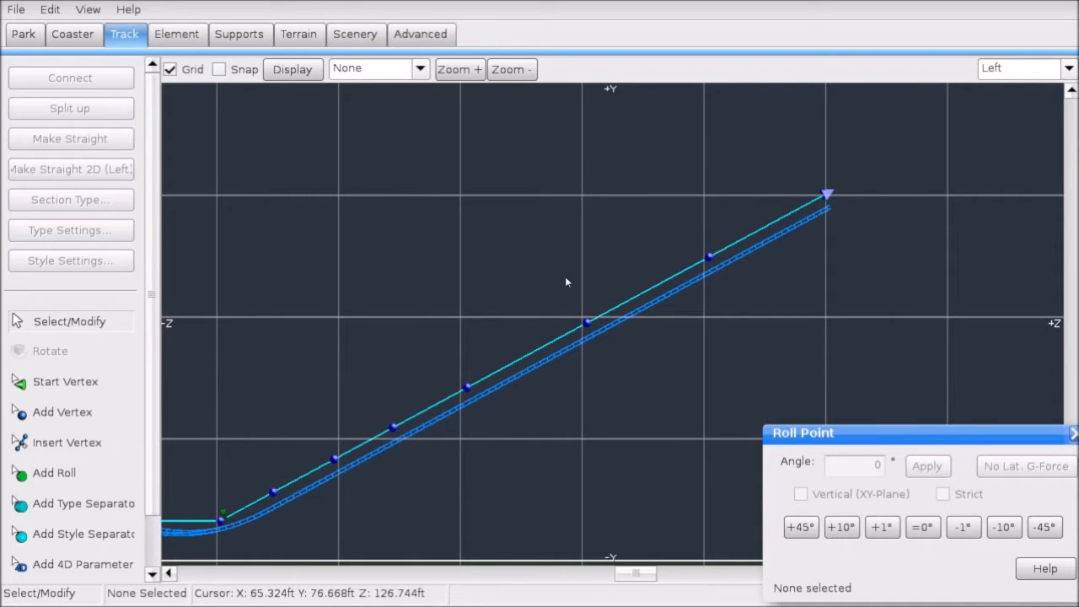
{"action": "scroll", "coordinate": [785, 224], "scroll_direction": "up", "scroll_amount": 3}
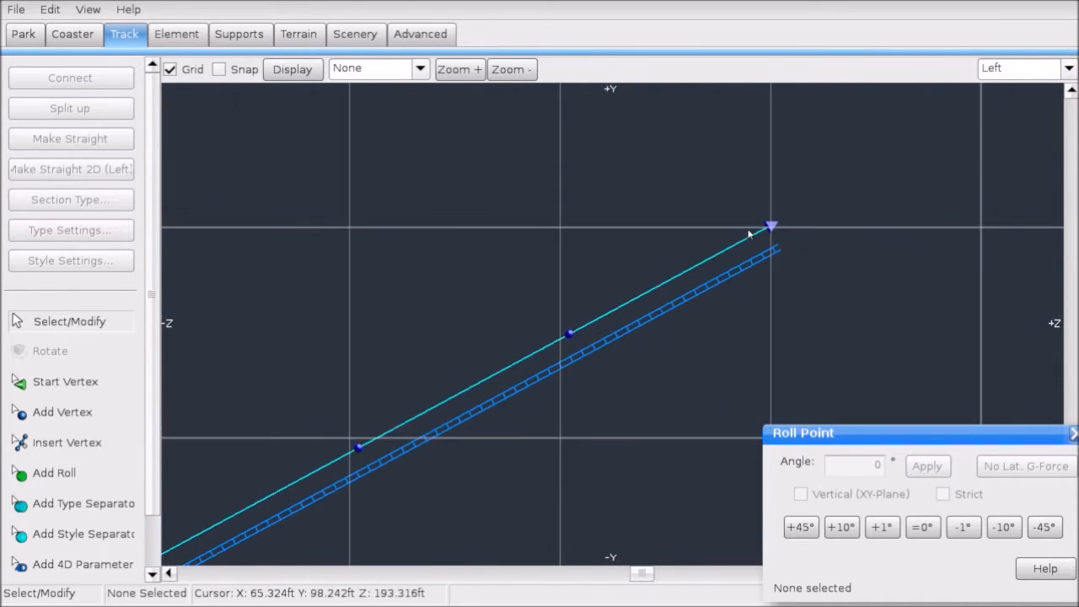
{"action": "scroll", "coordinate": [749, 233], "scroll_direction": "down", "scroll_amount": 5}
{"action": "right_click_drag", "start_coordinate": [579, 281], "coordinate": [809, 169]}
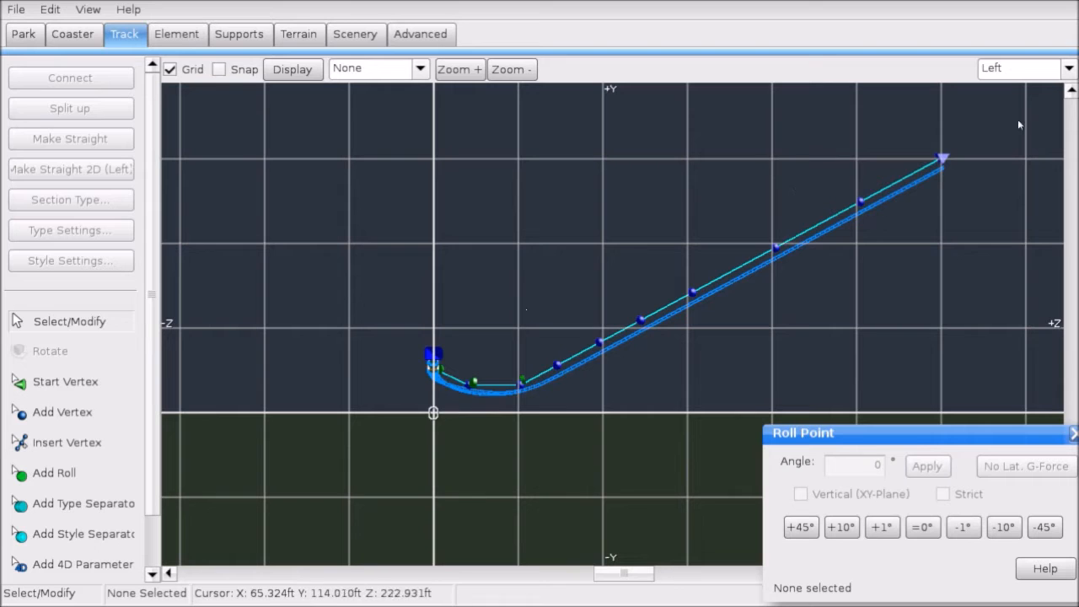
{"action": "left_click_drag", "start_coordinate": [1016, 132], "coordinate": [492, 436]}
{"action": "right_click_drag", "start_coordinate": [783, 205], "coordinate": [631, 251]}
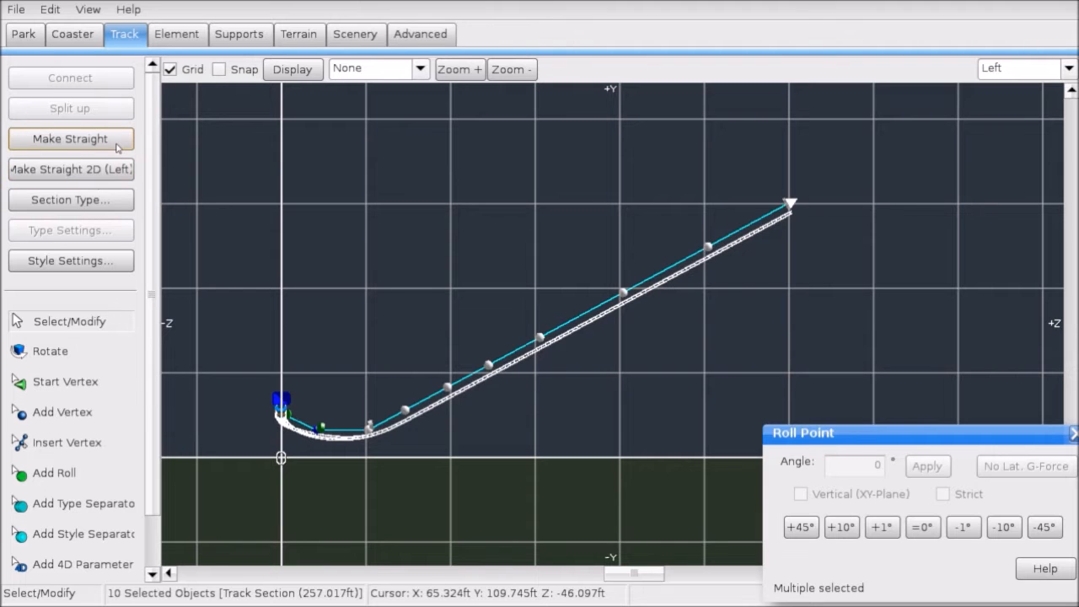
{"action": "left_click", "coordinate": [747, 144]}
Step: Zoom in on the lift hill's top and select the track's end point
{"action": "right_click_drag", "start_coordinate": [748, 144], "coordinate": [442, 286]}
{"action": "scroll", "coordinate": [621, 206], "scroll_direction": "up", "scroll_amount": 5}
{"action": "left_click", "coordinate": [545, 246]}
{"action": "left_click", "coordinate": [64, 412]}
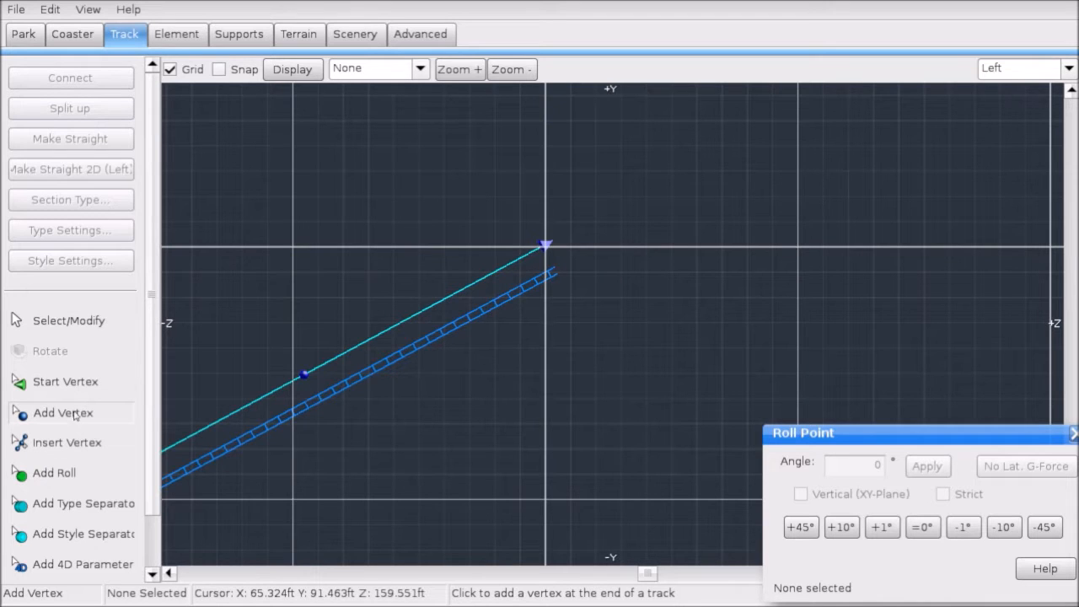
{"action": "left_click", "coordinate": [128, 314]}
Step: Place a level crest vertex beyond the lift top and a lower vertex starting the drop
{"action": "left_click", "coordinate": [546, 245]}
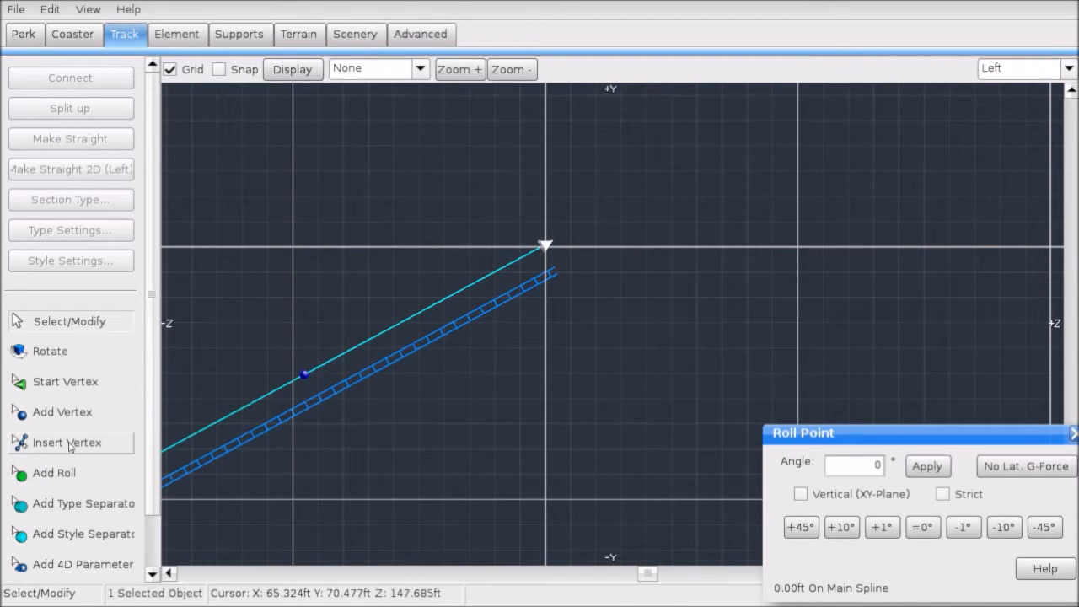
{"action": "left_click", "coordinate": [63, 412]}
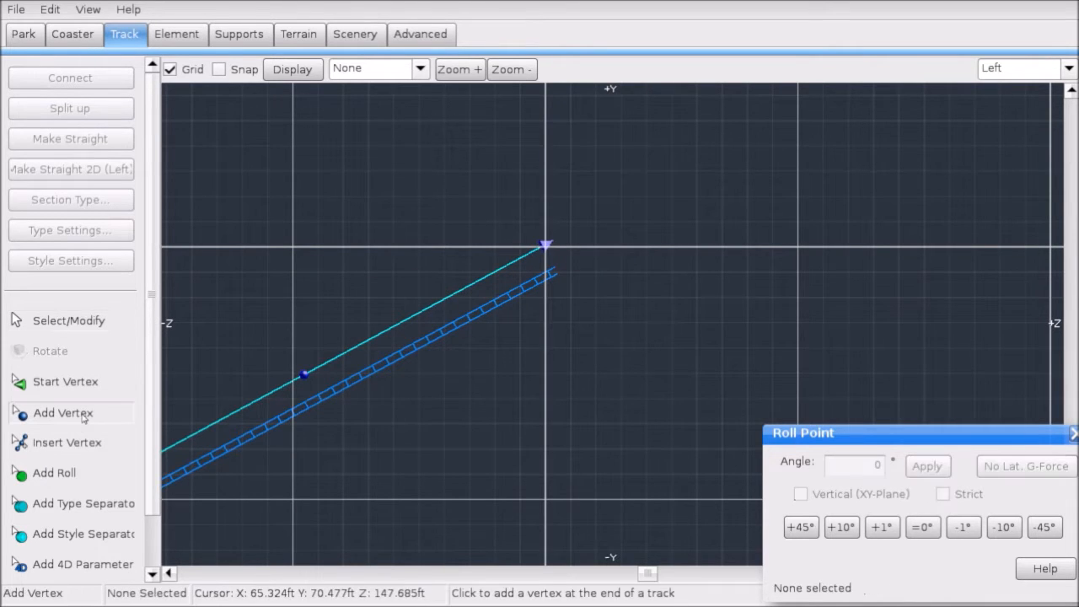
{"action": "left_click", "coordinate": [798, 248]}
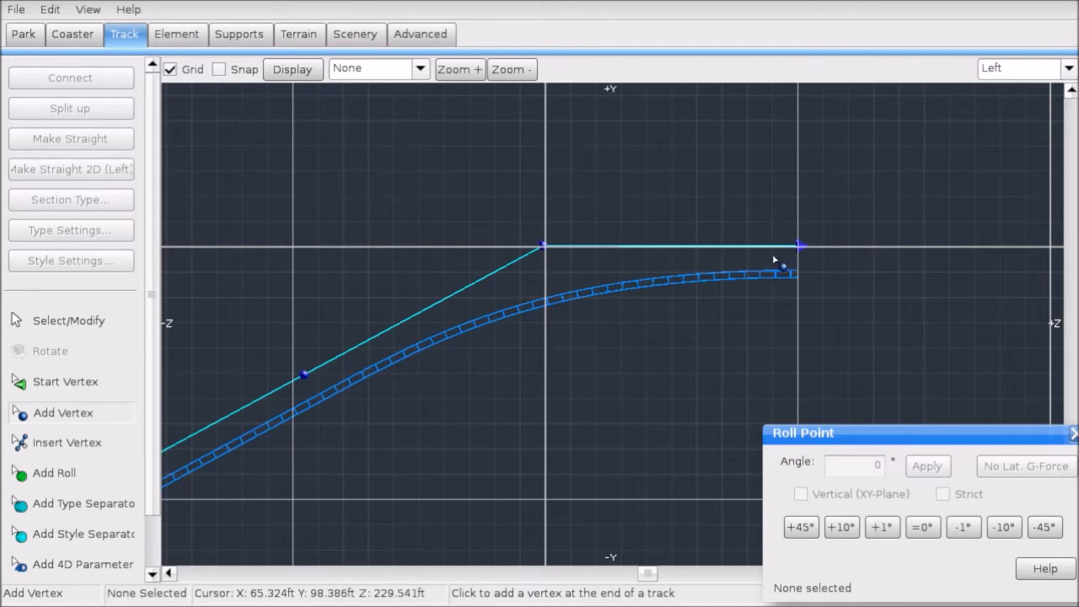
{"action": "right_click_drag", "start_coordinate": [776, 330], "coordinate": [556, 267]}
{"action": "scroll", "coordinate": [633, 298], "scroll_direction": "down", "scroll_amount": 3}
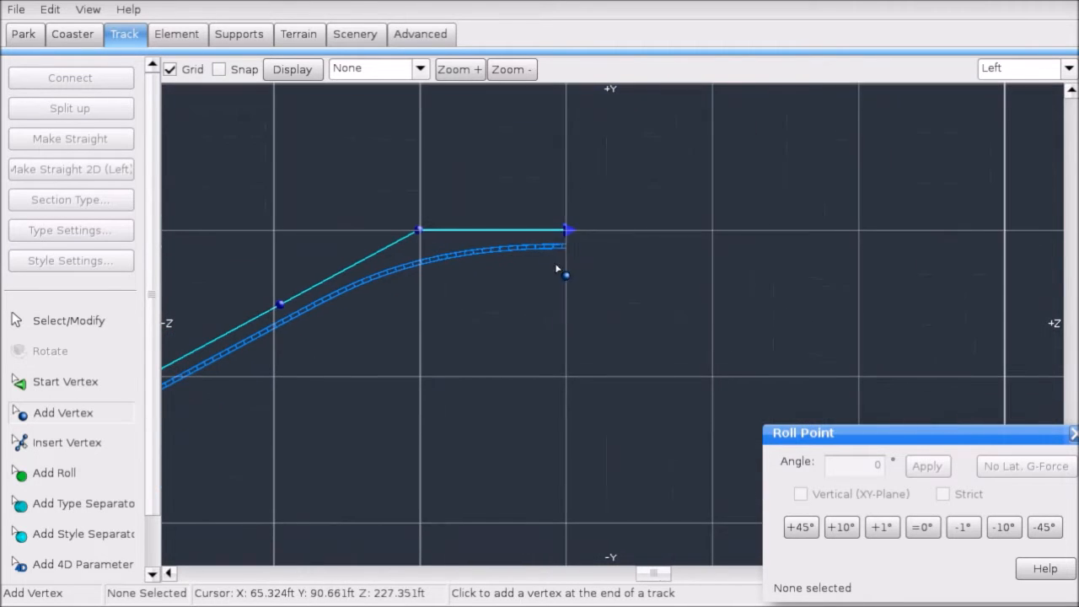
{"action": "left_click", "coordinate": [714, 376]}
{"action": "scroll", "coordinate": [545, 309], "scroll_direction": "down", "scroll_amount": 2}
{"action": "right_click_drag", "start_coordinate": [545, 309], "coordinate": [634, 273]}
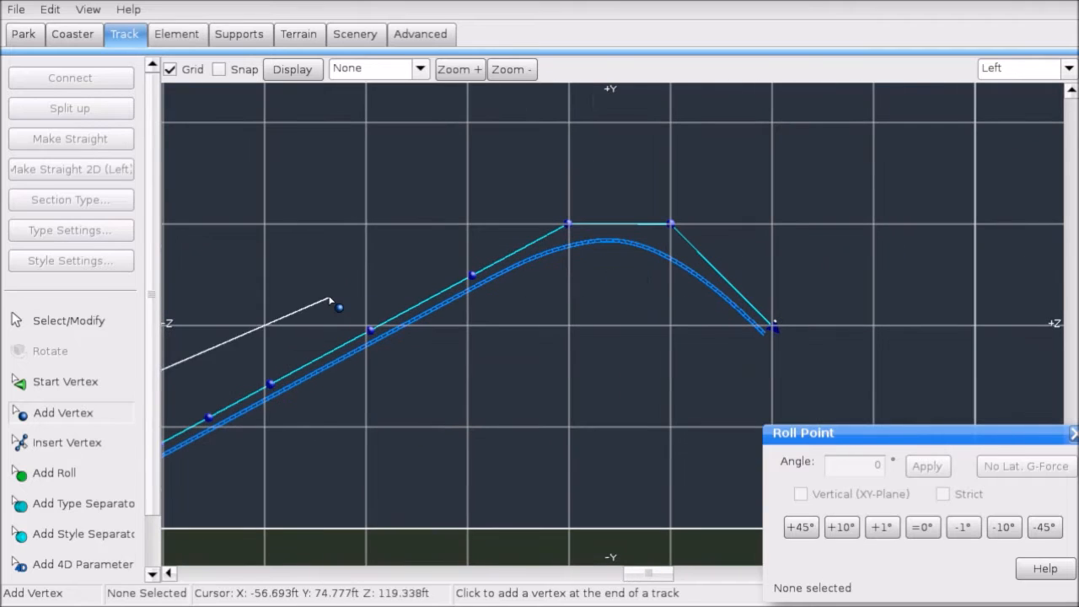
Step: Adjust the crest vertex and shift the drop's end vertex slightly left
{"action": "left_click", "coordinate": [118, 323]}
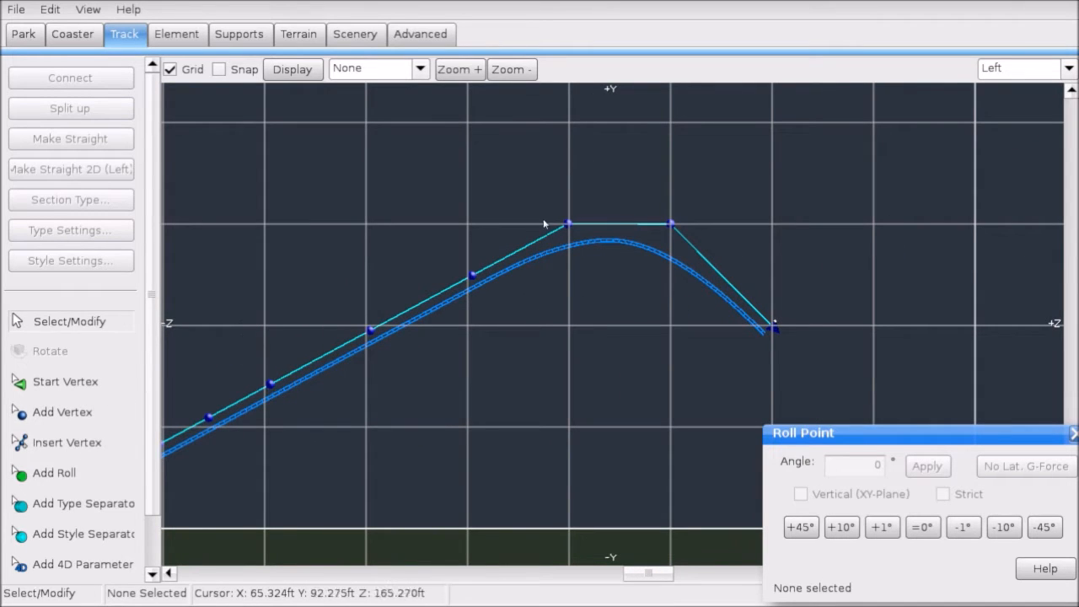
{"action": "left_click", "coordinate": [671, 222]}
{"action": "mouse_move", "coordinate": [692, 227]}
{"action": "left_mouse_down"}
{"action": "mouse_move", "coordinate": [708, 236]}
{"action": "mouse_move", "coordinate": [682, 245]}
{"action": "left_mouse_up"}
{"action": "scroll", "coordinate": [681, 246], "scroll_direction": "up", "scroll_amount": 2}
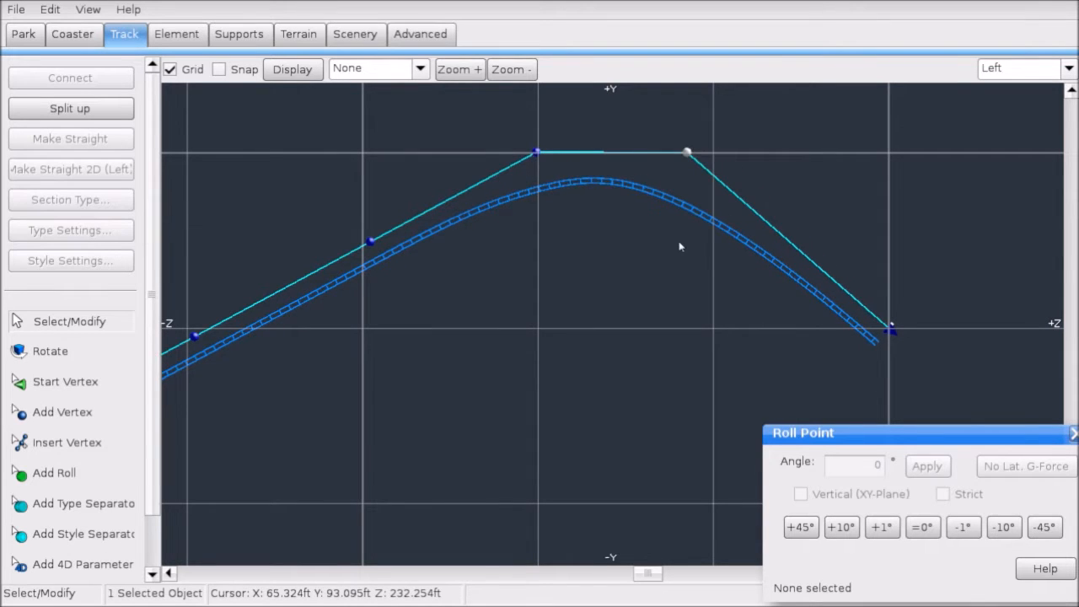
{"action": "left_click_drag", "start_coordinate": [892, 333], "coordinate": [837, 329]}
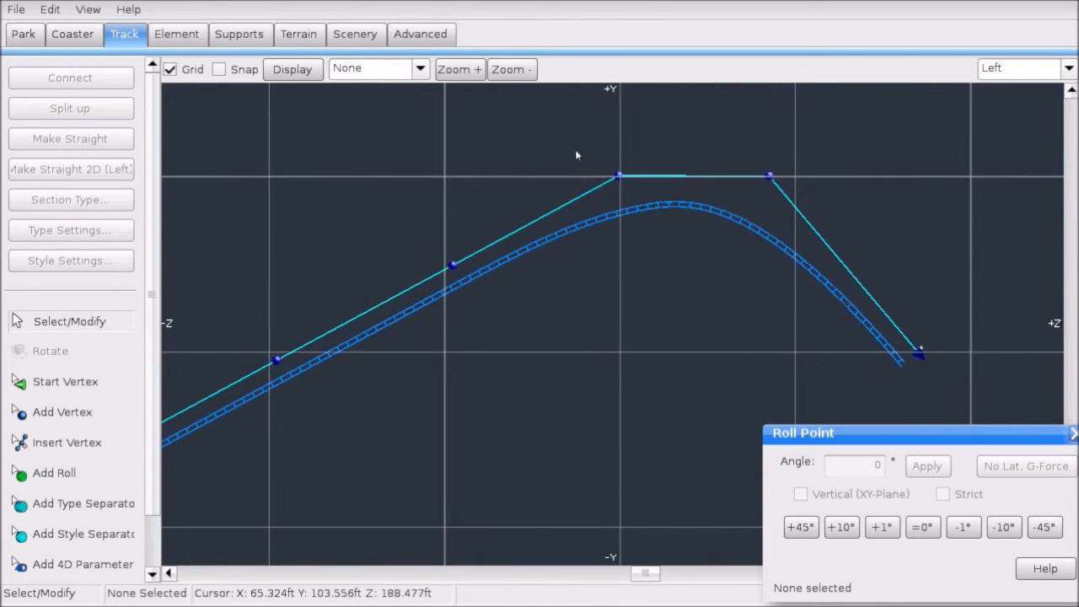
Step: Raise an upper lift-hill vertex and straighten the track up to the crest
{"action": "left_click_drag", "start_coordinate": [575, 149], "coordinate": [762, 186]}
{"action": "left_click", "coordinate": [837, 216]}
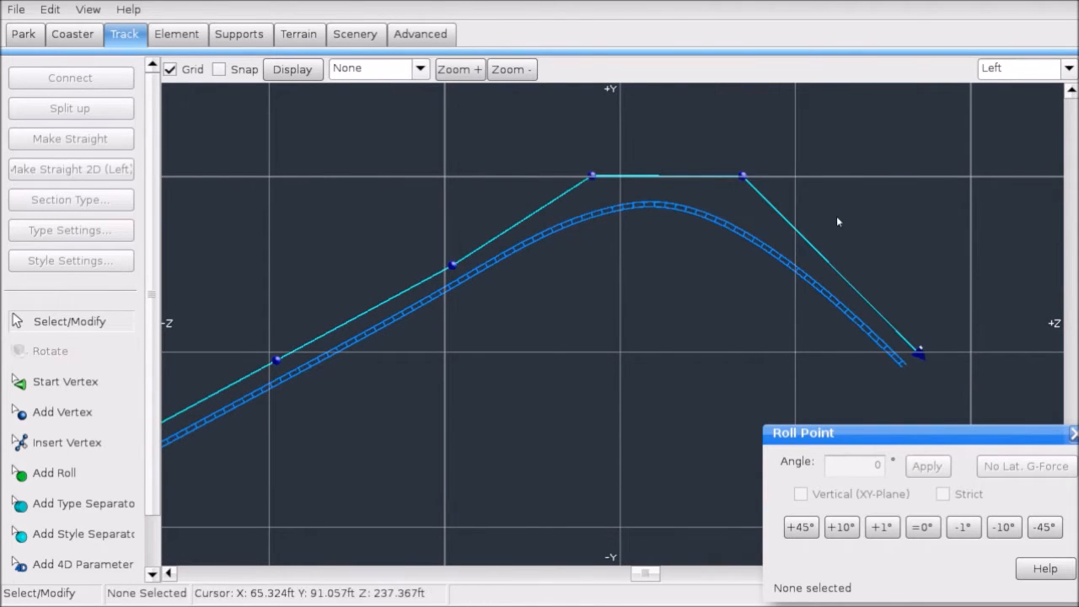
{"action": "scroll", "coordinate": [646, 278], "scroll_direction": "down", "scroll_amount": 3}
{"action": "right_click_drag", "start_coordinate": [637, 262], "coordinate": [710, 234]}
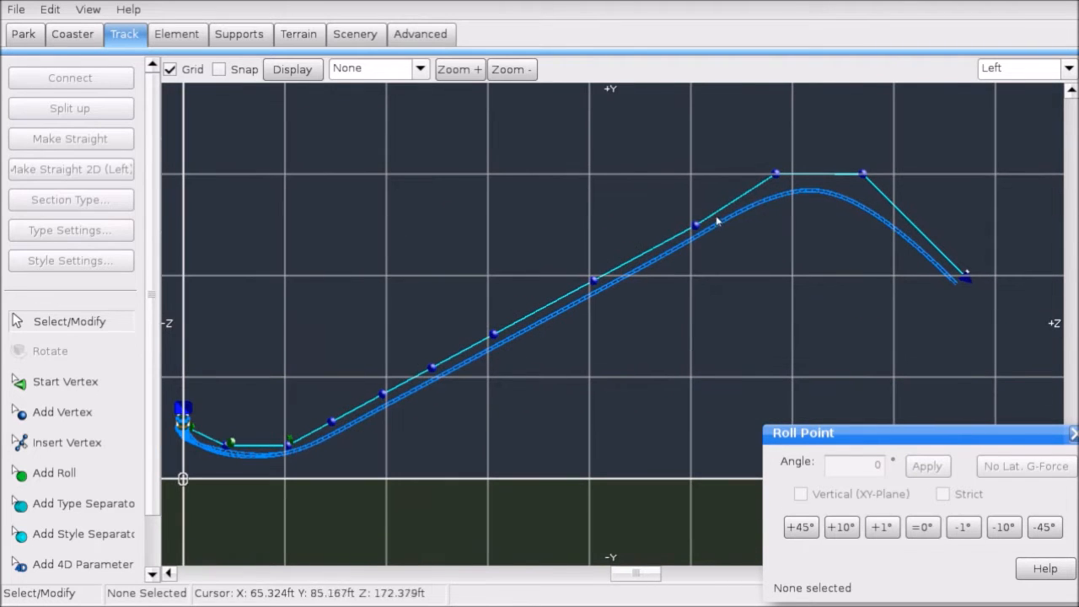
{"action": "left_click_drag", "start_coordinate": [697, 226], "coordinate": [714, 215]}
{"action": "left_click_drag", "start_coordinate": [807, 152], "coordinate": [176, 489]}
{"action": "left_click", "coordinate": [107, 135]}
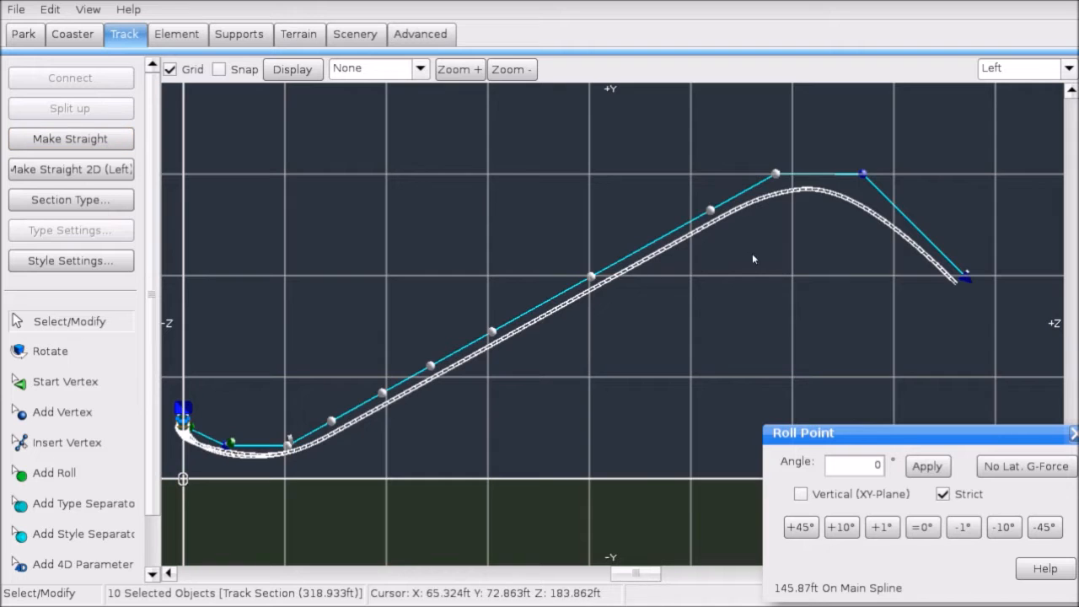
{"action": "right_click_drag", "start_coordinate": [931, 288], "coordinate": [668, 335]}
Step: Extend the first drop with three more vertices, ending in a level point near the ground
{"action": "left_click", "coordinate": [698, 327]}
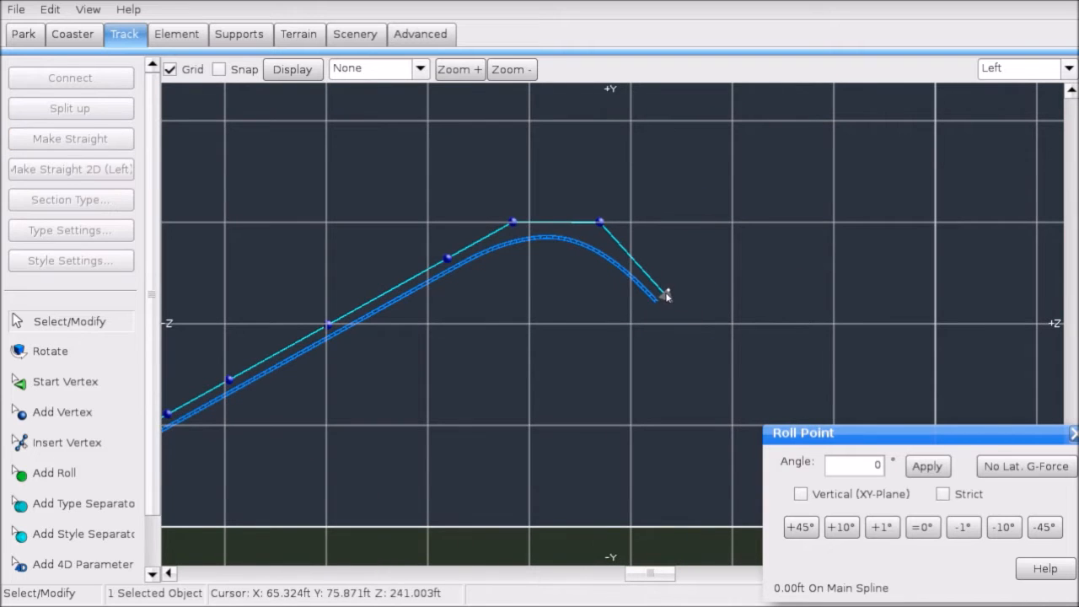
{"action": "scroll", "coordinate": [618, 314], "scroll_direction": "up", "scroll_amount": 5}
{"action": "scroll", "coordinate": [619, 313], "scroll_direction": "down", "scroll_amount": 3}
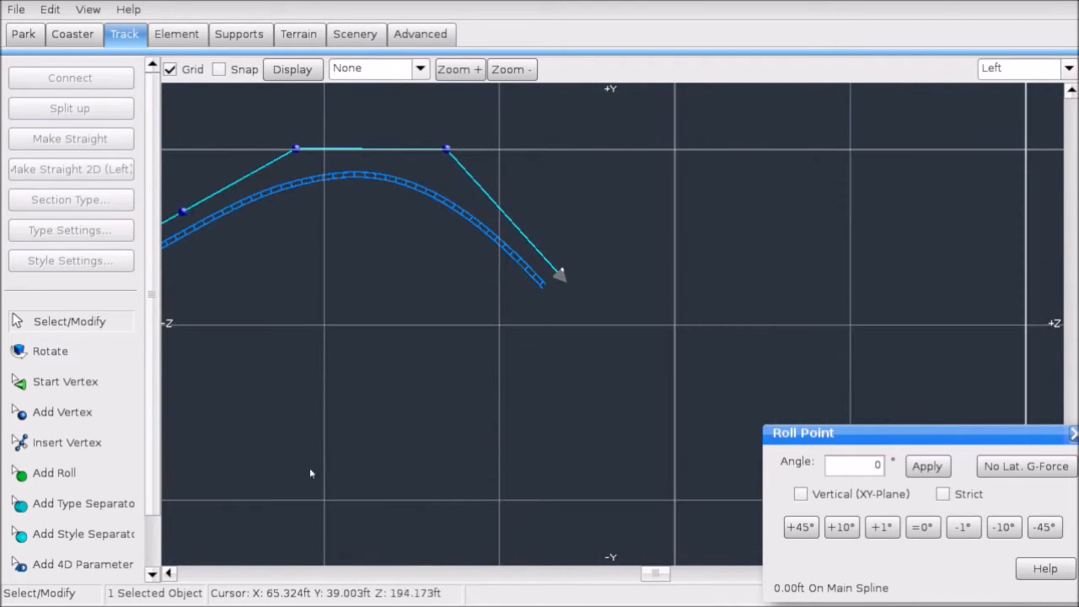
{"action": "left_click", "coordinate": [53, 410]}
{"action": "right_click_drag", "start_coordinate": [496, 453], "coordinate": [434, 368]}
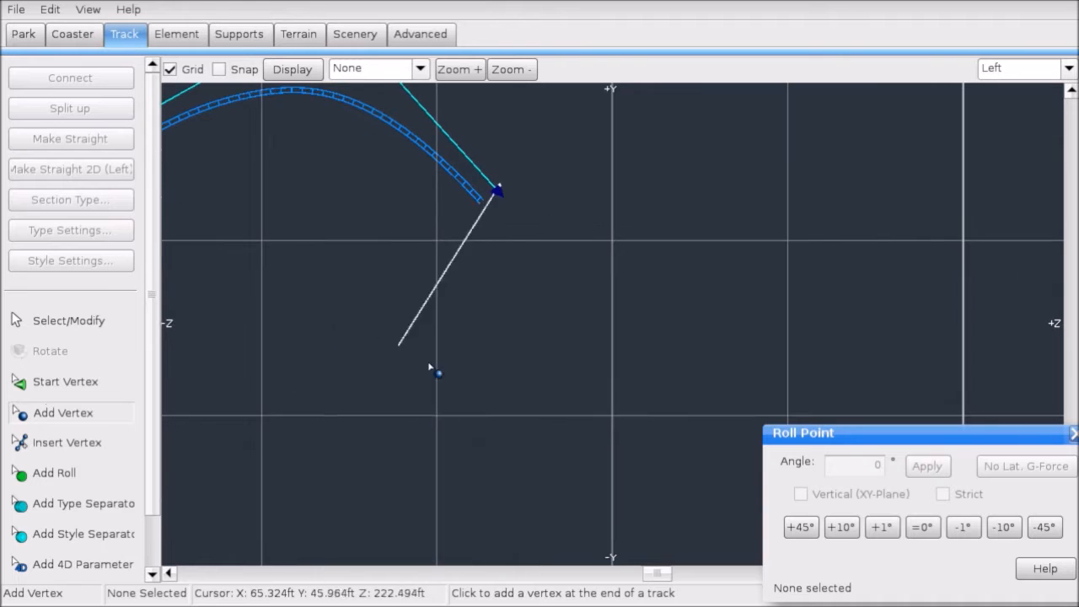
{"action": "left_click", "coordinate": [614, 417]}
{"action": "right_click_drag", "start_coordinate": [614, 417], "coordinate": [566, 336]}
{"action": "left_click", "coordinate": [675, 432]}
{"action": "right_click_drag", "start_coordinate": [675, 432], "coordinate": [559, 366]}
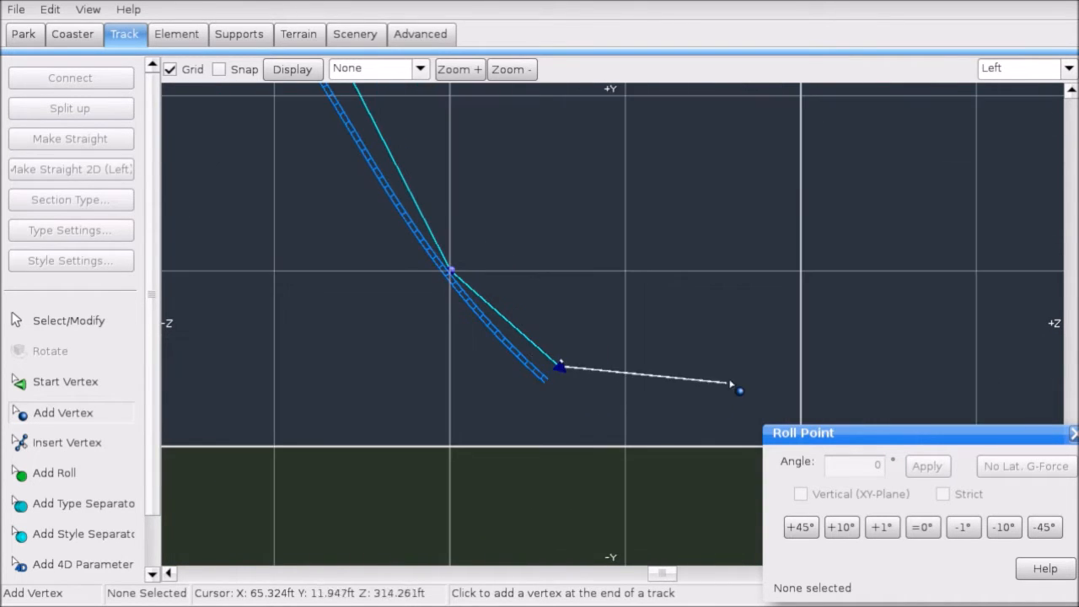
{"action": "left_click", "coordinate": [759, 369]}
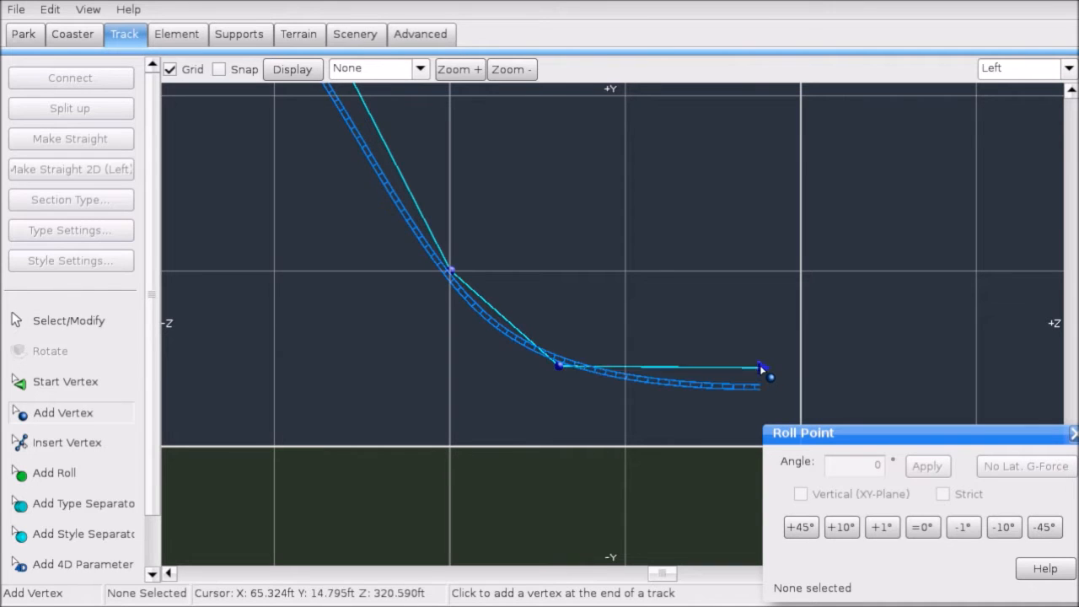
Step: Straighten the descending drop points in the side plane with Make Straight 2D (Left)
{"action": "left_click", "coordinate": [96, 321]}
{"action": "left_click_drag", "start_coordinate": [650, 378], "coordinate": [795, 376]}
{"action": "scroll", "coordinate": [563, 244], "scroll_direction": "down", "scroll_amount": 2}
{"action": "left_click", "coordinate": [563, 248]}
{"action": "scroll", "coordinate": [569, 253], "scroll_direction": "down", "scroll_amount": 2}
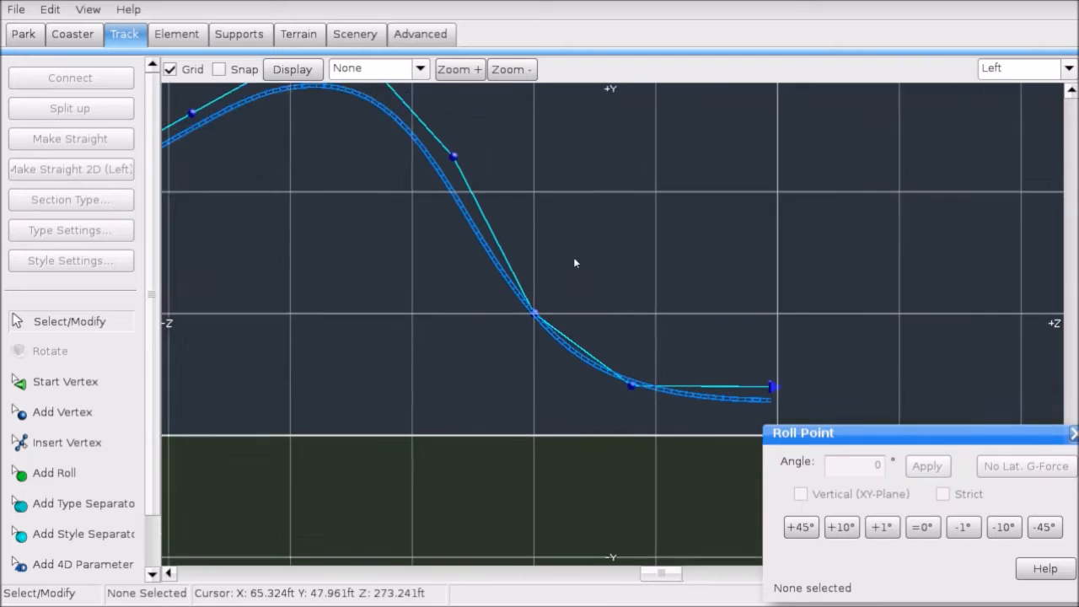
{"action": "left_click_drag", "start_coordinate": [529, 212], "coordinate": [632, 358]}
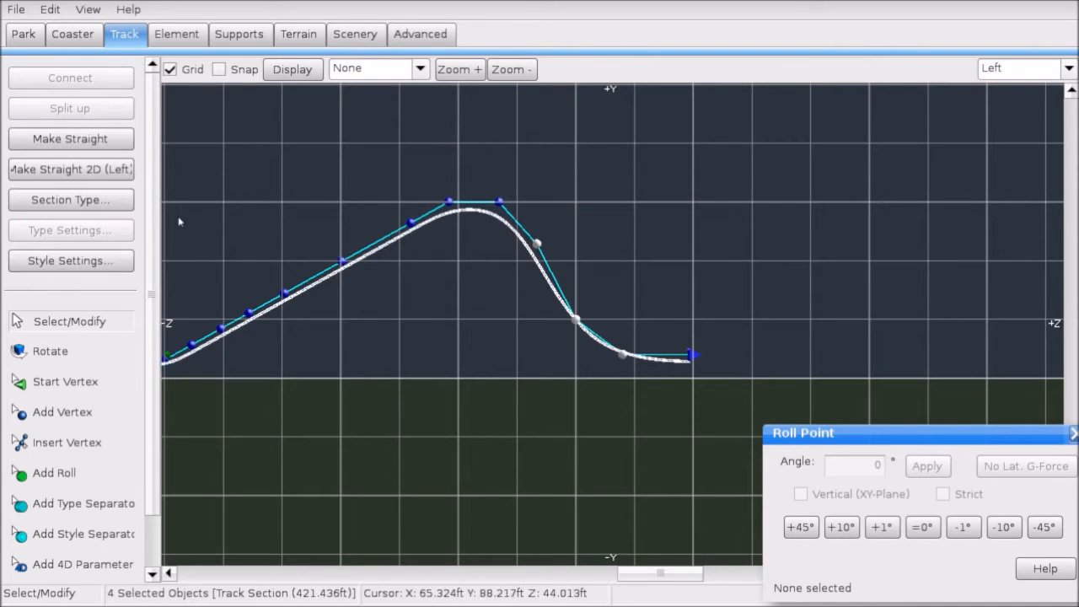
{"action": "left_click", "coordinate": [45, 171]}
Step: Add a style separator on the track, then bring up the File menu
{"action": "right_click", "coordinate": [492, 277]}
{"action": "left_click", "coordinate": [490, 283]}
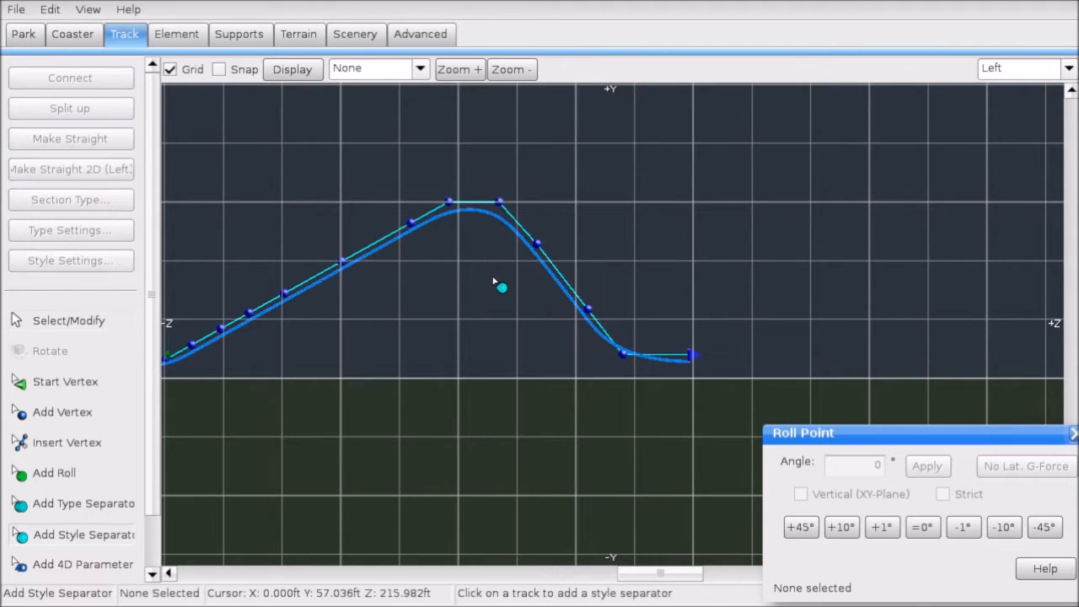
{"action": "left_click", "coordinate": [56, 328]}
{"action": "left_click", "coordinate": [16, 10]}
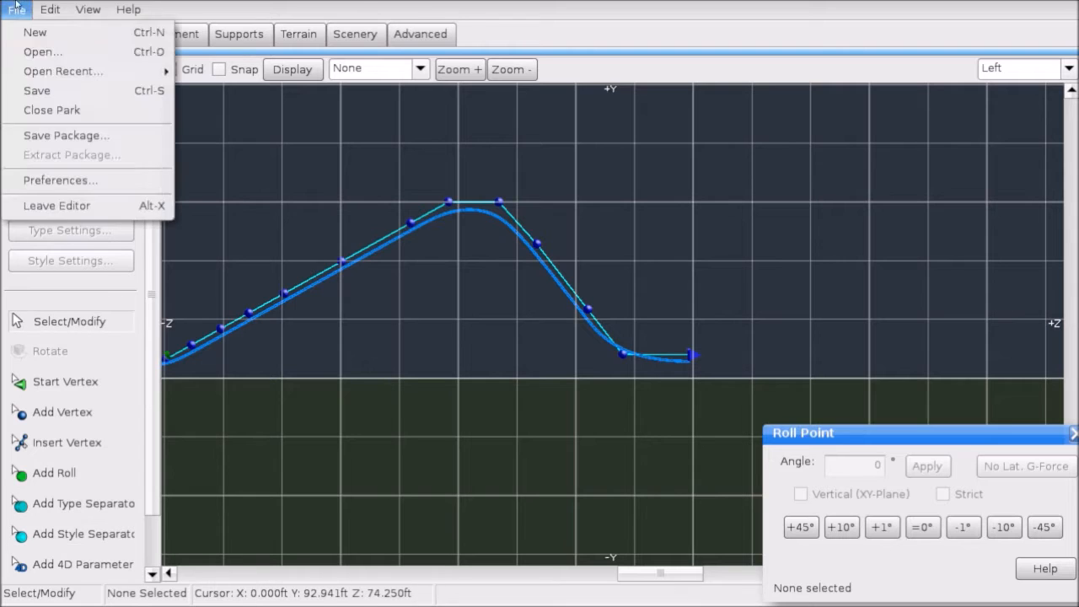
{"action": "left_click", "coordinate": [41, 90]}
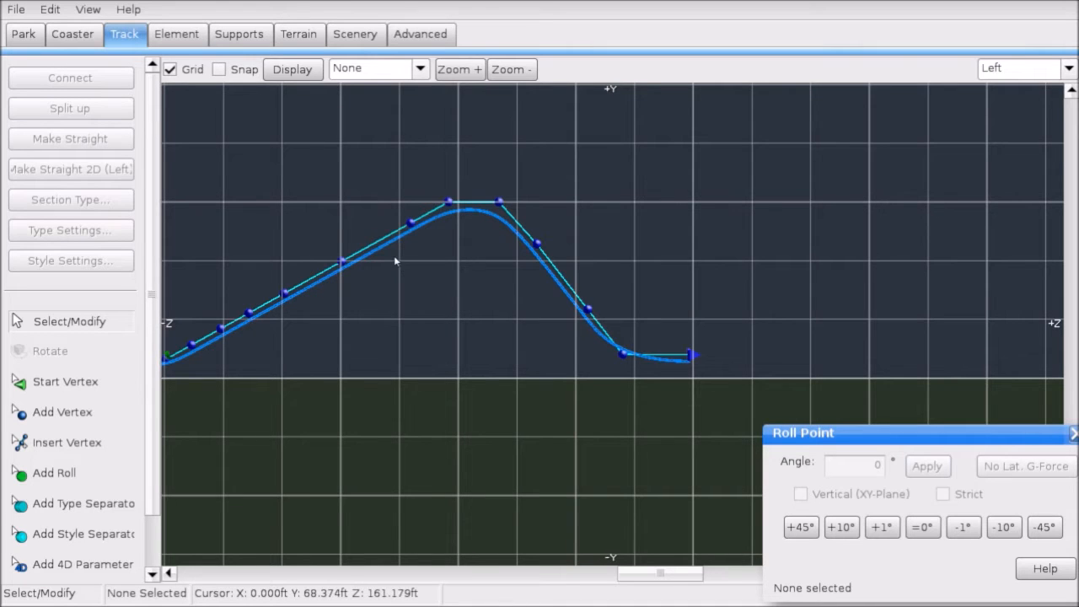
{"action": "scroll", "coordinate": [489, 212], "scroll_direction": "up", "scroll_amount": 5}
{"action": "right_click_drag", "start_coordinate": [455, 210], "coordinate": [828, 407]}
{"action": "scroll", "coordinate": [463, 239], "scroll_direction": "down", "scroll_amount": 3}
{"action": "right_click_drag", "start_coordinate": [463, 238], "coordinate": [311, 233]}
{"action": "scroll", "coordinate": [548, 251], "scroll_direction": "up", "scroll_amount": 3}
{"action": "scroll", "coordinate": [540, 239], "scroll_direction": "down", "scroll_amount": 3}
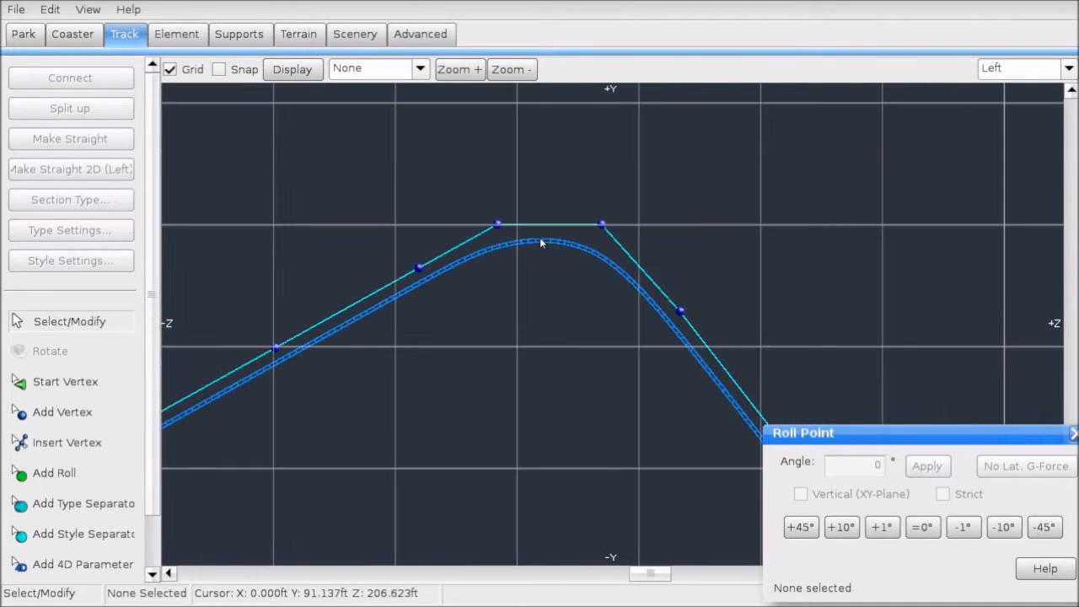
{"action": "scroll", "coordinate": [540, 237], "scroll_direction": "down", "scroll_amount": 3}
{"action": "scroll", "coordinate": [539, 334], "scroll_direction": "up", "scroll_amount": 3}
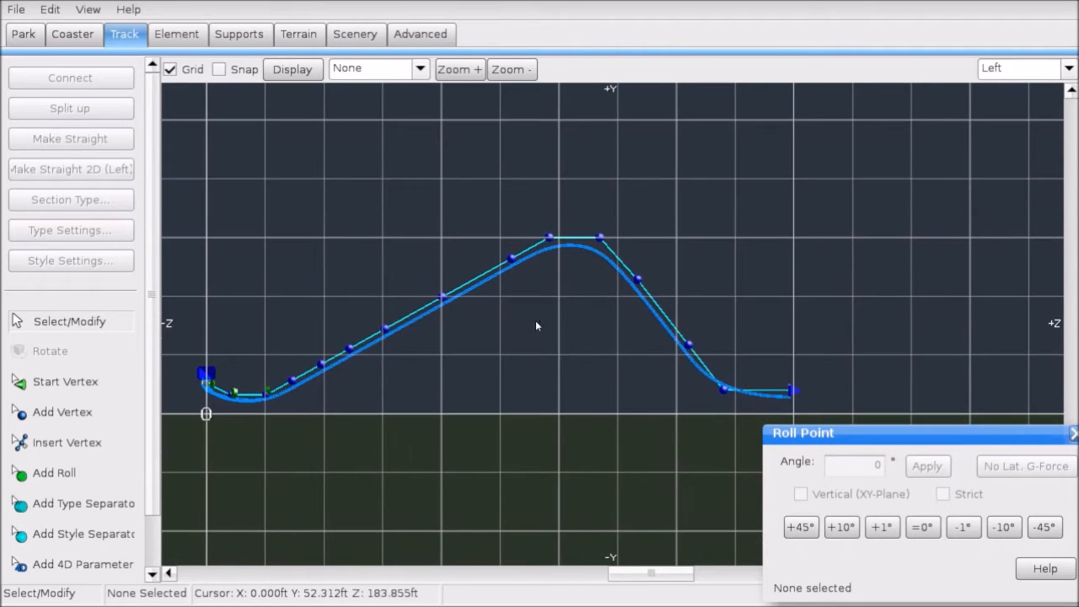
{"action": "left_click", "coordinate": [1069, 69]}
{"action": "left_click", "coordinate": [1007, 163]}
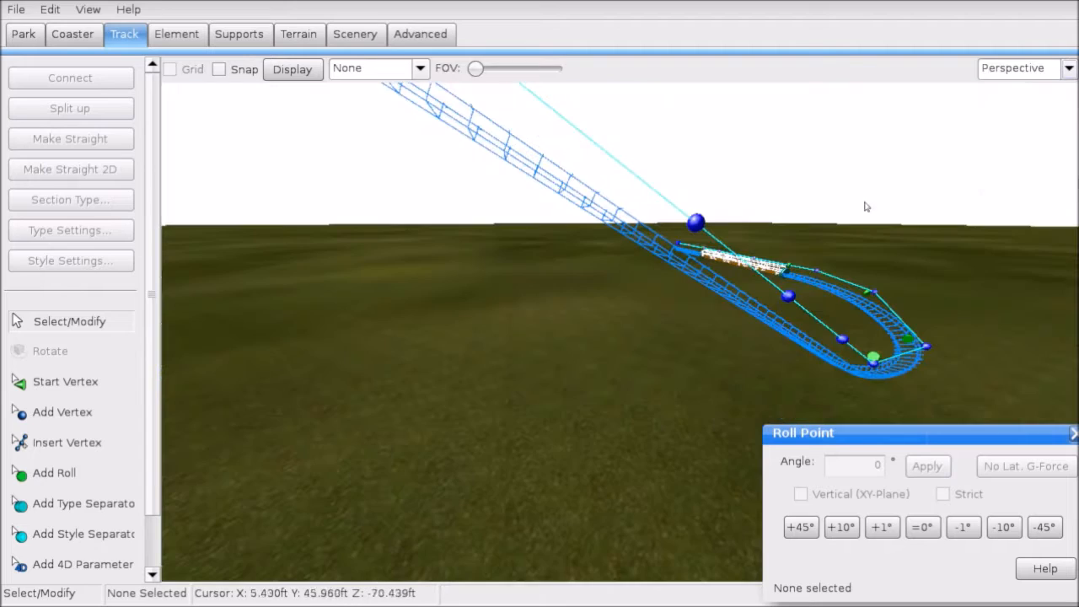
{"action": "right_click_drag", "start_coordinate": [539, 332], "coordinate": [905, 170]}
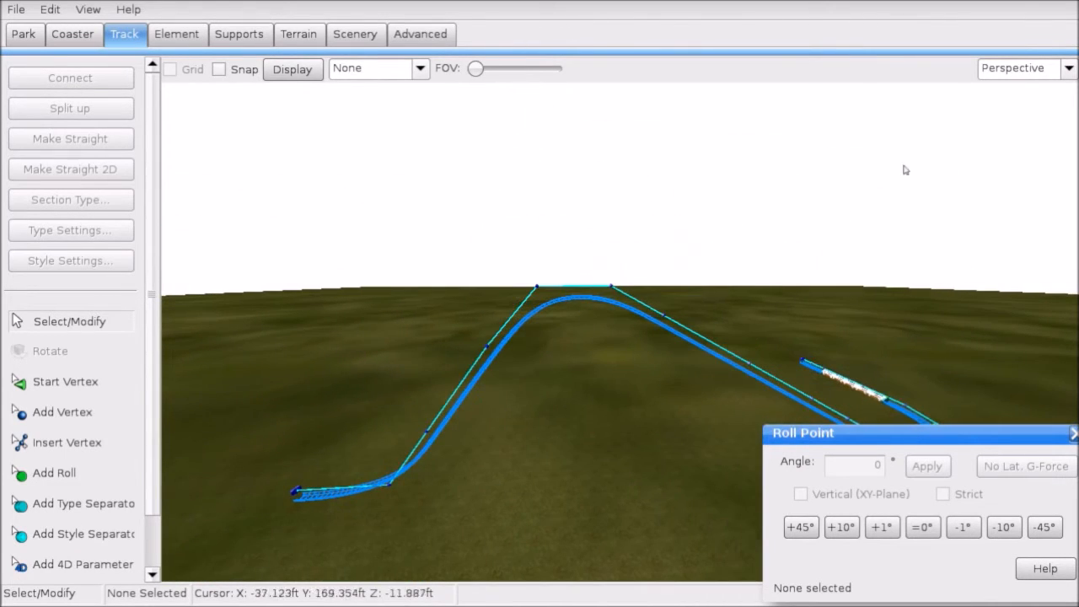
{"action": "left_click", "coordinate": [1025, 70]}
{"action": "left_click", "coordinate": [1004, 128]}
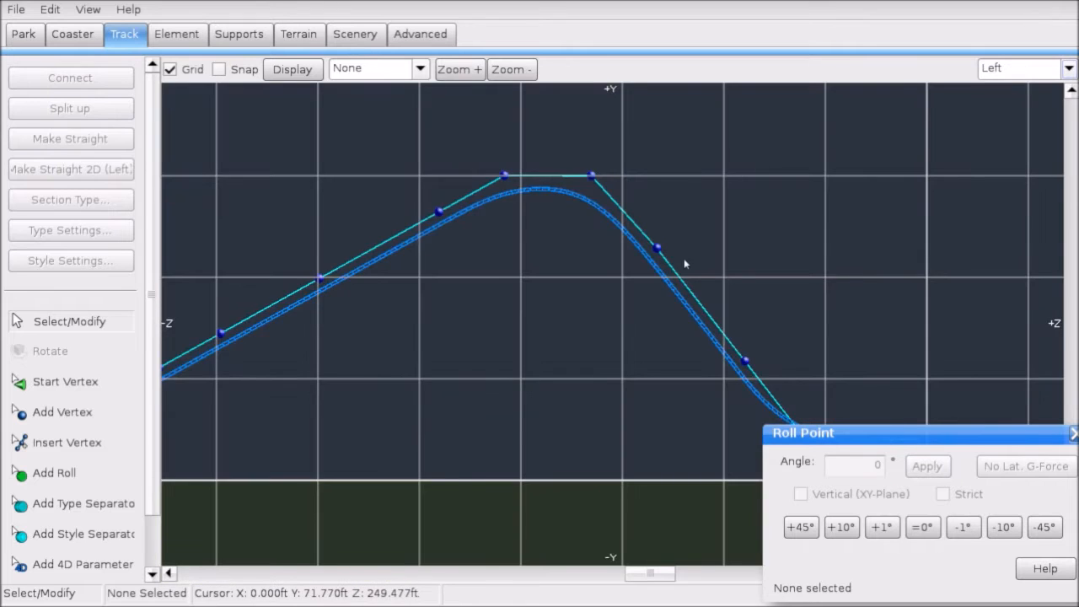
{"action": "left_click", "coordinate": [18, 6]}
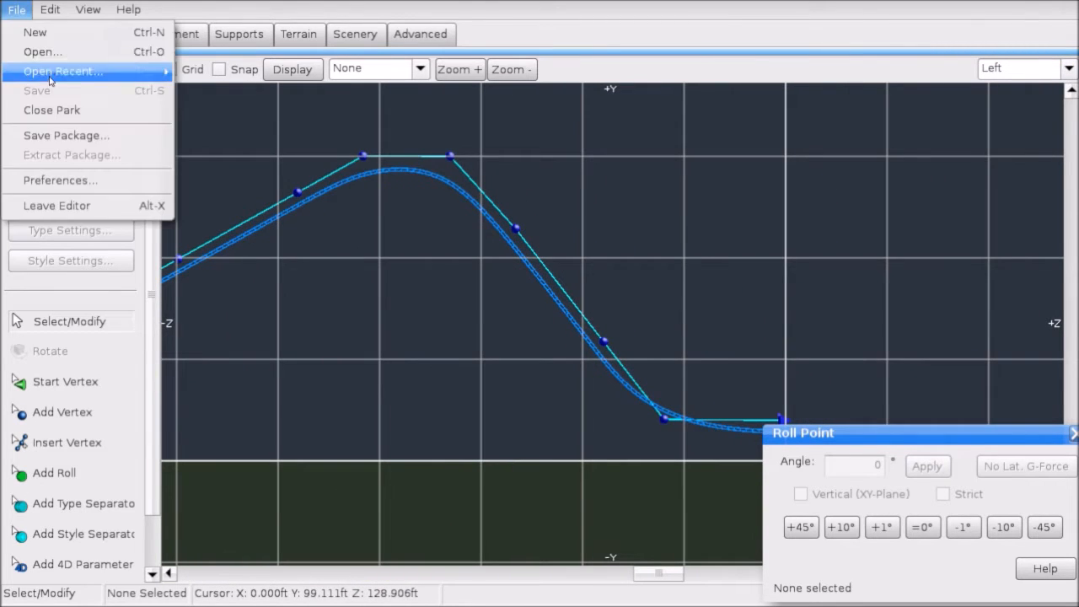
Step: Save the park and bring the foot of the lift hill into view
{"action": "left_click", "coordinate": [51, 70]}
{"action": "left_click", "coordinate": [508, 328]}
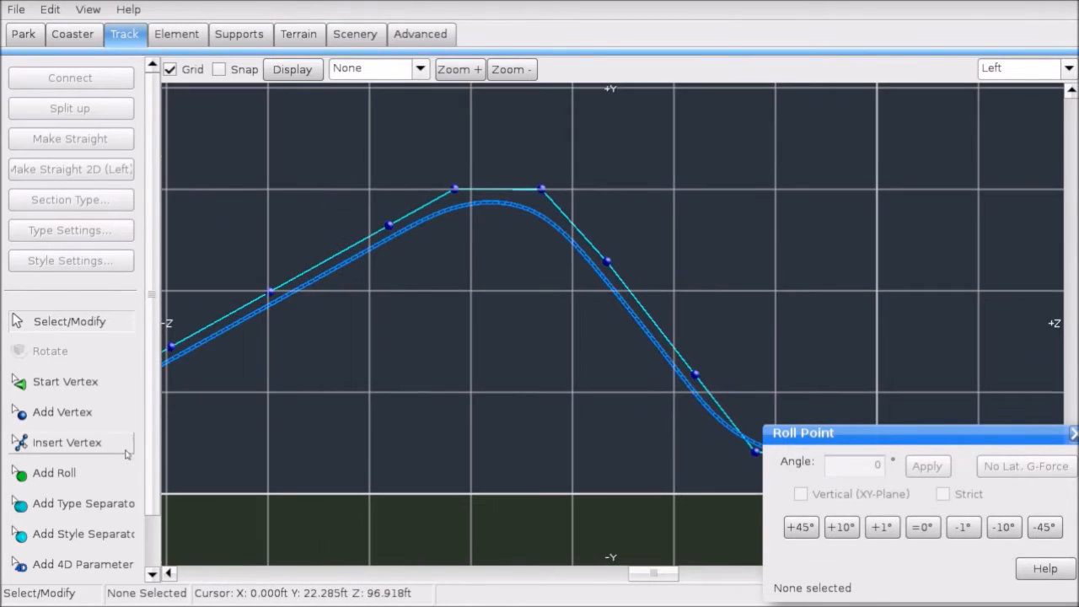
{"action": "left_click", "coordinate": [96, 507]}
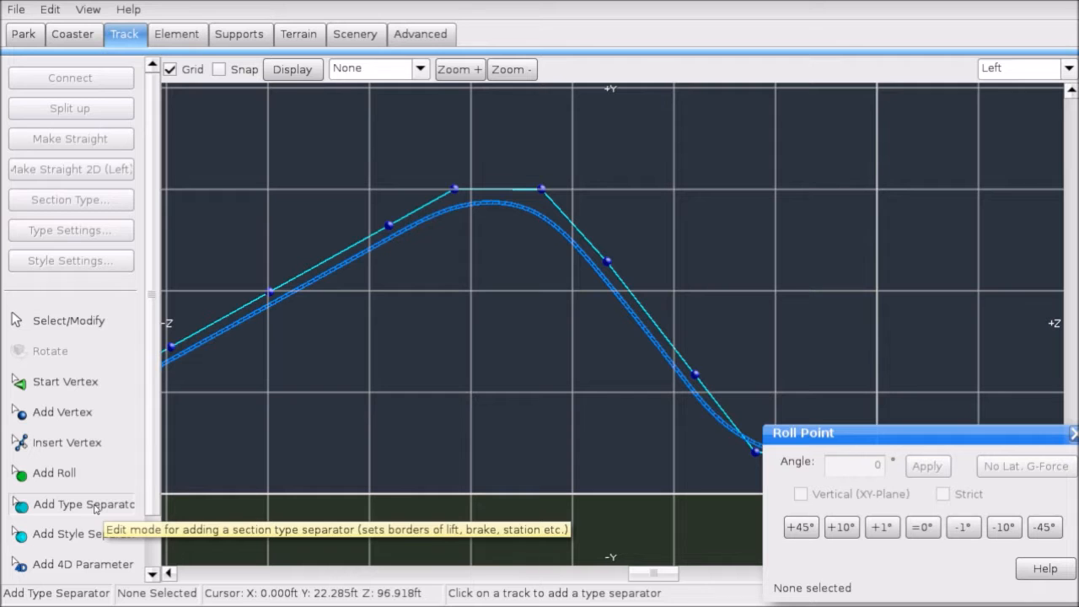
{"action": "right_click_drag", "start_coordinate": [171, 354], "coordinate": [523, 348]}
{"action": "scroll", "coordinate": [331, 412], "scroll_direction": "up", "scroll_amount": 4}
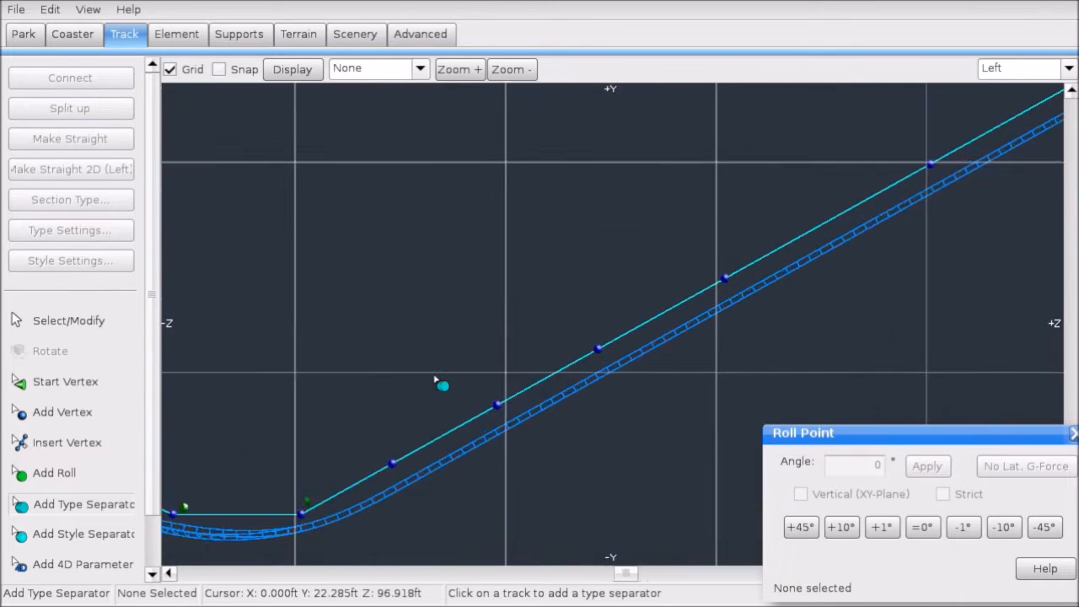
{"action": "right_click_drag", "start_coordinate": [380, 452], "coordinate": [520, 343]}
{"action": "scroll", "coordinate": [520, 346], "scroll_direction": "up", "scroll_amount": 3}
{"action": "right_click_drag", "start_coordinate": [398, 482], "coordinate": [549, 385]}
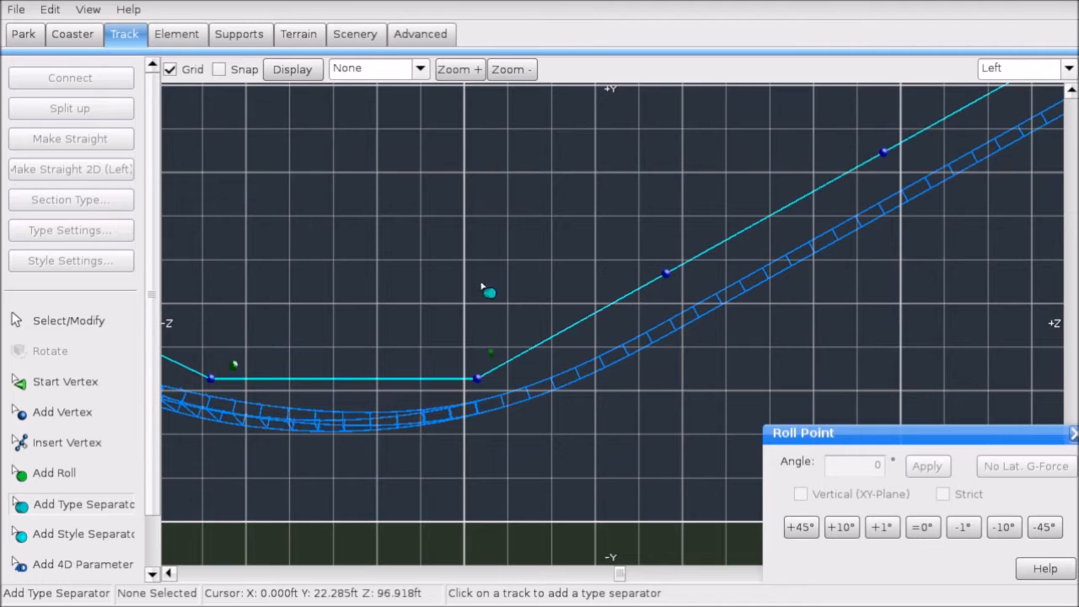
Step: Show speed combs and place a type separator where the lift climb begins
{"action": "left_click", "coordinate": [374, 74]}
{"action": "left_click", "coordinate": [362, 154]}
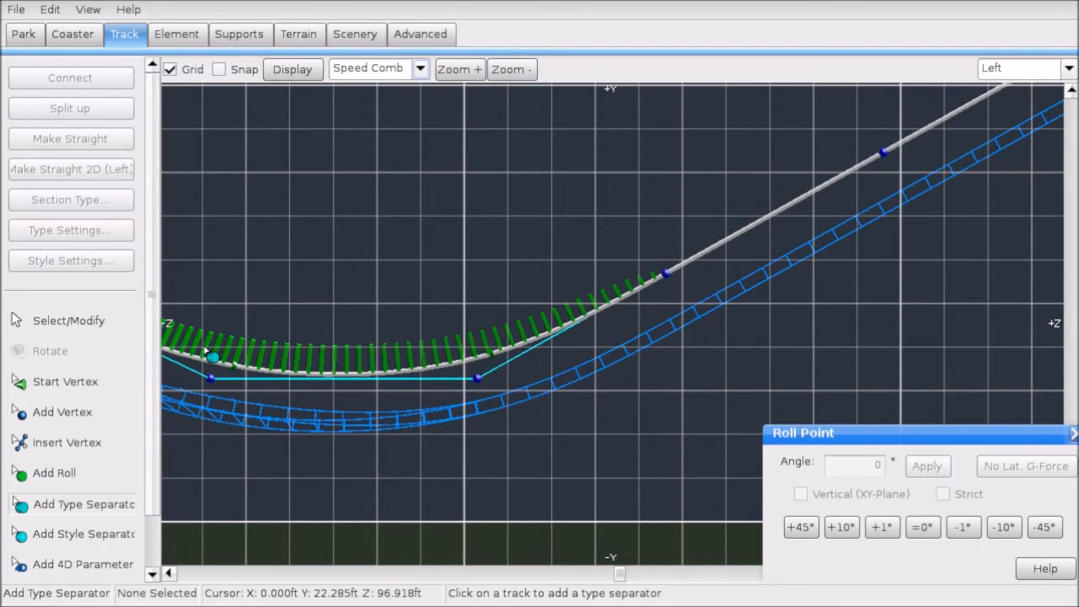
{"action": "left_click", "coordinate": [541, 400]}
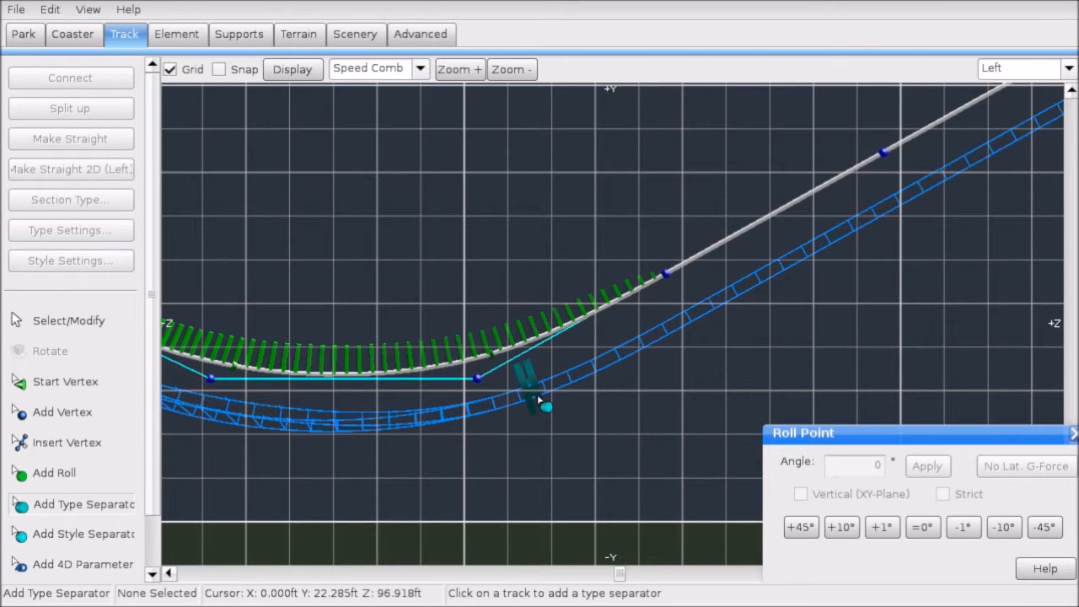
{"action": "left_click", "coordinate": [67, 321]}
{"action": "left_click", "coordinate": [524, 387]}
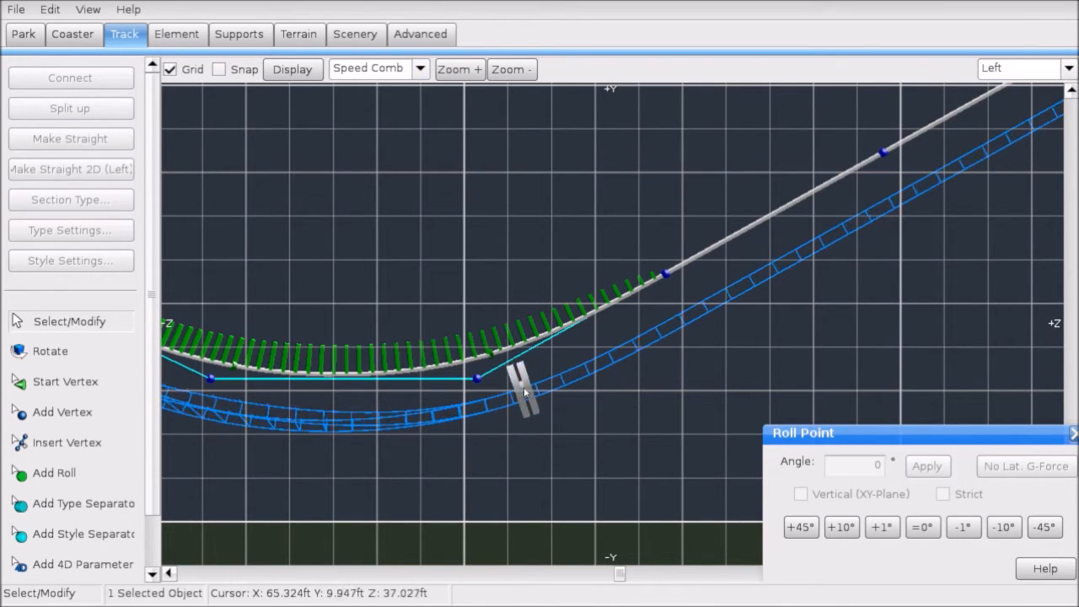
{"action": "left_click_drag", "start_coordinate": [530, 384], "coordinate": [526, 387]}
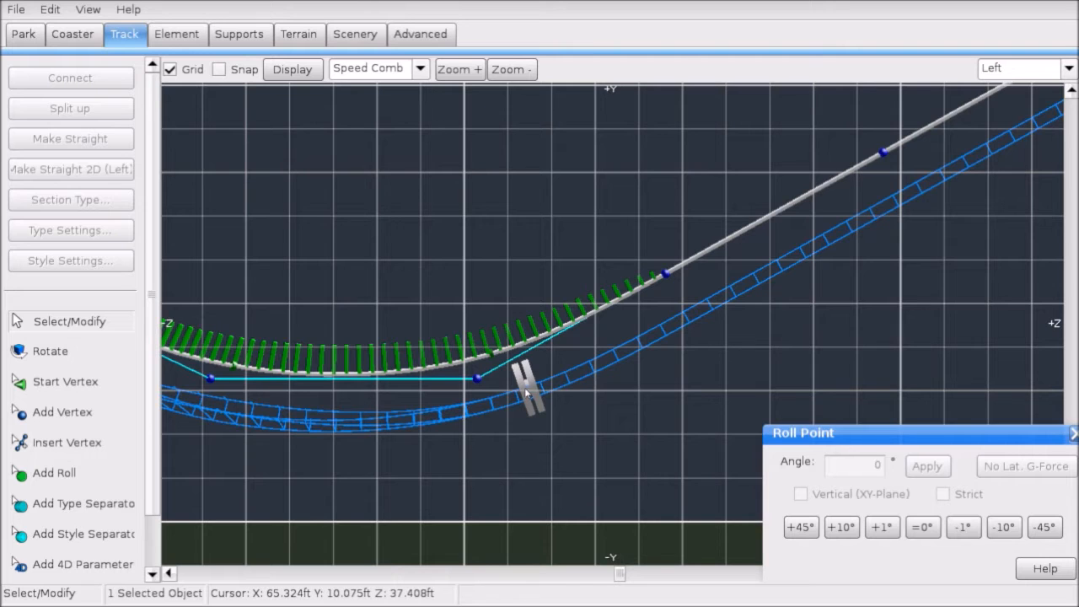
Step: Check the new separator, the track section after it and its roll point
{"action": "left_click", "coordinate": [495, 357]}
{"action": "left_click", "coordinate": [651, 438]}
{"action": "left_click", "coordinate": [540, 388]}
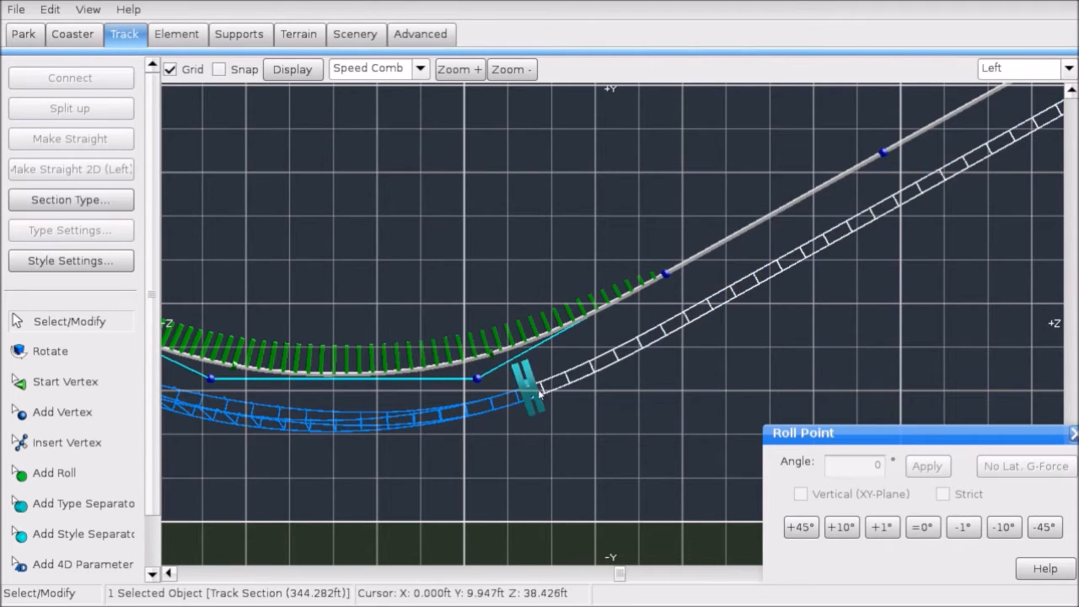
{"action": "left_click", "coordinate": [536, 387]}
{"action": "left_click", "coordinate": [502, 359]}
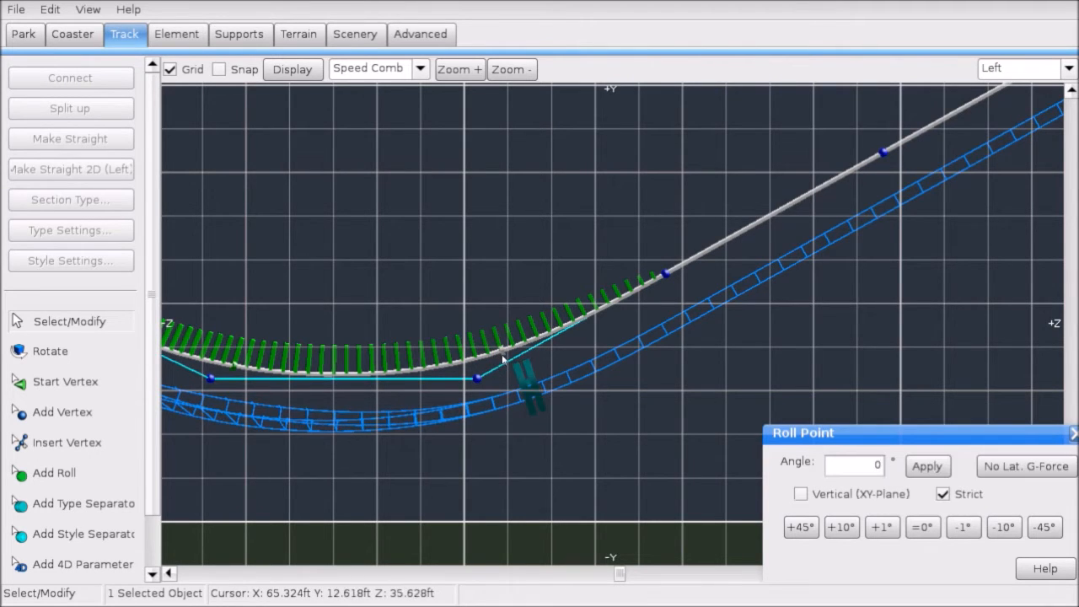
{"action": "left_click", "coordinate": [596, 426]}
Step: Center the view on the crest and turn off the speed comb overlay
{"action": "scroll", "coordinate": [692, 279], "scroll_direction": "down", "scroll_amount": 1}
{"action": "scroll", "coordinate": [692, 280], "scroll_direction": "down", "scroll_amount": 4}
{"action": "right_click_drag", "start_coordinate": [753, 236], "coordinate": [565, 338]}
{"action": "right_click_drag", "start_coordinate": [751, 224], "coordinate": [544, 314]}
{"action": "right_click_drag", "start_coordinate": [719, 240], "coordinate": [544, 315]}
{"action": "scroll", "coordinate": [544, 315], "scroll_direction": "up", "scroll_amount": 3}
{"action": "left_click", "coordinate": [420, 70]}
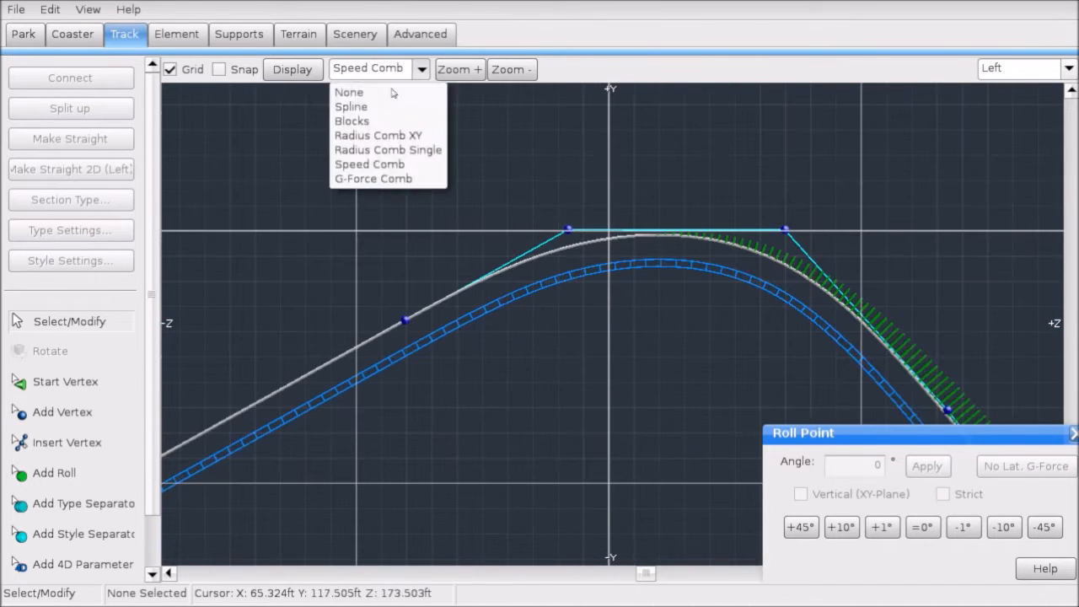
{"action": "left_click", "coordinate": [390, 93]}
{"action": "right_click_drag", "start_coordinate": [615, 198], "coordinate": [563, 202]}
{"action": "left_click", "coordinate": [95, 504]}
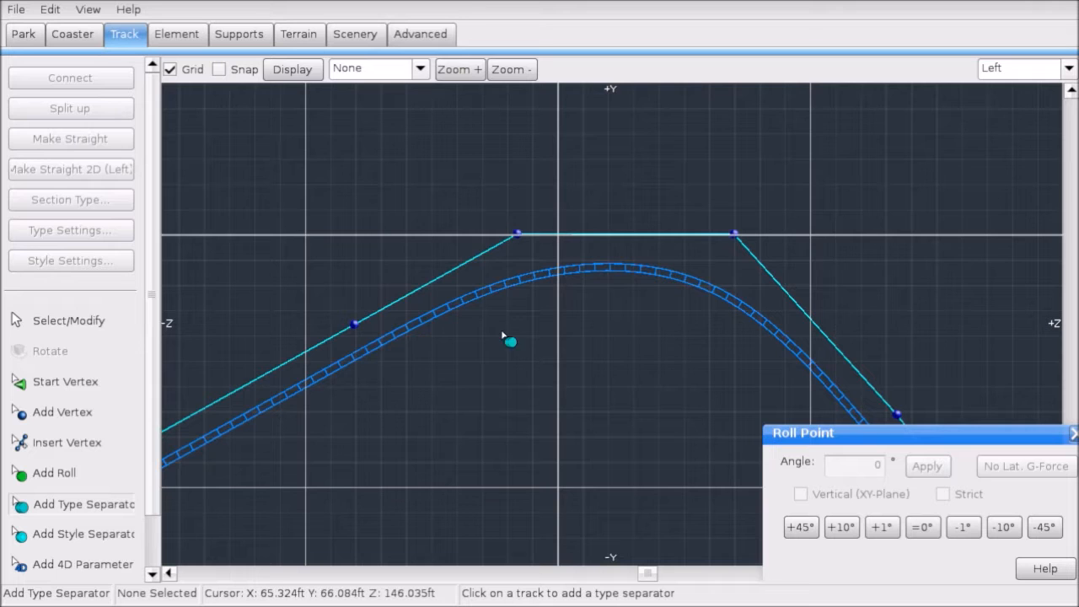
Step: Place a second type separator just past the crest
{"action": "left_click", "coordinate": [710, 293]}
{"action": "left_click", "coordinate": [81, 323]}
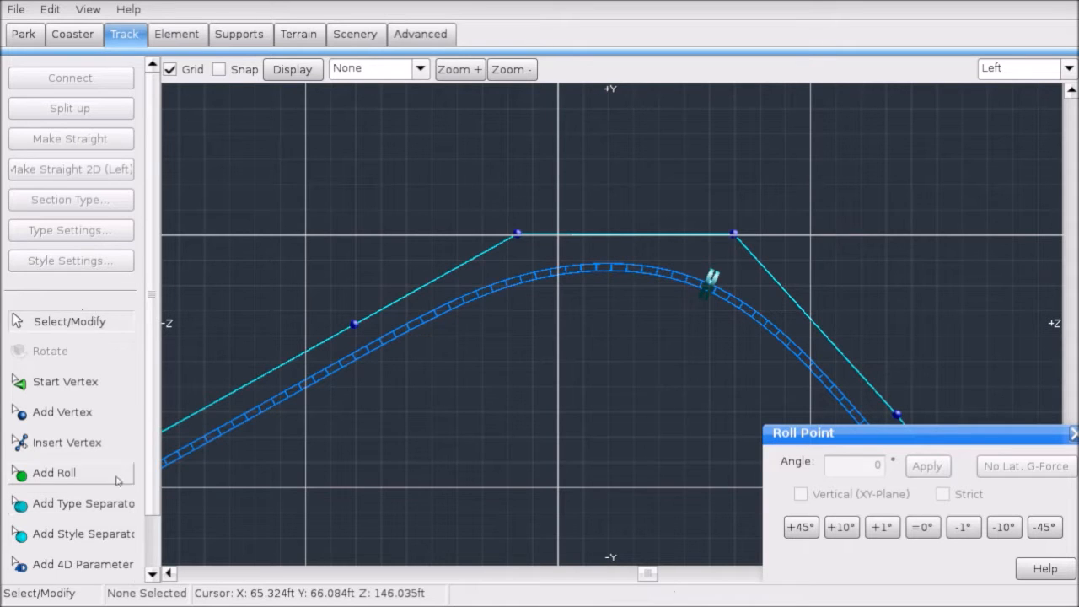
{"action": "left_click", "coordinate": [709, 289]}
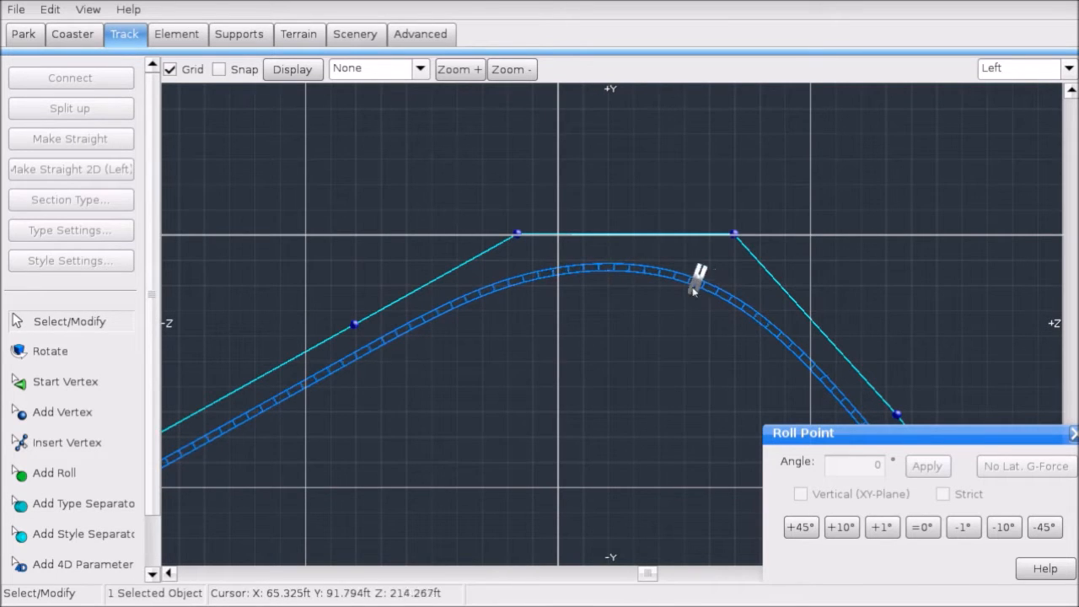
Step: Make the 200.453 ft hill section a Lift and open its Type Settings
{"action": "scroll", "coordinate": [708, 290], "scroll_direction": "down", "scroll_amount": 5}
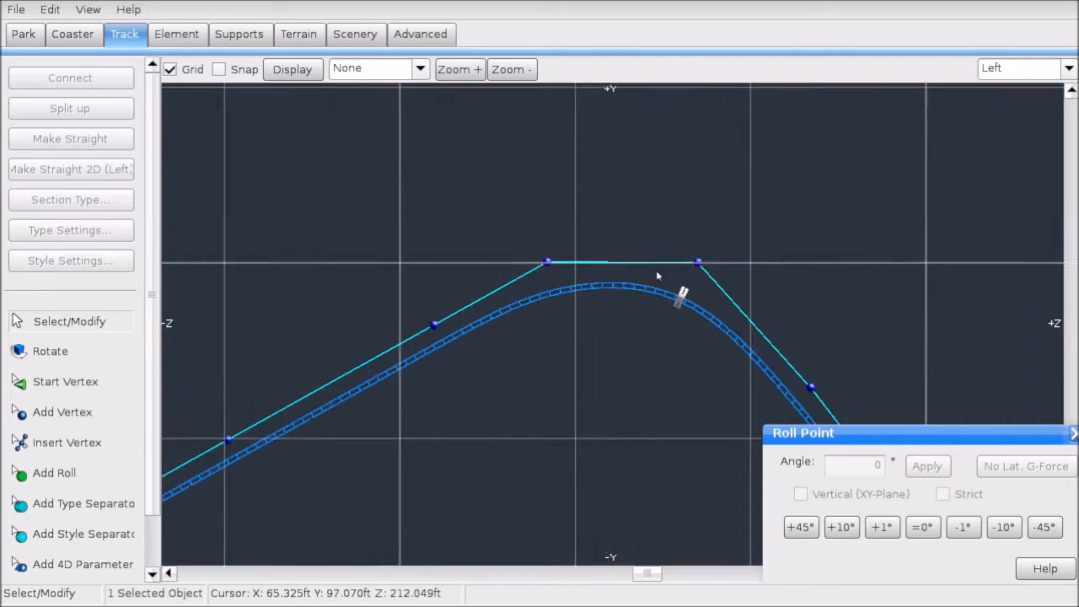
{"action": "left_click", "coordinate": [559, 289]}
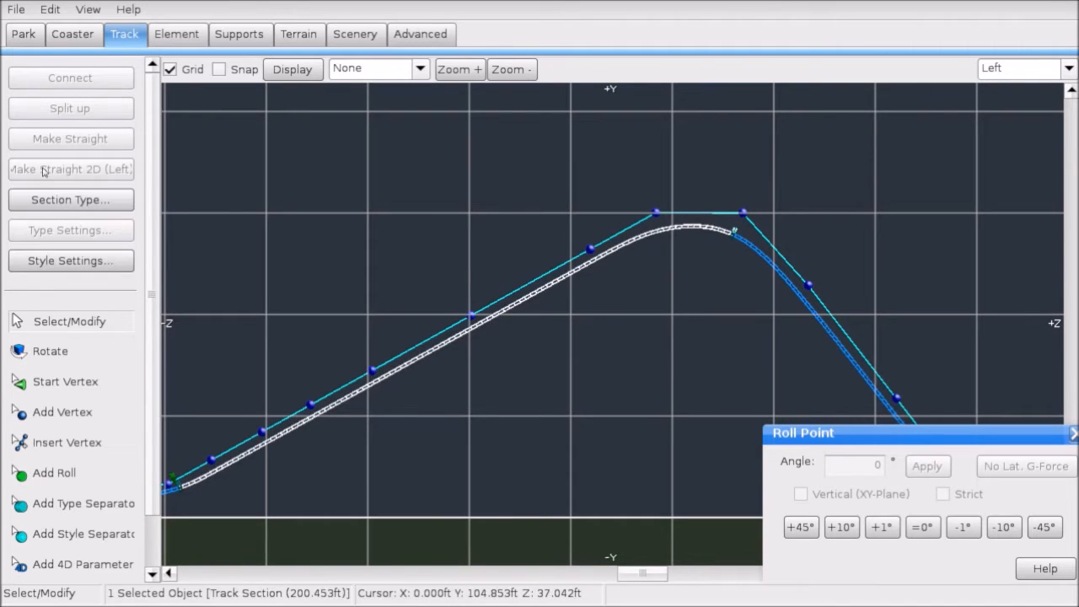
{"action": "left_click", "coordinate": [70, 200]}
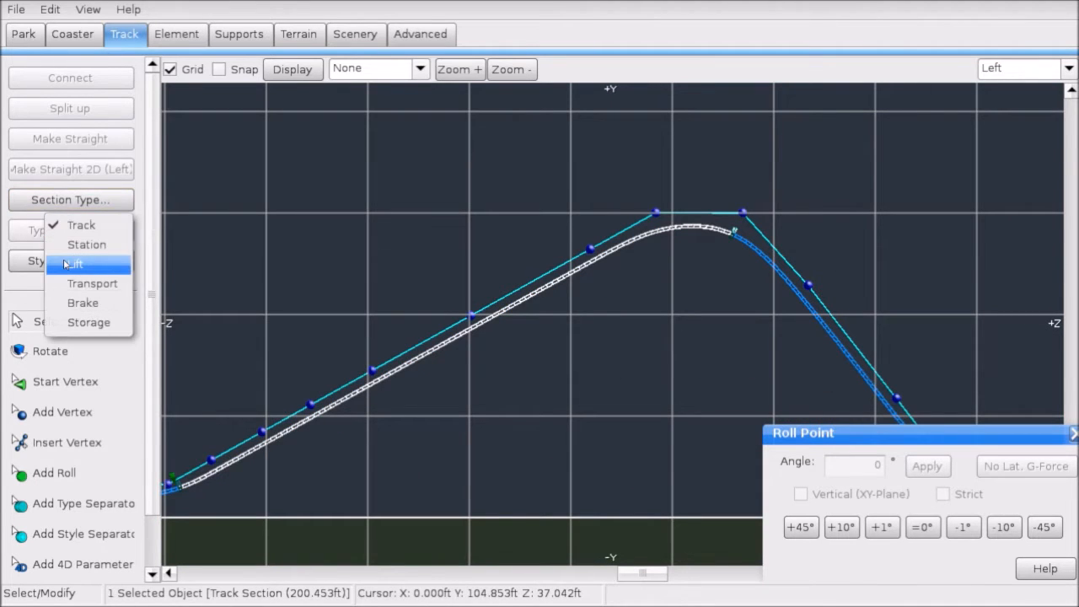
{"action": "left_click", "coordinate": [66, 265]}
{"action": "left_click", "coordinate": [78, 232]}
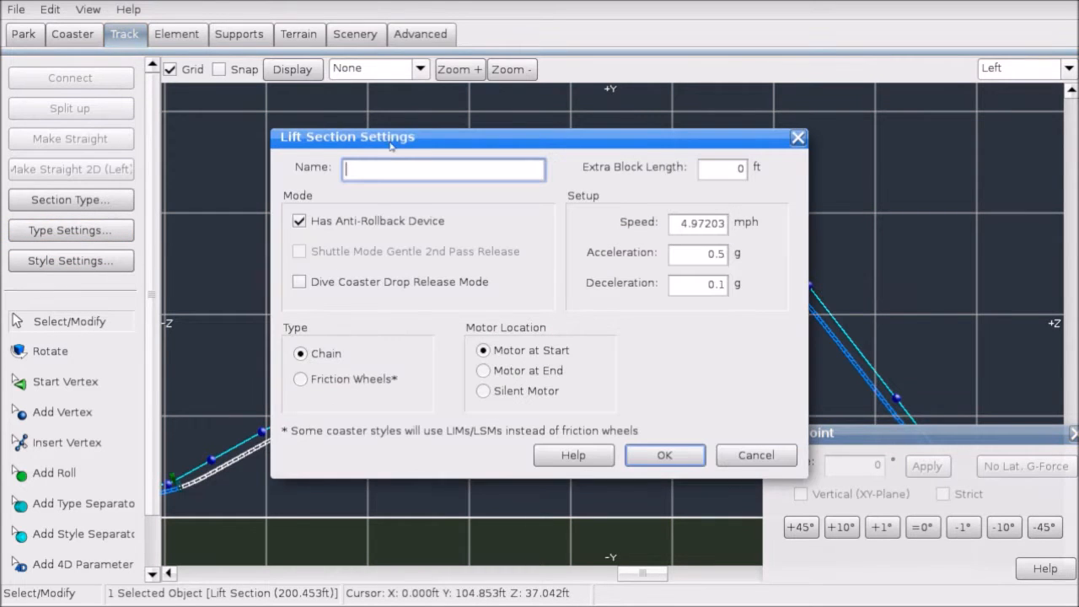
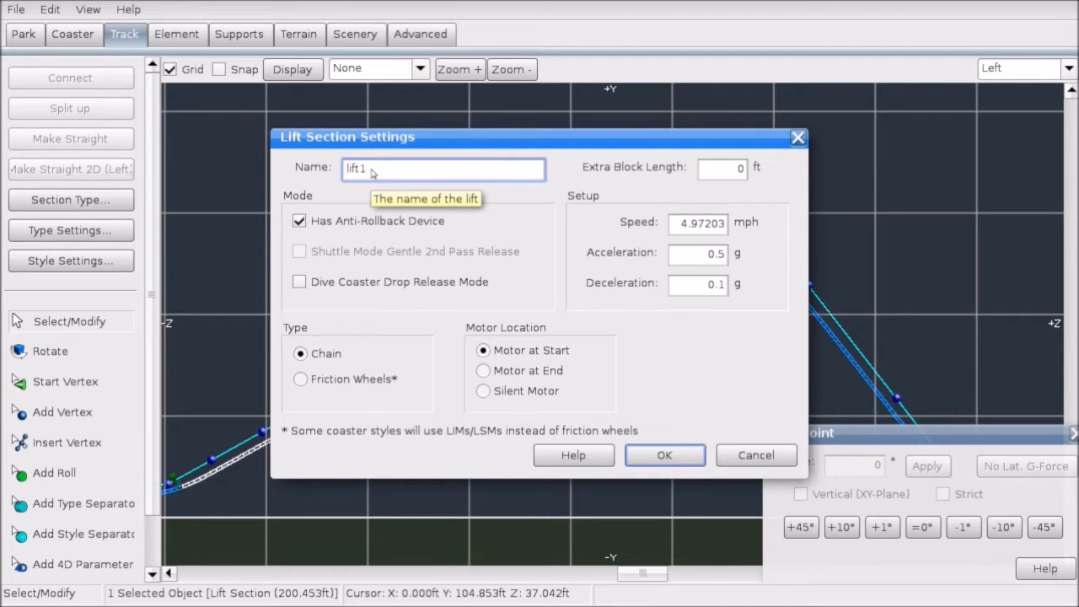
Step: Set the lift chain to 8 mph and 0.1 g acceleration, with the motor left at Start
{"action": "left_click", "coordinate": [675, 229]}
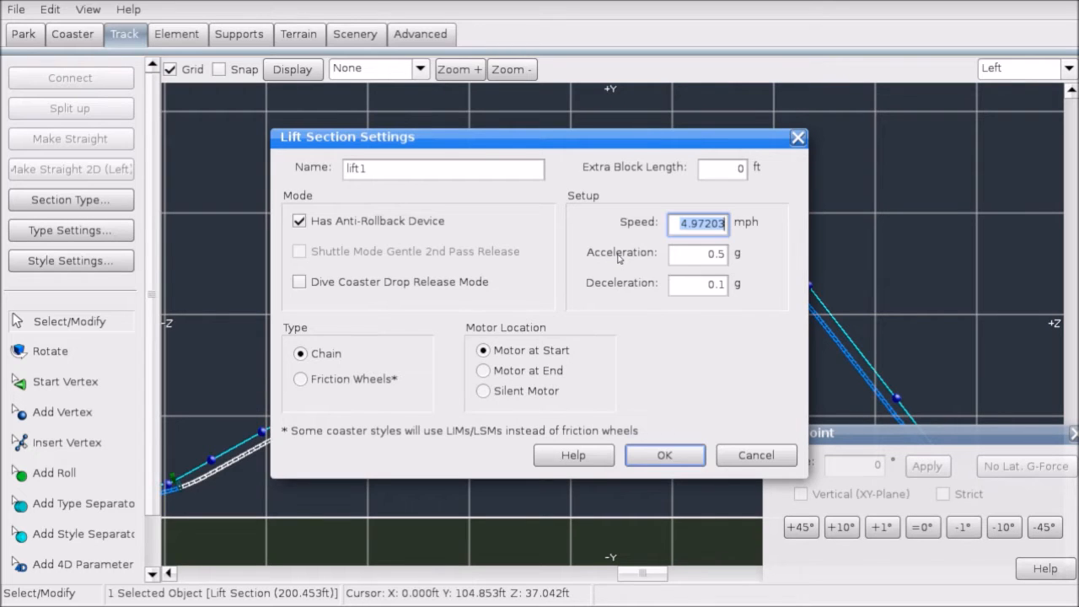
{"action": "type", "text": "8"}
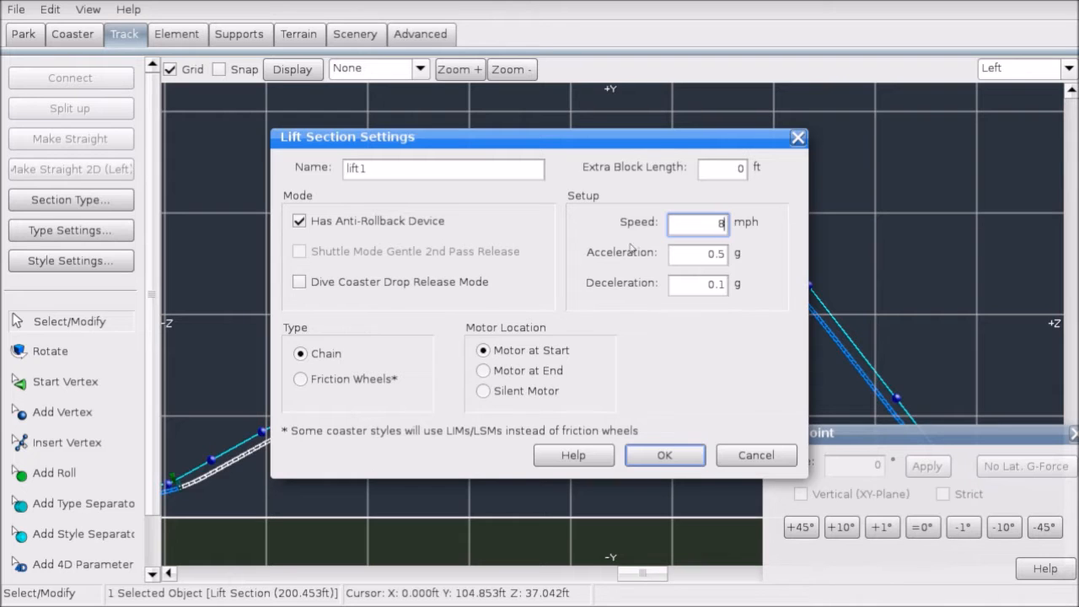
{"action": "key", "text": "Tab"}
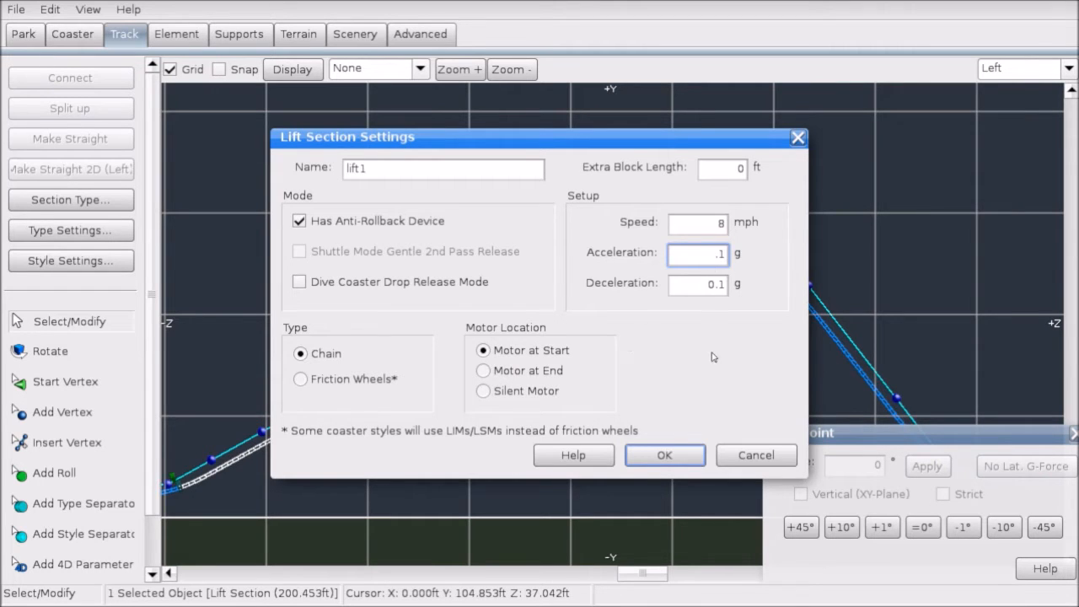
{"action": "left_click", "coordinate": [484, 391]}
{"action": "left_click", "coordinate": [485, 353]}
{"action": "left_click", "coordinate": [487, 353]}
{"action": "left_click", "coordinate": [663, 457]}
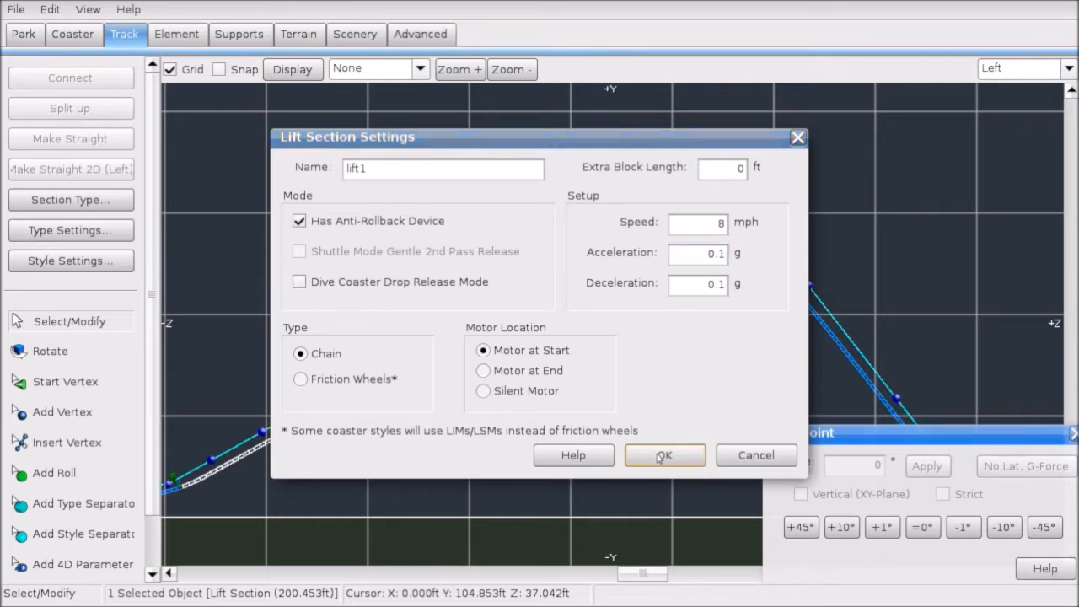
Step: Deselect the lift section and pan over to the end of the track
{"action": "left_click", "coordinate": [508, 418]}
{"action": "right_click_drag", "start_coordinate": [503, 370], "coordinate": [565, 335]}
{"action": "right_click_drag", "start_coordinate": [627, 300], "coordinate": [402, 299]}
{"action": "right_click_drag", "start_coordinate": [601, 366], "coordinate": [383, 358]}
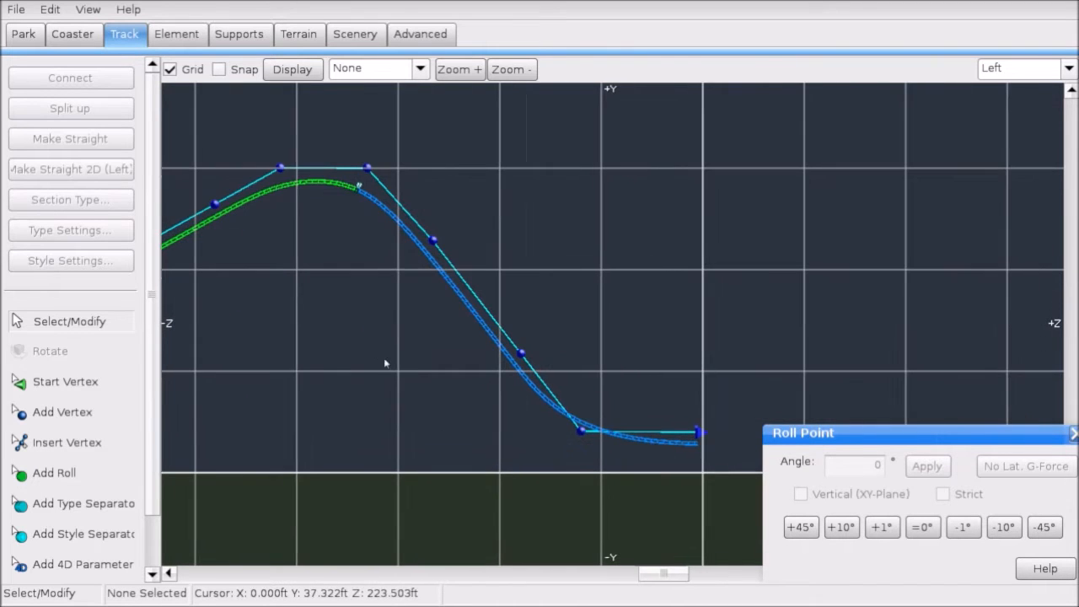
Step: Save the park and pan the side view from the track's start to its end
{"action": "left_click", "coordinate": [18, 9]}
{"action": "left_click", "coordinate": [51, 88]}
{"action": "scroll", "coordinate": [354, 226], "scroll_direction": "down", "scroll_amount": 3}
{"action": "right_click_drag", "start_coordinate": [394, 224], "coordinate": [632, 172]}
{"action": "scroll", "coordinate": [527, 307], "scroll_direction": "up", "scroll_amount": 3}
{"action": "right_click_drag", "start_coordinate": [450, 316], "coordinate": [475, 329]}
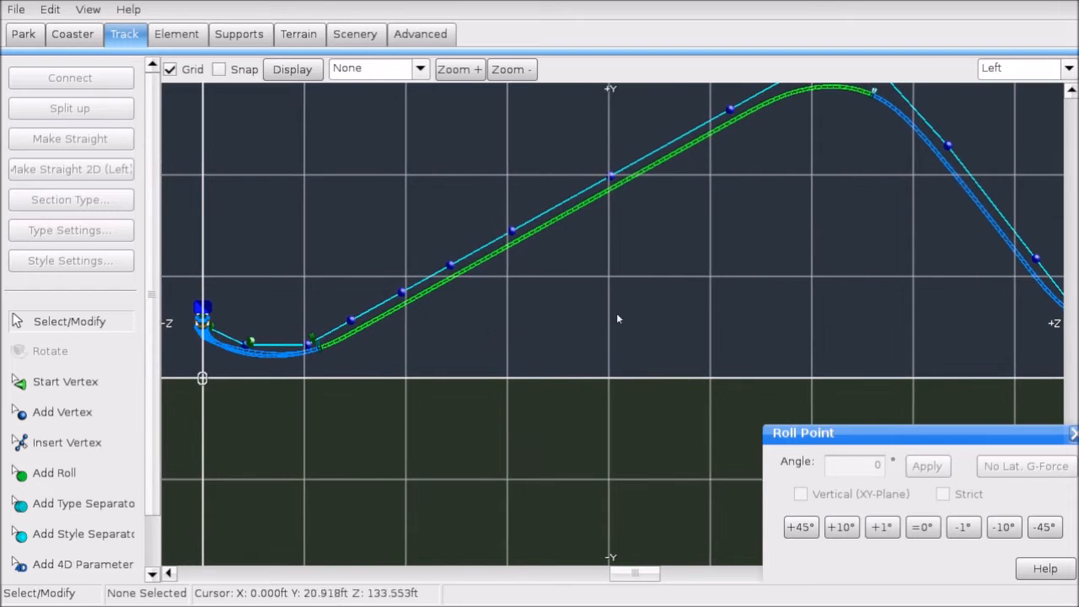
{"action": "scroll", "coordinate": [624, 310], "scroll_direction": "down", "scroll_amount": 1}
{"action": "right_click_drag", "start_coordinate": [649, 299], "coordinate": [274, 327]}
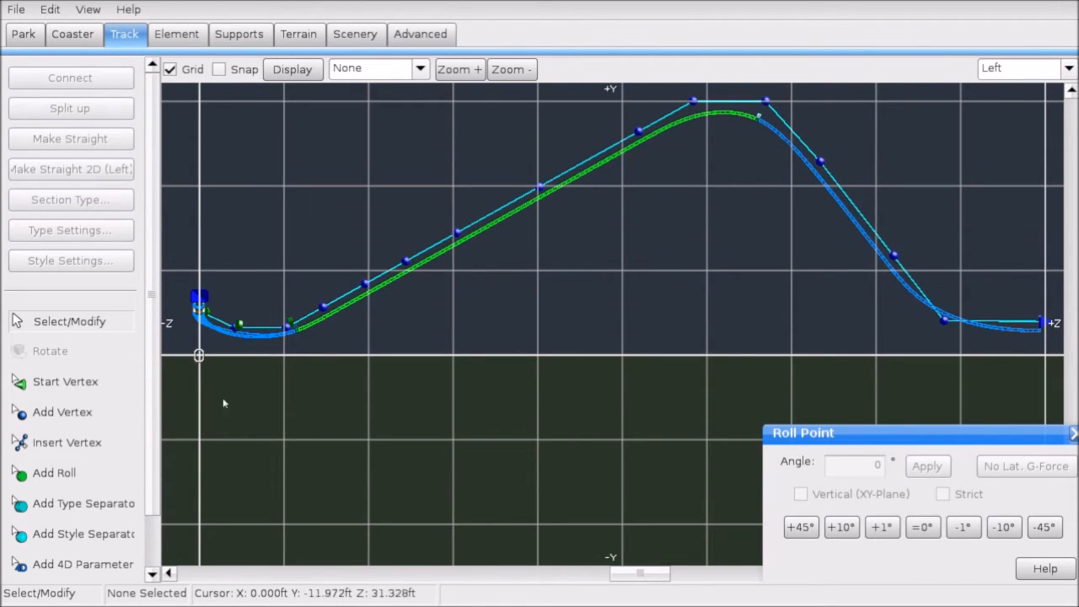
Step: Switch to the 3D Perspective view and move the camera around the coaster
{"action": "left_click", "coordinate": [1003, 69]}
{"action": "left_click", "coordinate": [1009, 163]}
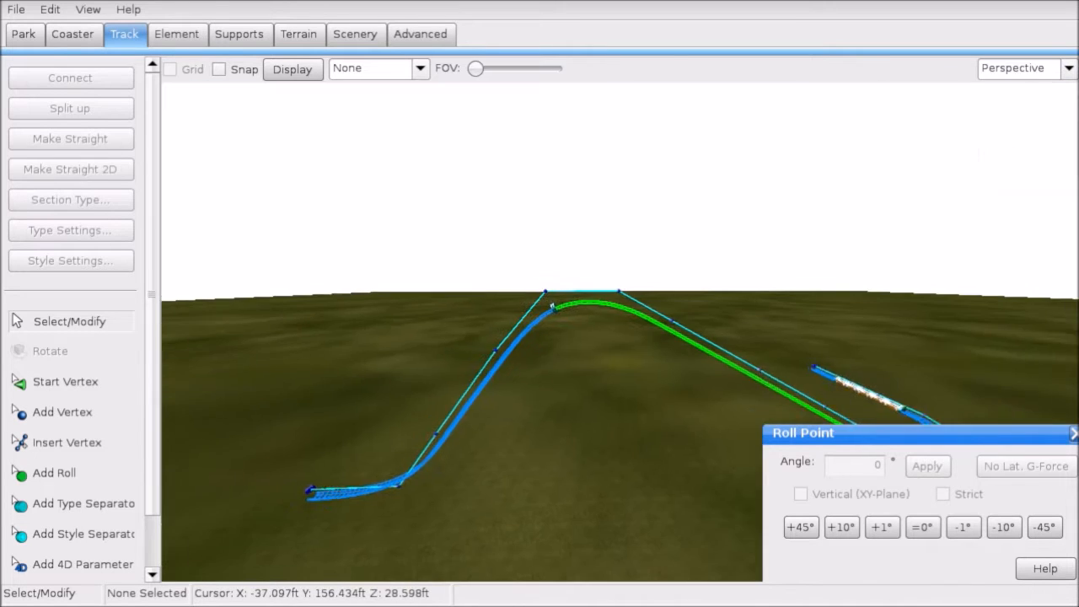
{"action": "right_click_drag", "start_coordinate": [462, 331], "coordinate": [532, 235]}
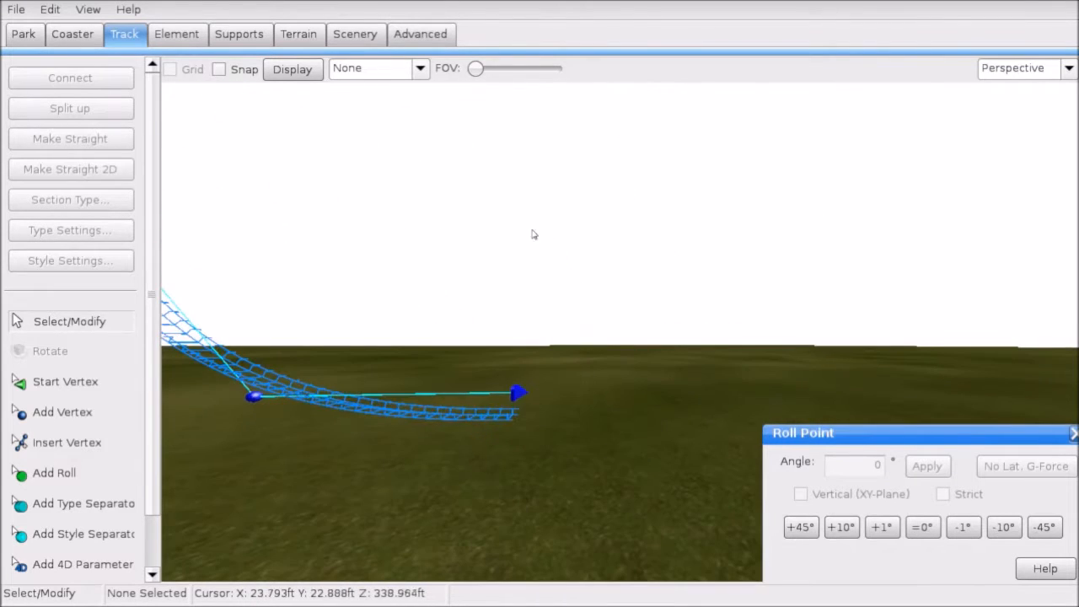
Step: Save the park again, dismiss the already-saved notice, and reset the camera onto the track
{"action": "left_click", "coordinate": [25, 7]}
{"action": "left_click", "coordinate": [51, 89]}
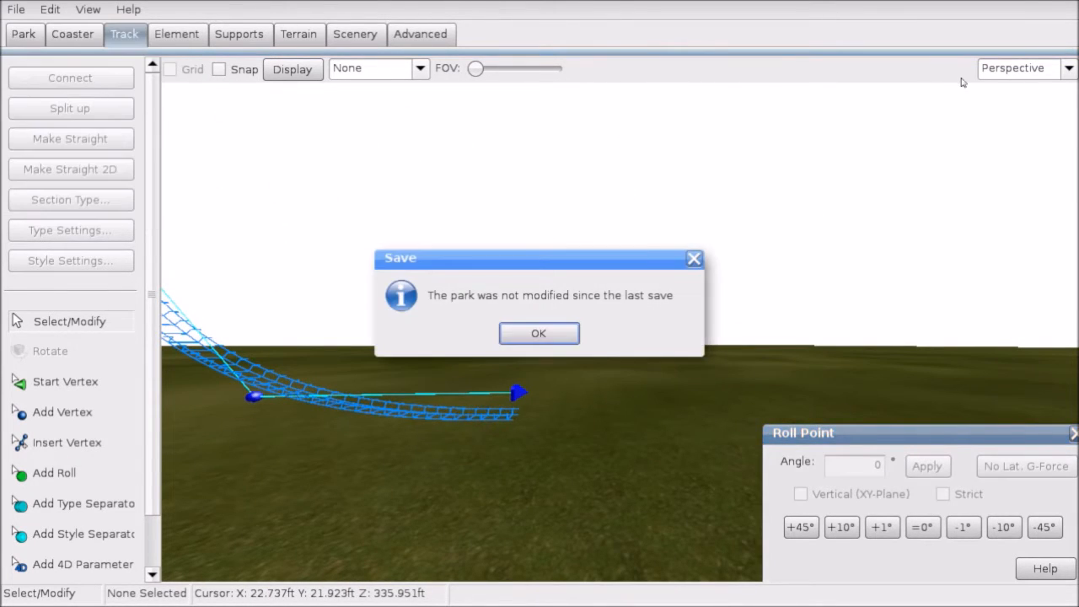
{"action": "left_click", "coordinate": [539, 334]}
{"action": "left_click", "coordinate": [1054, 68]}
{"action": "left_click", "coordinate": [1029, 164]}
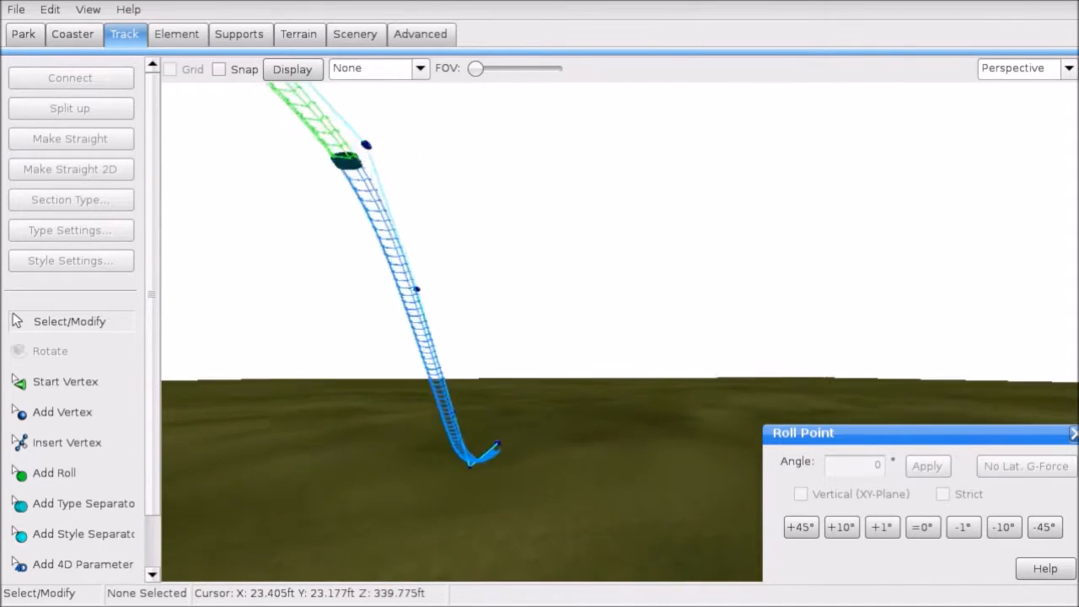
Step: Save the park, try Element > Depump Vertices, and select the final track section
{"action": "left_click", "coordinate": [16, 8]}
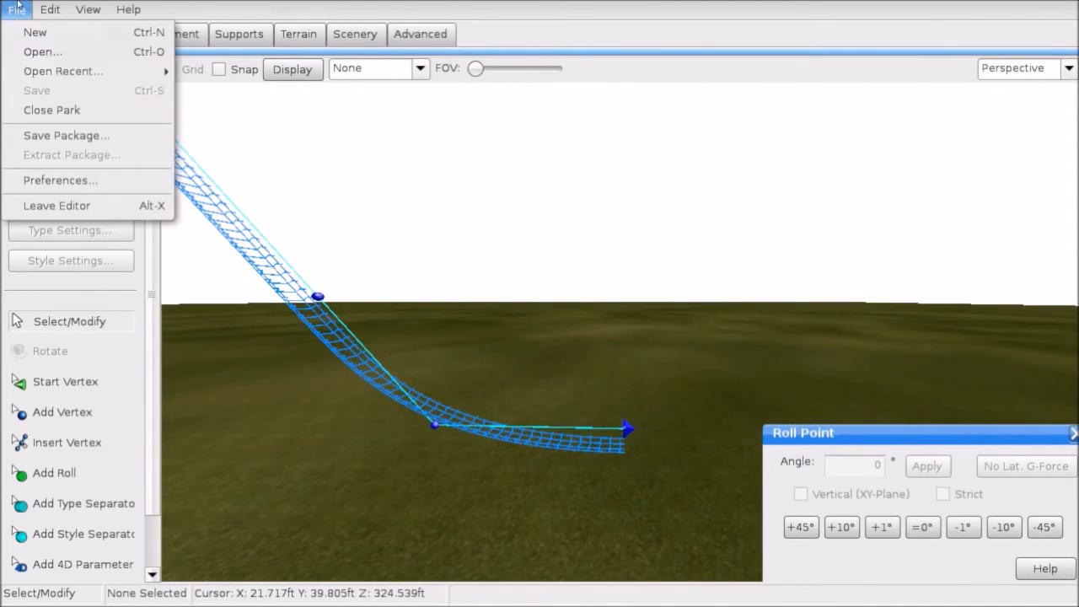
{"action": "left_click", "coordinate": [37, 90]}
{"action": "left_click", "coordinate": [538, 332]}
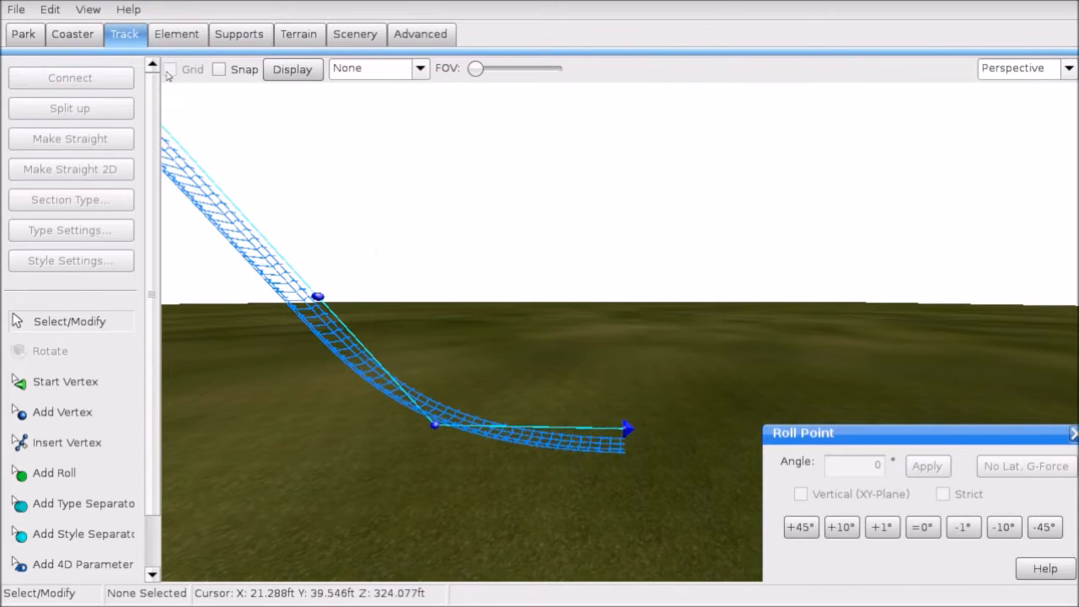
{"action": "left_click", "coordinate": [179, 38]}
{"action": "left_click", "coordinate": [65, 265]}
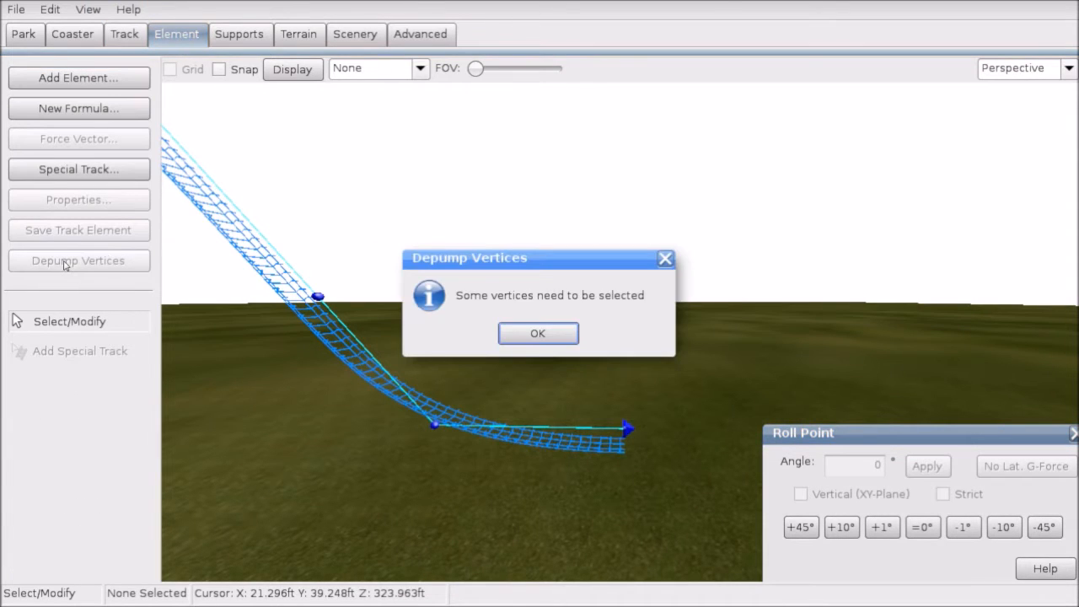
{"action": "left_click", "coordinate": [517, 332]}
{"action": "left_click_drag", "start_coordinate": [307, 252], "coordinate": [678, 470]}
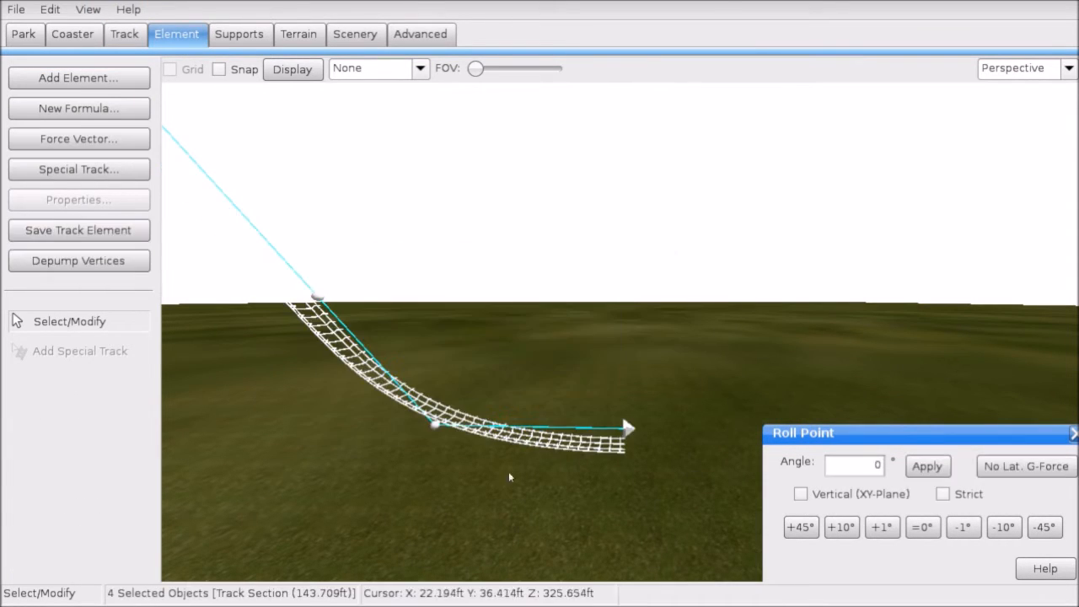
Step: Set the display overlay to none and check the vertices at the drop's bottom and track end
{"action": "left_click", "coordinate": [397, 66]}
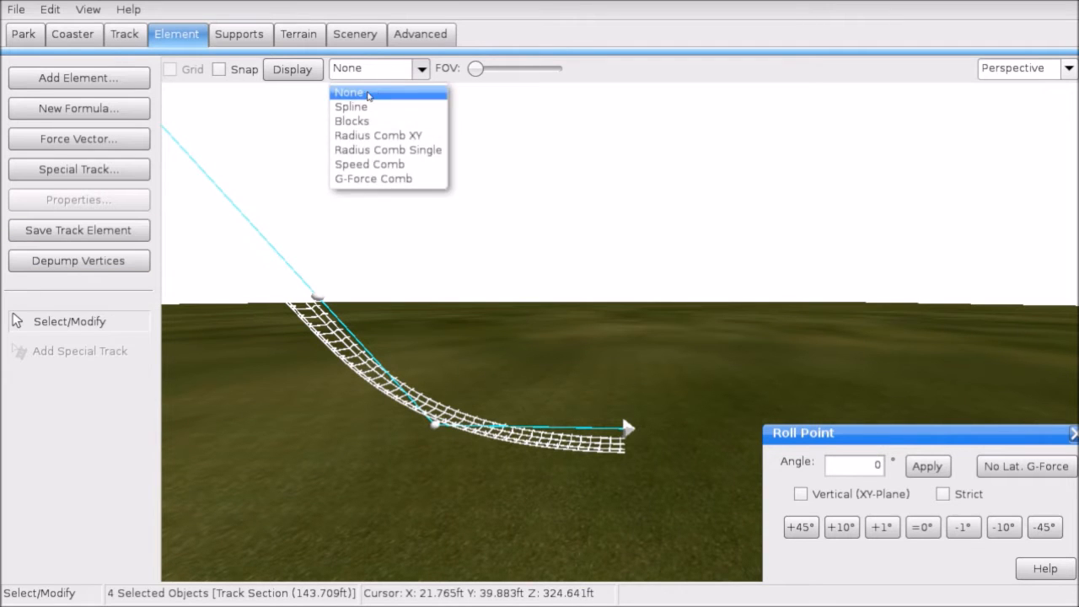
{"action": "left_click", "coordinate": [367, 95]}
{"action": "left_click", "coordinate": [483, 393]}
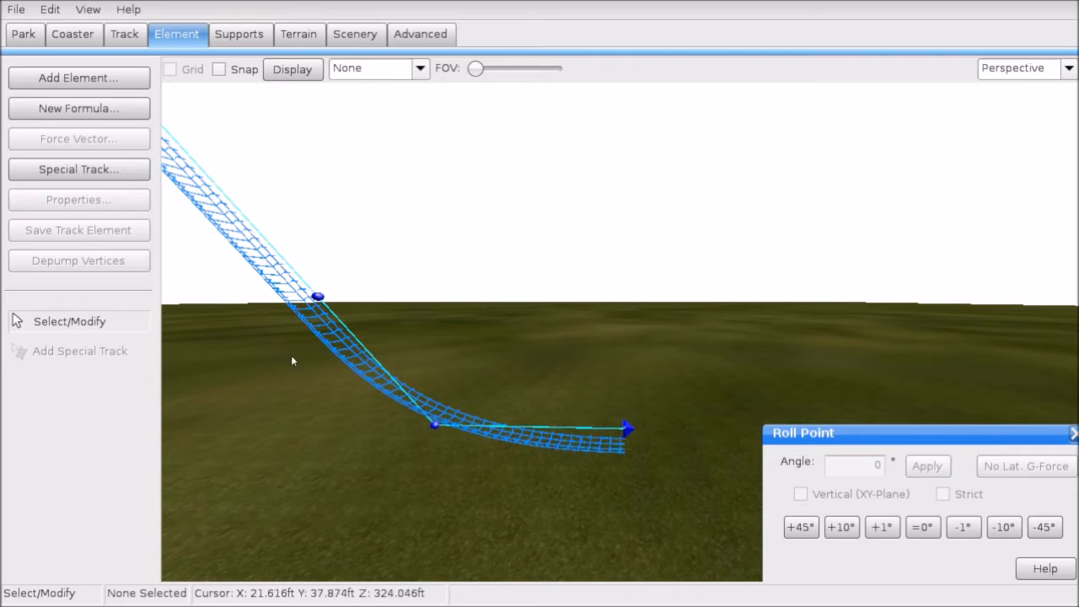
{"action": "left_click", "coordinate": [434, 424]}
{"action": "left_click", "coordinate": [628, 429]}
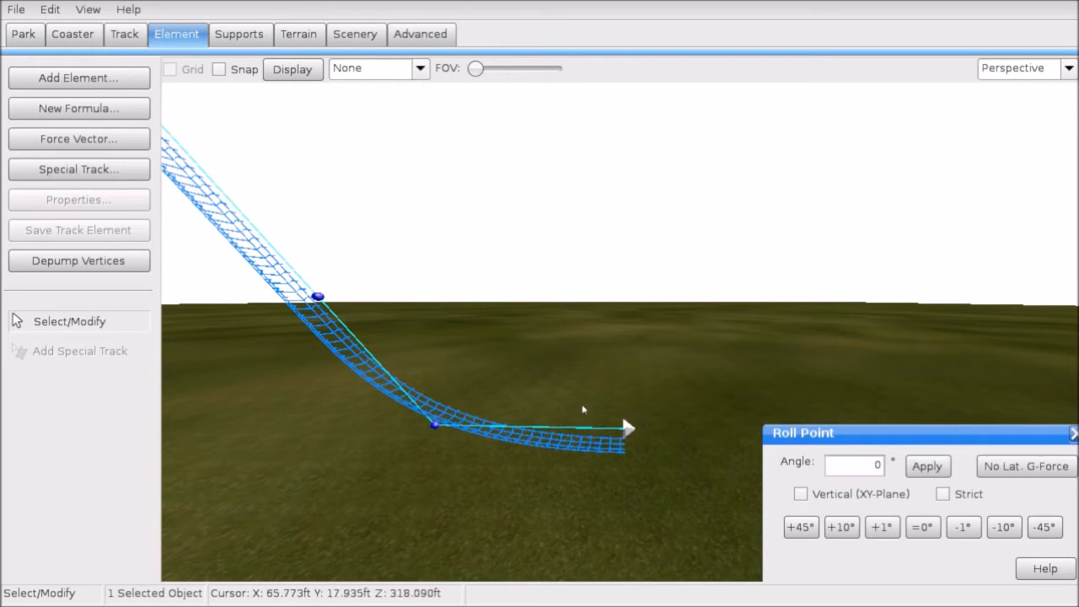
{"action": "left_click", "coordinate": [582, 407]}
Step: Return to the Track tools, save the park, and switch to the flat Left view
{"action": "left_click", "coordinate": [124, 34]}
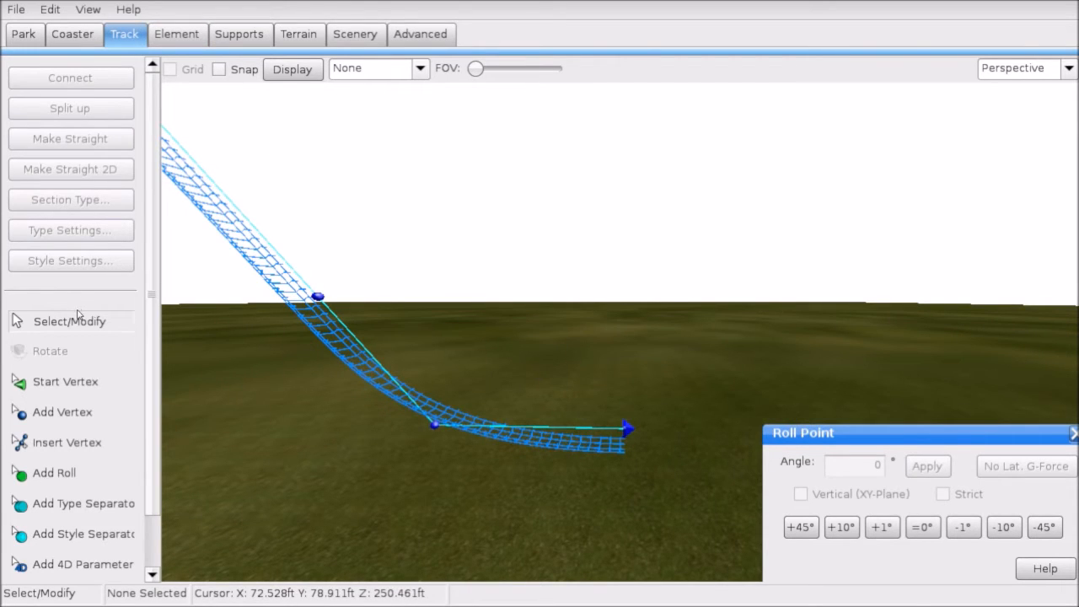
{"action": "left_click", "coordinate": [15, 9]}
{"action": "left_click", "coordinate": [50, 87]}
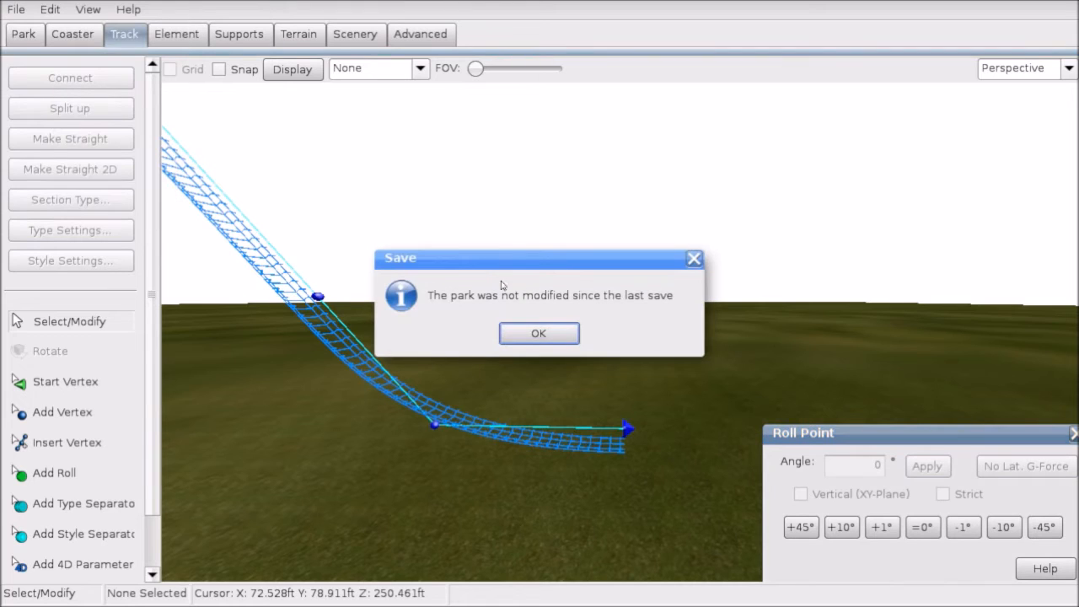
{"action": "left_click", "coordinate": [538, 331]}
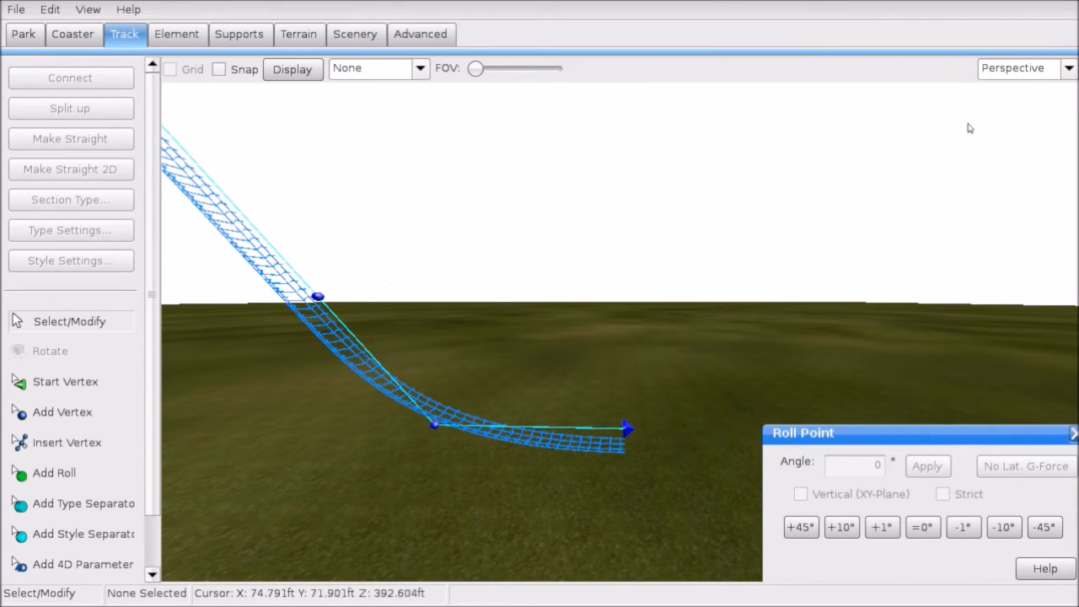
{"action": "left_click", "coordinate": [1027, 75]}
{"action": "left_click", "coordinate": [1004, 137]}
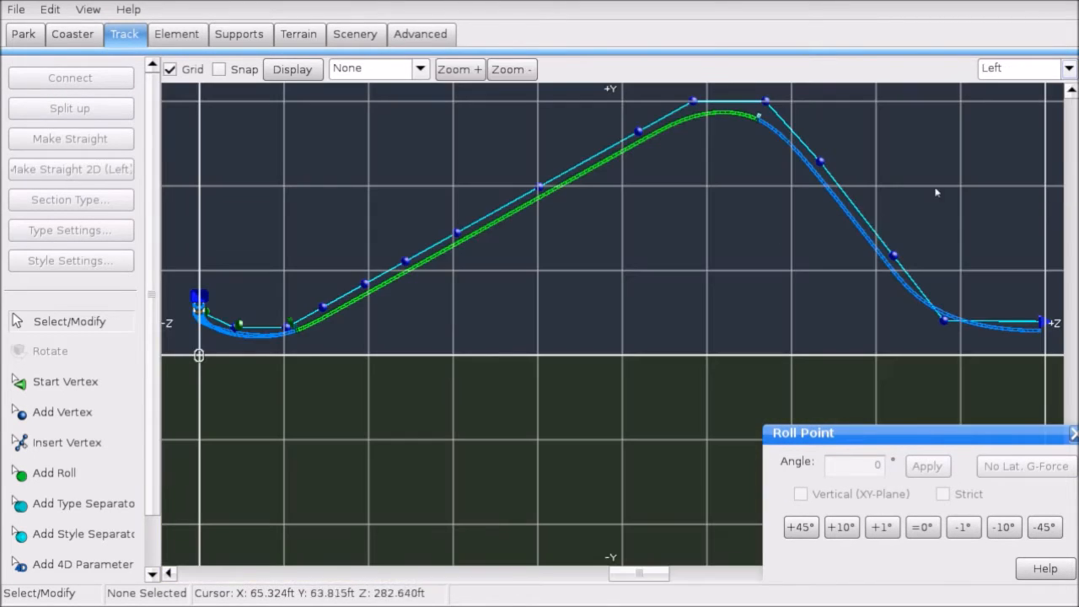
Step: Pan to the end of the track and select its end point
{"action": "right_click_drag", "start_coordinate": [935, 189], "coordinate": [469, 209]}
{"action": "scroll", "coordinate": [578, 229], "scroll_direction": "up", "scroll_amount": 4}
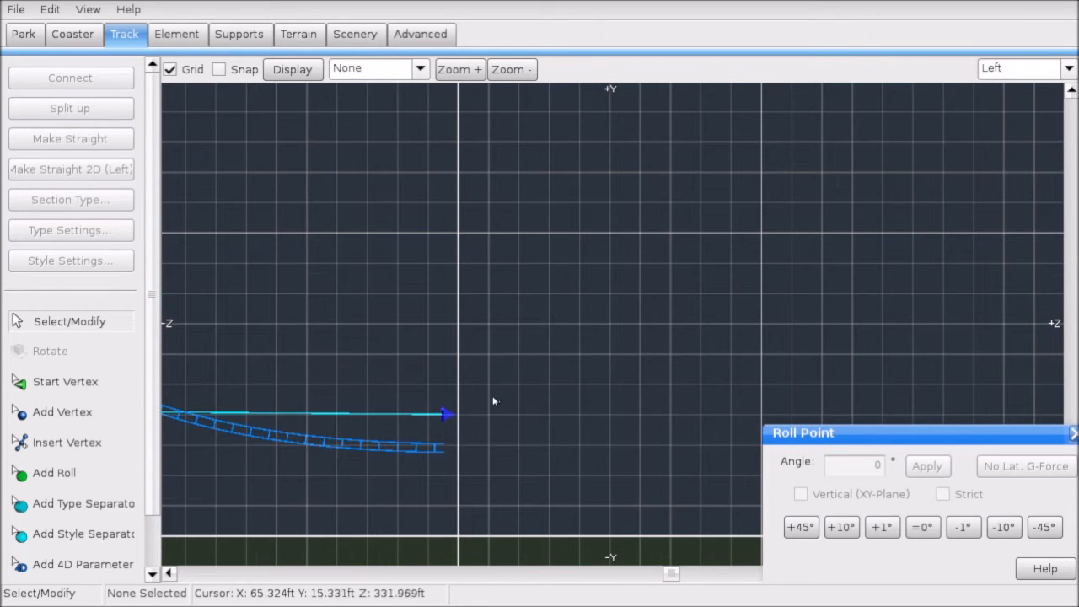
{"action": "left_click", "coordinate": [459, 415]}
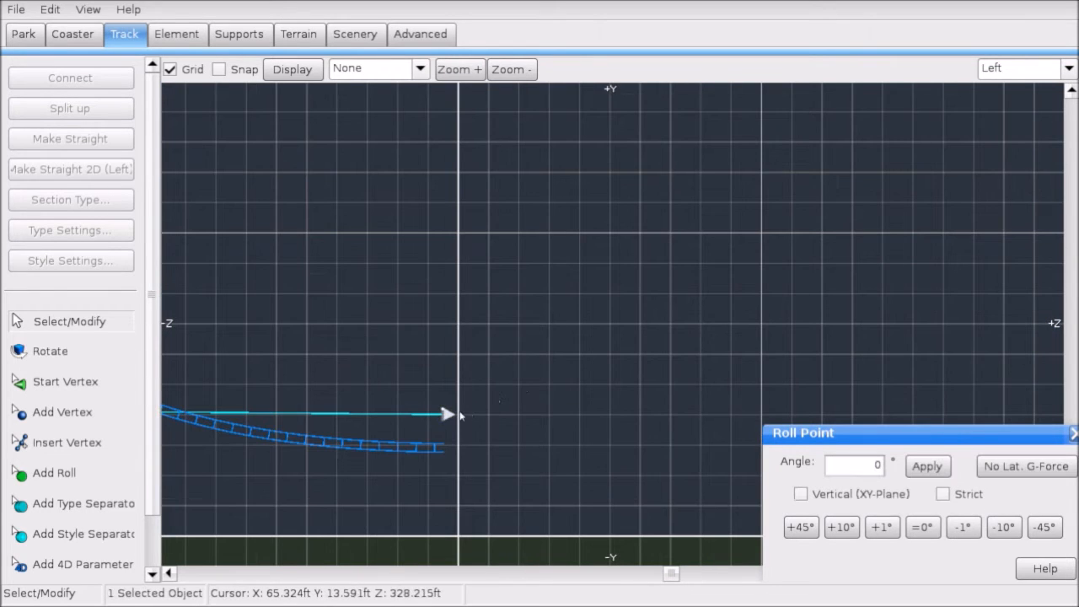
Step: Add four vertices past the end, forming a hill that rises, drops, and finishes level
{"action": "left_click", "coordinate": [63, 412]}
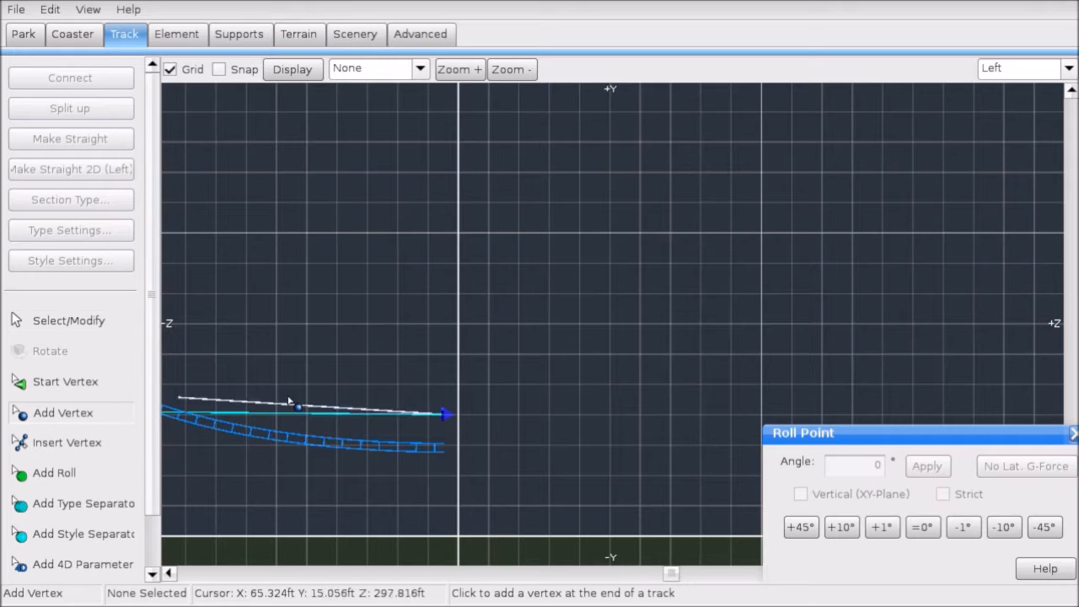
{"action": "scroll", "coordinate": [459, 396], "scroll_direction": "down", "scroll_amount": 4}
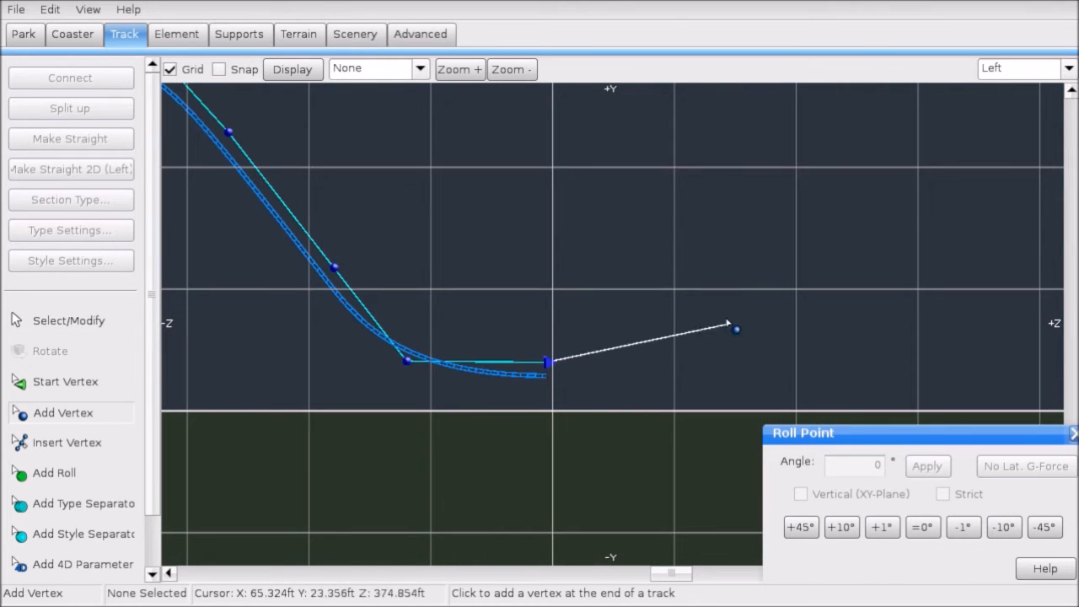
{"action": "left_click", "coordinate": [675, 289]}
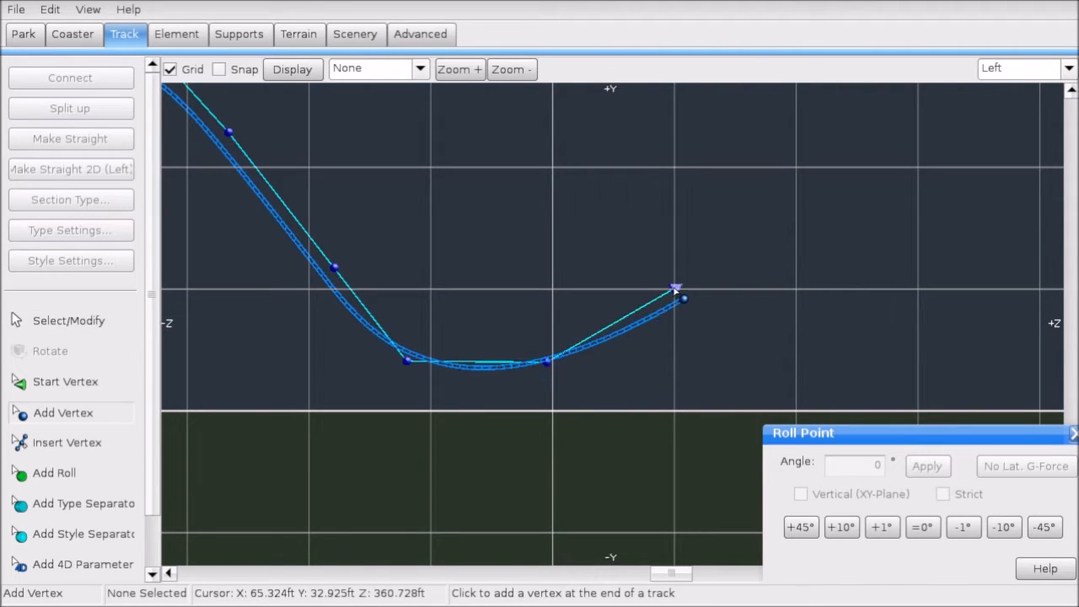
{"action": "left_click", "coordinate": [800, 290]}
{"action": "right_click_drag", "start_coordinate": [801, 290], "coordinate": [673, 274]}
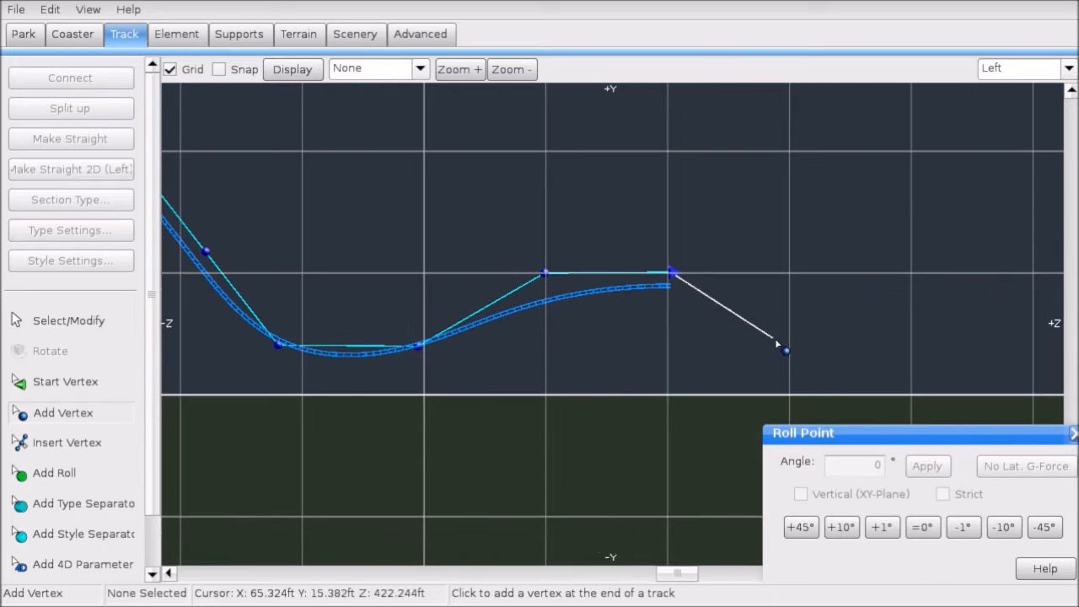
{"action": "left_click", "coordinate": [790, 366]}
{"action": "right_click_drag", "start_coordinate": [790, 366], "coordinate": [667, 317]}
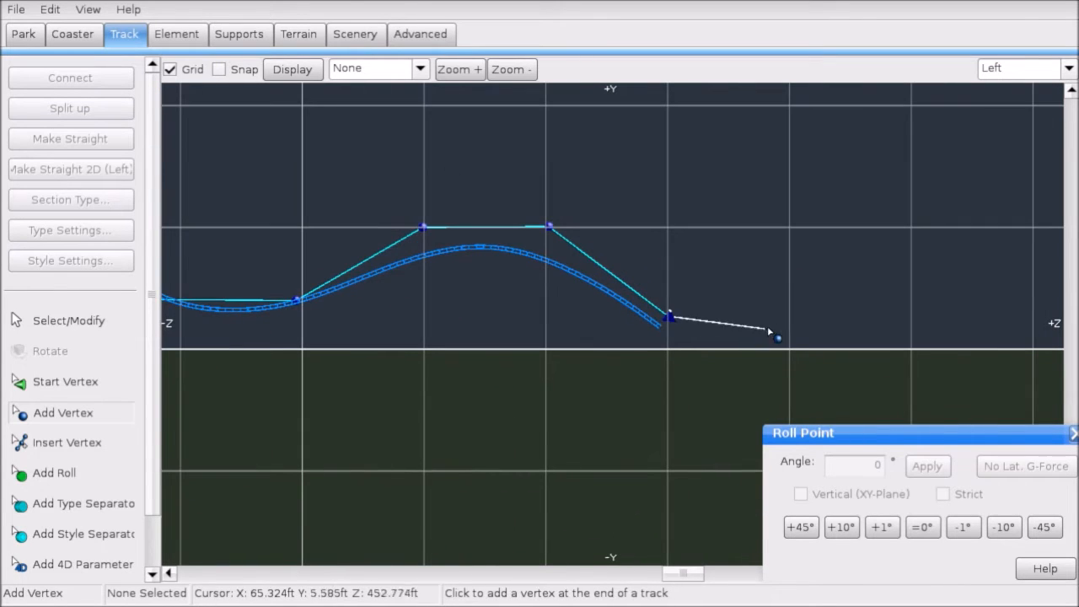
{"action": "left_click", "coordinate": [790, 317]}
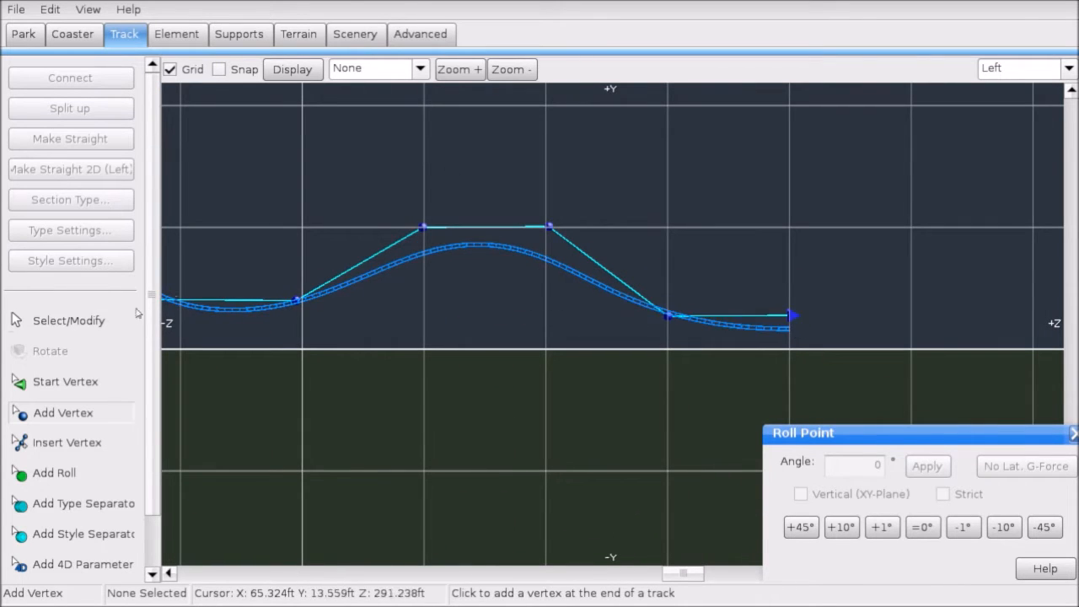
{"action": "left_click", "coordinate": [103, 322]}
{"action": "right_click_drag", "start_coordinate": [400, 105], "coordinate": [525, 153]}
Step: Turn on the G-Force Comb overlay and zoom in on the airtime hill's crest
{"action": "left_click", "coordinate": [419, 68]}
{"action": "left_click", "coordinate": [379, 178]}
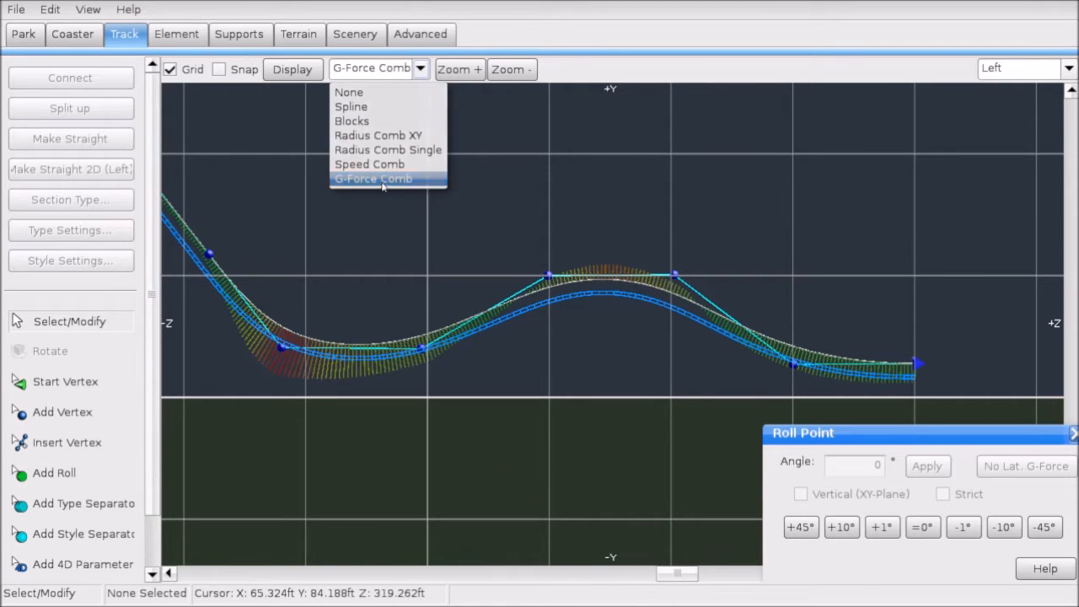
{"action": "scroll", "coordinate": [570, 218], "scroll_direction": "up", "scroll_amount": 2}
{"action": "scroll", "coordinate": [629, 212], "scroll_direction": "up", "scroll_amount": 4}
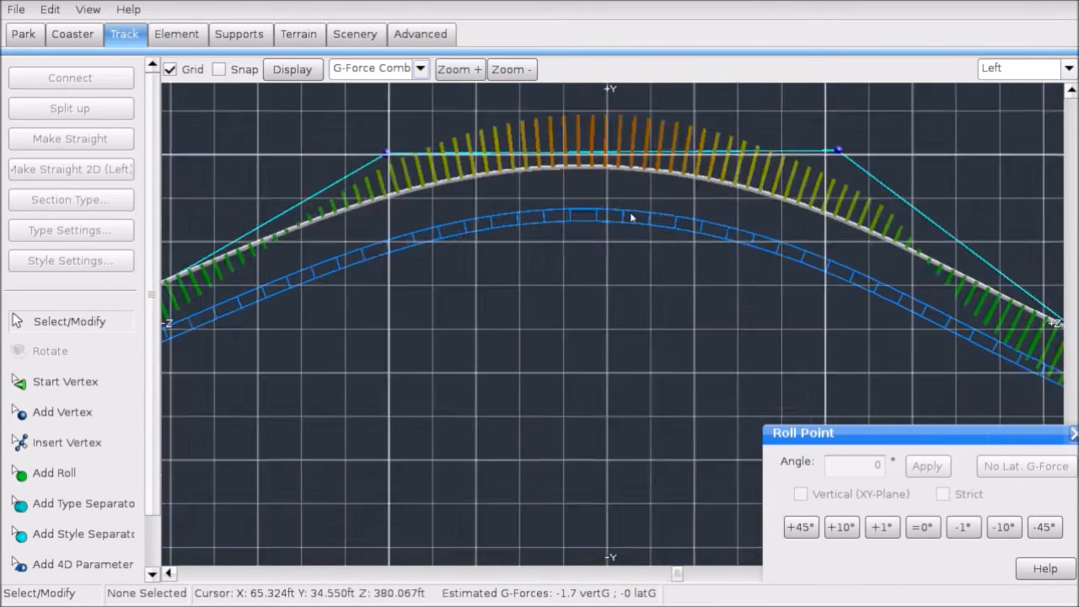
{"action": "right_click_drag", "start_coordinate": [627, 211], "coordinate": [567, 419]}
{"action": "scroll", "coordinate": [556, 355], "scroll_direction": "up", "scroll_amount": 1}
{"action": "scroll", "coordinate": [556, 354], "scroll_direction": "up", "scroll_amount": 1}
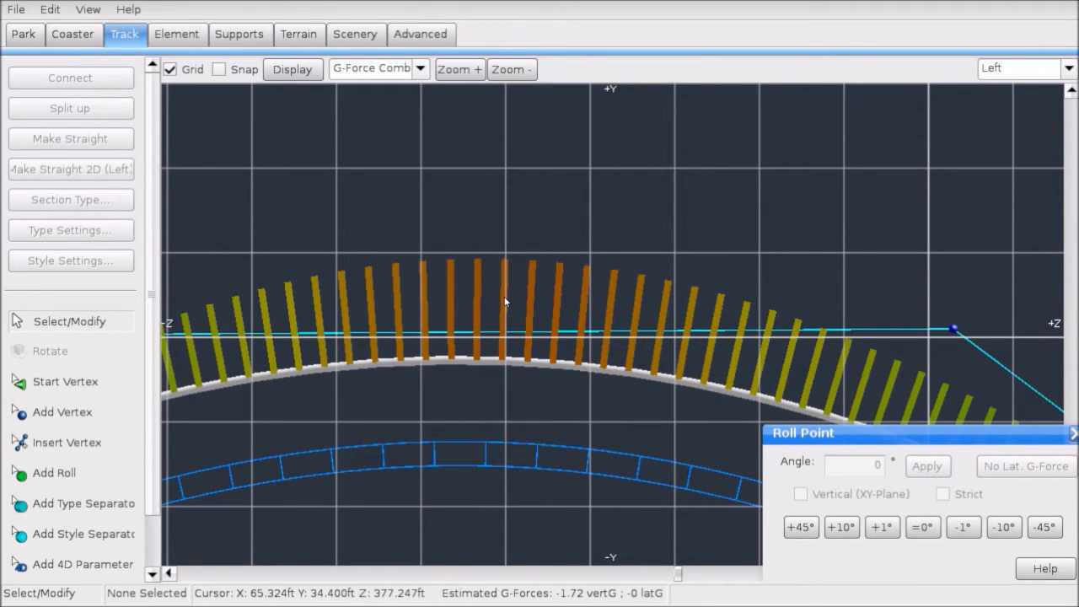
{"action": "scroll", "coordinate": [498, 220], "scroll_direction": "down", "scroll_amount": 3}
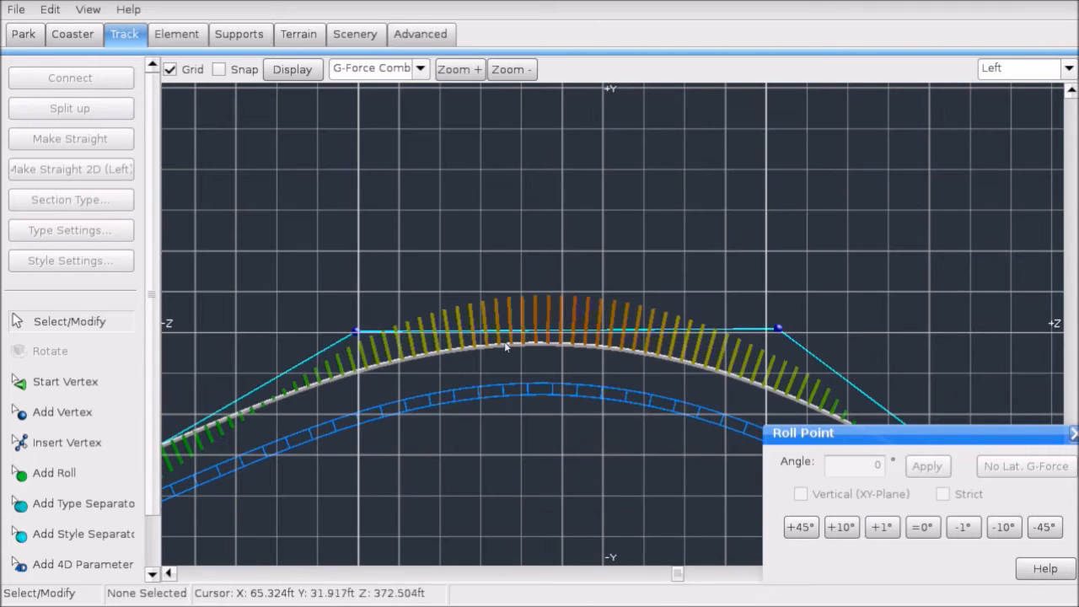
{"action": "scroll", "coordinate": [561, 316], "scroll_direction": "up", "scroll_amount": 3}
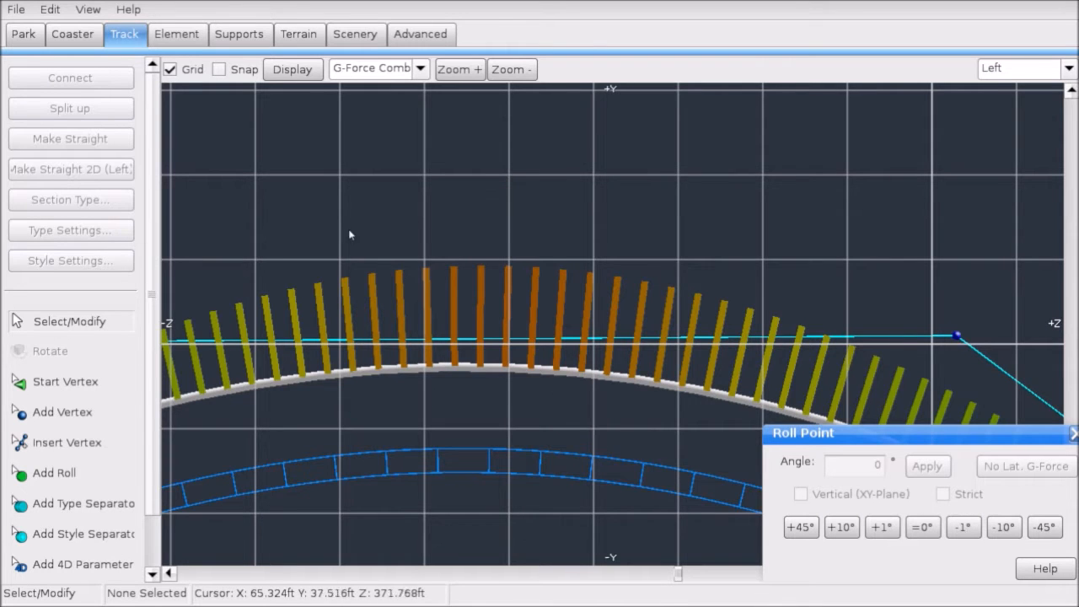
{"action": "scroll", "coordinate": [534, 323], "scroll_direction": "down", "scroll_amount": 6}
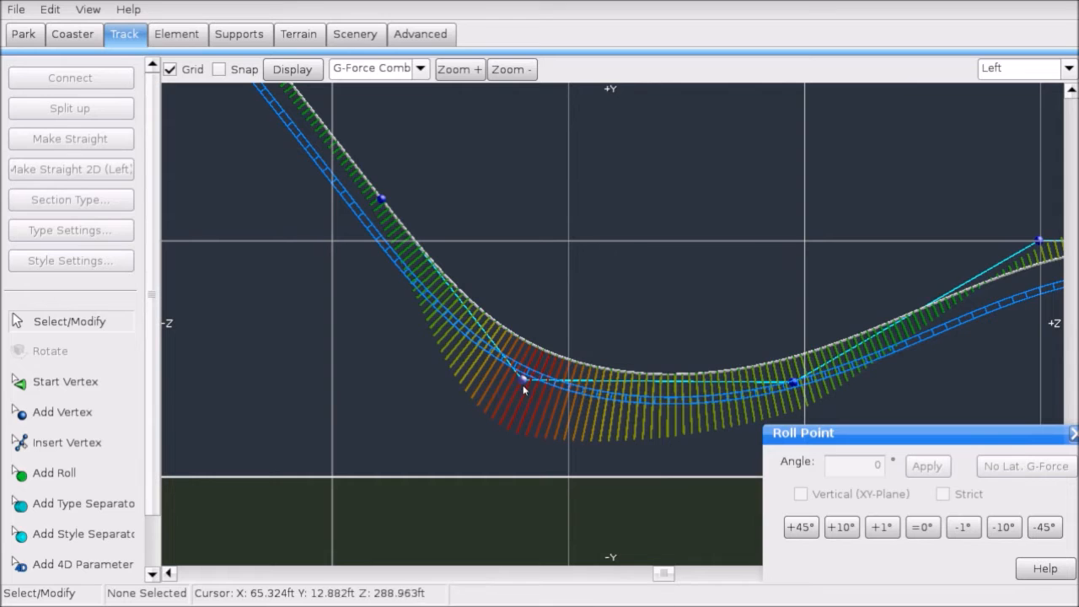
{"action": "scroll", "coordinate": [522, 384], "scroll_direction": "down", "scroll_amount": 4}
Step: Select the airtime hill's two crest vertices and drag them lower
{"action": "right_click_drag", "start_coordinate": [653, 306], "coordinate": [574, 312]}
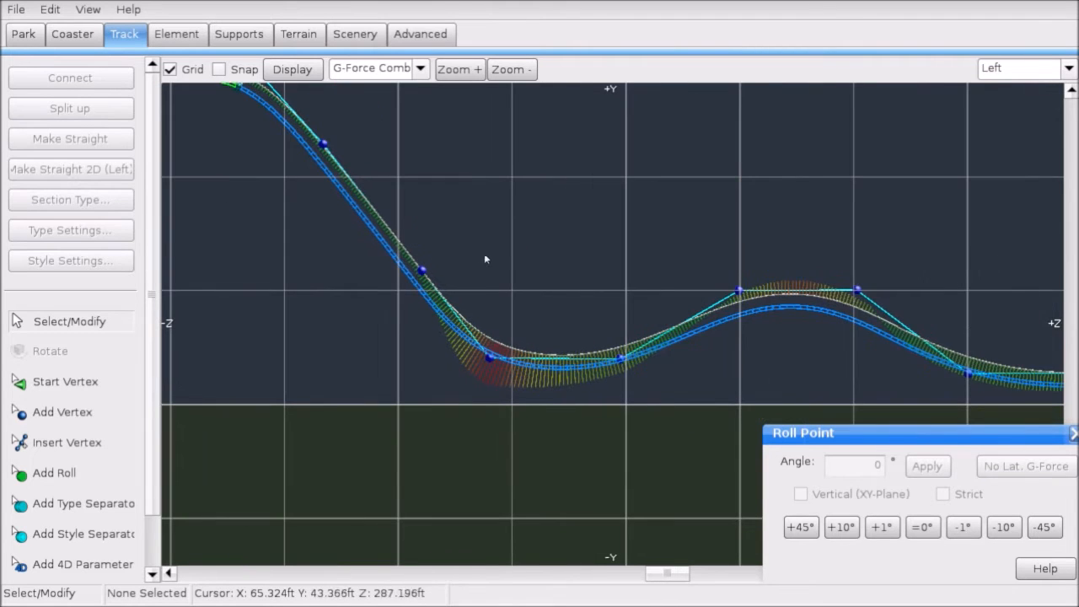
{"action": "left_click_drag", "start_coordinate": [493, 248], "coordinate": [1071, 389]}
{"action": "right_click_drag", "start_coordinate": [1003, 312], "coordinate": [841, 275]}
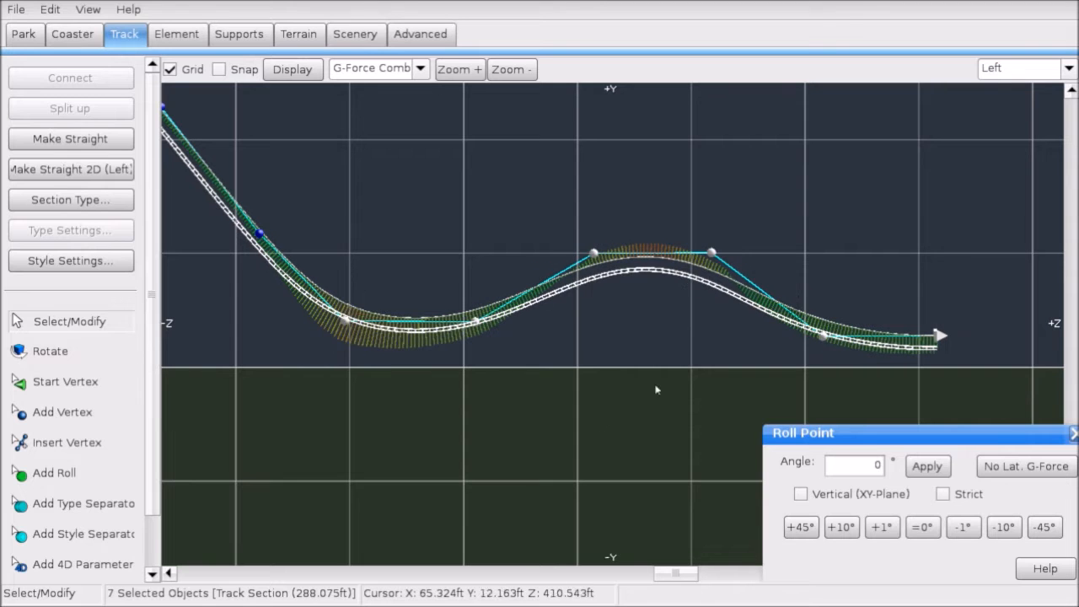
{"action": "left_click", "coordinate": [331, 382]}
{"action": "scroll", "coordinate": [474, 398], "scroll_direction": "up", "scroll_amount": 5}
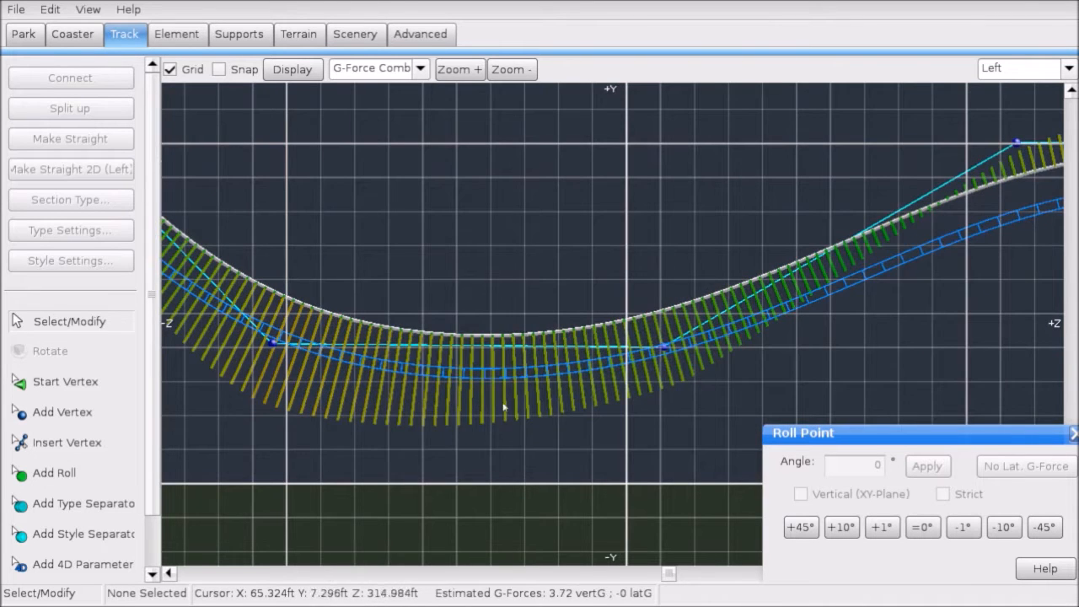
{"action": "scroll", "coordinate": [503, 408], "scroll_direction": "down", "scroll_amount": 3}
{"action": "scroll", "coordinate": [620, 327], "scroll_direction": "down", "scroll_amount": 1}
{"action": "right_click_drag", "start_coordinate": [624, 301], "coordinate": [299, 318]}
{"action": "left_click_drag", "start_coordinate": [364, 240], "coordinate": [646, 317]}
{"action": "scroll", "coordinate": [645, 312], "scroll_direction": "up", "scroll_amount": 3}
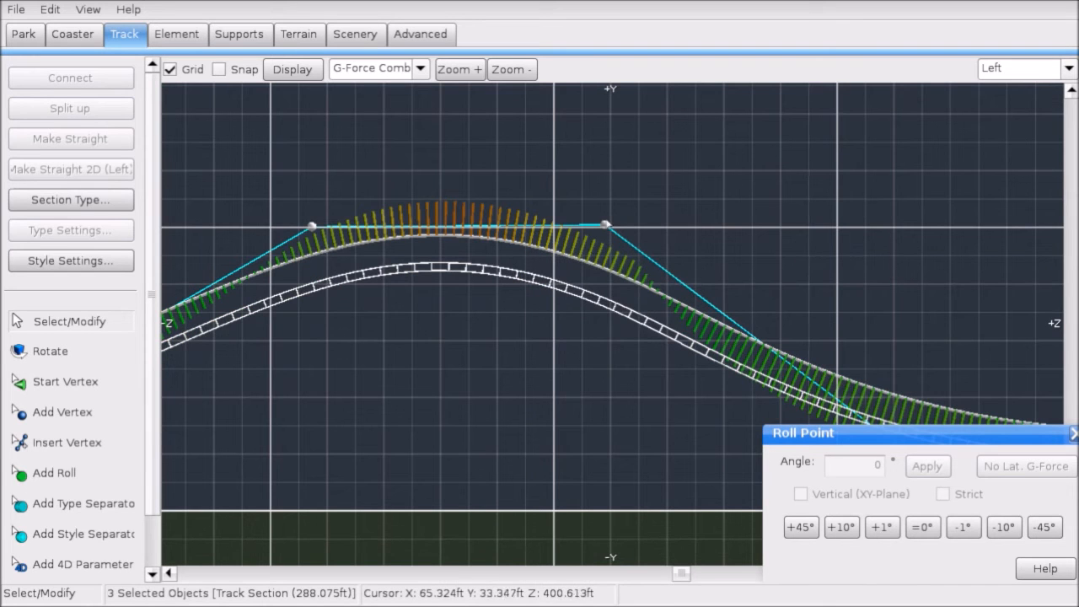
{"action": "left_click_drag", "start_coordinate": [605, 225], "coordinate": [597, 284]}
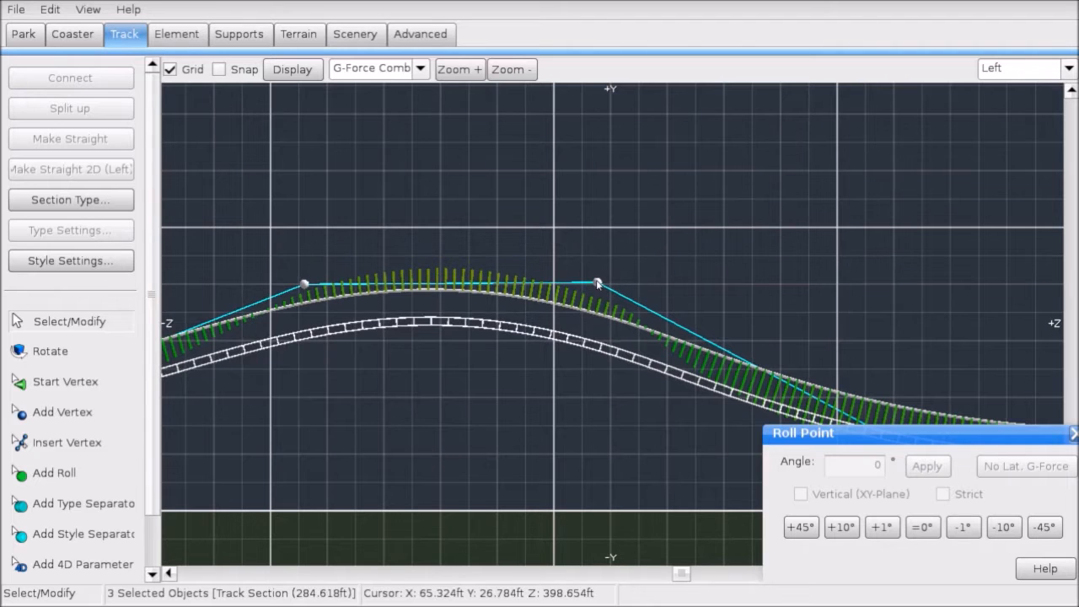
Step: Inspect the track section and end vertex that follow the hill
{"action": "left_click", "coordinate": [462, 387]}
{"action": "scroll", "coordinate": [507, 363], "scroll_direction": "up", "scroll_amount": 3}
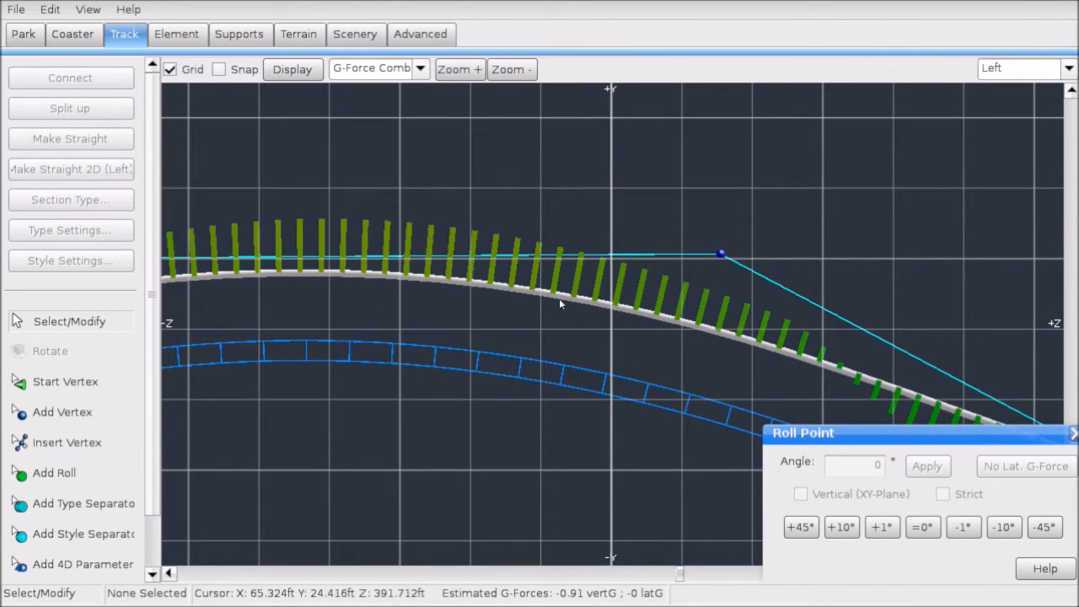
{"action": "scroll", "coordinate": [559, 298], "scroll_direction": "down", "scroll_amount": 5}
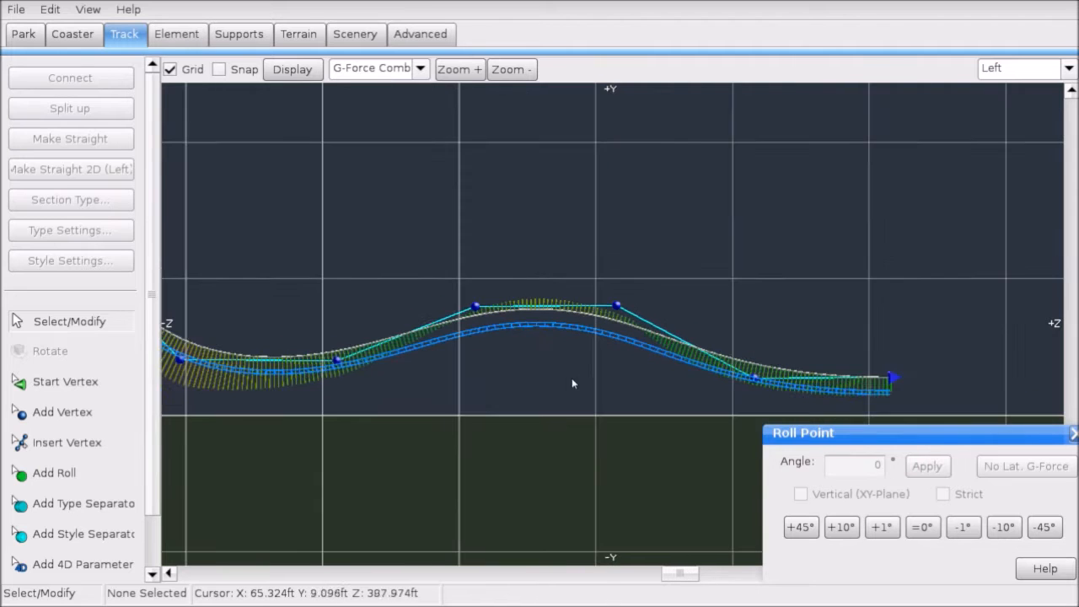
{"action": "left_click", "coordinate": [791, 391]}
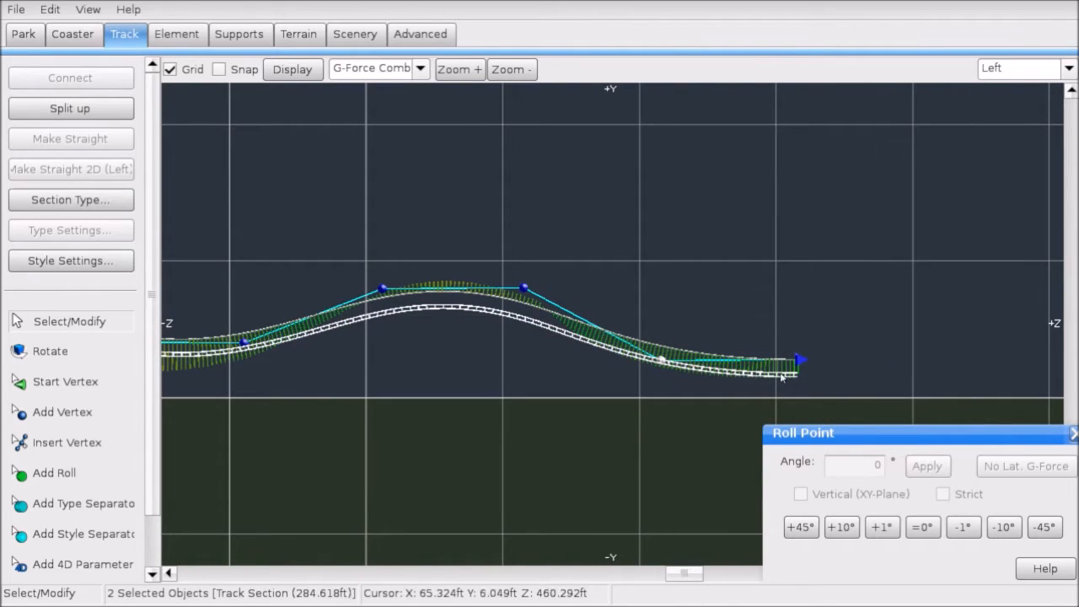
{"action": "left_click", "coordinate": [780, 329]}
{"action": "left_click", "coordinate": [797, 360]}
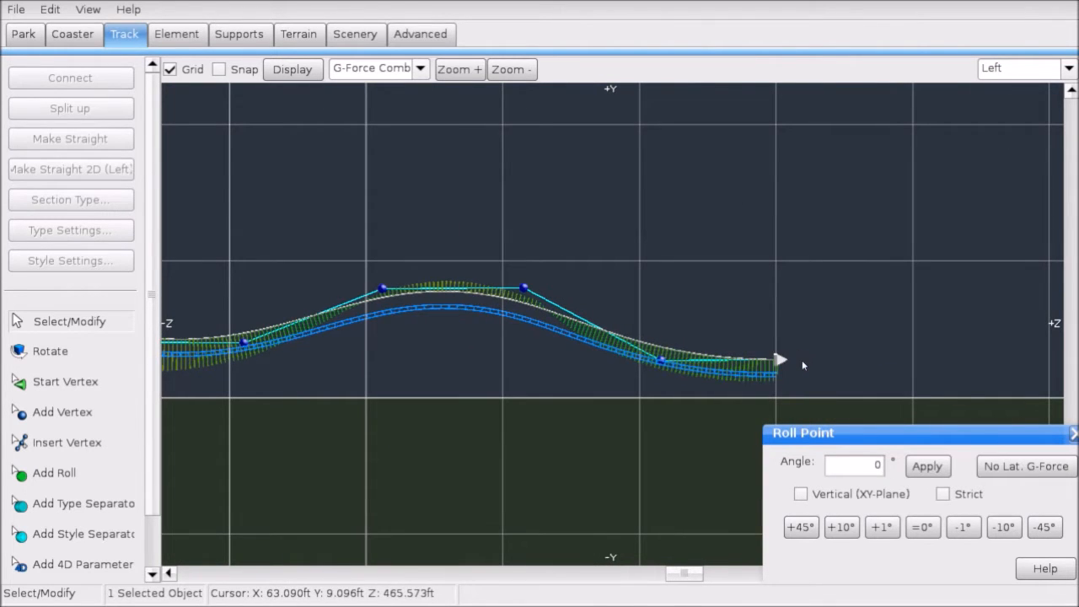
{"action": "left_click", "coordinate": [445, 246]}
Step: Box-select the right-hand vertices and nudge them slightly left
{"action": "right_click_drag", "start_coordinate": [288, 310], "coordinate": [552, 305]}
{"action": "left_click_drag", "start_coordinate": [482, 269], "coordinate": [1026, 395]}
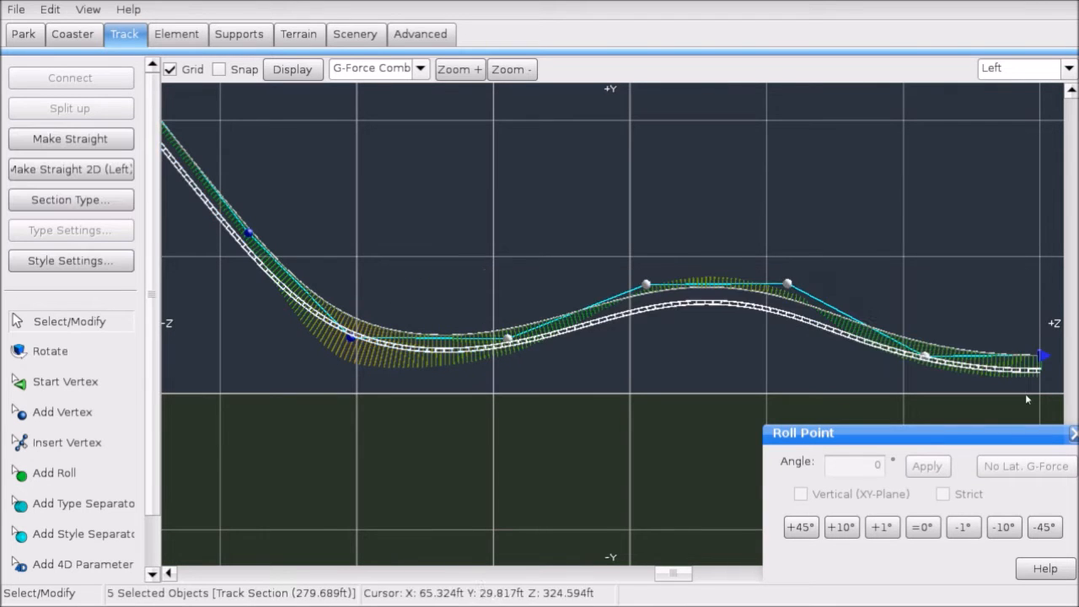
{"action": "left_click_drag", "start_coordinate": [466, 203], "coordinate": [1050, 406]}
{"action": "key", "text": "Left"}
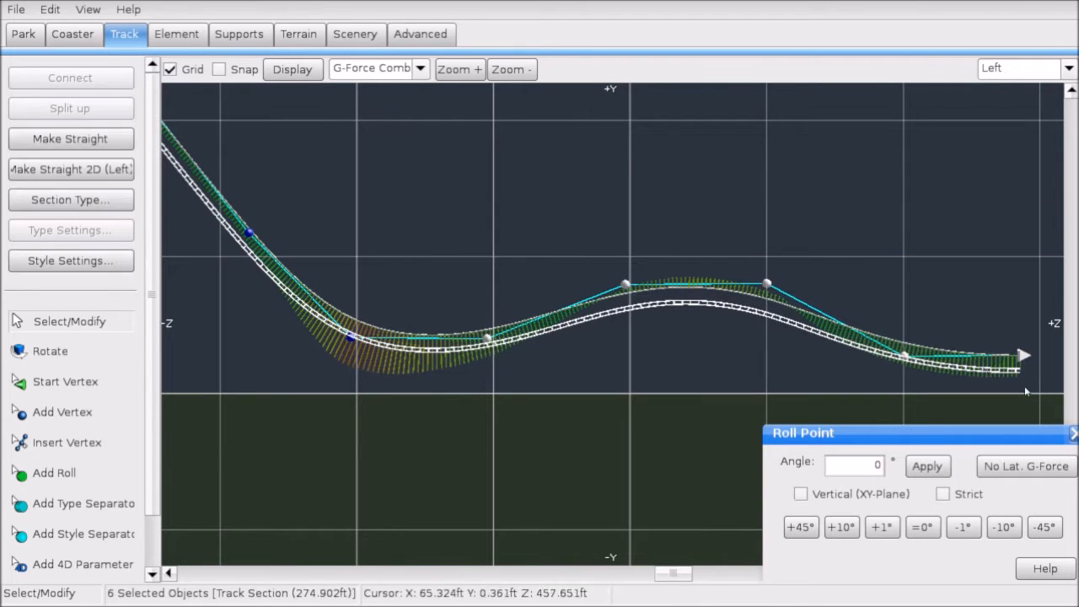
{"action": "left_click", "coordinate": [607, 369]}
{"action": "left_click_drag", "start_coordinate": [573, 234], "coordinate": [1056, 381]}
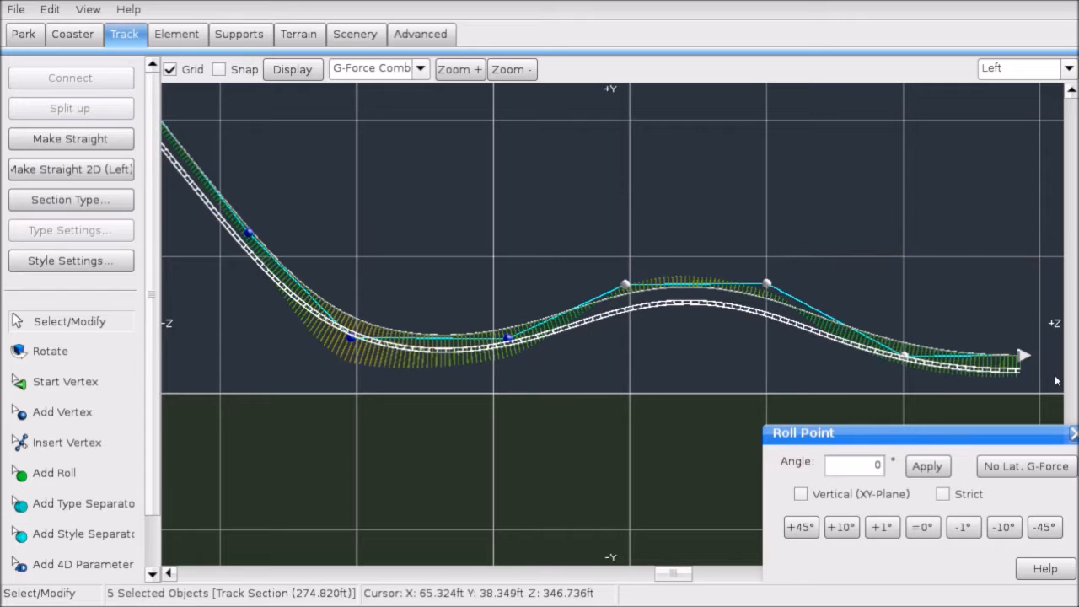
{"action": "left_click", "coordinate": [626, 405]}
{"action": "scroll", "coordinate": [625, 405], "scroll_direction": "up", "scroll_amount": 3}
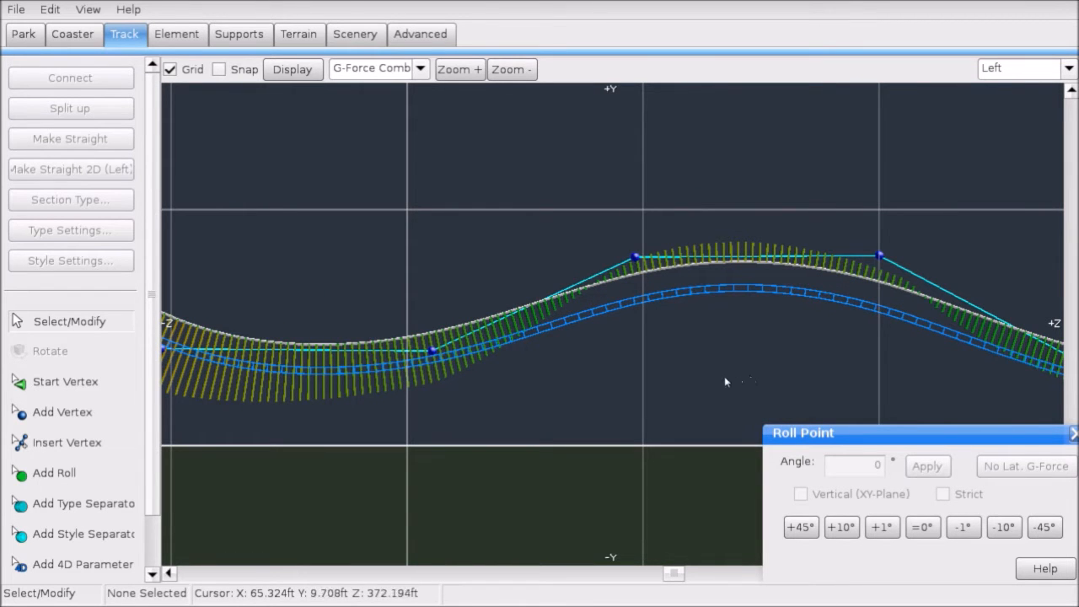
Step: Save the park and pan along the first drop to centre the airtime hill
{"action": "left_click", "coordinate": [13, 8]}
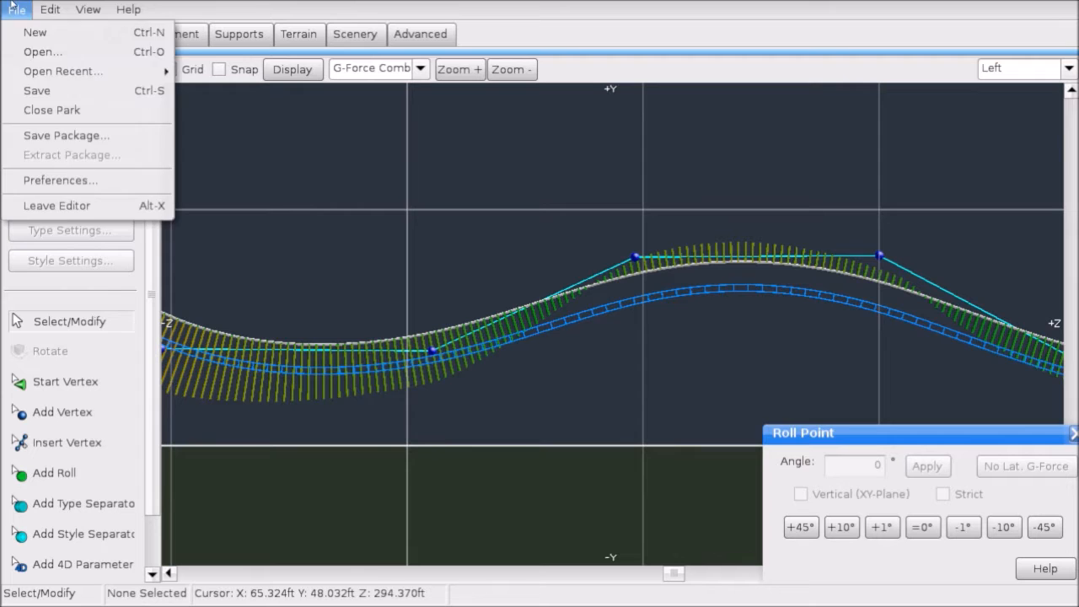
{"action": "left_click", "coordinate": [75, 95]}
{"action": "scroll", "coordinate": [359, 255], "scroll_direction": "down", "scroll_amount": 5}
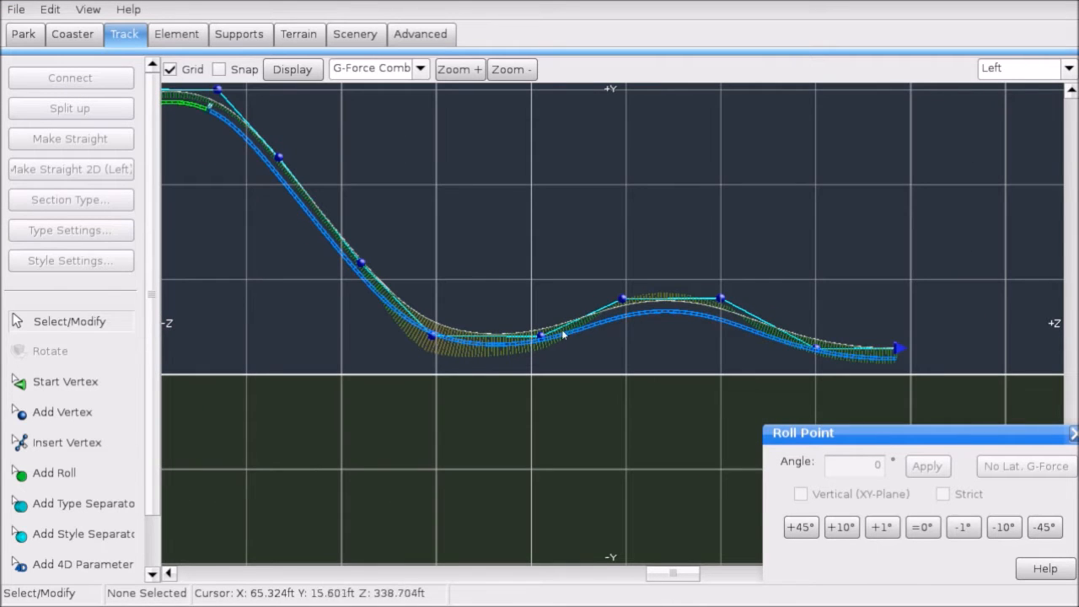
{"action": "right_click_drag", "start_coordinate": [733, 361], "coordinate": [677, 359]}
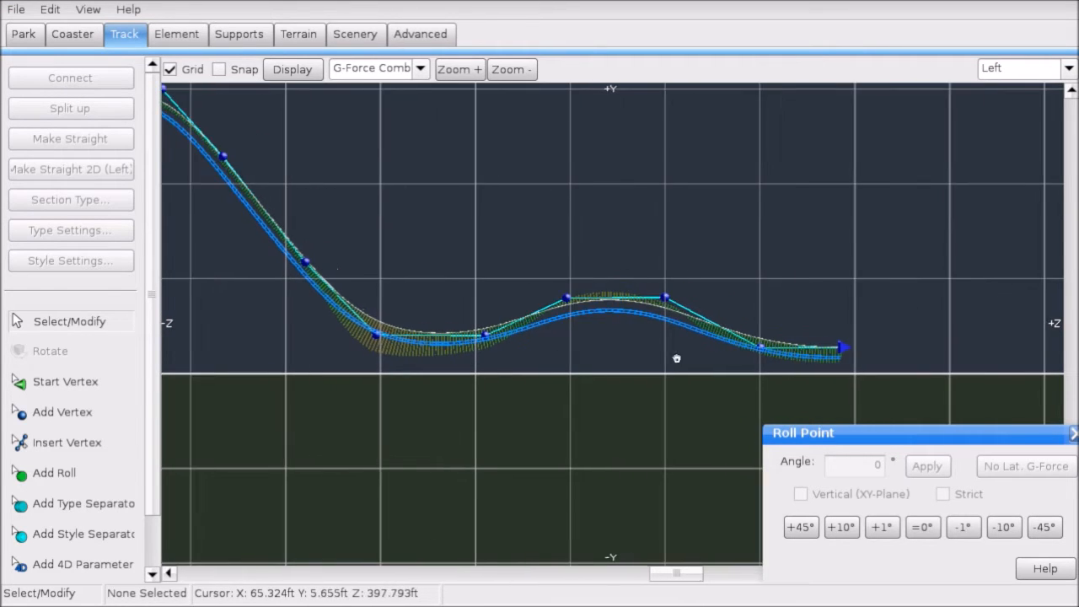
{"action": "scroll", "coordinate": [671, 357], "scroll_direction": "up", "scroll_amount": 4}
{"action": "right_click_drag", "start_coordinate": [612, 331], "coordinate": [438, 298]}
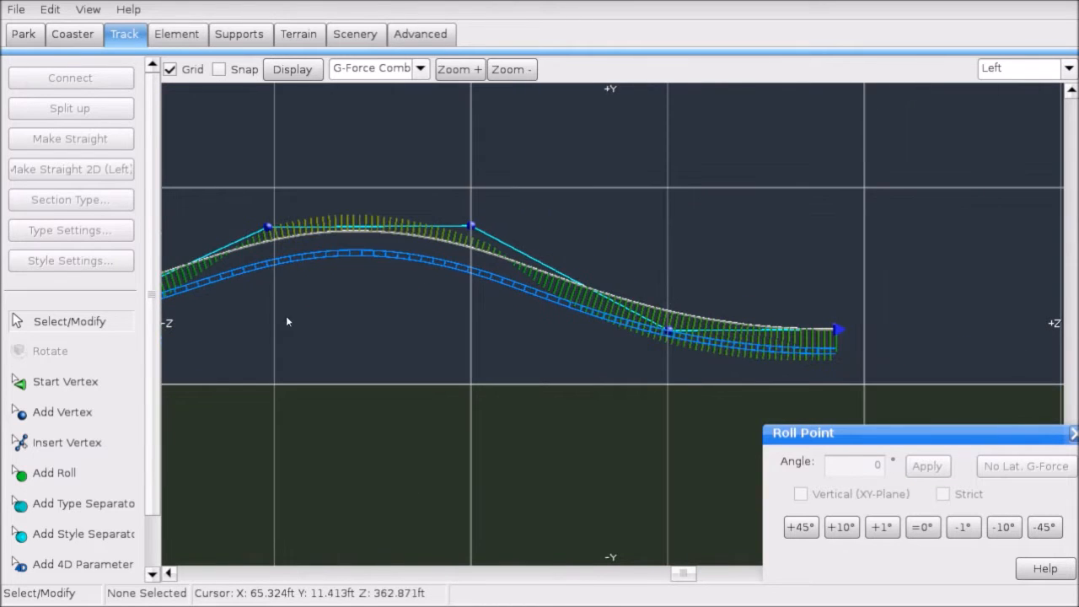
{"action": "right_click_drag", "start_coordinate": [285, 317], "coordinate": [565, 301]}
{"action": "right_click_drag", "start_coordinate": [873, 280], "coordinate": [716, 323]}
Step: In 3D Perspective with the g-force comb hidden, fly the camera along the hills to the lift
{"action": "left_click", "coordinate": [985, 71]}
{"action": "left_click", "coordinate": [1004, 164]}
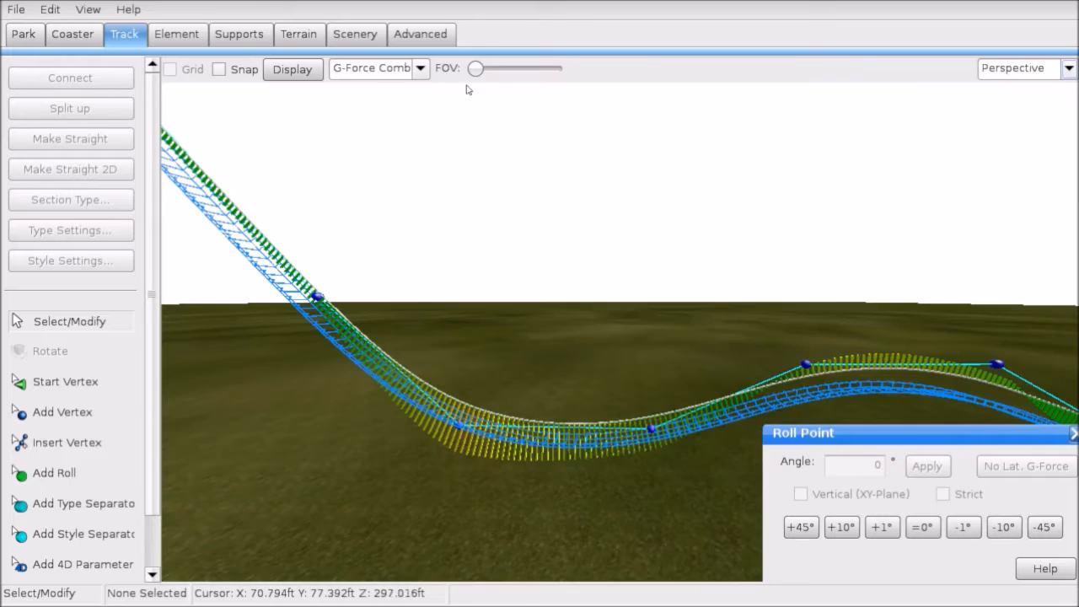
{"action": "left_click", "coordinate": [380, 68]}
{"action": "left_click", "coordinate": [350, 89]}
{"action": "right_click_drag", "start_coordinate": [540, 320], "coordinate": [506, 354]}
{"action": "right_click_drag", "start_coordinate": [380, 160], "coordinate": [468, 148]}
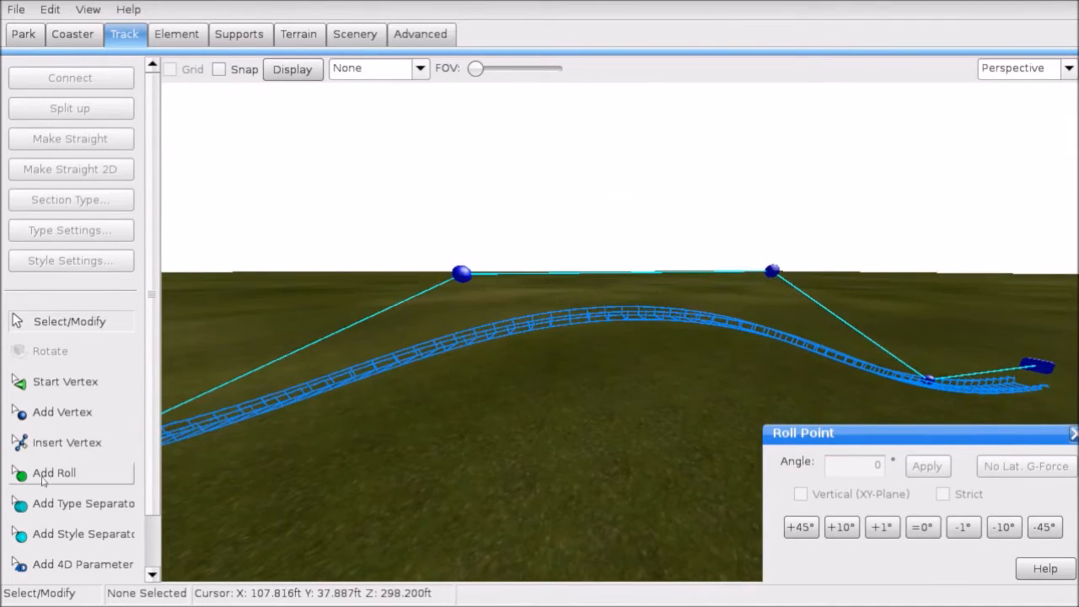
{"action": "right_click_drag", "start_coordinate": [658, 293], "coordinate": [438, 345]}
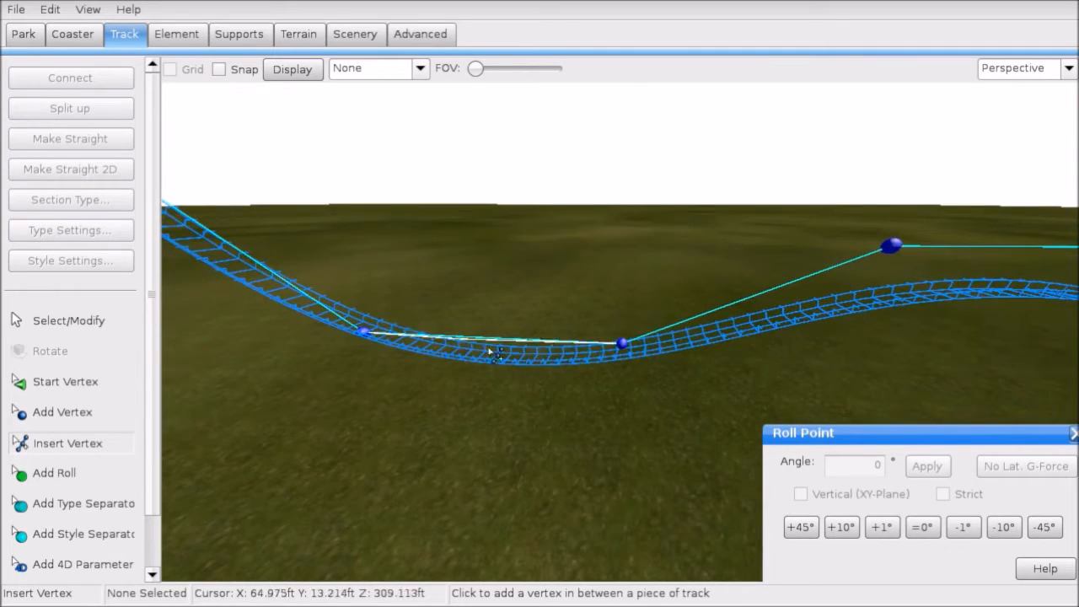
{"action": "mouse_move", "coordinate": [848, 268]}
{"action": "right_mouse_down"}
{"action": "mouse_move", "coordinate": [869, 270]}
{"action": "mouse_move", "coordinate": [910, 223]}
{"action": "mouse_move", "coordinate": [987, 287]}
{"action": "mouse_move", "coordinate": [867, 264]}
{"action": "right_mouse_up"}
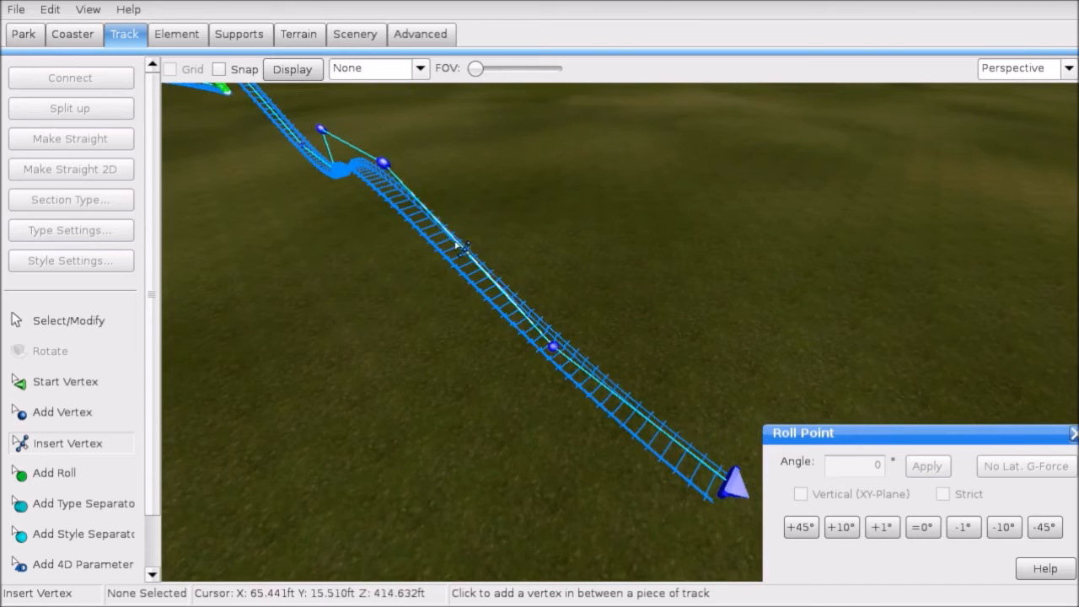
{"action": "left_click", "coordinate": [80, 331]}
{"action": "right_click_drag", "start_coordinate": [473, 321], "coordinate": [402, 353]}
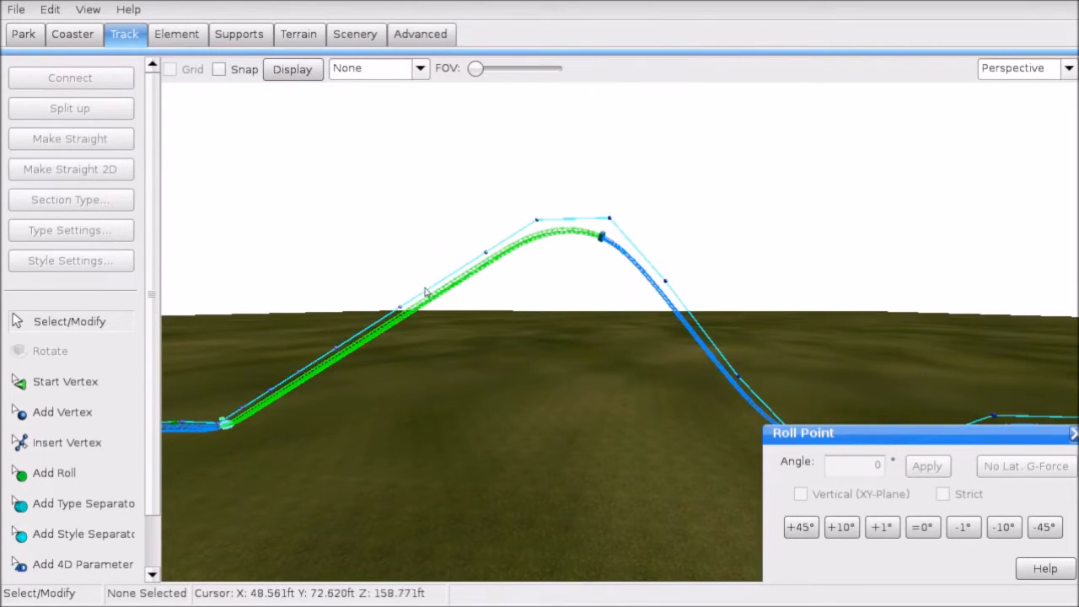
{"action": "right_click_drag", "start_coordinate": [425, 292], "coordinate": [430, 392]}
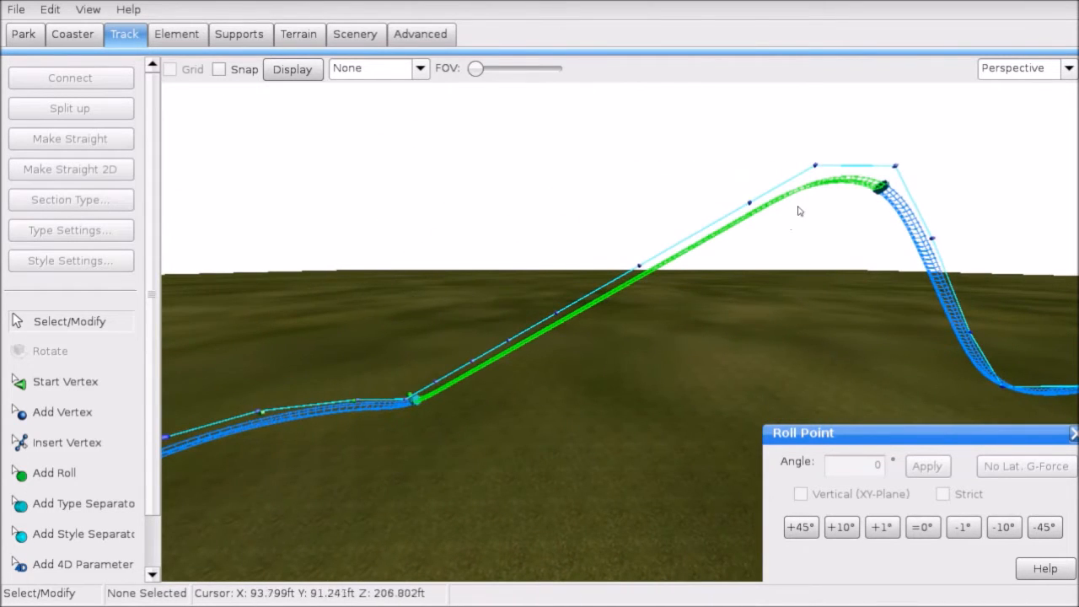
{"action": "right_click_drag", "start_coordinate": [569, 381], "coordinate": [740, 287]}
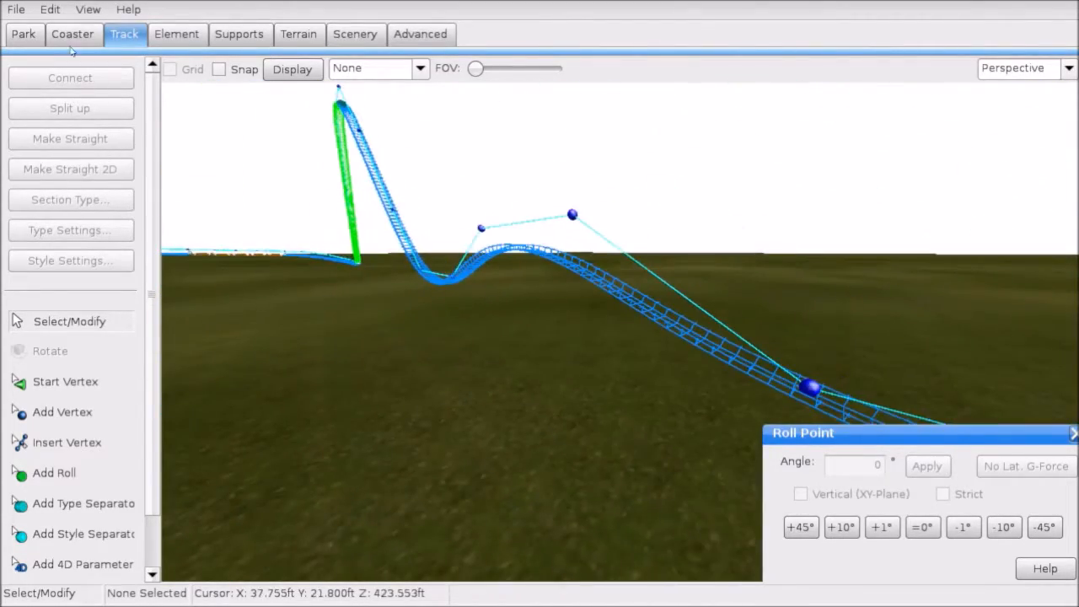
Step: Save the park and switch to the 2D Front view
{"action": "left_click", "coordinate": [15, 9]}
{"action": "left_click", "coordinate": [34, 89]}
{"action": "left_click", "coordinate": [524, 333]}
{"action": "left_click", "coordinate": [1014, 69]}
{"action": "left_click", "coordinate": [991, 109]}
{"action": "right_click_drag", "start_coordinate": [832, 203], "coordinate": [804, 210]}
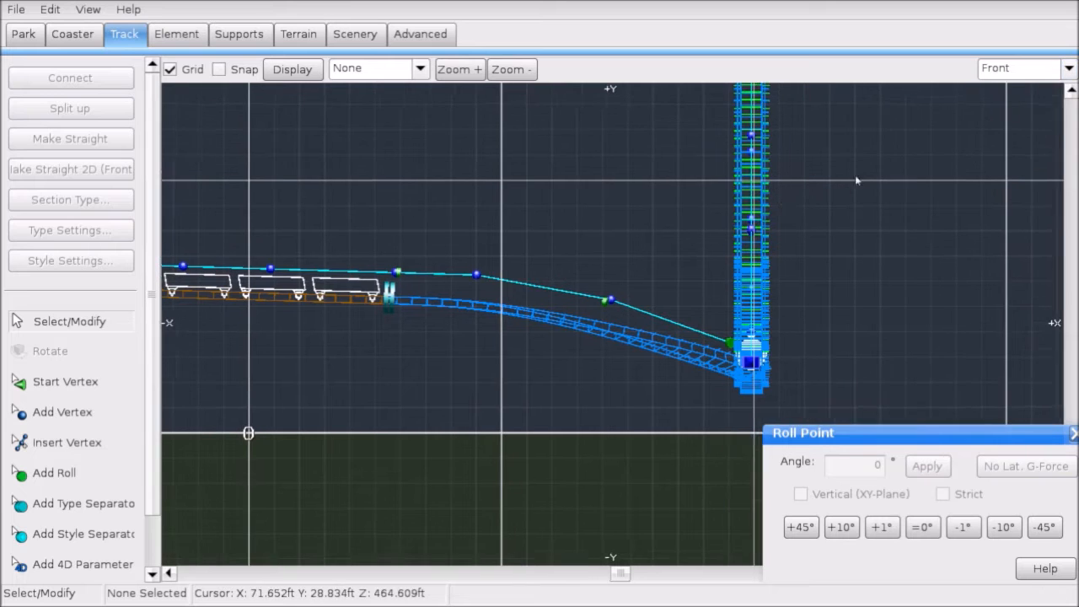
Step: Switch to the Left side view, pan along the track, and save the park
{"action": "left_click", "coordinate": [1015, 76]}
{"action": "left_click", "coordinate": [994, 135]}
{"action": "scroll", "coordinate": [684, 262], "scroll_direction": "down", "scroll_amount": 3}
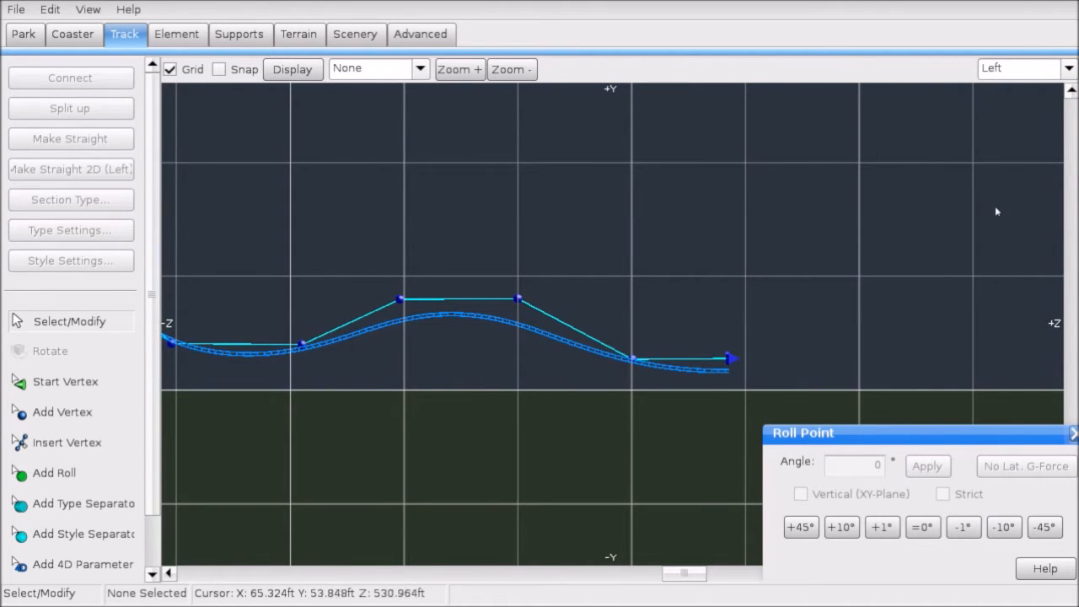
{"action": "right_click_drag", "start_coordinate": [996, 211], "coordinate": [650, 287]}
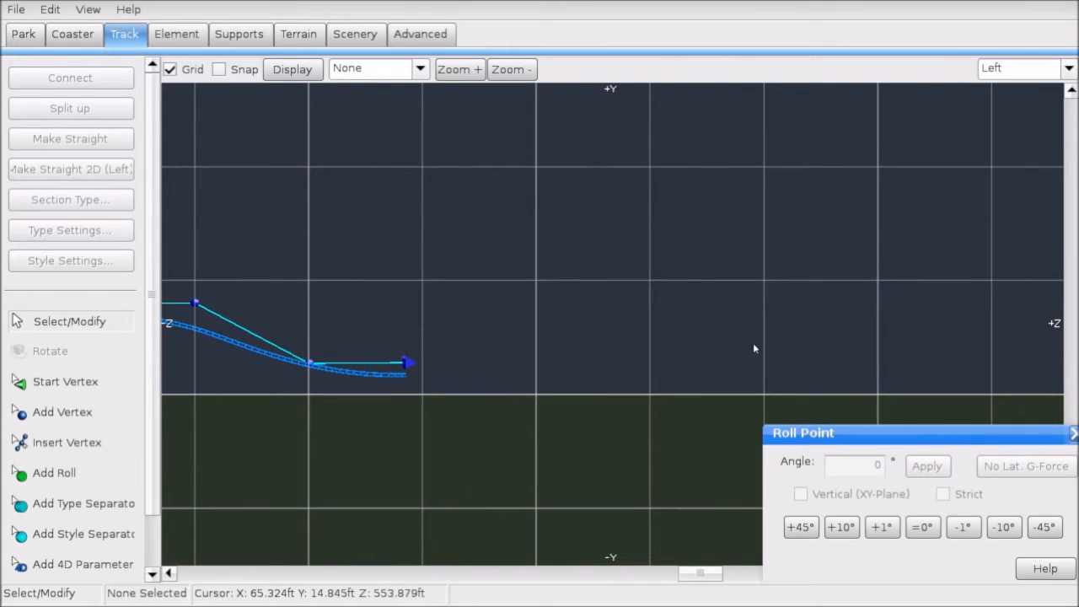
{"action": "right_click_drag", "start_coordinate": [923, 316], "coordinate": [815, 369]}
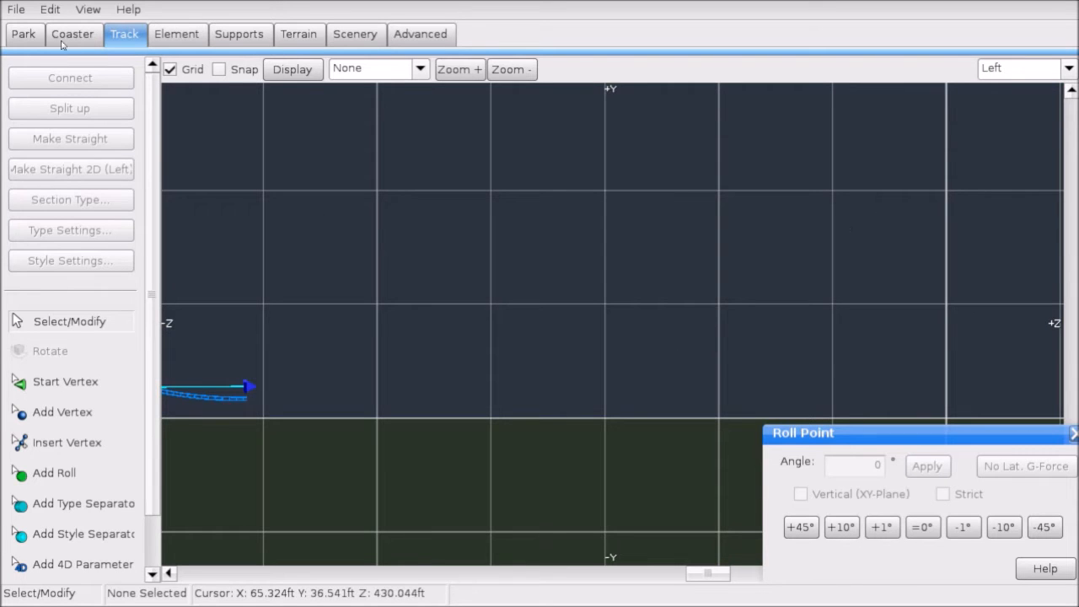
{"action": "left_click", "coordinate": [11, 5]}
{"action": "left_click", "coordinate": [34, 86]}
{"action": "left_click", "coordinate": [537, 338]}
Step: Select the track's end vertex and nudge it slightly back with arrow keys and a drag
{"action": "right_click_drag", "start_coordinate": [457, 299], "coordinate": [710, 288]}
{"action": "left_click", "coordinate": [663, 297]}
{"action": "scroll", "coordinate": [534, 312], "scroll_direction": "up", "scroll_amount": 2}
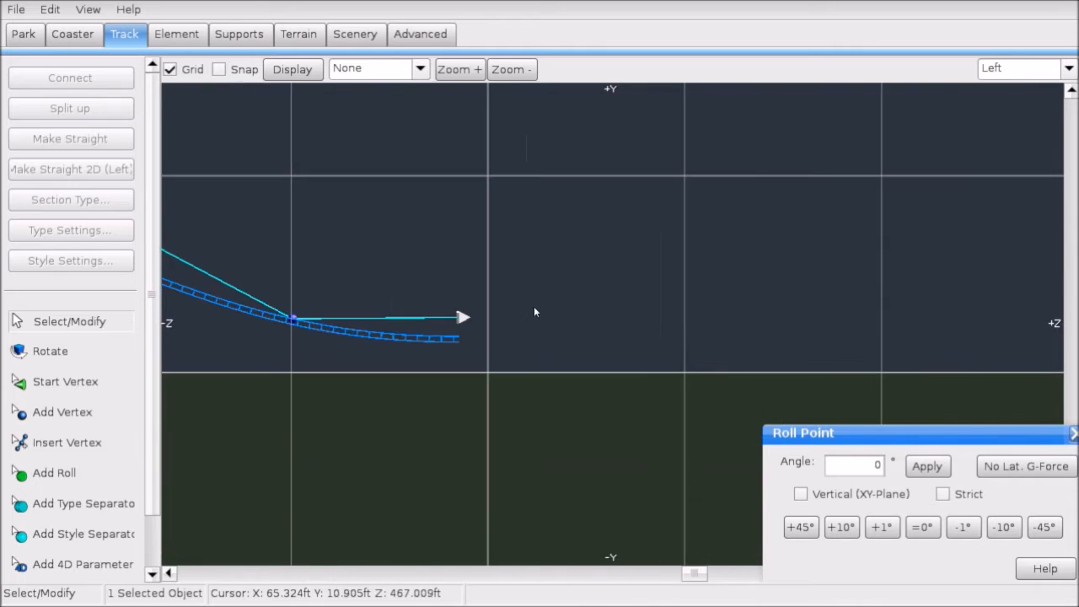
{"action": "scroll", "coordinate": [493, 297], "scroll_direction": "up", "scroll_amount": 1}
{"action": "right_click_drag", "start_coordinate": [481, 297], "coordinate": [537, 297]}
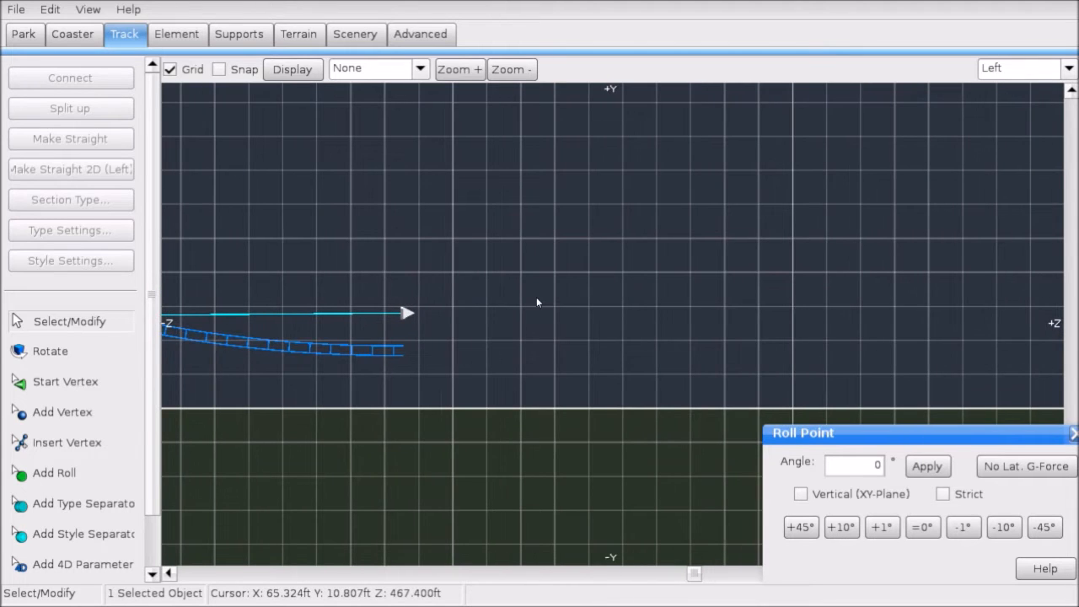
{"action": "key", "text": "Left"}
{"action": "key", "text": "Right"}
{"action": "key", "text": "Right"}
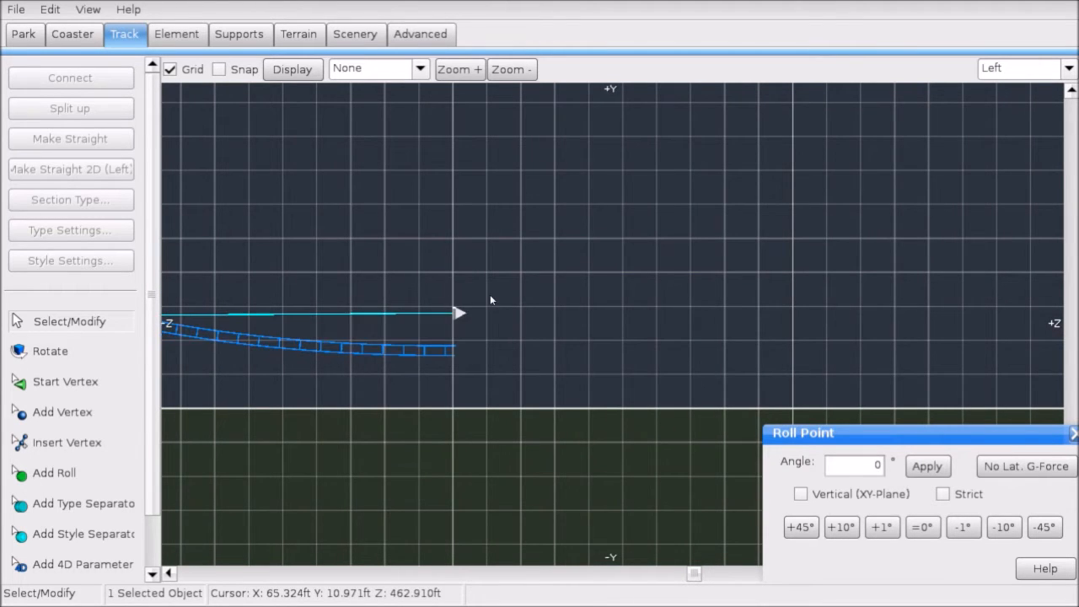
{"action": "left_click_drag", "start_coordinate": [455, 314], "coordinate": [434, 314]}
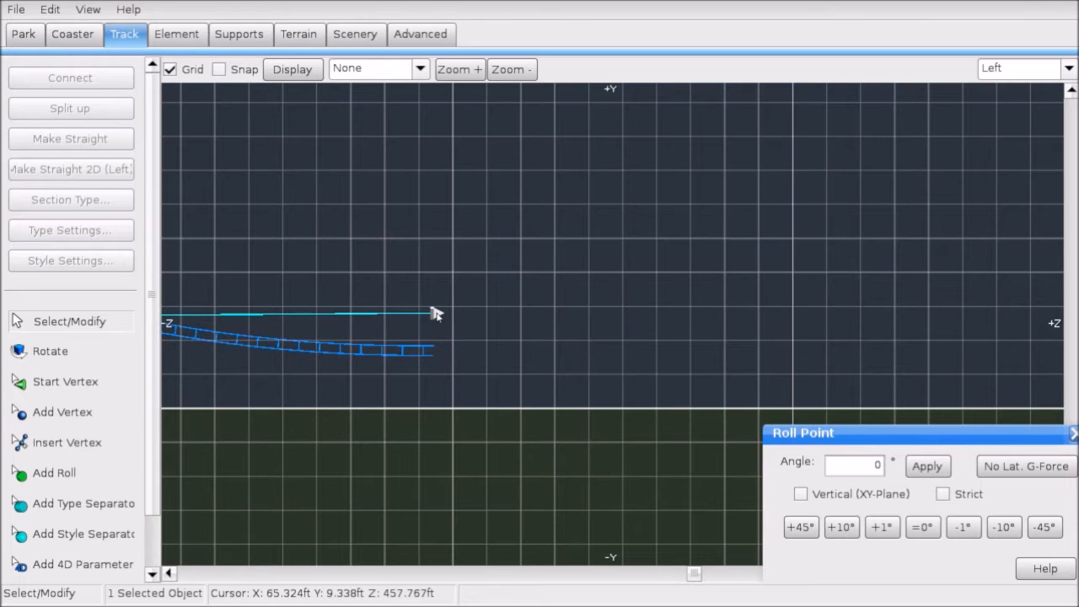
{"action": "scroll", "coordinate": [448, 302], "scroll_direction": "down", "scroll_amount": 1}
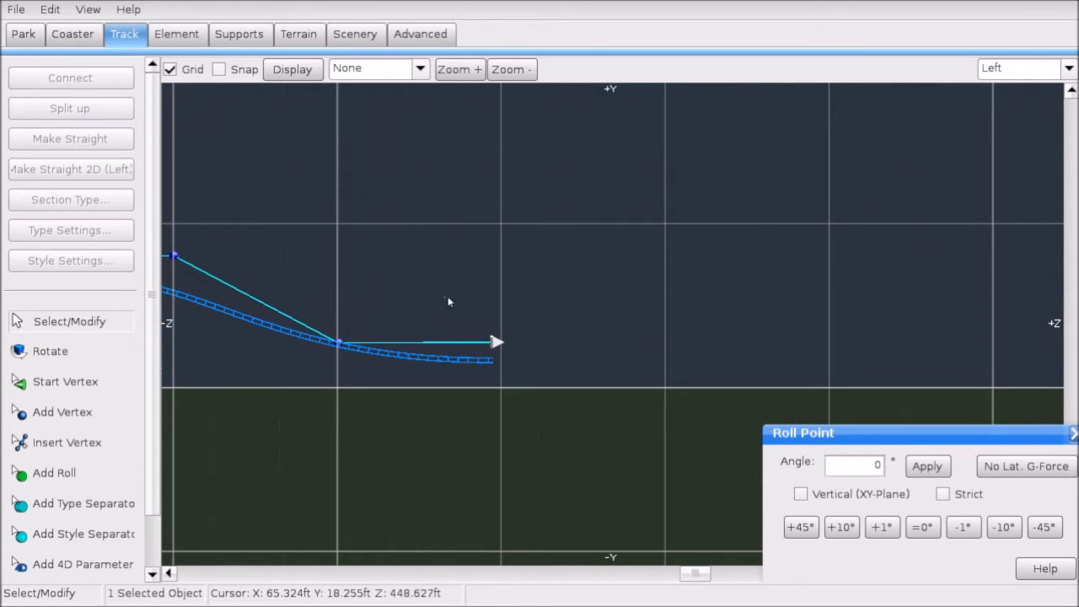
Step: Add three vertices that climb upward out of the last dip
{"action": "left_click", "coordinate": [96, 414]}
{"action": "left_click", "coordinate": [664, 225]}
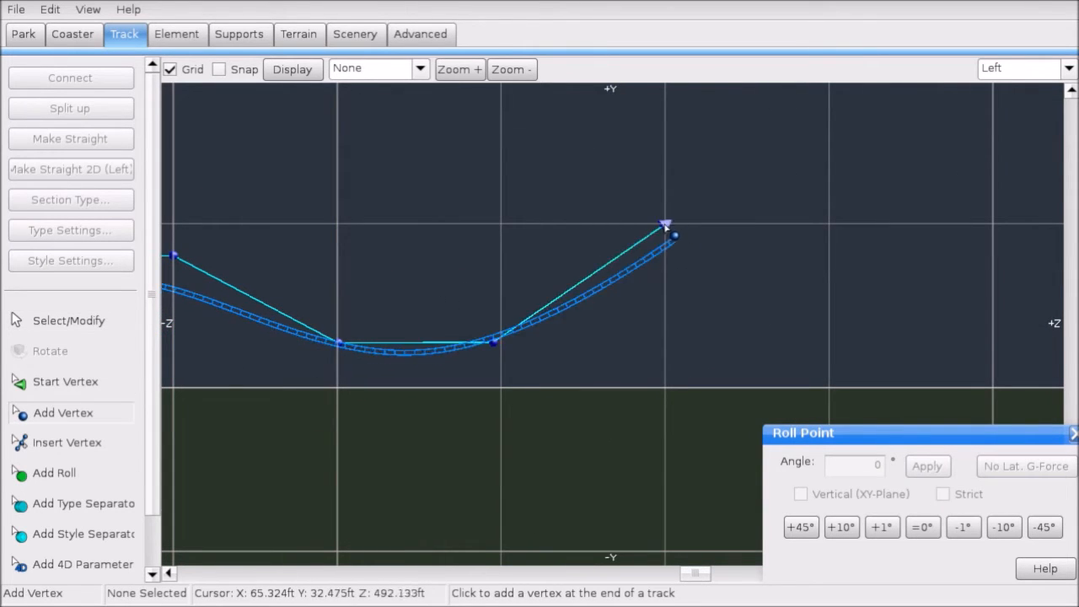
{"action": "left_click", "coordinate": [719, 217]}
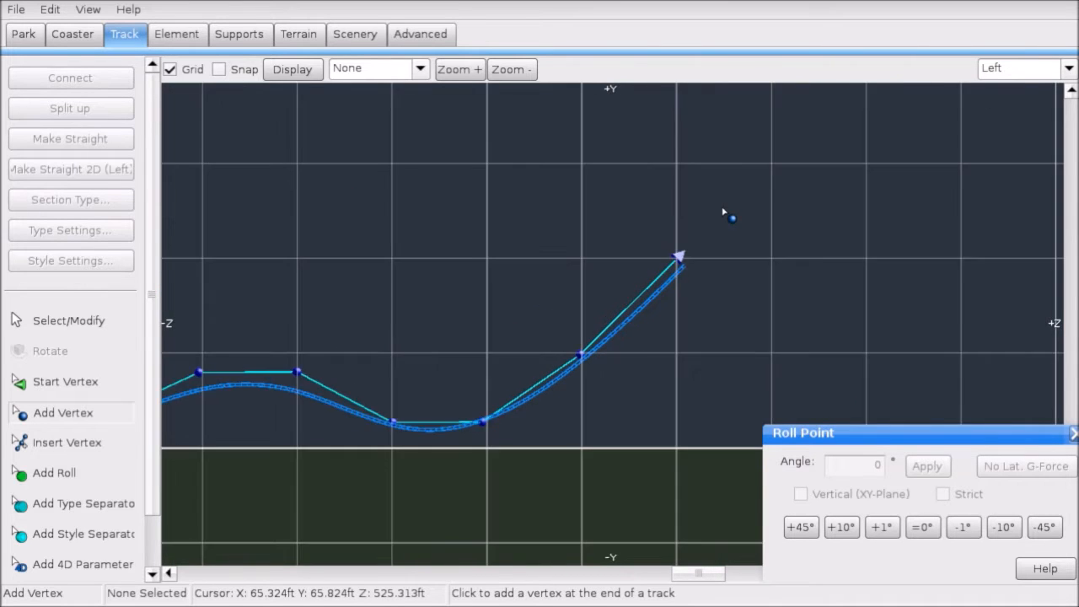
{"action": "left_click", "coordinate": [741, 192]}
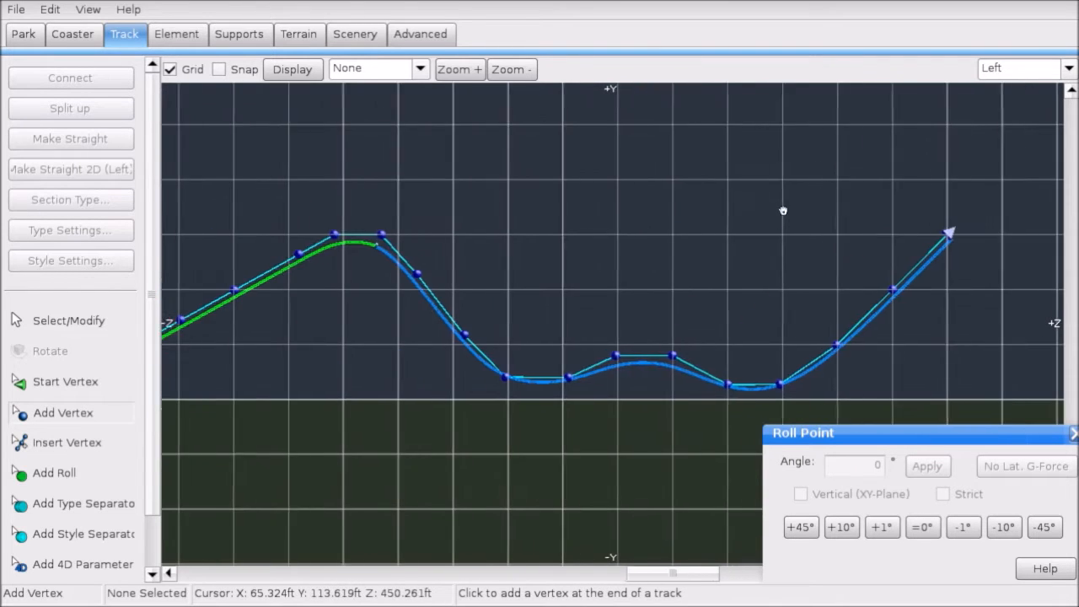
Step: With the Speed Comb shown, drag the climb's end vertex down to level off the crest
{"action": "left_click", "coordinate": [375, 68]}
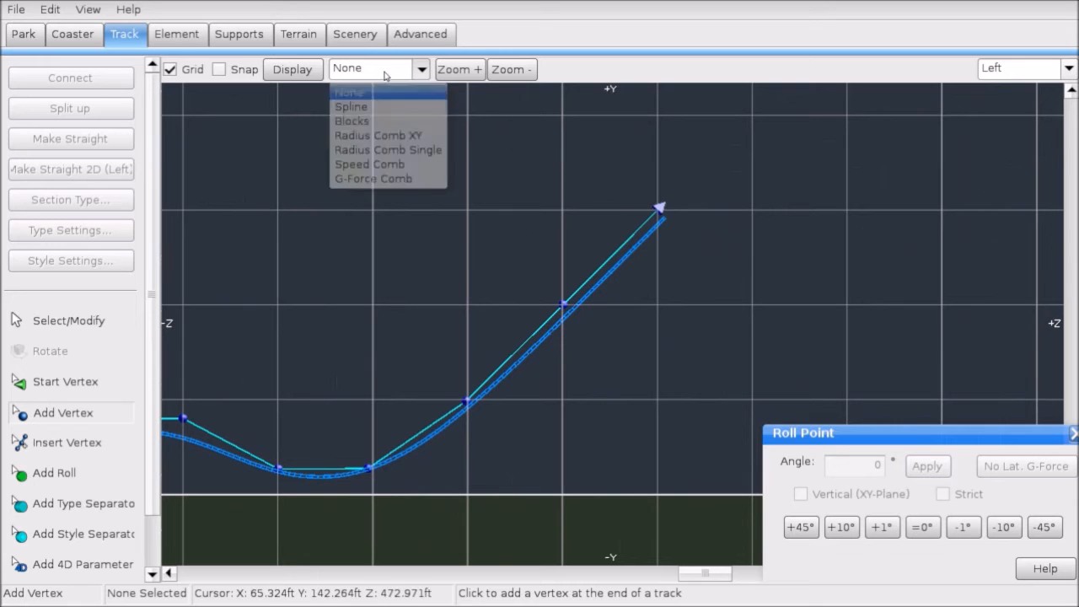
{"action": "left_click", "coordinate": [384, 159]}
{"action": "left_click", "coordinate": [121, 313]}
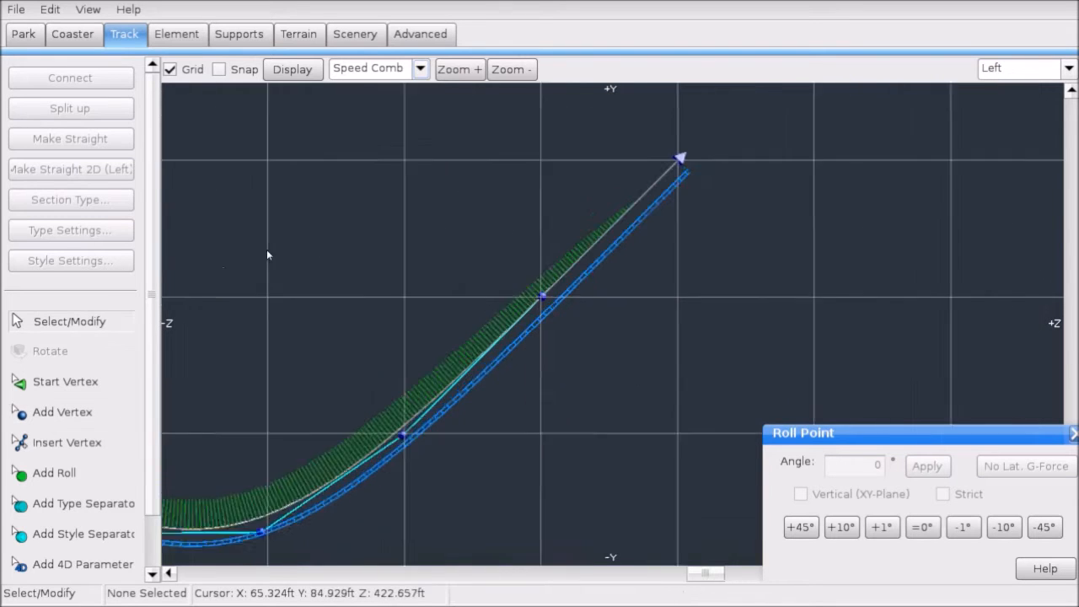
{"action": "left_click_drag", "start_coordinate": [711, 89], "coordinate": [716, 289]}
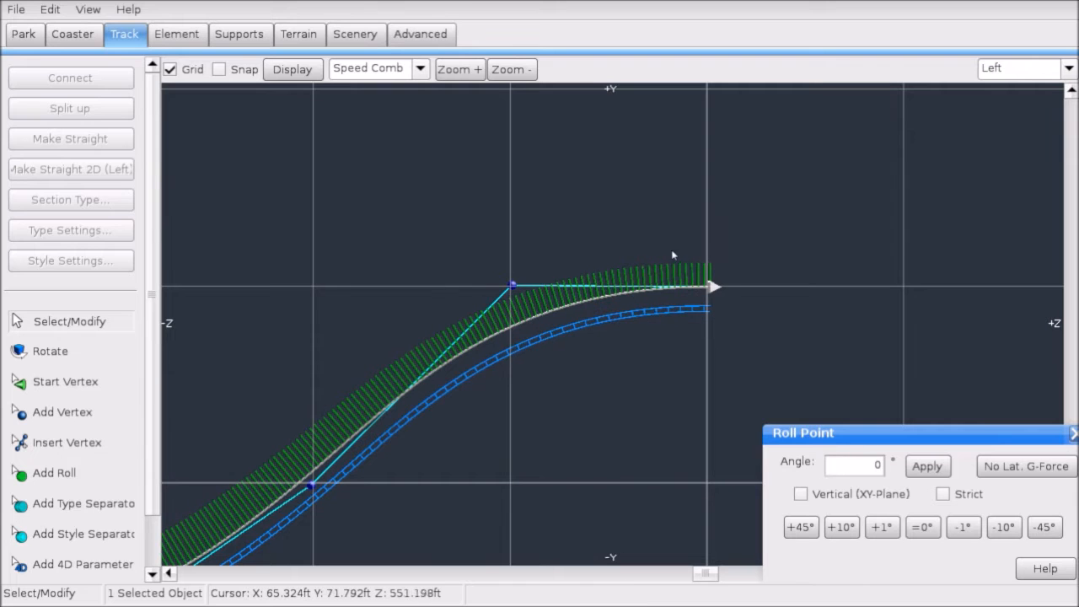
{"action": "scroll", "coordinate": [689, 271], "scroll_direction": "down", "scroll_amount": 3}
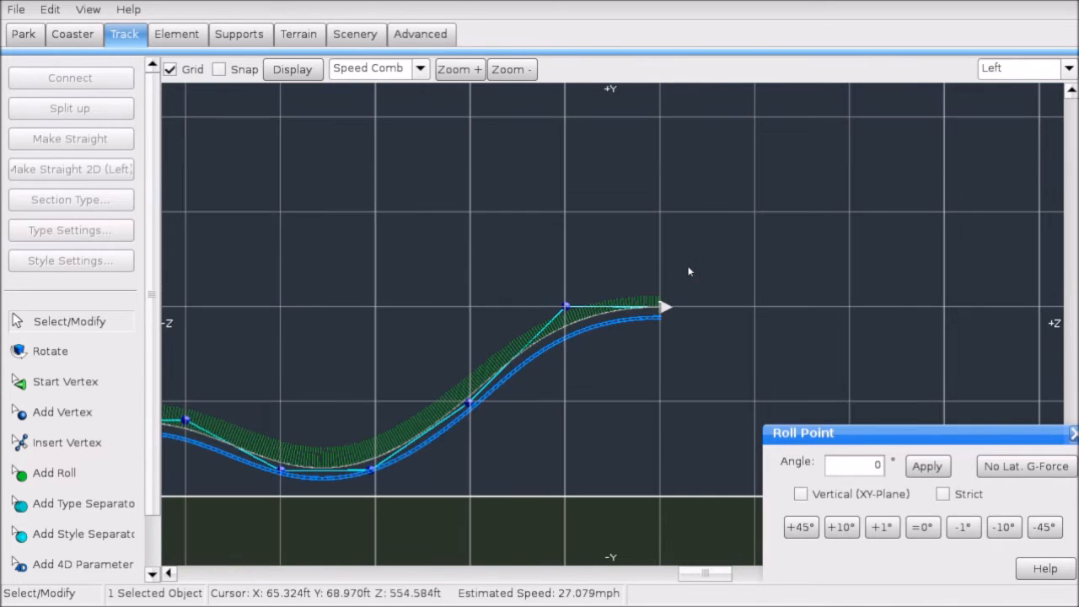
{"action": "scroll", "coordinate": [659, 216], "scroll_direction": "up", "scroll_amount": 3}
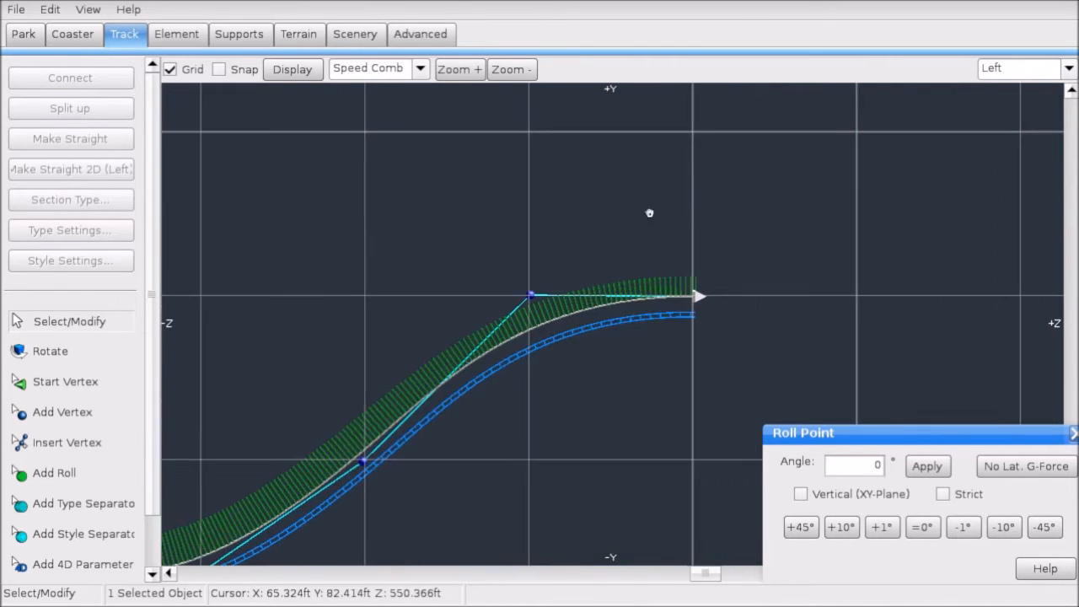
Step: Clear the selection and set the Display overlay back to None
{"action": "right_click_drag", "start_coordinate": [648, 208], "coordinate": [550, 191]}
{"action": "left_click", "coordinate": [582, 189]}
{"action": "left_click", "coordinate": [390, 74]}
{"action": "left_click", "coordinate": [345, 88]}
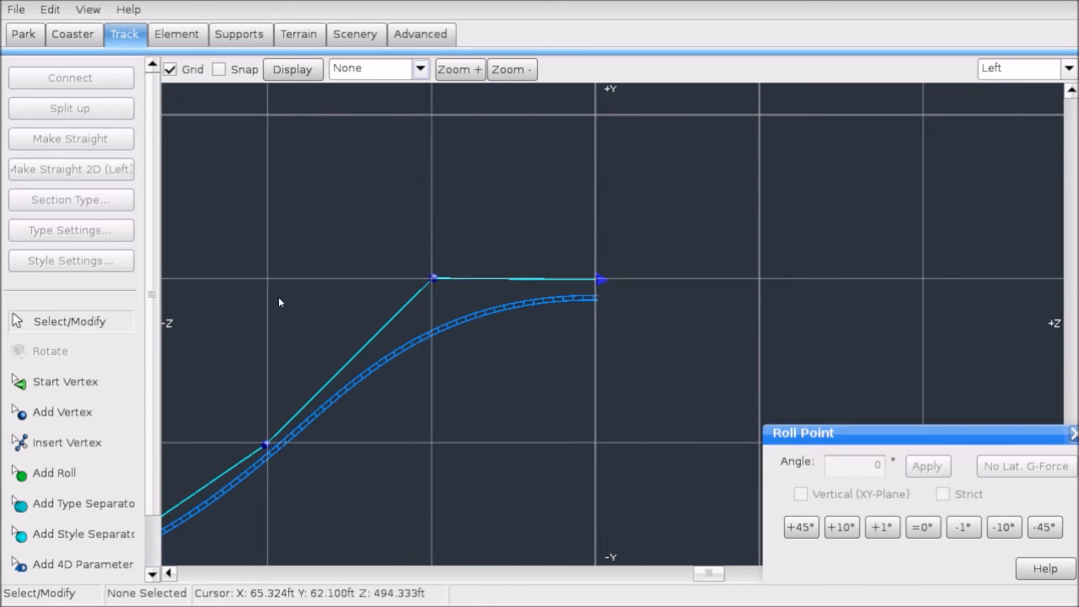
Step: Add three vertices descending from the crest to a flat point near the ground
{"action": "left_click", "coordinate": [55, 415]}
{"action": "right_click_drag", "start_coordinate": [393, 394], "coordinate": [423, 263]}
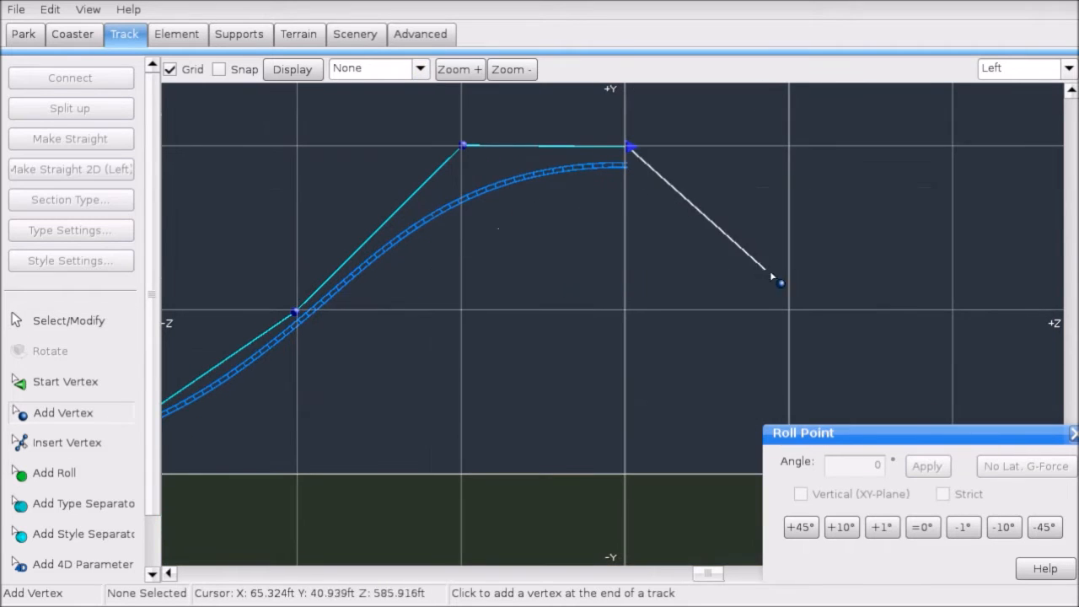
{"action": "left_click", "coordinate": [793, 314]}
{"action": "right_click_drag", "start_coordinate": [704, 352], "coordinate": [676, 315]}
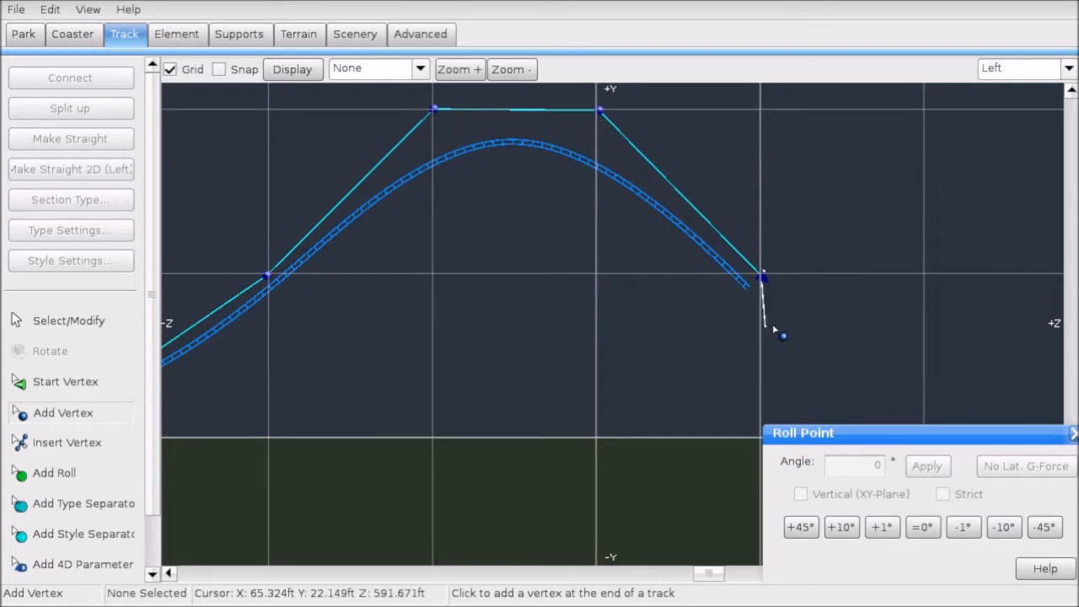
{"action": "right_click_drag", "start_coordinate": [517, 328], "coordinate": [828, 304]}
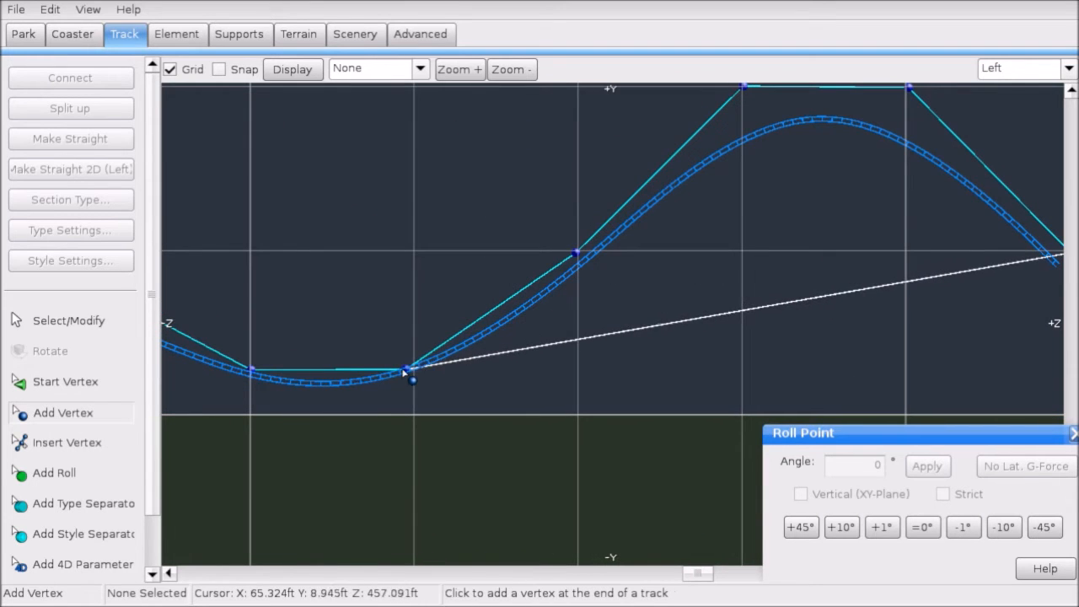
{"action": "right_click_drag", "start_coordinate": [503, 356], "coordinate": [378, 357]}
{"action": "right_click_drag", "start_coordinate": [620, 357], "coordinate": [384, 371]}
{"action": "right_click_drag", "start_coordinate": [660, 367], "coordinate": [436, 387]}
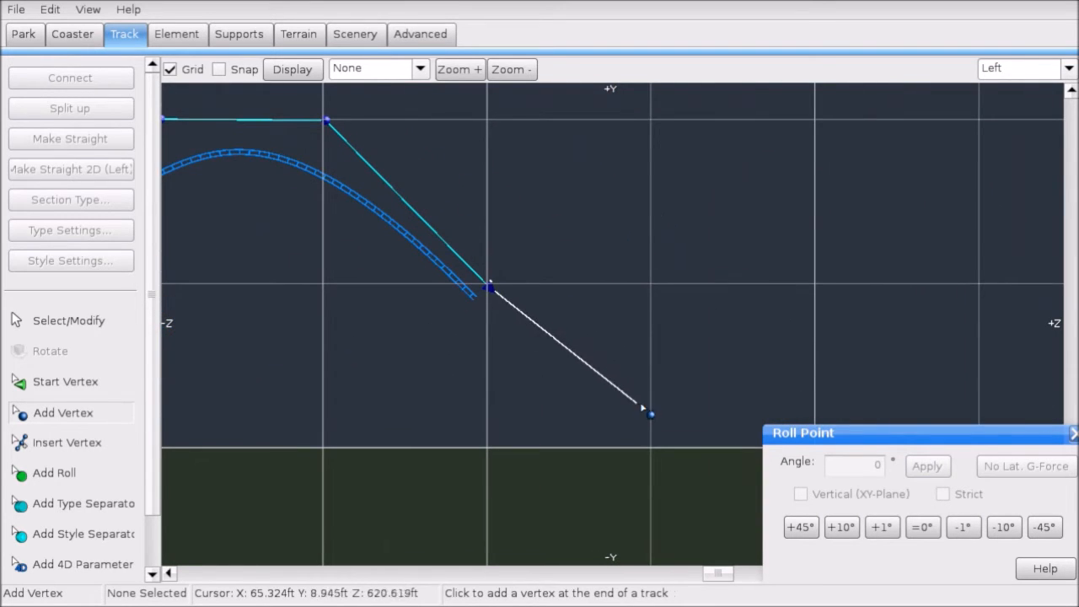
{"action": "left_click", "coordinate": [649, 413]}
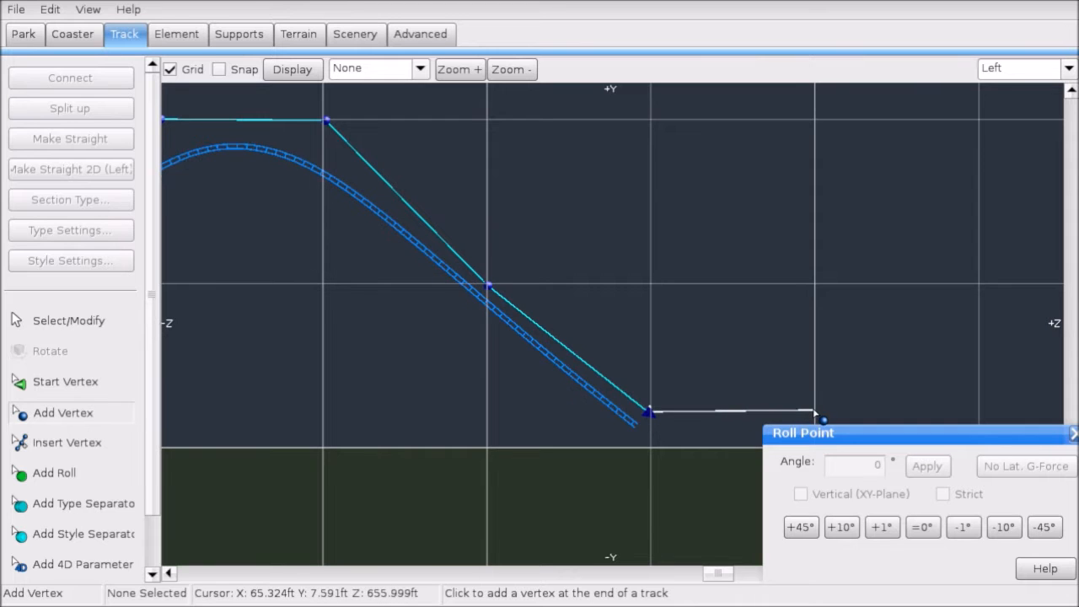
{"action": "left_click", "coordinate": [815, 412]}
Step: Box-select the lower end of the descent and raise those vertices slightly
{"action": "left_click", "coordinate": [69, 321]}
{"action": "right_click_drag", "start_coordinate": [519, 356], "coordinate": [480, 349]}
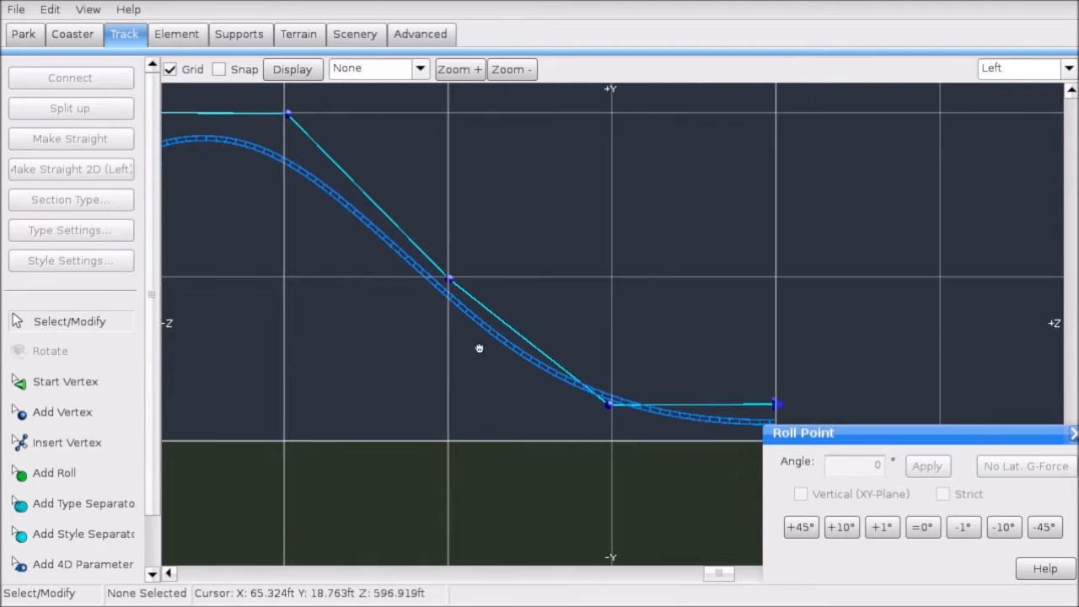
{"action": "left_click_drag", "start_coordinate": [772, 427], "coordinate": [530, 384]}
{"action": "left_click_drag", "start_coordinate": [779, 401], "coordinate": [781, 398]}
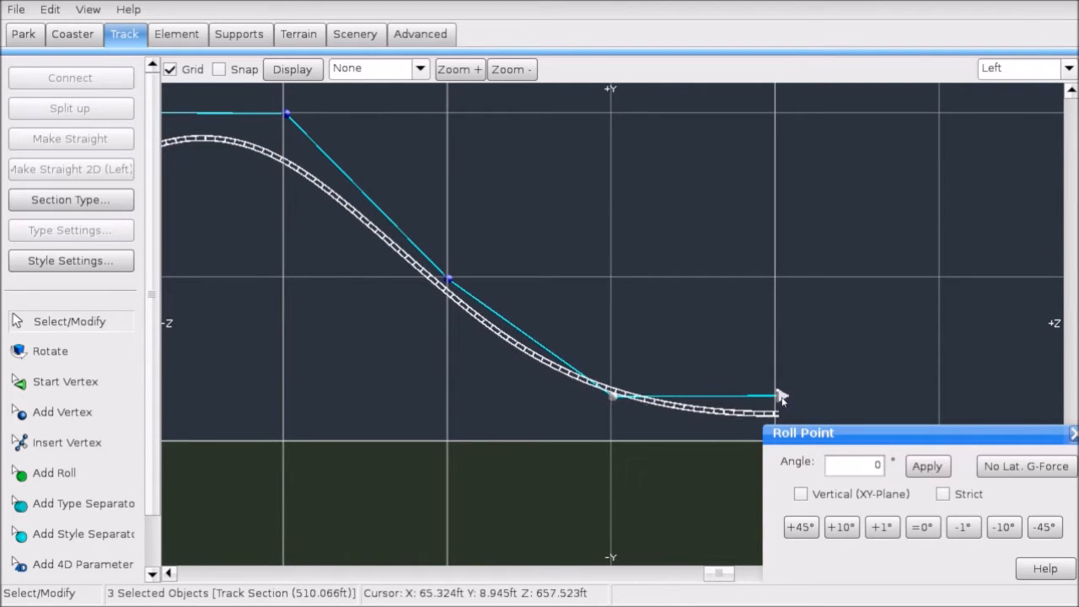
{"action": "scroll", "coordinate": [590, 390], "scroll_direction": "down", "scroll_amount": 2}
{"action": "left_click", "coordinate": [455, 373]}
Step: Apply Make Straight 2D (Left) to the hill's climbing and descending sides
{"action": "right_click_drag", "start_coordinate": [411, 364], "coordinate": [488, 358]}
{"action": "scroll", "coordinate": [550, 363], "scroll_direction": "down", "scroll_amount": 1}
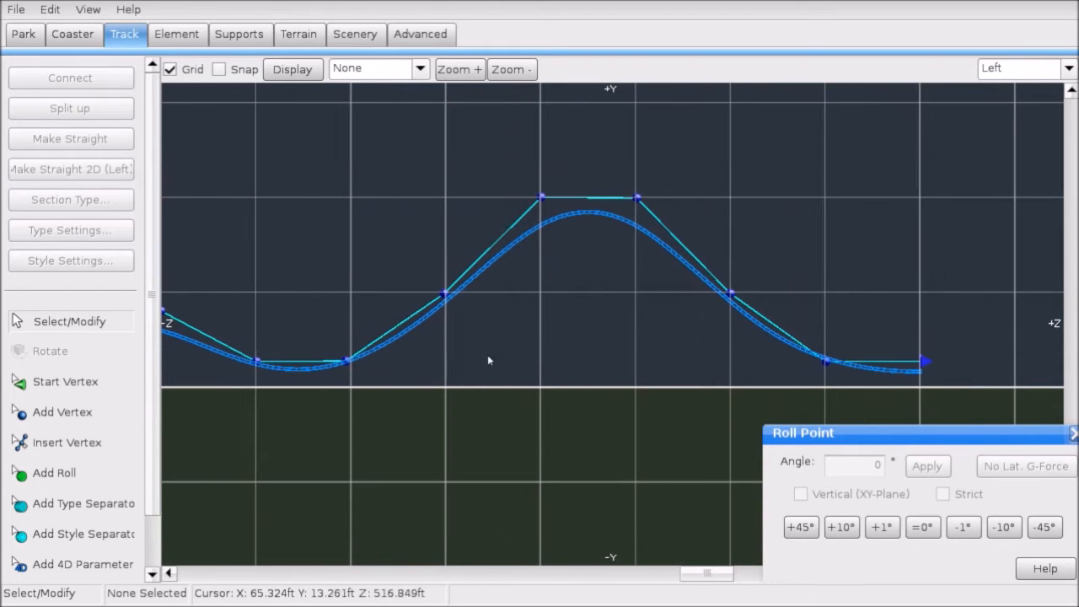
{"action": "left_click_drag", "start_coordinate": [327, 394], "coordinate": [831, 391]}
{"action": "left_click", "coordinate": [53, 169]}
{"action": "left_click", "coordinate": [509, 356]}
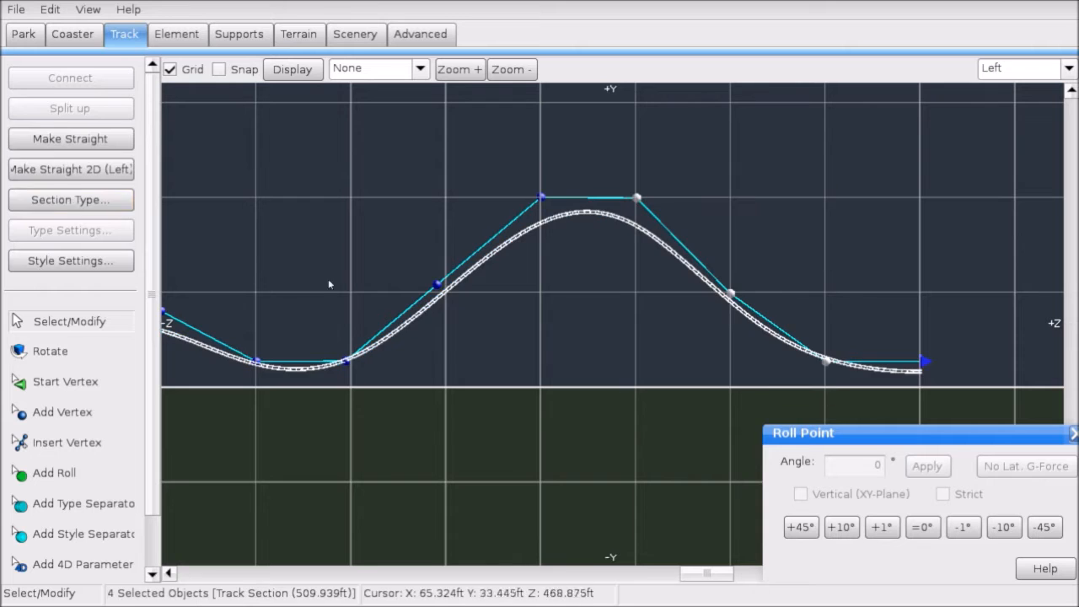
{"action": "left_click", "coordinate": [75, 170]}
{"action": "left_click", "coordinate": [375, 68]}
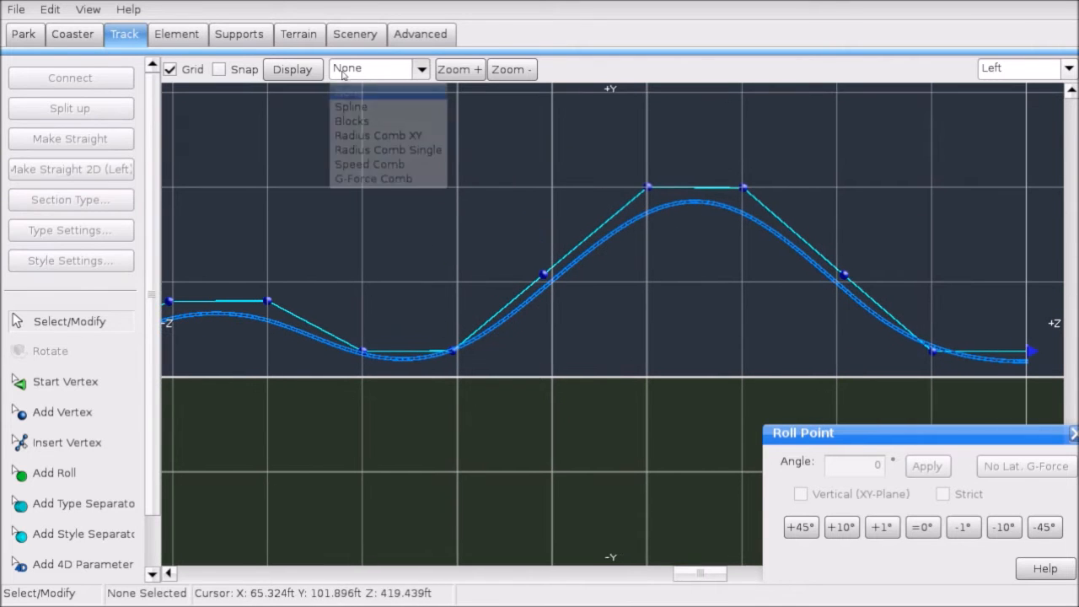
Step: Show the G-Force Comb and select the right hill's seven vertices to inspect them
{"action": "left_click", "coordinate": [347, 179]}
{"action": "scroll", "coordinate": [457, 257], "scroll_direction": "up", "scroll_amount": 2}
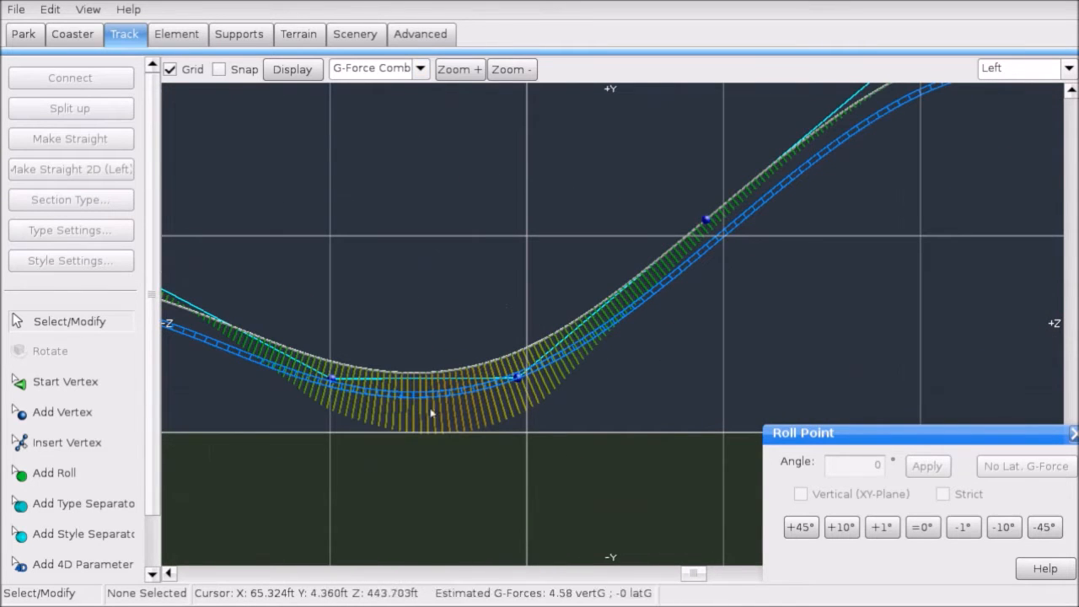
{"action": "left_click_drag", "start_coordinate": [314, 441], "coordinate": [489, 472]}
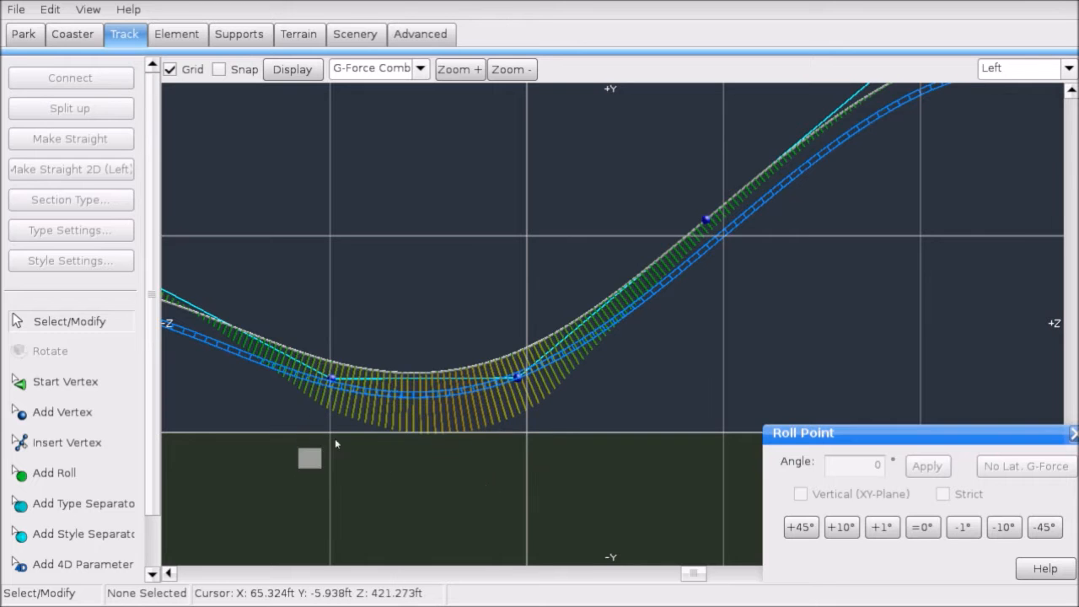
{"action": "left_click_drag", "start_coordinate": [335, 443], "coordinate": [504, 453]}
{"action": "scroll", "coordinate": [557, 426], "scroll_direction": "down", "scroll_amount": 3}
{"action": "right_click_drag", "start_coordinate": [717, 198], "coordinate": [629, 215]}
{"action": "left_click_drag", "start_coordinate": [519, 163], "coordinate": [982, 479]}
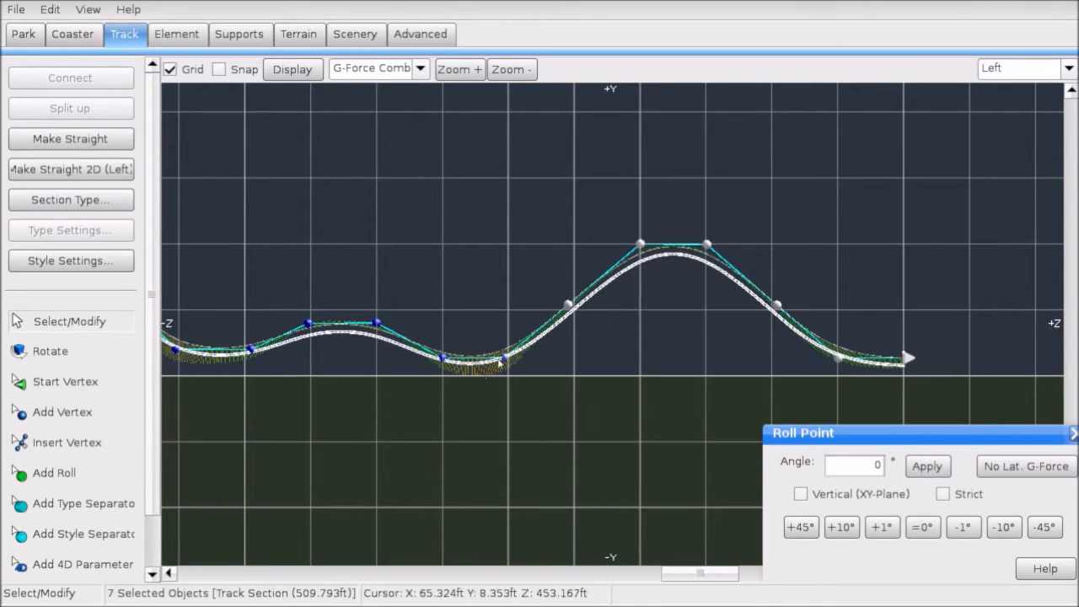
{"action": "scroll", "coordinate": [492, 391], "scroll_direction": "up", "scroll_amount": 3}
{"action": "right_click_drag", "start_coordinate": [491, 391], "coordinate": [596, 334]}
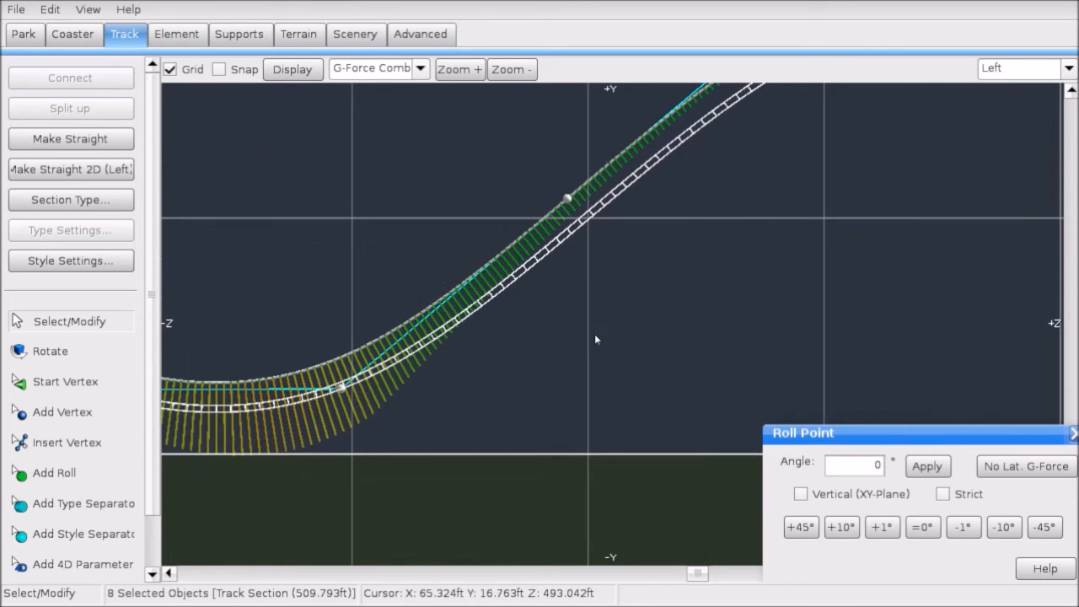
{"action": "scroll", "coordinate": [594, 334], "scroll_direction": "down", "scroll_amount": 3}
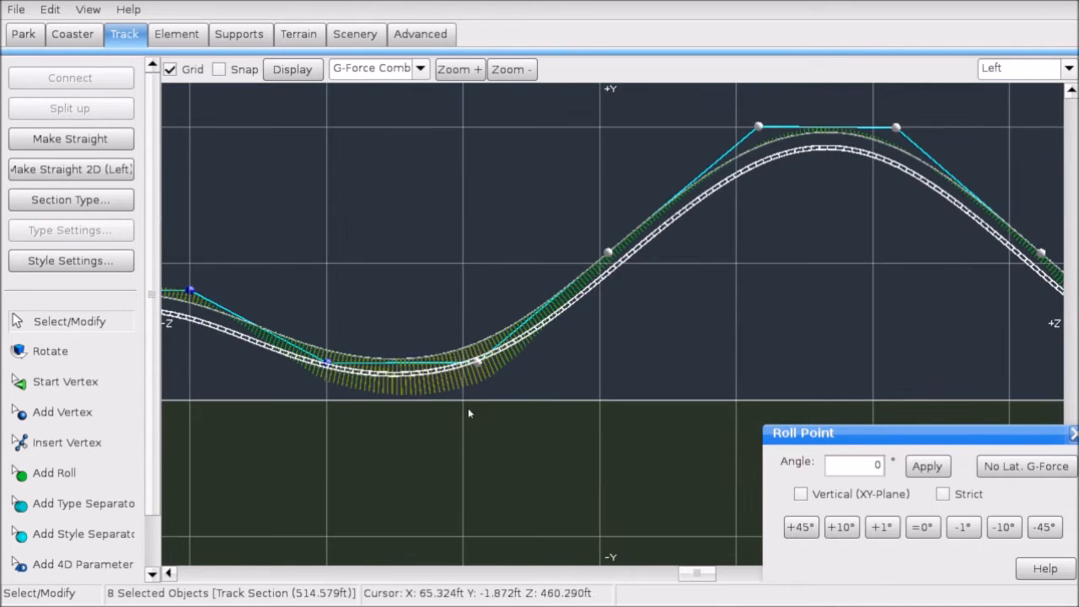
{"action": "left_click", "coordinate": [664, 410]}
Step: Set the Display overlay to None, turning off the G-Force Comb
{"action": "right_click_drag", "start_coordinate": [731, 371], "coordinate": [678, 382]}
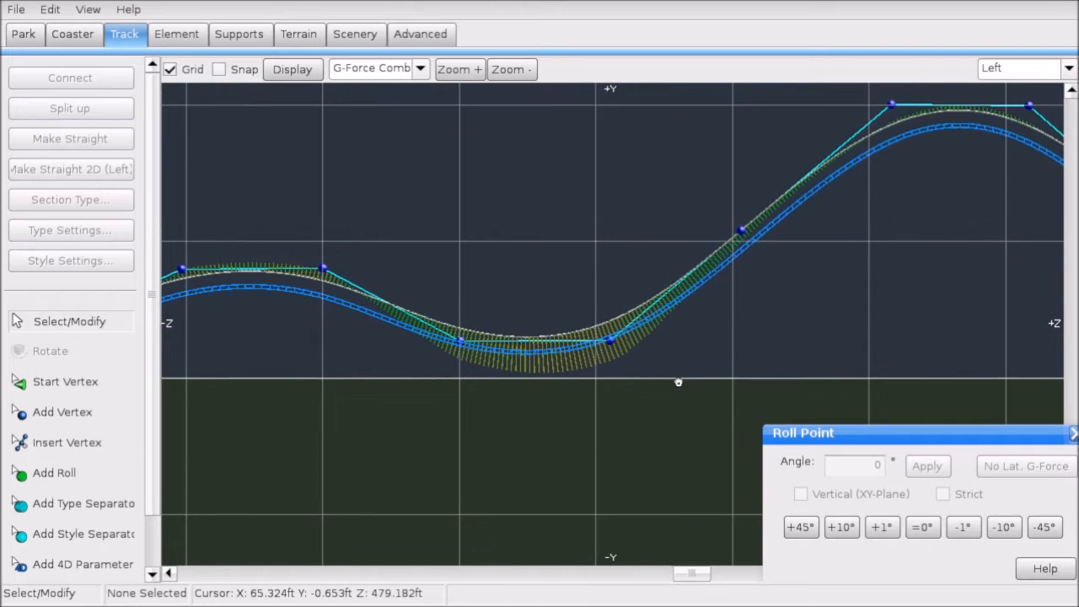
{"action": "right_click_drag", "start_coordinate": [701, 323], "coordinate": [672, 316]}
{"action": "scroll", "coordinate": [672, 315], "scroll_direction": "down", "scroll_amount": 5}
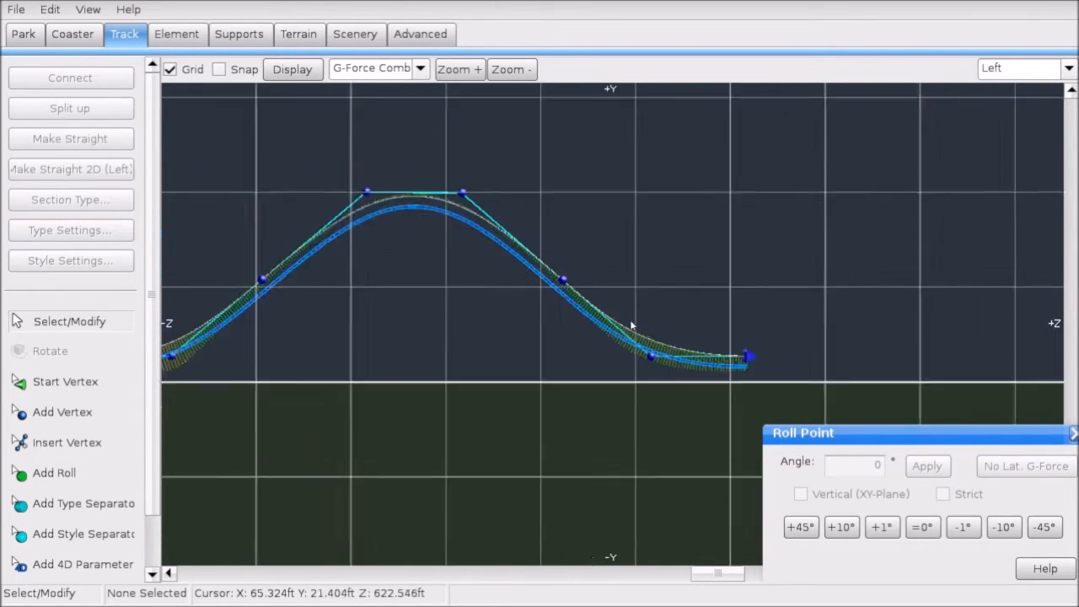
{"action": "scroll", "coordinate": [534, 279], "scroll_direction": "up", "scroll_amount": 4}
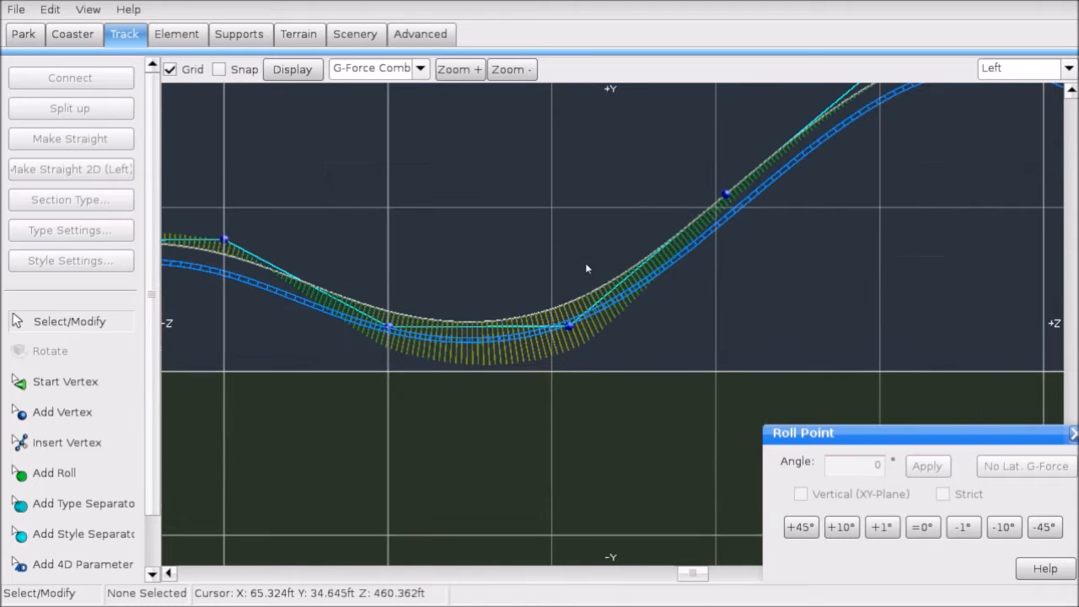
{"action": "left_click", "coordinate": [15, 10]}
{"action": "left_click", "coordinate": [15, 9]}
{"action": "left_click", "coordinate": [371, 68]}
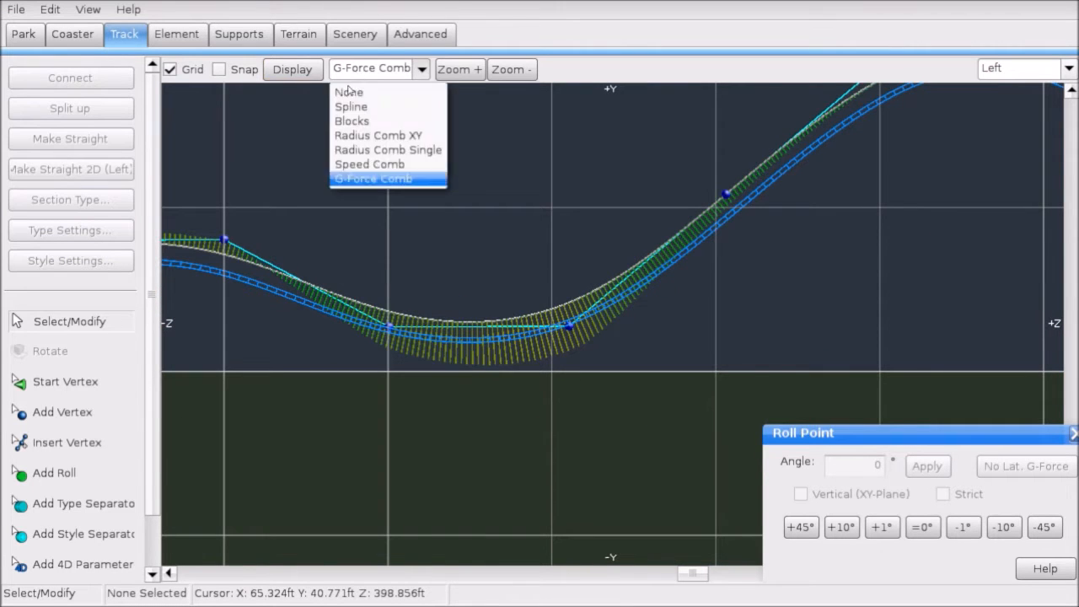
{"action": "left_click", "coordinate": [345, 86]}
Step: Frame the whole track from the lift to the later hills and switch to Perspective view
{"action": "scroll", "coordinate": [603, 253], "scroll_direction": "down", "scroll_amount": 4}
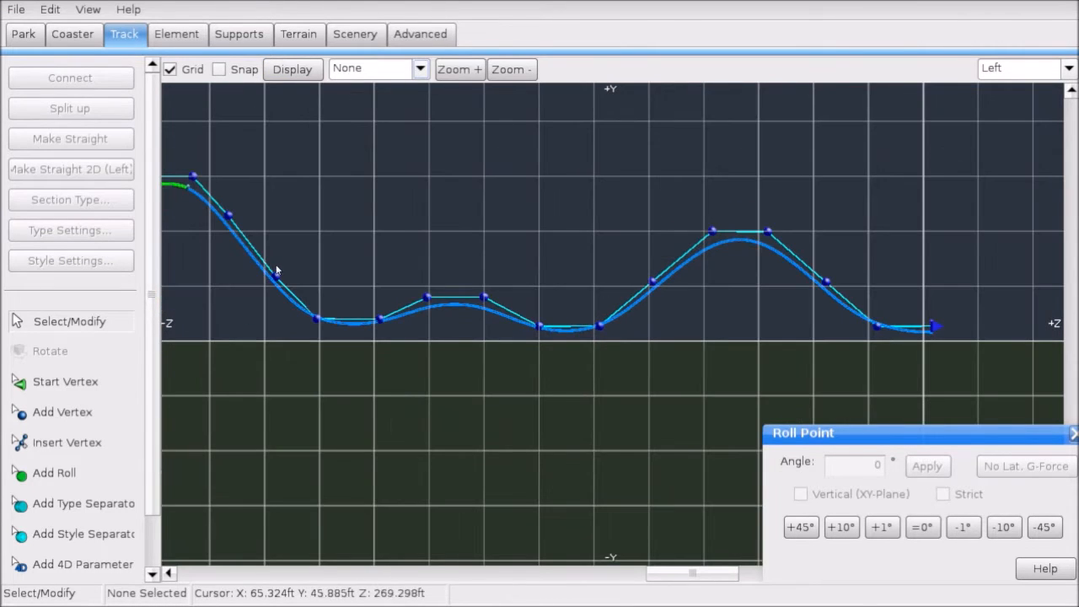
{"action": "right_click_drag", "start_coordinate": [276, 270], "coordinate": [701, 301]}
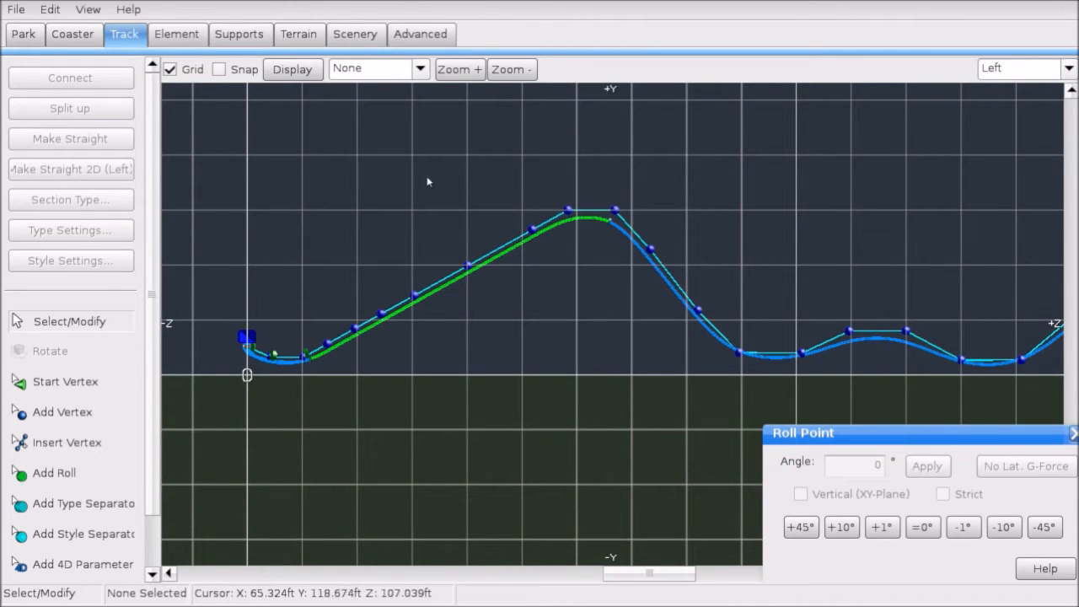
{"action": "right_click_drag", "start_coordinate": [608, 194], "coordinate": [463, 191]}
{"action": "right_click_drag", "start_coordinate": [522, 228], "coordinate": [379, 221]}
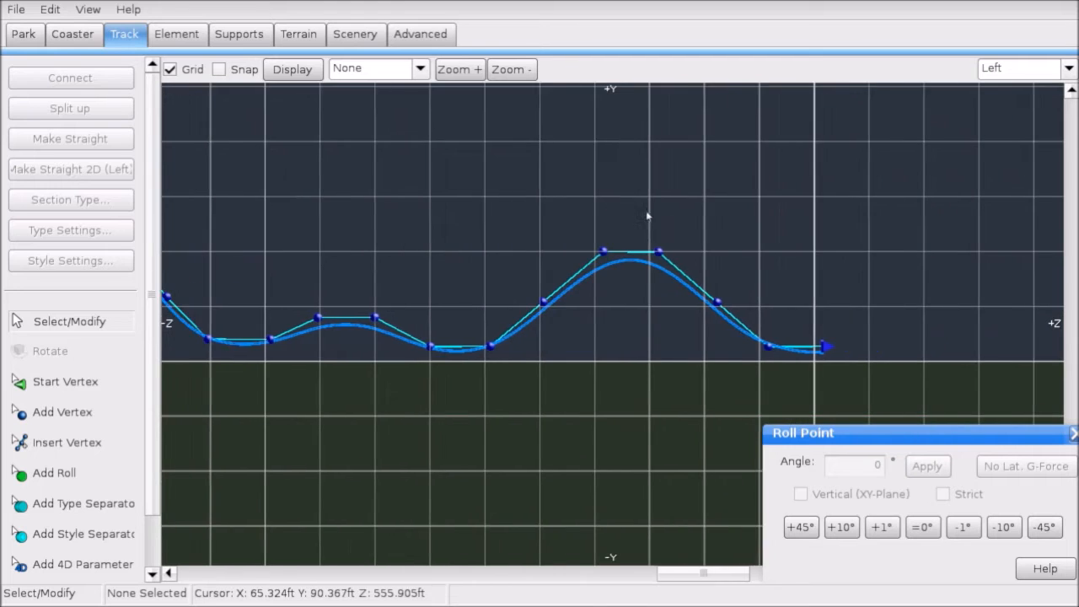
{"action": "scroll", "coordinate": [639, 217], "scroll_direction": "up", "scroll_amount": 4}
{"action": "left_click", "coordinate": [1020, 67]}
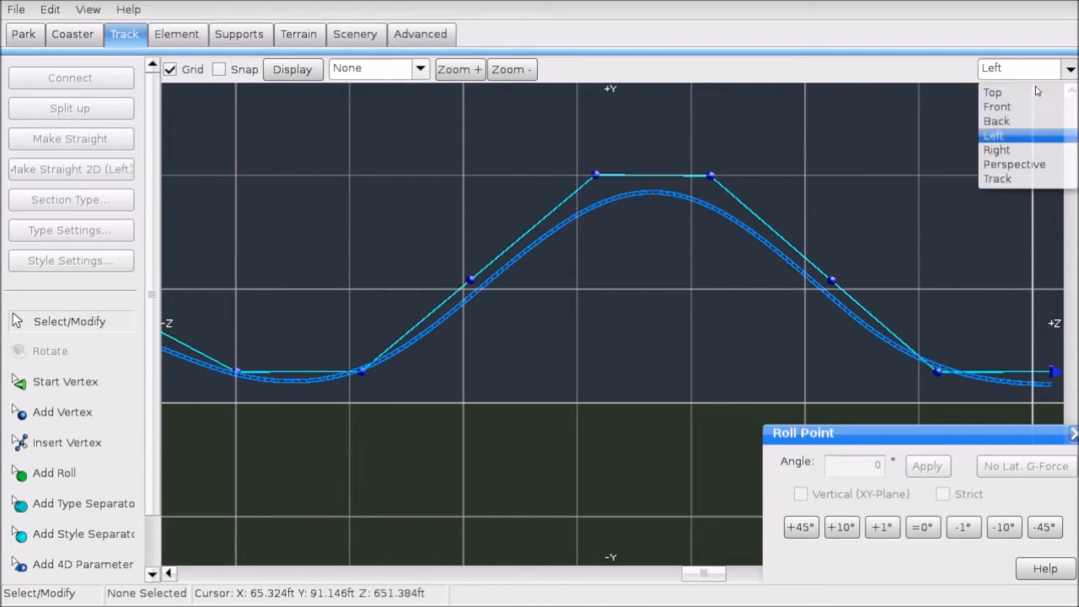
{"action": "left_click", "coordinate": [1008, 160]}
Step: Fly the perspective camera from the lift hill along the track to the second hill
{"action": "key", "text": "w"}
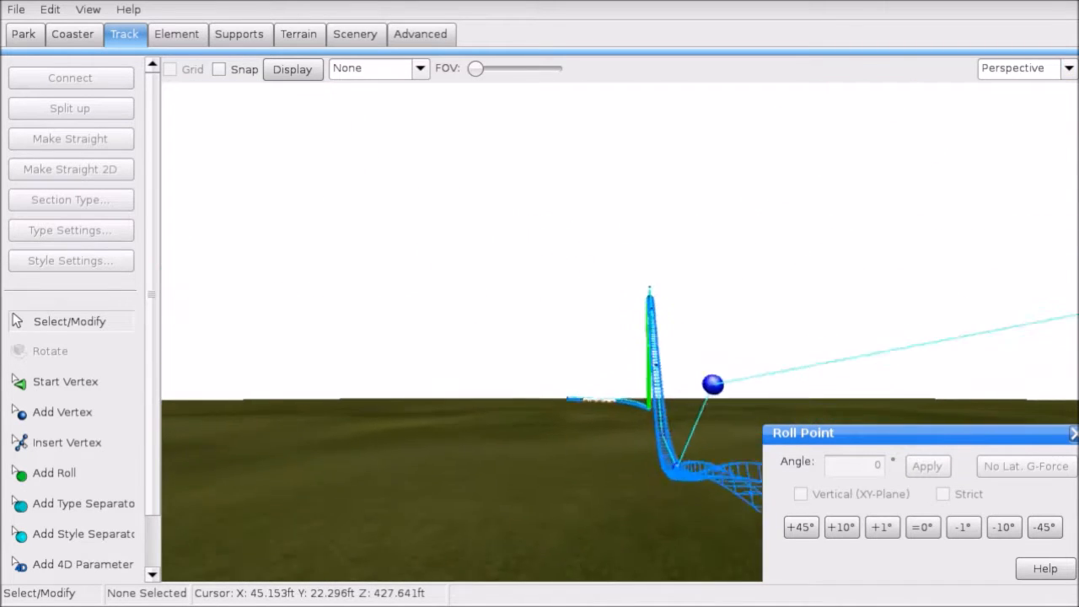
{"action": "key", "text": "w"}
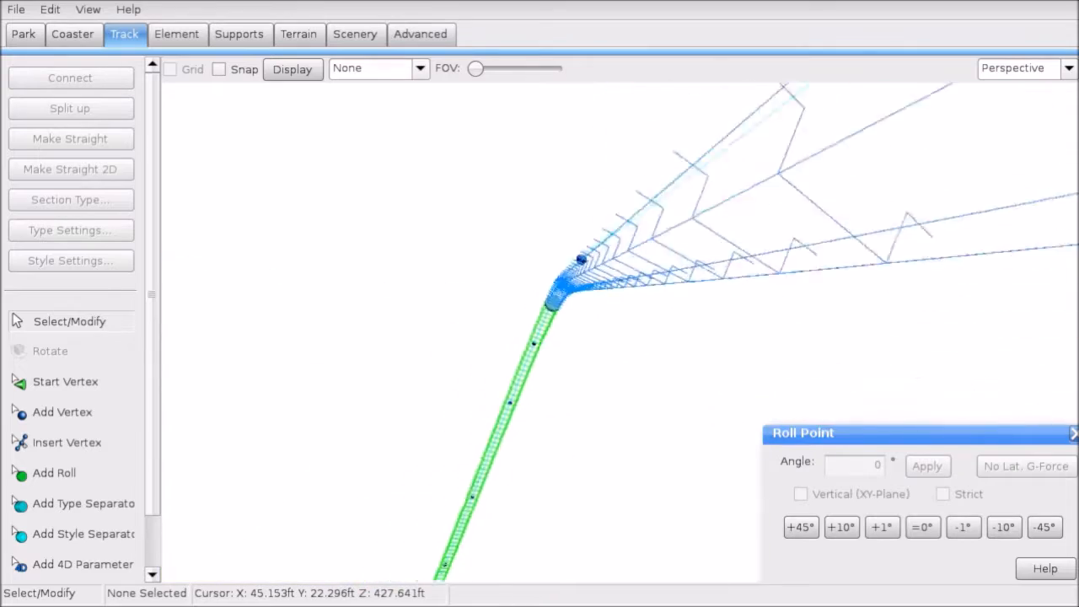
{"action": "key", "text": "w"}
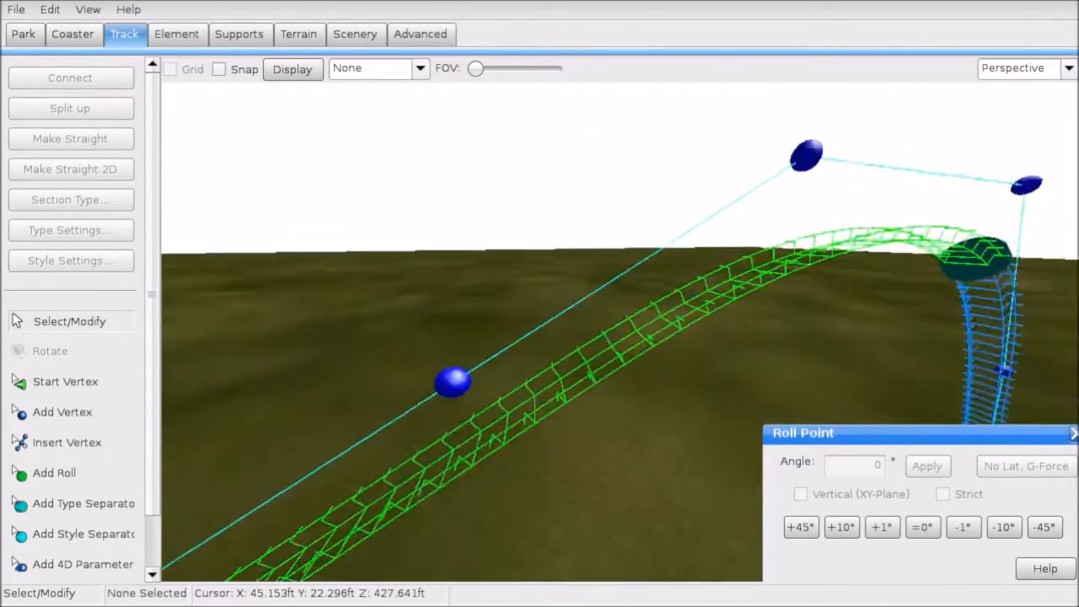
{"action": "key", "text": "w"}
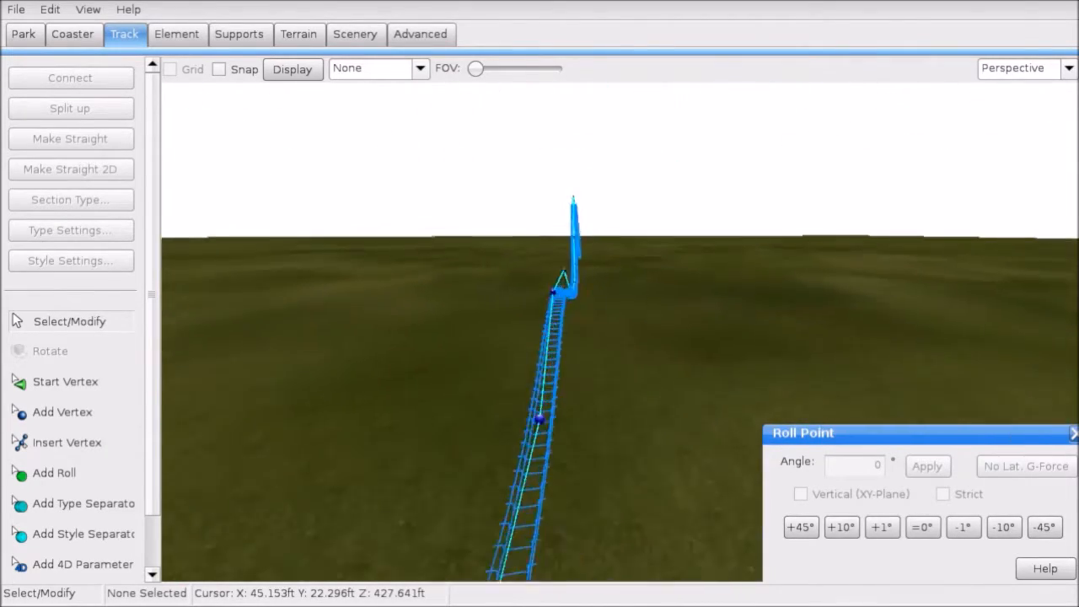
{"action": "key", "text": "w"}
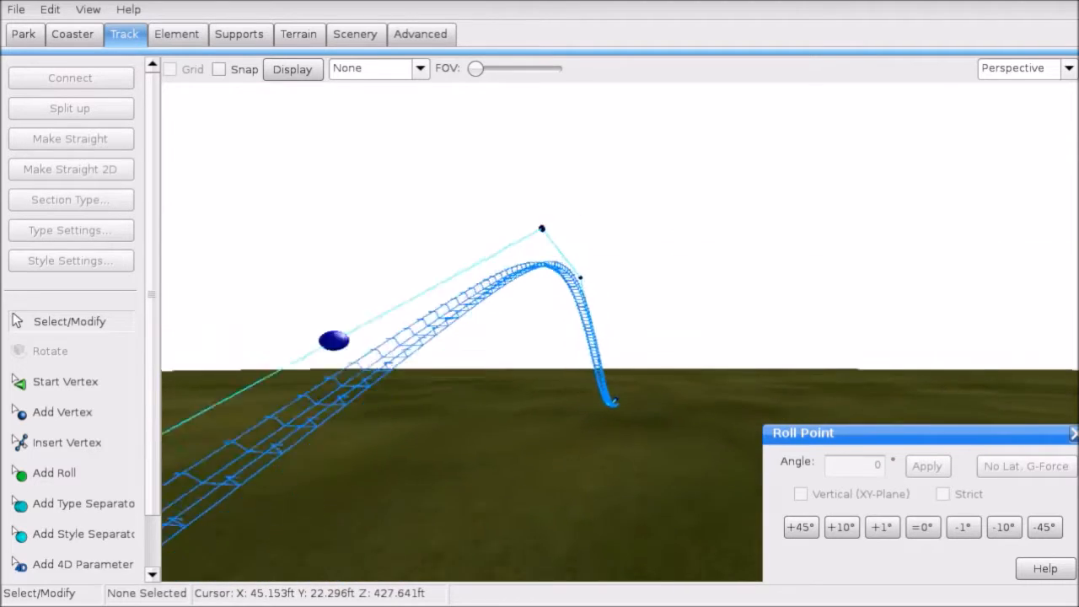
{"action": "key", "text": "w"}
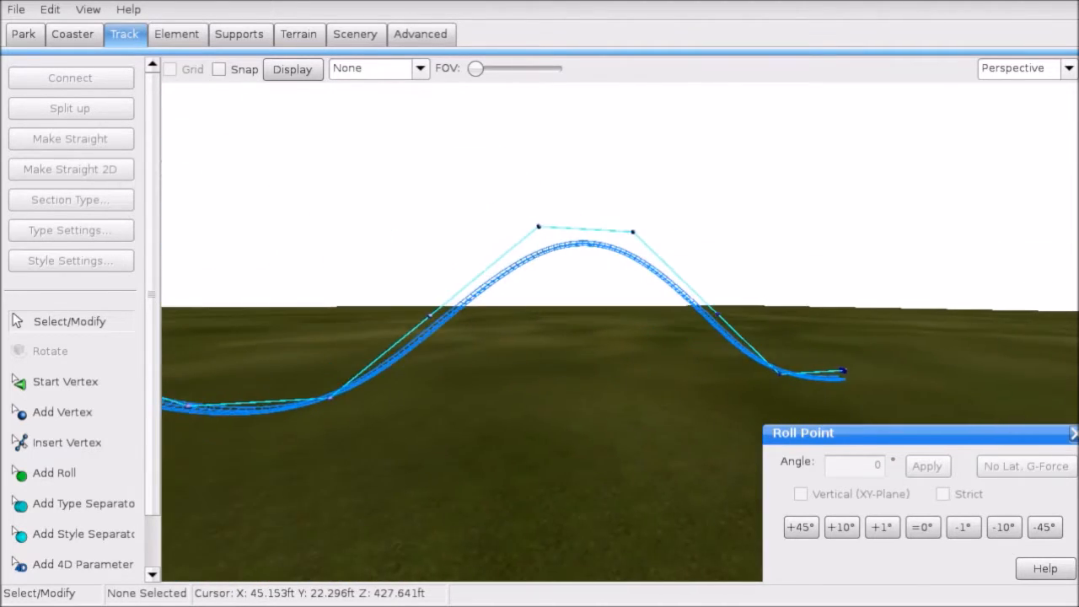
{"action": "key", "text": "s"}
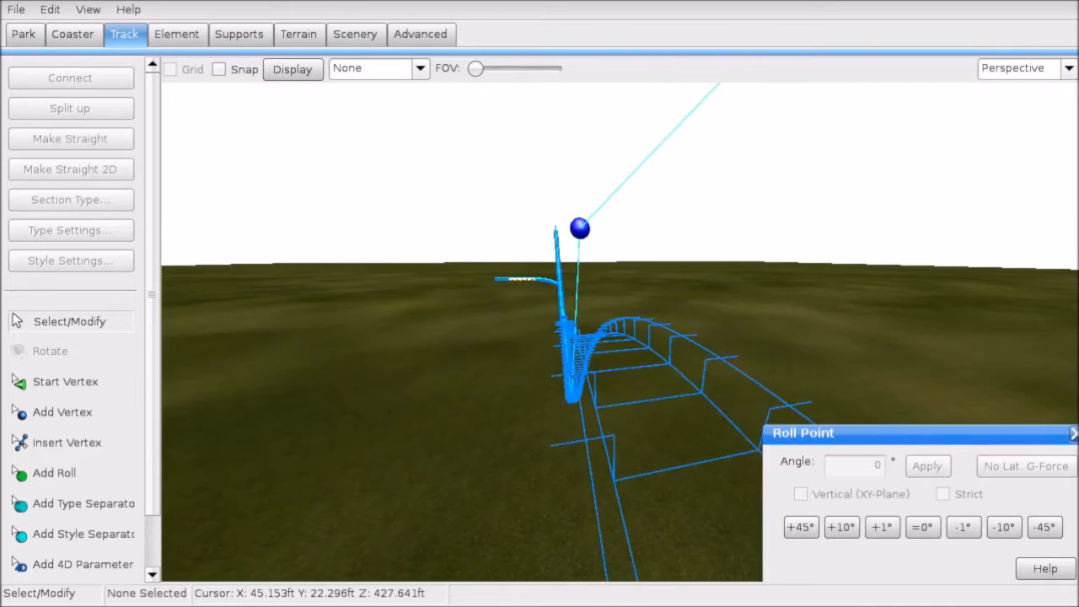
{"action": "key", "text": "w"}
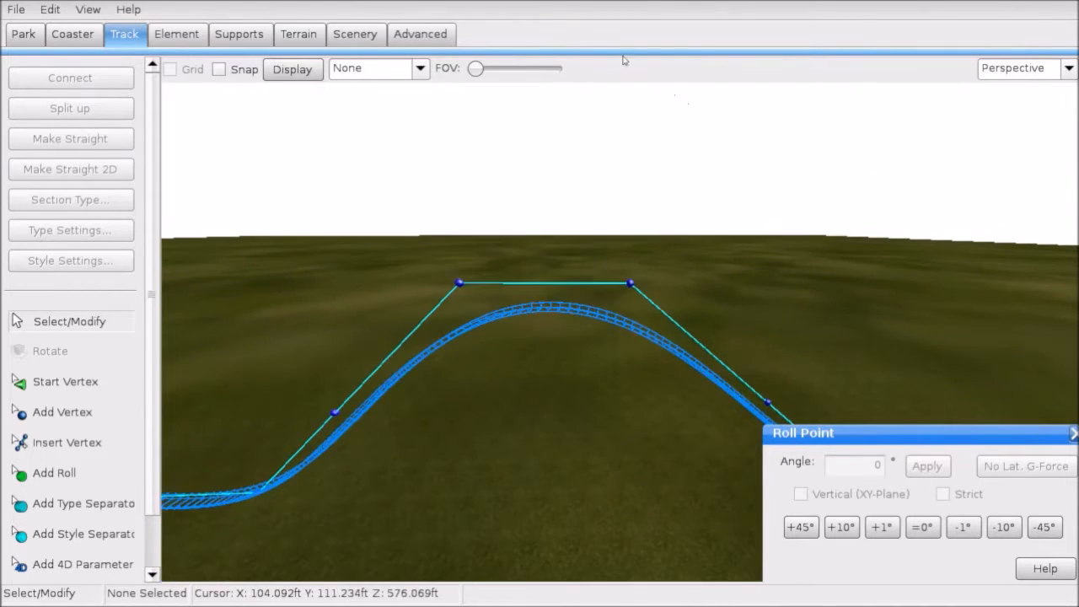
Step: Turn on the G-Force Comb, check about -0.4 g at the crest, and switch to Front view
{"action": "left_click", "coordinate": [379, 177]}
{"action": "key", "text": "w"}
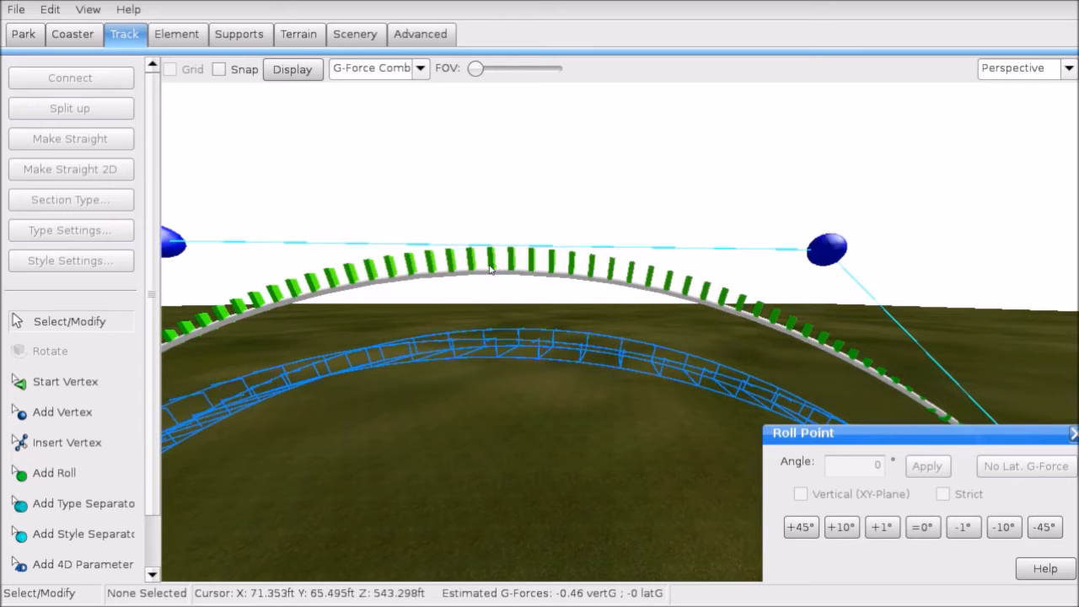
{"action": "key", "text": "a"}
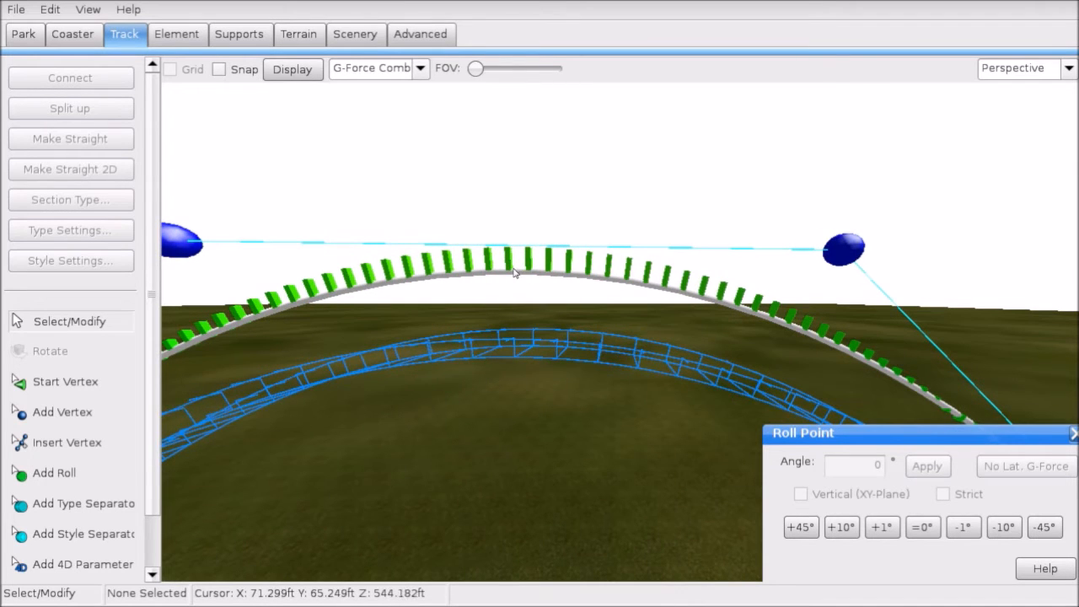
{"action": "key", "text": "s"}
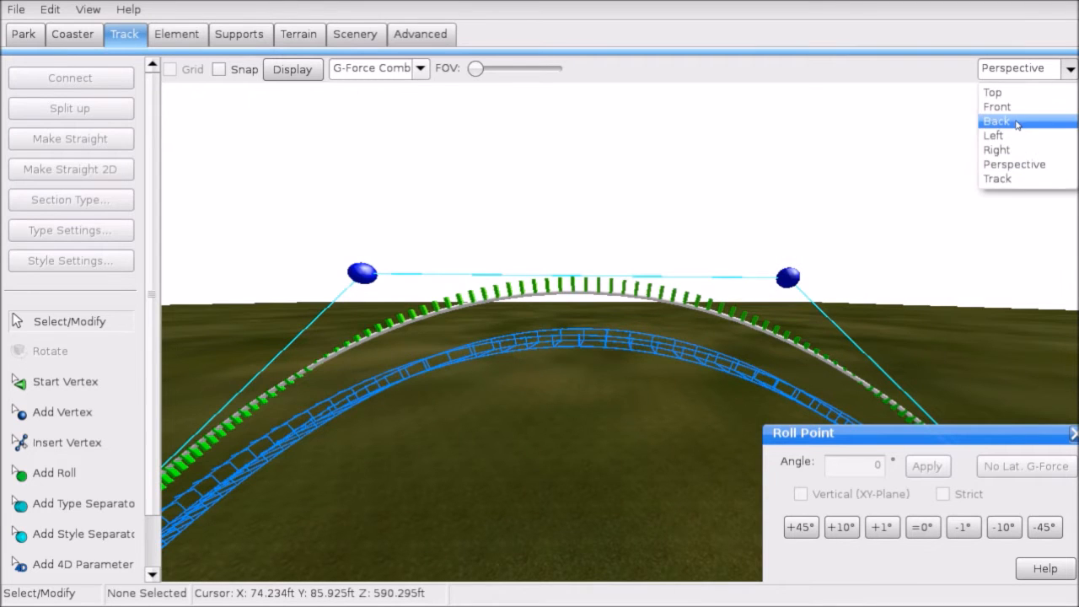
{"action": "left_click", "coordinate": [1003, 107]}
{"action": "left_click", "coordinate": [1016, 68]}
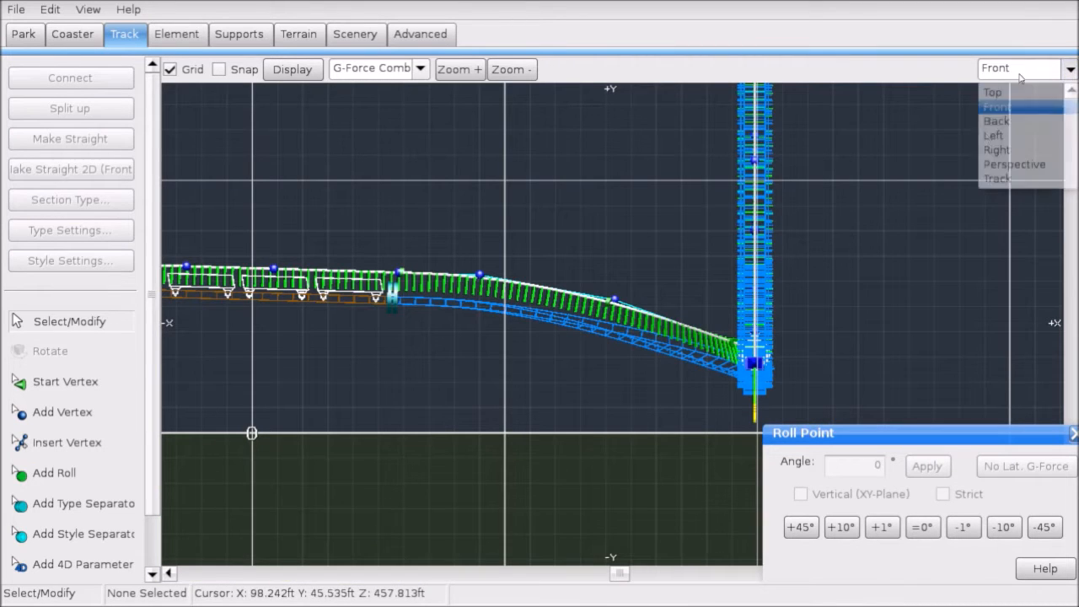
Step: Switch to Left view and pan back over the preceding valley and earlier hills
{"action": "left_click", "coordinate": [999, 135]}
{"action": "scroll", "coordinate": [615, 271], "scroll_direction": "up", "scroll_amount": 3}
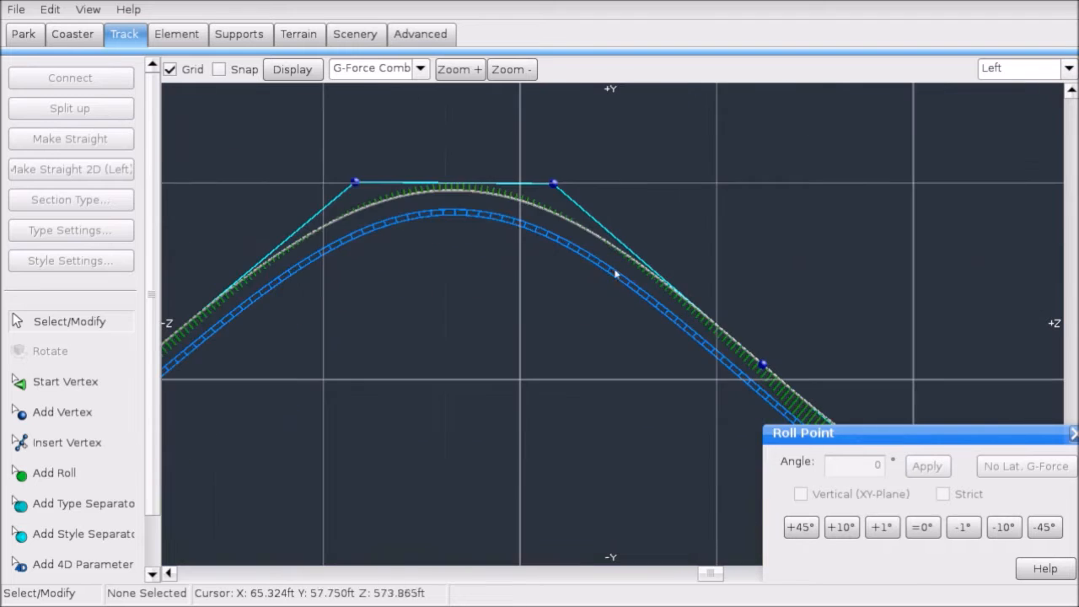
{"action": "right_click_drag", "start_coordinate": [502, 264], "coordinate": [661, 353]}
{"action": "scroll", "coordinate": [603, 288], "scroll_direction": "up", "scroll_amount": 3}
{"action": "scroll", "coordinate": [600, 282], "scroll_direction": "down", "scroll_amount": 4}
{"action": "scroll", "coordinate": [599, 281], "scroll_direction": "down", "scroll_amount": 4}
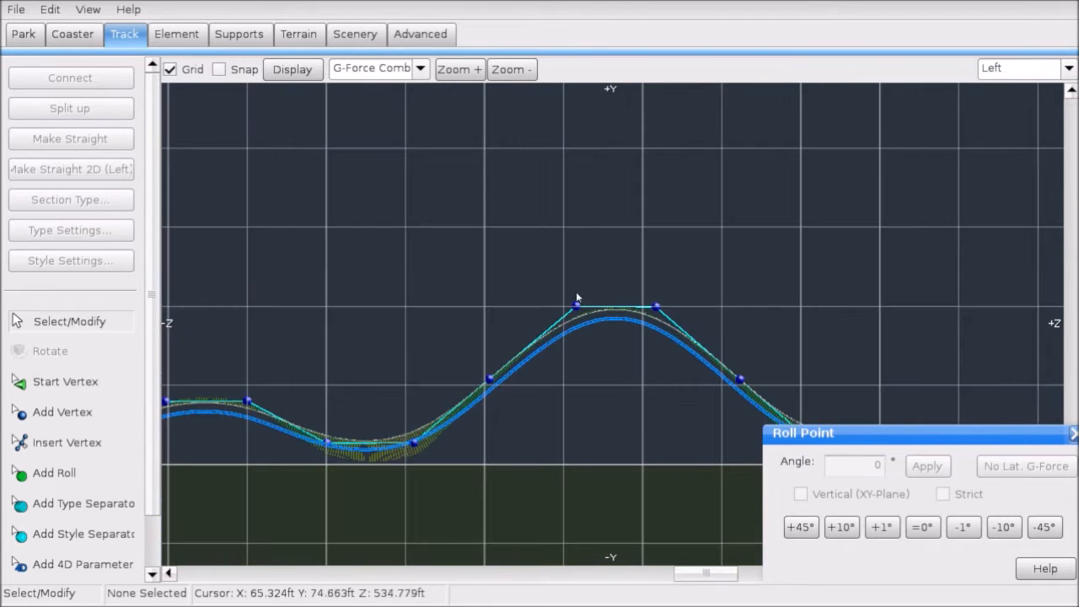
{"action": "right_click_drag", "start_coordinate": [516, 341], "coordinate": [703, 223]}
{"action": "scroll", "coordinate": [672, 291], "scroll_direction": "up", "scroll_amount": 6}
{"action": "scroll", "coordinate": [672, 292], "scroll_direction": "up", "scroll_amount": 1}
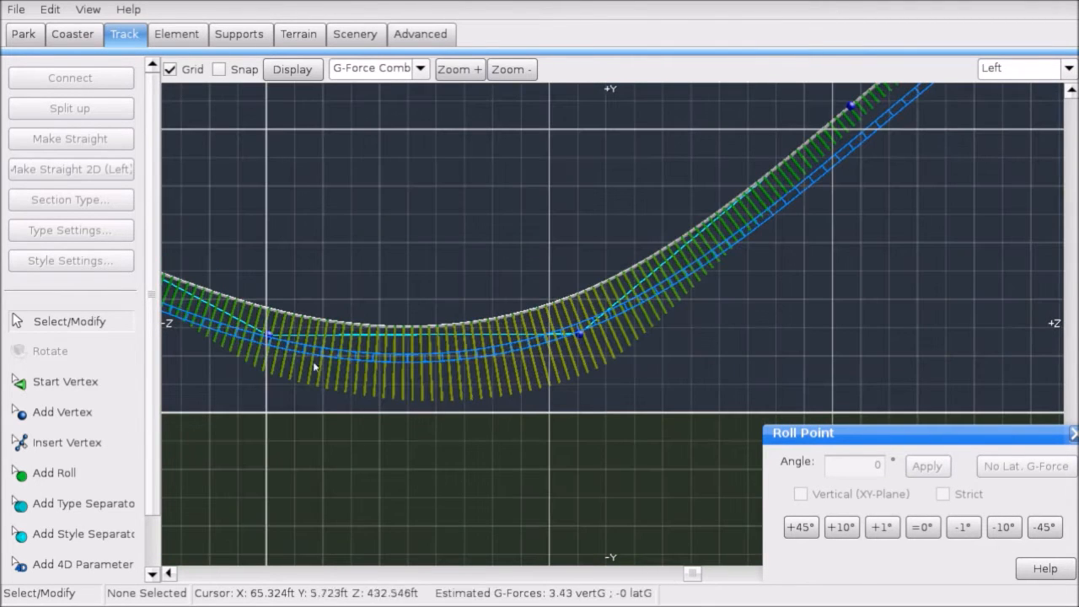
{"action": "scroll", "coordinate": [579, 343], "scroll_direction": "down", "scroll_amount": 3}
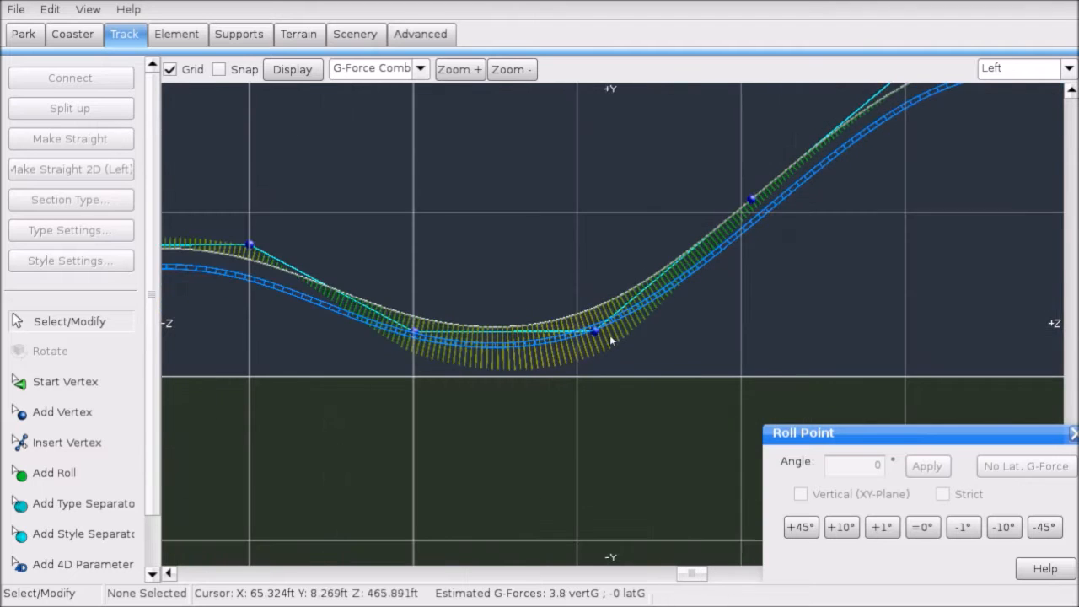
{"action": "scroll", "coordinate": [610, 335], "scroll_direction": "down", "scroll_amount": 3}
{"action": "right_click_drag", "start_coordinate": [279, 372], "coordinate": [548, 360]}
{"action": "right_click_drag", "start_coordinate": [401, 328], "coordinate": [537, 351]}
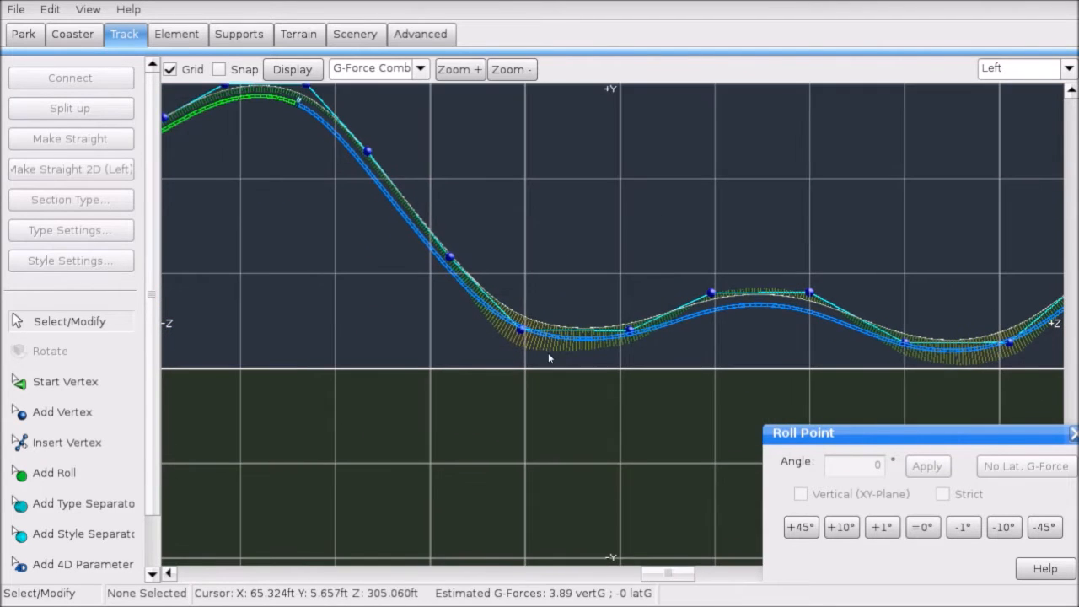
{"action": "right_click_drag", "start_coordinate": [508, 299], "coordinate": [696, 368]}
{"action": "right_click_drag", "start_coordinate": [661, 319], "coordinate": [420, 274]}
{"action": "right_click_drag", "start_coordinate": [703, 267], "coordinate": [565, 296]}
Step: Centre the view on the tall hill and the valley to its left
{"action": "scroll", "coordinate": [631, 347], "scroll_direction": "up", "scroll_amount": 6}
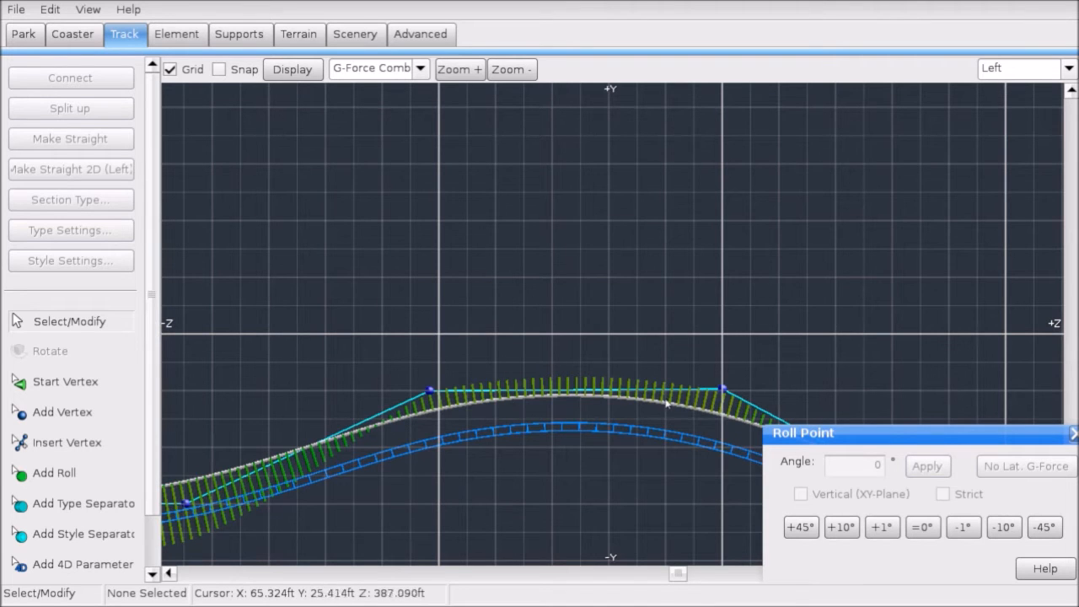
{"action": "scroll", "coordinate": [707, 400], "scroll_direction": "down", "scroll_amount": 4}
{"action": "right_click_drag", "start_coordinate": [576, 378], "coordinate": [287, 403]}
{"action": "right_click_drag", "start_coordinate": [623, 278], "coordinate": [393, 314]}
{"action": "right_click_drag", "start_coordinate": [624, 249], "coordinate": [288, 250]}
{"action": "scroll", "coordinate": [619, 342], "scroll_direction": "up", "scroll_amount": 4}
{"action": "right_click_drag", "start_coordinate": [610, 340], "coordinate": [337, 231]}
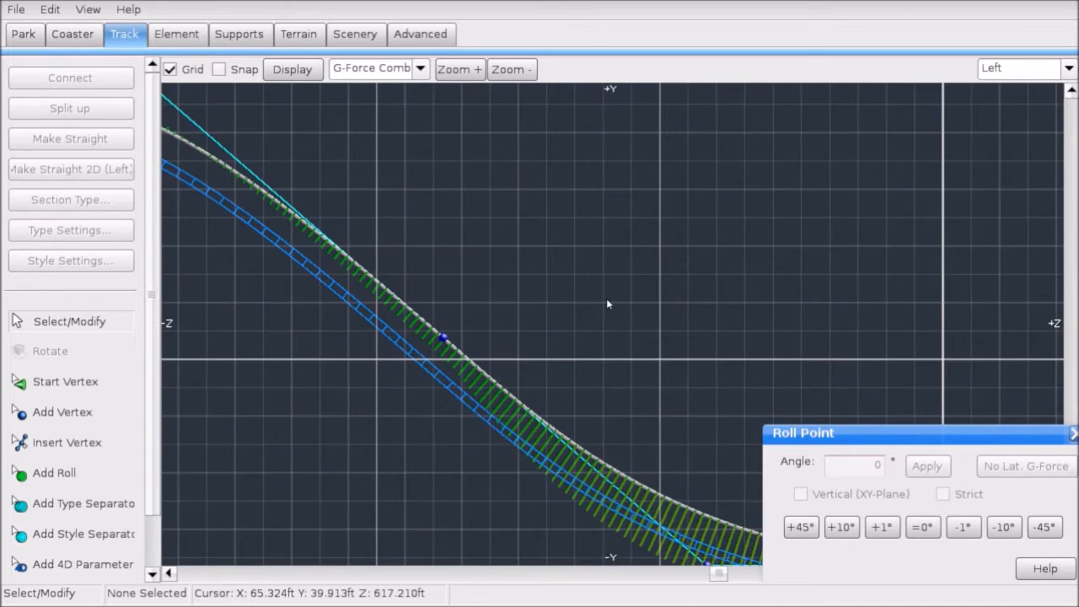
{"action": "scroll", "coordinate": [607, 299], "scroll_direction": "down", "scroll_amount": 3}
{"action": "right_click_drag", "start_coordinate": [250, 298], "coordinate": [621, 368]}
{"action": "scroll", "coordinate": [621, 372], "scroll_direction": "up", "scroll_amount": 3}
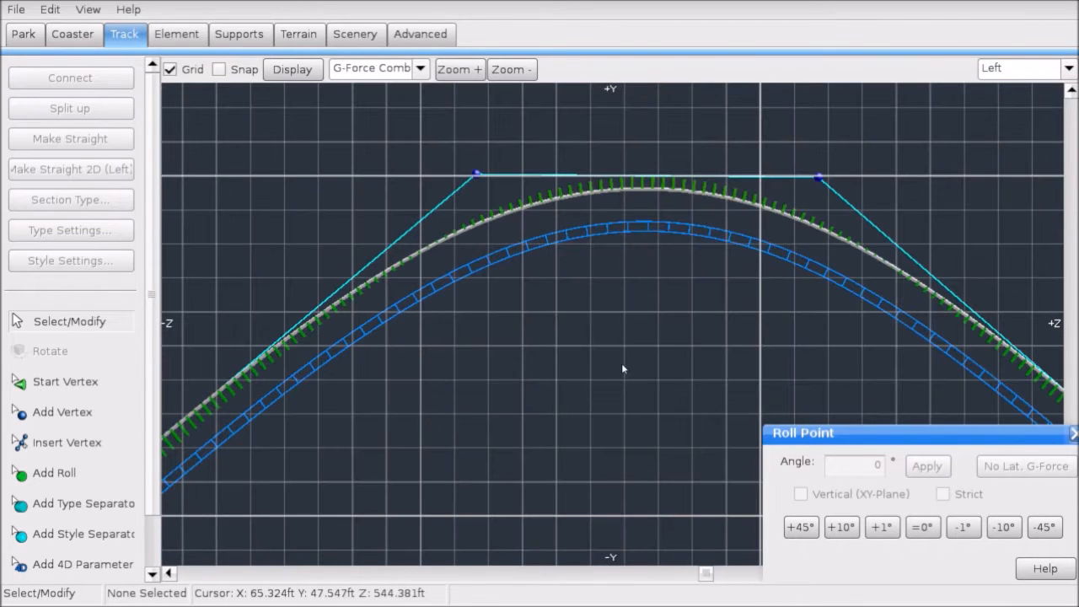
{"action": "scroll", "coordinate": [622, 364], "scroll_direction": "down", "scroll_amount": 3}
{"action": "right_click_drag", "start_coordinate": [540, 350], "coordinate": [634, 304]}
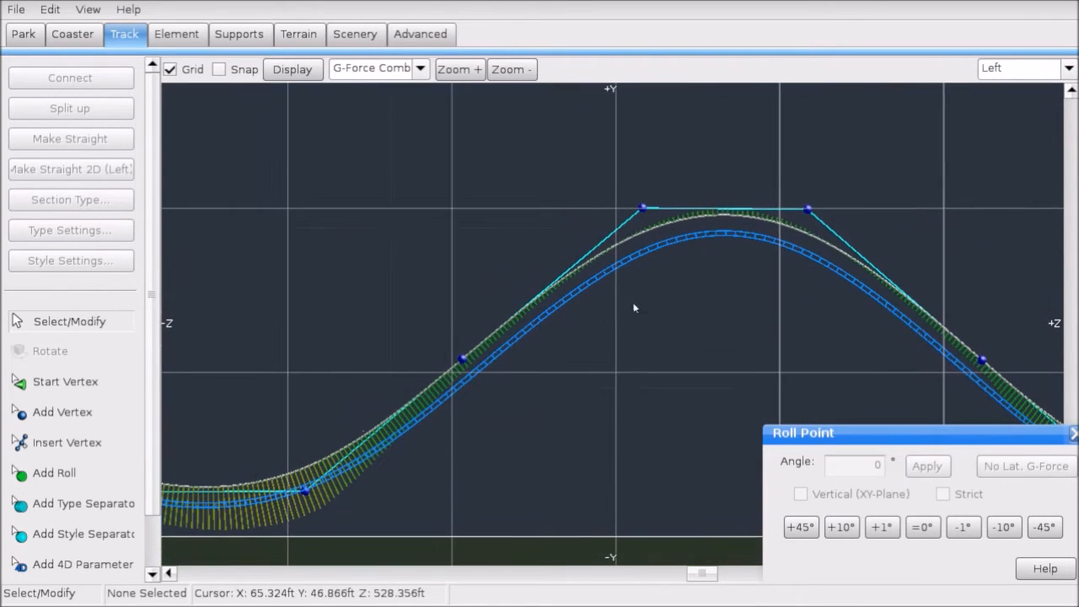
Step: Set the Display dropdown to None so the track shows without the G-force overlay
{"action": "left_click", "coordinate": [378, 70]}
{"action": "left_click", "coordinate": [362, 86]}
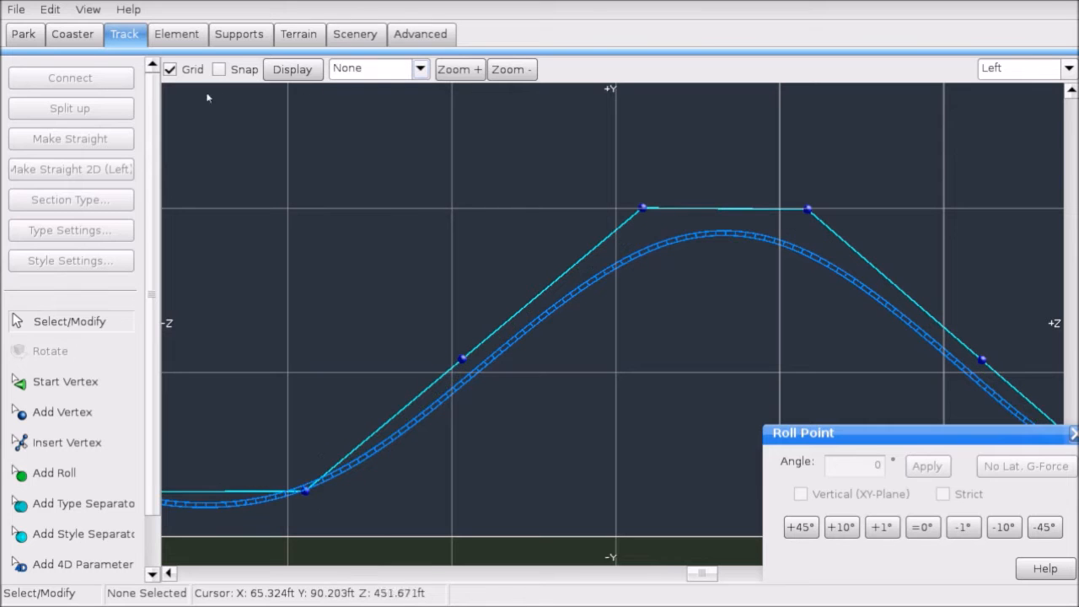
{"action": "left_click", "coordinate": [16, 9]}
Step: Save the park and select the vertex at the end of the track
{"action": "left_click", "coordinate": [50, 88]}
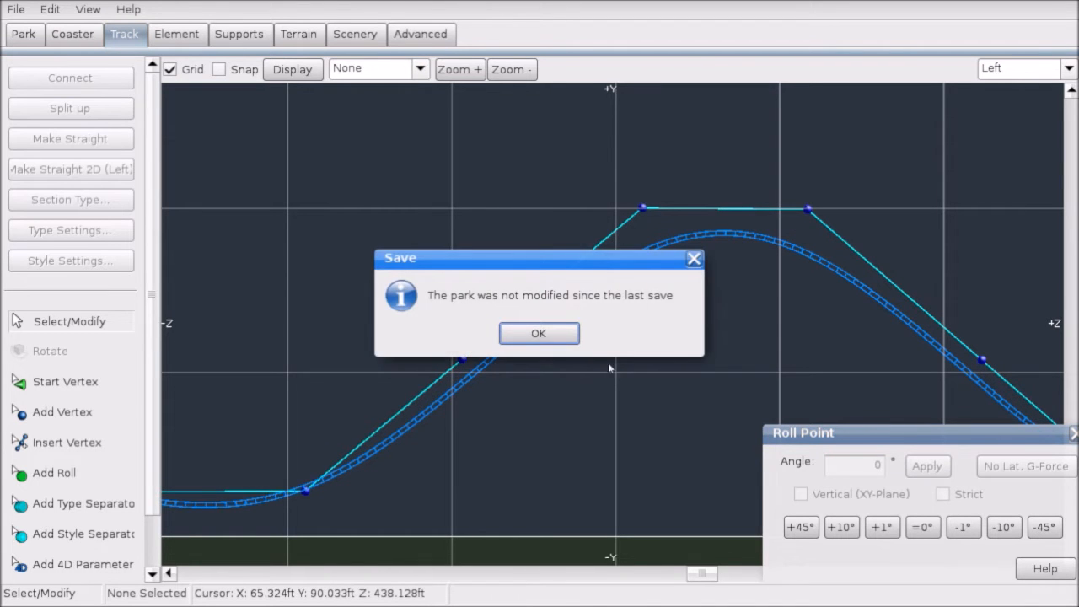
{"action": "left_click", "coordinate": [554, 344]}
{"action": "right_click_drag", "start_coordinate": [976, 322], "coordinate": [417, 221]}
{"action": "right_click_drag", "start_coordinate": [759, 223], "coordinate": [563, 239]}
{"action": "scroll", "coordinate": [560, 248], "scroll_direction": "up", "scroll_amount": 3}
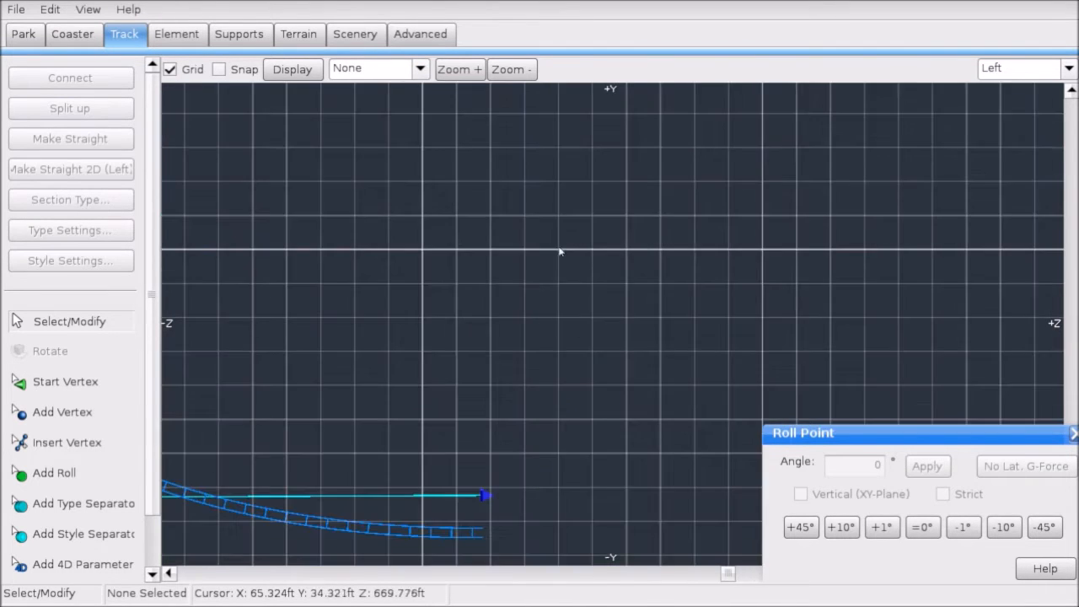
{"action": "left_click", "coordinate": [488, 495]}
{"action": "scroll", "coordinate": [540, 446], "scroll_direction": "up", "scroll_amount": 3}
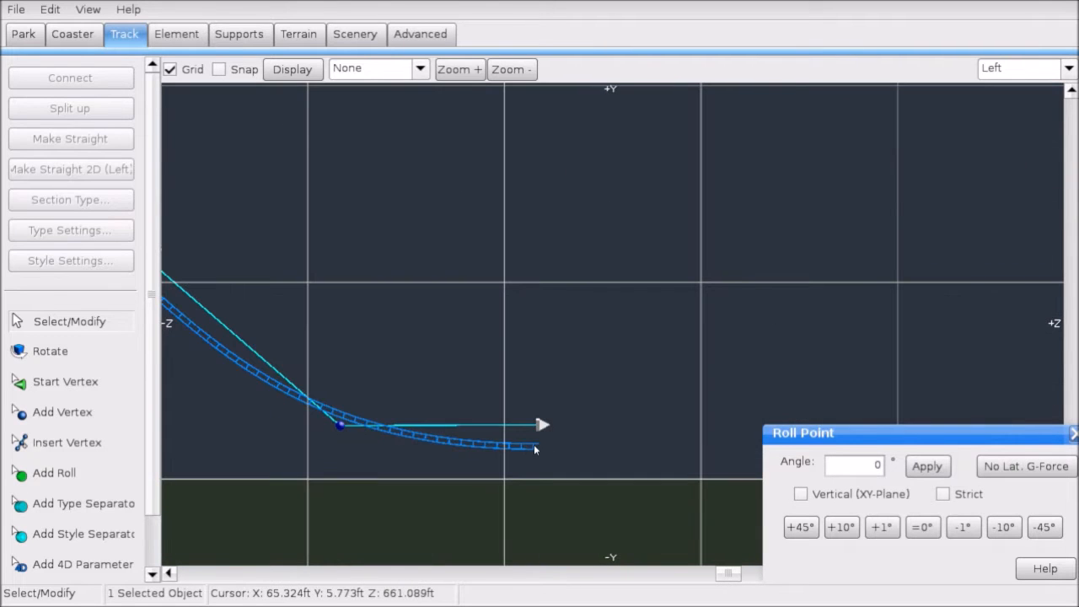
{"action": "scroll", "coordinate": [586, 403], "scroll_direction": "down", "scroll_amount": 6}
{"action": "right_click_drag", "start_coordinate": [357, 352], "coordinate": [784, 283]}
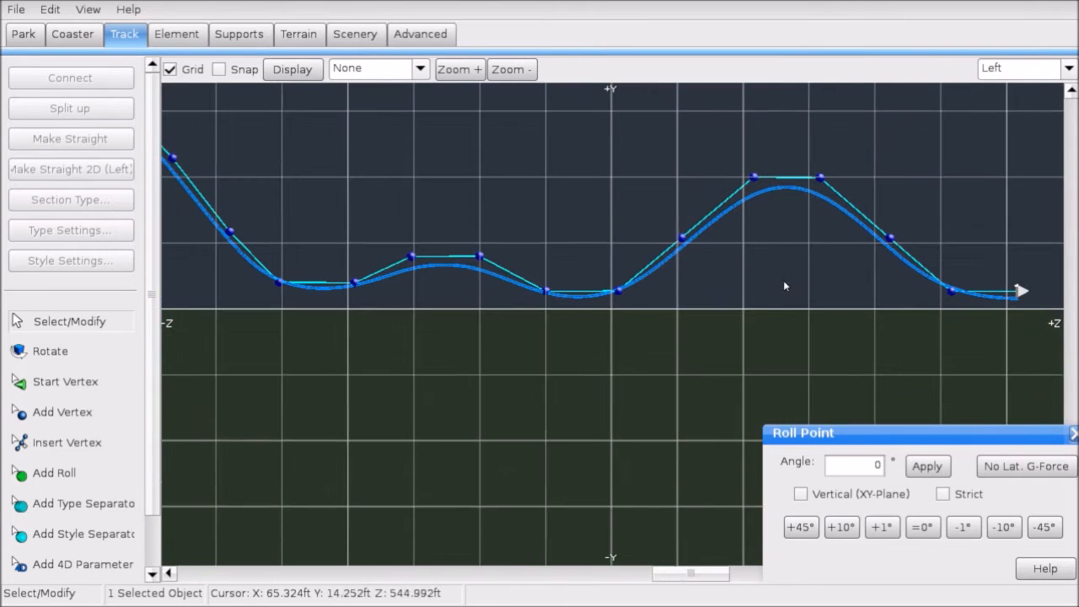
Step: Review the whole layout in Perspective and Front views, then return to Left view
{"action": "left_click", "coordinate": [1021, 75]}
{"action": "left_click", "coordinate": [1009, 161]}
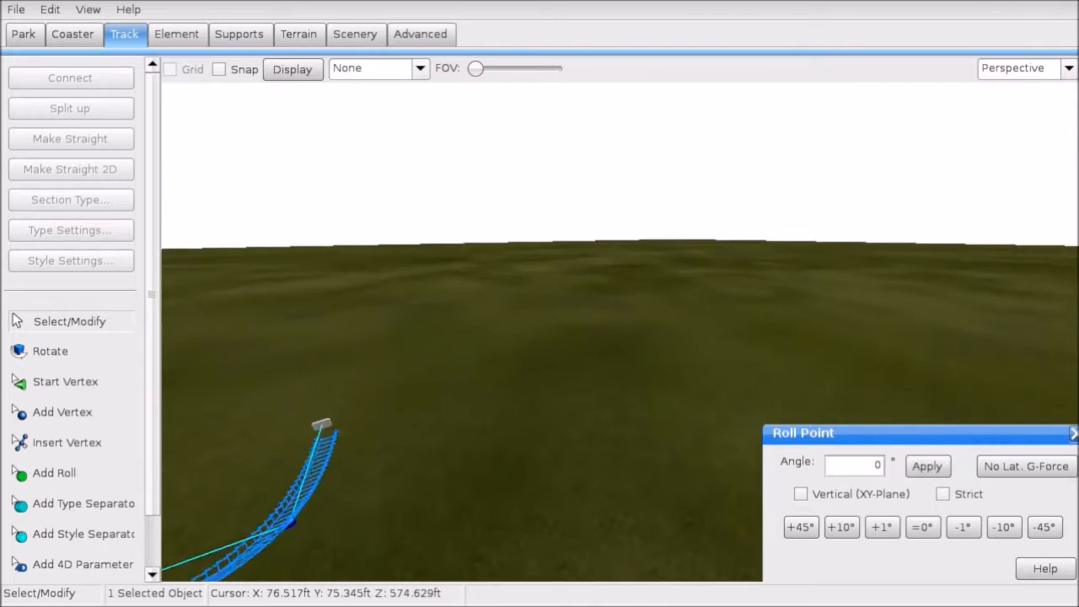
{"action": "right_click_drag", "start_coordinate": [620, 332], "coordinate": [827, 206]}
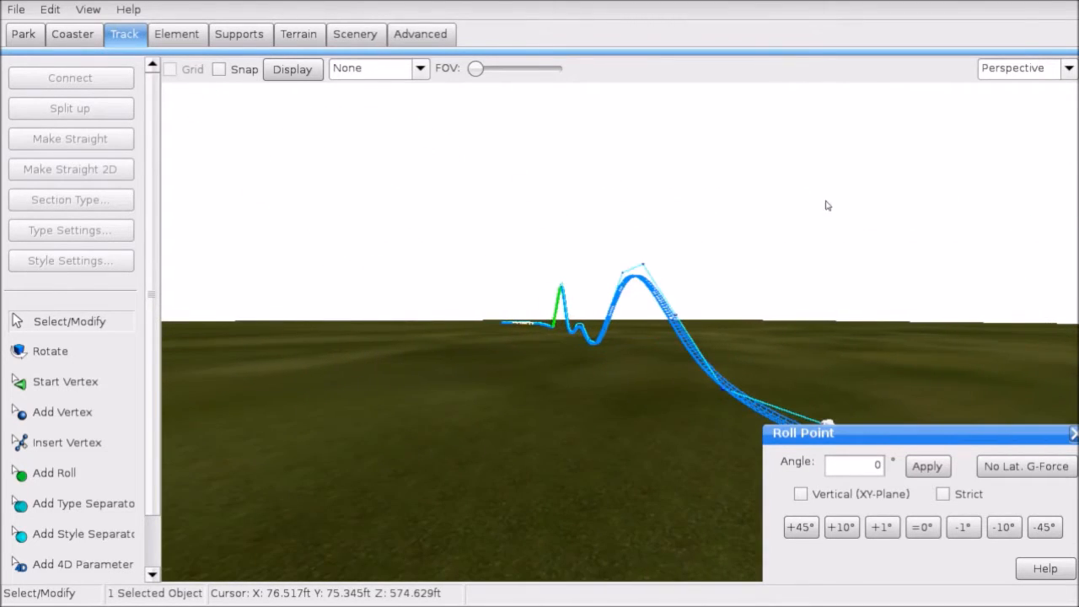
{"action": "left_click", "coordinate": [998, 107]}
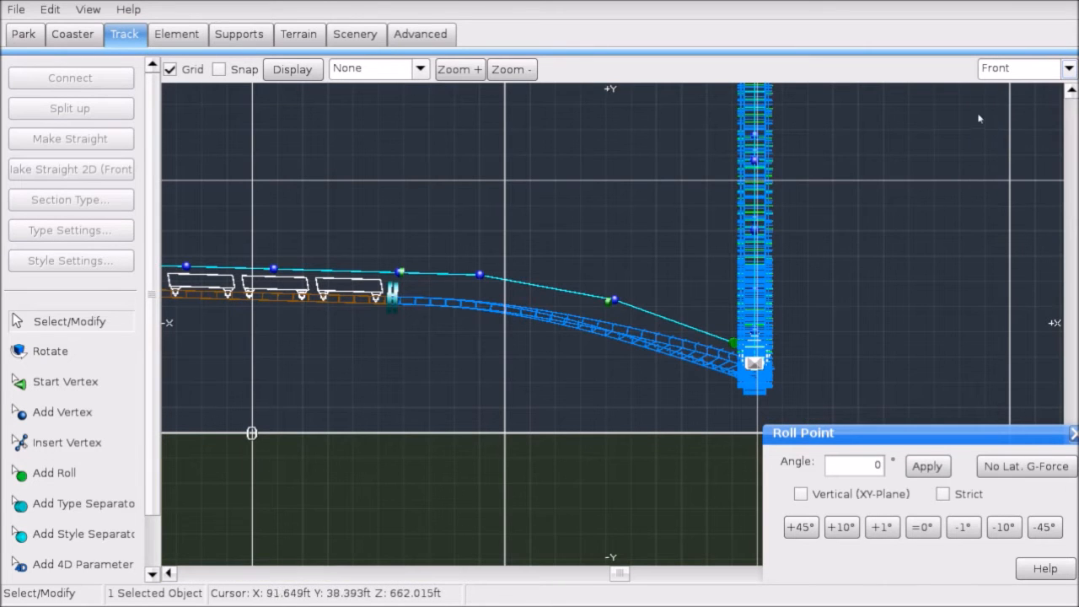
{"action": "left_click", "coordinate": [1017, 68]}
{"action": "left_click", "coordinate": [995, 136]}
{"action": "scroll", "coordinate": [810, 252], "scroll_direction": "up", "scroll_amount": 6}
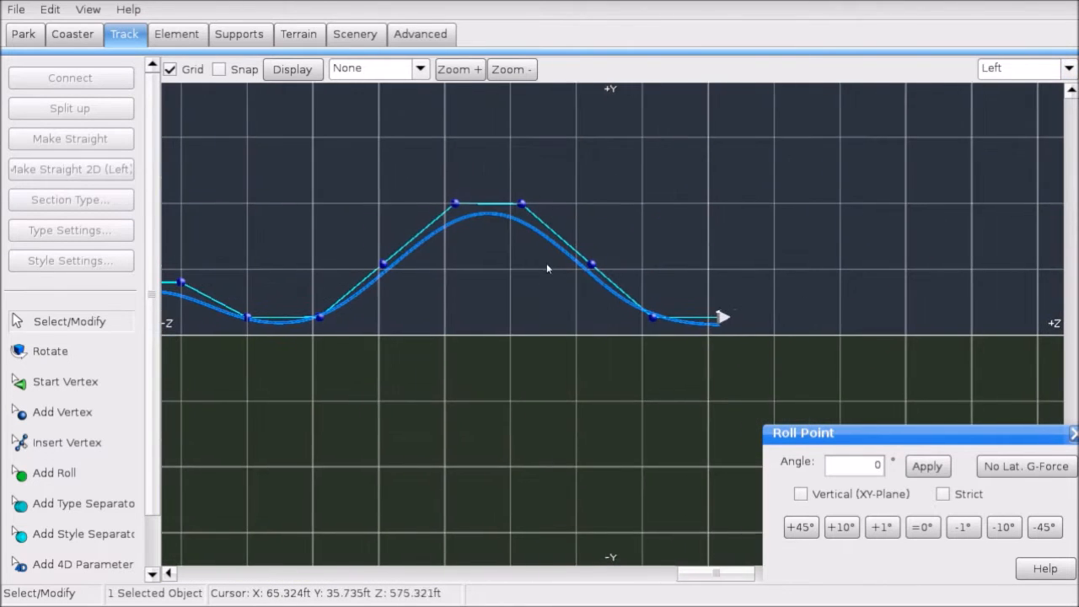
{"action": "scroll", "coordinate": [455, 243], "scroll_direction": "up", "scroll_amount": 4}
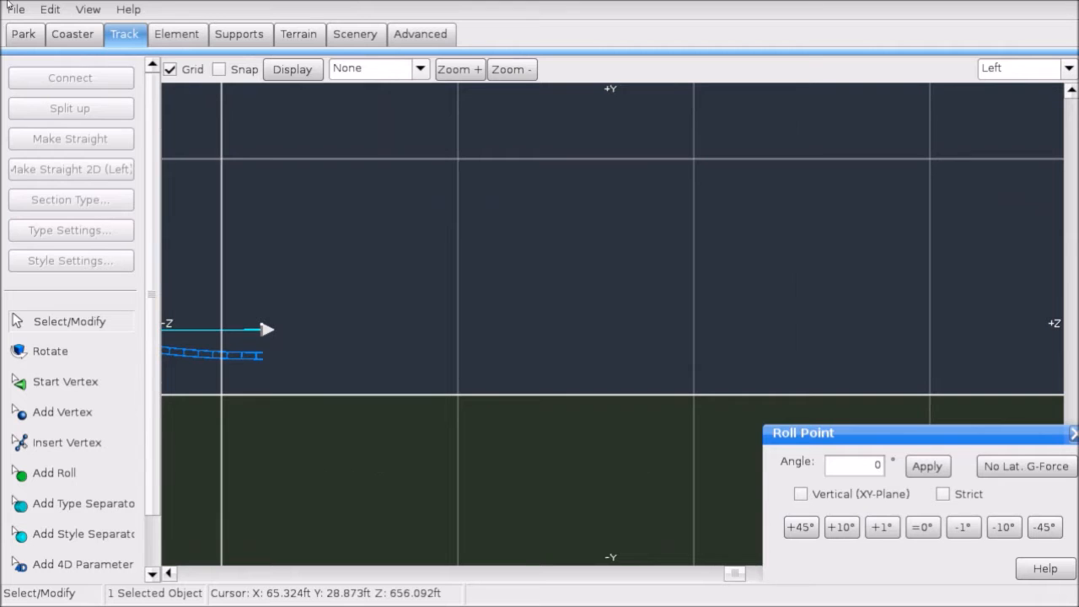
Step: Save the park again and choose the Add Vertex tool at the track end
{"action": "left_click", "coordinate": [14, 8]}
{"action": "left_click", "coordinate": [42, 91]}
{"action": "left_click", "coordinate": [571, 335]}
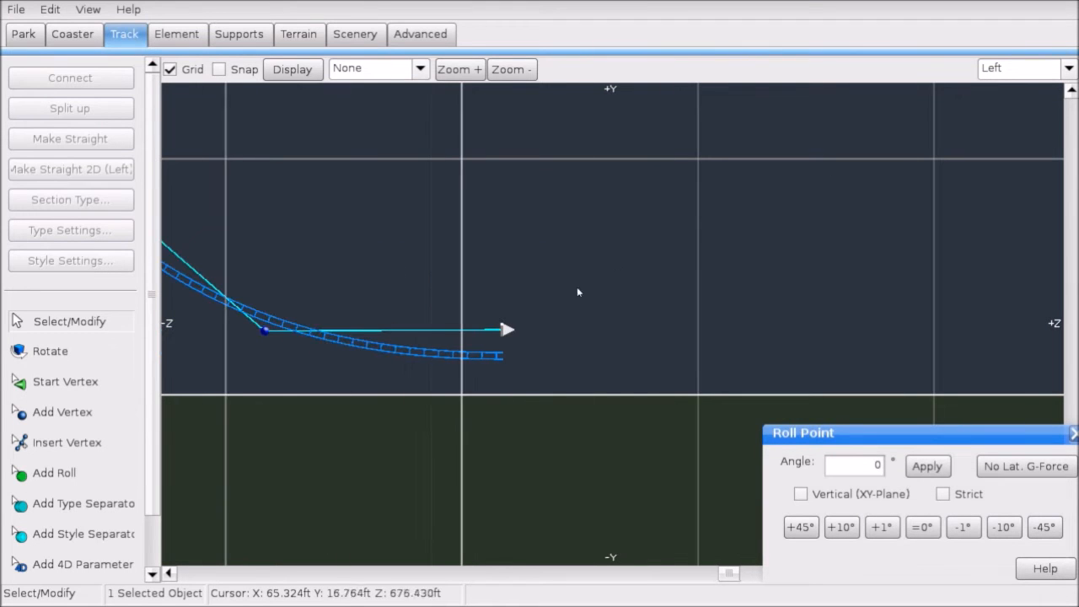
{"action": "left_click", "coordinate": [58, 413]}
{"action": "scroll", "coordinate": [405, 339], "scroll_direction": "down", "scroll_amount": 5}
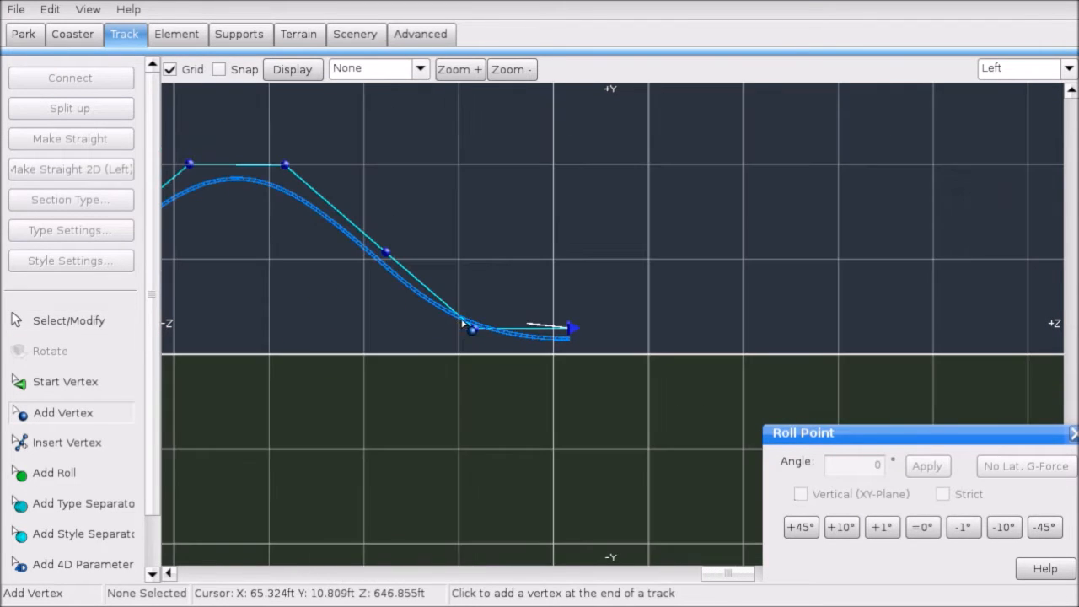
Step: Switch the track display overlay to G-Force Comb
{"action": "right_click_drag", "start_coordinate": [403, 342], "coordinate": [390, 378]}
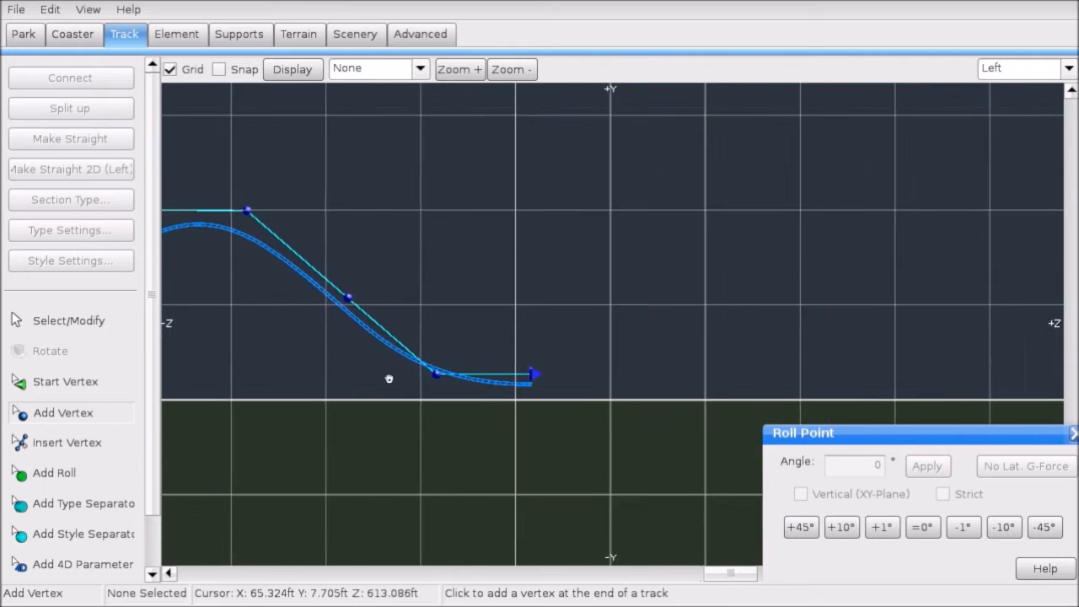
{"action": "scroll", "coordinate": [602, 332], "scroll_direction": "up", "scroll_amount": 4}
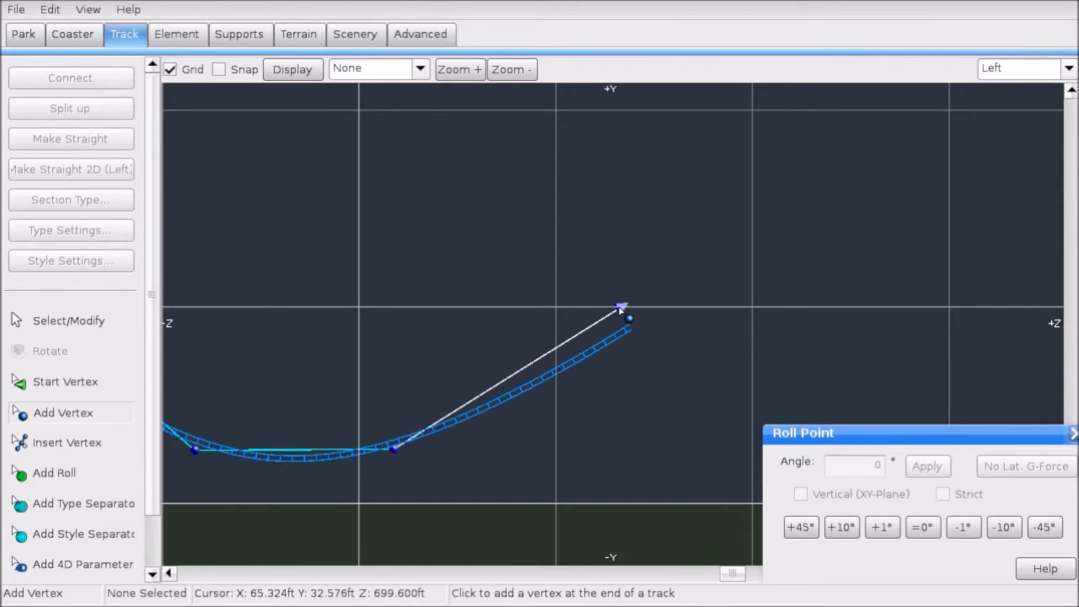
{"action": "scroll", "coordinate": [384, 343], "scroll_direction": "down", "scroll_amount": 1}
{"action": "left_click", "coordinate": [420, 69]}
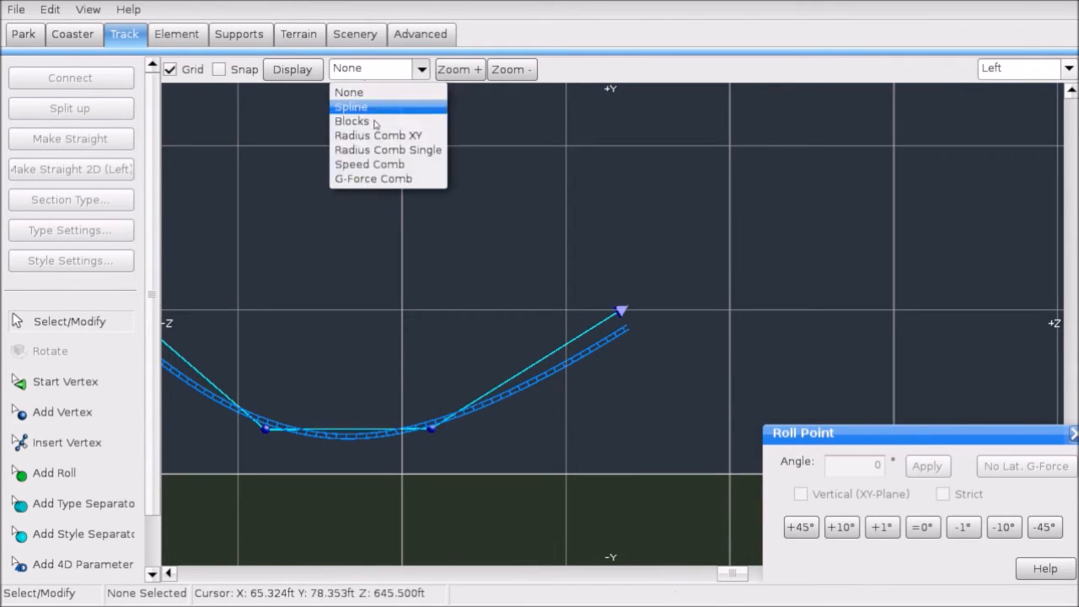
{"action": "left_click", "coordinate": [363, 179]}
Step: Nudge the valley vertices sideways with the arrow keys to reshape the dip
{"action": "left_click_drag", "start_coordinate": [340, 208], "coordinate": [711, 470]}
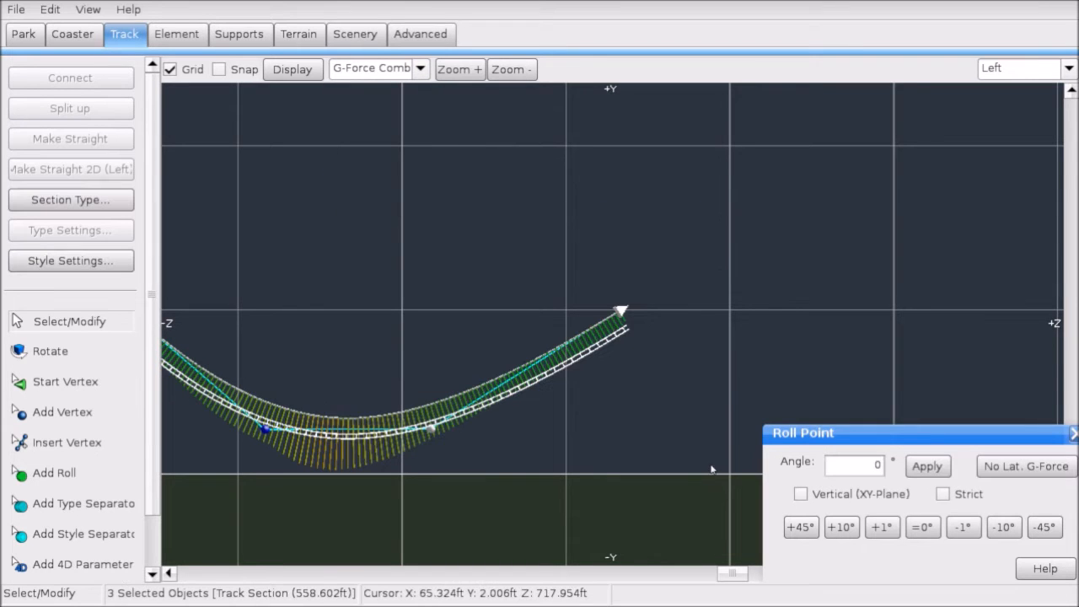
{"action": "key", "text": "Left"}
{"action": "key", "text": "Right"}
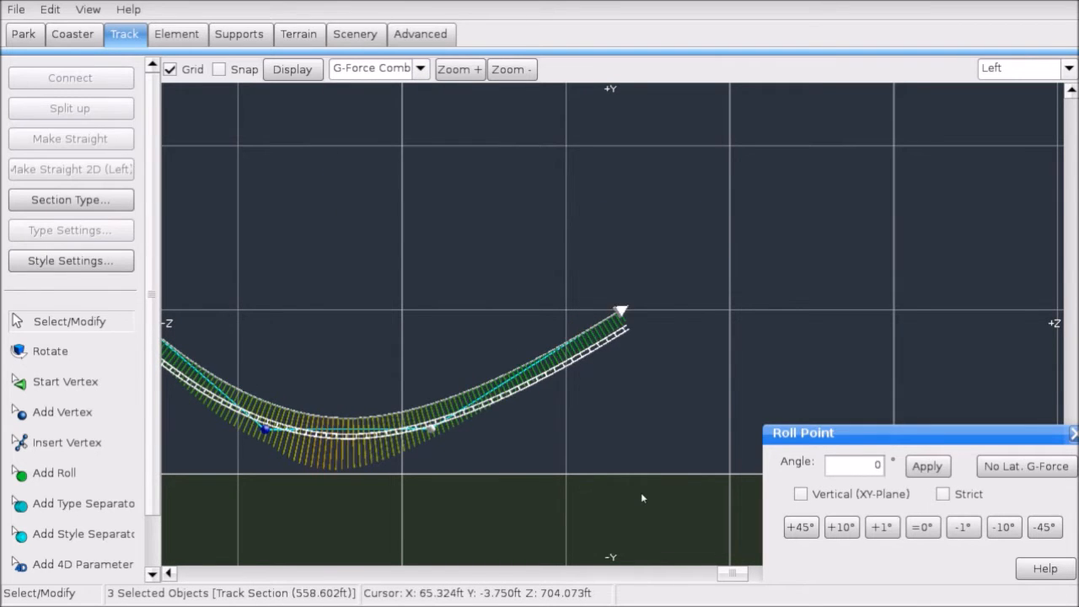
{"action": "key", "text": "Right"}
{"action": "left_click", "coordinate": [580, 486]}
{"action": "scroll", "coordinate": [544, 440], "scroll_direction": "down", "scroll_amount": 1}
{"action": "left_click_drag", "start_coordinate": [388, 210], "coordinate": [748, 460]}
{"action": "key", "text": "Right"}
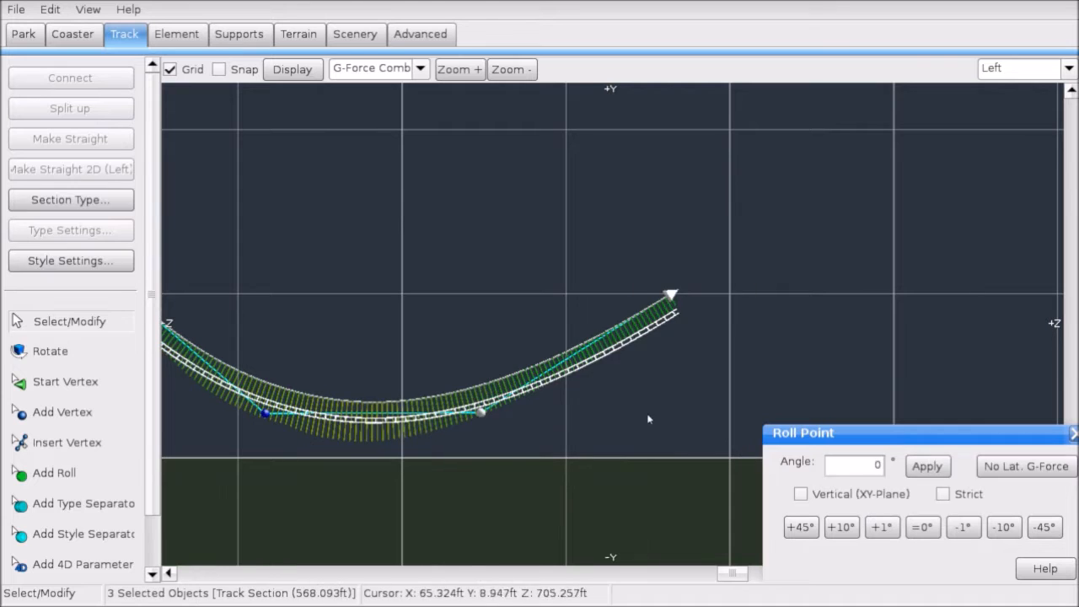
{"action": "left_click", "coordinate": [655, 408]}
{"action": "right_click_drag", "start_coordinate": [664, 399], "coordinate": [598, 425]}
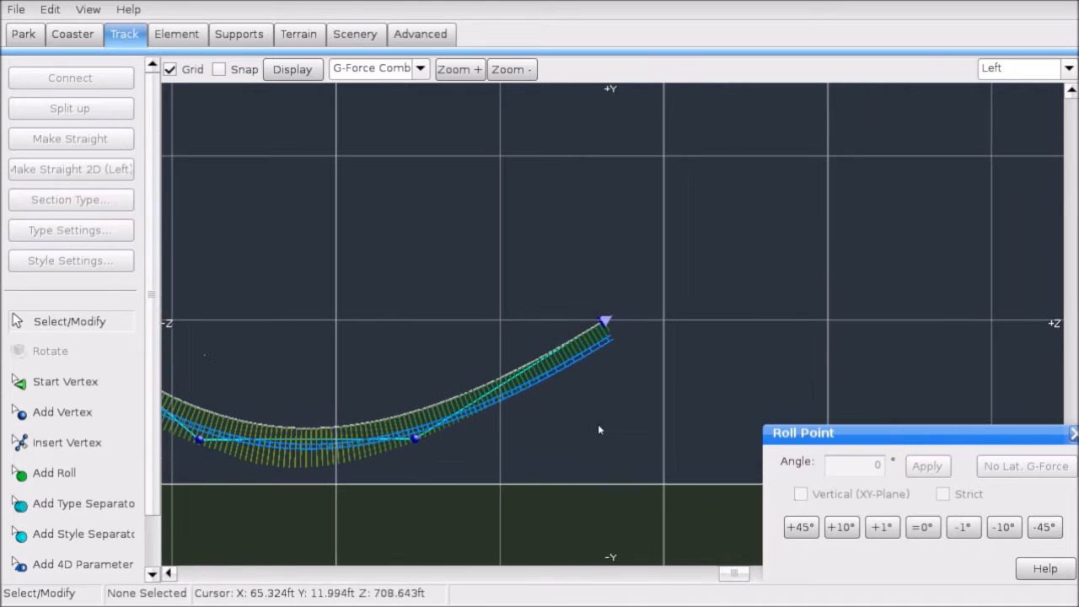
Step: Add two vertices at the track end forming a new crest, then shift the crest right
{"action": "left_click", "coordinate": [101, 417]}
{"action": "left_click", "coordinate": [756, 238]}
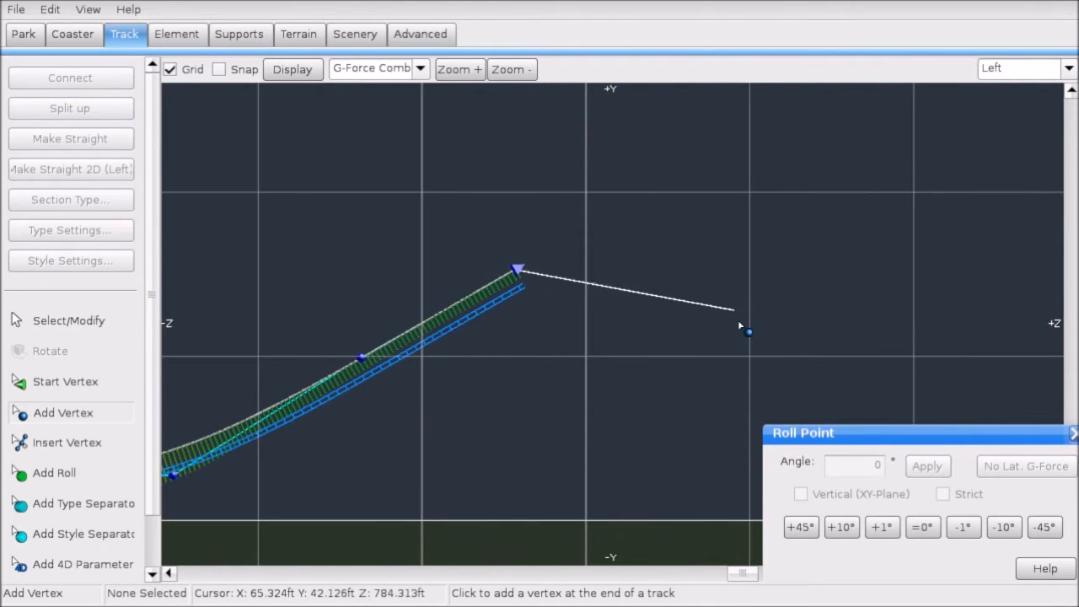
{"action": "left_click", "coordinate": [746, 362]}
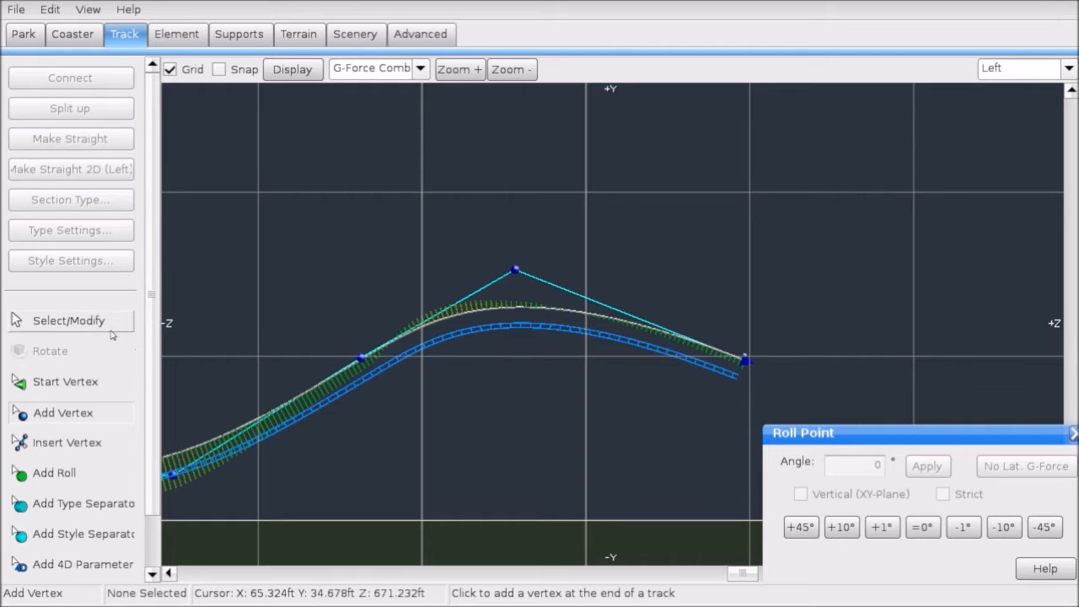
{"action": "left_click_drag", "start_coordinate": [512, 274], "coordinate": [556, 281]}
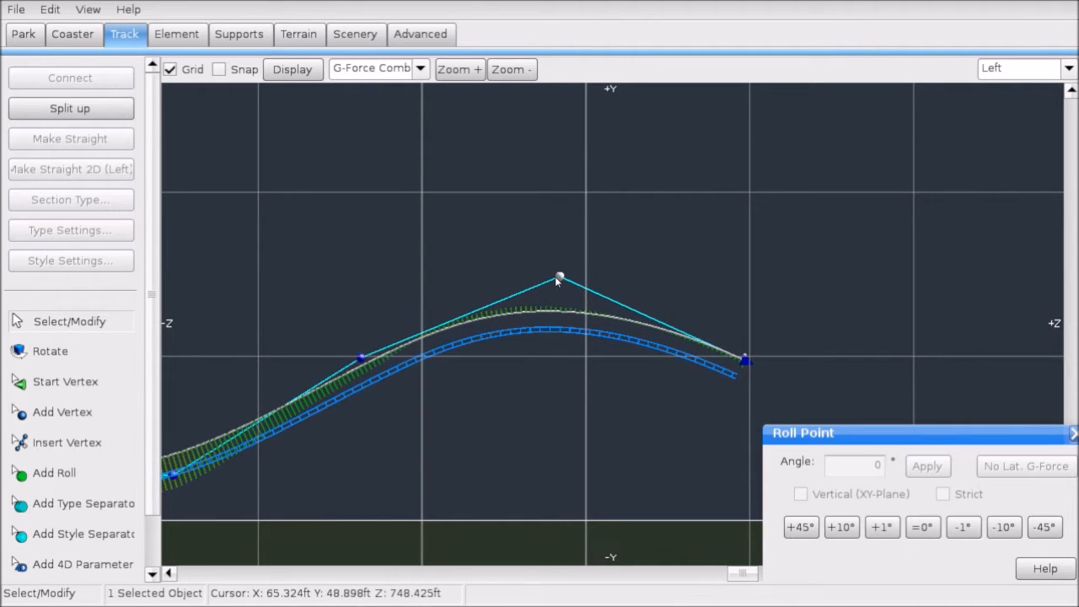
{"action": "left_click", "coordinate": [543, 358]}
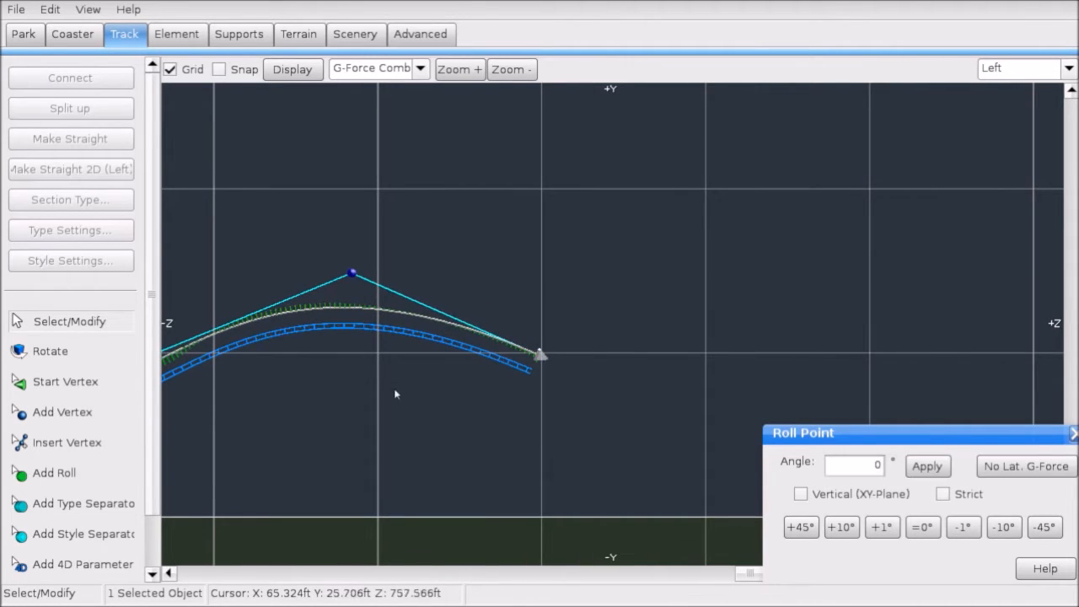
{"action": "right_click_drag", "start_coordinate": [395, 391], "coordinate": [687, 424]}
{"action": "scroll", "coordinate": [686, 421], "scroll_direction": "up", "scroll_amount": 4}
{"action": "scroll", "coordinate": [558, 326], "scroll_direction": "down", "scroll_amount": 3}
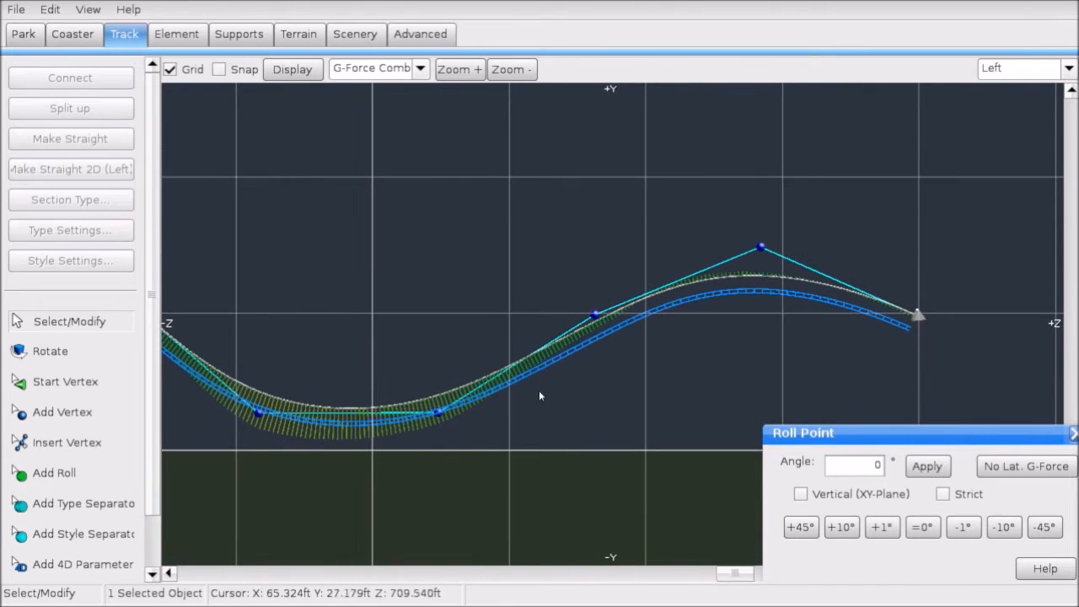
Step: Straighten the selected climb and crest vertices with Make Straight
{"action": "left_click_drag", "start_coordinate": [424, 440], "coordinate": [823, 204]}
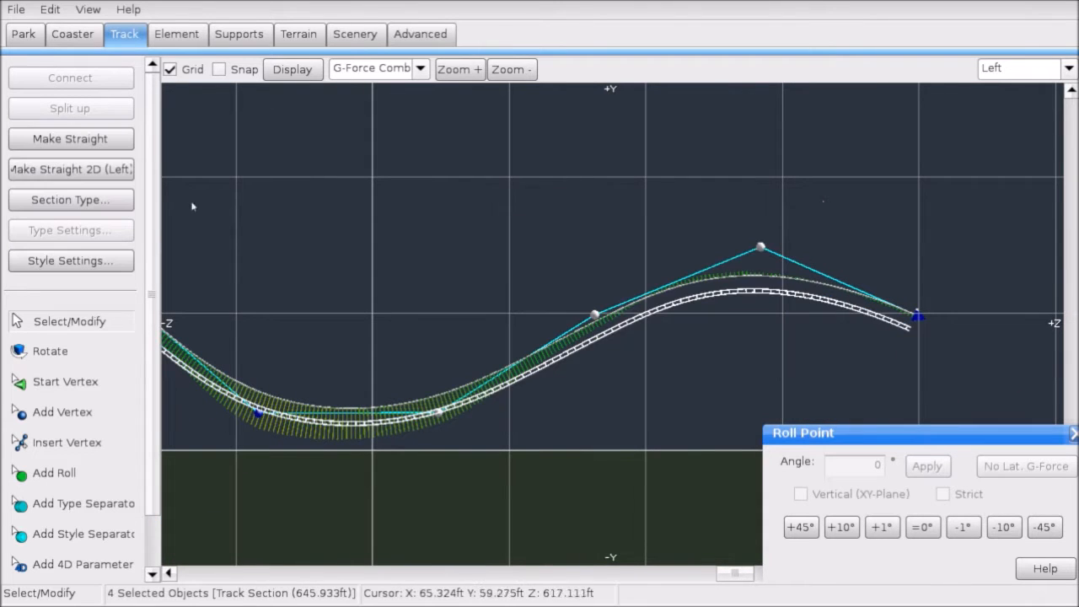
{"action": "left_click", "coordinate": [107, 146]}
{"action": "left_click", "coordinate": [372, 178]}
{"action": "right_click_drag", "start_coordinate": [1003, 265], "coordinate": [478, 248]}
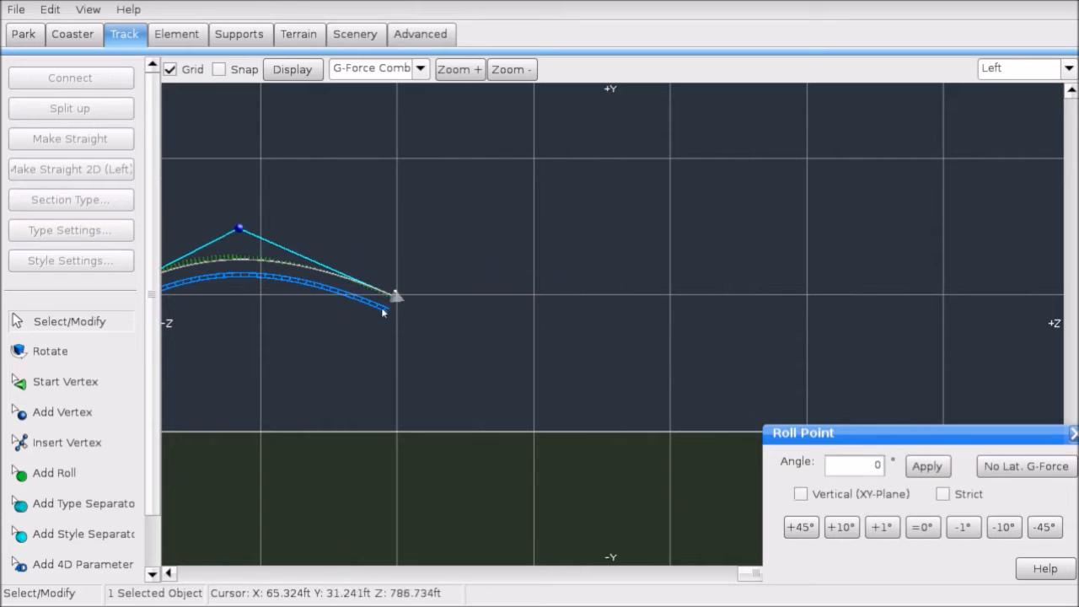
{"action": "left_click", "coordinate": [108, 419]}
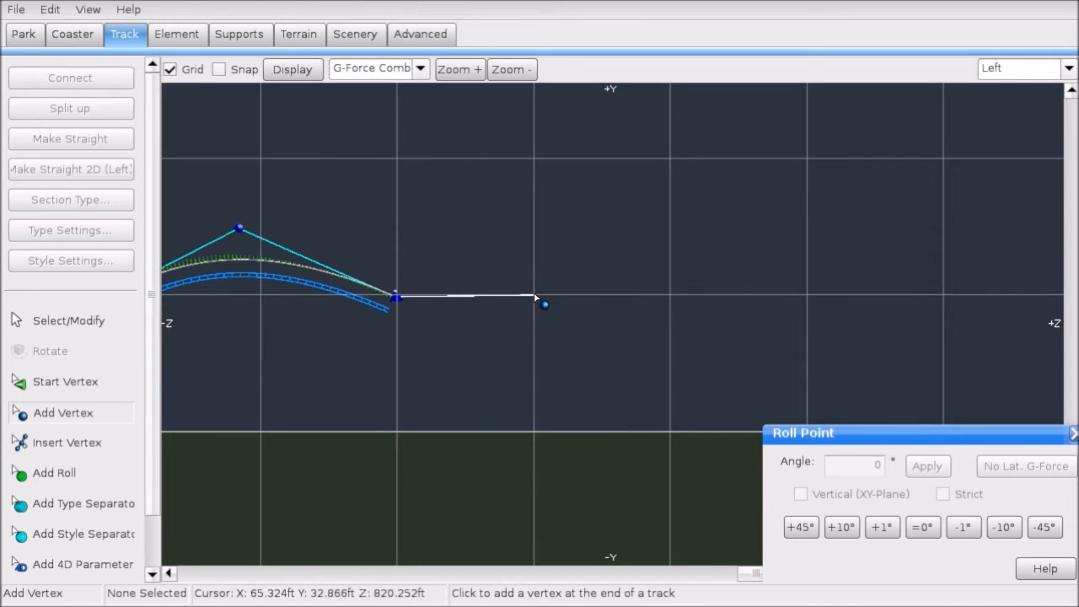
Step: Append a vertex at the track end that raises the track up out of the dip
{"action": "right_click_drag", "start_coordinate": [231, 298], "coordinate": [628, 265]}
{"action": "right_click_drag", "start_coordinate": [417, 375], "coordinate": [457, 376]}
{"action": "scroll", "coordinate": [451, 377], "scroll_direction": "down", "scroll_amount": 1}
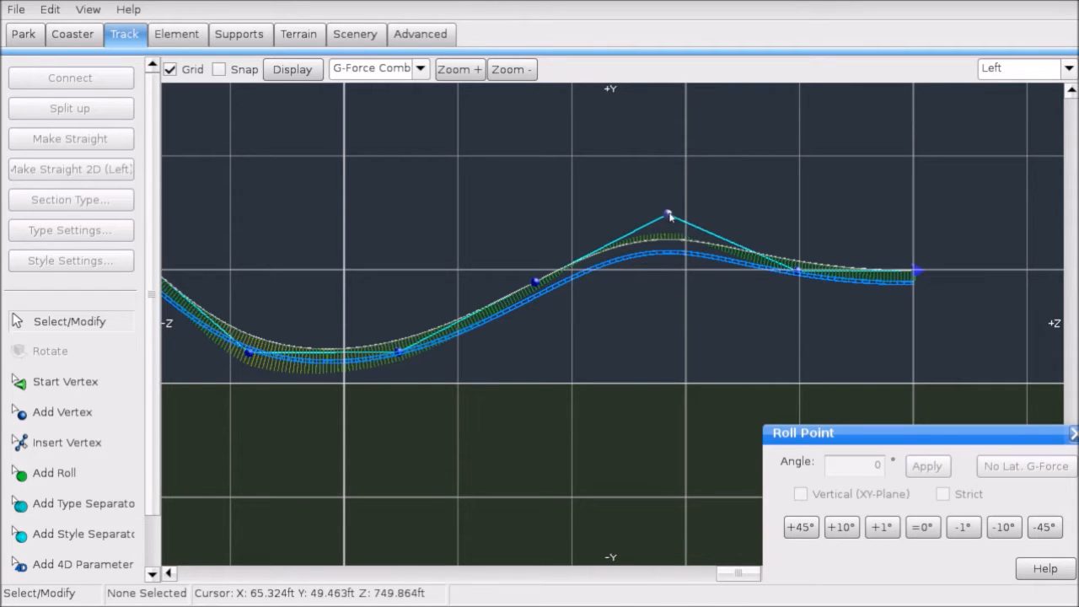
{"action": "scroll", "coordinate": [669, 217], "scroll_direction": "up", "scroll_amount": 3}
{"action": "right_click_drag", "start_coordinate": [646, 258], "coordinate": [571, 243]}
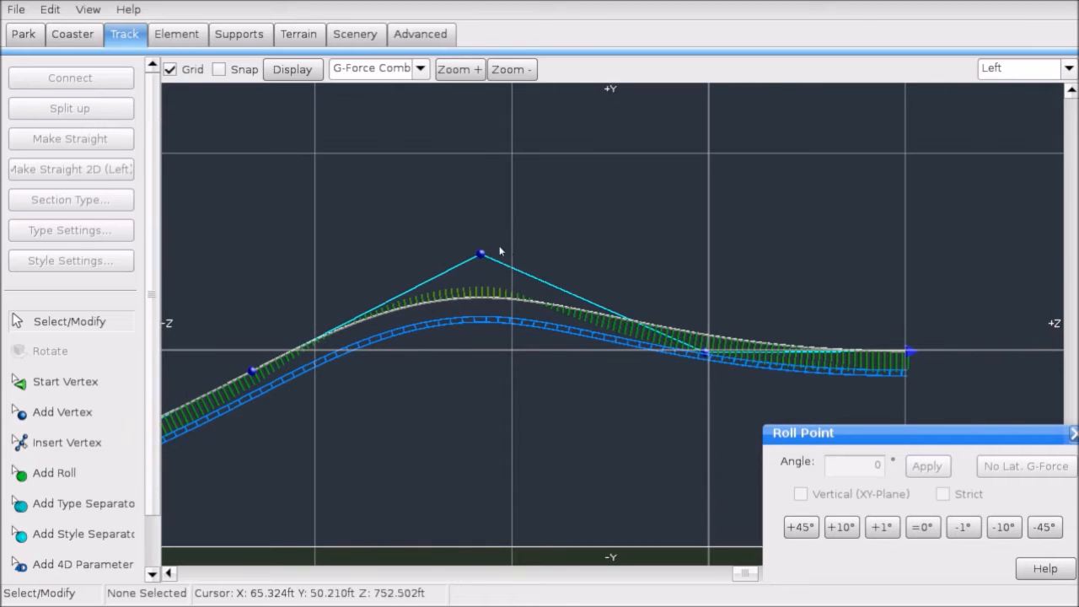
{"action": "right_click_drag", "start_coordinate": [933, 339], "coordinate": [414, 395]}
{"action": "left_click", "coordinate": [390, 409]}
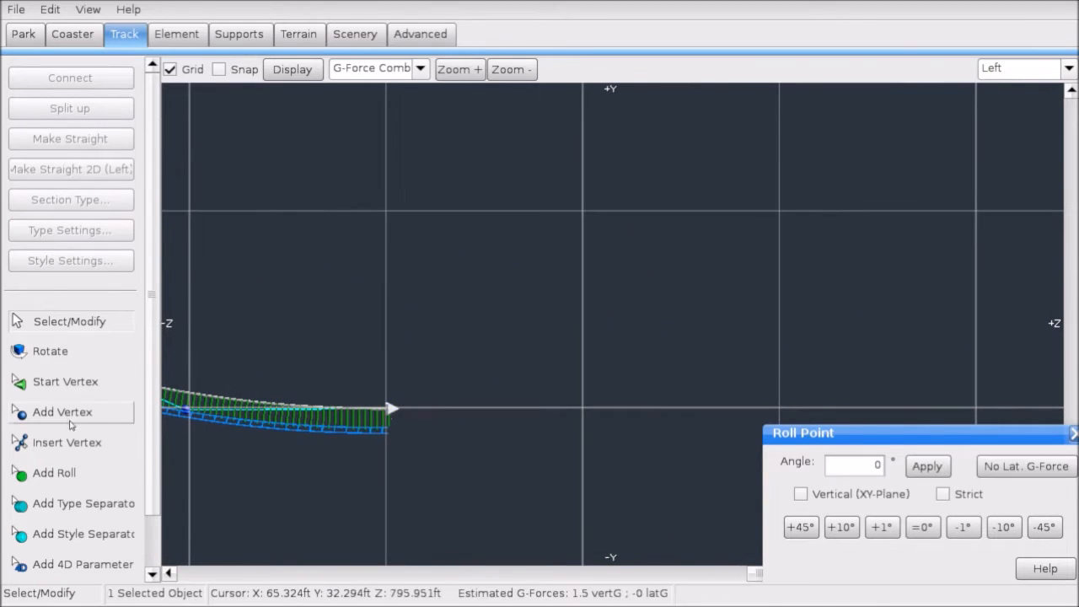
{"action": "left_click", "coordinate": [68, 419]}
{"action": "left_click", "coordinate": [585, 209]}
Step: Add another vertex so the new section levels off
{"action": "scroll", "coordinate": [564, 218], "scroll_direction": "down", "scroll_amount": 2}
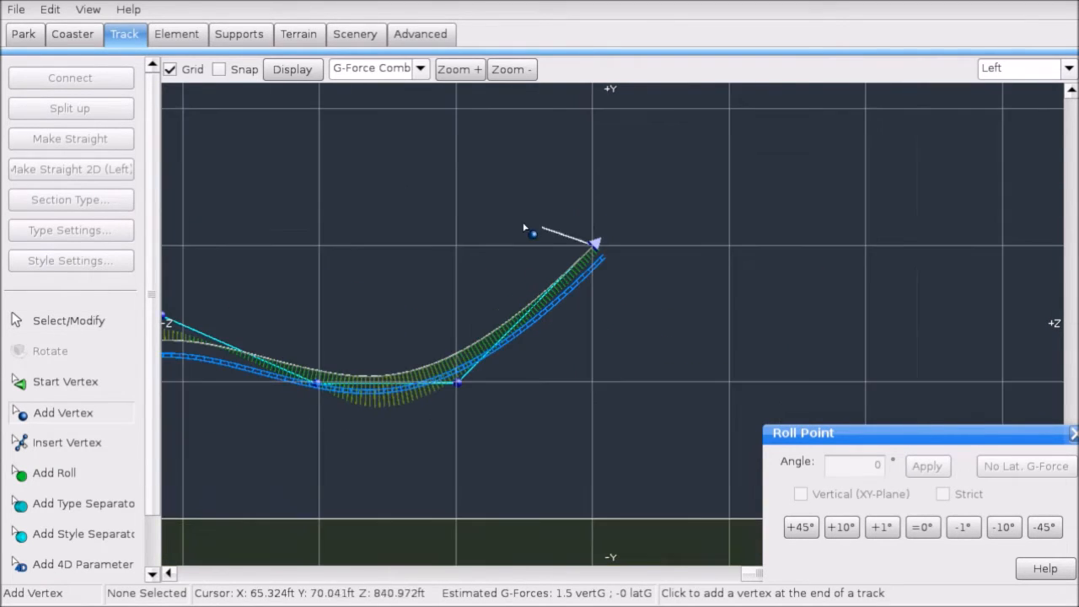
{"action": "right_click_drag", "start_coordinate": [489, 224], "coordinate": [690, 253]}
{"action": "right_click_drag", "start_coordinate": [813, 251], "coordinate": [600, 293]}
{"action": "scroll", "coordinate": [601, 295], "scroll_direction": "down", "scroll_amount": 2}
{"action": "right_click_drag", "start_coordinate": [521, 323], "coordinate": [552, 330]}
{"action": "scroll", "coordinate": [822, 308], "scroll_direction": "up", "scroll_amount": 2}
{"action": "right_click_drag", "start_coordinate": [843, 297], "coordinate": [549, 313]}
{"action": "scroll", "coordinate": [544, 315], "scroll_direction": "up", "scroll_amount": 2}
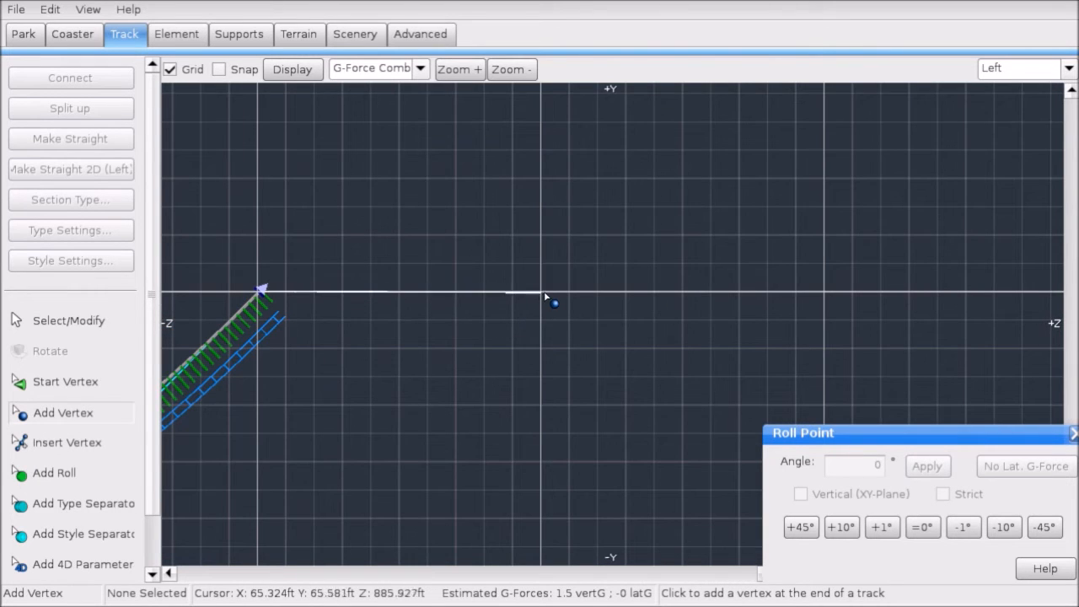
{"action": "left_click", "coordinate": [543, 294]}
{"action": "scroll", "coordinate": [544, 295], "scroll_direction": "down", "scroll_amount": 2}
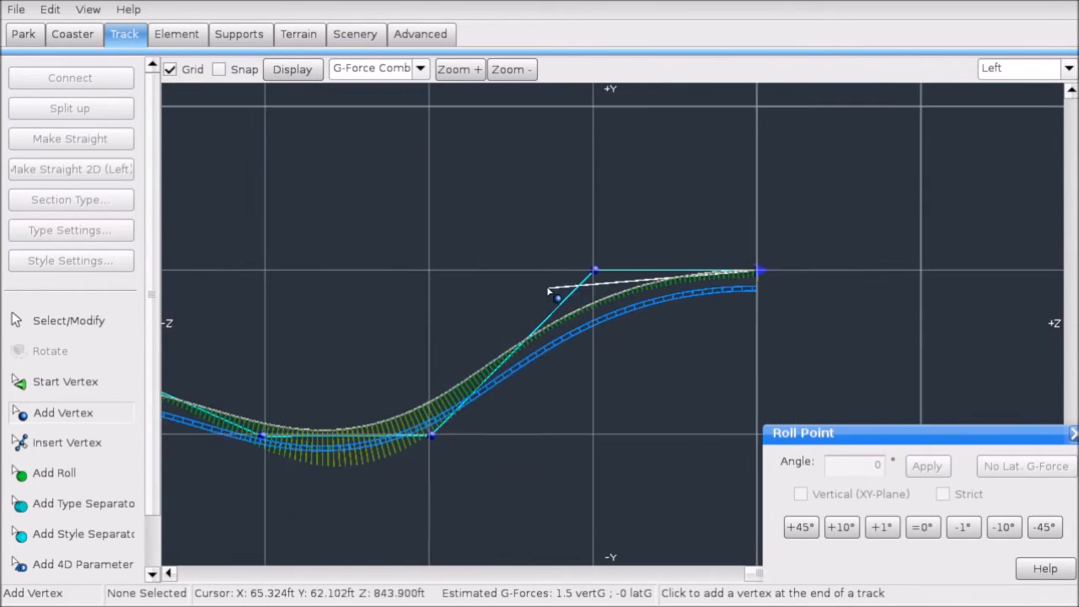
{"action": "right_click_drag", "start_coordinate": [393, 217], "coordinate": [506, 200]}
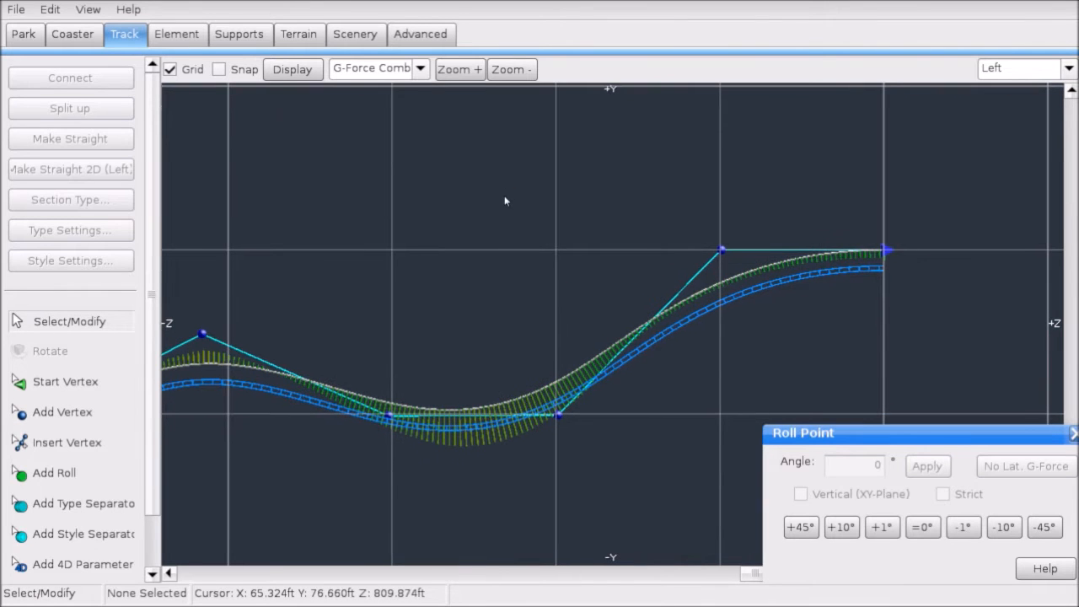
Step: Nudge the new section's vertices left and right, then lower one vertex to reshape the dip
{"action": "left_click_drag", "start_coordinate": [520, 184], "coordinate": [948, 456]}
{"action": "key", "text": "Left"}
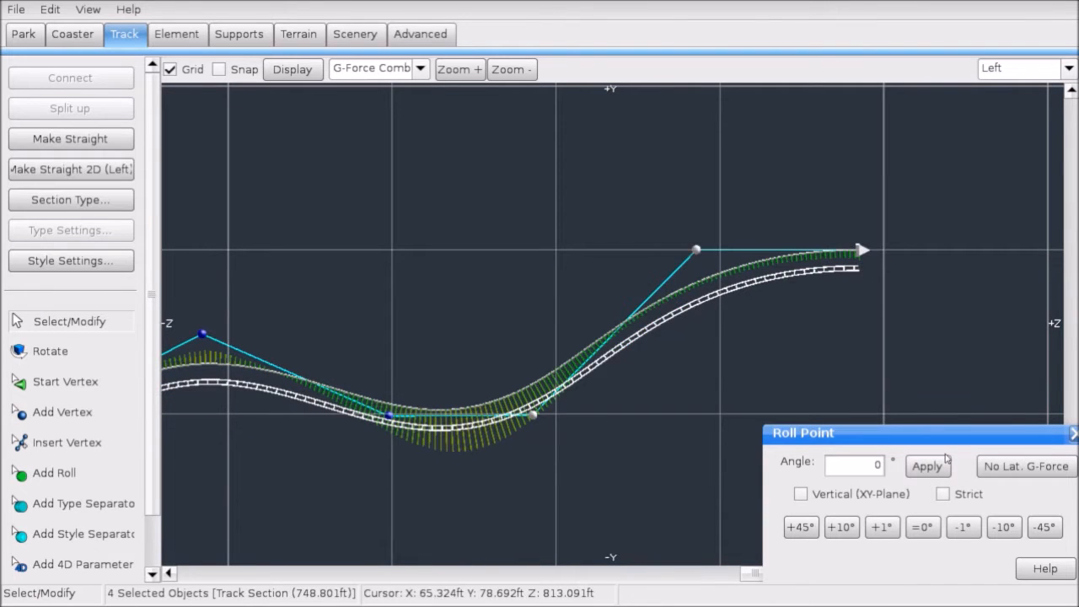
{"action": "key", "text": "Right"}
{"action": "key", "text": "Right"}
{"action": "key", "text": "Left"}
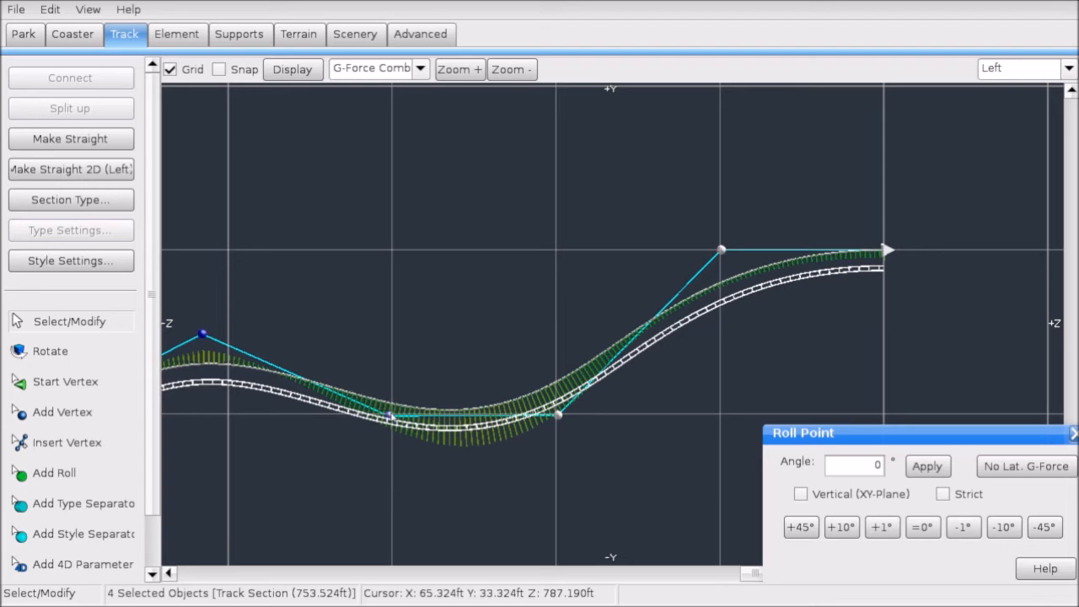
{"action": "key", "text": "Left"}
{"action": "right_click_drag", "start_coordinate": [309, 441], "coordinate": [541, 388]}
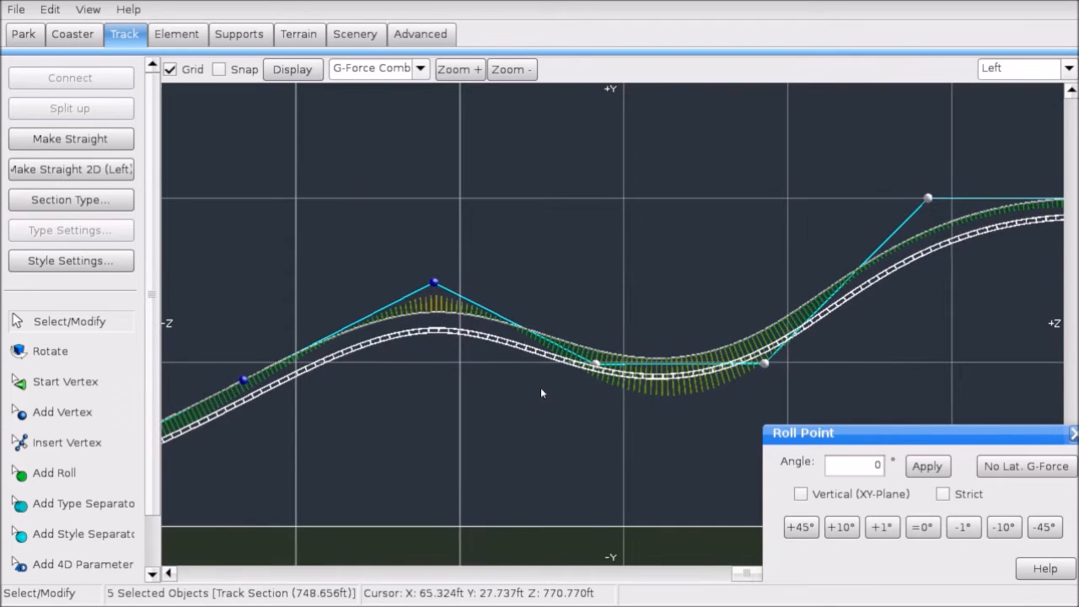
{"action": "key", "text": "Right"}
{"action": "right_click_drag", "start_coordinate": [643, 446], "coordinate": [593, 438]}
{"action": "left_click", "coordinate": [594, 442]}
{"action": "scroll", "coordinate": [559, 424], "scroll_direction": "up", "scroll_amount": 3}
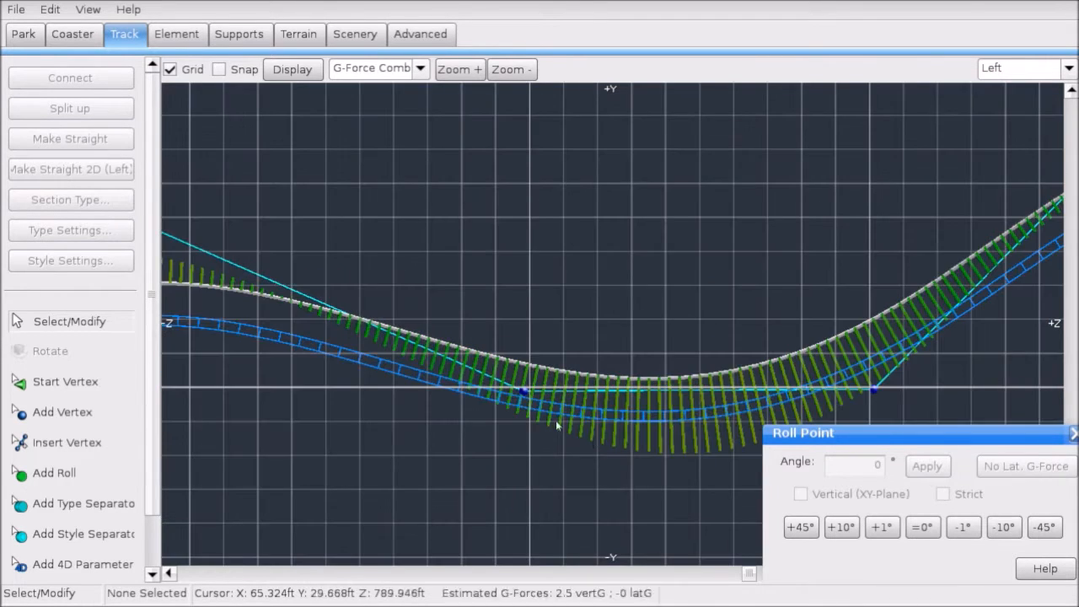
{"action": "left_click_drag", "start_coordinate": [372, 221], "coordinate": [362, 250]}
{"action": "scroll", "coordinate": [362, 250], "scroll_direction": "down", "scroll_amount": 3}
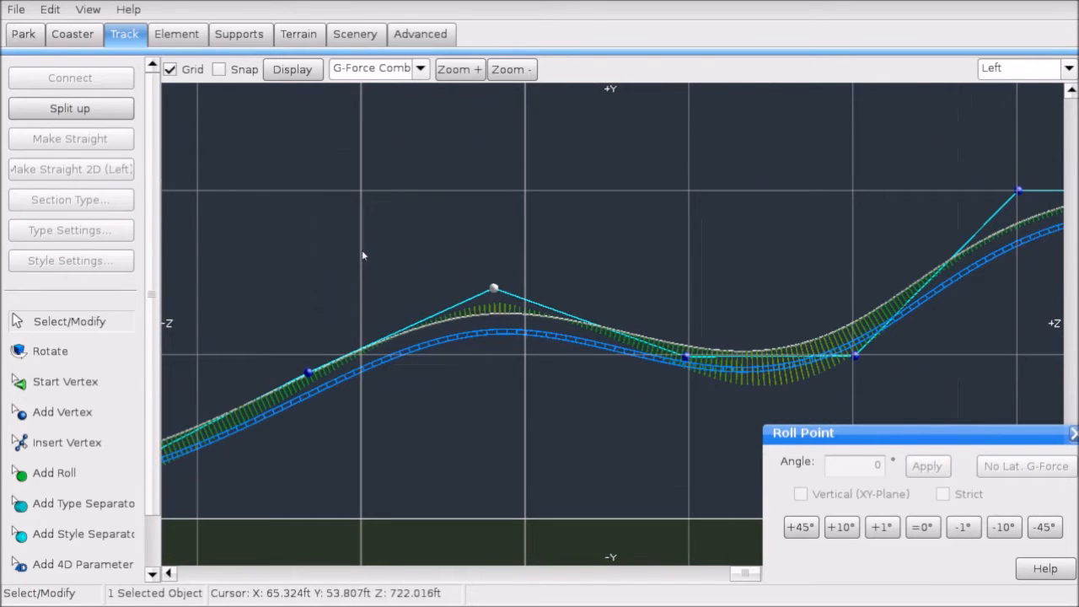
Step: Set the track Display overlay to None
{"action": "left_click", "coordinate": [379, 68]}
{"action": "left_click", "coordinate": [345, 93]}
{"action": "left_click", "coordinate": [11, 6]}
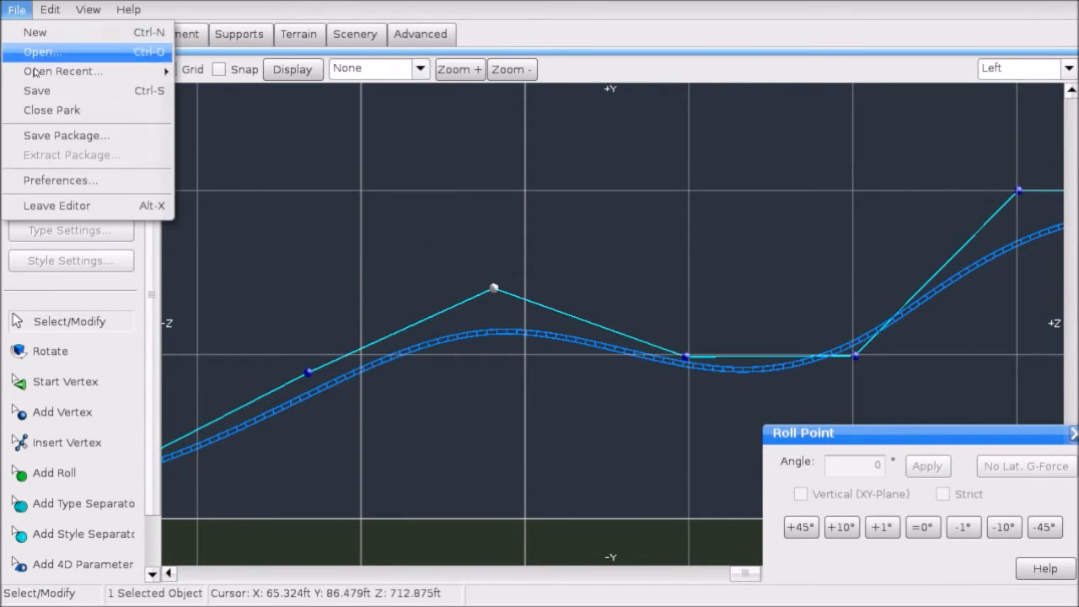
{"action": "left_click", "coordinate": [32, 91]}
{"action": "scroll", "coordinate": [451, 236], "scroll_direction": "down", "scroll_amount": 3}
{"action": "right_click_drag", "start_coordinate": [716, 225], "coordinate": [617, 230]}
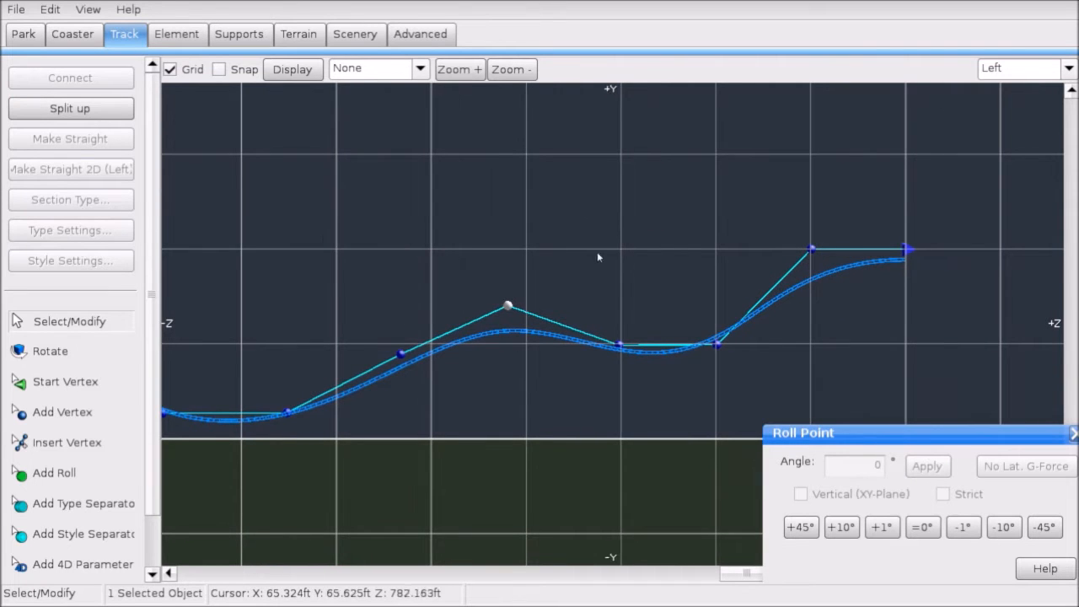
{"action": "scroll", "coordinate": [568, 264], "scroll_direction": "down", "scroll_amount": 3}
{"action": "scroll", "coordinate": [528, 241], "scroll_direction": "up", "scroll_amount": 5}
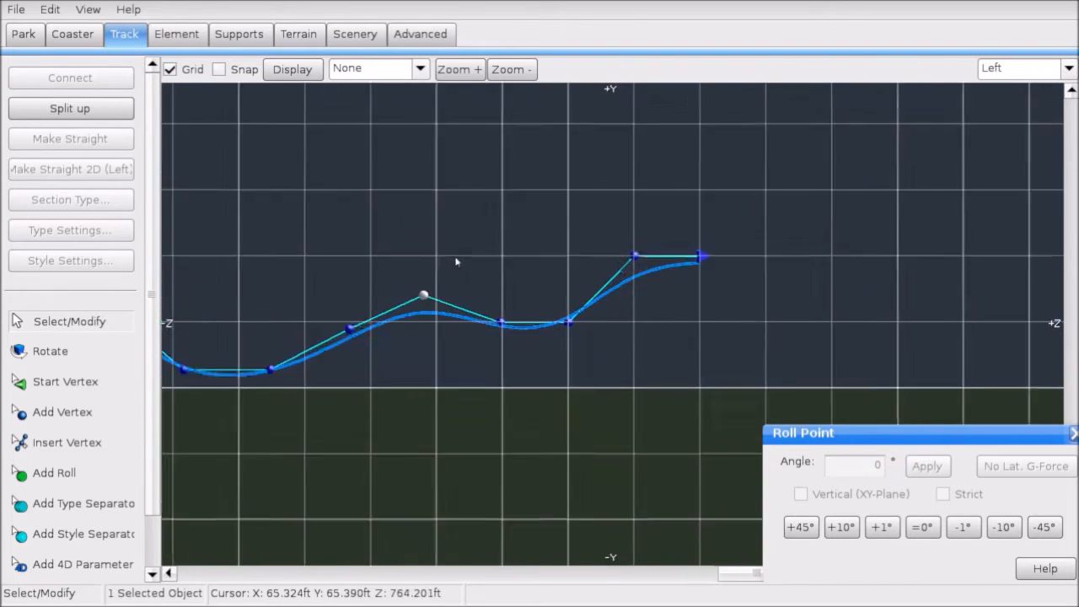
{"action": "scroll", "coordinate": [523, 233], "scroll_direction": "down", "scroll_amount": 2}
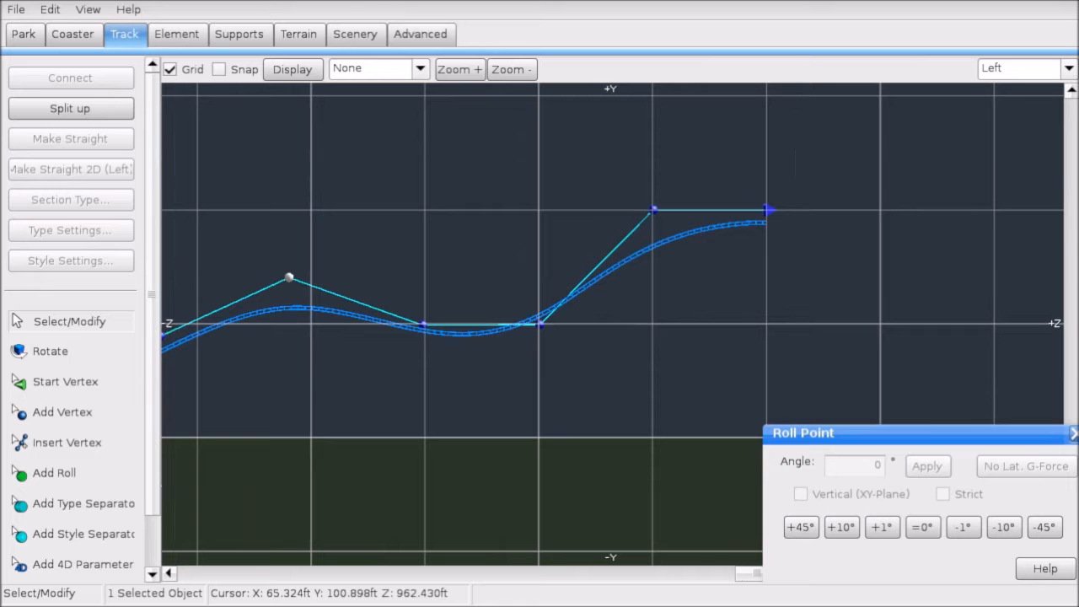
Step: Inspect the coaster in Perspective and Front views, then return to the Left side view
{"action": "left_click", "coordinate": [1059, 71]}
{"action": "left_click", "coordinate": [1051, 165]}
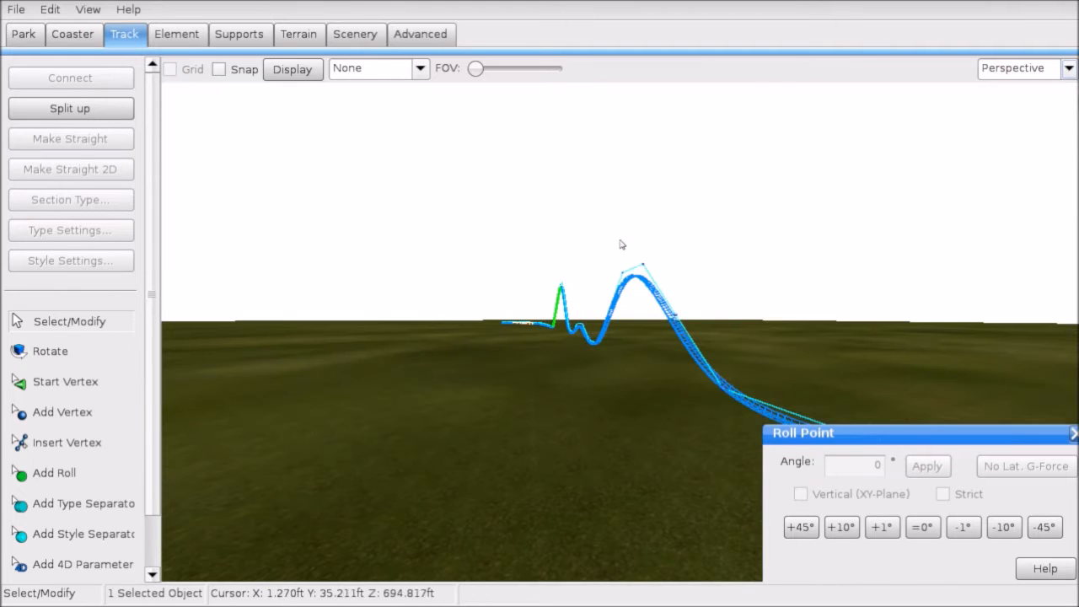
{"action": "right_click_drag", "start_coordinate": [601, 270], "coordinate": [343, 146]}
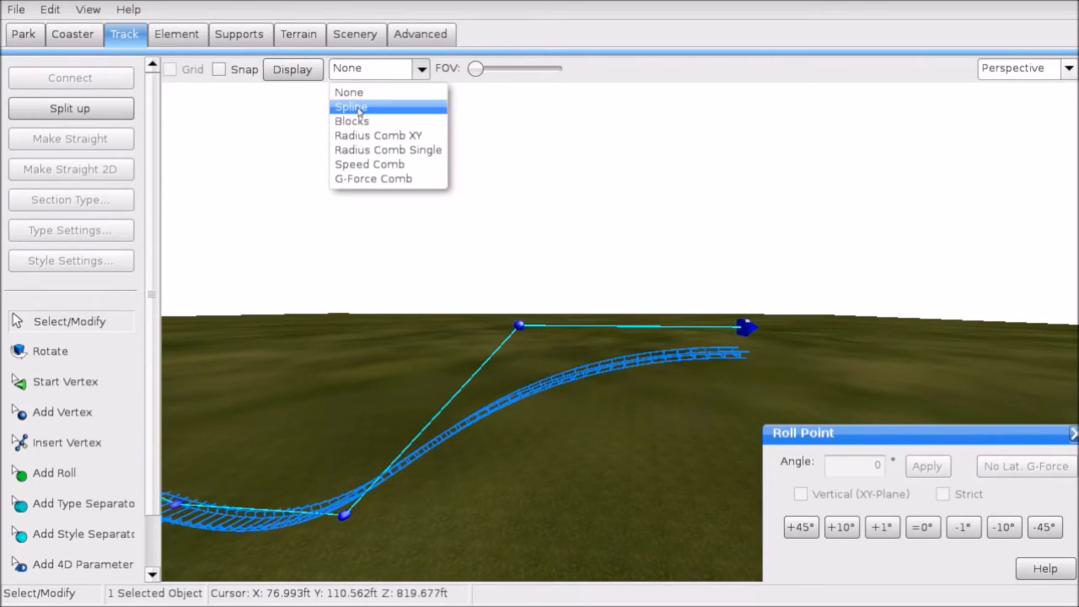
{"action": "left_click", "coordinate": [1013, 112]}
{"action": "right_click_drag", "start_coordinate": [717, 266], "coordinate": [753, 244]}
{"action": "left_click", "coordinate": [990, 72]}
{"action": "left_click", "coordinate": [1007, 138]}
{"action": "scroll", "coordinate": [668, 219], "scroll_direction": "down", "scroll_amount": 2}
{"action": "right_click_drag", "start_coordinate": [668, 219], "coordinate": [542, 270]}
{"action": "scroll", "coordinate": [572, 261], "scroll_direction": "up", "scroll_amount": 3}
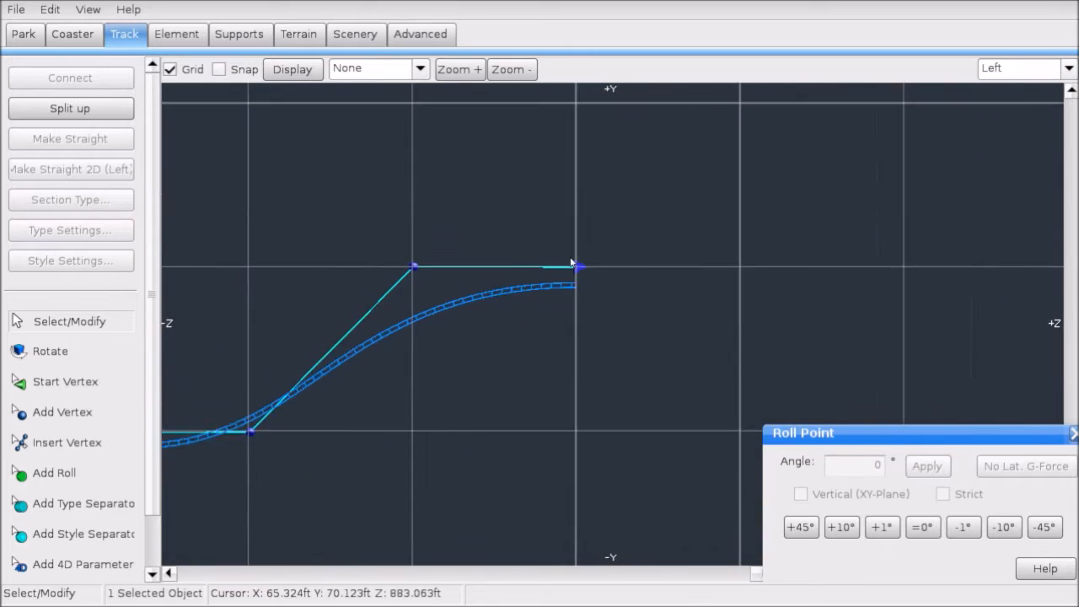
Step: Append a vertex after the level section and drag it lower for a steeper descent
{"action": "left_click", "coordinate": [565, 242]}
{"action": "right_click_drag", "start_coordinate": [653, 212], "coordinate": [630, 222]}
{"action": "left_click", "coordinate": [127, 411]}
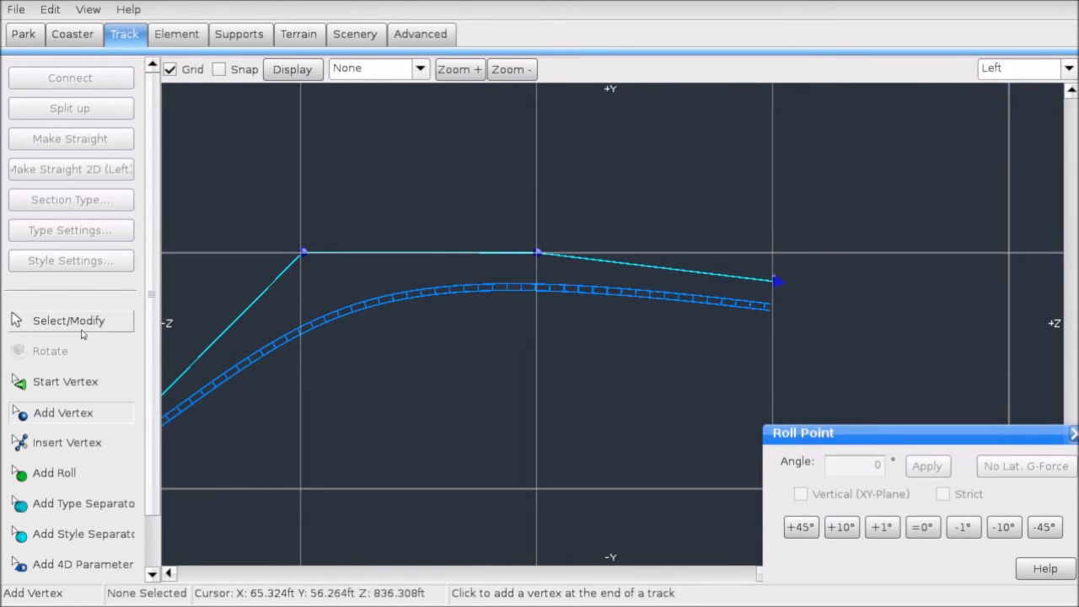
{"action": "left_click_drag", "start_coordinate": [776, 283], "coordinate": [774, 342]}
{"action": "scroll", "coordinate": [751, 334], "scroll_direction": "up", "scroll_amount": 3}
{"action": "right_click_drag", "start_coordinate": [735, 328], "coordinate": [639, 313]}
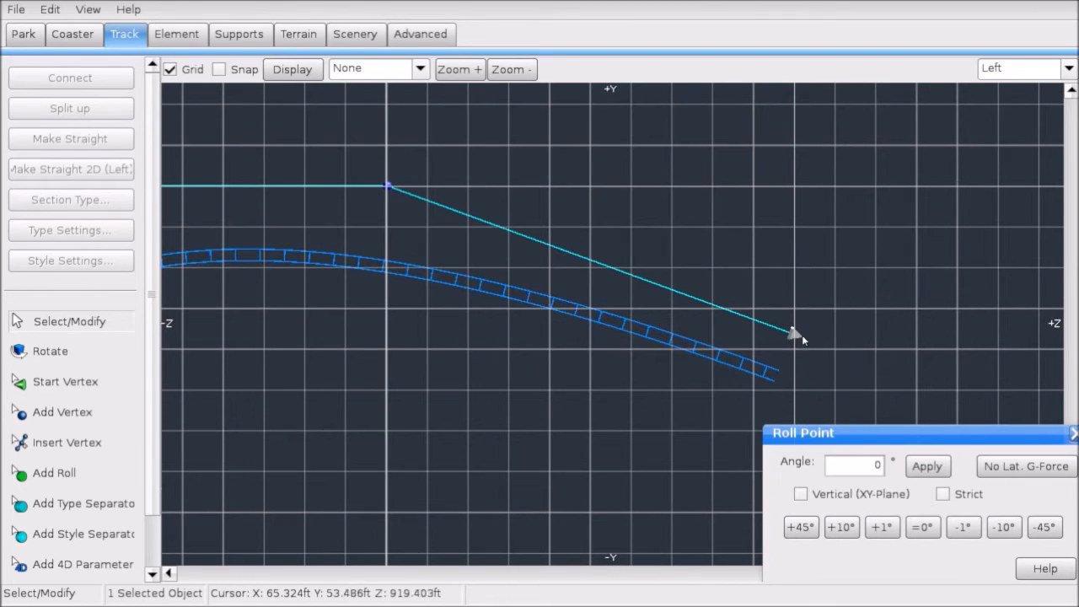
{"action": "left_click_drag", "start_coordinate": [802, 336], "coordinate": [799, 352]}
{"action": "scroll", "coordinate": [785, 350], "scroll_direction": "down", "scroll_amount": 4}
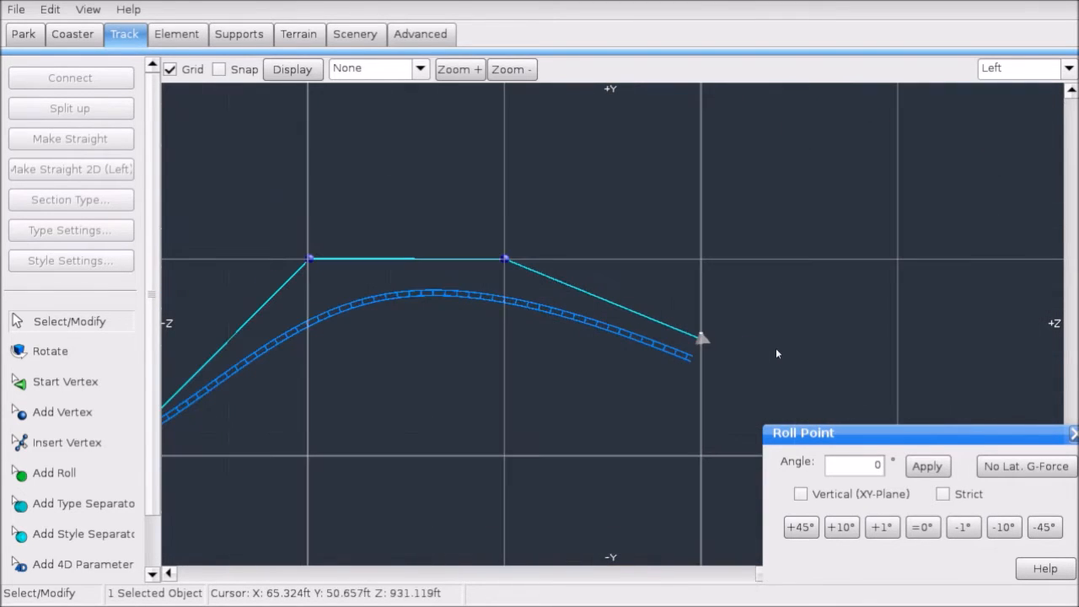
Step: Switch to the Top view to see the layout from above
{"action": "left_click", "coordinate": [1014, 69]}
{"action": "left_click", "coordinate": [996, 92]}
{"action": "right_click_drag", "start_coordinate": [506, 338], "coordinate": [583, 171]}
{"action": "scroll", "coordinate": [584, 171], "scroll_direction": "down", "scroll_amount": 5}
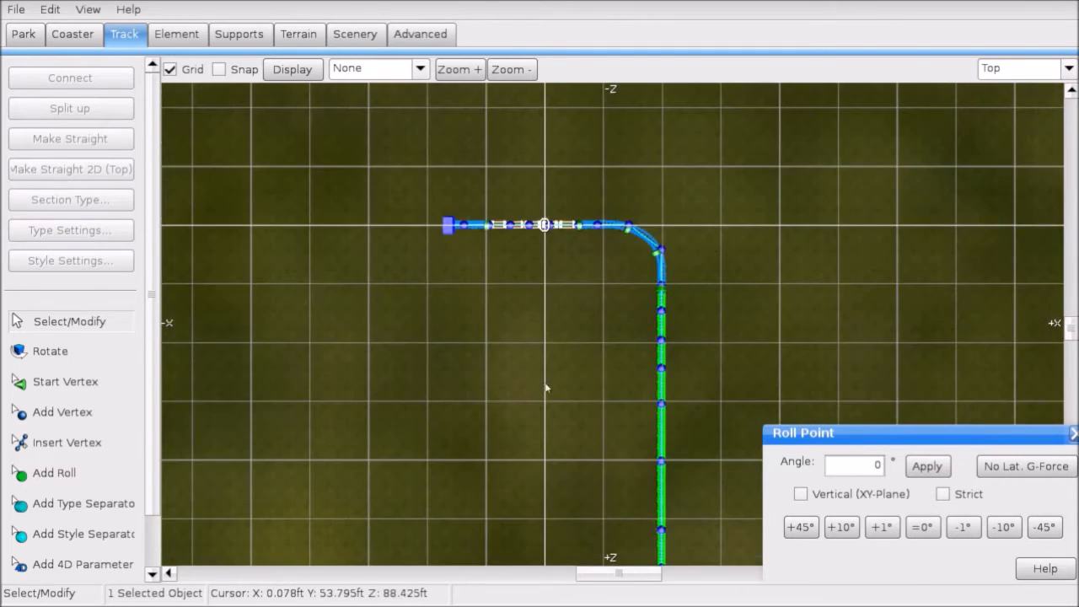
Step: Pan the top view to the track end and select its end vertex
{"action": "right_click_drag", "start_coordinate": [549, 388], "coordinate": [545, 160]}
{"action": "right_click_drag", "start_coordinate": [584, 392], "coordinate": [580, 126]}
{"action": "right_click_drag", "start_coordinate": [622, 371], "coordinate": [571, 84]}
{"action": "right_click_drag", "start_coordinate": [582, 371], "coordinate": [577, 110]}
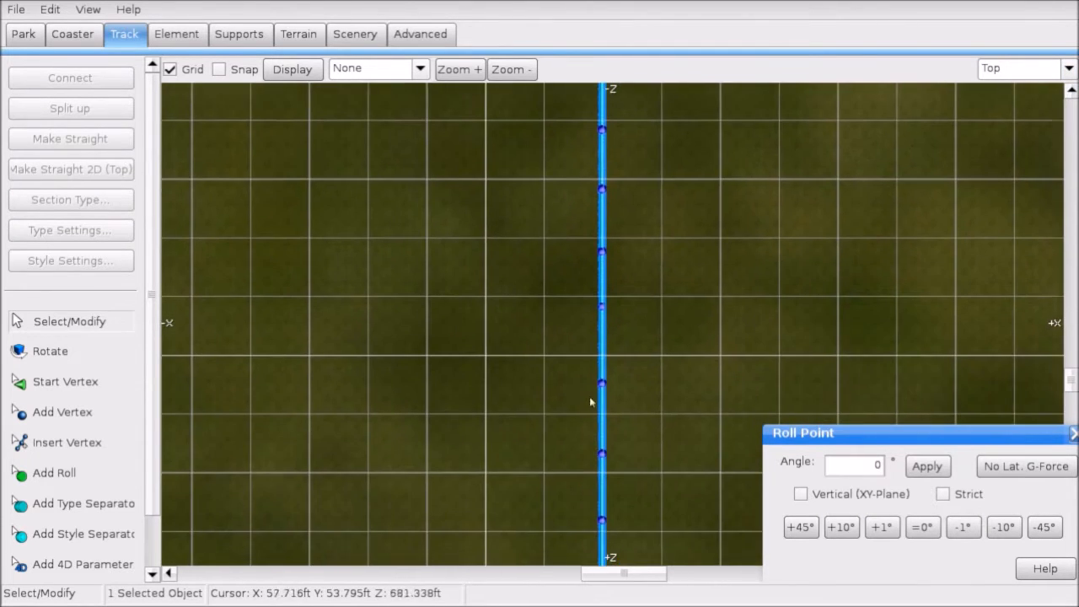
{"action": "right_click_drag", "start_coordinate": [590, 401], "coordinate": [589, 168]}
{"action": "right_click_drag", "start_coordinate": [622, 312], "coordinate": [624, 178]}
{"action": "scroll", "coordinate": [612, 296], "scroll_direction": "down", "scroll_amount": 3}
{"action": "right_click_drag", "start_coordinate": [600, 426], "coordinate": [593, 363]}
{"action": "scroll", "coordinate": [630, 268], "scroll_direction": "up", "scroll_amount": 5}
{"action": "scroll", "coordinate": [592, 370], "scroll_direction": "up", "scroll_amount": 4}
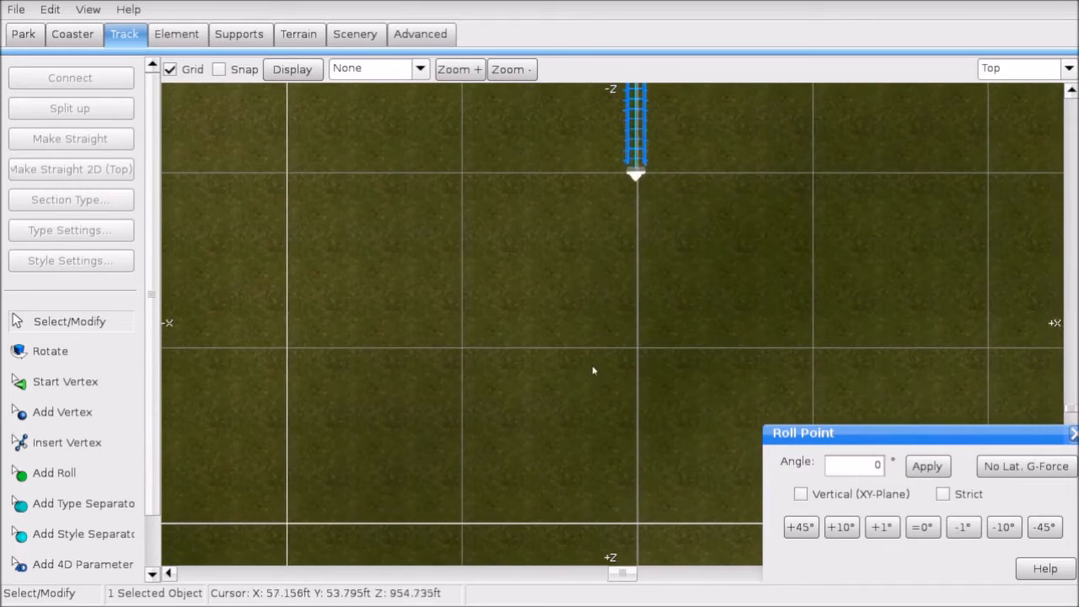
{"action": "left_click", "coordinate": [637, 175]}
Step: Add four vertices at the track end curving it round into a U-turn
{"action": "right_click_drag", "start_coordinate": [795, 189], "coordinate": [714, 289]}
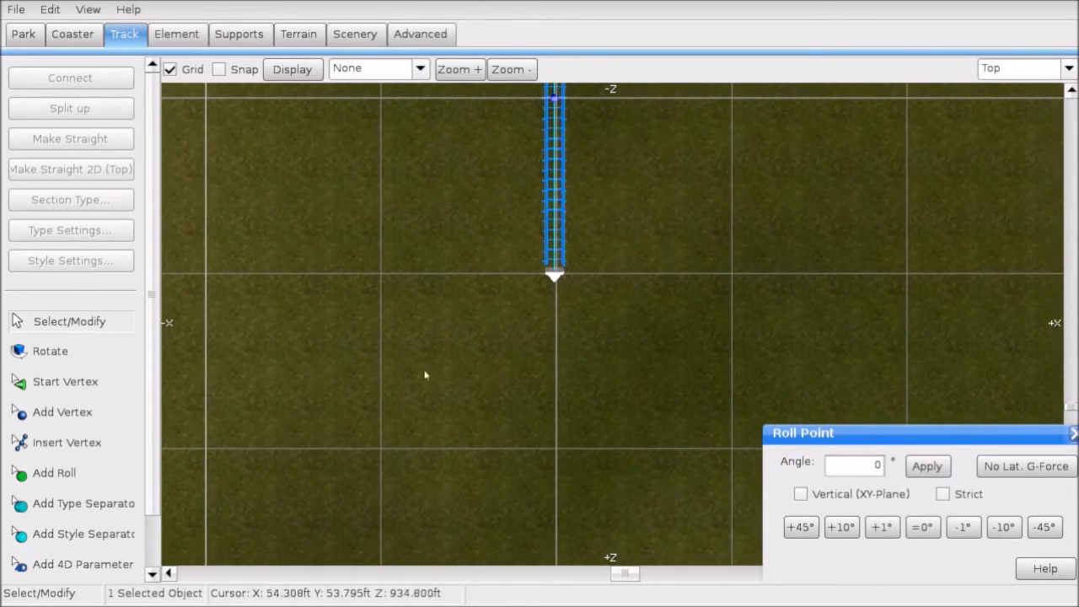
{"action": "left_click", "coordinate": [74, 413]}
{"action": "left_click", "coordinate": [373, 449]}
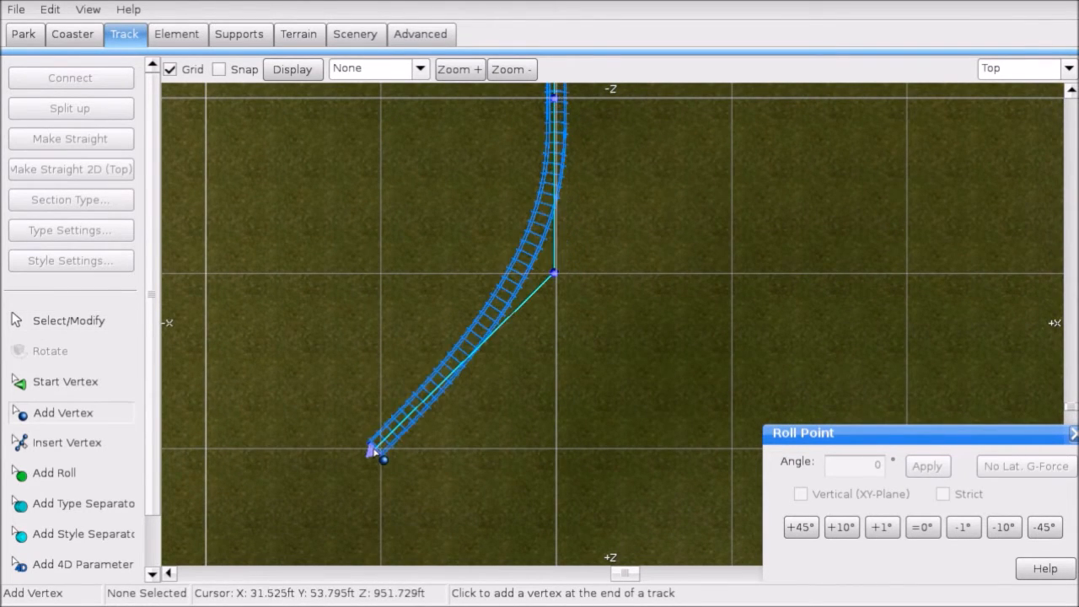
{"action": "scroll", "coordinate": [388, 413], "scroll_direction": "down", "scroll_amount": 2}
{"action": "right_click_drag", "start_coordinate": [391, 403], "coordinate": [498, 403]}
{"action": "left_click", "coordinate": [436, 414]}
{"action": "left_click", "coordinate": [315, 290]}
{"action": "right_click_drag", "start_coordinate": [327, 225], "coordinate": [446, 369]}
{"action": "left_click", "coordinate": [435, 312]}
{"action": "key", "text": "Escape"}
Step: Round the turn by moving its vertices, snapping the lower-left one onto the grid line
{"action": "right_click_drag", "start_coordinate": [634, 459], "coordinate": [511, 342]}
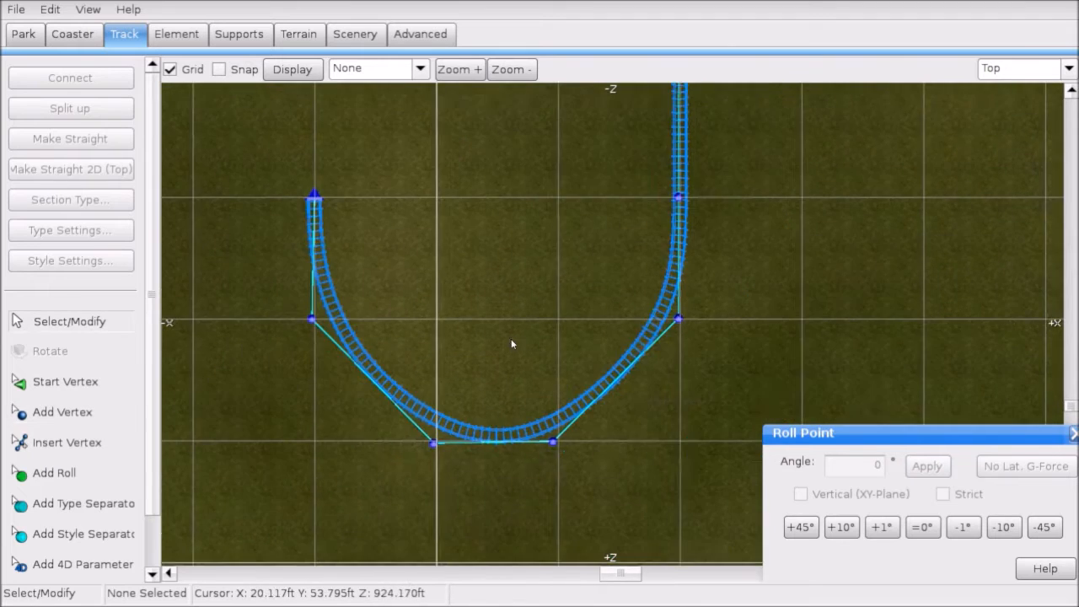
{"action": "scroll", "coordinate": [512, 342], "scroll_direction": "up", "scroll_amount": 2}
{"action": "right_click_drag", "start_coordinate": [753, 311], "coordinate": [772, 270]}
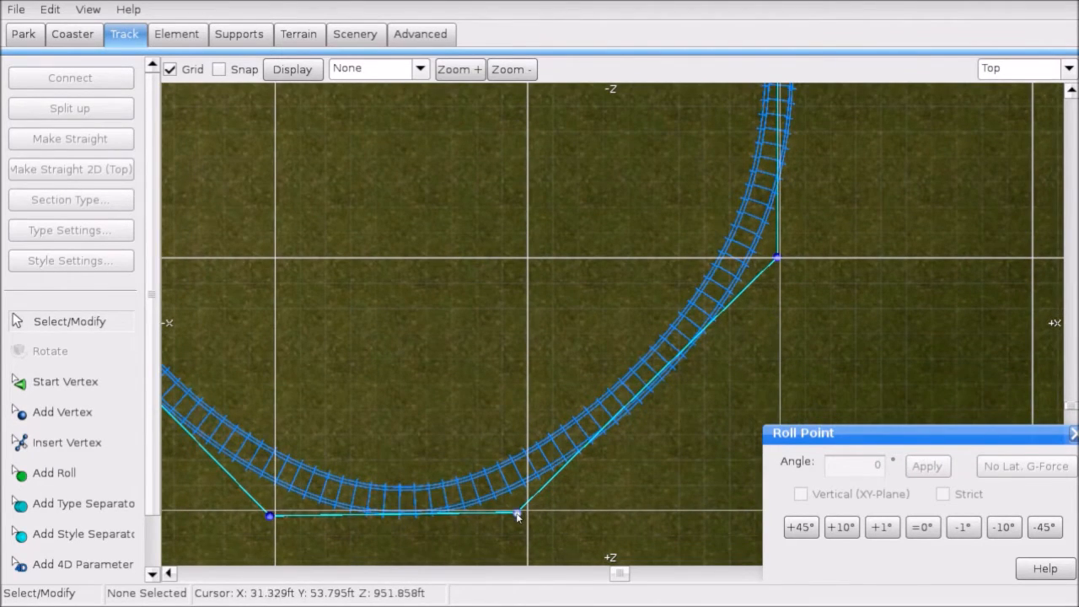
{"action": "left_click_drag", "start_coordinate": [517, 513], "coordinate": [527, 512]}
{"action": "right_click_drag", "start_coordinate": [425, 512], "coordinate": [637, 441]}
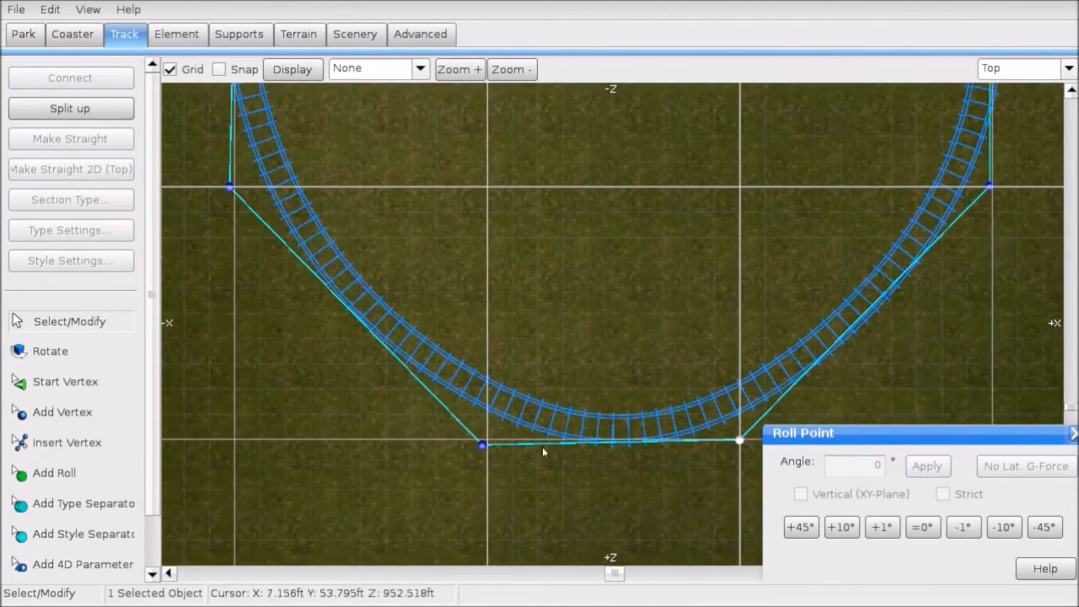
{"action": "left_click_drag", "start_coordinate": [475, 449], "coordinate": [479, 444]}
{"action": "right_click_drag", "start_coordinate": [485, 440], "coordinate": [498, 441]}
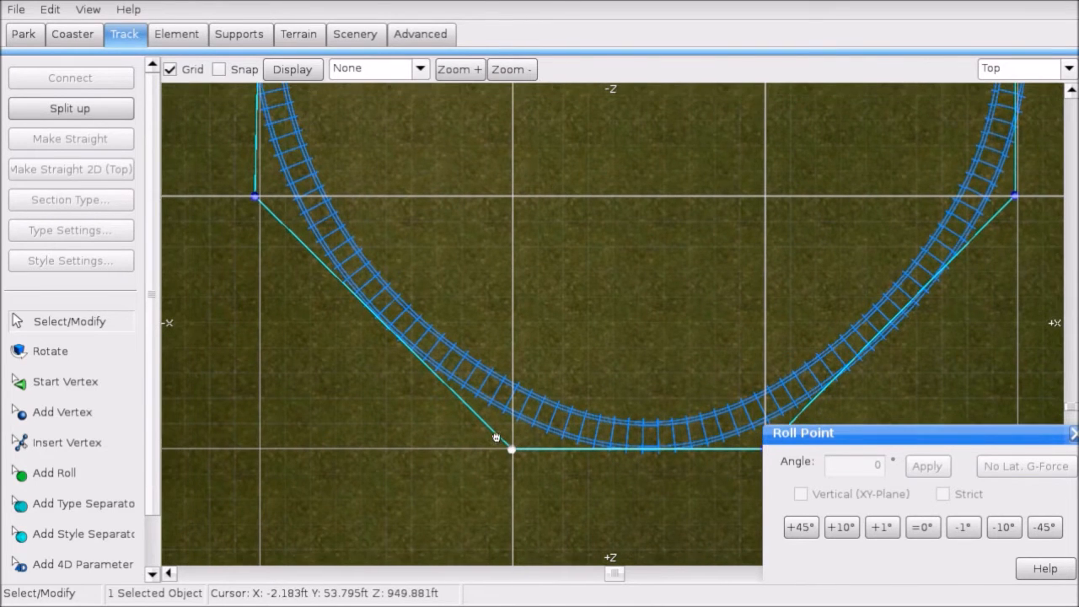
{"action": "right_click_drag", "start_coordinate": [260, 178], "coordinate": [361, 316]}
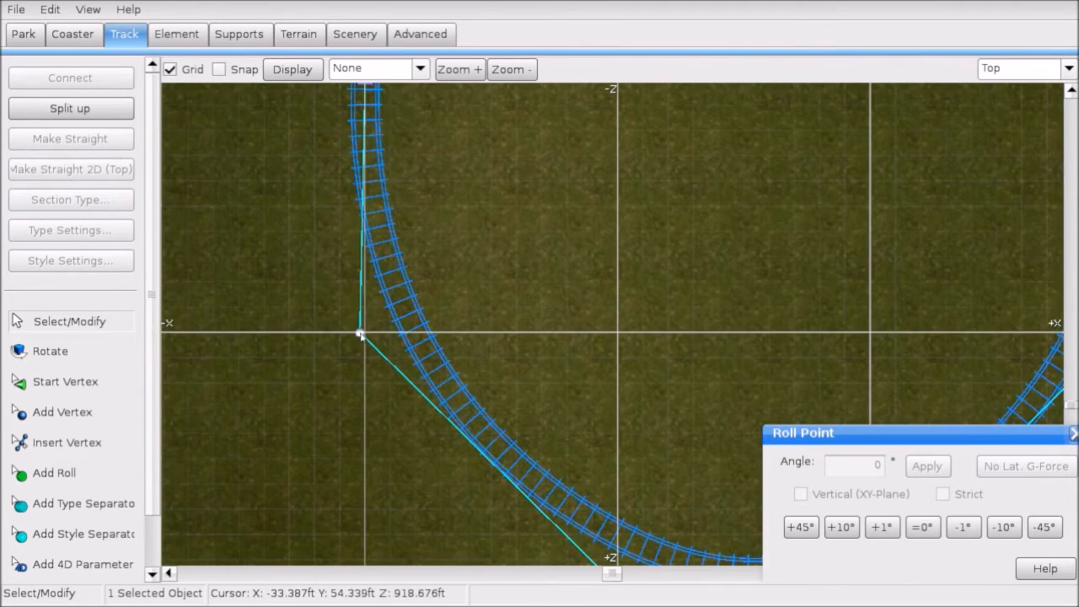
{"action": "left_click_drag", "start_coordinate": [361, 335], "coordinate": [366, 334]}
Step: Box-select the bottom two turnaround vertices and open the Element tab
{"action": "scroll", "coordinate": [421, 342], "scroll_direction": "down", "scroll_amount": 3}
{"action": "right_click_drag", "start_coordinate": [491, 341], "coordinate": [244, 212]}
{"action": "left_click", "coordinate": [349, 388]}
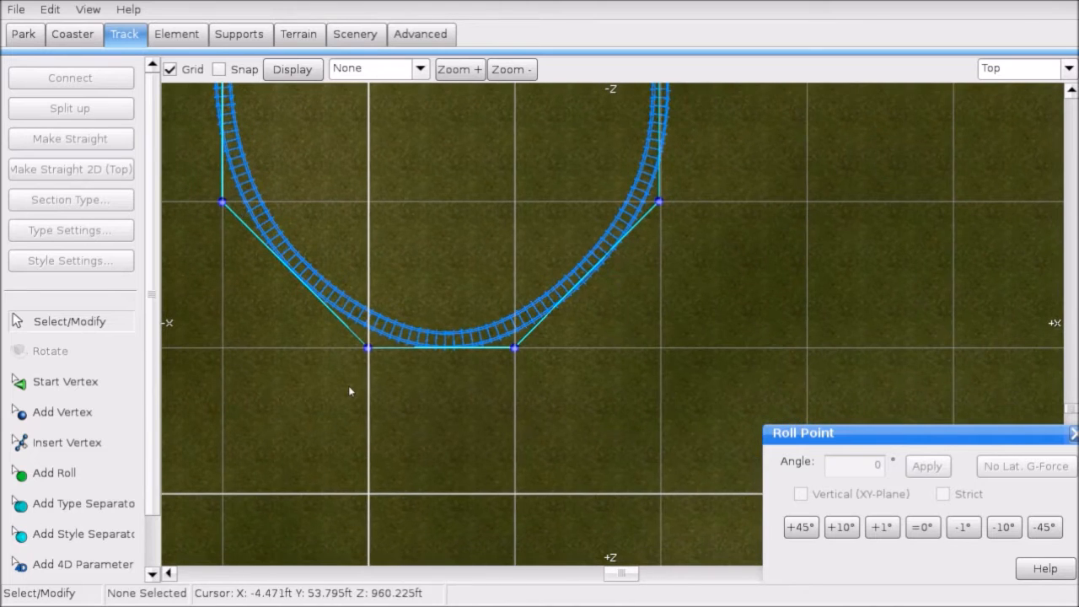
{"action": "left_click_drag", "start_coordinate": [348, 385], "coordinate": [539, 344]}
{"action": "left_click", "coordinate": [202, 40]}
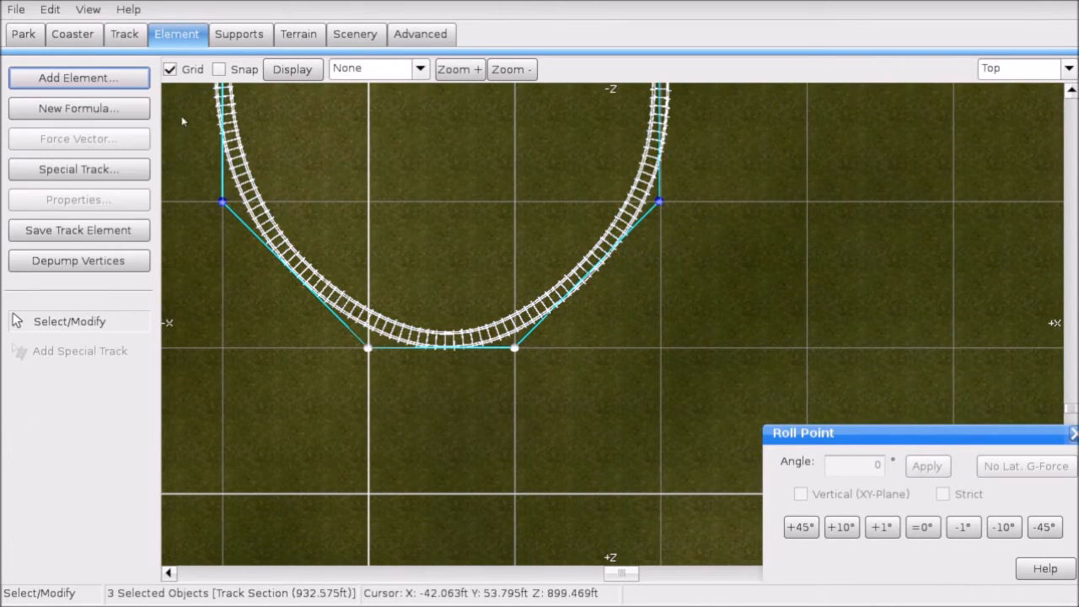
Step: Even out the spacing of the U-turn's control vertices with Depump Vertices
{"action": "left_click", "coordinate": [119, 262]}
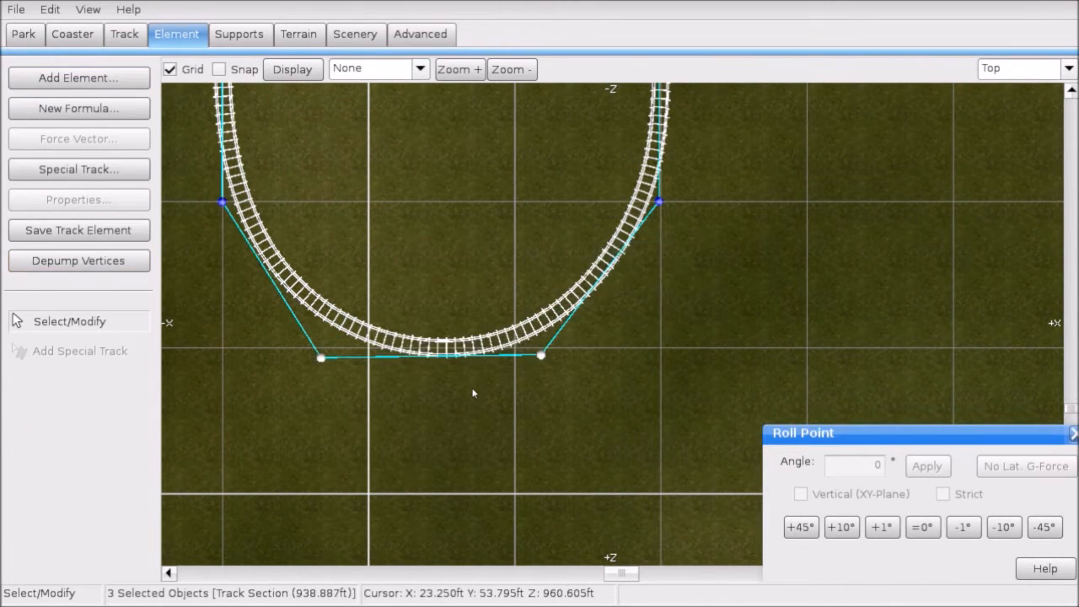
{"action": "left_click", "coordinate": [486, 426]}
{"action": "scroll", "coordinate": [429, 364], "scroll_direction": "down", "scroll_amount": 3}
{"action": "right_click_drag", "start_coordinate": [485, 313], "coordinate": [507, 367]}
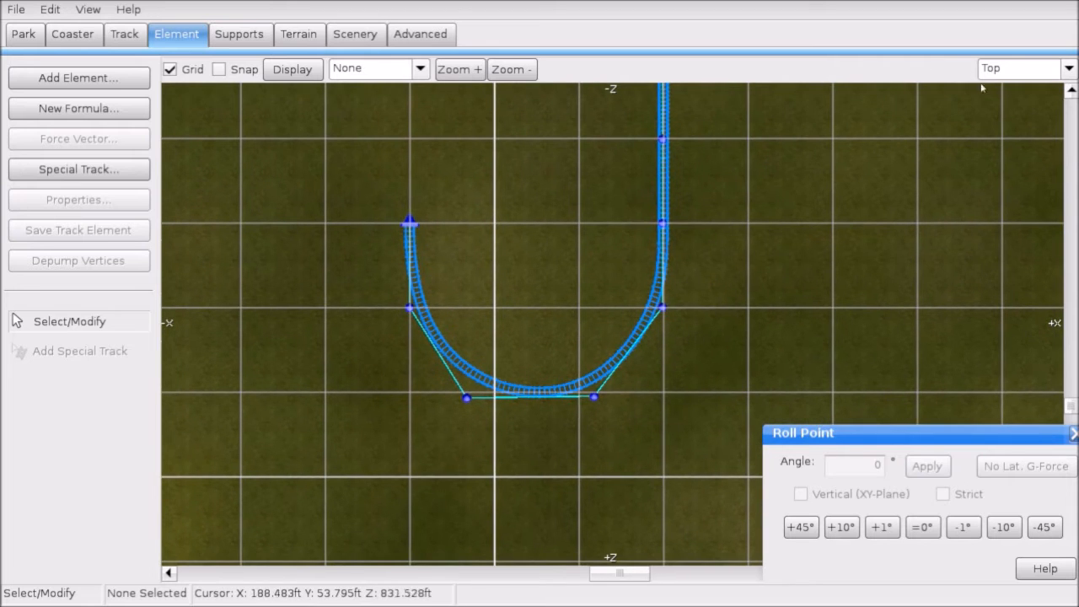
Step: Select the turnaround's left curve and frame it in Front view
{"action": "left_click", "coordinate": [1017, 67]}
{"action": "left_click", "coordinate": [344, 167]}
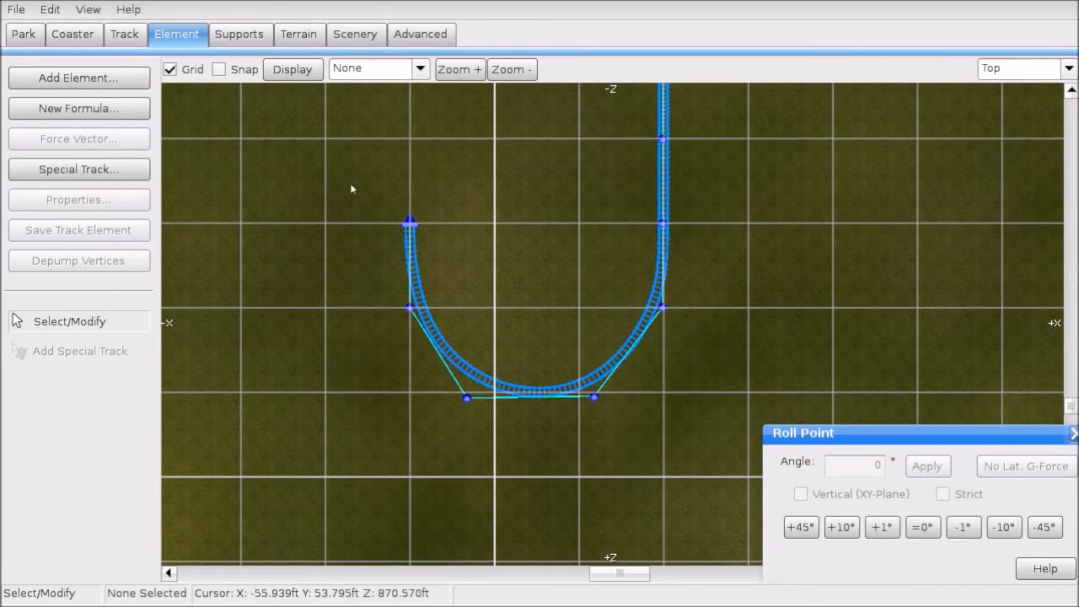
{"action": "left_click_drag", "start_coordinate": [352, 189], "coordinate": [599, 406]}
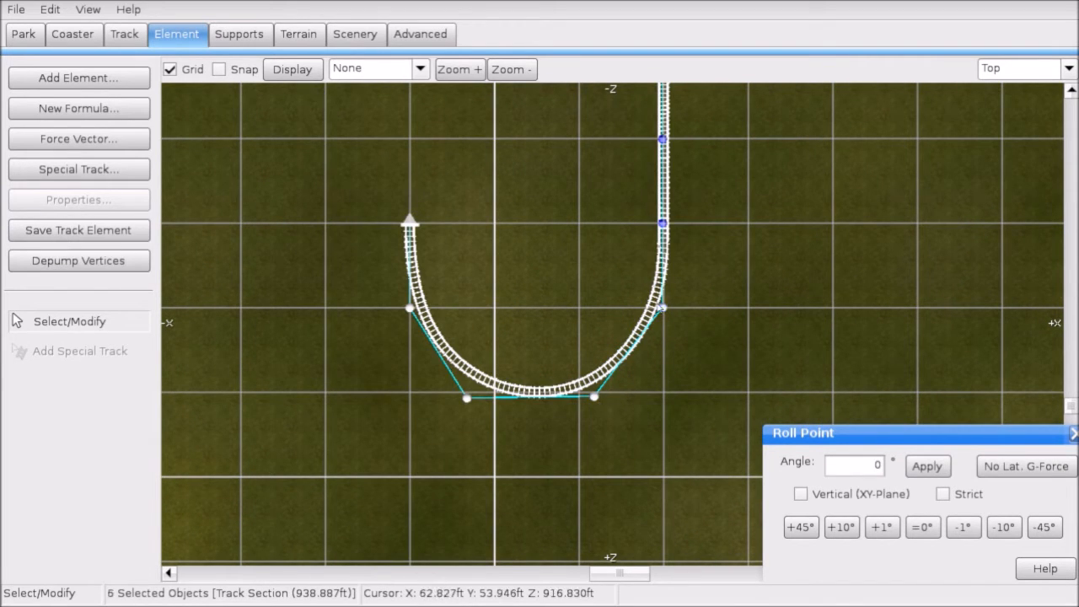
{"action": "left_click", "coordinate": [1013, 65]}
{"action": "left_click", "coordinate": [1002, 107]}
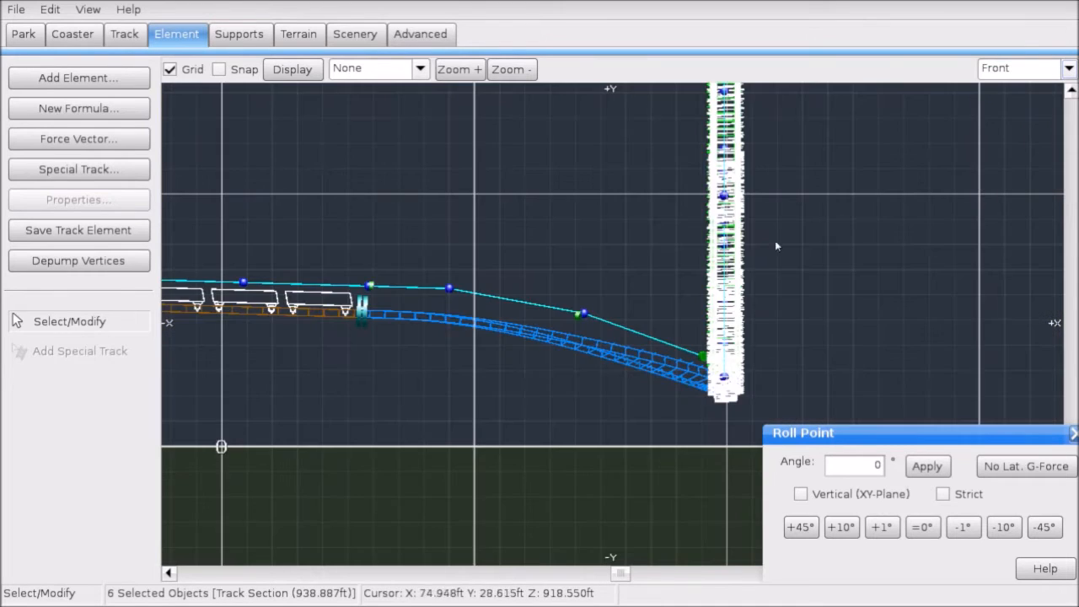
{"action": "scroll", "coordinate": [742, 241], "scroll_direction": "down", "scroll_amount": 3}
{"action": "left_click", "coordinate": [690, 237], "text": "shift"}
{"action": "scroll", "coordinate": [693, 241], "scroll_direction": "up", "scroll_amount": 2}
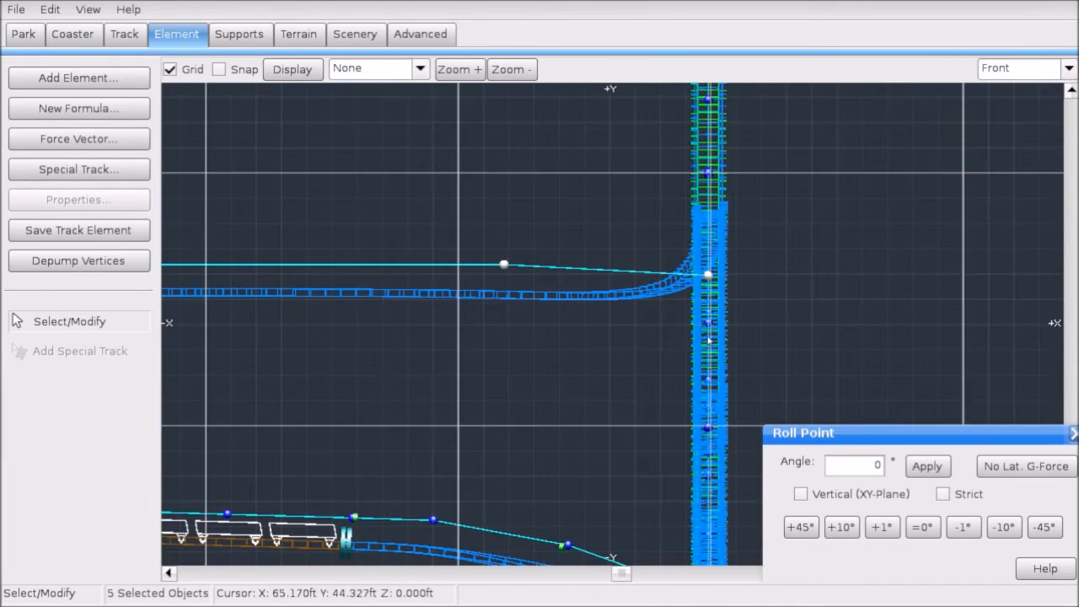
{"action": "right_click_drag", "start_coordinate": [719, 183], "coordinate": [974, 185]}
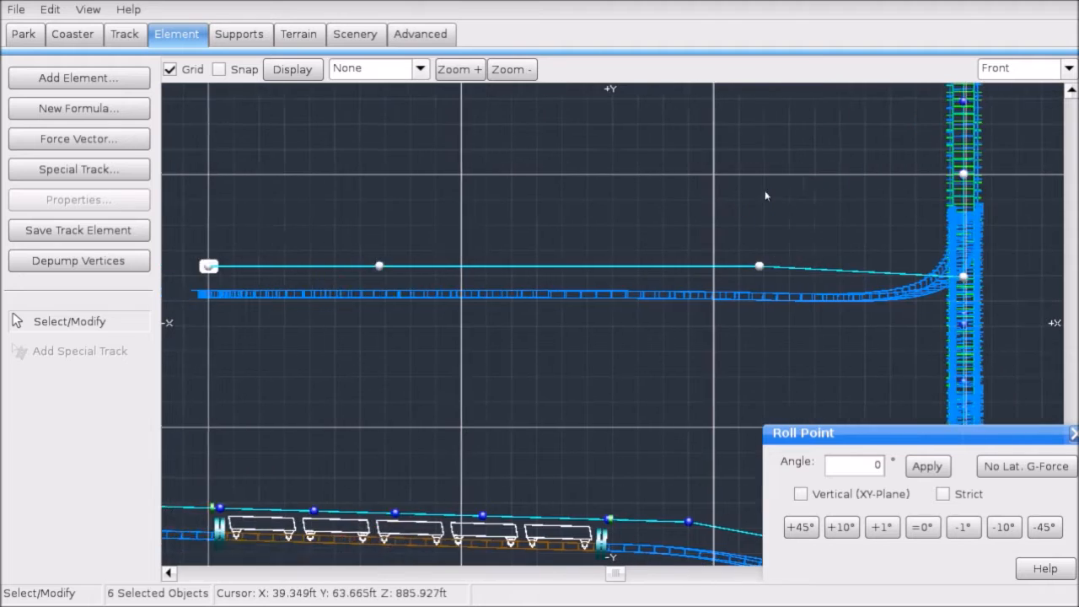
{"action": "scroll", "coordinate": [524, 245], "scroll_direction": "down", "scroll_amount": 2}
Step: Try straightening the selected turnaround section with Make Straight in the front plane
{"action": "left_click", "coordinate": [125, 36]}
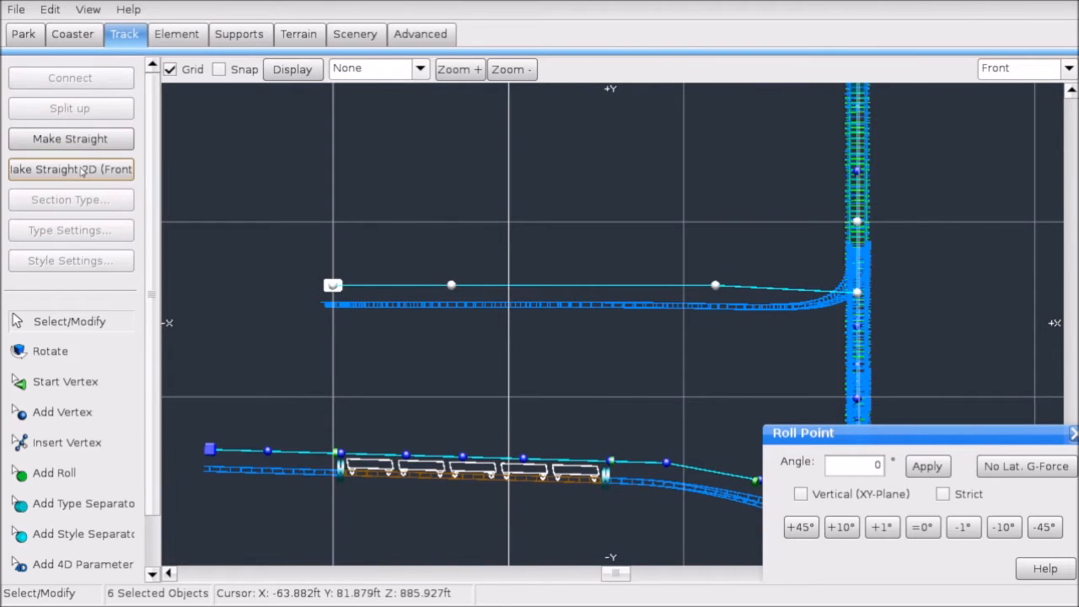
{"action": "left_click", "coordinate": [82, 170]}
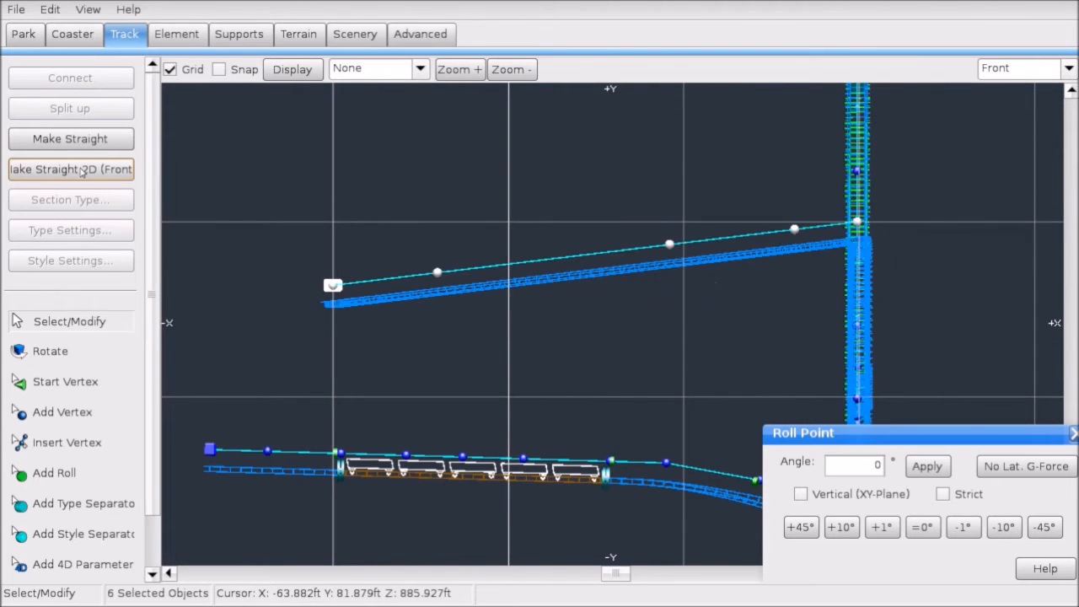
{"action": "left_click", "coordinate": [571, 163]}
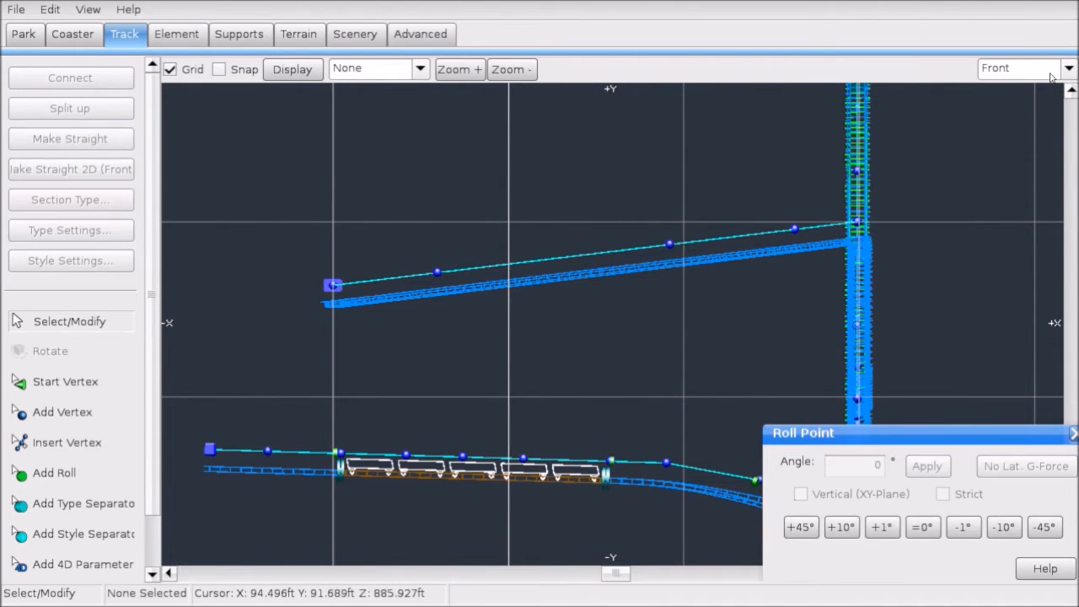
{"action": "left_click", "coordinate": [106, 169]}
{"action": "left_click", "coordinate": [566, 335]}
Step: In Top view, move the U-turn's right-side vertex onto the grid line
{"action": "left_click", "coordinate": [1067, 68]}
{"action": "left_click", "coordinate": [1004, 85]}
{"action": "scroll", "coordinate": [633, 293], "scroll_direction": "up", "scroll_amount": 1}
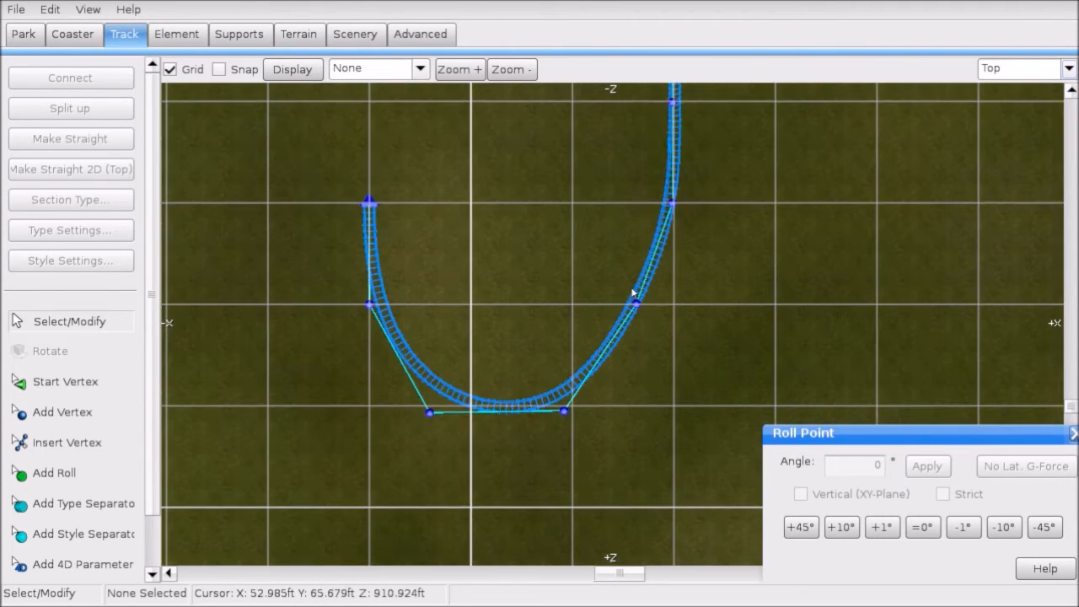
{"action": "left_click_drag", "start_coordinate": [637, 305], "coordinate": [672, 303]}
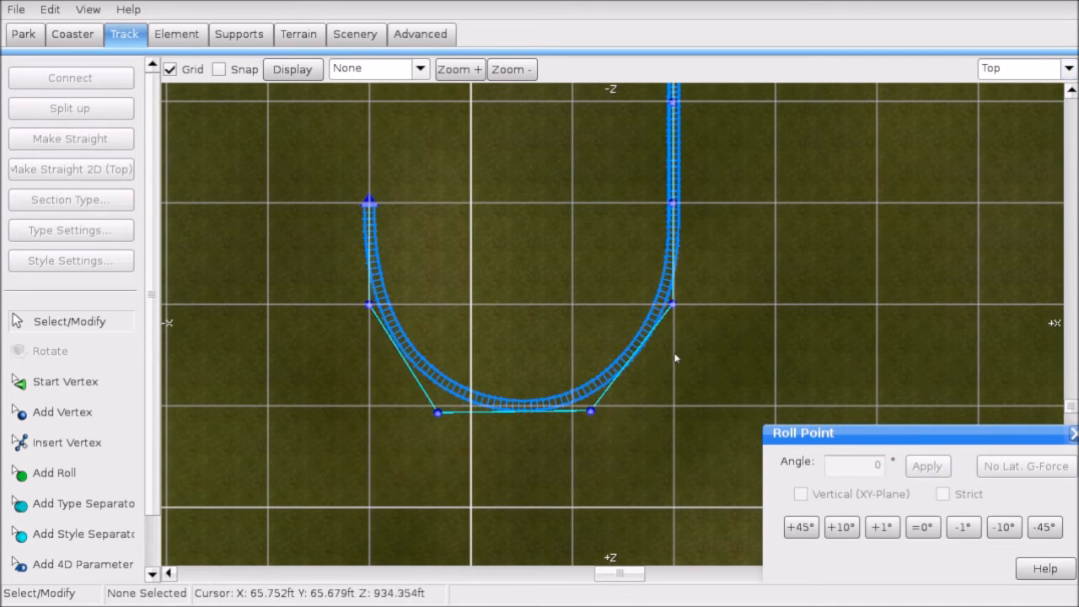
Step: Select the whole U-turn and switch to the Left side view
{"action": "left_click_drag", "start_coordinate": [285, 132], "coordinate": [607, 445]}
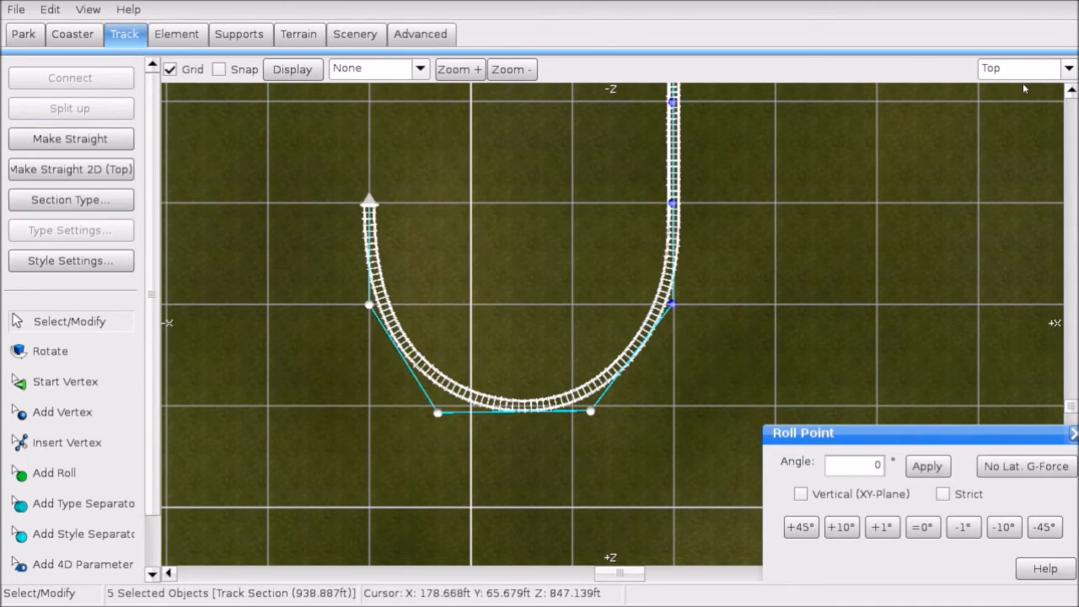
{"action": "left_click", "coordinate": [1026, 61]}
{"action": "left_click", "coordinate": [1000, 105]}
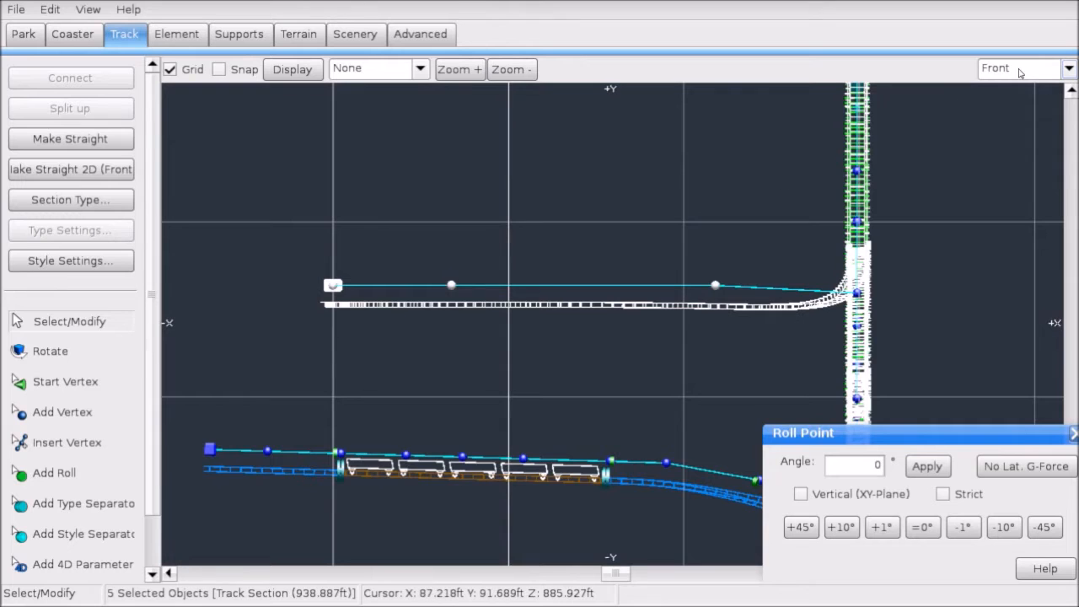
{"action": "left_click", "coordinate": [1020, 68]}
{"action": "left_click", "coordinate": [1000, 137]}
Step: Raise the return leg's middle, right-end and left-end vertices
{"action": "left_click", "coordinate": [650, 241]}
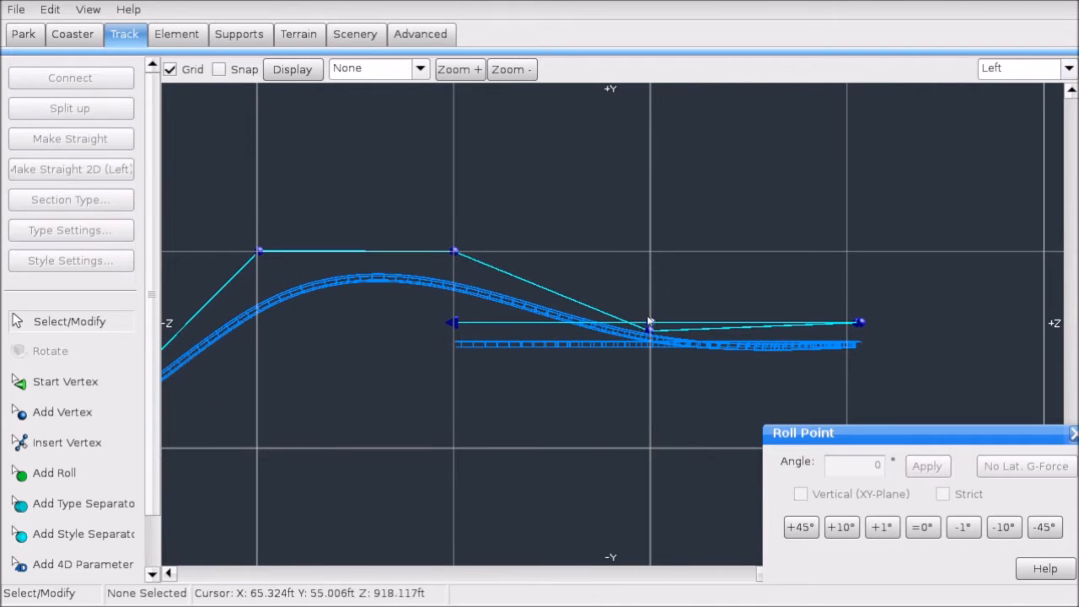
{"action": "left_click_drag", "start_coordinate": [649, 334], "coordinate": [649, 265]}
{"action": "left_click", "coordinate": [857, 327]}
{"action": "left_click_drag", "start_coordinate": [854, 327], "coordinate": [857, 302]}
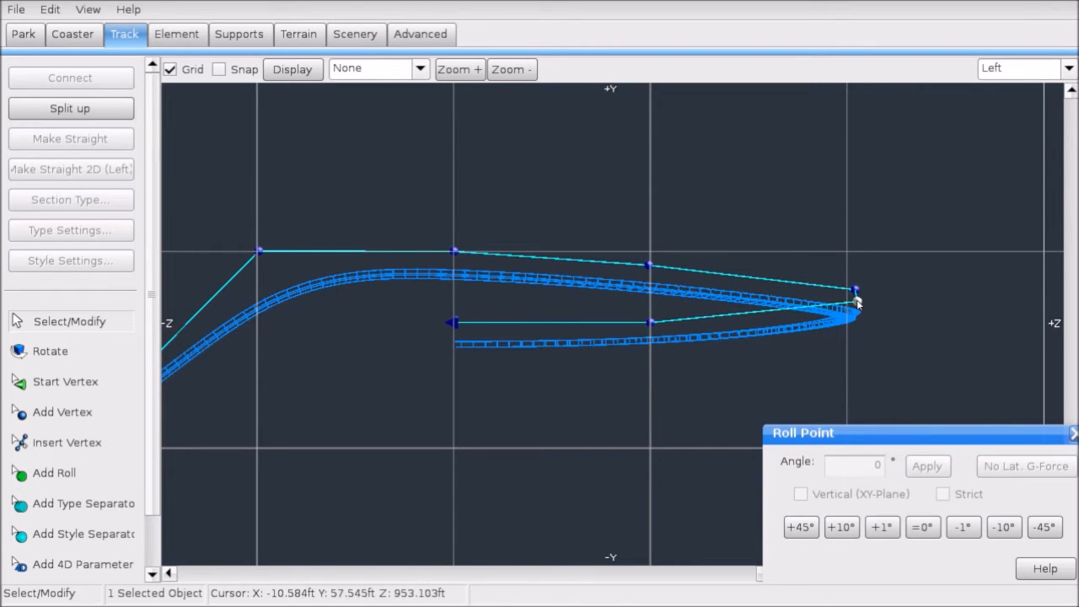
{"action": "left_click_drag", "start_coordinate": [649, 330], "coordinate": [650, 313]}
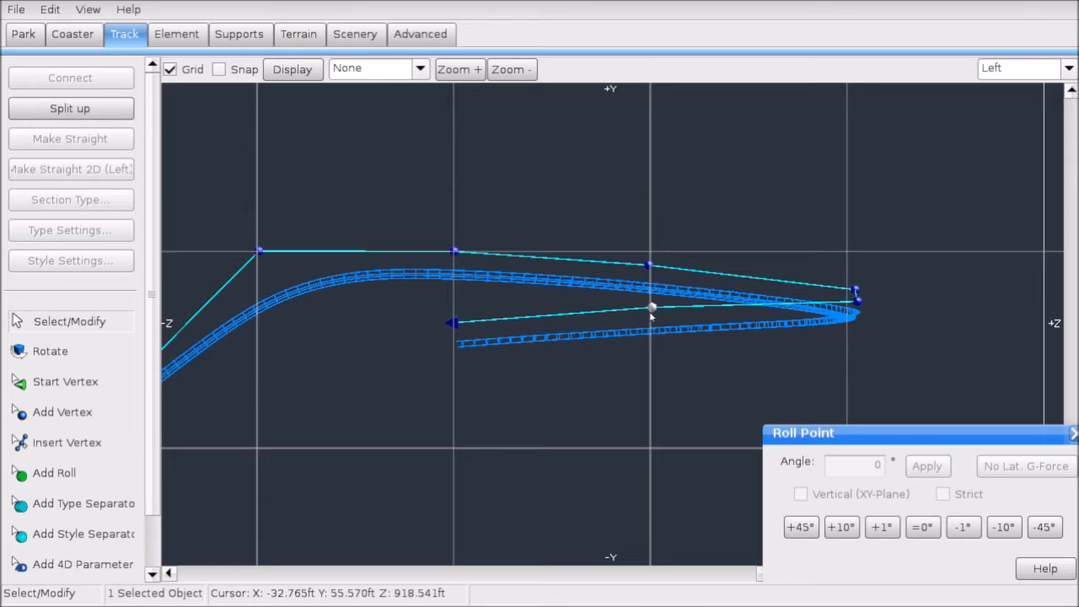
{"action": "left_click", "coordinate": [446, 335]}
{"action": "left_click_drag", "start_coordinate": [452, 323], "coordinate": [451, 316]}
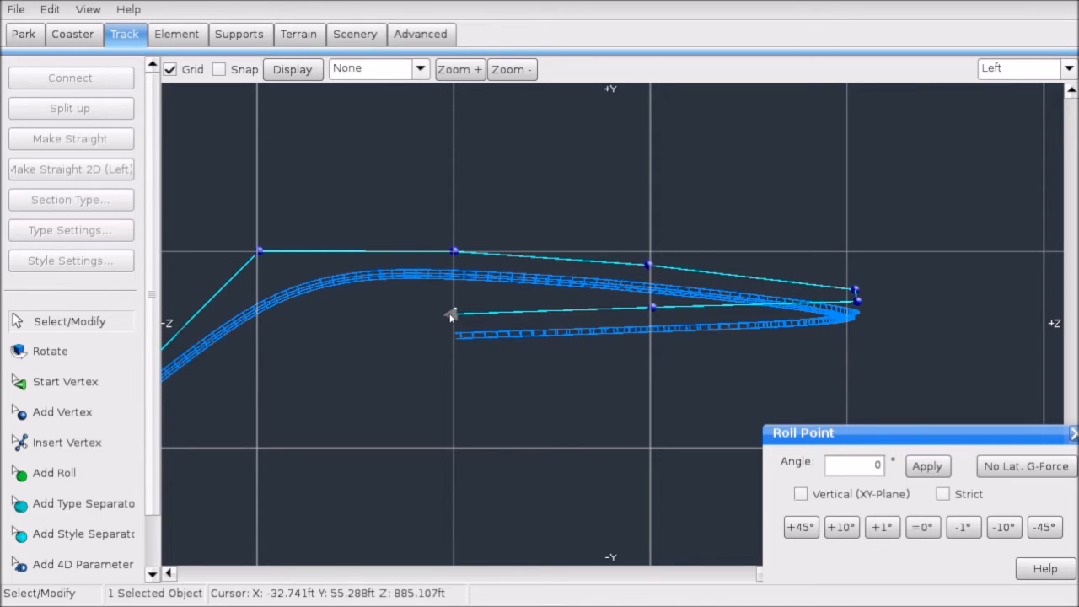
Step: Check the track with the speed comb, then lift the left vertex slightly
{"action": "left_click", "coordinate": [371, 68]}
{"action": "left_click", "coordinate": [379, 159]}
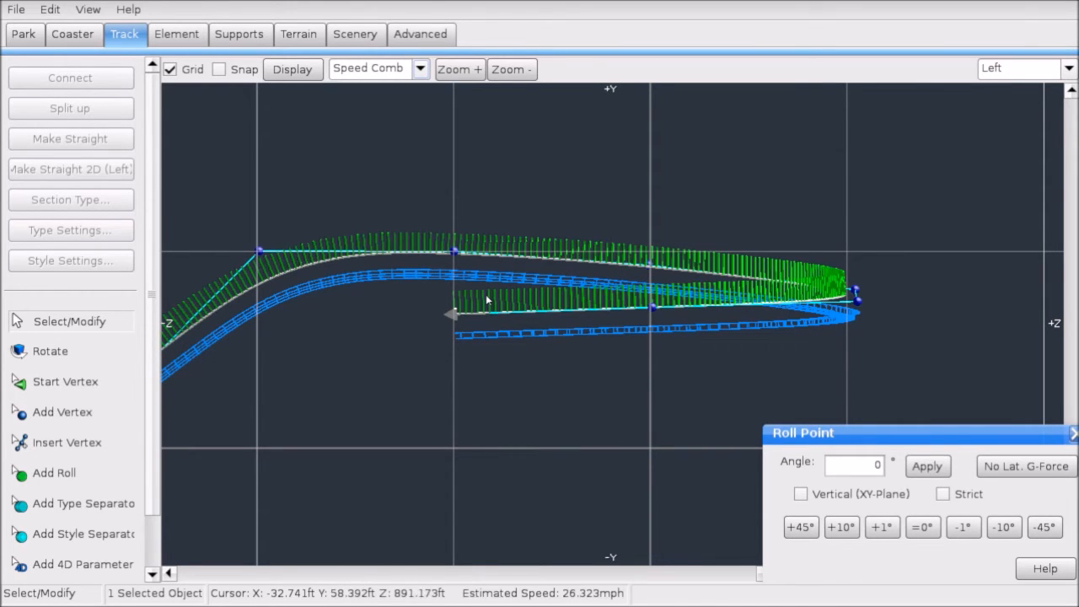
{"action": "left_click", "coordinate": [371, 68]}
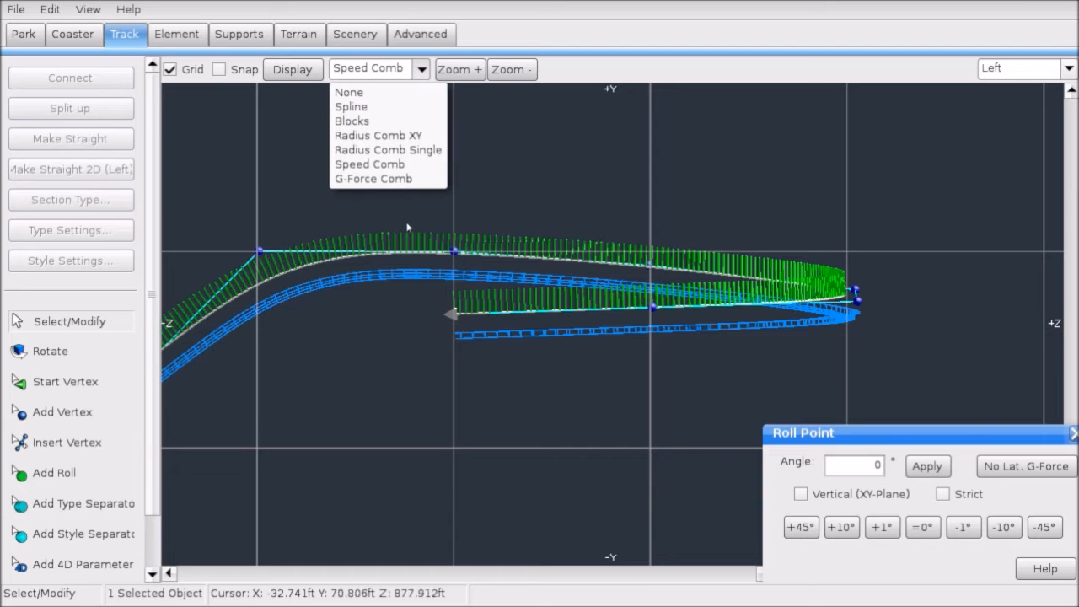
{"action": "left_click", "coordinate": [362, 96]}
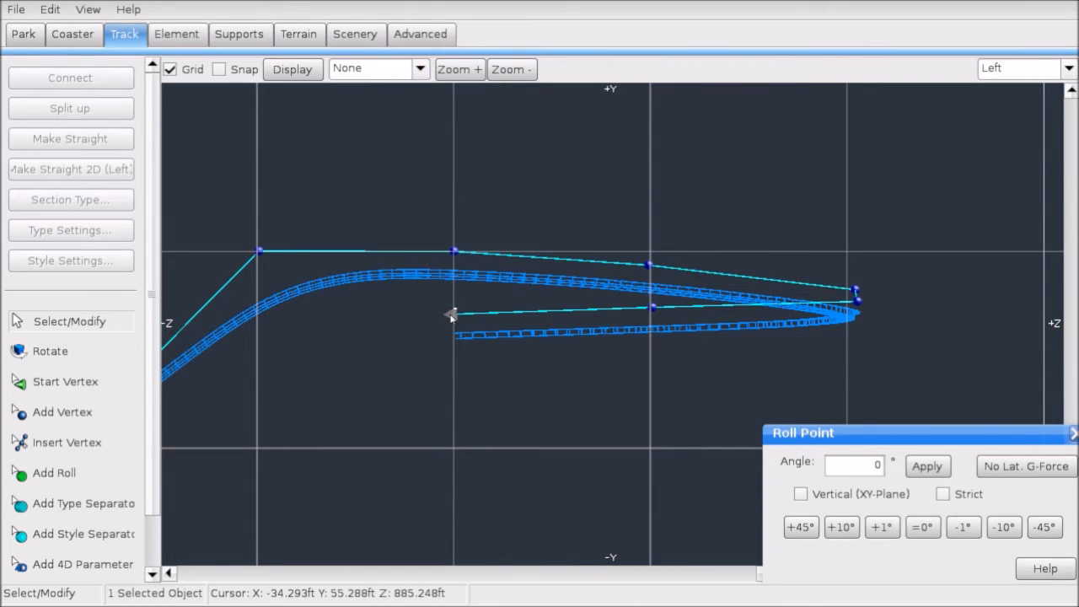
{"action": "left_click_drag", "start_coordinate": [450, 312], "coordinate": [450, 311]}
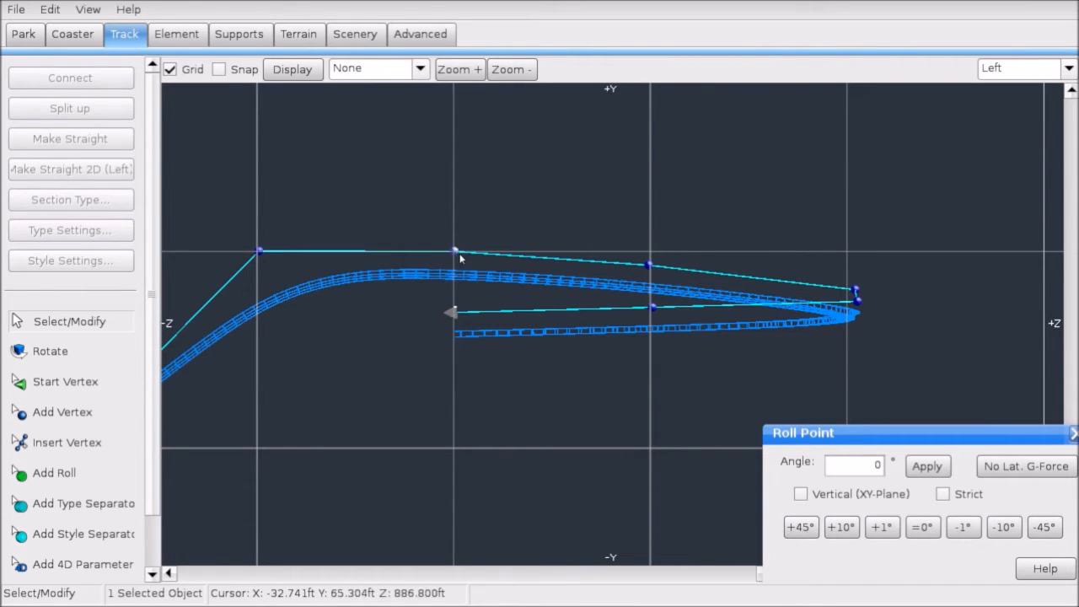
Step: Select the lower return-leg vertices, then switch to Front view
{"action": "left_click_drag", "start_coordinate": [499, 211], "coordinate": [866, 296]}
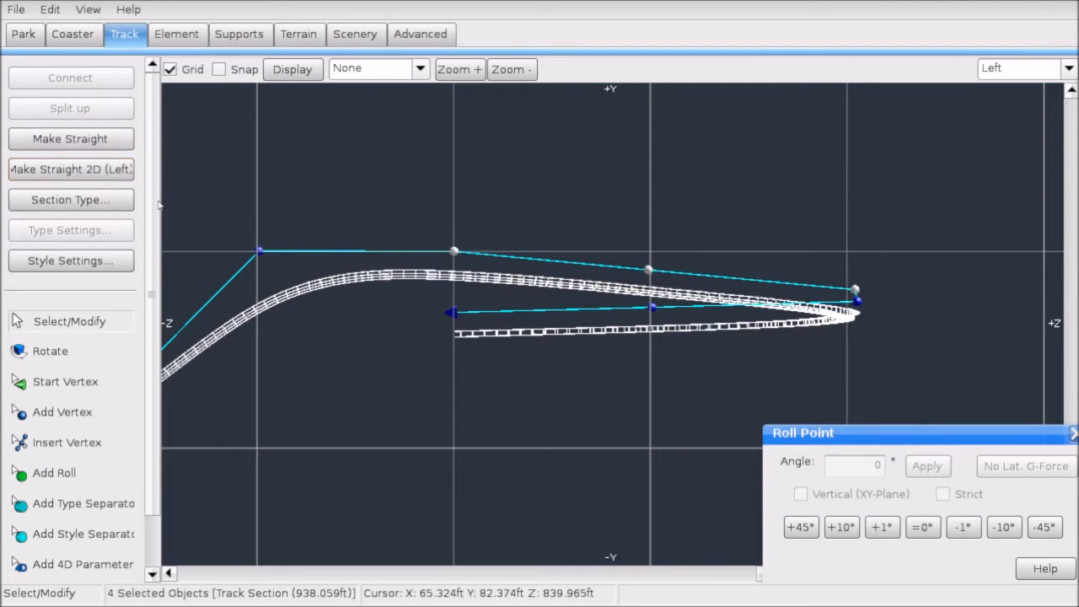
{"action": "left_click_drag", "start_coordinate": [360, 350], "coordinate": [662, 302]}
{"action": "left_click", "coordinate": [857, 301], "text": "shift"}
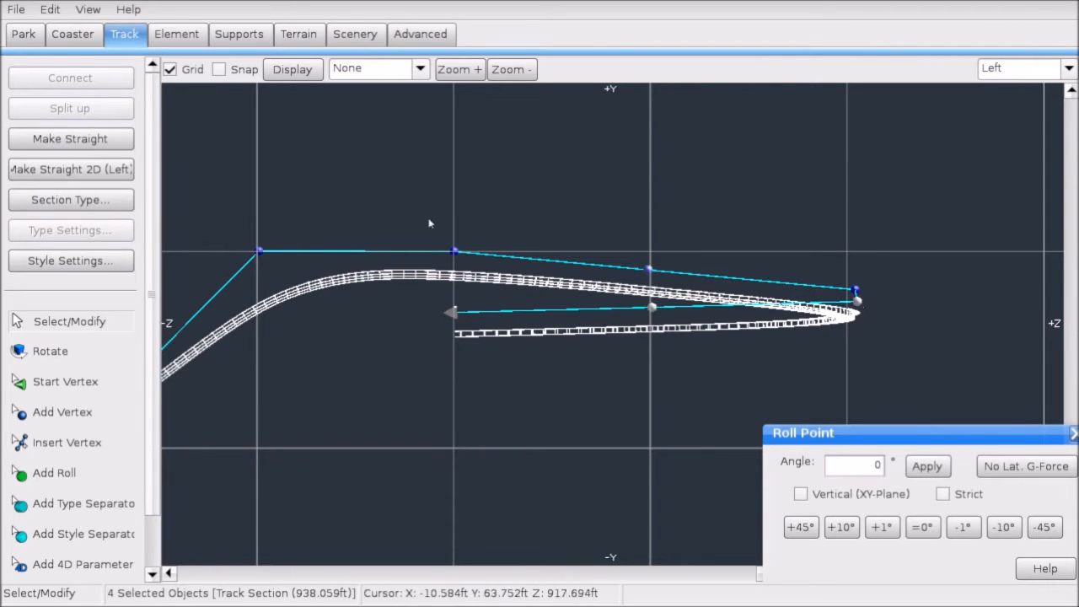
{"action": "left_click", "coordinate": [727, 240]}
{"action": "left_click", "coordinate": [1022, 71]}
{"action": "left_click", "coordinate": [1000, 136]}
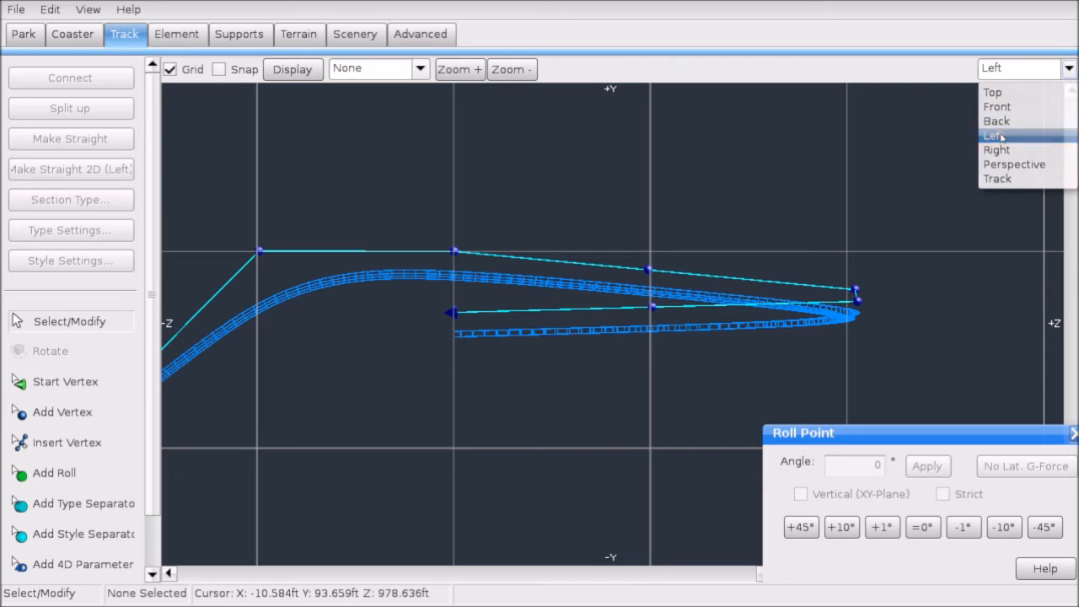
{"action": "left_click", "coordinate": [1064, 69]}
{"action": "left_click", "coordinate": [1000, 107]}
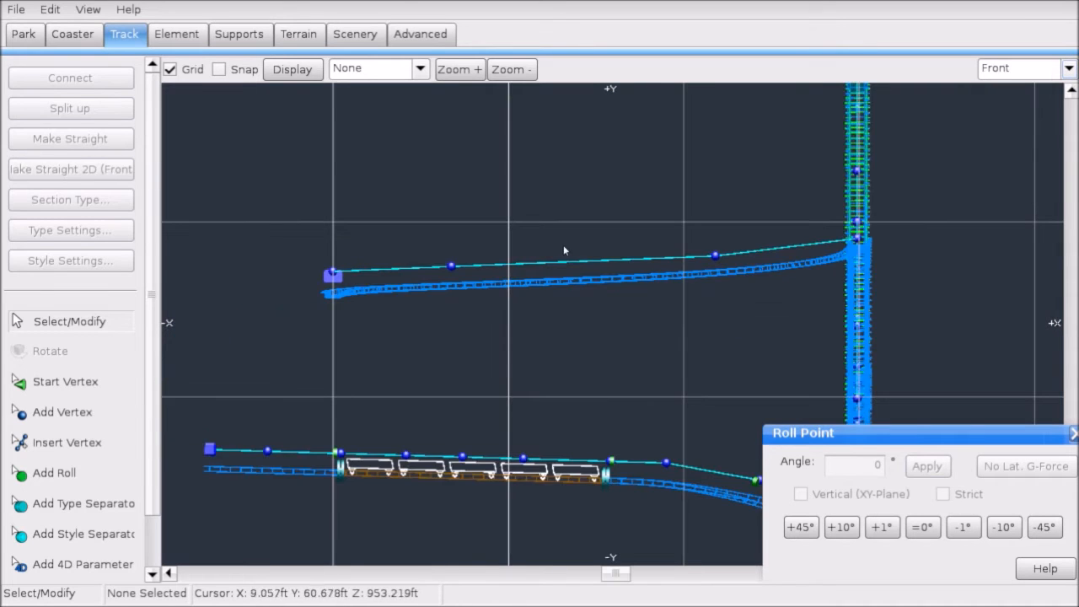
Step: Select the upper track's vertices and try lining them up from the front
{"action": "left_click", "coordinate": [332, 275]}
{"action": "left_click", "coordinate": [452, 266], "text": "ctrl"}
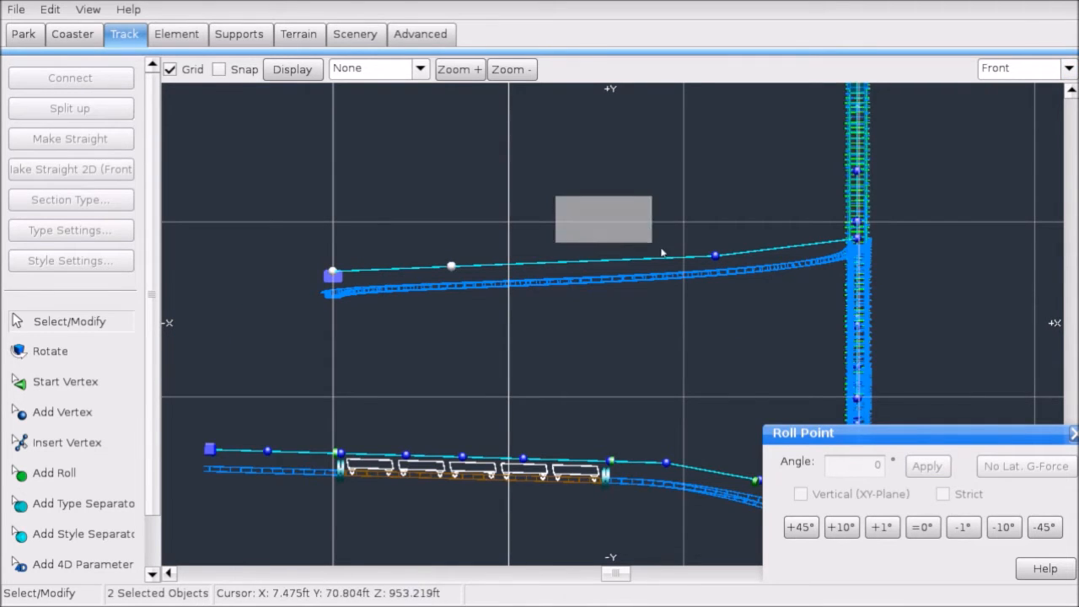
{"action": "left_click", "coordinate": [715, 255], "text": "ctrl"}
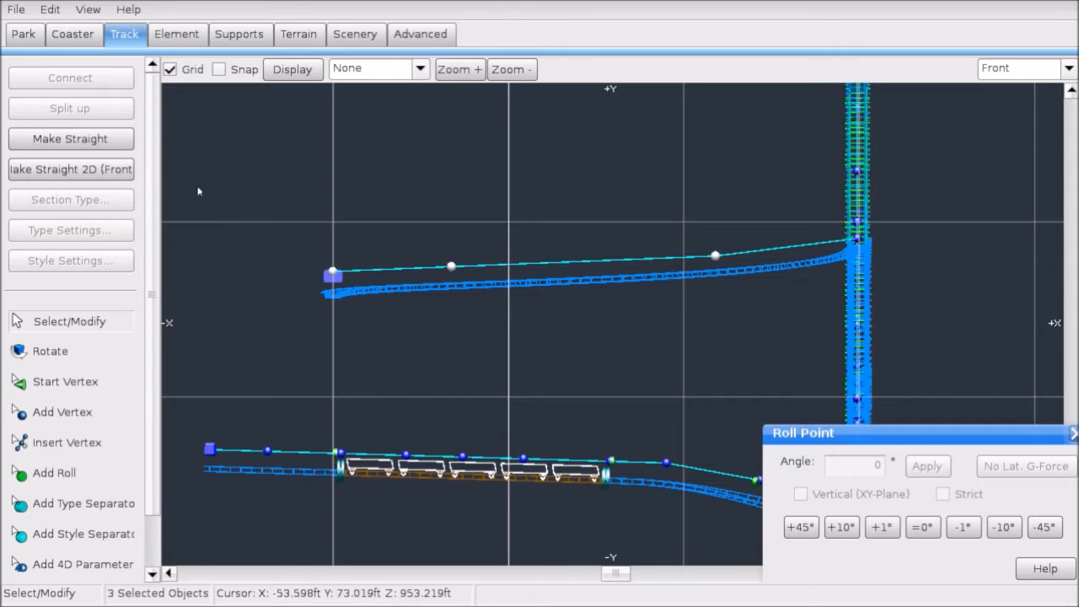
{"action": "left_click", "coordinate": [126, 172]}
{"action": "left_click", "coordinate": [857, 239]}
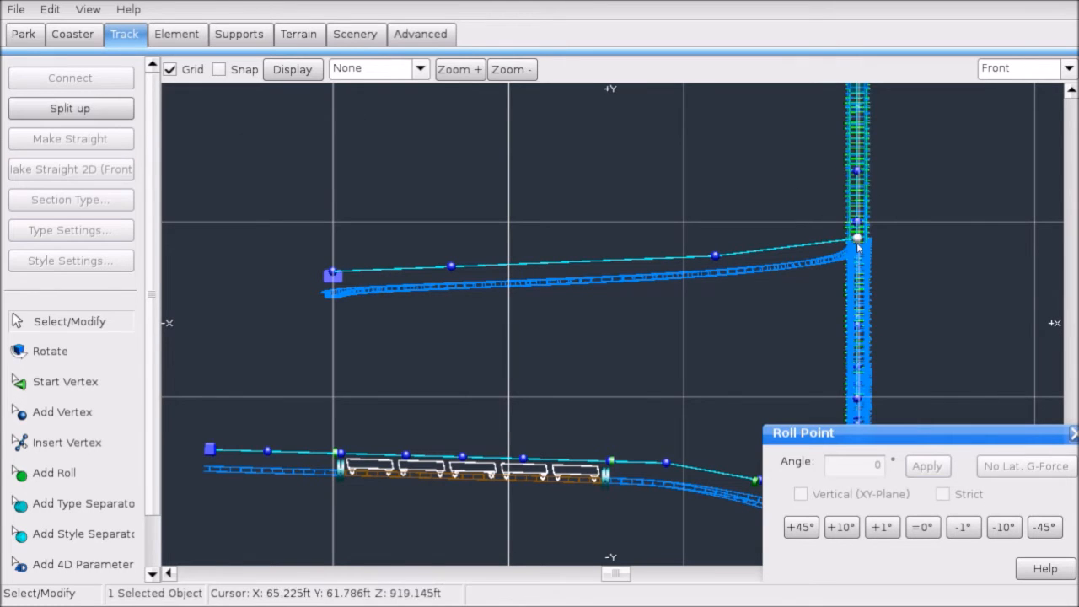
{"action": "left_click_drag", "start_coordinate": [361, 241], "coordinate": [722, 270], "text": "ctrl"}
{"action": "left_click", "coordinate": [130, 165]}
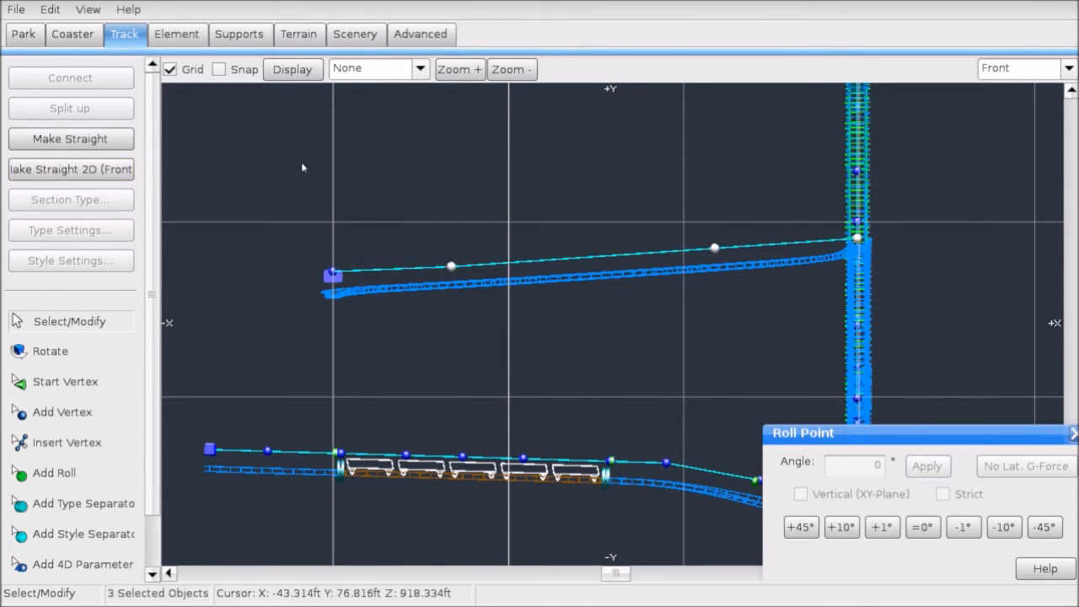
Step: Reselect the three upper-track vertices, apply Make Straight 2D (Front), and switch to Left view
{"action": "left_click", "coordinate": [333, 274]}
{"action": "left_click", "coordinate": [451, 266], "text": "ctrl"}
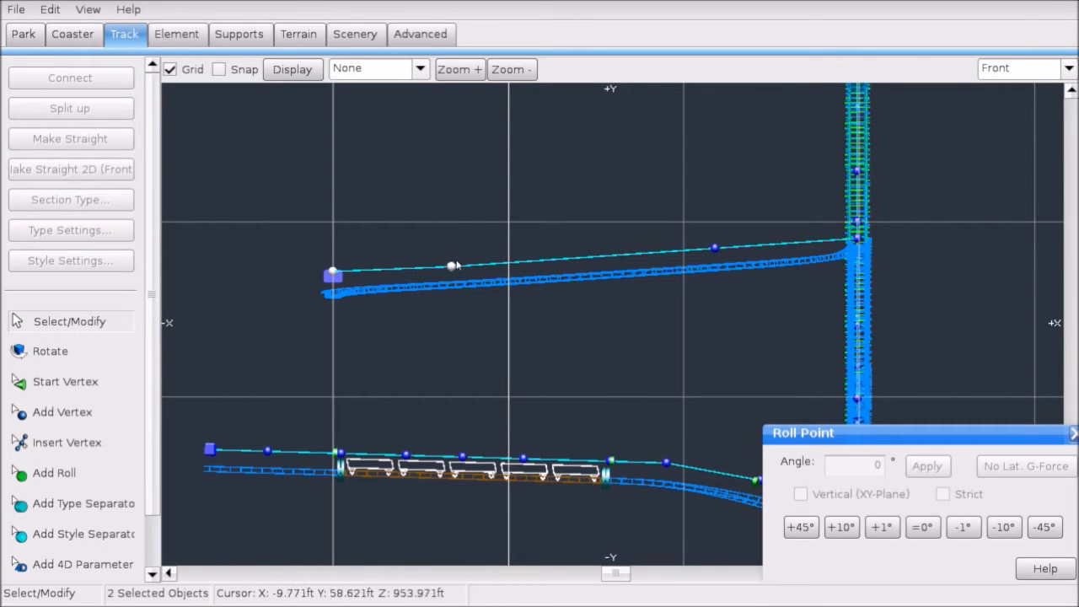
{"action": "left_click_drag", "start_coordinate": [435, 181], "coordinate": [729, 261], "text": "ctrl"}
{"action": "left_click", "coordinate": [104, 167]}
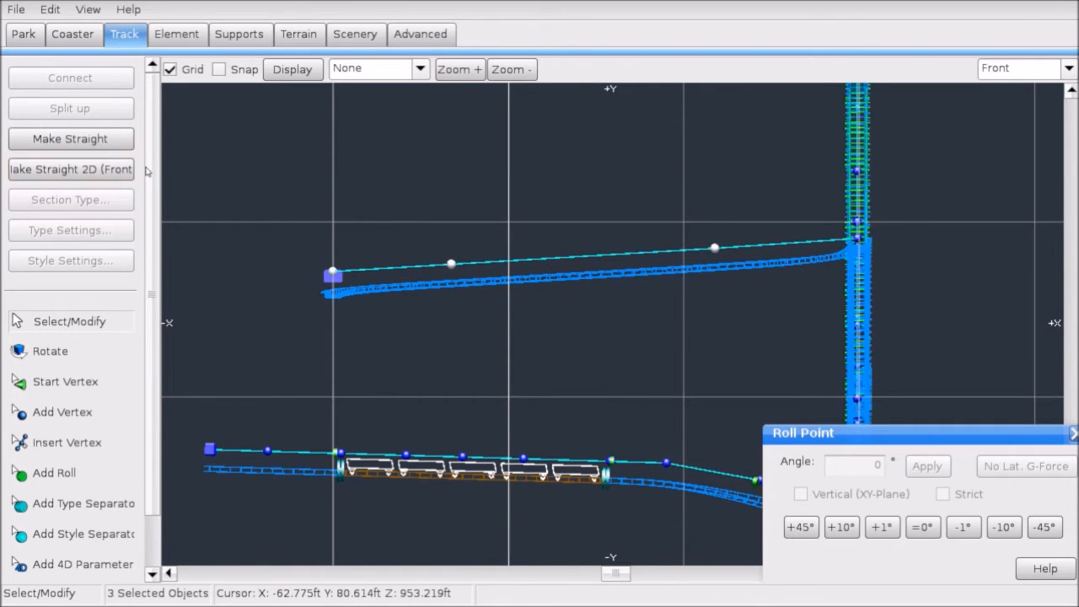
{"action": "left_click", "coordinate": [1025, 69]}
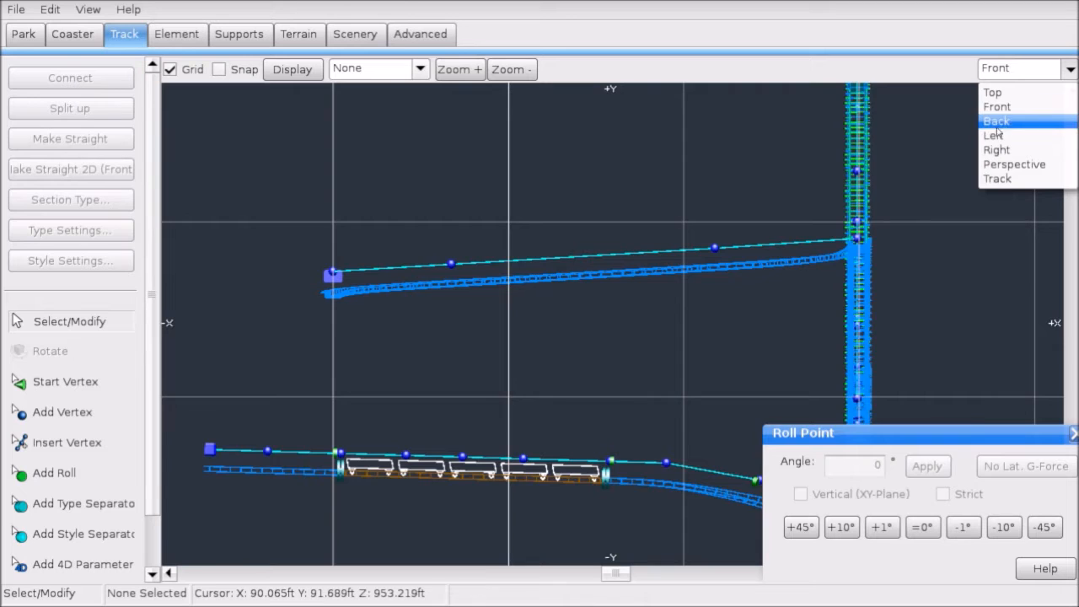
{"action": "left_click", "coordinate": [1000, 135]}
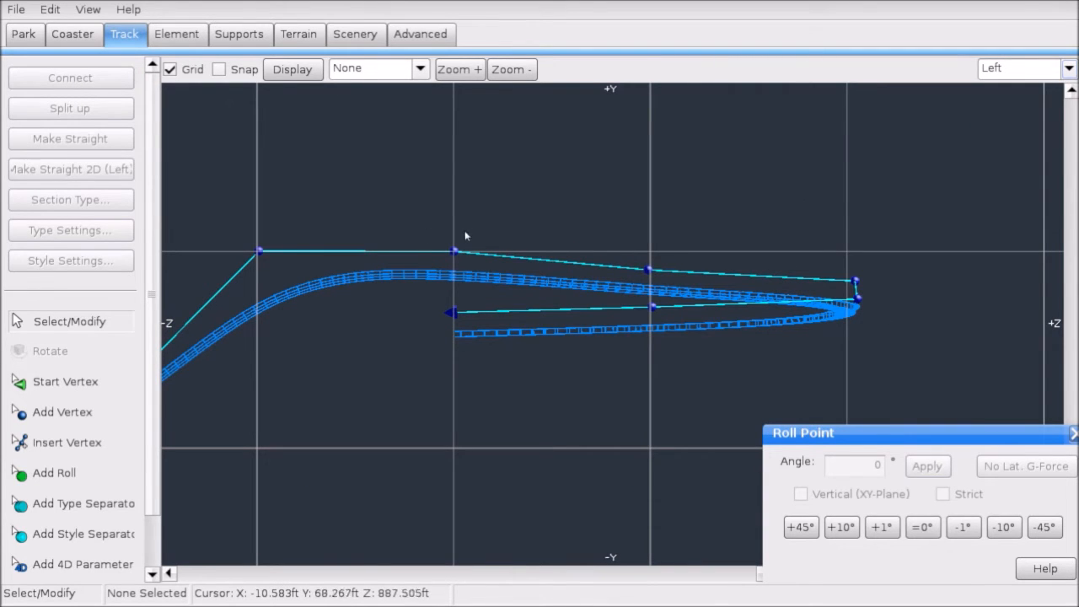
{"action": "left_click_drag", "start_coordinate": [428, 221], "coordinate": [896, 278]}
Step: Orbit the track in 3D perspective, then return to the Left side view
{"action": "left_click", "coordinate": [1049, 76]}
{"action": "left_click", "coordinate": [1004, 155]}
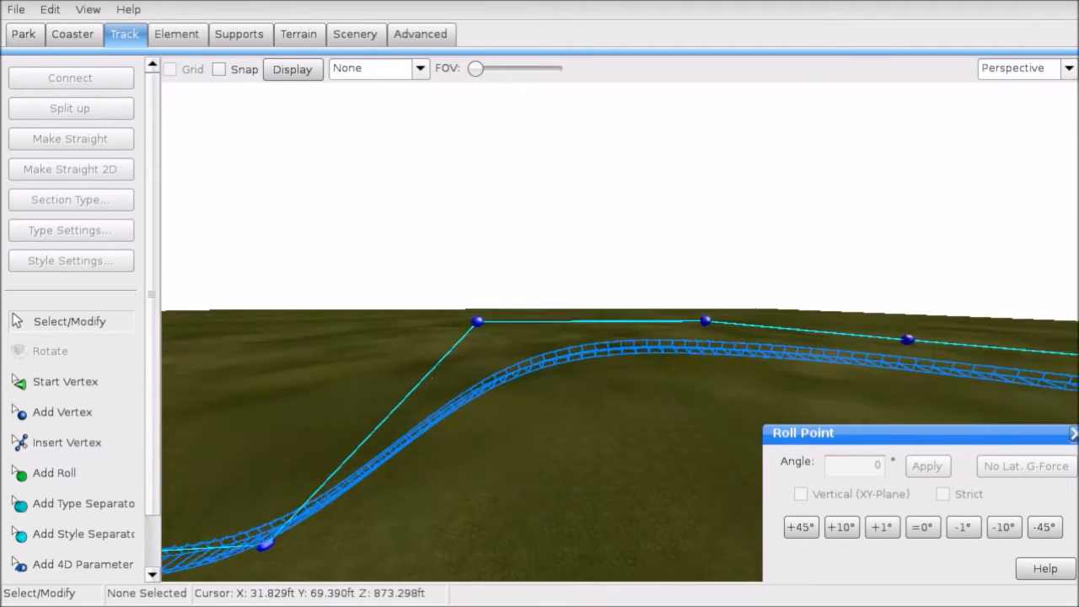
{"action": "right_click_drag", "start_coordinate": [860, 206], "coordinate": [860, 205]}
{"action": "left_click", "coordinate": [1024, 68]}
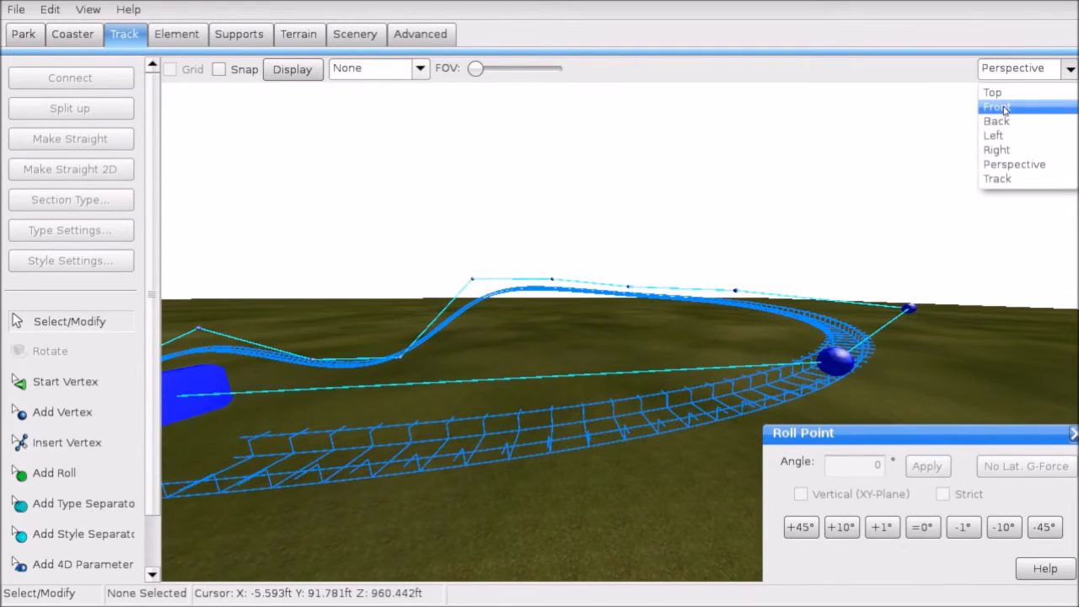
{"action": "left_click", "coordinate": [998, 107]}
{"action": "left_click", "coordinate": [1024, 68]}
{"action": "left_click", "coordinate": [993, 135]}
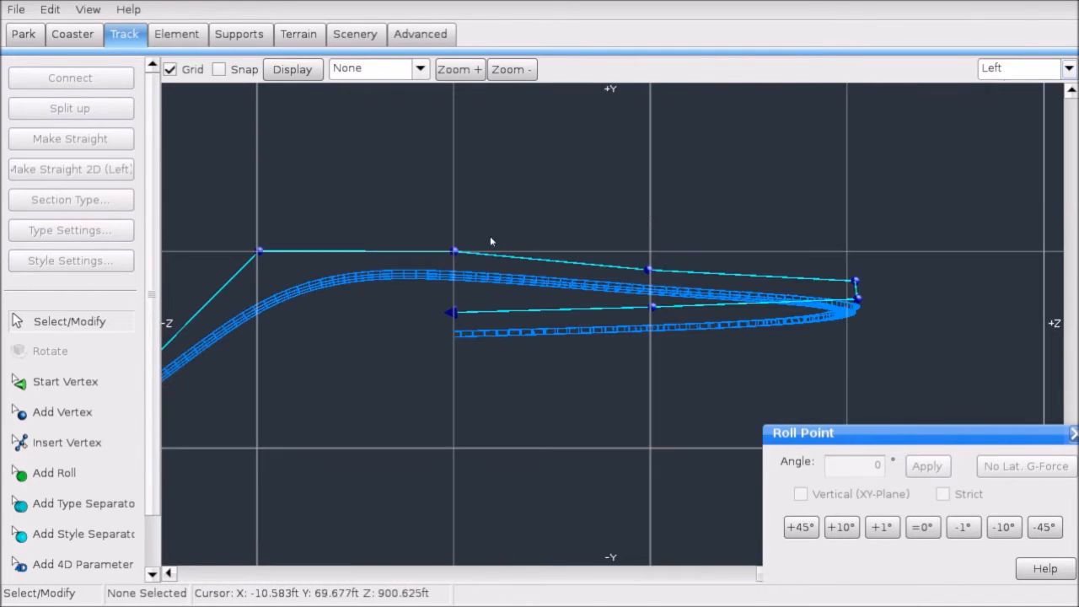
Step: Select the four turnaround objects and apply Make Straight 2D (Left)
{"action": "left_click_drag", "start_coordinate": [513, 265], "coordinate": [872, 284]}
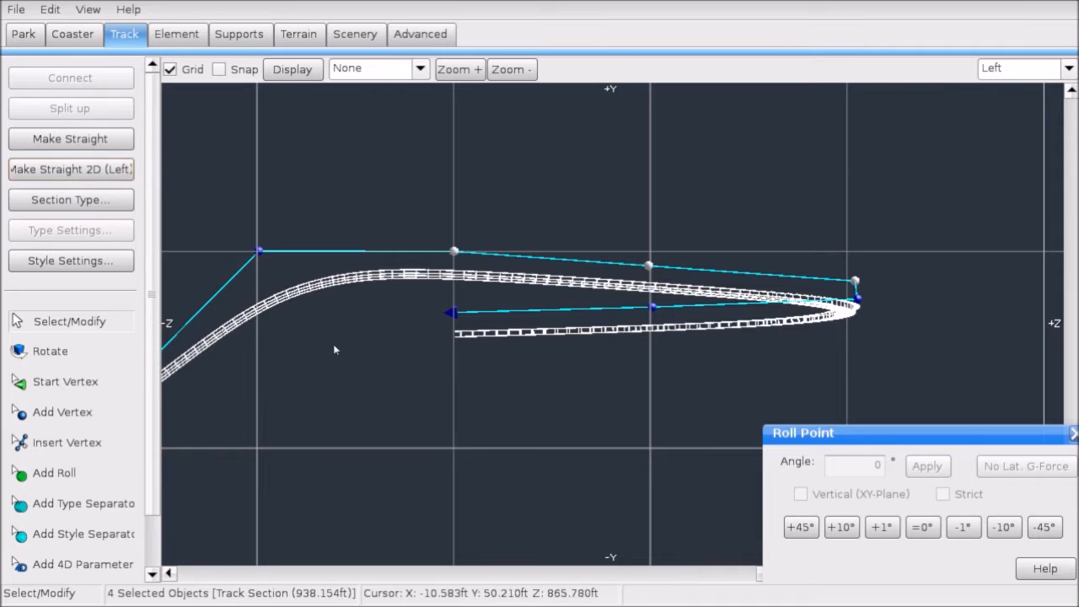
{"action": "left_click_drag", "start_coordinate": [346, 361], "coordinate": [870, 296]}
{"action": "left_click", "coordinate": [57, 166]}
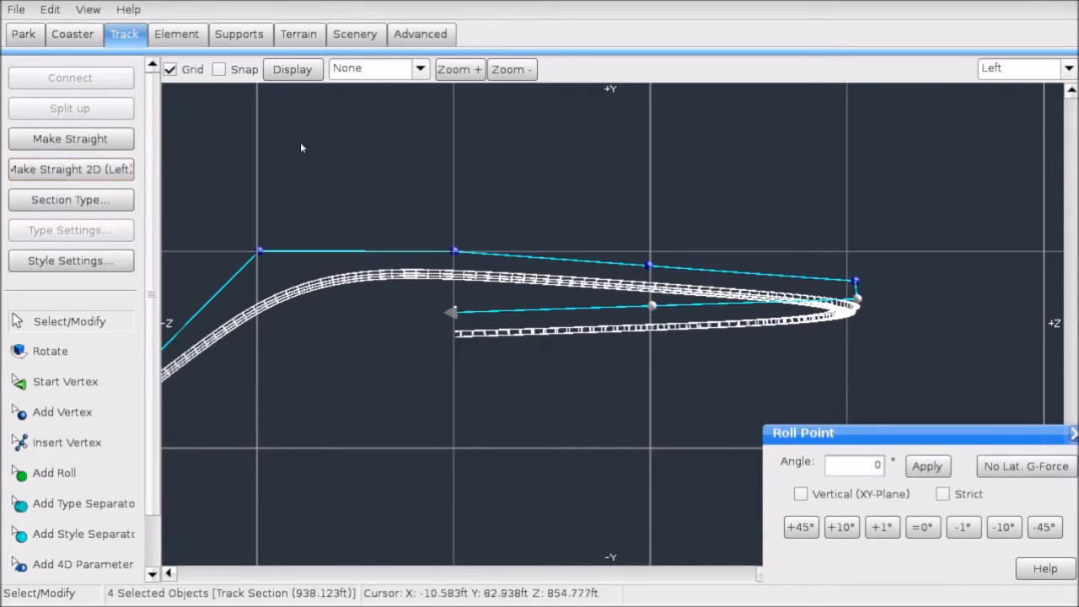
{"action": "left_click", "coordinate": [473, 186]}
{"action": "right_click_drag", "start_coordinate": [580, 211], "coordinate": [750, 163]}
{"action": "scroll", "coordinate": [739, 141], "scroll_direction": "down", "scroll_amount": 1}
Step: Inspect the whole track in perspective with the G-Force Comb shown, then hide it
{"action": "left_click", "coordinate": [1025, 68]}
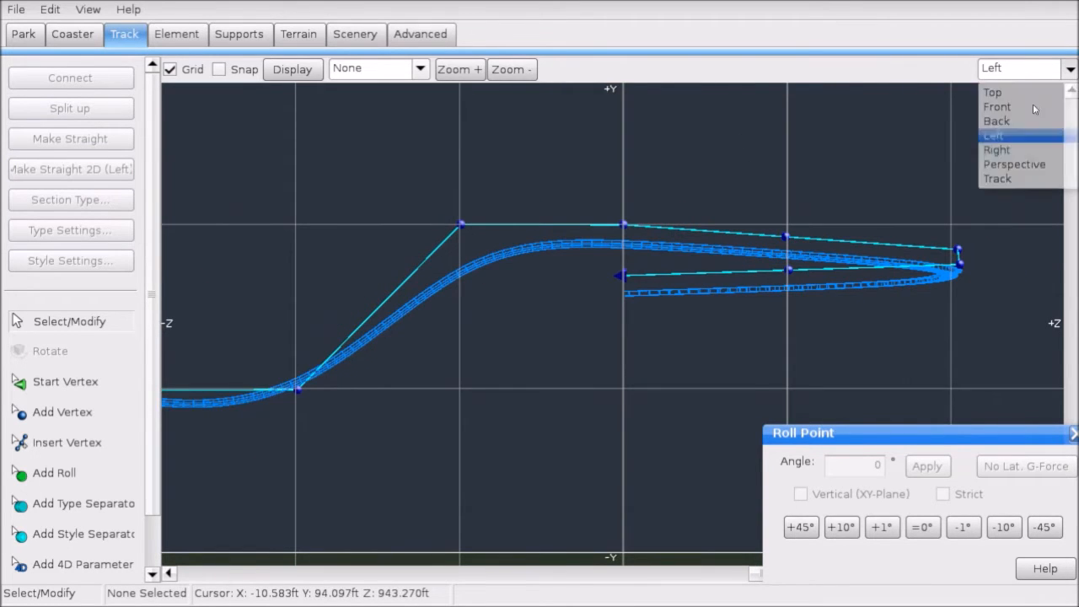
{"action": "left_click", "coordinate": [1022, 166]}
{"action": "right_click_drag", "start_coordinate": [620, 332], "coordinate": [486, 153]}
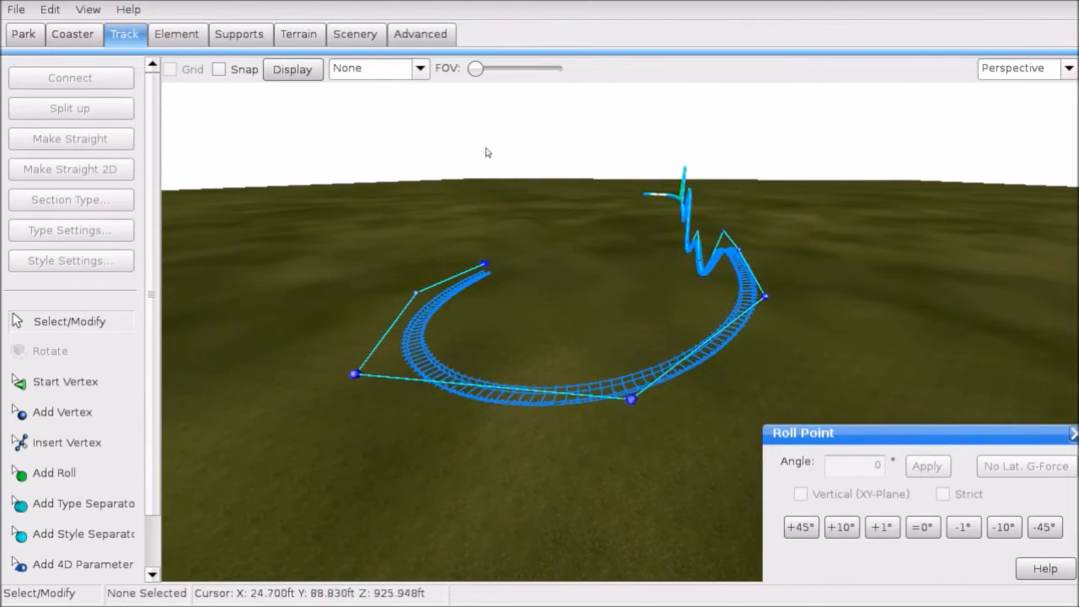
{"action": "left_click", "coordinate": [337, 70]}
{"action": "left_click", "coordinate": [373, 178]}
{"action": "mouse_move", "coordinate": [616, 236]}
{"action": "right_mouse_down"}
{"action": "mouse_move", "coordinate": [624, 279]}
{"action": "mouse_move", "coordinate": [611, 194]}
{"action": "mouse_move", "coordinate": [616, 237]}
{"action": "right_mouse_up"}
{"action": "left_click", "coordinate": [396, 69]}
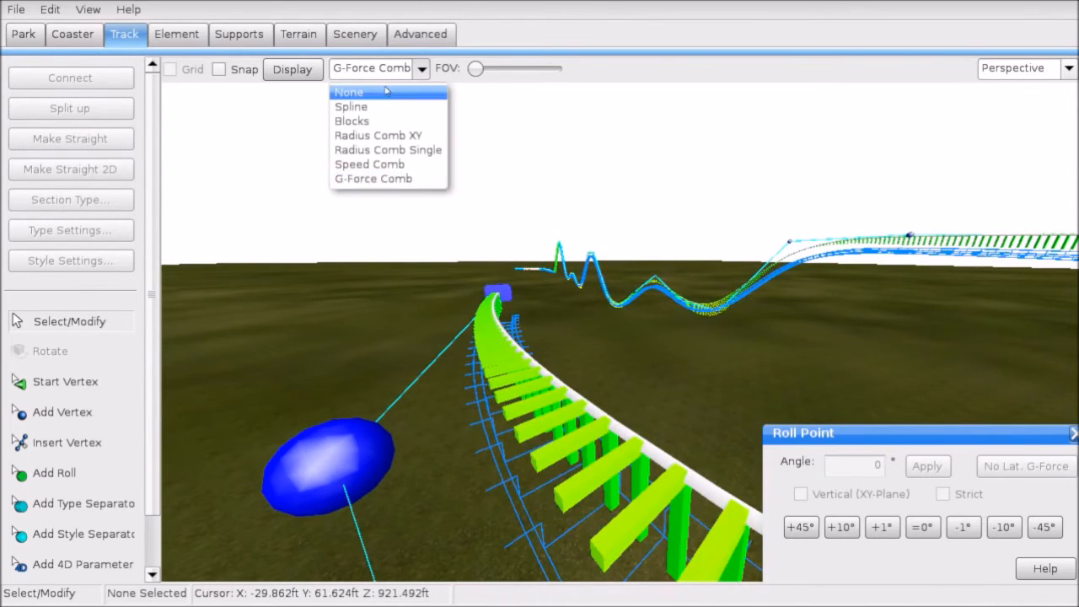
{"action": "left_click", "coordinate": [371, 90]}
Step: Save the coaster, then select the track-end roll point in Left view
{"action": "left_click", "coordinate": [9, 6]}
{"action": "left_click", "coordinate": [100, 93]}
{"action": "right_click_drag", "start_coordinate": [506, 253], "coordinate": [791, 296]}
{"action": "left_click", "coordinate": [721, 406]}
{"action": "left_click", "coordinate": [1012, 68]}
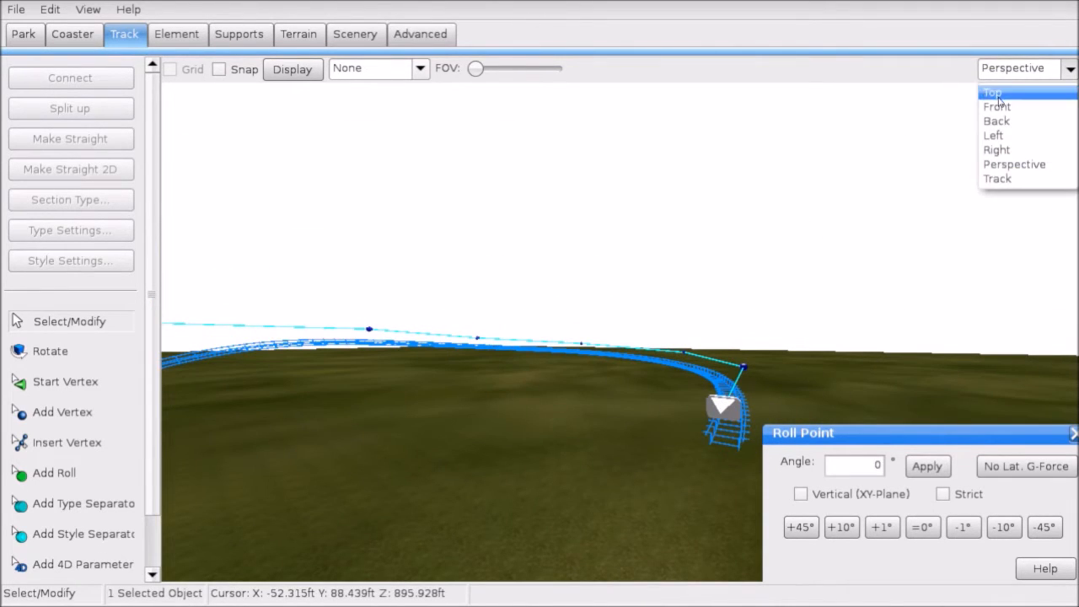
{"action": "left_click", "coordinate": [1000, 134]}
{"action": "scroll", "coordinate": [613, 299], "scroll_direction": "up", "scroll_amount": 2}
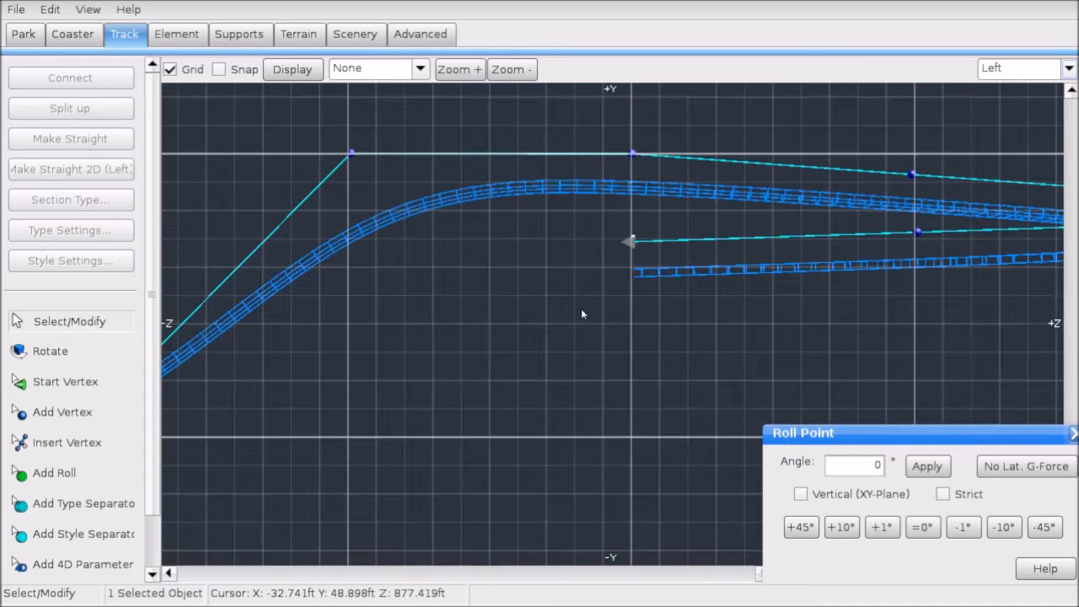
Step: Add three vertices extending the lower track down and left toward the ground
{"action": "left_click", "coordinate": [63, 414]}
{"action": "right_click_drag", "start_coordinate": [396, 353], "coordinate": [475, 317]}
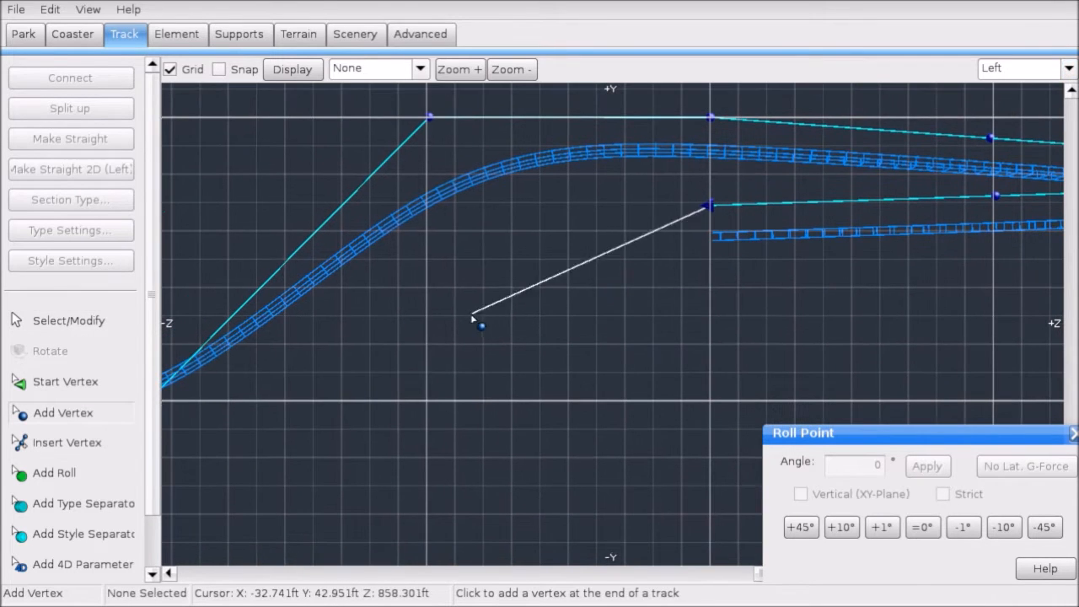
{"action": "left_click", "coordinate": [427, 404]}
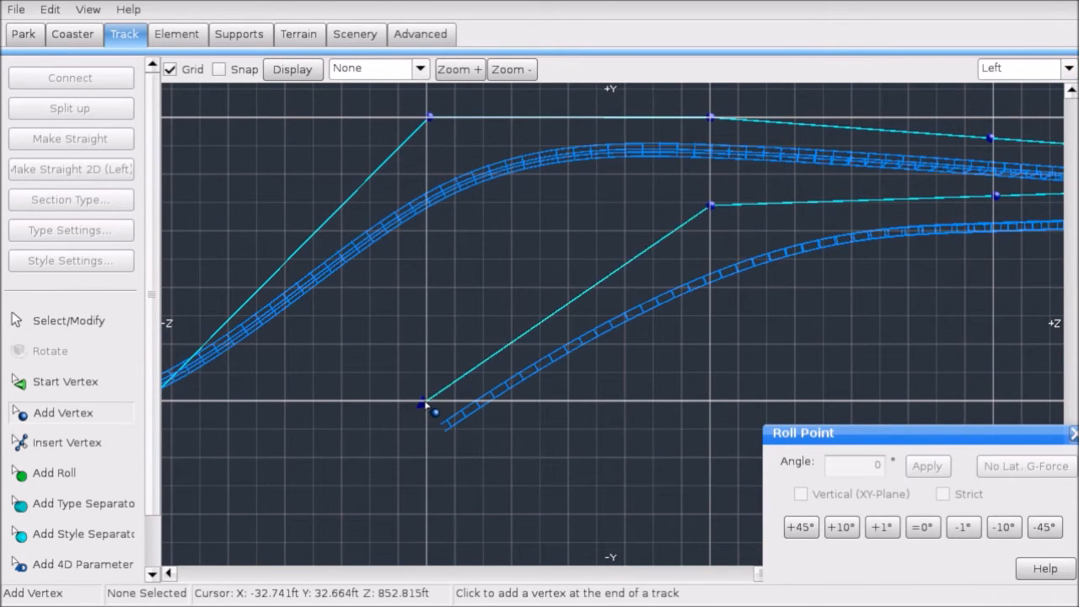
{"action": "scroll", "coordinate": [458, 393], "scroll_direction": "down", "scroll_amount": 3}
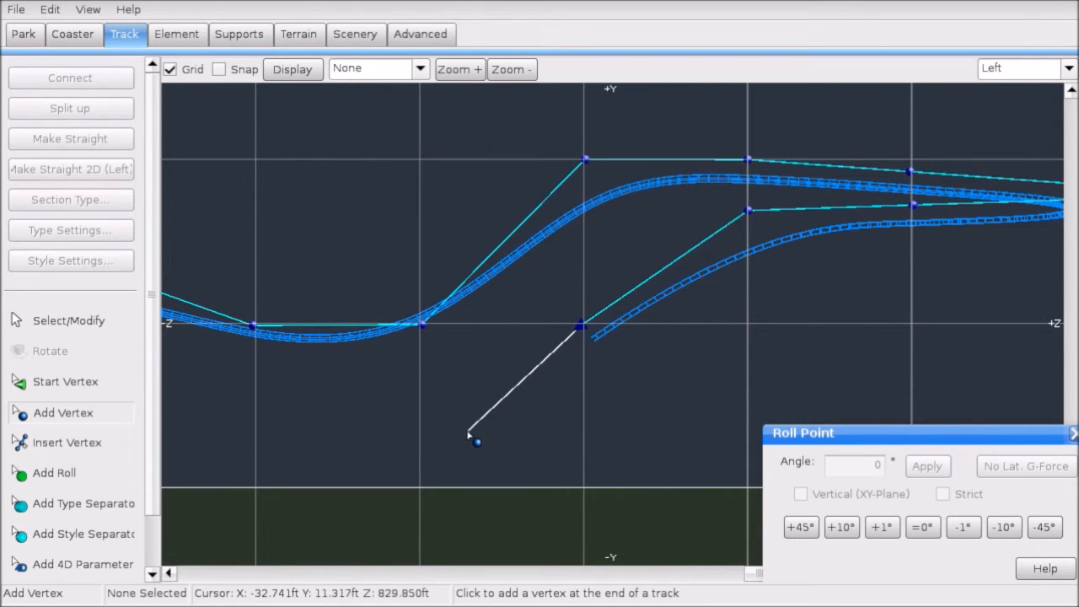
{"action": "left_click", "coordinate": [445, 441]}
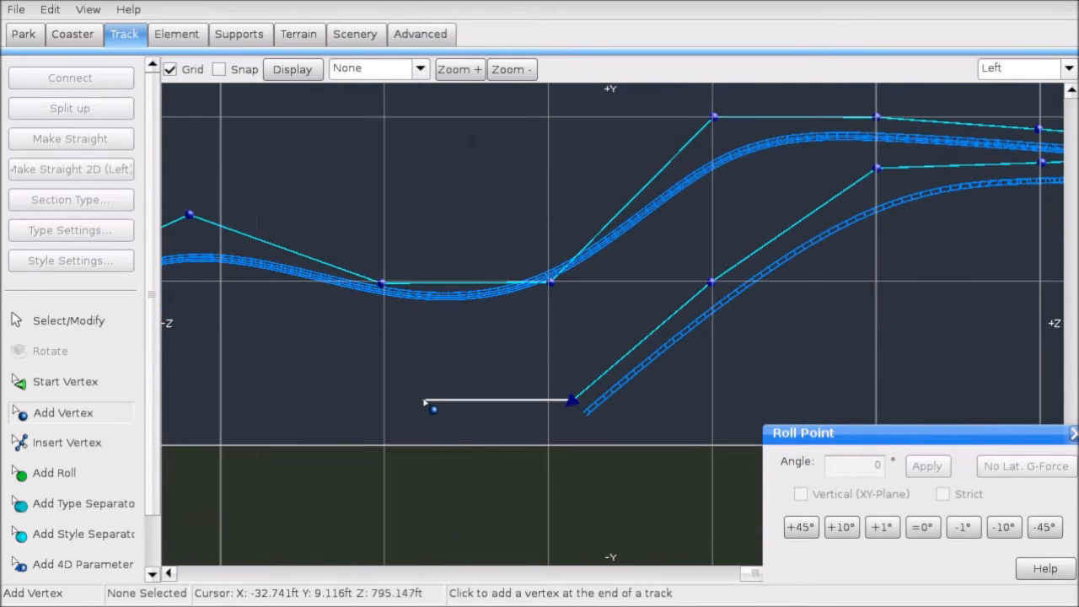
{"action": "left_click", "coordinate": [425, 403]}
{"action": "left_click", "coordinate": [74, 321]}
Step: Nudge the new lower track end slightly left and down
{"action": "left_click_drag", "start_coordinate": [256, 342], "coordinate": [543, 397]}
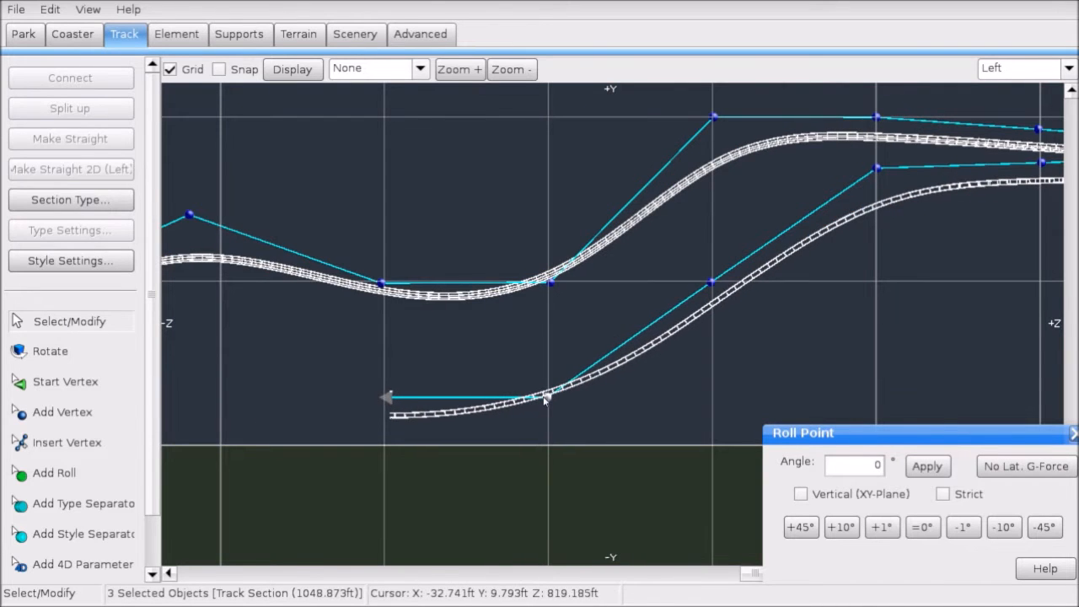
{"action": "left_click", "coordinate": [595, 406]}
{"action": "right_click_drag", "start_coordinate": [588, 408], "coordinate": [577, 423]}
{"action": "left_click_drag", "start_coordinate": [513, 440], "coordinate": [714, 297]}
{"action": "left_click_drag", "start_coordinate": [486, 456], "coordinate": [727, 315]}
{"action": "left_click", "coordinate": [690, 276]}
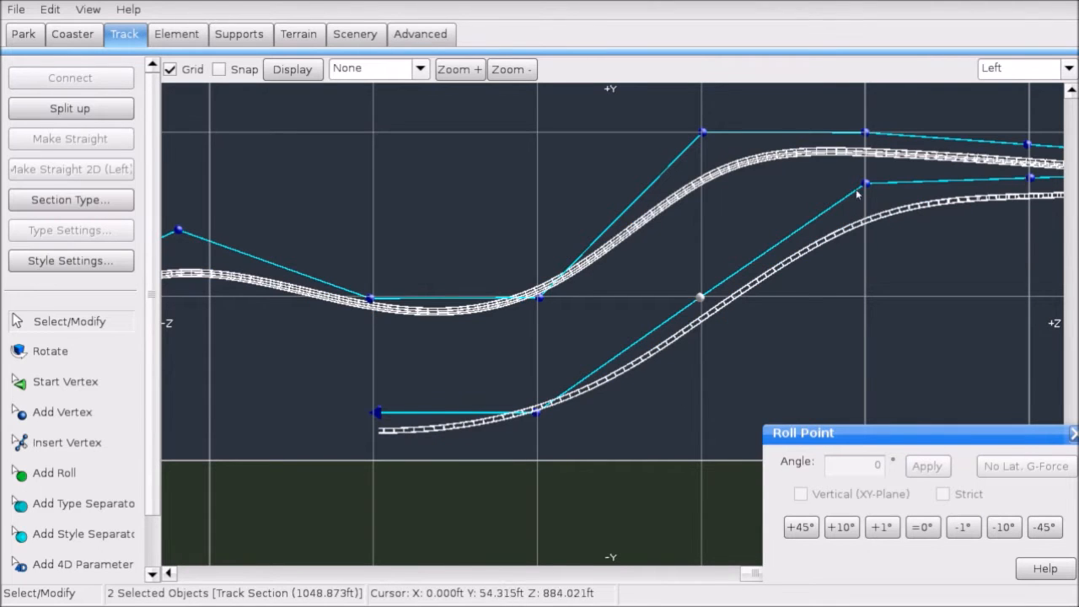
Step: Select the three new lower-track vertices and apply Make Straight 2D (Left)
{"action": "left_click", "coordinate": [865, 184], "text": "ctrl"}
{"action": "left_click", "coordinate": [537, 412], "text": "ctrl"}
{"action": "left_click", "coordinate": [516, 412], "text": "ctrl"}
{"action": "left_click", "coordinate": [120, 165]}
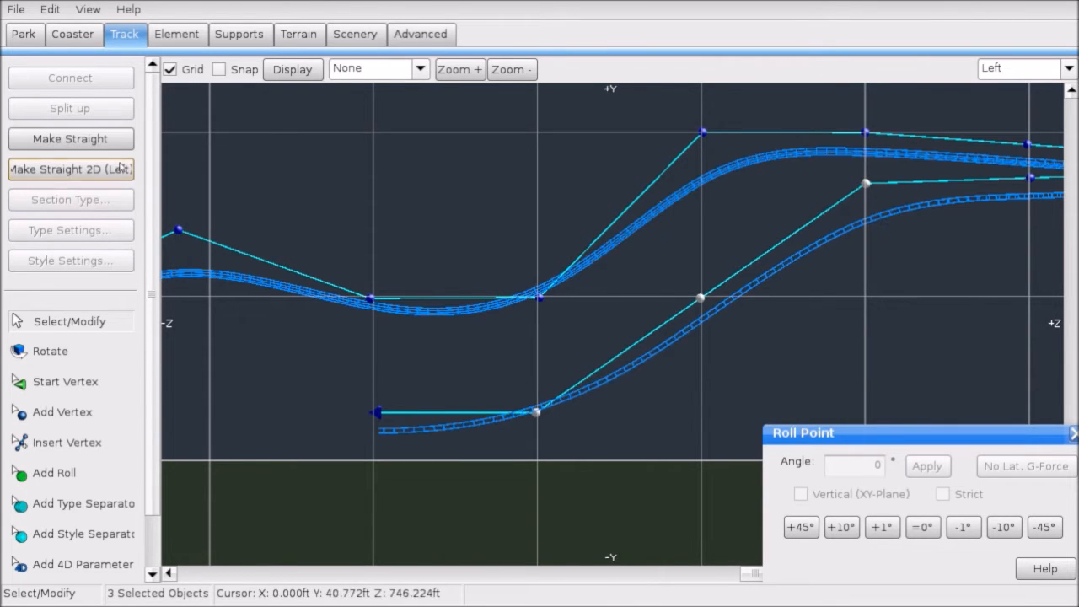
{"action": "left_click", "coordinate": [516, 350]}
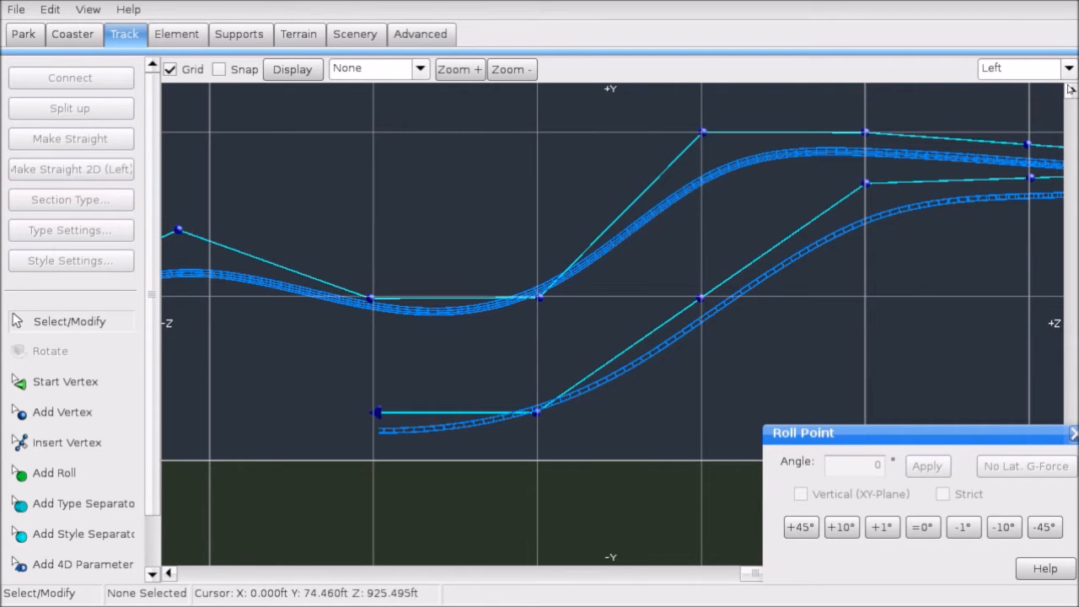
Step: View the whole coaster in 3D perspective
{"action": "left_click", "coordinate": [1041, 76]}
{"action": "left_click", "coordinate": [1016, 163]}
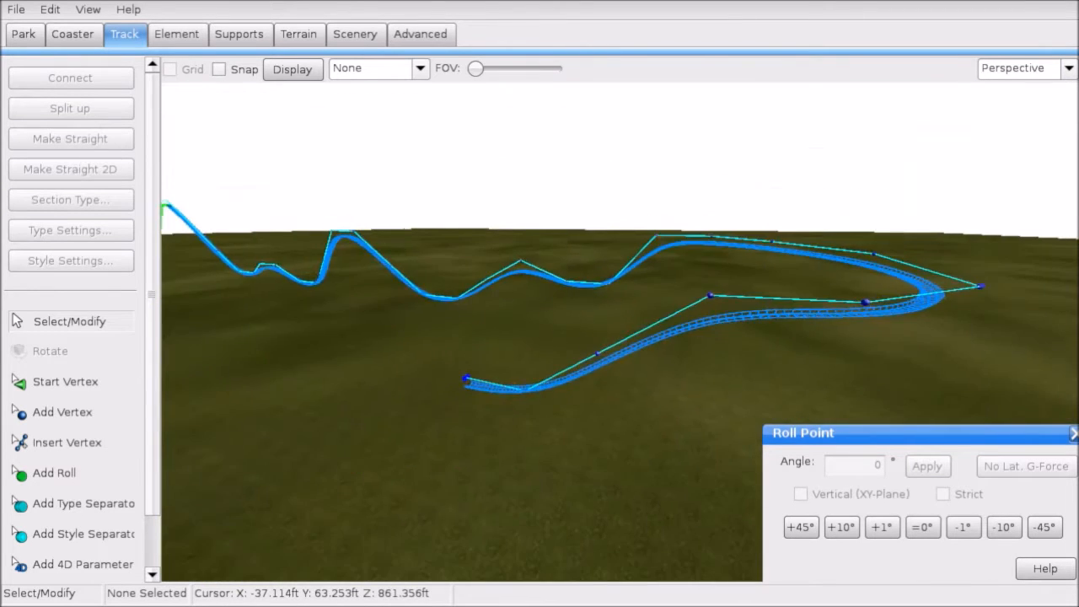
{"action": "right_click_drag", "start_coordinate": [539, 329], "coordinate": [506, 279]}
{"action": "right_click_drag", "start_coordinate": [858, 338], "coordinate": [858, 267]}
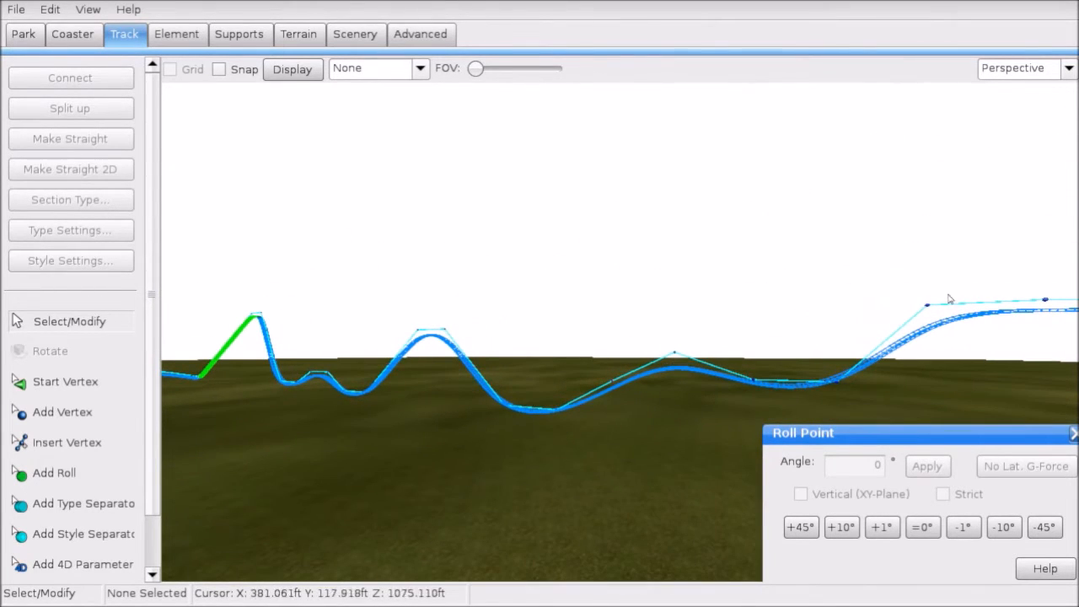
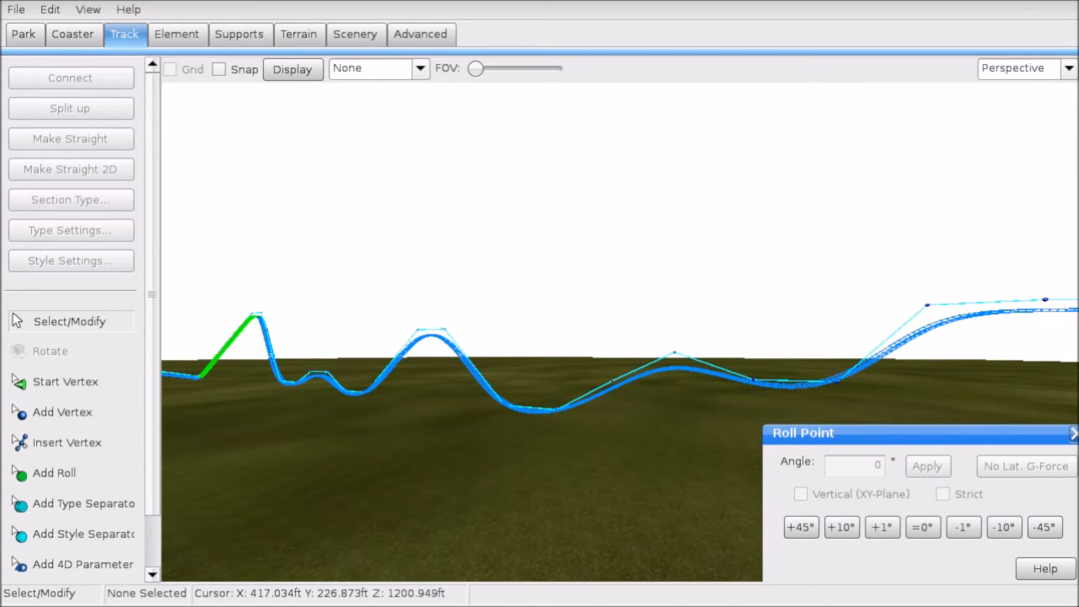
Step: Add a roll point on the gently curving track and make it strict
{"action": "mouse_move", "coordinate": [729, 220]}
{"action": "right_mouse_down"}
{"action": "mouse_move", "coordinate": [873, 208]}
{"action": "mouse_move", "coordinate": [860, 253]}
{"action": "mouse_move", "coordinate": [736, 233]}
{"action": "right_mouse_up"}
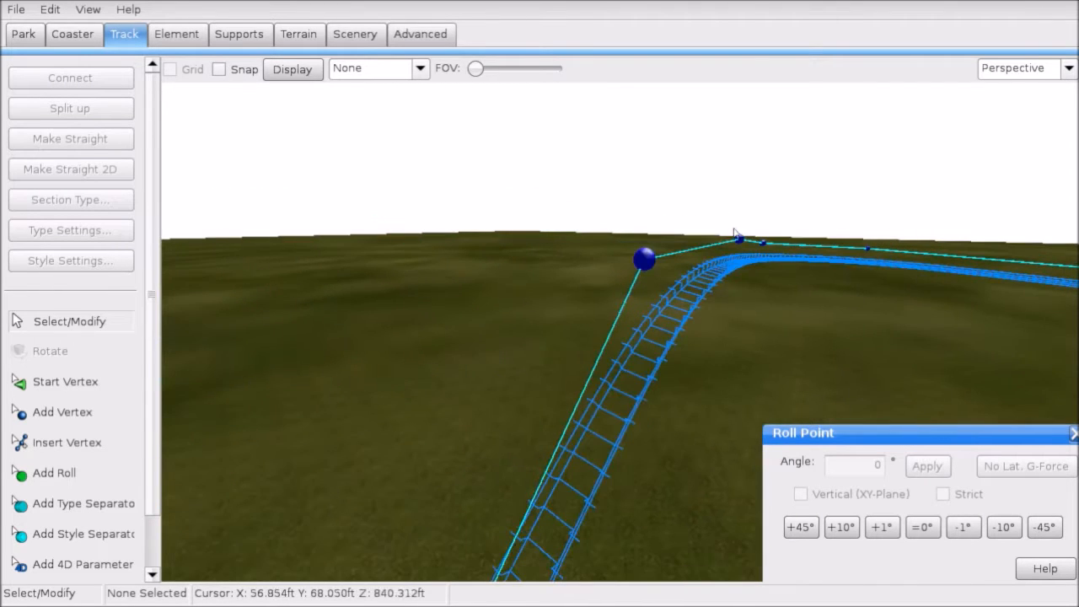
{"action": "left_click", "coordinate": [95, 471]}
{"action": "right_click_drag", "start_coordinate": [523, 321], "coordinate": [570, 395]}
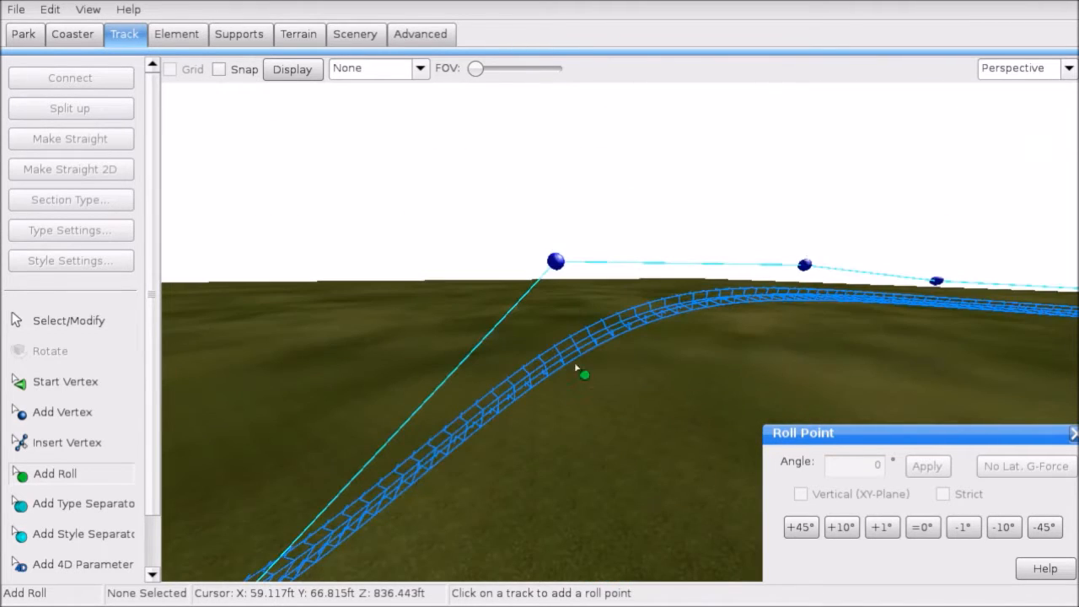
{"action": "left_click", "coordinate": [584, 352]}
{"action": "left_click", "coordinate": [68, 321]}
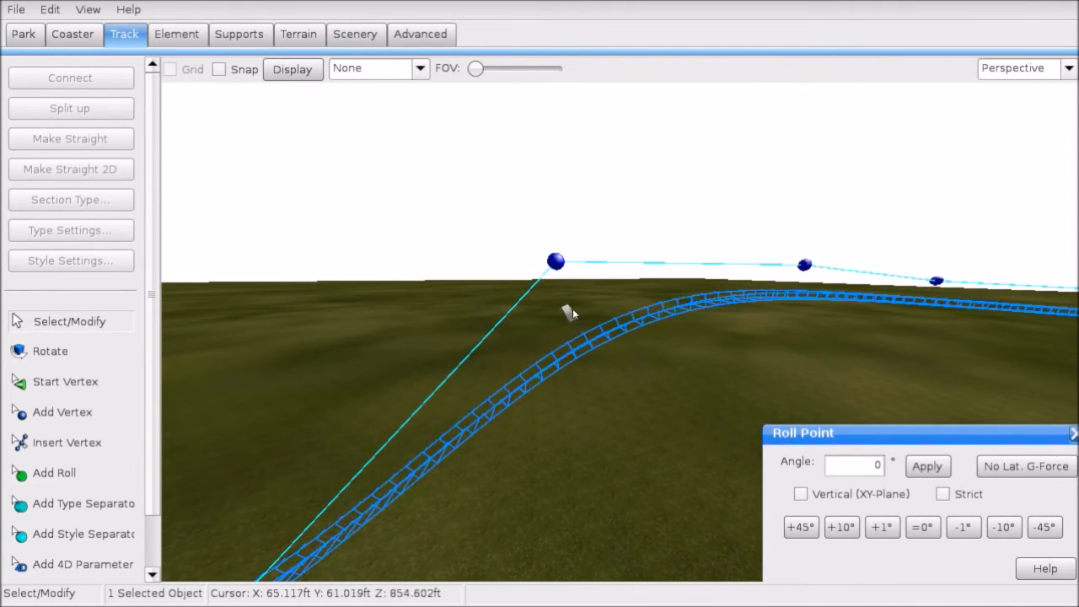
{"action": "left_click", "coordinate": [941, 495]}
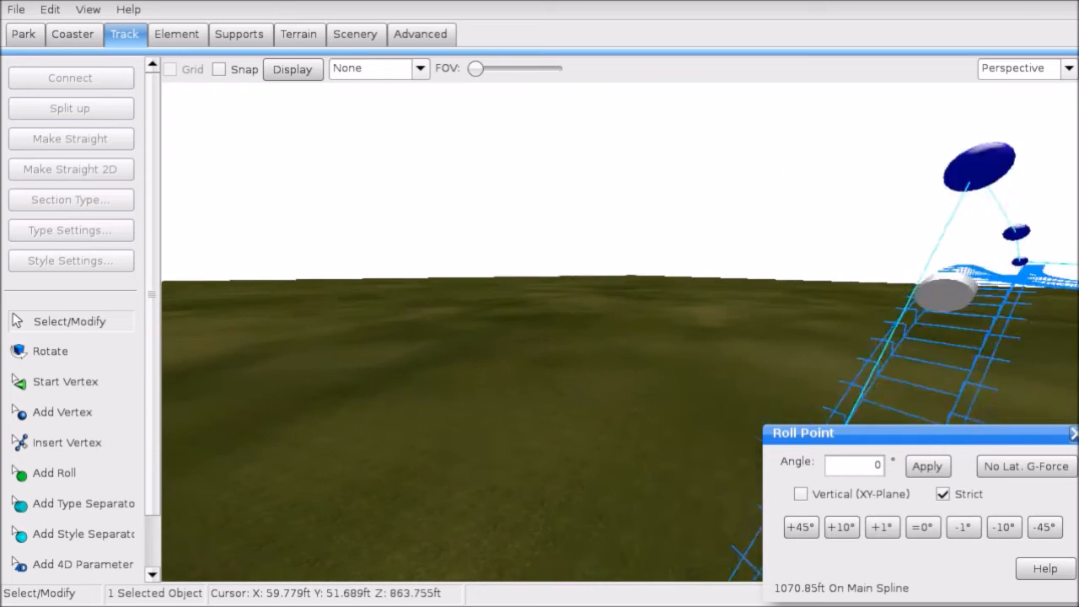
Step: Add a second roll point on the curve and auto-bank it for zero lateral G-force
{"action": "right_click_drag", "start_coordinate": [675, 372], "coordinate": [727, 417]}
{"action": "right_click_drag", "start_coordinate": [626, 420], "coordinate": [562, 403]}
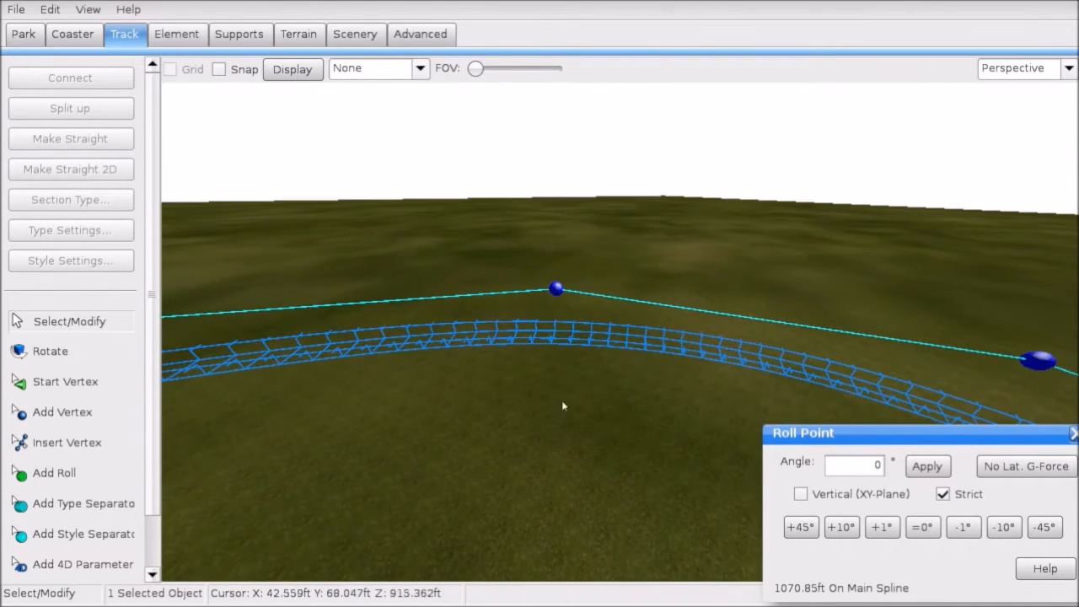
{"action": "left_click", "coordinate": [84, 474]}
{"action": "left_click", "coordinate": [558, 346]}
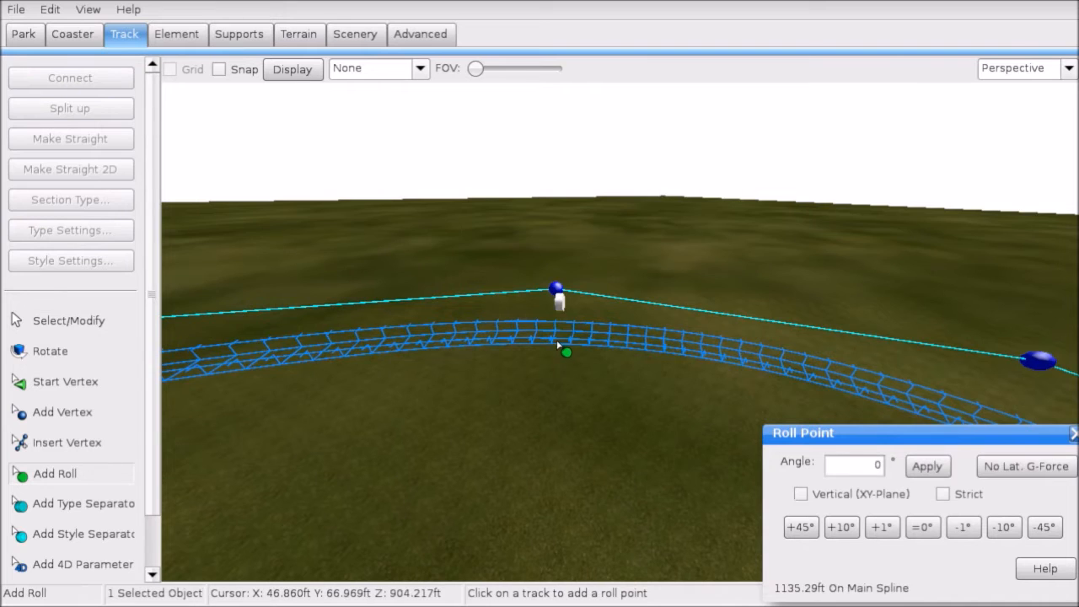
{"action": "left_click", "coordinate": [1015, 474]}
{"action": "left_click", "coordinate": [924, 527]}
Step: Bank the roll point by -10° and display the G-Force Comb overlay
{"action": "left_click", "coordinate": [1014, 529]}
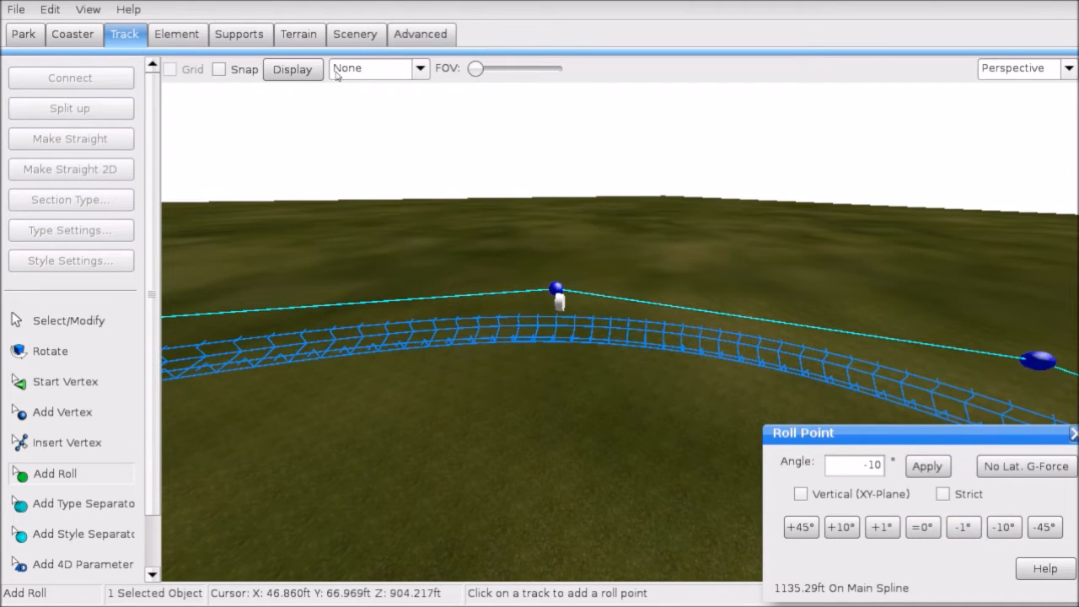
{"action": "left_click", "coordinate": [395, 67]}
{"action": "left_click", "coordinate": [374, 174]}
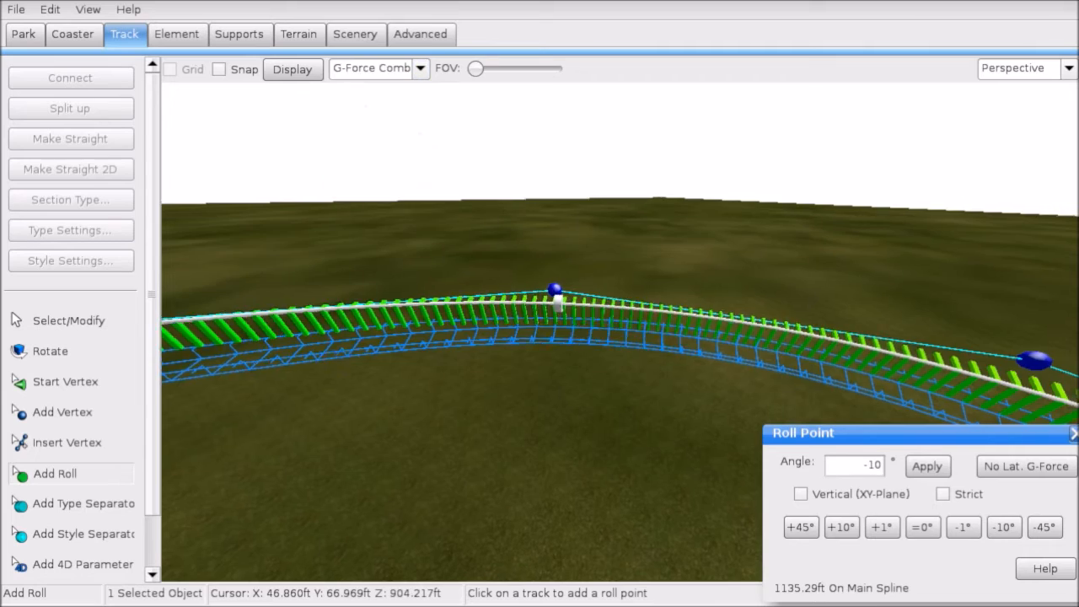
Step: Place several more roll points along the curve, banking the last one to -20°
{"action": "left_click", "coordinate": [639, 268]}
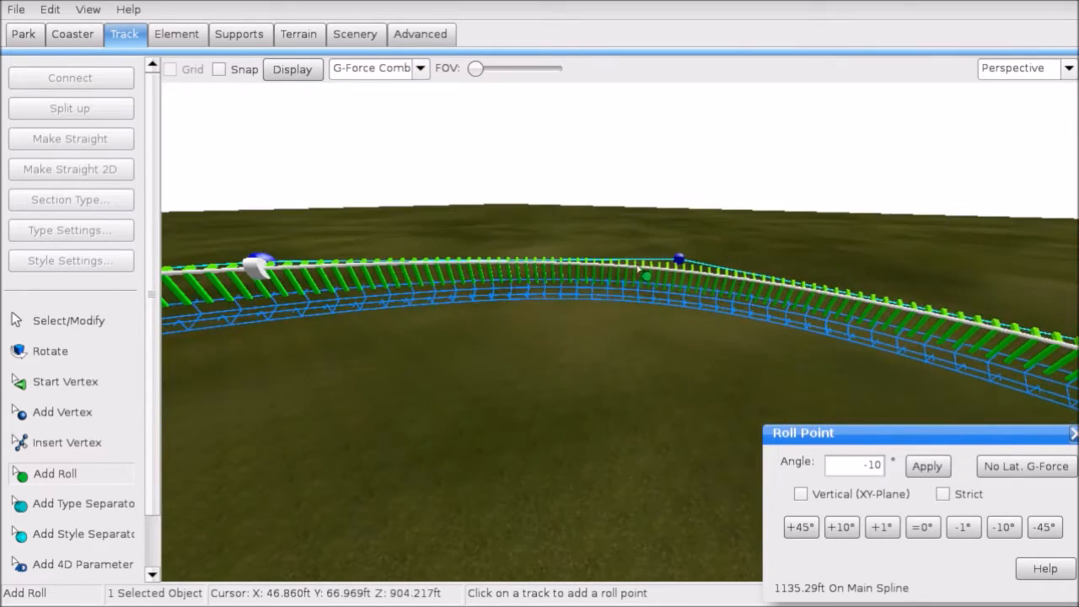
{"action": "left_click", "coordinate": [685, 302]}
{"action": "left_click", "coordinate": [1004, 528]}
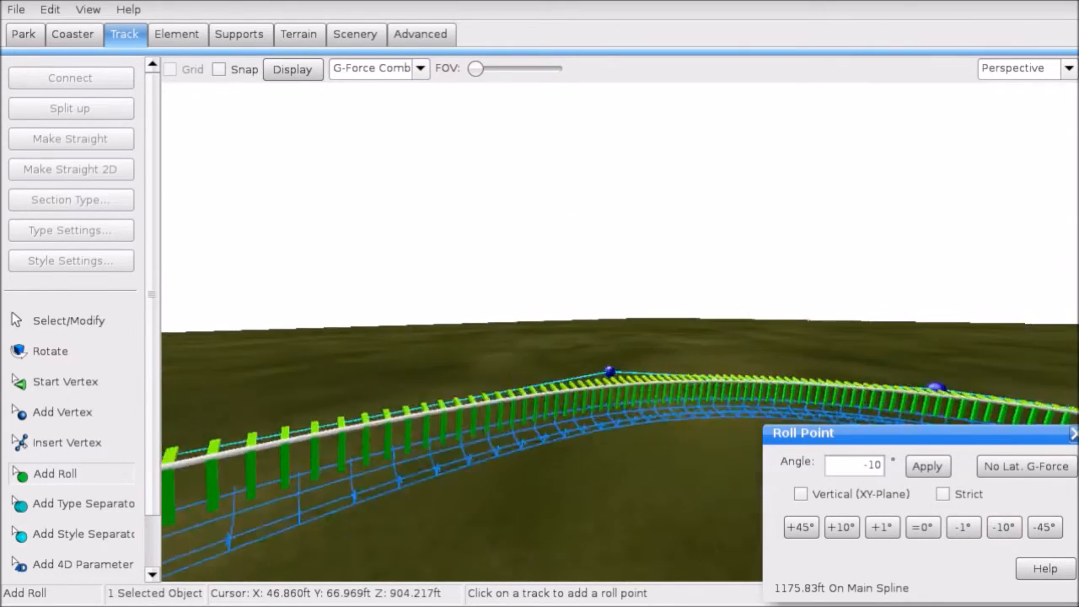
{"action": "left_click", "coordinate": [531, 514]}
{"action": "left_click", "coordinate": [1002, 528]}
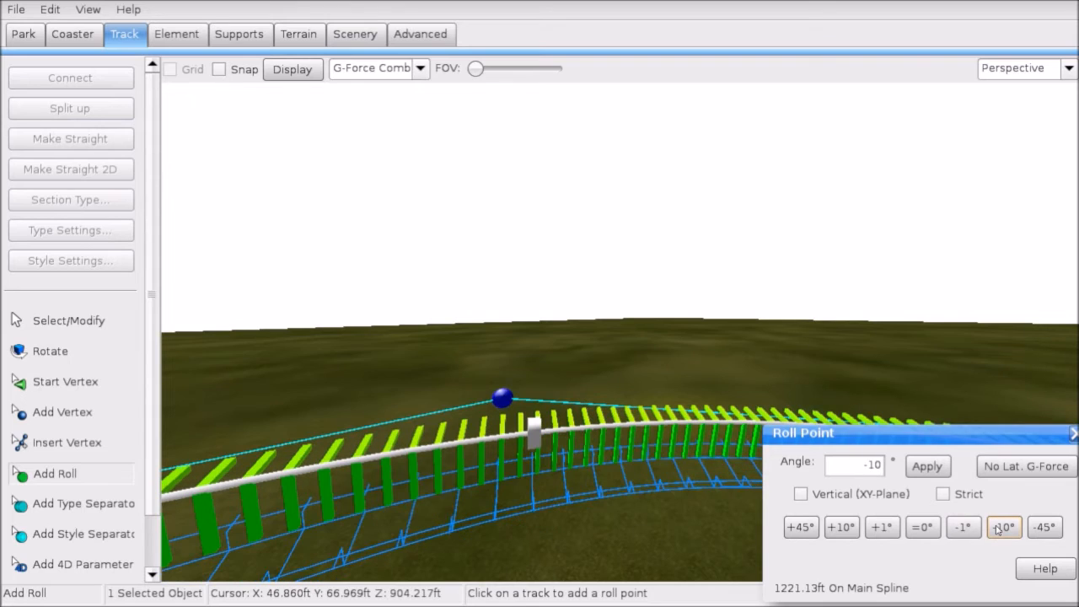
{"action": "left_click", "coordinate": [1000, 528]}
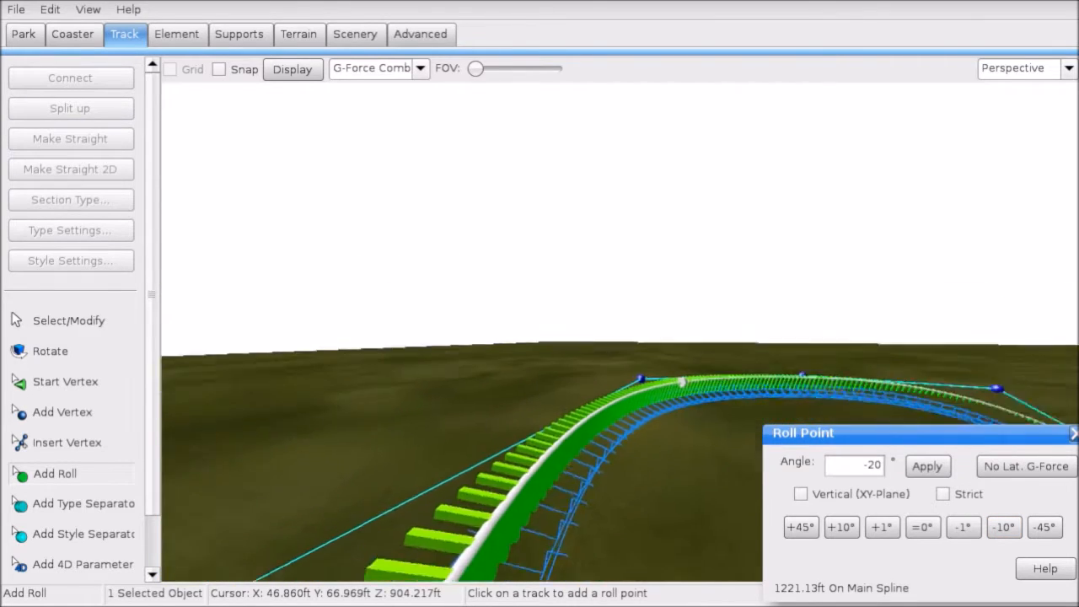
{"action": "mouse_move", "coordinate": [580, 252]}
{"action": "right_mouse_down"}
{"action": "mouse_move", "coordinate": [570, 347]}
{"action": "mouse_move", "coordinate": [579, 252]}
{"action": "mouse_move", "coordinate": [595, 250]}
{"action": "right_mouse_up"}
Step: Add a roll point on the next stretch and bank it to -20°
{"action": "left_click", "coordinate": [616, 437]}
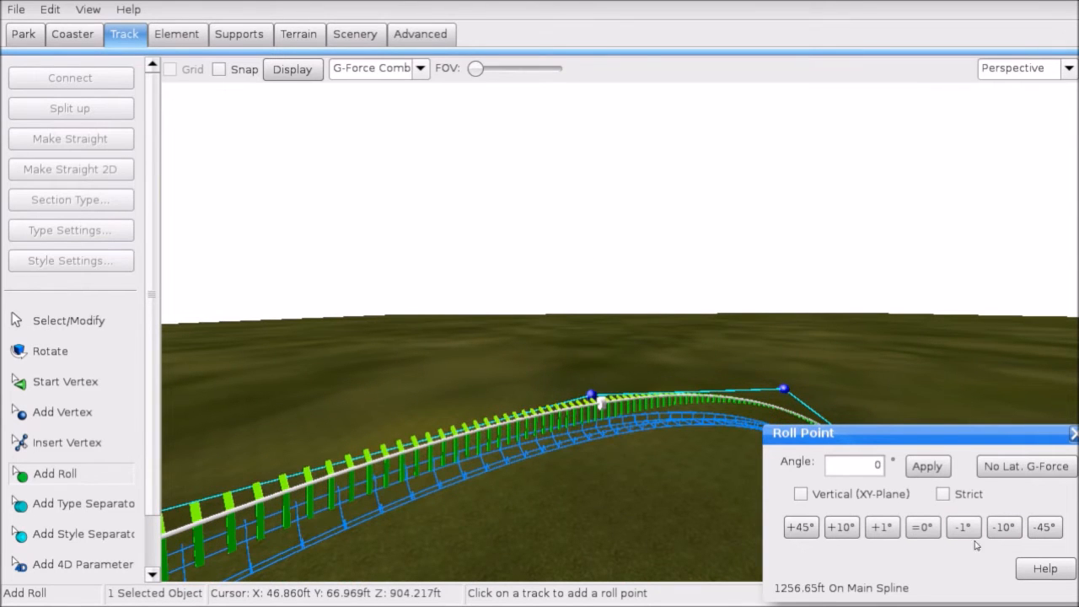
{"action": "left_click", "coordinate": [1003, 527]}
{"action": "left_click", "coordinate": [1005, 528]}
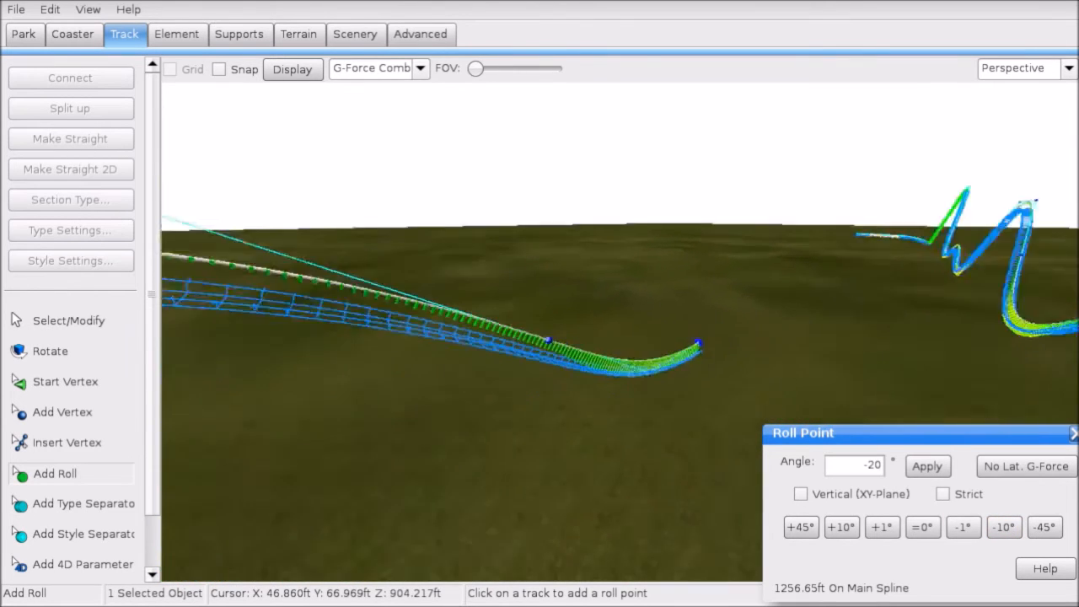
{"action": "right_click_drag", "start_coordinate": [481, 310], "coordinate": [516, 316]}
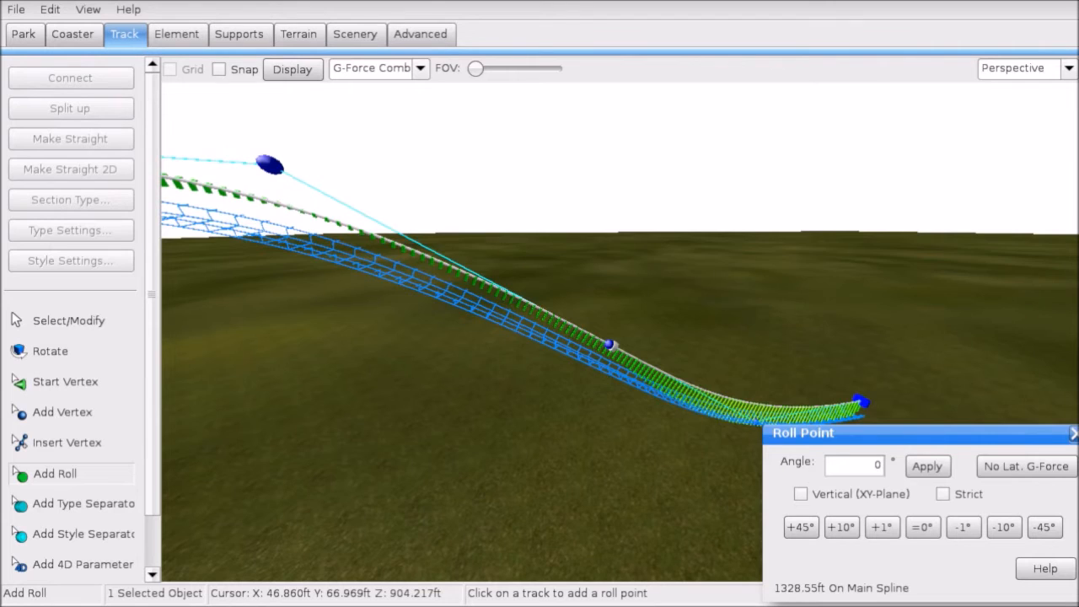
{"action": "right_click_drag", "start_coordinate": [323, 203], "coordinate": [362, 318]}
Step: Make the selected roll point strict and set the overlay Display back to None
{"action": "left_click", "coordinate": [42, 319]}
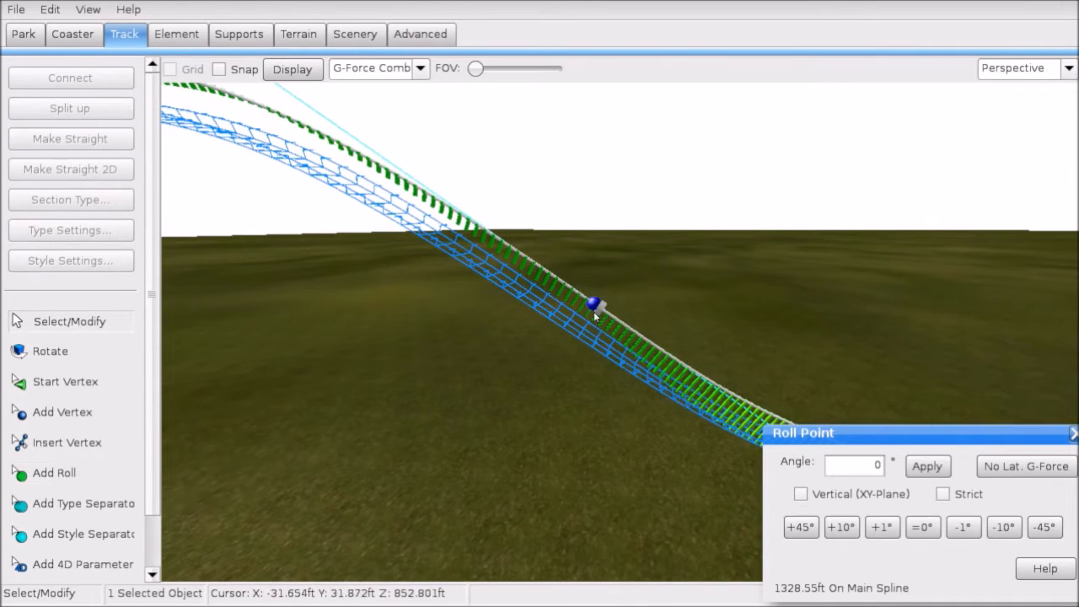
{"action": "left_click", "coordinate": [943, 495]}
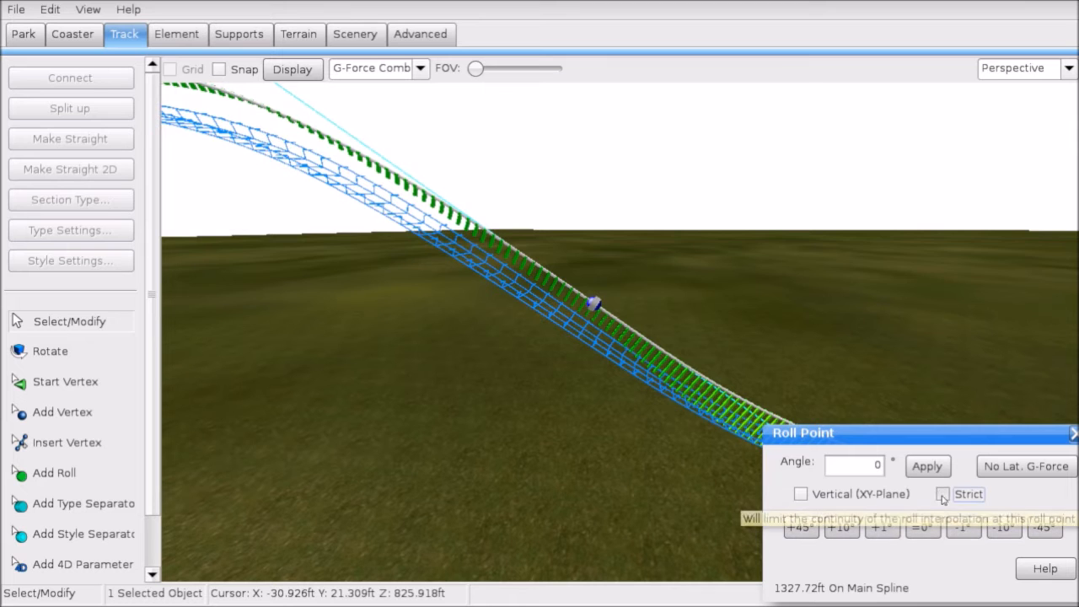
{"action": "left_click", "coordinate": [400, 74]}
{"action": "left_click", "coordinate": [363, 93]}
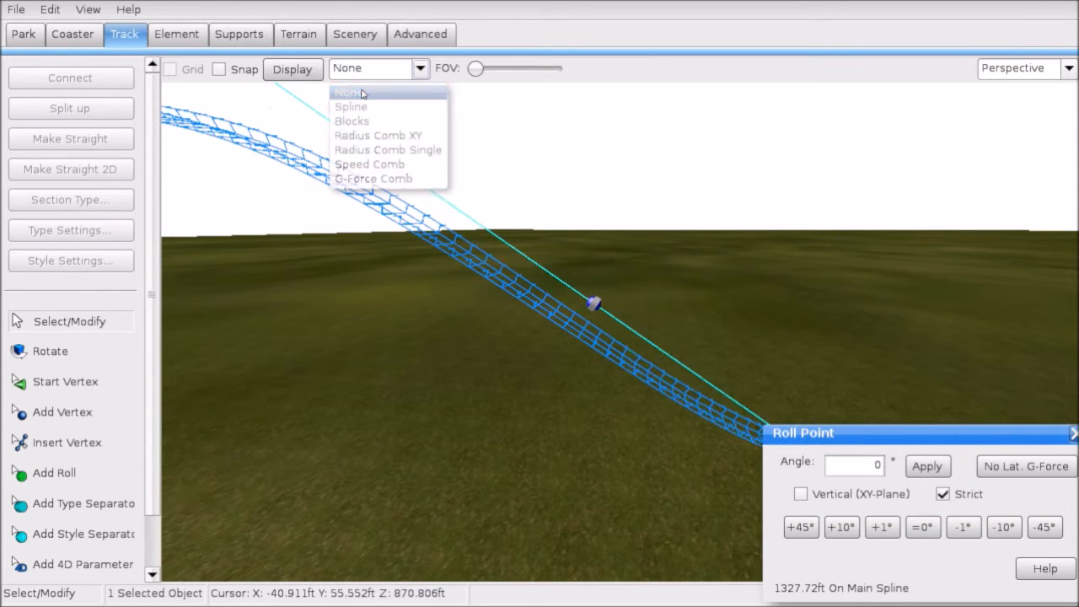
Step: Fly to the curved track, check the Speed Comb, then set Display back to None
{"action": "right_click_drag", "start_coordinate": [405, 185], "coordinate": [261, 135]}
{"action": "right_click_drag", "start_coordinate": [464, 329], "coordinate": [860, 397]}
{"action": "right_click_drag", "start_coordinate": [607, 181], "coordinate": [425, 138]}
{"action": "left_click", "coordinate": [371, 68]}
{"action": "left_click", "coordinate": [371, 162]}
{"action": "left_click", "coordinate": [354, 73]}
{"action": "left_click", "coordinate": [351, 94]}
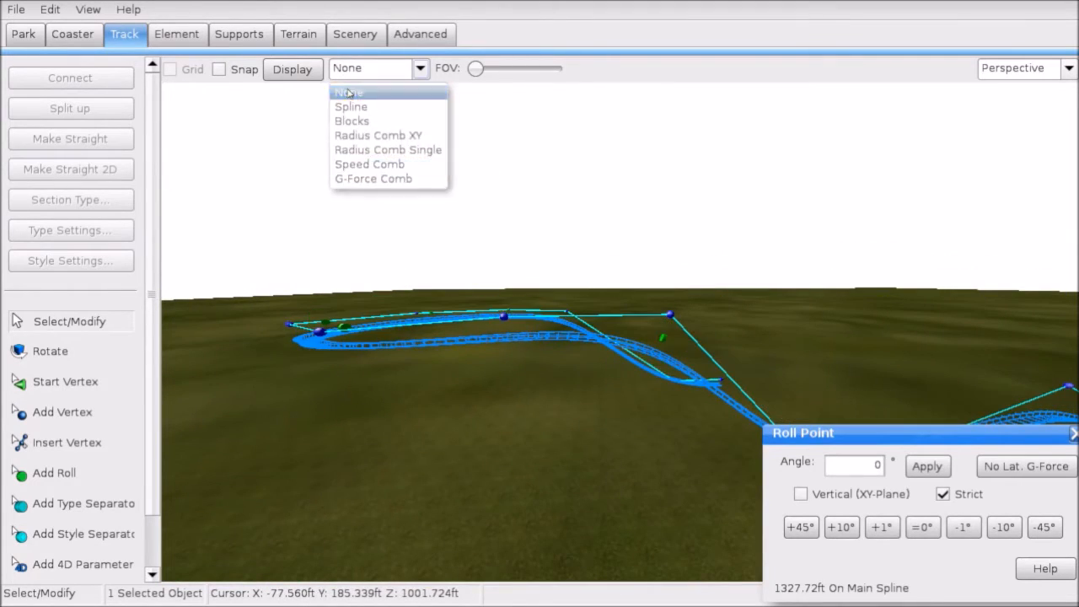
Step: Run a File menu command, then view the track end in the flat Left view
{"action": "left_click", "coordinate": [16, 10]}
{"action": "left_click", "coordinate": [49, 90]}
{"action": "right_click_drag", "start_coordinate": [506, 253], "coordinate": [607, 363]}
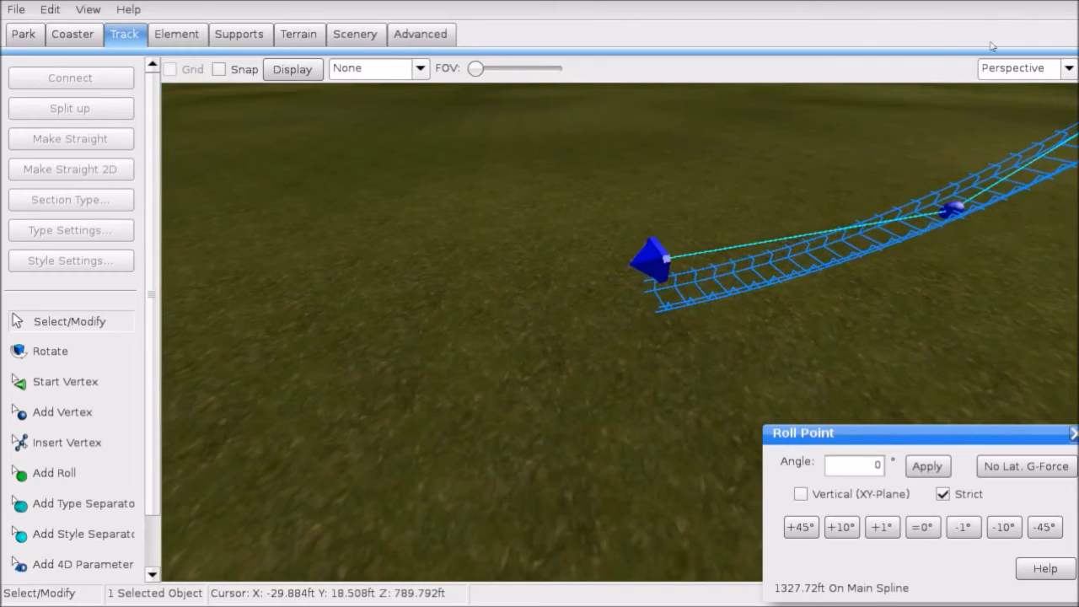
{"action": "left_click", "coordinate": [997, 68]}
{"action": "left_click", "coordinate": [996, 137]}
{"action": "right_click_drag", "start_coordinate": [422, 325], "coordinate": [397, 214]}
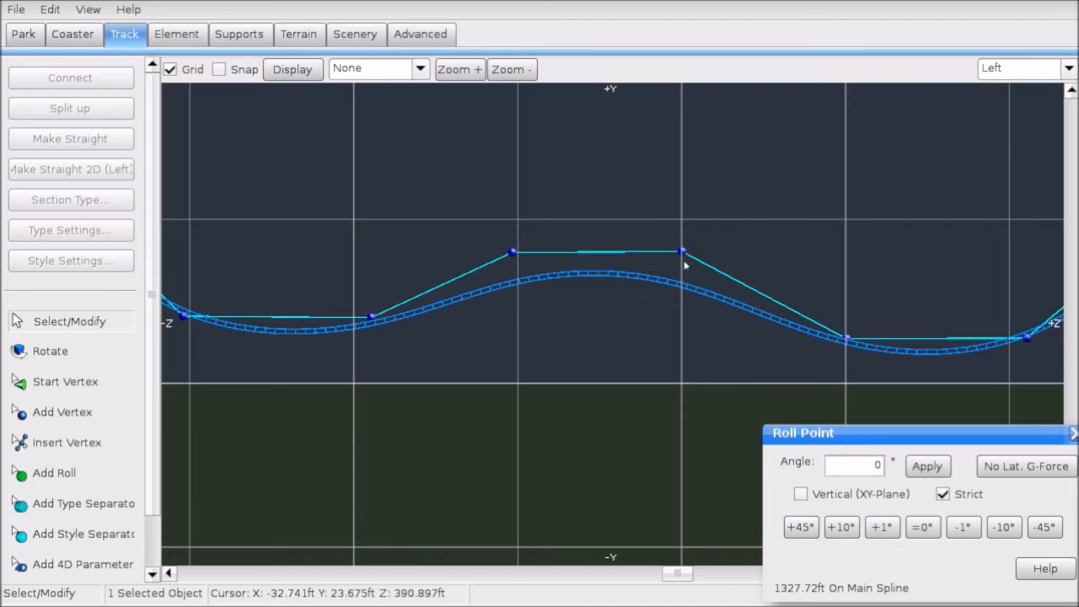
Step: Nudge the track's start point onto the grid line in the Left view
{"action": "right_click_drag", "start_coordinate": [684, 264], "coordinate": [429, 202]}
{"action": "scroll", "coordinate": [711, 248], "scroll_direction": "up", "scroll_amount": 4}
{"action": "left_click_drag", "start_coordinate": [778, 241], "coordinate": [768, 240]}
{"action": "scroll", "coordinate": [745, 235], "scroll_direction": "down", "scroll_amount": 2}
{"action": "right_click_drag", "start_coordinate": [745, 241], "coordinate": [413, 331]}
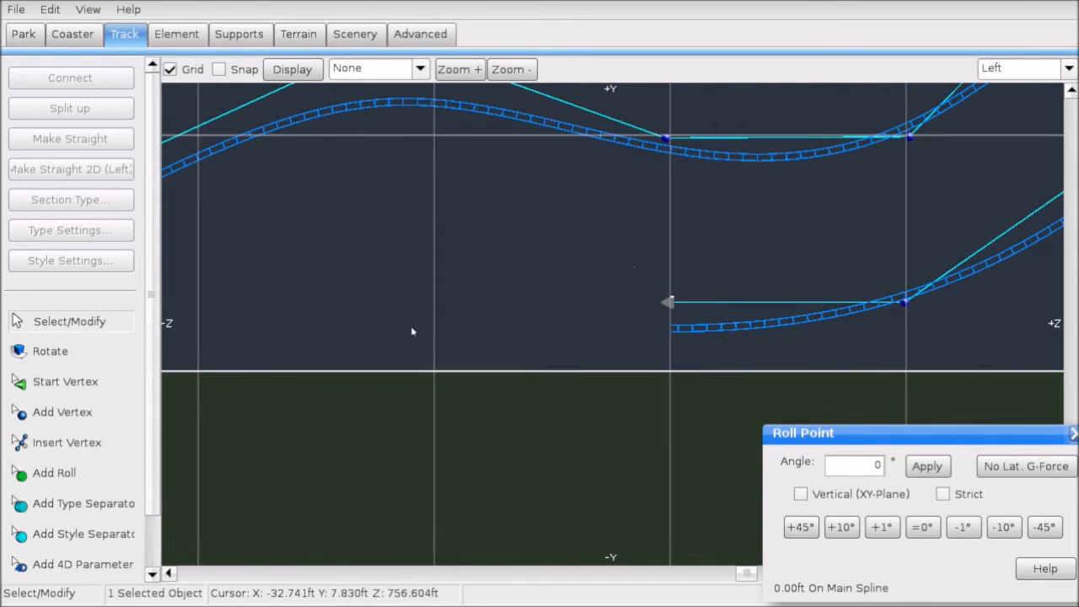
Step: Add four vertices extending the track end into a new hill, then show the G-Force Comb
{"action": "left_click", "coordinate": [62, 412]}
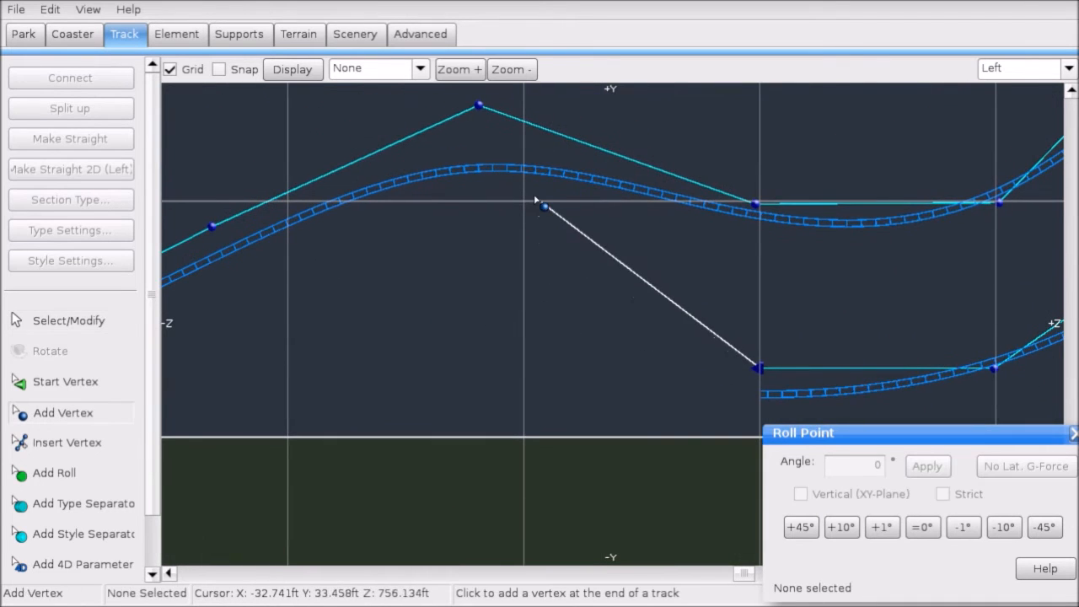
{"action": "left_click", "coordinate": [523, 205]}
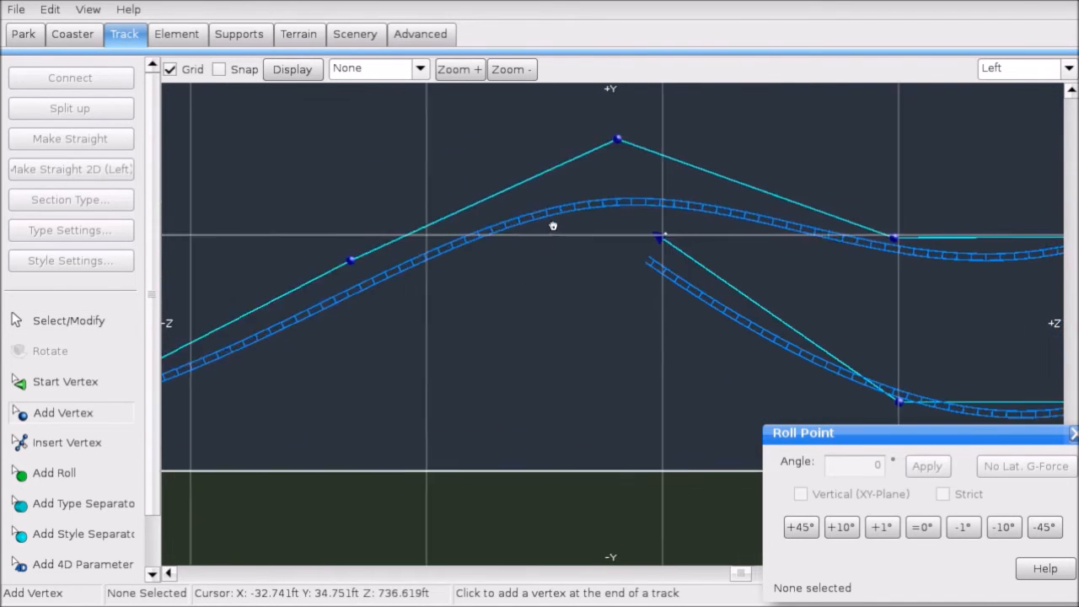
{"action": "left_click", "coordinate": [447, 245]}
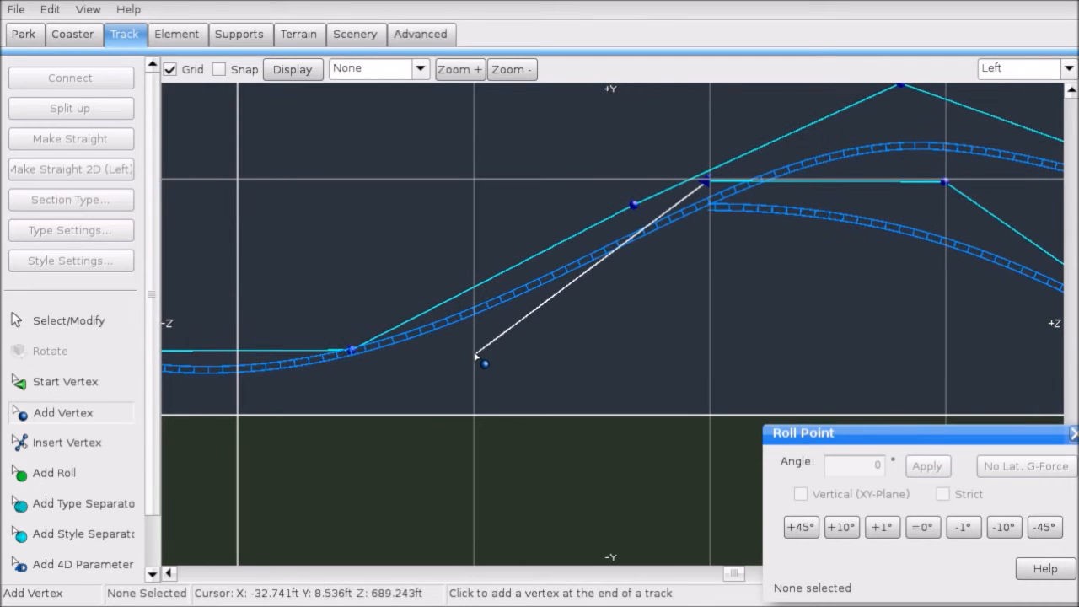
{"action": "left_click", "coordinate": [476, 357]}
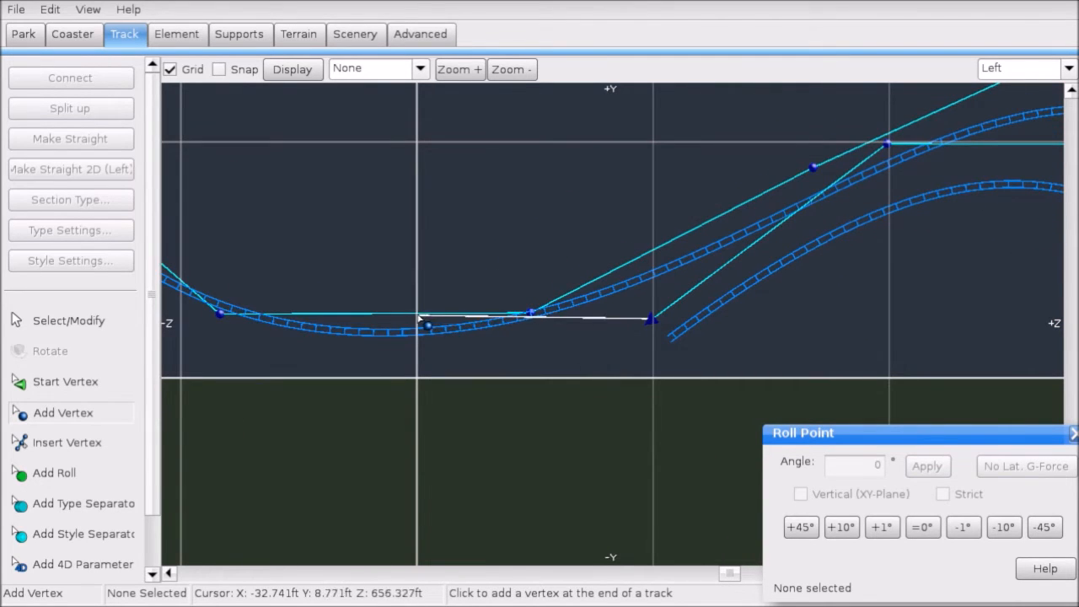
{"action": "left_click", "coordinate": [413, 318]}
{"action": "left_click", "coordinate": [420, 68]}
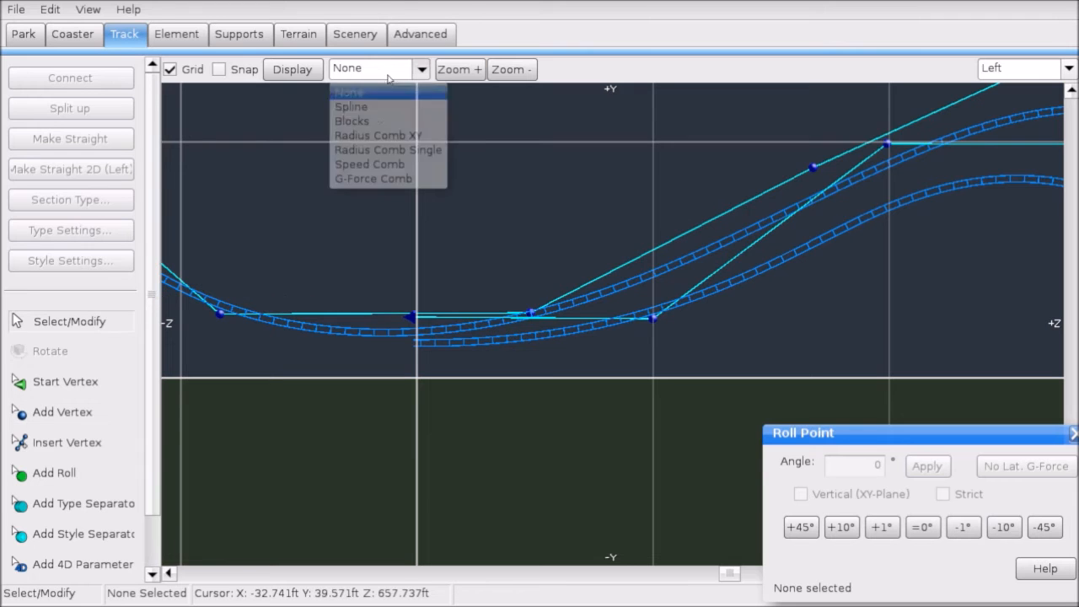
{"action": "left_click", "coordinate": [396, 186]}
Step: Select the two crest vertices of the new hill and lower them
{"action": "left_click", "coordinate": [457, 174]}
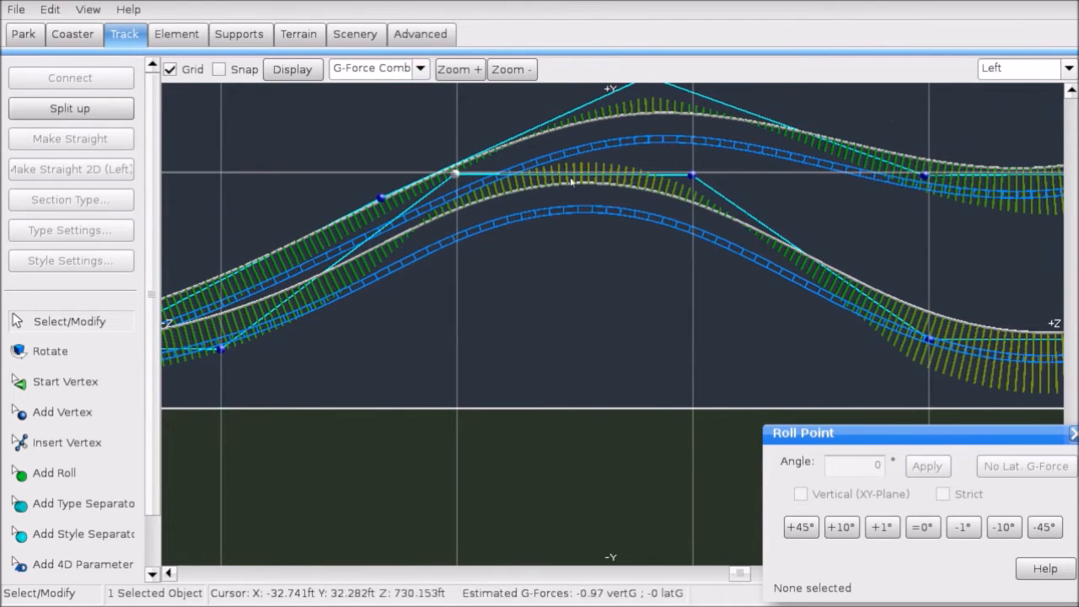
{"action": "left_click", "coordinate": [693, 175], "text": "ctrl"}
{"action": "scroll", "coordinate": [696, 177], "scroll_direction": "up", "scroll_amount": 4}
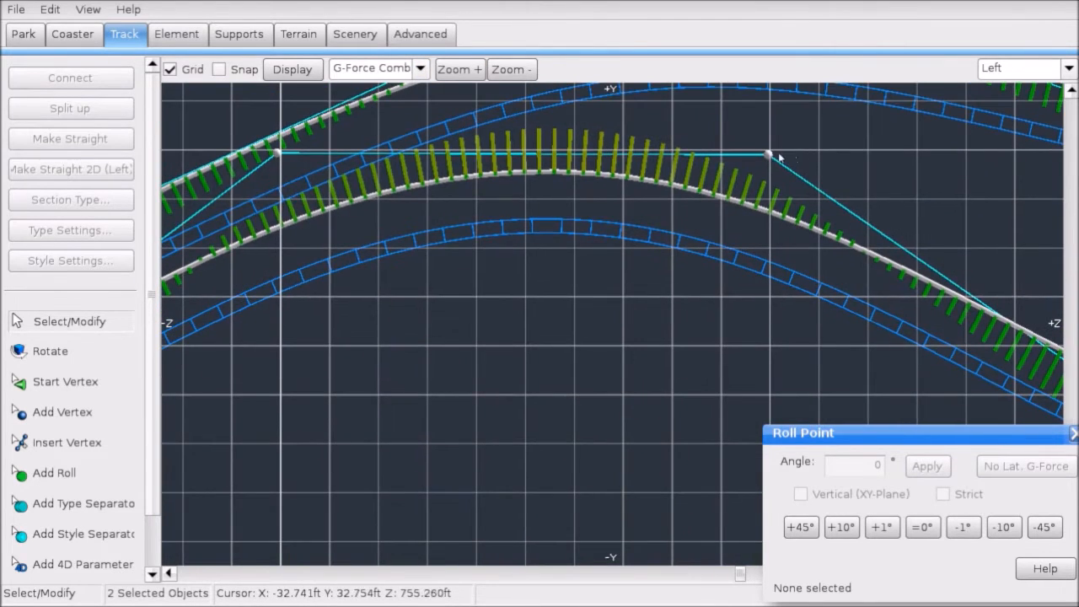
{"action": "left_click_drag", "start_coordinate": [779, 158], "coordinate": [770, 256]}
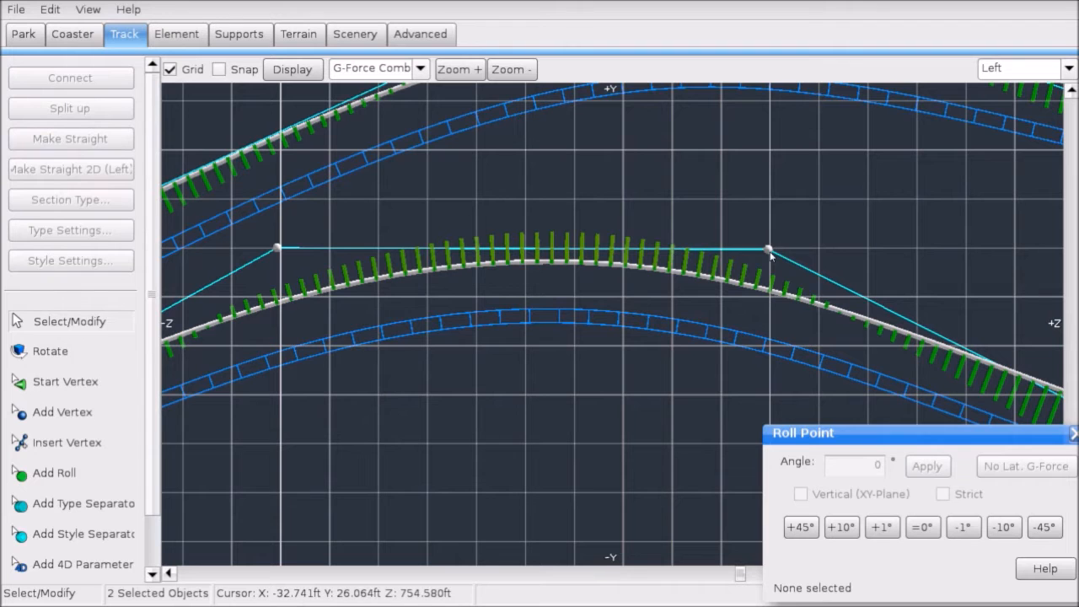
{"action": "scroll", "coordinate": [771, 252], "scroll_direction": "down", "scroll_amount": 5}
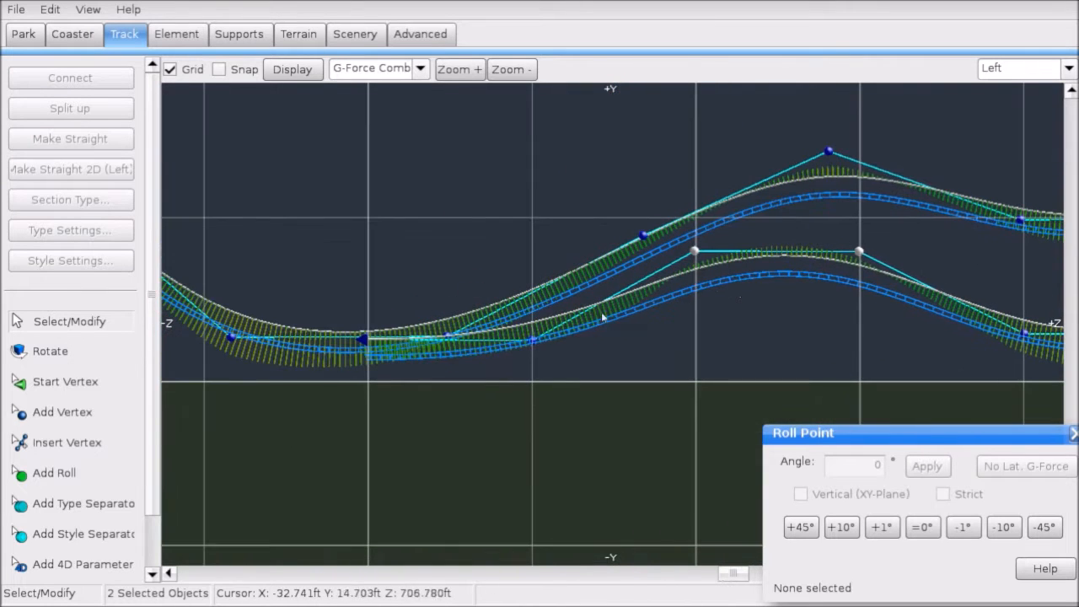
Step: Deselect the crest vertices and select the track point in the valley further along
{"action": "right_click", "coordinate": [393, 407]}
{"action": "left_click", "coordinate": [294, 436]}
{"action": "scroll", "coordinate": [420, 389], "scroll_direction": "up", "scroll_amount": 4}
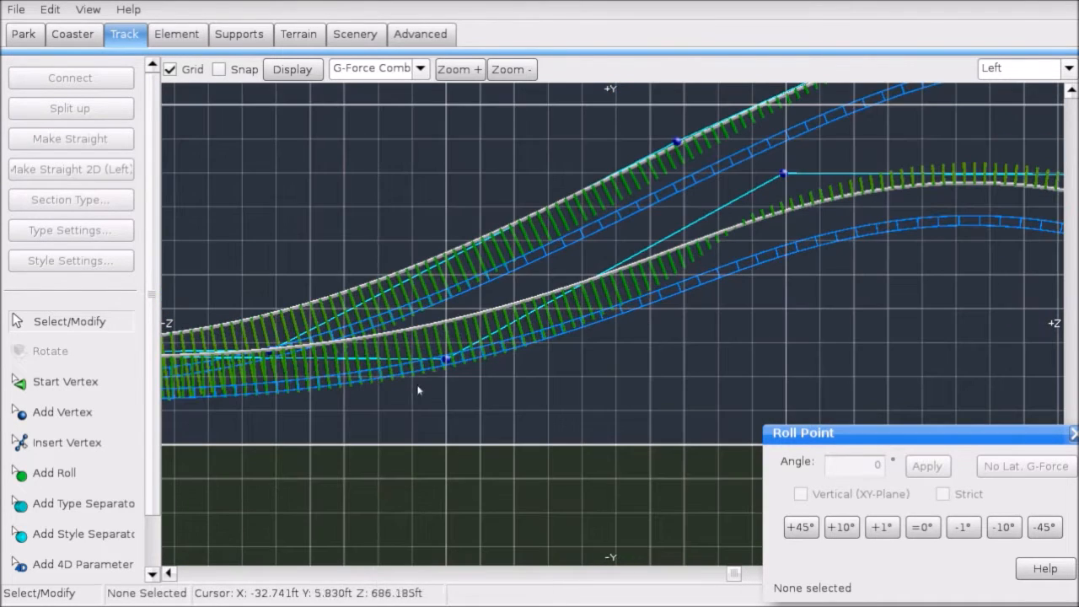
{"action": "left_click", "coordinate": [442, 365]}
{"action": "middle_click_drag", "start_coordinate": [339, 377], "coordinate": [612, 362]}
{"action": "middle_click_drag", "start_coordinate": [329, 350], "coordinate": [500, 348]}
{"action": "left_click", "coordinate": [545, 355]}
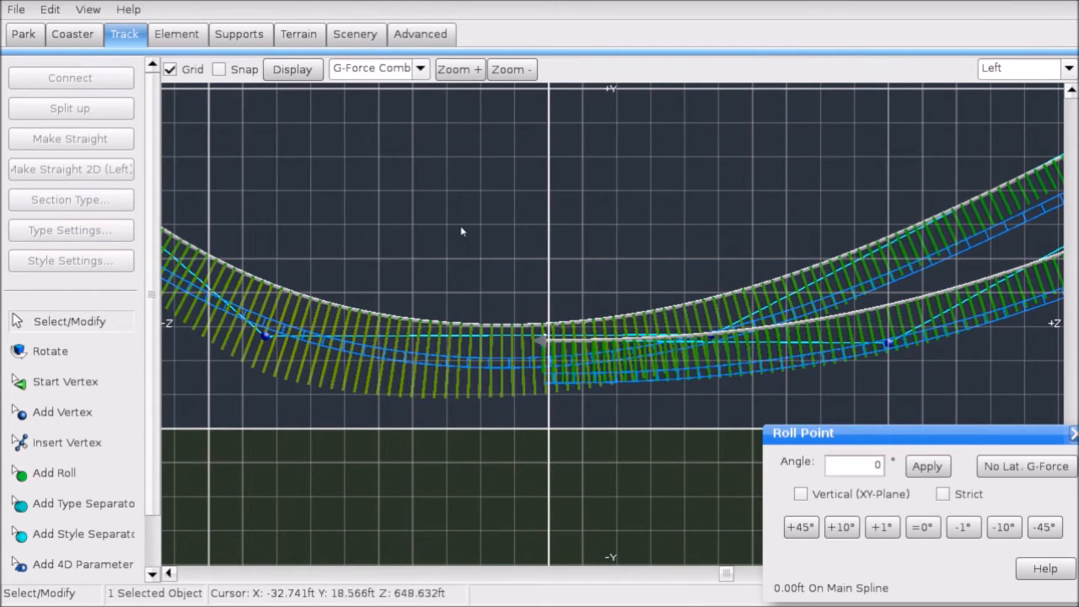
{"action": "scroll", "coordinate": [548, 267], "scroll_direction": "up", "scroll_amount": 2}
{"action": "left_click", "coordinate": [62, 411]}
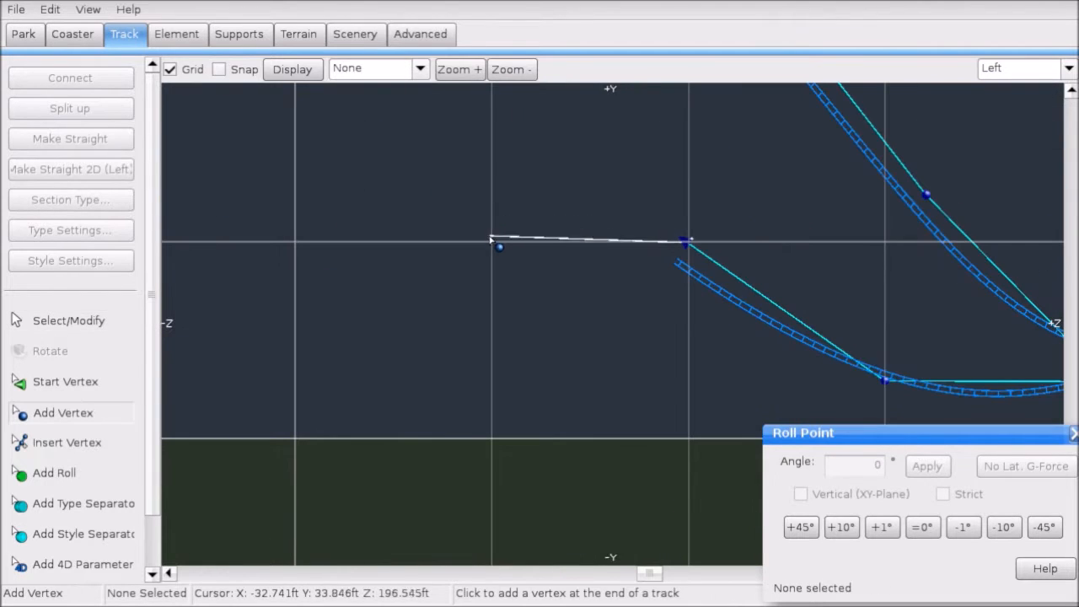
Step: Add a vertex extending the track left and show the Speed Comb
{"action": "left_click", "coordinate": [488, 242]}
{"action": "left_click", "coordinate": [420, 68]}
{"action": "left_click", "coordinate": [371, 171]}
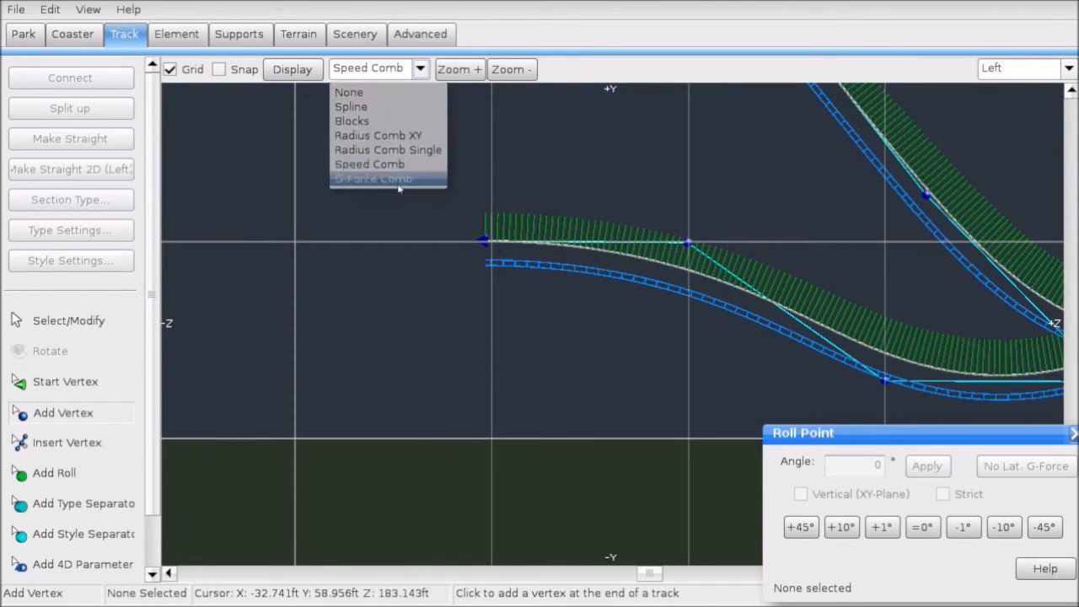
Step: Raise the points at the new track end up and to the left
{"action": "left_click", "coordinate": [130, 319]}
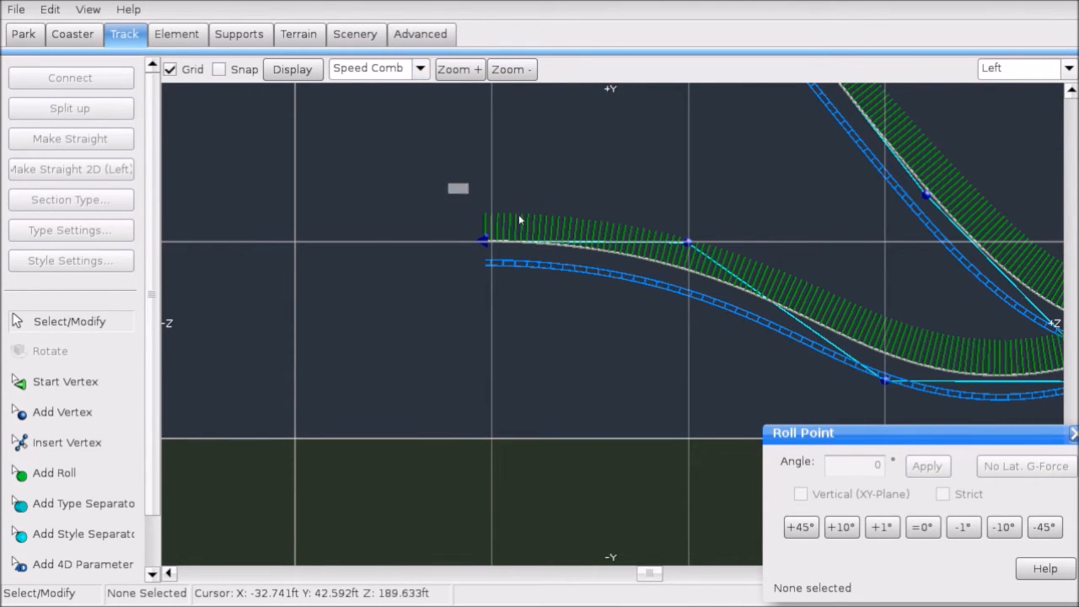
{"action": "left_click_drag", "start_coordinate": [519, 219], "coordinate": [550, 180]}
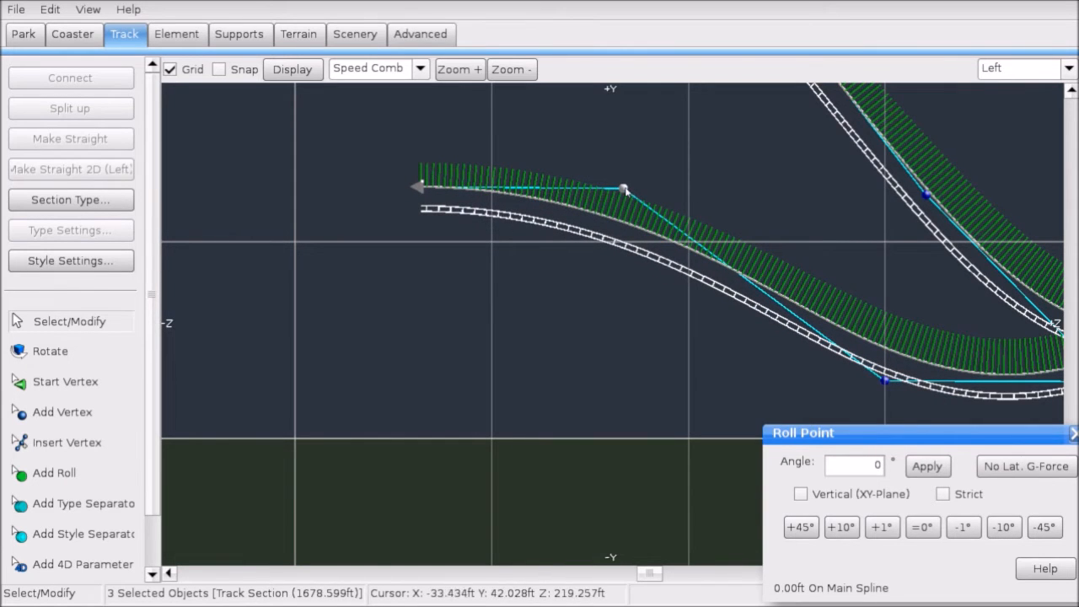
{"action": "left_click_drag", "start_coordinate": [626, 191], "coordinate": [594, 162]}
{"action": "left_click", "coordinate": [573, 235]}
{"action": "scroll", "coordinate": [591, 218], "scroll_direction": "down", "scroll_amount": 1}
{"action": "middle_click_drag", "start_coordinate": [595, 214], "coordinate": [287, 280]}
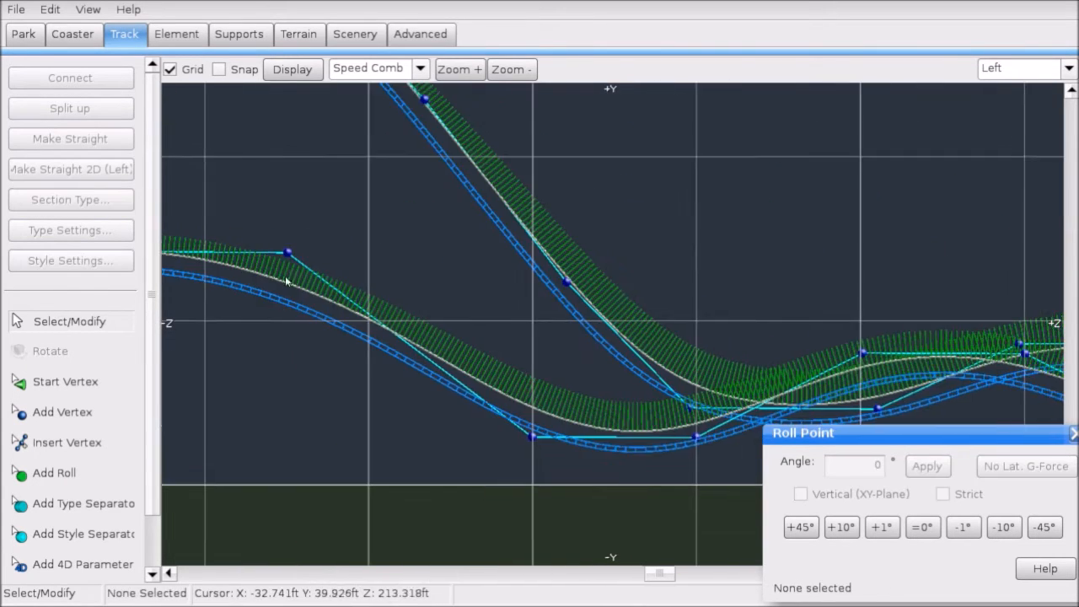
Step: Insert a vertex on the descending section and straighten the four-point end section
{"action": "left_click", "coordinate": [107, 438]}
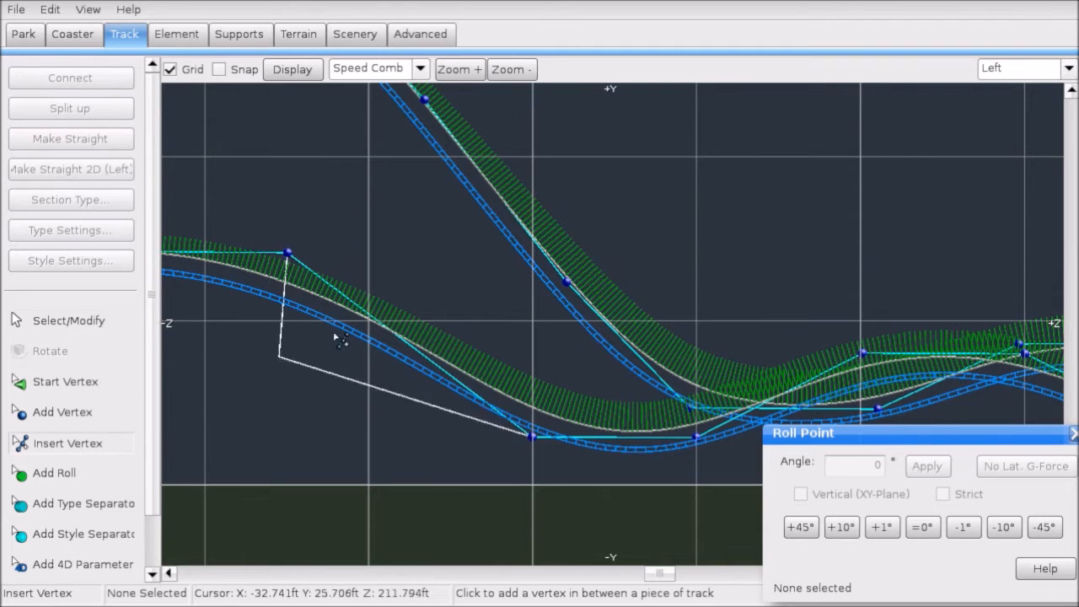
{"action": "left_click", "coordinate": [414, 347]}
{"action": "left_click", "coordinate": [76, 324]}
{"action": "left_click_drag", "start_coordinate": [165, 221], "coordinate": [451, 394]}
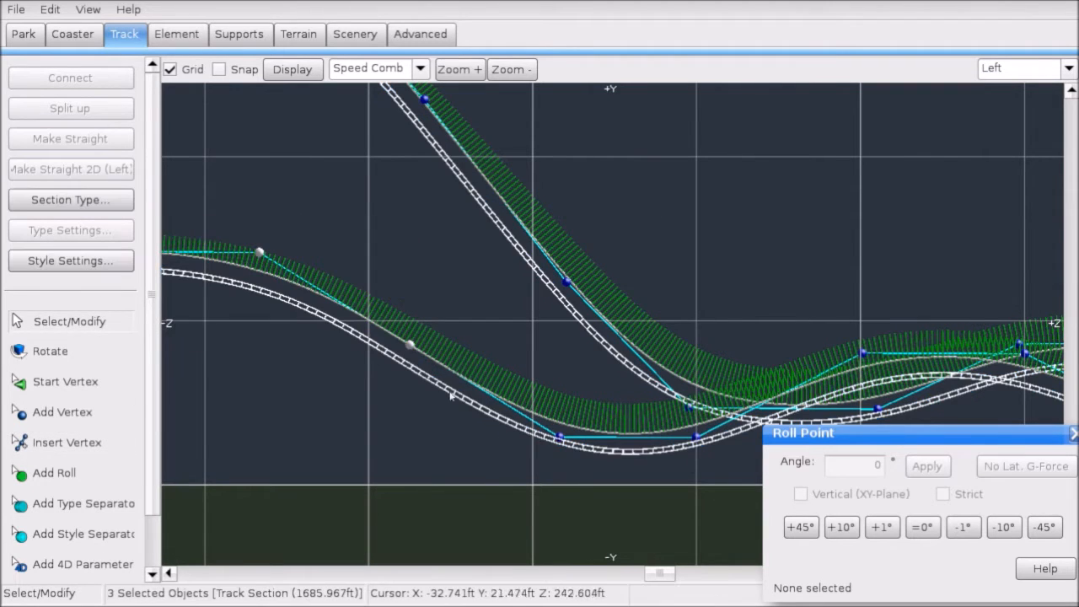
{"action": "left_click", "coordinate": [561, 437], "text": "shift"}
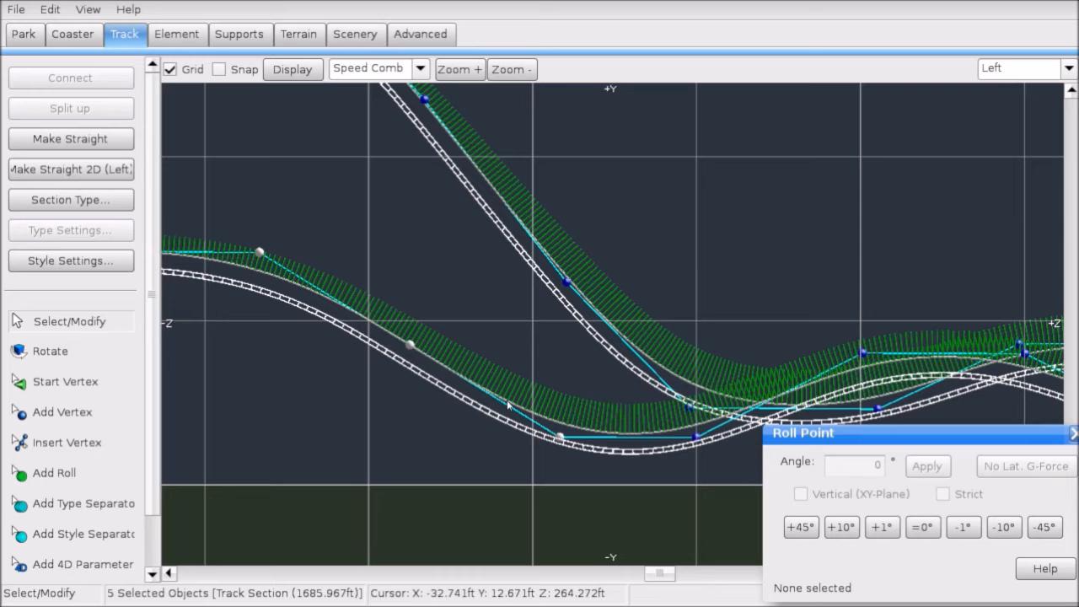
{"action": "left_click", "coordinate": [127, 140]}
Step: Check the G-Force Comb on the straightened section, then set Display back to None
{"action": "scroll", "coordinate": [300, 188], "scroll_direction": "down", "scroll_amount": 2}
{"action": "left_click", "coordinate": [419, 68]}
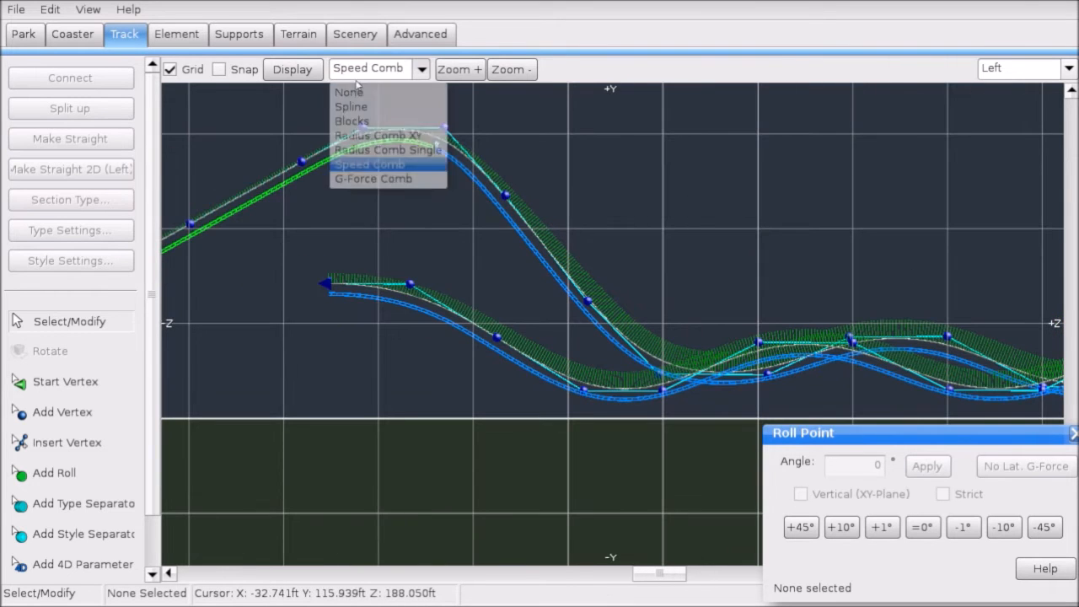
{"action": "left_click", "coordinate": [373, 177]}
{"action": "scroll", "coordinate": [459, 257], "scroll_direction": "up", "scroll_amount": 4}
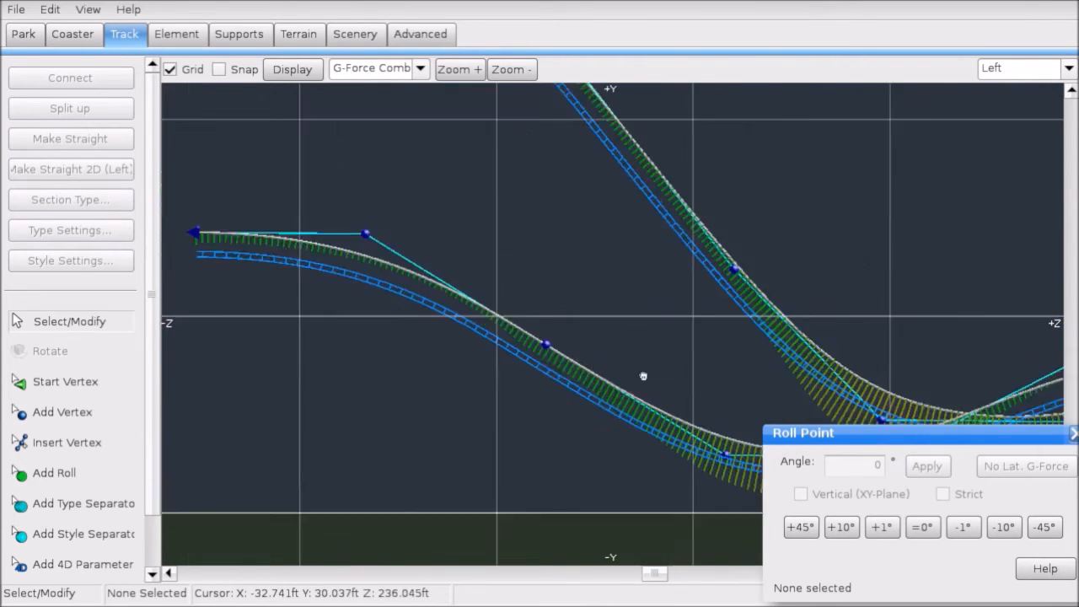
{"action": "left_click", "coordinate": [366, 75]}
{"action": "left_click", "coordinate": [354, 89]}
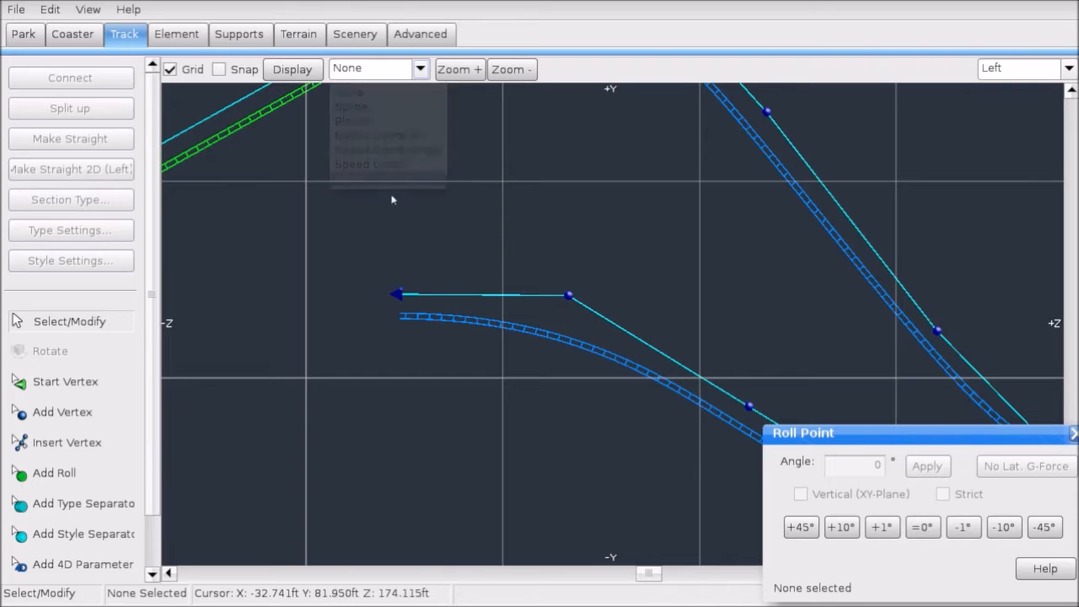
Step: Move the track's end vertex slightly to the right
{"action": "left_click", "coordinate": [398, 294]}
{"action": "left_click", "coordinate": [110, 411]}
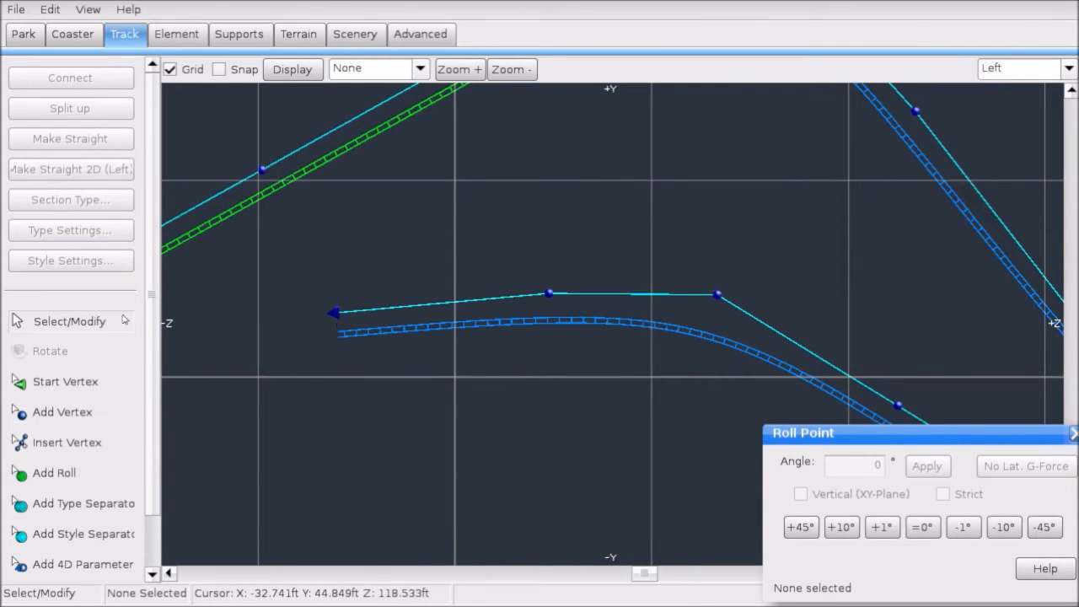
{"action": "left_click_drag", "start_coordinate": [328, 314], "coordinate": [351, 313]}
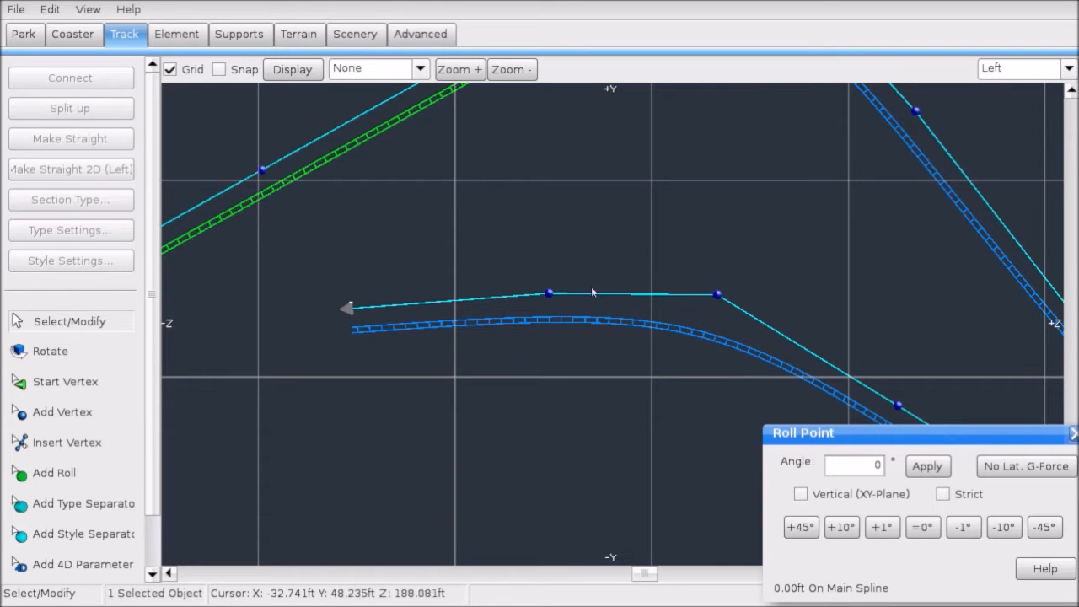
Step: Switch to the Top view and pan to show the whole track
{"action": "left_click", "coordinate": [1005, 78]}
{"action": "left_click", "coordinate": [1004, 97]}
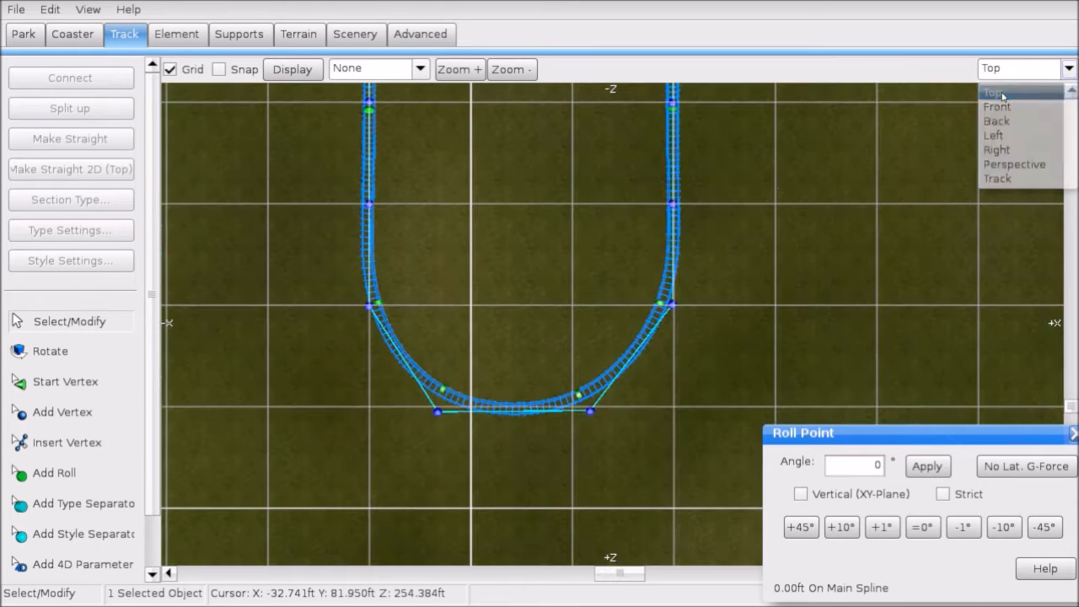
{"action": "scroll", "coordinate": [674, 253], "scroll_direction": "down", "scroll_amount": 8}
{"action": "right_click_drag", "start_coordinate": [592, 155], "coordinate": [580, 295]}
{"action": "scroll", "coordinate": [580, 295], "scroll_direction": "up", "scroll_amount": 6}
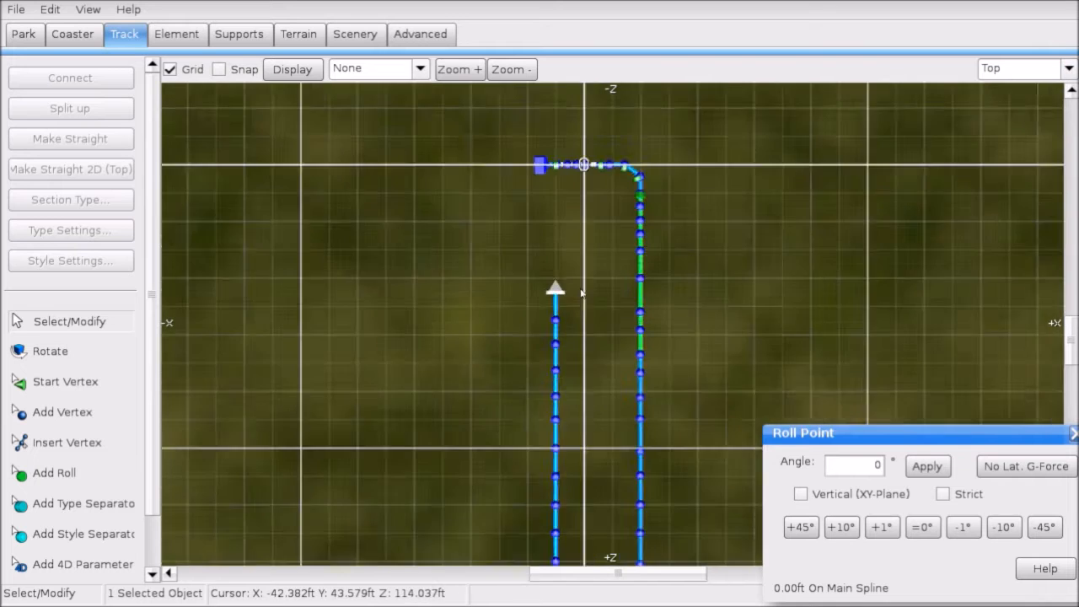
Step: Clear the selection and select the end vertex of the unfinished track
{"action": "left_click", "coordinate": [1009, 74]}
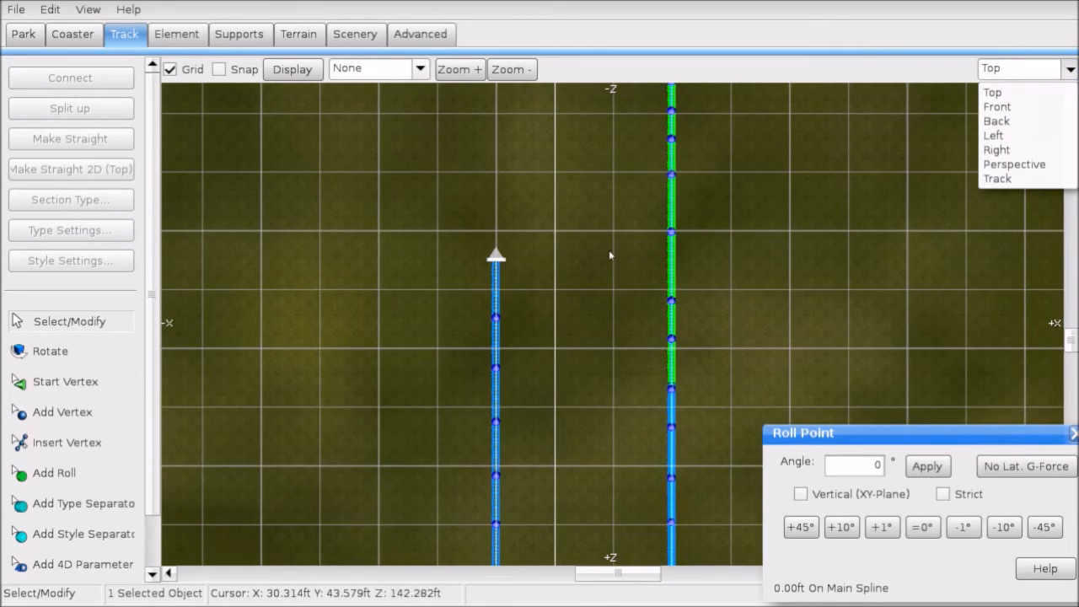
{"action": "right_click", "coordinate": [607, 250]}
{"action": "left_click", "coordinate": [557, 227]}
{"action": "right_click_drag", "start_coordinate": [536, 197], "coordinate": [547, 301]}
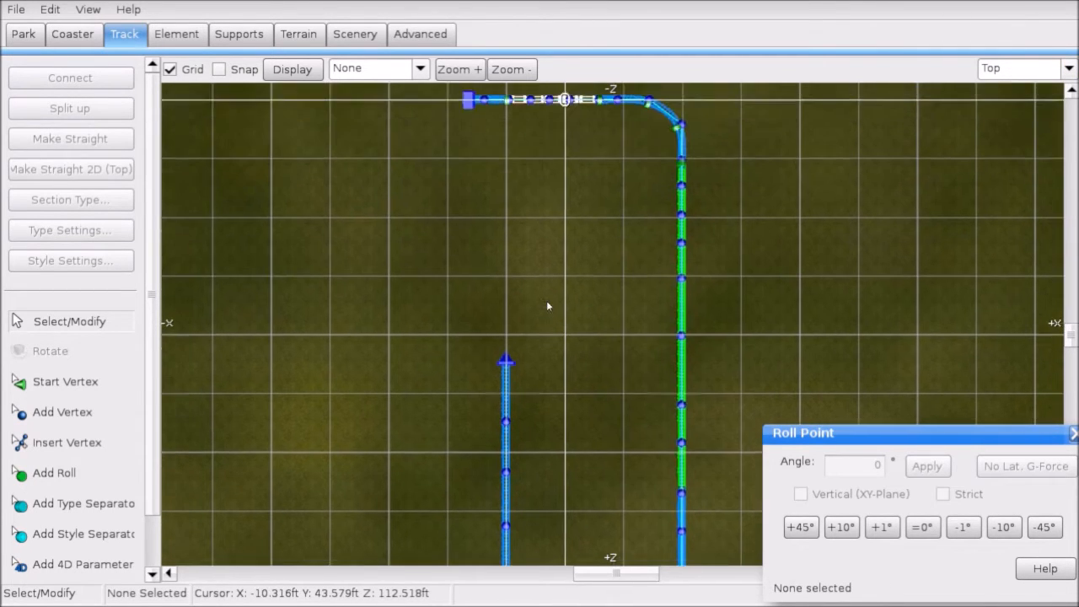
{"action": "scroll", "coordinate": [547, 300], "scroll_direction": "up", "scroll_amount": 3}
{"action": "left_click", "coordinate": [432, 395]}
Step: Append eight vertices to the track end, curving it around into a wide loop
{"action": "left_click", "coordinate": [84, 412]}
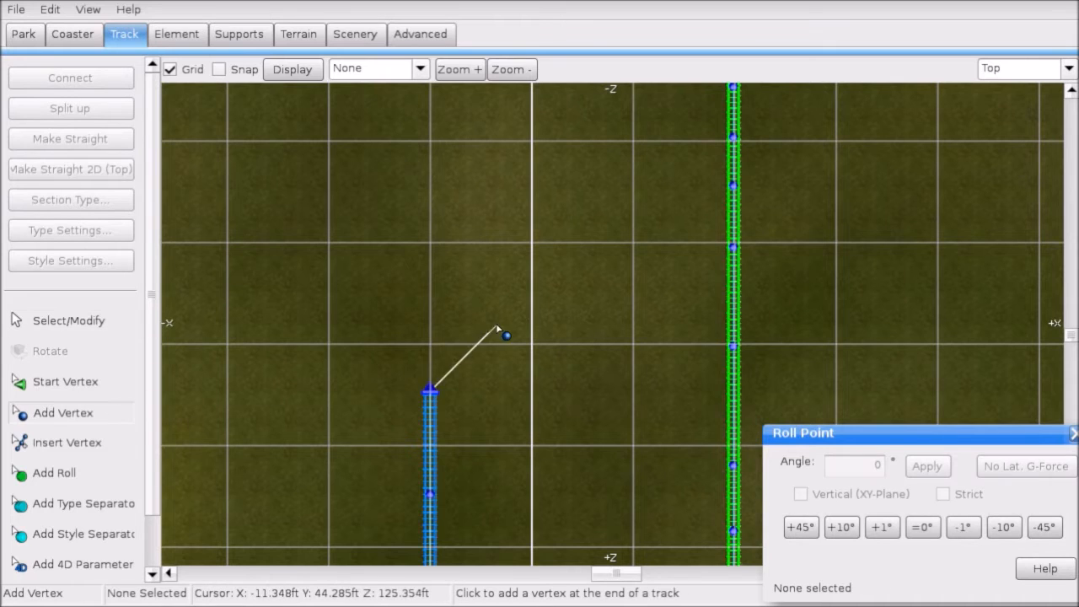
{"action": "scroll", "coordinate": [480, 322], "scroll_direction": "up", "scroll_amount": 3}
{"action": "left_click", "coordinate": [447, 296]}
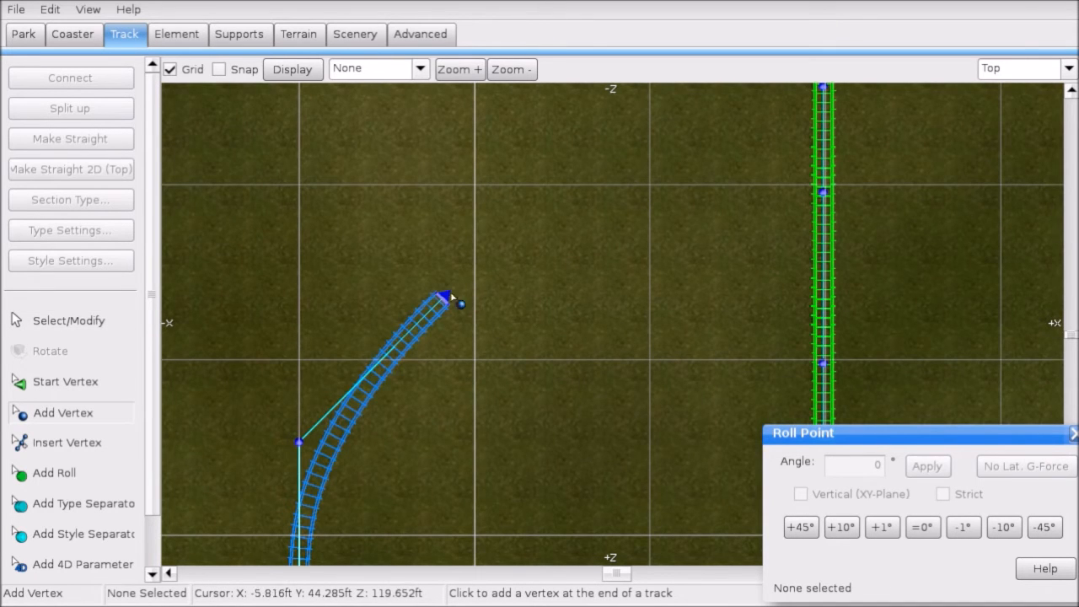
{"action": "left_click", "coordinate": [627, 297]}
{"action": "right_click_drag", "start_coordinate": [666, 297], "coordinate": [613, 116]}
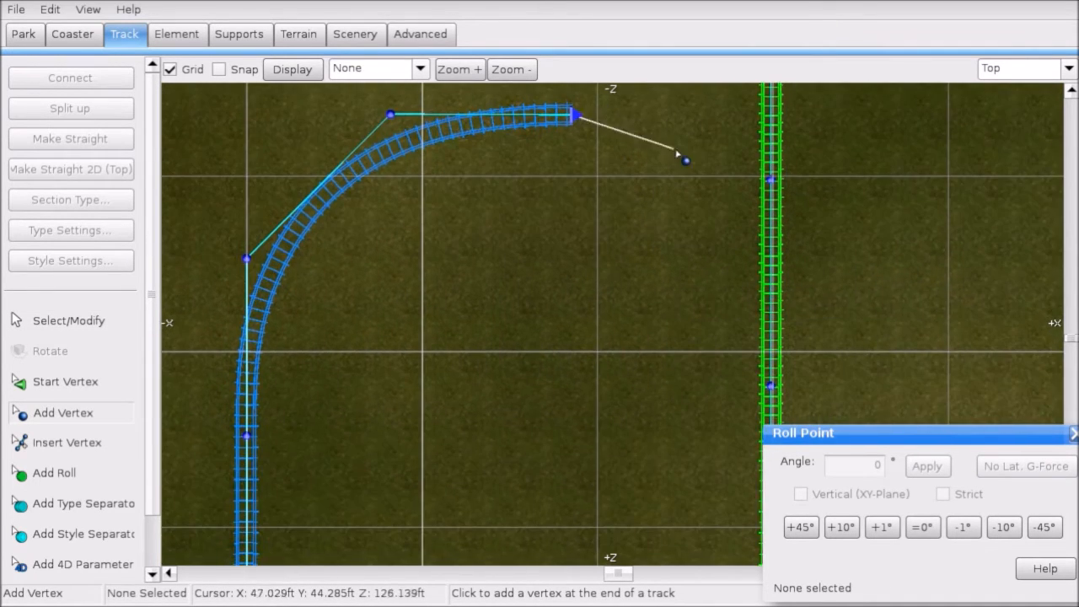
{"action": "left_click", "coordinate": [723, 185]}
{"action": "right_click_drag", "start_coordinate": [725, 186], "coordinate": [707, 105]}
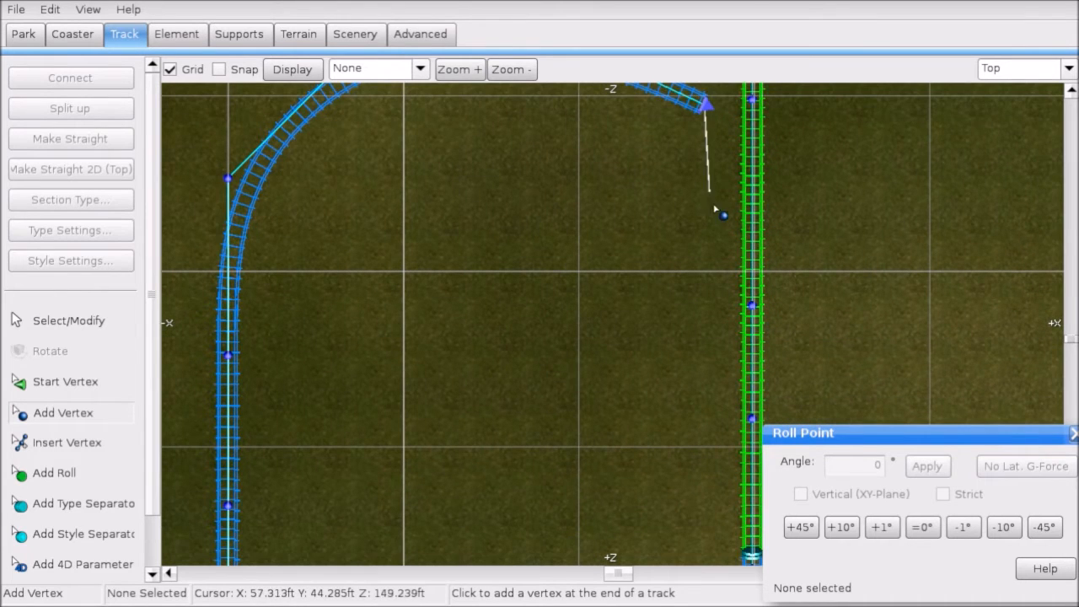
{"action": "left_click", "coordinate": [705, 264]}
{"action": "right_click_drag", "start_coordinate": [707, 265], "coordinate": [554, 411]}
{"action": "left_click", "coordinate": [596, 386]}
{"action": "left_click", "coordinate": [504, 369]}
{"action": "right_click_drag", "start_coordinate": [504, 369], "coordinate": [614, 364]}
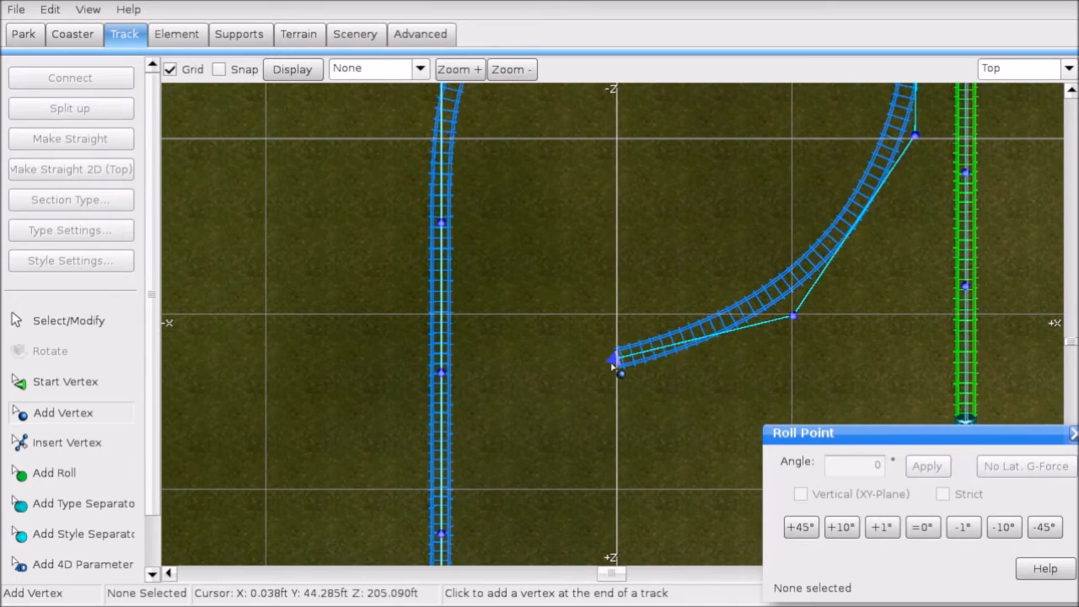
{"action": "left_click", "coordinate": [443, 362]}
{"action": "right_click_drag", "start_coordinate": [444, 364], "coordinate": [638, 273]}
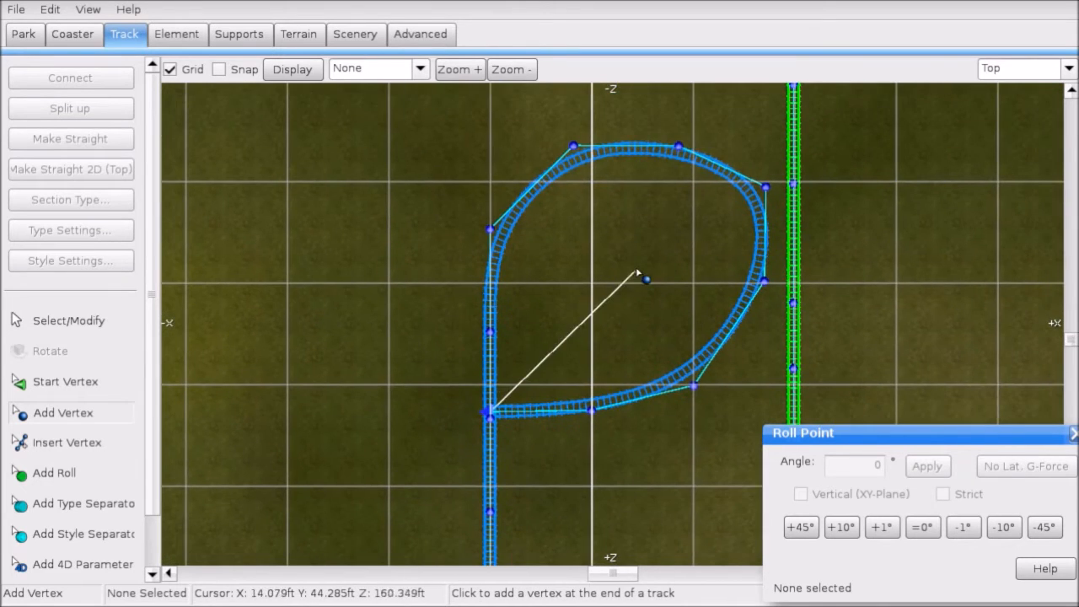
Step: Drag the upper, right and bottom loop vertices to round out the loop's shape
{"action": "left_click", "coordinate": [103, 318]}
{"action": "right_click_drag", "start_coordinate": [558, 209], "coordinate": [515, 244]}
{"action": "scroll", "coordinate": [514, 242], "scroll_direction": "up", "scroll_amount": 2}
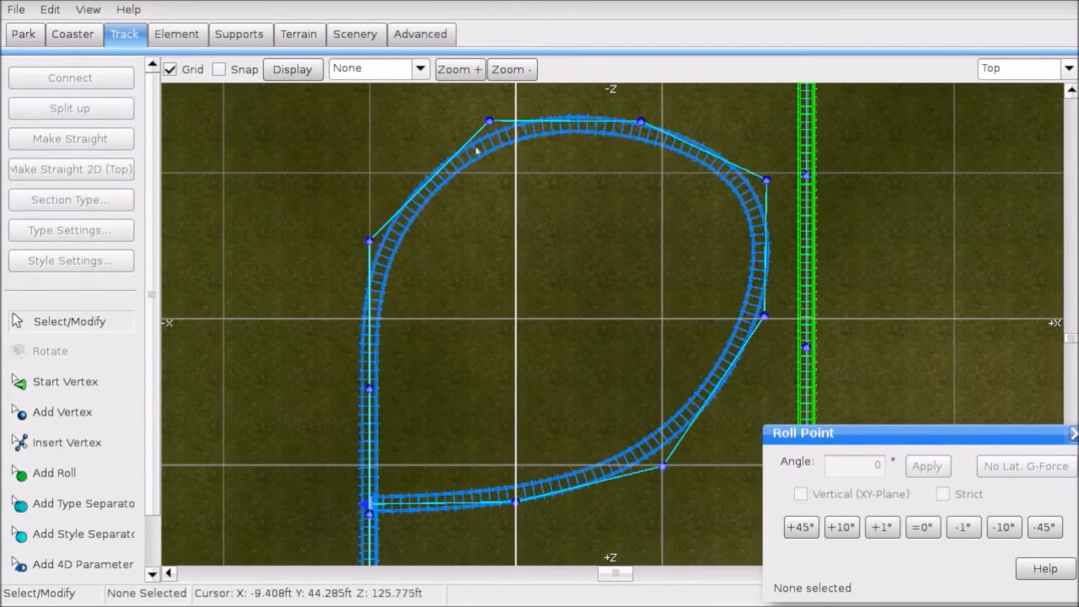
{"action": "left_click_drag", "start_coordinate": [489, 123], "coordinate": [464, 122]}
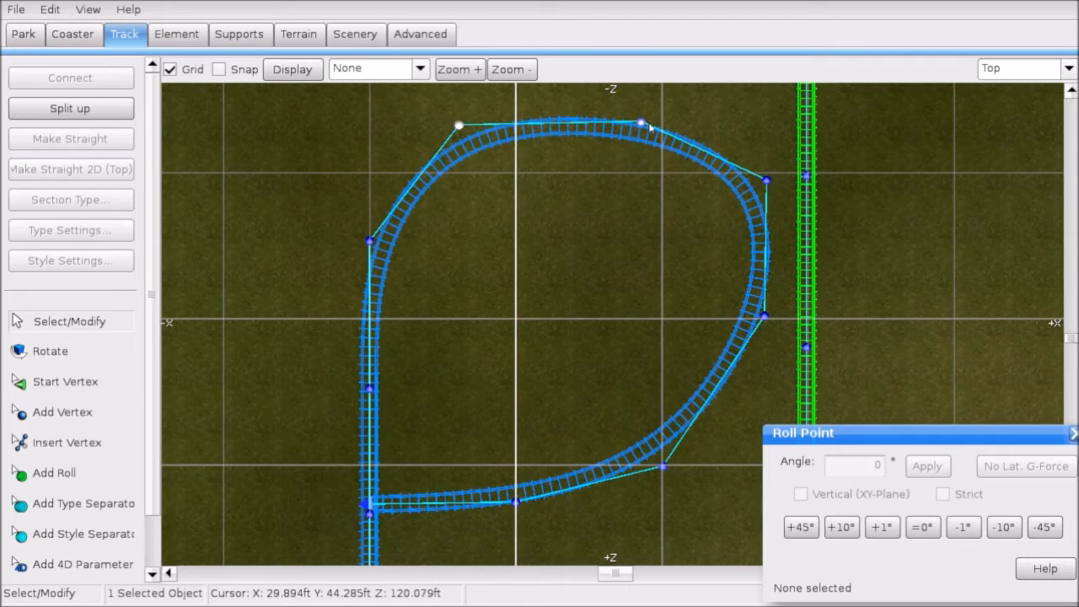
{"action": "left_click_drag", "start_coordinate": [644, 124], "coordinate": [621, 122]}
{"action": "left_click_drag", "start_coordinate": [766, 184], "coordinate": [723, 198]}
{"action": "right_click_drag", "start_coordinate": [746, 309], "coordinate": [725, 276]}
{"action": "left_click_drag", "start_coordinate": [745, 285], "coordinate": [720, 320]}
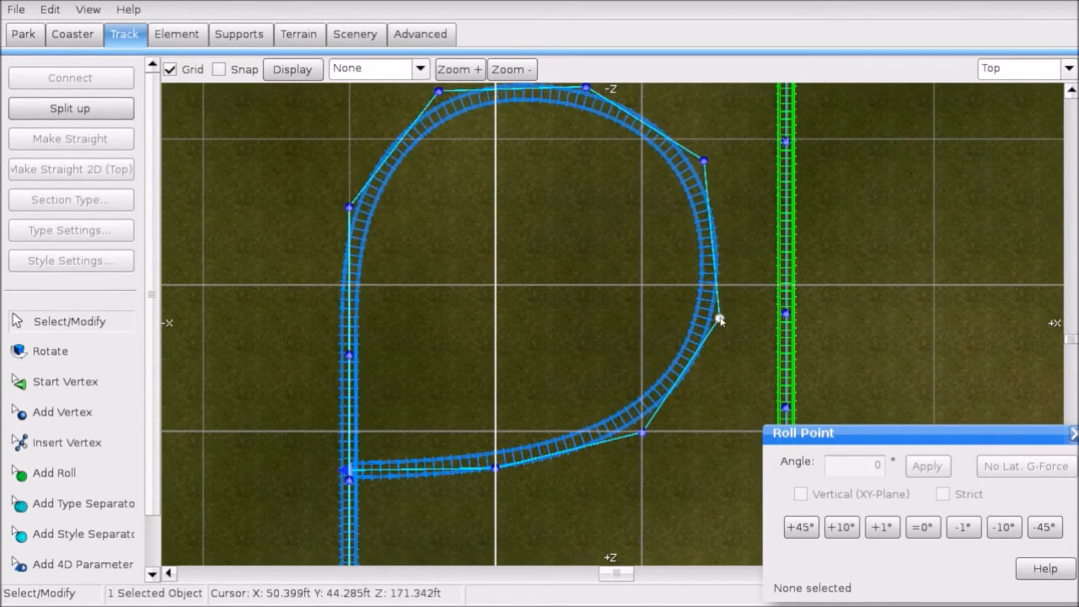
{"action": "right_click_drag", "start_coordinate": [719, 325], "coordinate": [727, 258]}
{"action": "left_click", "coordinate": [651, 373]}
{"action": "left_click_drag", "start_coordinate": [652, 366], "coordinate": [599, 385]}
Step: Reposition the track's end point and lower curve vertices to smooth the loop's return
{"action": "right_click_drag", "start_coordinate": [414, 440], "coordinate": [493, 388]}
{"action": "left_click_drag", "start_coordinate": [555, 363], "coordinate": [519, 379]}
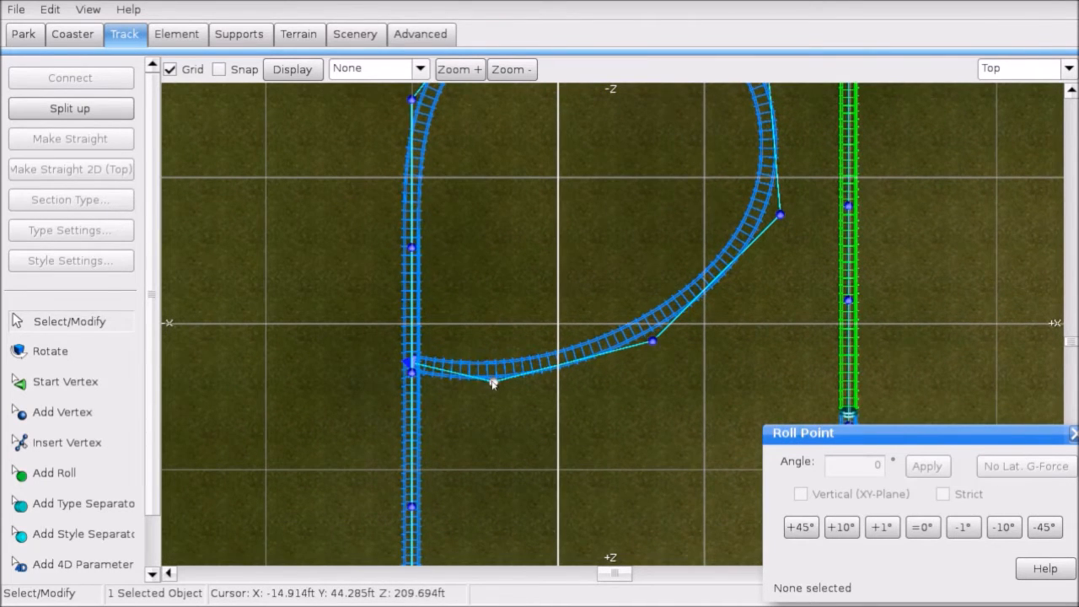
{"action": "left_click_drag", "start_coordinate": [410, 364], "coordinate": [379, 377]}
{"action": "right_click_drag", "start_coordinate": [215, 396], "coordinate": [466, 382]}
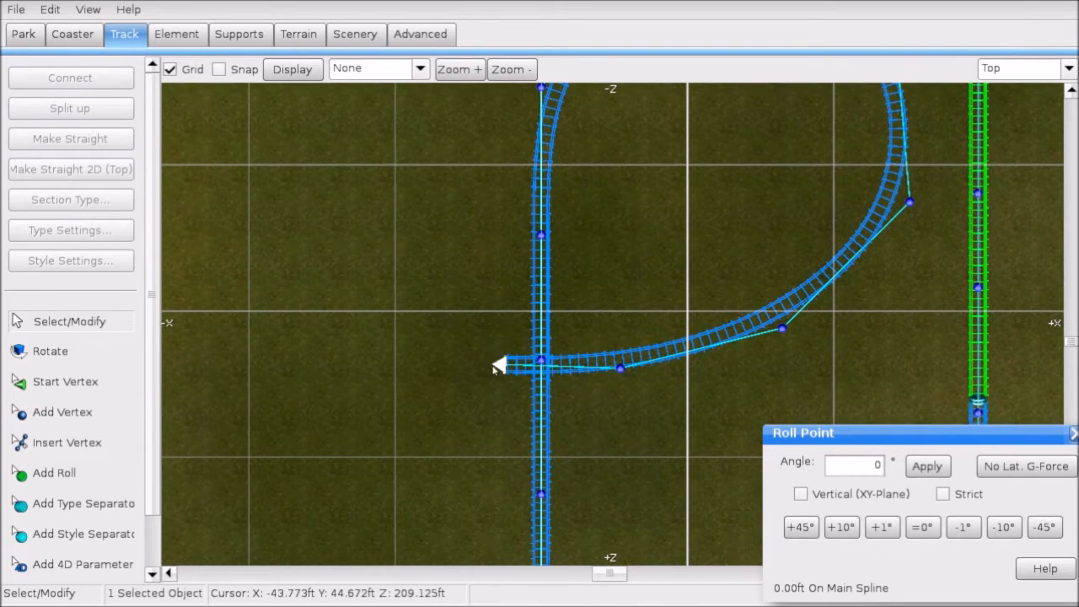
{"action": "left_click_drag", "start_coordinate": [496, 368], "coordinate": [396, 314]}
{"action": "left_click_drag", "start_coordinate": [620, 371], "coordinate": [583, 378]}
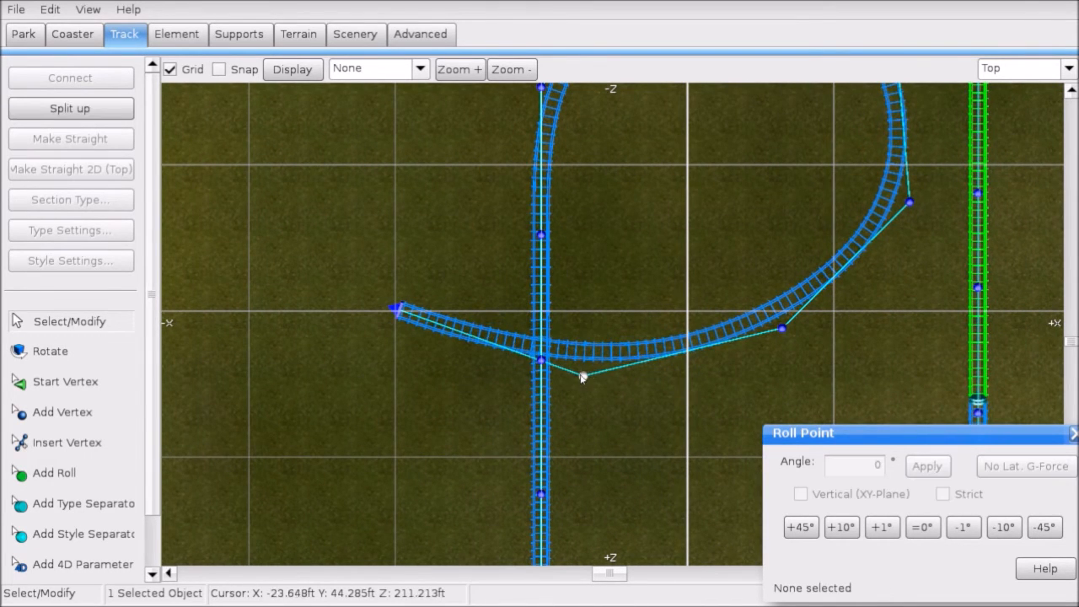
{"action": "left_click_drag", "start_coordinate": [783, 328], "coordinate": [786, 346]}
{"action": "scroll", "coordinate": [780, 339], "scroll_direction": "down", "scroll_amount": 2}
{"action": "right_click_drag", "start_coordinate": [650, 289], "coordinate": [612, 319]}
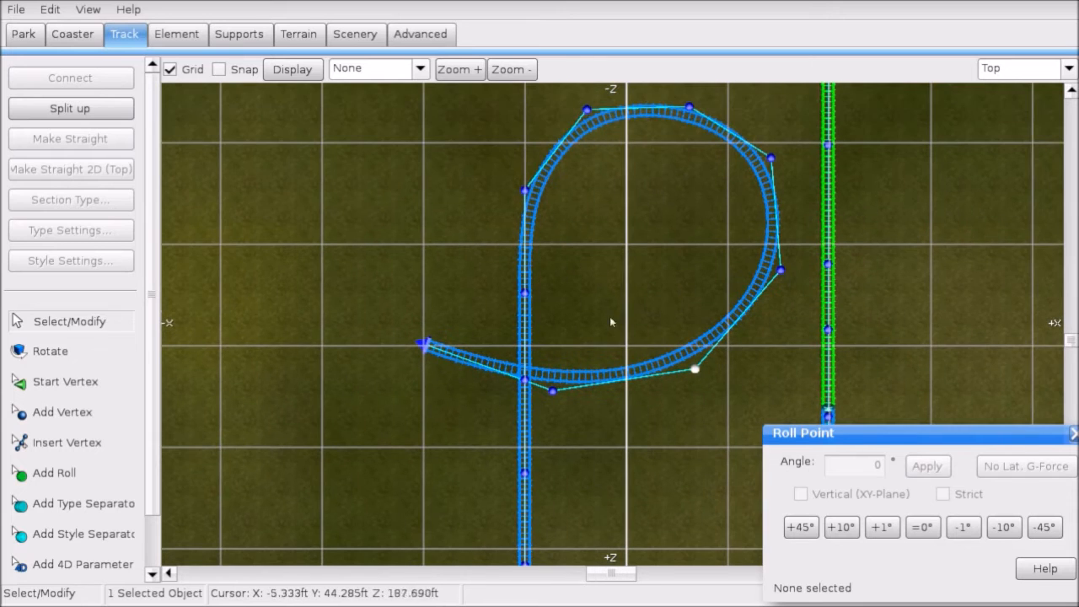
Step: Select the end control vertices of the looping track
{"action": "left_click", "coordinate": [438, 352]}
{"action": "left_click", "coordinate": [552, 390]}
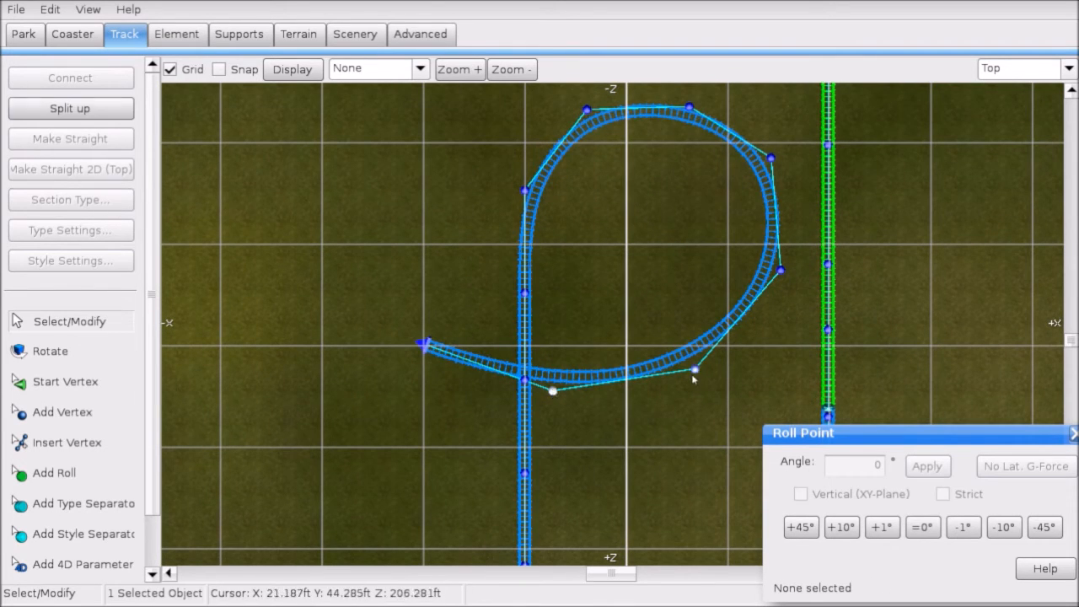
{"action": "left_click", "coordinate": [426, 346], "text": "ctrl"}
{"action": "left_click", "coordinate": [1031, 68]}
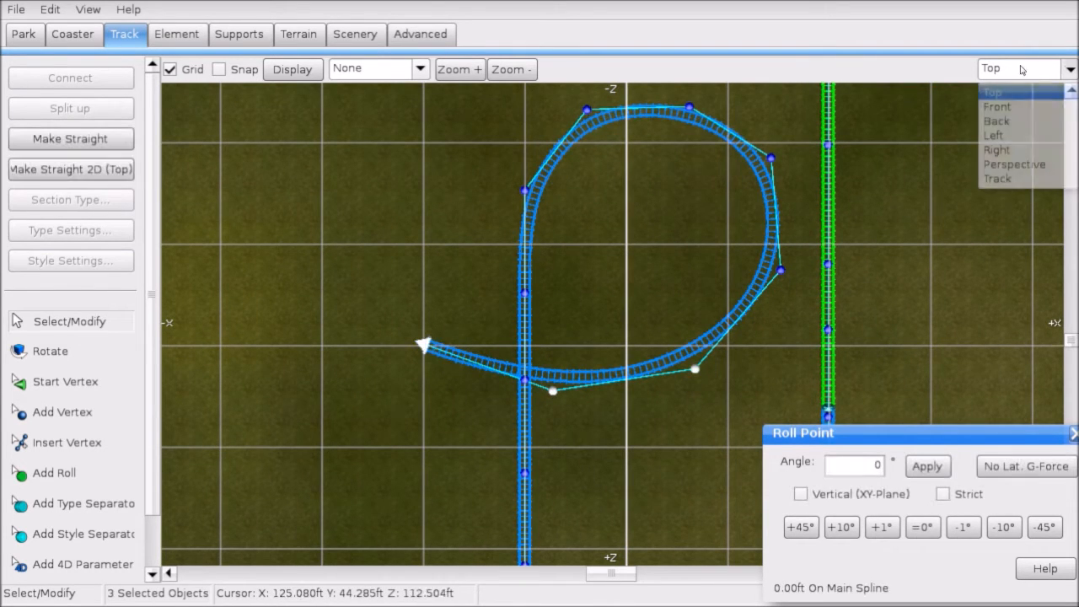
Step: In Left view, drag the track end down, then box-select four end vertices and lower them
{"action": "left_click", "coordinate": [1008, 138]}
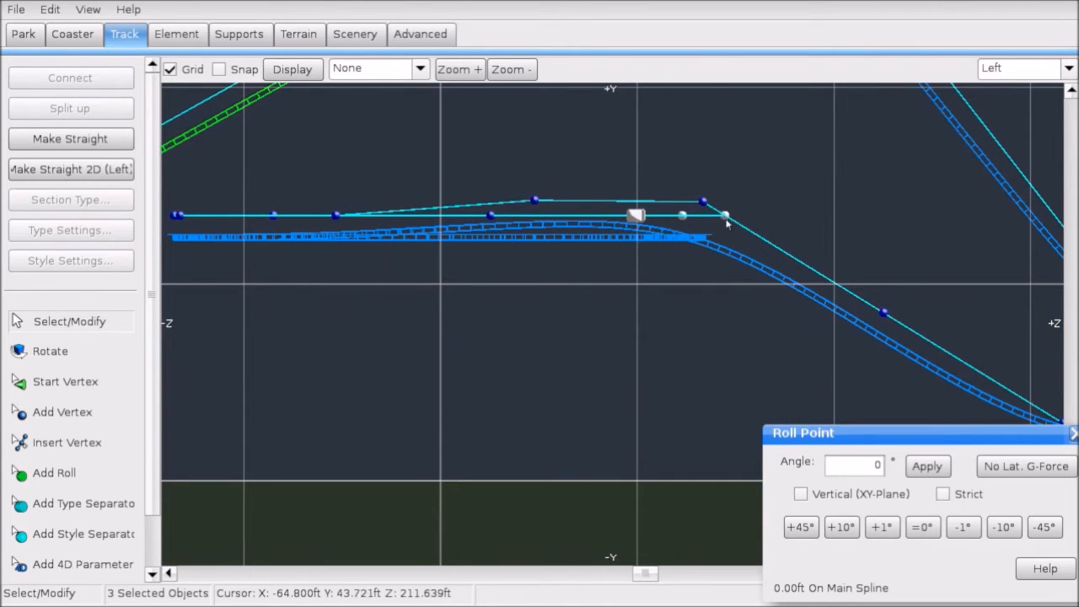
{"action": "left_click_drag", "start_coordinate": [727, 221], "coordinate": [727, 422]}
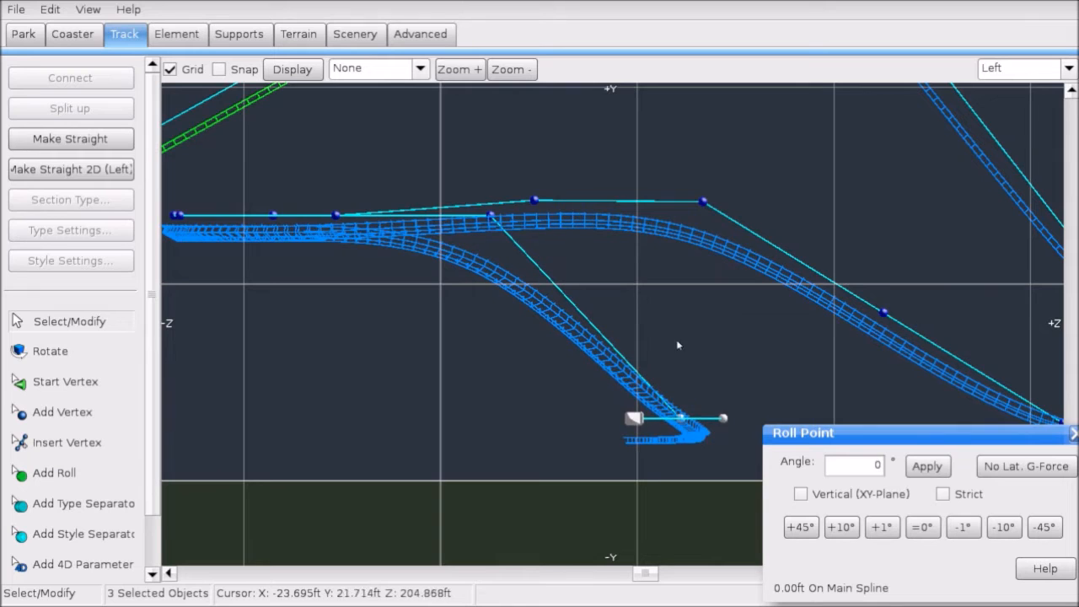
{"action": "left_click", "coordinate": [677, 342]}
{"action": "right_click_drag", "start_coordinate": [509, 285], "coordinate": [632, 320]}
{"action": "left_click_drag", "start_coordinate": [455, 253], "coordinate": [462, 269]}
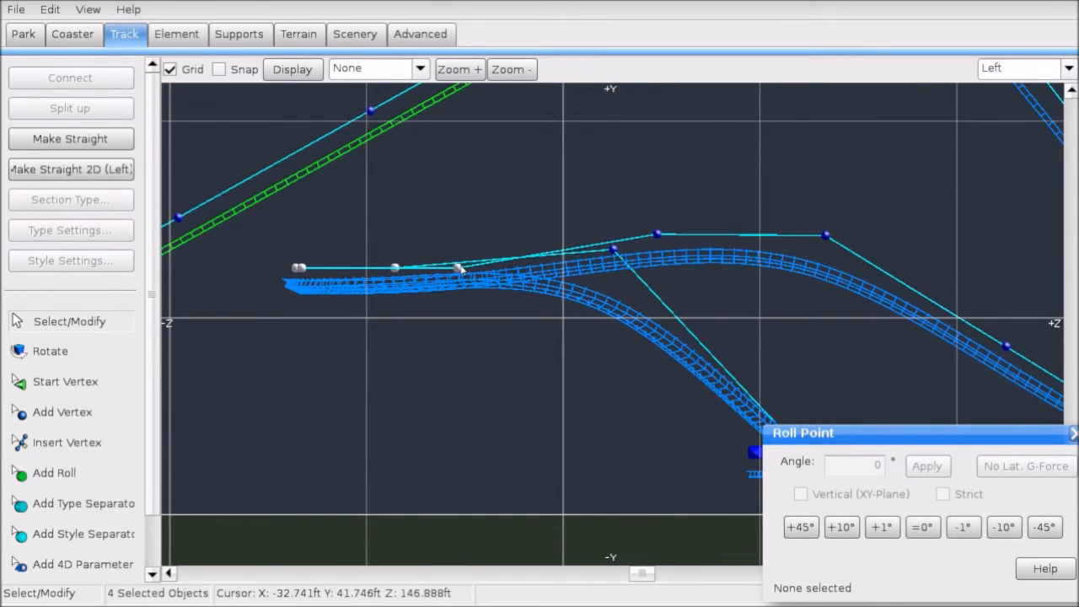
{"action": "left_click", "coordinate": [614, 252], "text": "shift"}
{"action": "left_click", "coordinate": [437, 289], "text": "shift"}
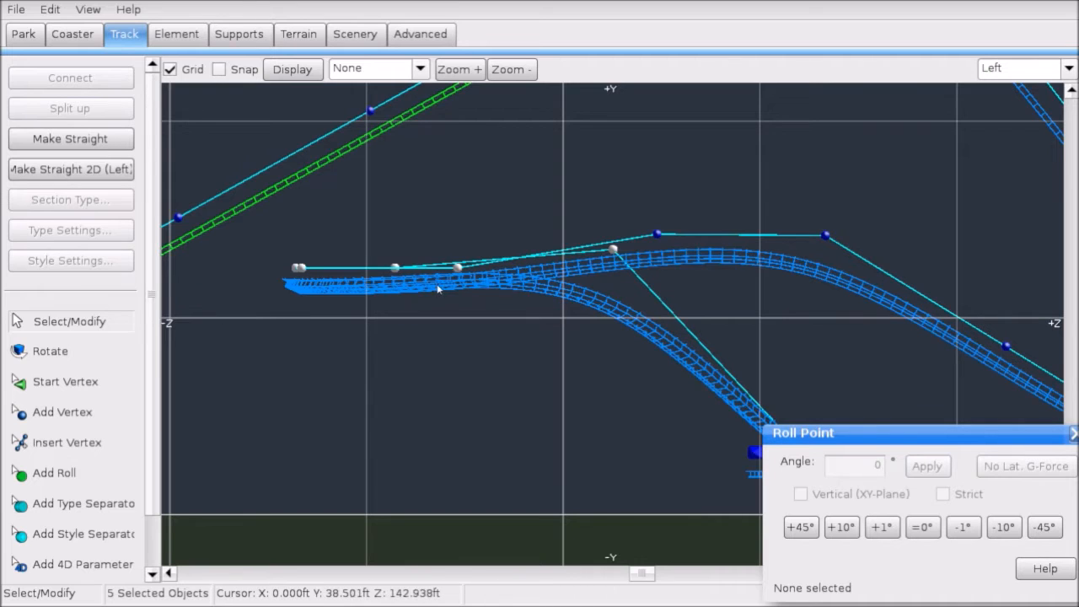
{"action": "left_click_drag", "start_coordinate": [458, 268], "coordinate": [457, 259]}
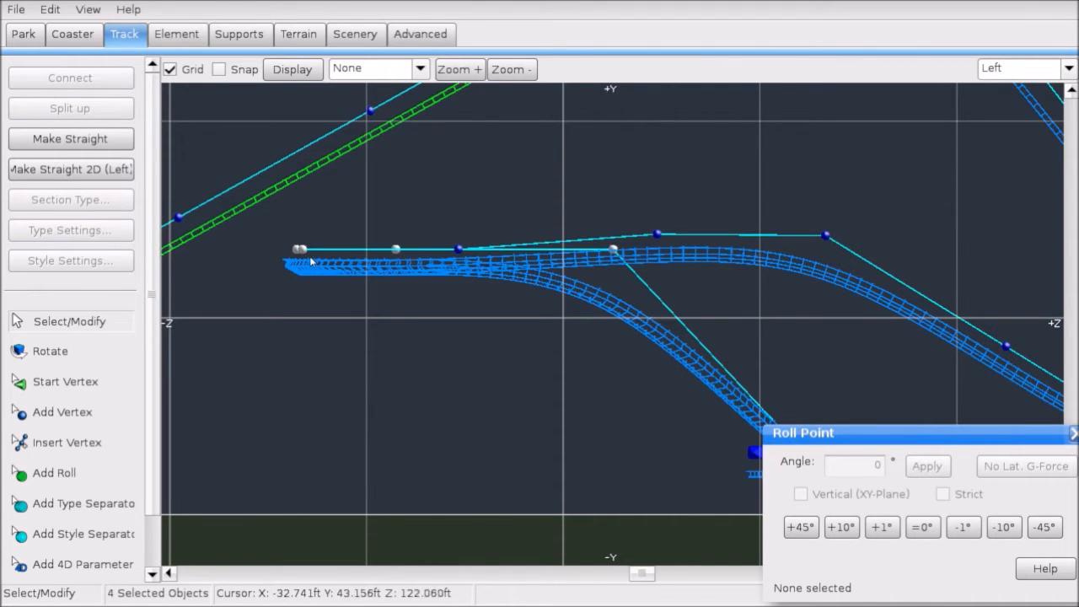
{"action": "left_click_drag", "start_coordinate": [301, 253], "coordinate": [300, 276]}
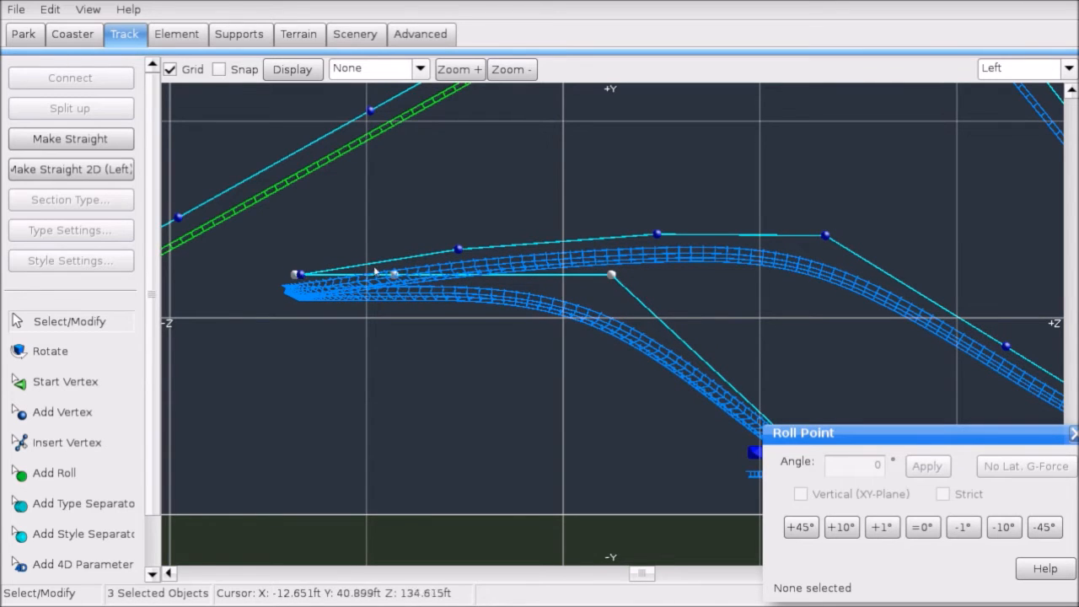
{"action": "left_click_drag", "start_coordinate": [293, 278], "coordinate": [290, 301]}
Step: Lower individual curve vertices further and raise the end vertices slightly into a hook
{"action": "left_click", "coordinate": [444, 288]}
{"action": "left_click", "coordinate": [394, 298]}
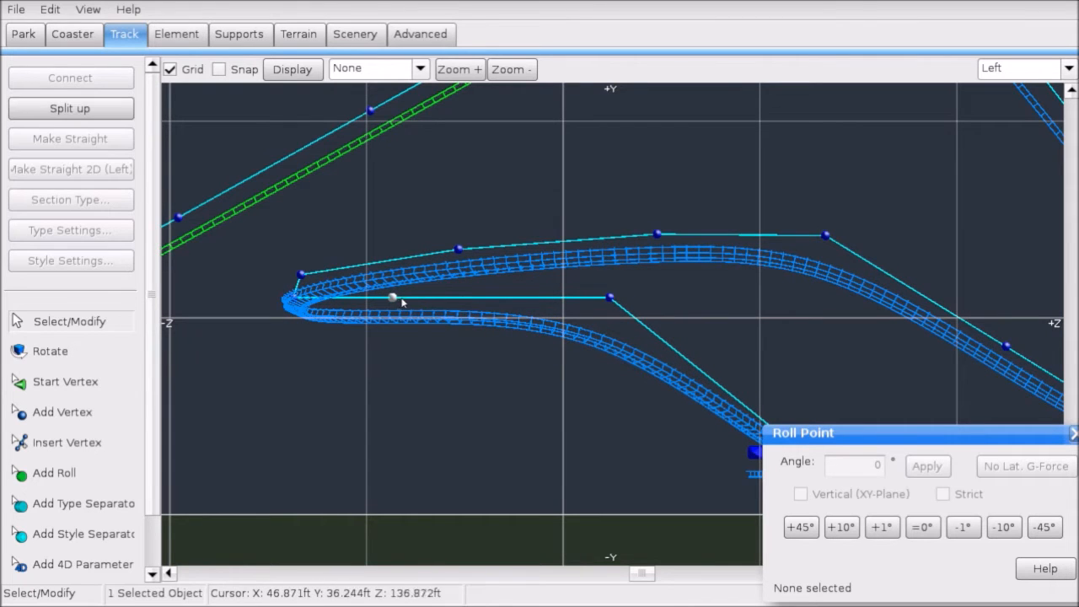
{"action": "right_click_drag", "start_coordinate": [603, 363], "coordinate": [554, 302]}
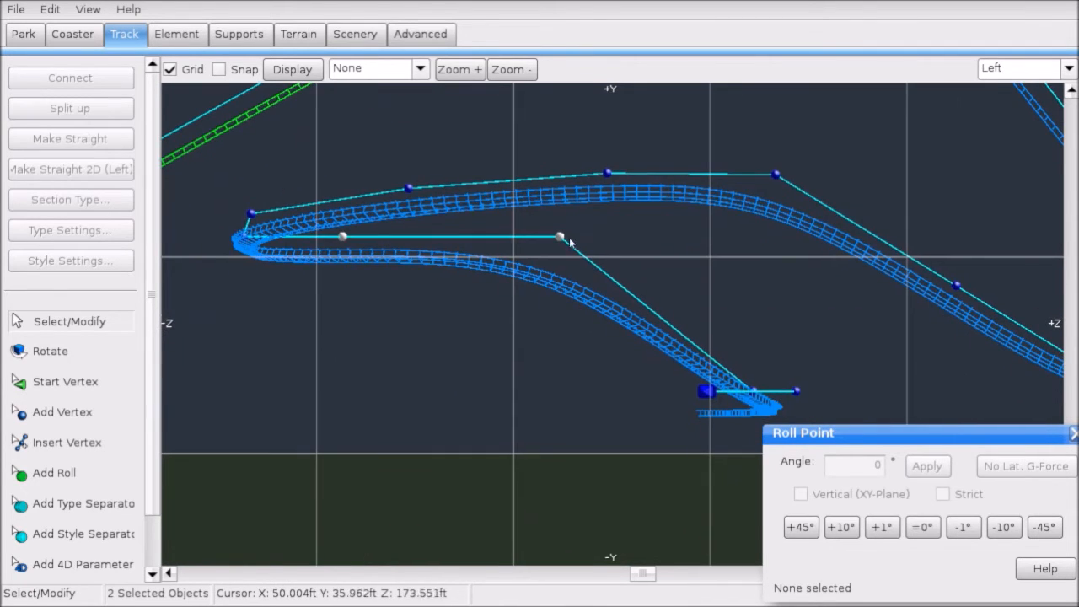
{"action": "left_click_drag", "start_coordinate": [564, 241], "coordinate": [563, 277]}
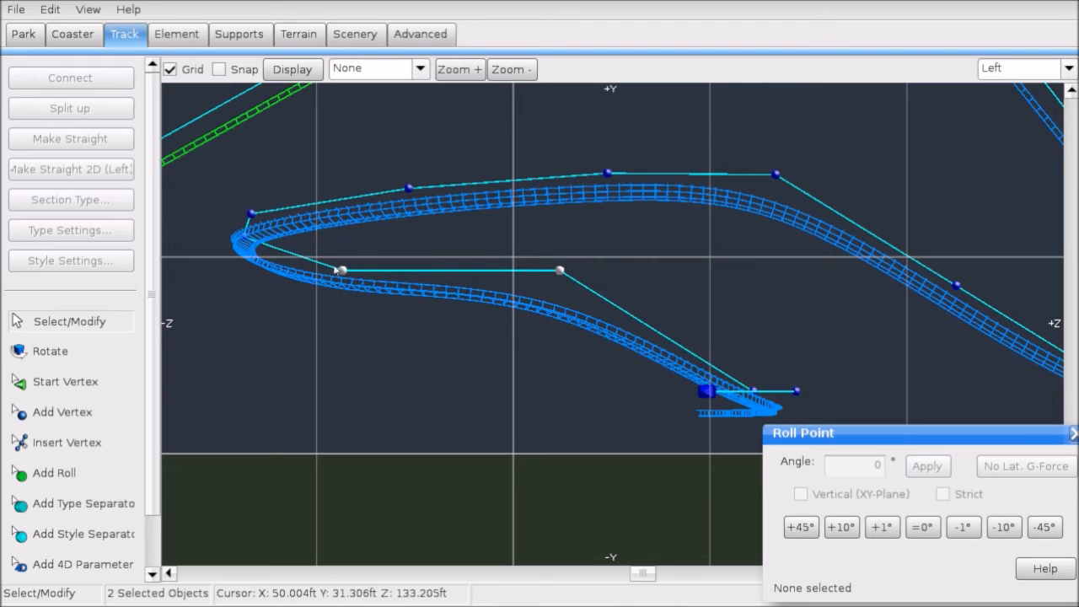
{"action": "right_click_drag", "start_coordinate": [454, 326], "coordinate": [396, 290]}
{"action": "left_click_drag", "start_coordinate": [503, 236], "coordinate": [500, 279]}
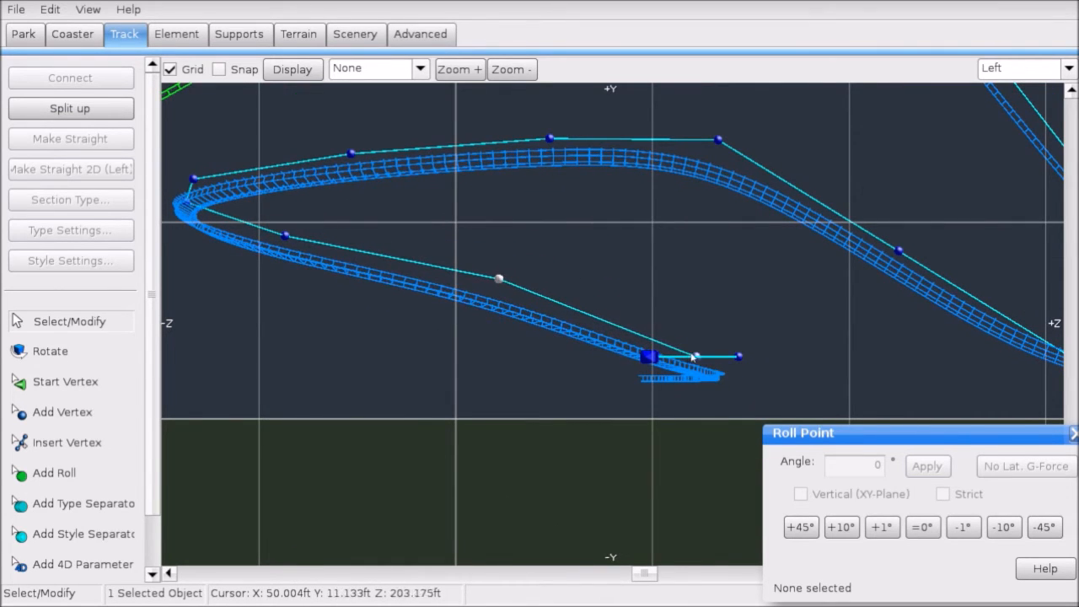
{"action": "mouse_move", "coordinate": [738, 359]}
{"action": "left_mouse_down"}
{"action": "mouse_move", "coordinate": [739, 308]}
{"action": "mouse_move", "coordinate": [738, 343]}
{"action": "left_mouse_up"}
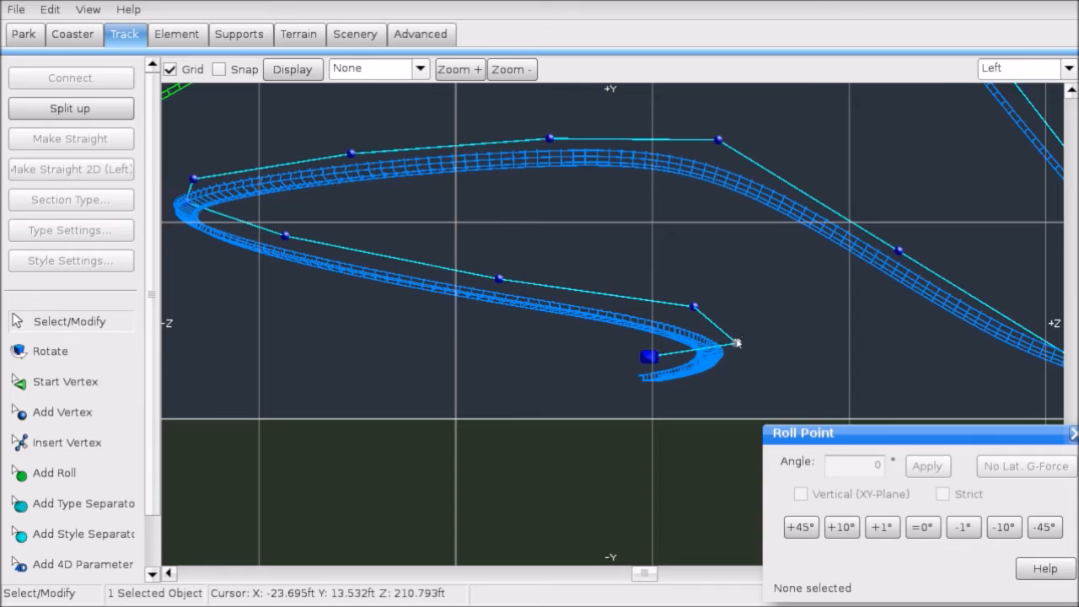
Step: In Perspective view, box-select the loop's vertices, excluding the track section itself
{"action": "left_click", "coordinate": [1002, 69]}
{"action": "left_click", "coordinate": [1036, 163]}
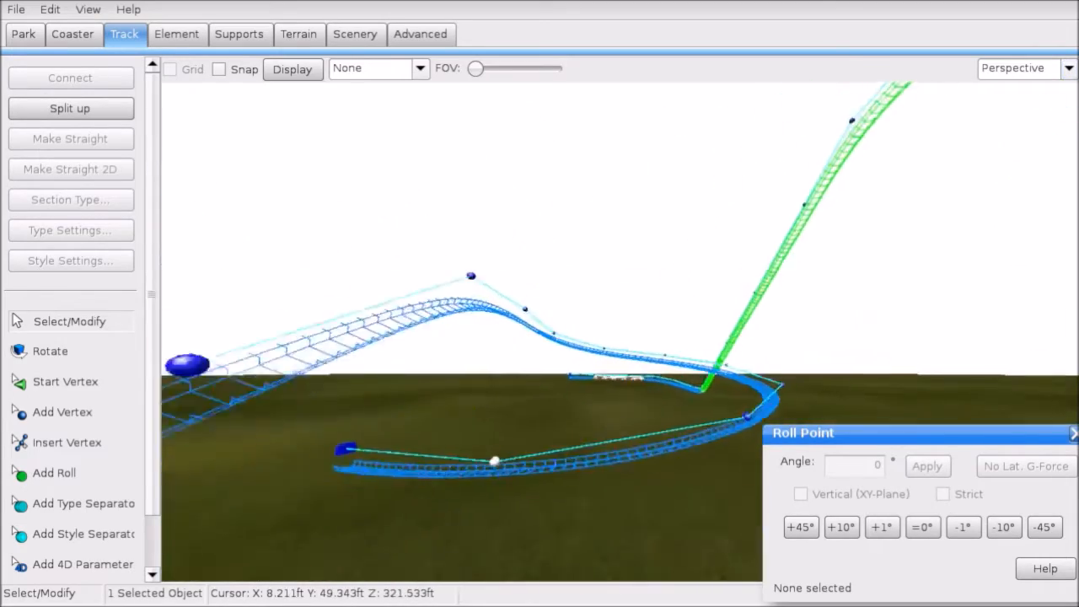
{"action": "right_click_drag", "start_coordinate": [540, 329], "coordinate": [507, 441]}
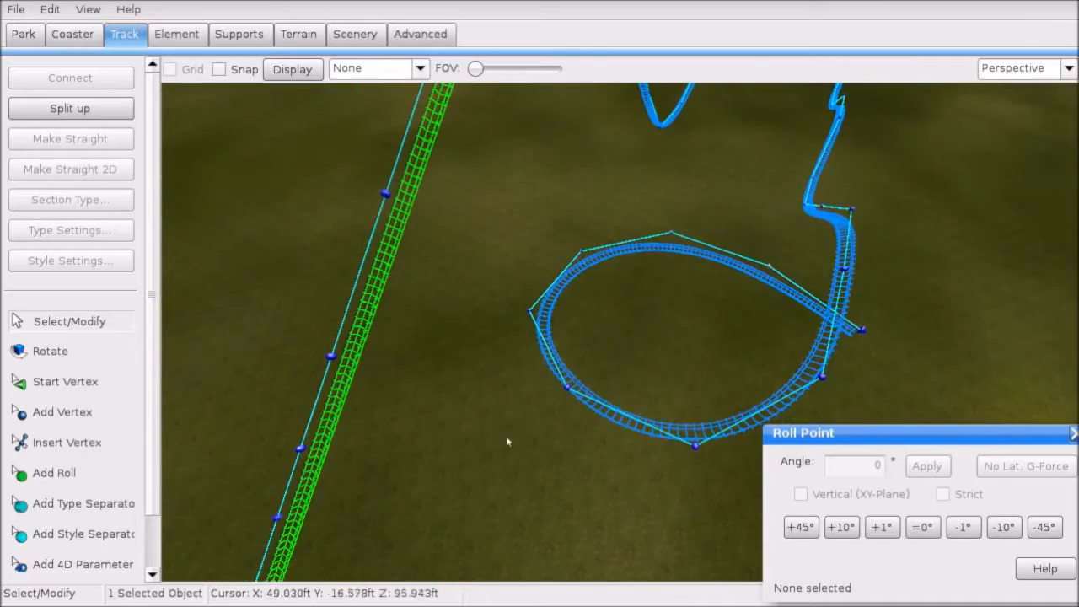
{"action": "left_click_drag", "start_coordinate": [485, 487], "coordinate": [735, 218]}
{"action": "left_click", "coordinate": [768, 269], "text": "shift"}
{"action": "right_click_drag", "start_coordinate": [767, 268], "coordinate": [768, 271]}
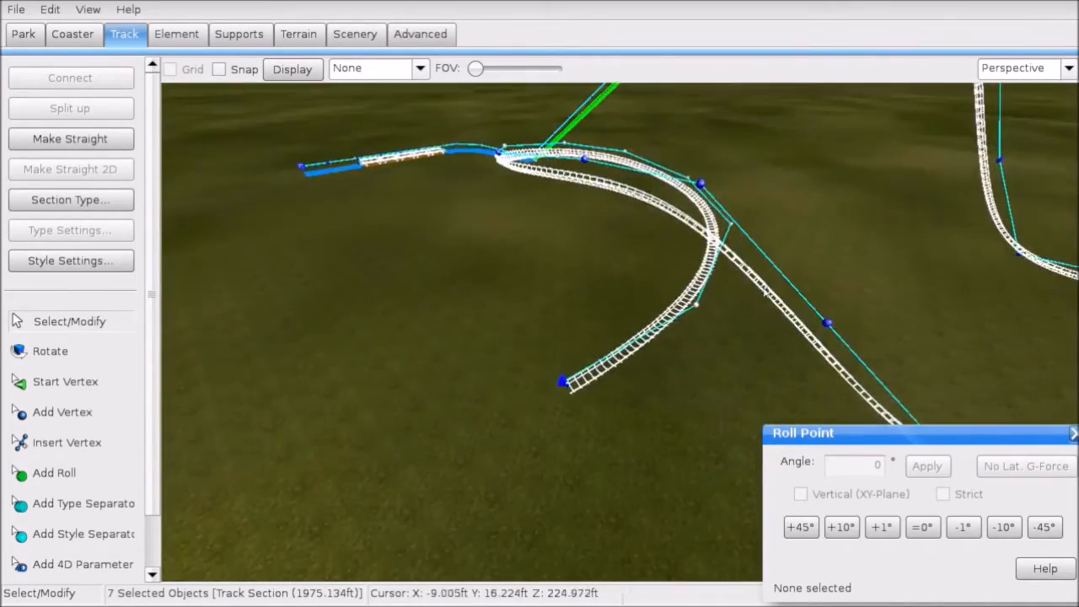
{"action": "left_click", "coordinate": [756, 291], "text": "shift"}
{"action": "left_click", "coordinate": [565, 383]}
{"action": "right_click_drag", "start_coordinate": [566, 384], "coordinate": [574, 376]}
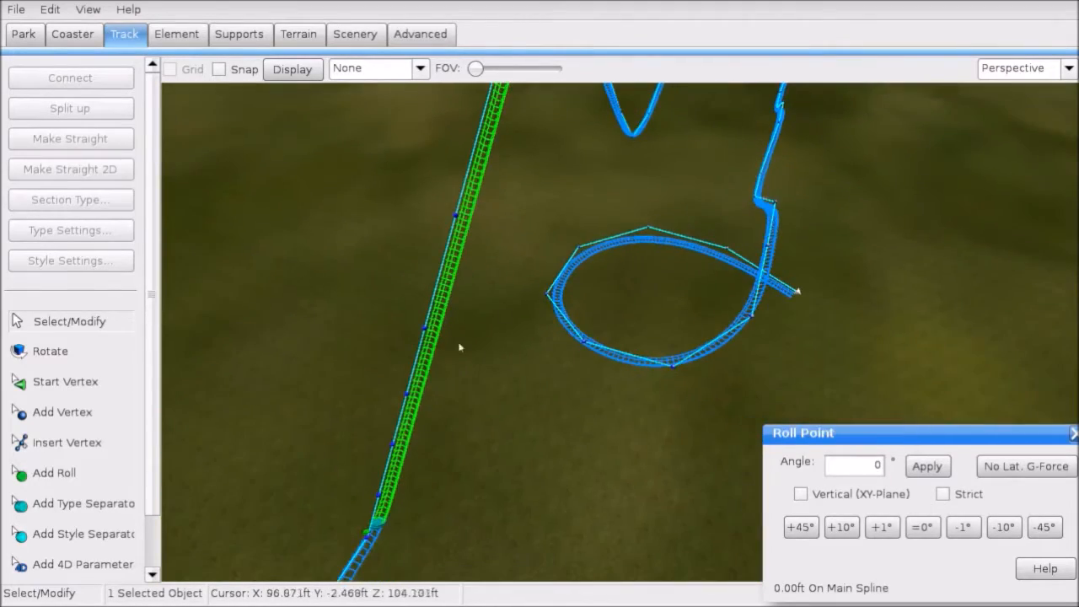
{"action": "left_click_drag", "start_coordinate": [537, 220], "coordinate": [717, 390]}
{"action": "right_click_drag", "start_coordinate": [717, 389], "coordinate": [718, 391]}
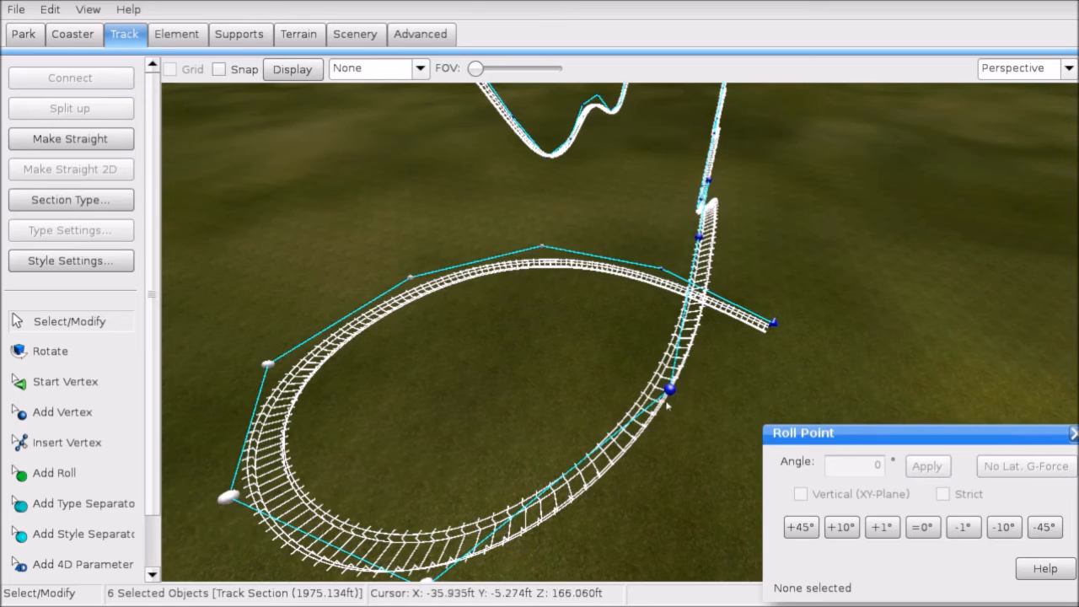
{"action": "right_click_drag", "start_coordinate": [718, 391], "coordinate": [718, 391]}
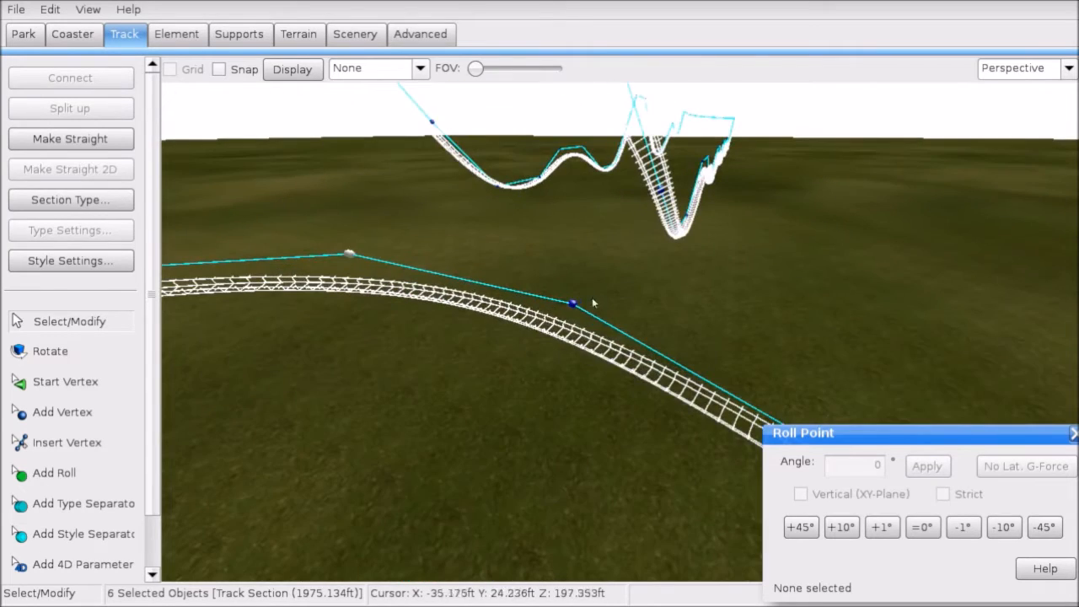
{"action": "left_click", "coordinate": [593, 350], "text": "ctrl"}
{"action": "right_click_drag", "start_coordinate": [236, 284], "coordinate": [236, 284]}
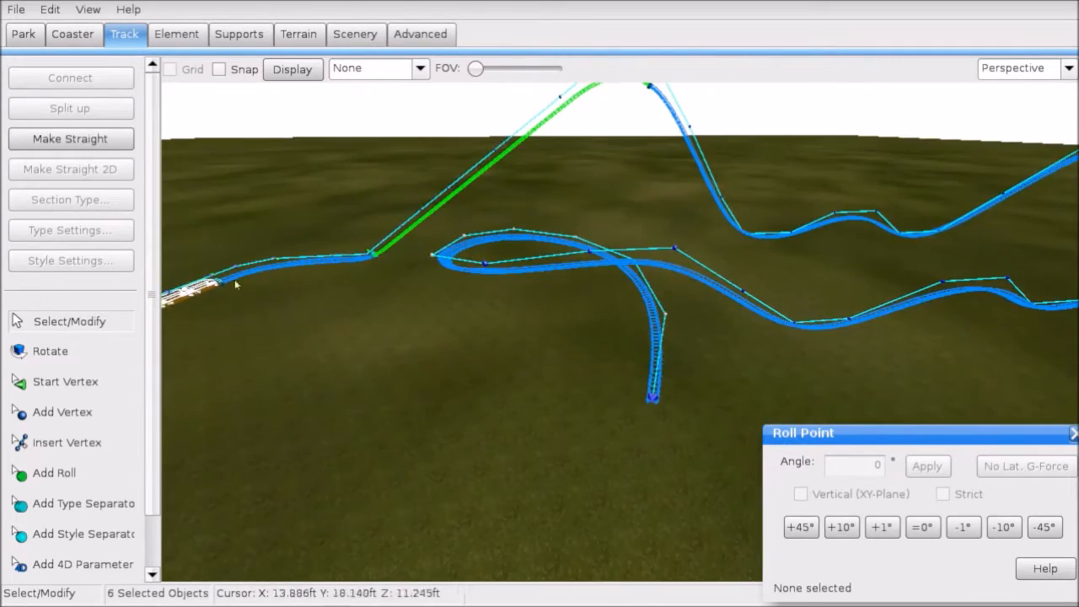
Step: Depump the selected loop vertices from the Element functions and return to Top view
{"action": "left_click", "coordinate": [176, 33]}
{"action": "left_click", "coordinate": [78, 260]}
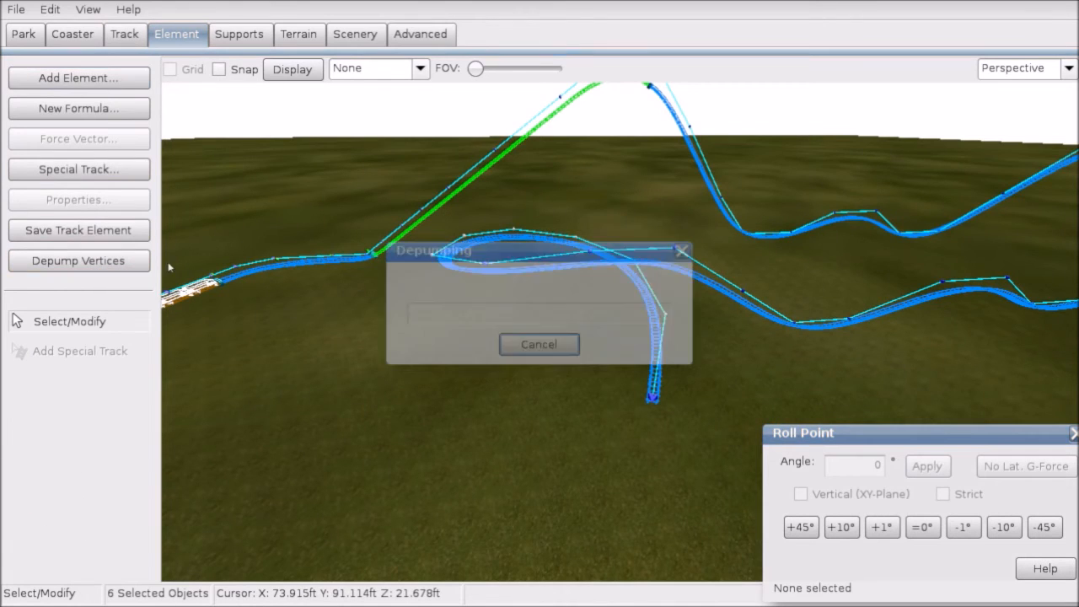
{"action": "left_click", "coordinate": [258, 270]}
{"action": "right_click_drag", "start_coordinate": [258, 271], "coordinate": [494, 338]}
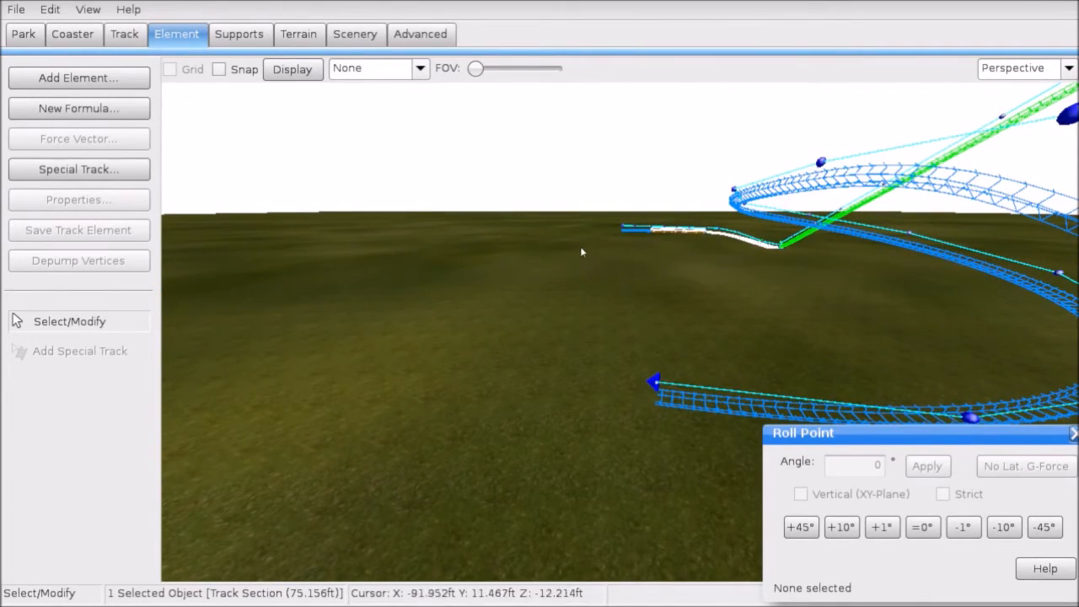
{"action": "right_click_drag", "start_coordinate": [580, 290], "coordinate": [634, 321]}
{"action": "left_click", "coordinate": [1017, 71]}
{"action": "left_click", "coordinate": [997, 92]}
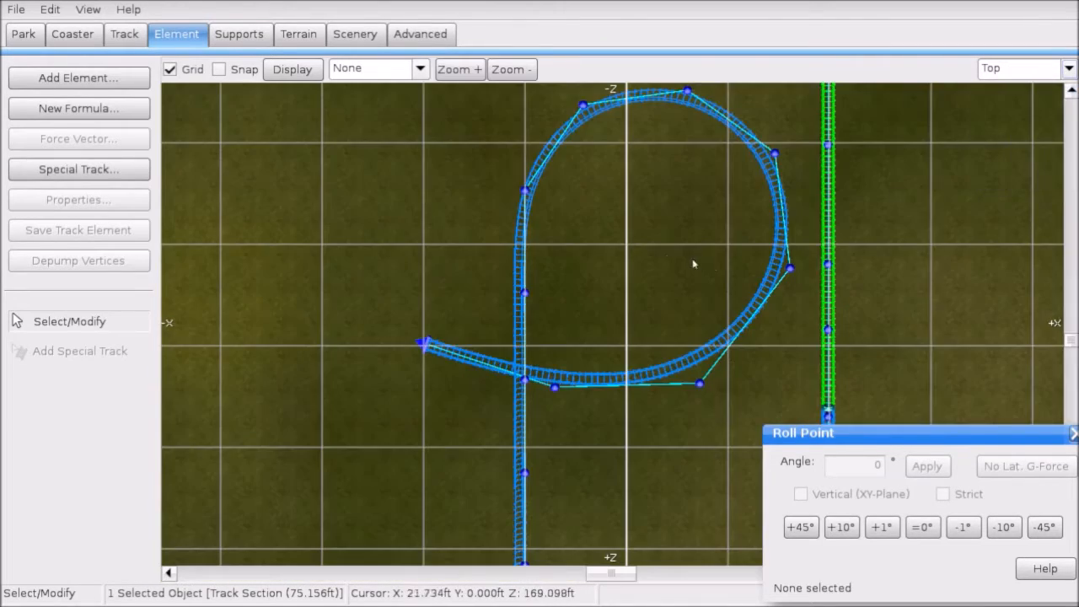
Step: Extend the track end with two new vertices heading upward in Top view
{"action": "right_click_drag", "start_coordinate": [595, 270], "coordinate": [796, 348]}
{"action": "scroll", "coordinate": [655, 427], "scroll_direction": "up", "scroll_amount": 1}
{"action": "left_click", "coordinate": [632, 466]}
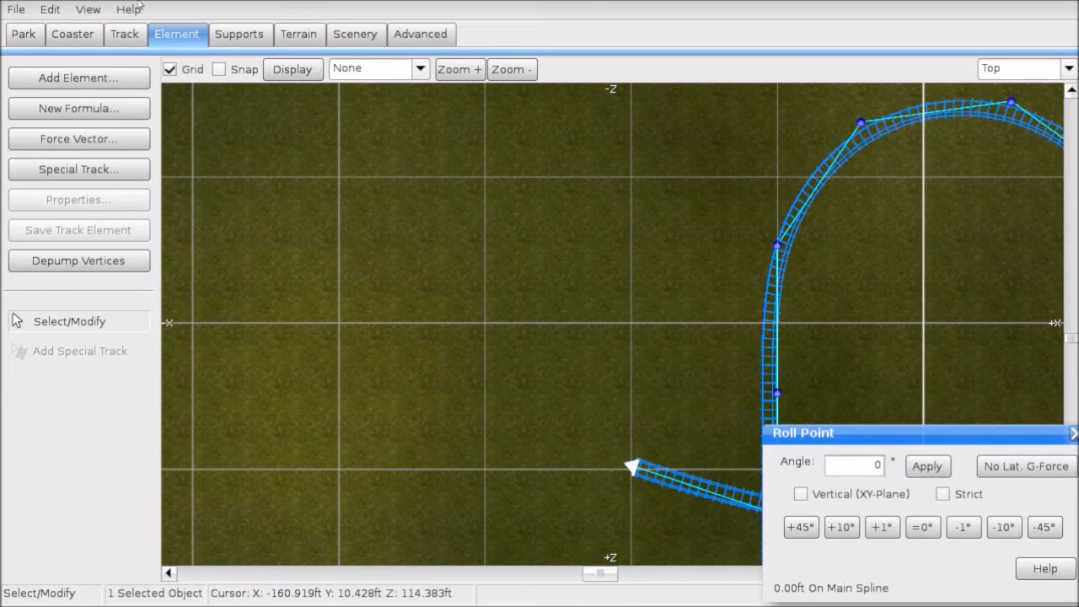
{"action": "left_click", "coordinate": [124, 33]}
{"action": "left_click", "coordinate": [63, 413]}
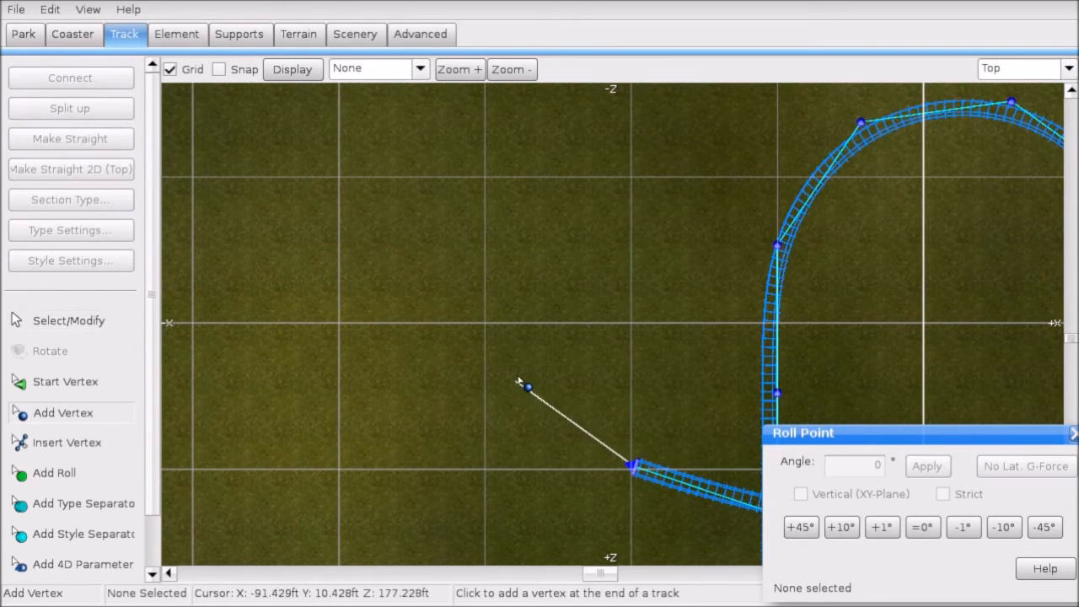
{"action": "left_click", "coordinate": [487, 329]}
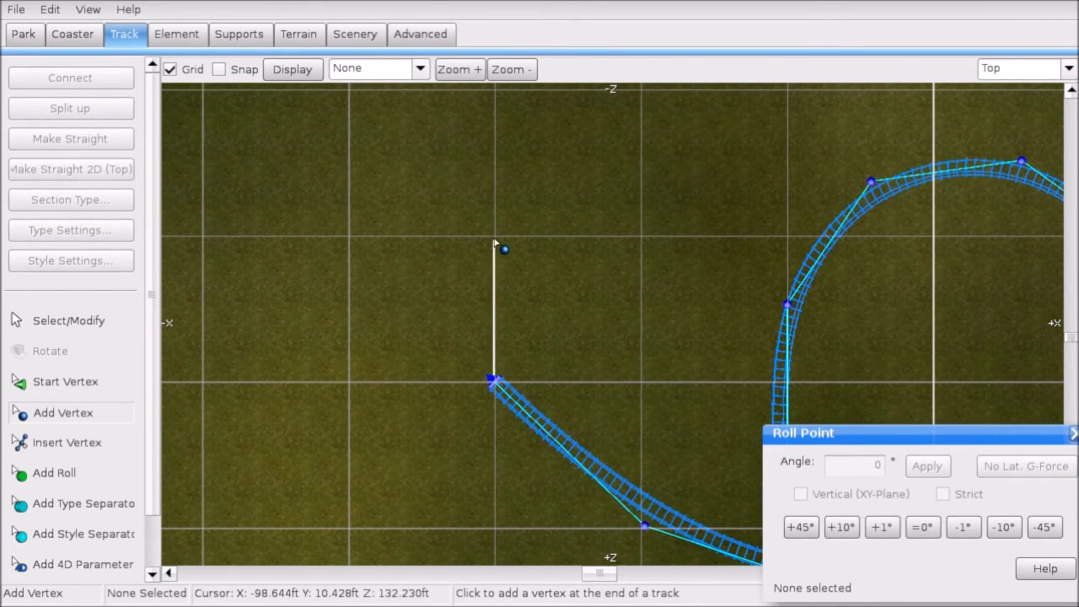
{"action": "left_click", "coordinate": [495, 245]}
{"action": "scroll", "coordinate": [494, 268], "scroll_direction": "down", "scroll_amount": 5}
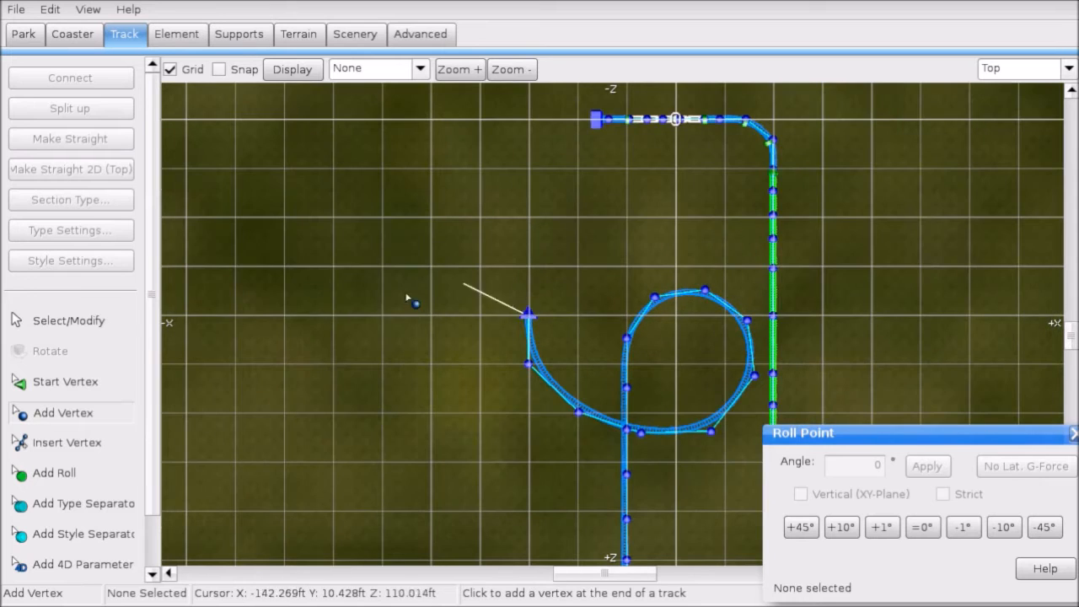
Step: Select the hook end's vertices and, in Left view, raise them up to the grid line
{"action": "left_click", "coordinate": [103, 325]}
{"action": "left_click_drag", "start_coordinate": [440, 269], "coordinate": [560, 377]}
{"action": "left_click", "coordinate": [1023, 68]}
{"action": "left_click", "coordinate": [999, 135]}
{"action": "left_click", "coordinate": [549, 376], "text": "ctrl"}
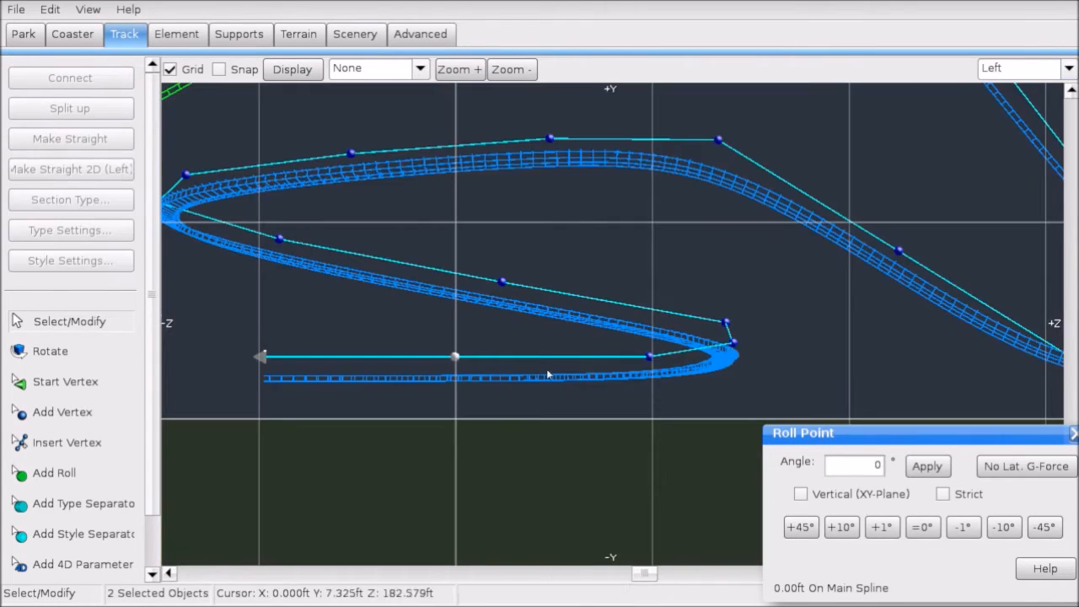
{"action": "scroll", "coordinate": [561, 373], "scroll_direction": "down", "scroll_amount": 3}
{"action": "right_click_drag", "start_coordinate": [581, 377], "coordinate": [754, 450]}
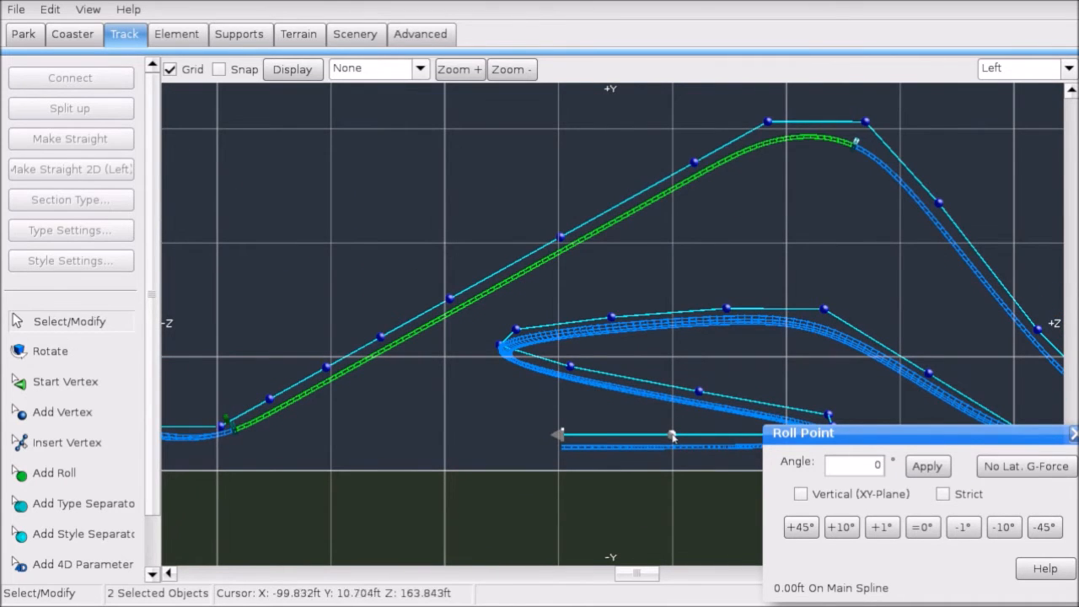
{"action": "left_click_drag", "start_coordinate": [672, 436], "coordinate": [675, 376]}
{"action": "right_click_drag", "start_coordinate": [188, 361], "coordinate": [463, 301]}
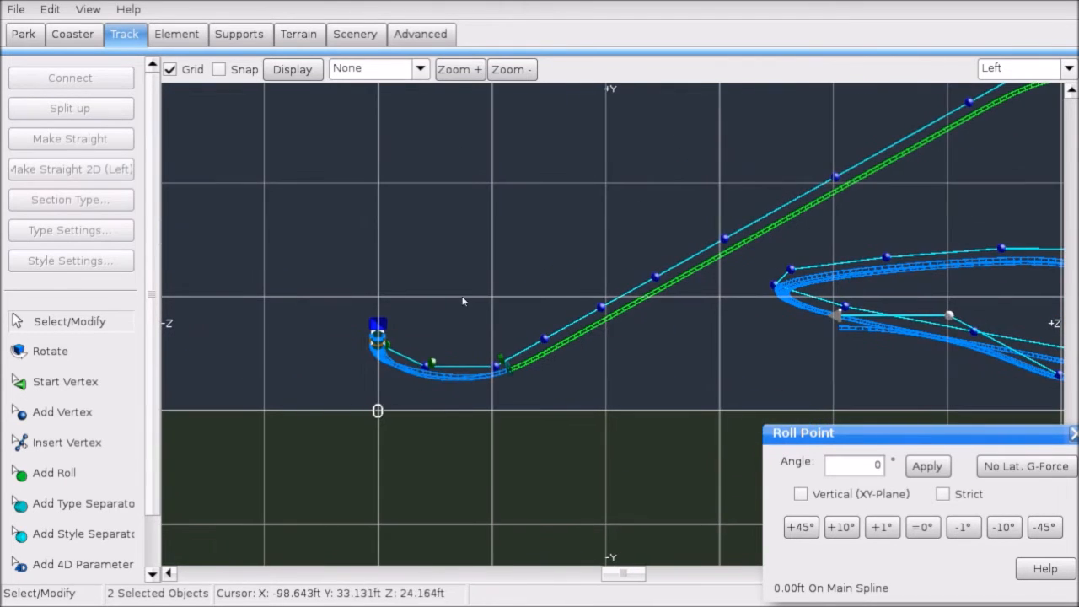
{"action": "right_click_drag", "start_coordinate": [789, 306], "coordinate": [506, 319]}
{"action": "scroll", "coordinate": [682, 311], "scroll_direction": "up", "scroll_amount": 3}
{"action": "left_click_drag", "start_coordinate": [698, 333], "coordinate": [696, 302]}
Step: Add another end vertex and pull the track's end point far left along the return
{"action": "left_click", "coordinate": [483, 258]}
{"action": "right_click_drag", "start_coordinate": [557, 305], "coordinate": [671, 321]}
{"action": "left_click", "coordinate": [620, 316]}
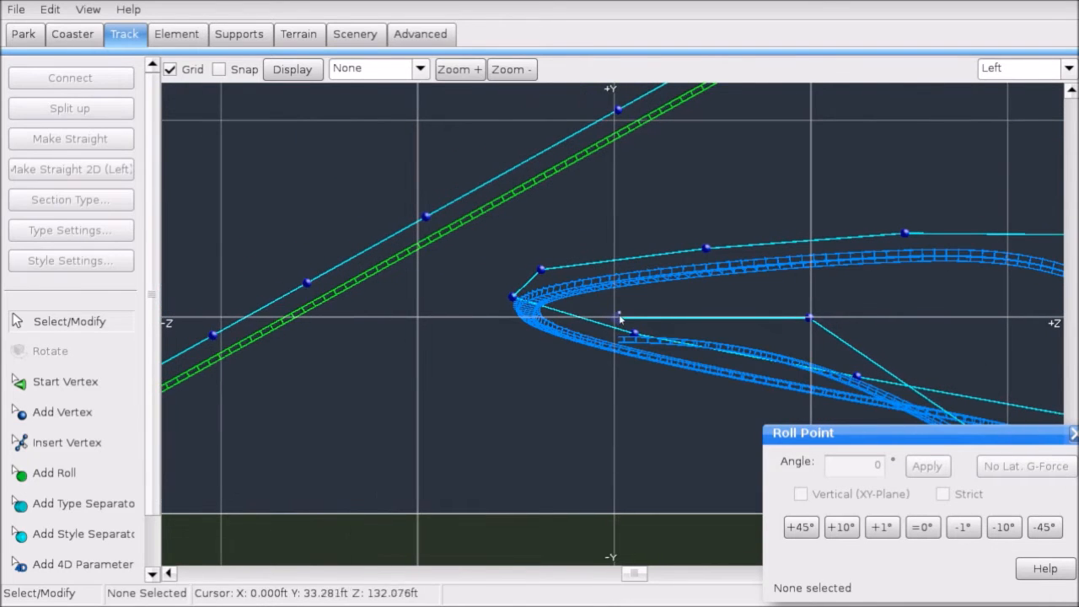
{"action": "right_click_drag", "start_coordinate": [517, 338], "coordinate": [607, 340]}
{"action": "left_click", "coordinate": [101, 412]}
{"action": "left_click", "coordinate": [506, 344]}
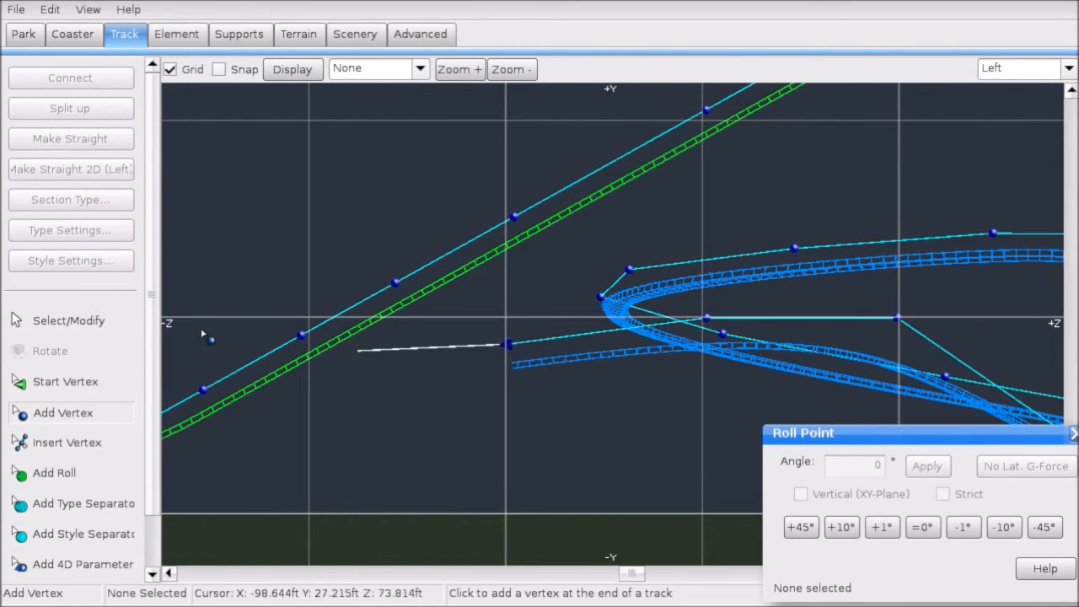
{"action": "left_click", "coordinate": [68, 321]}
{"action": "right_click_drag", "start_coordinate": [645, 402], "coordinate": [840, 389]}
{"action": "left_click_drag", "start_coordinate": [702, 330], "coordinate": [421, 332]}
{"action": "right_click_drag", "start_coordinate": [346, 358], "coordinate": [715, 346]}
{"action": "left_click_drag", "start_coordinate": [790, 321], "coordinate": [677, 321]}
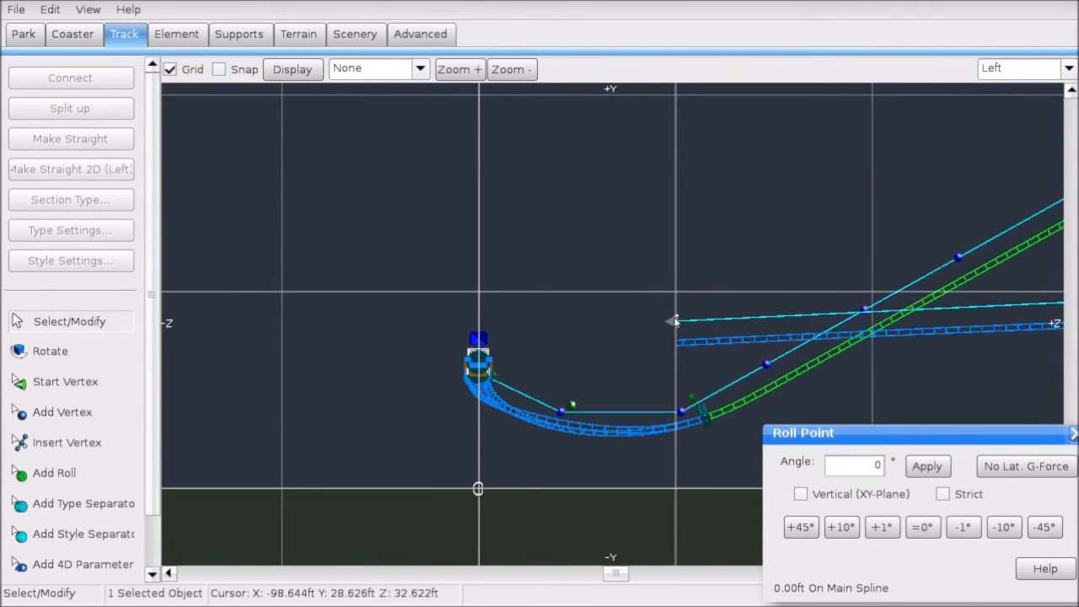
{"action": "right_click_drag", "start_coordinate": [739, 311], "coordinate": [407, 334]}
Step: Insert three vertices along the return track line
{"action": "left_click", "coordinate": [66, 443]}
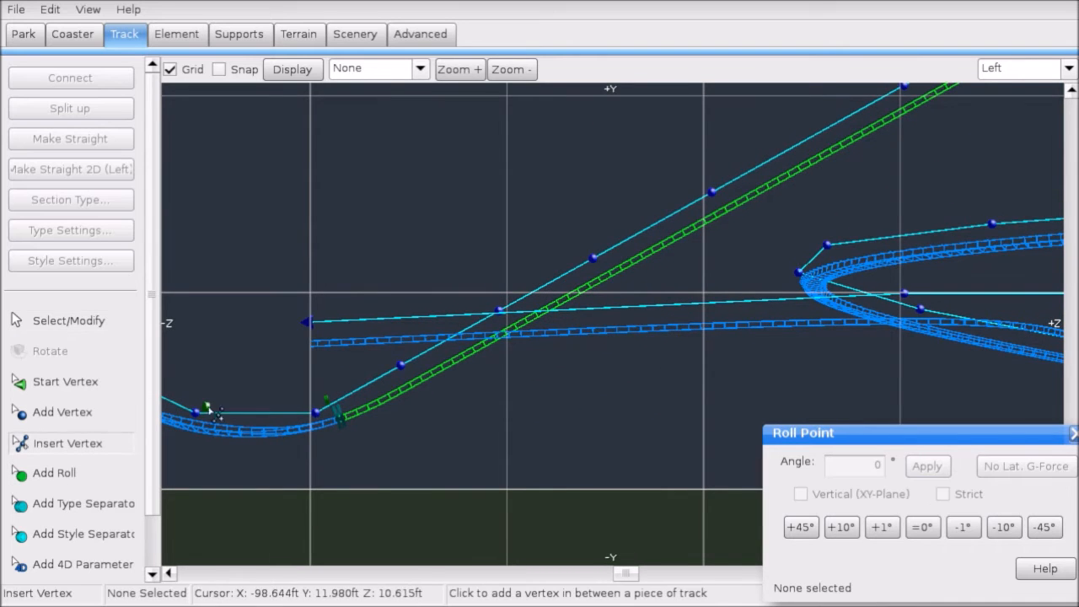
{"action": "left_click", "coordinate": [515, 312]}
{"action": "left_click", "coordinate": [713, 311]}
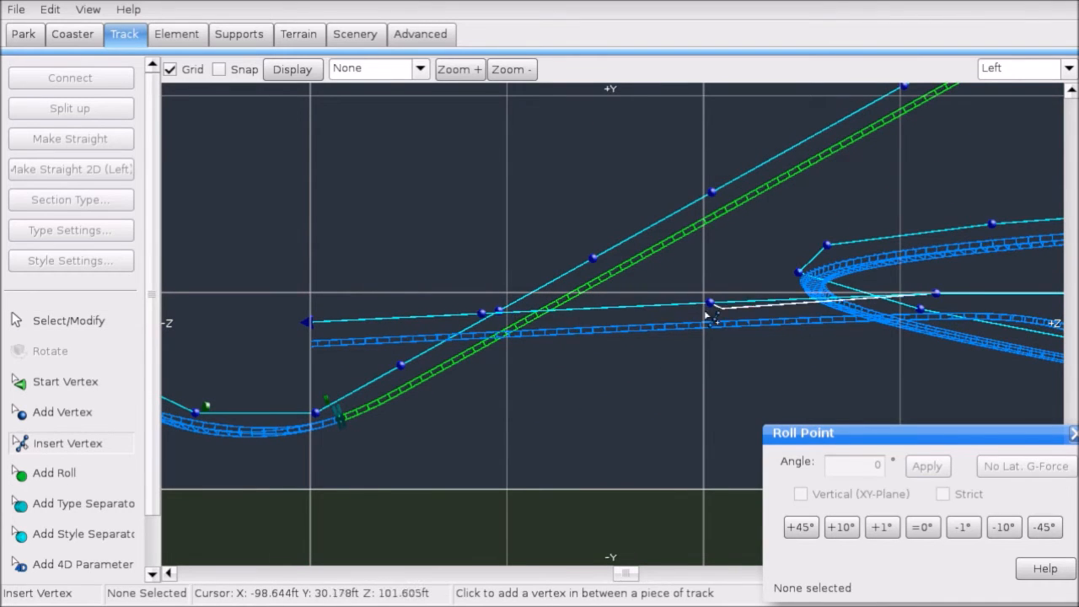
{"action": "left_click", "coordinate": [622, 310]}
{"action": "mouse_move", "coordinate": [762, 376]}
{"action": "right_mouse_down"}
{"action": "mouse_move", "coordinate": [557, 371]}
{"action": "mouse_move", "coordinate": [756, 377]}
{"action": "right_mouse_up"}
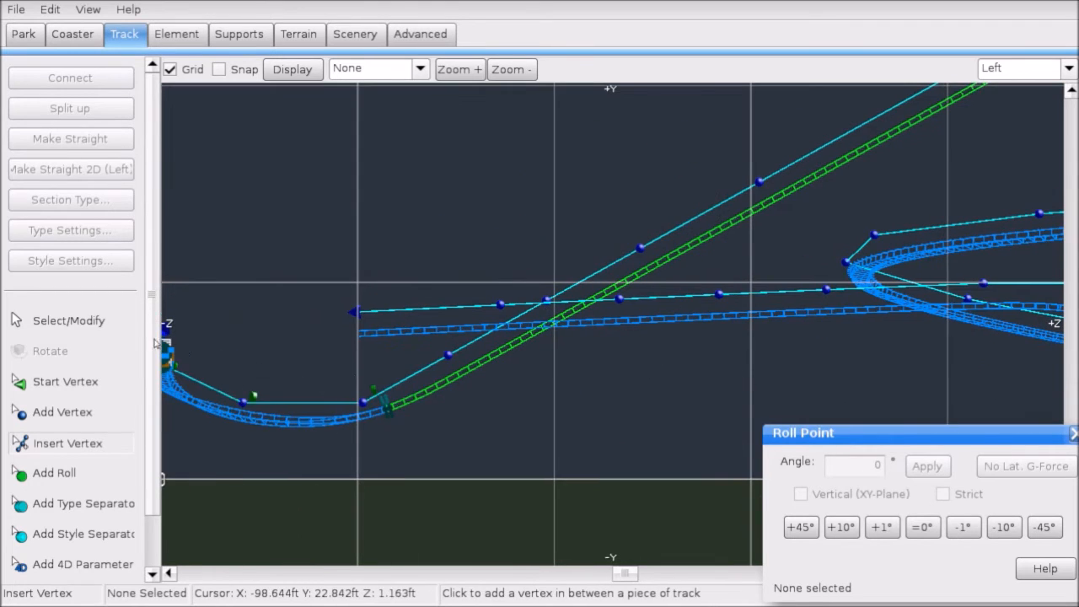
Step: Adjust and select the return-track vertices, then apply Make Straight to that section
{"action": "left_click", "coordinate": [124, 324]}
{"action": "left_click_drag", "start_coordinate": [354, 312], "coordinate": [321, 309]}
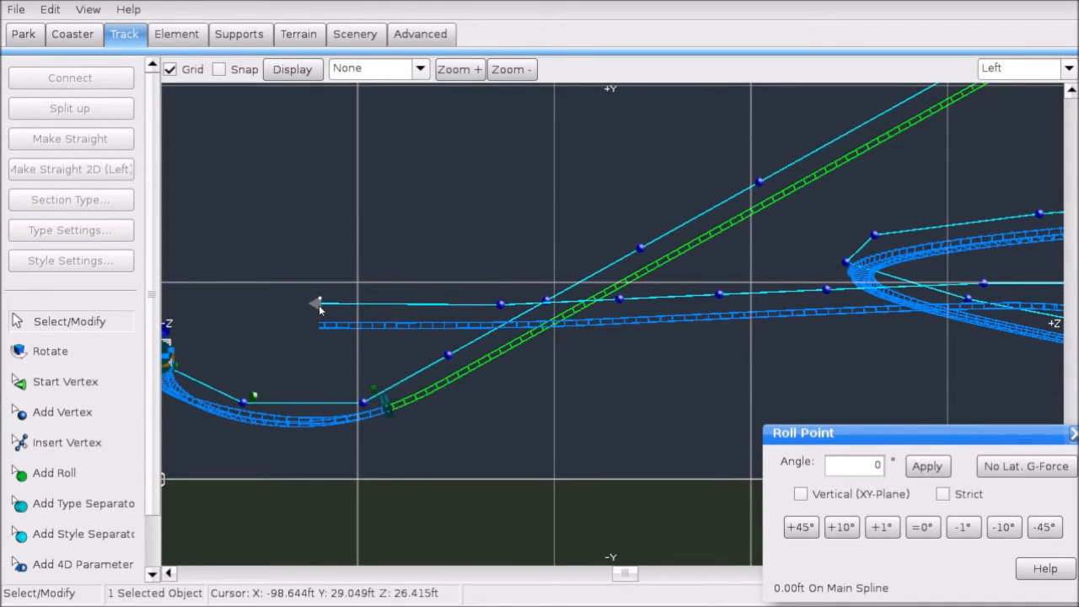
{"action": "left_click", "coordinate": [618, 307]}
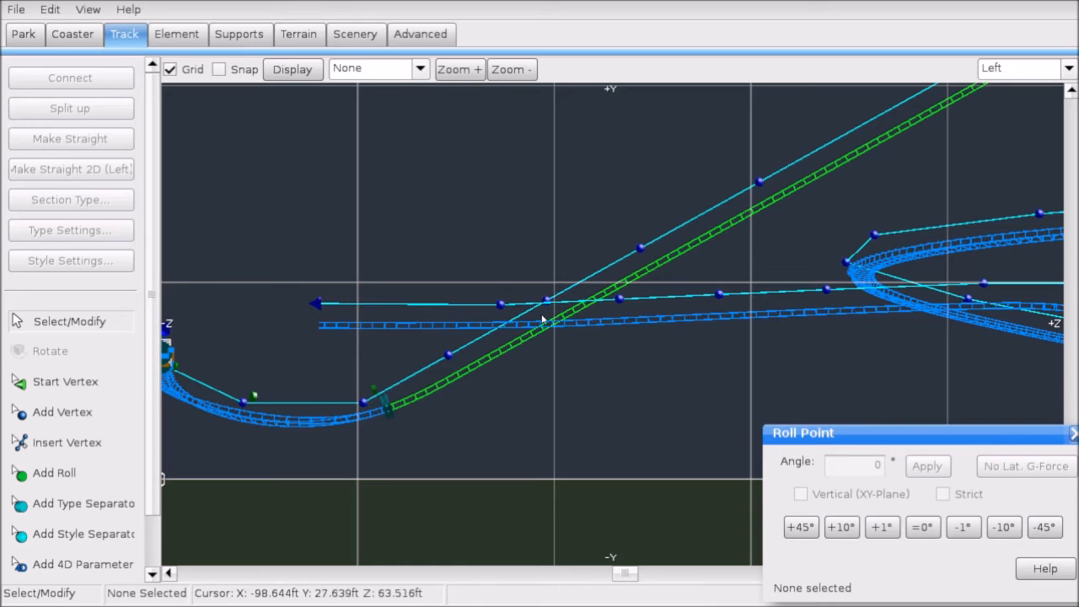
{"action": "left_click_drag", "start_coordinate": [501, 304], "coordinate": [451, 309]}
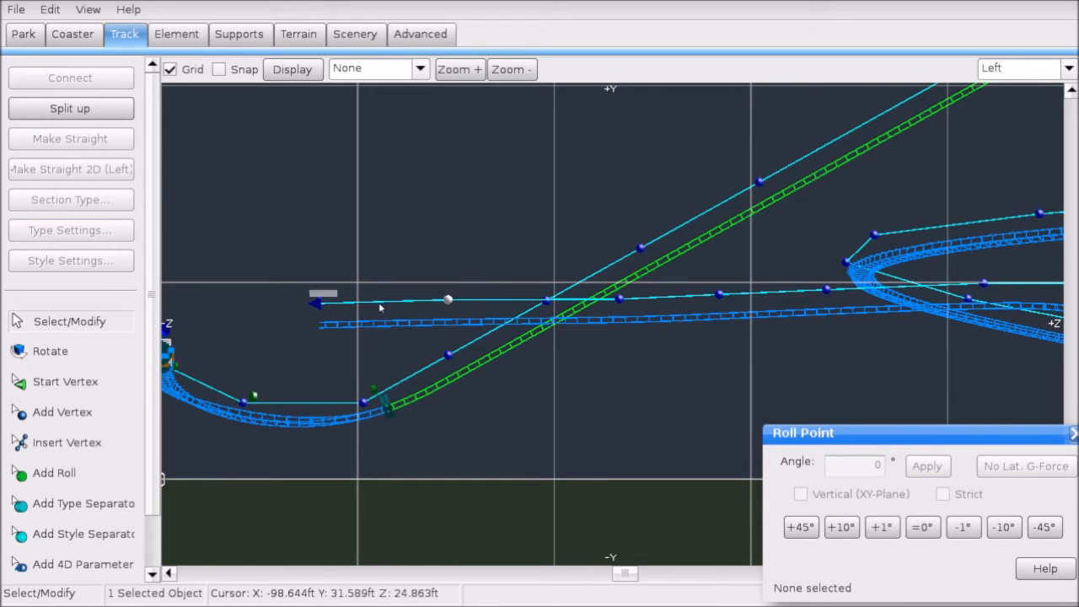
{"action": "left_click", "coordinate": [619, 299], "text": "shift"}
{"action": "left_click", "coordinate": [717, 295], "text": "shift"}
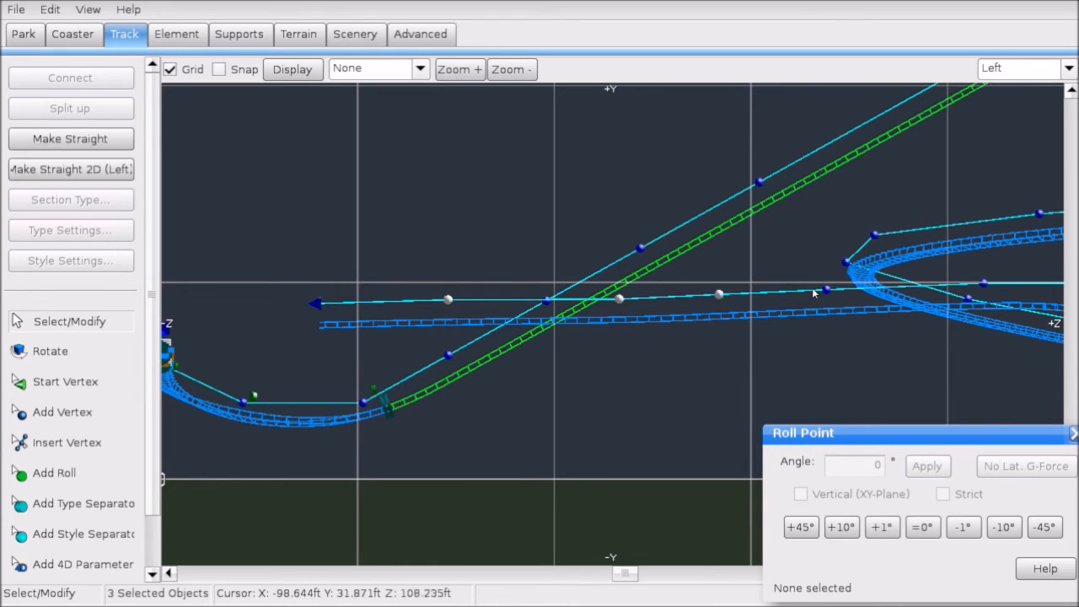
{"action": "right_click_drag", "start_coordinate": [807, 298], "coordinate": [563, 318]}
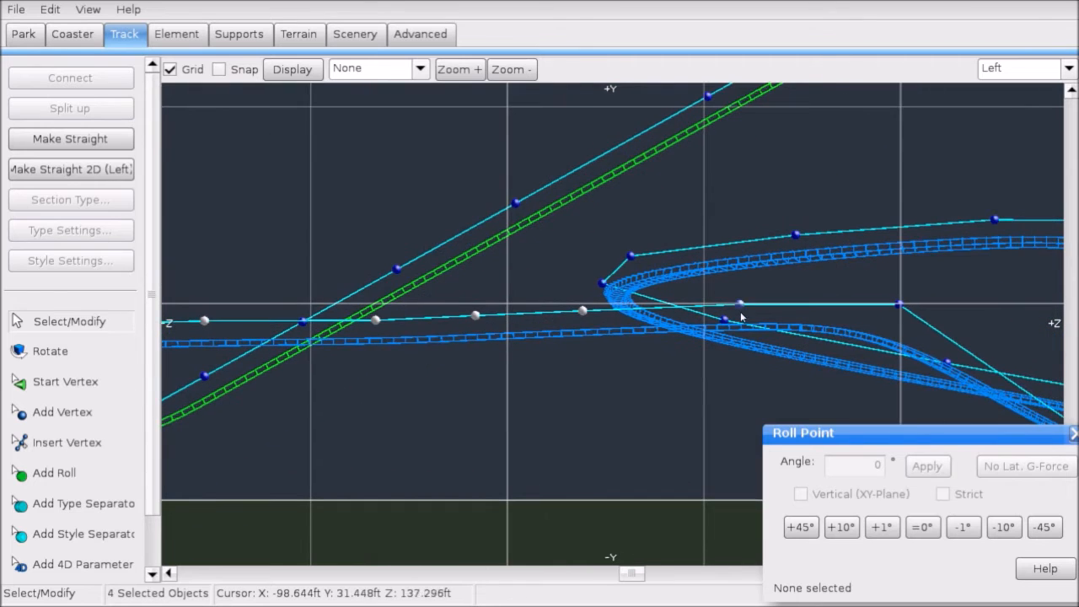
{"action": "left_click", "coordinate": [130, 138]}
{"action": "scroll", "coordinate": [527, 396], "scroll_direction": "down", "scroll_amount": 2}
{"action": "left_click", "coordinate": [476, 110]}
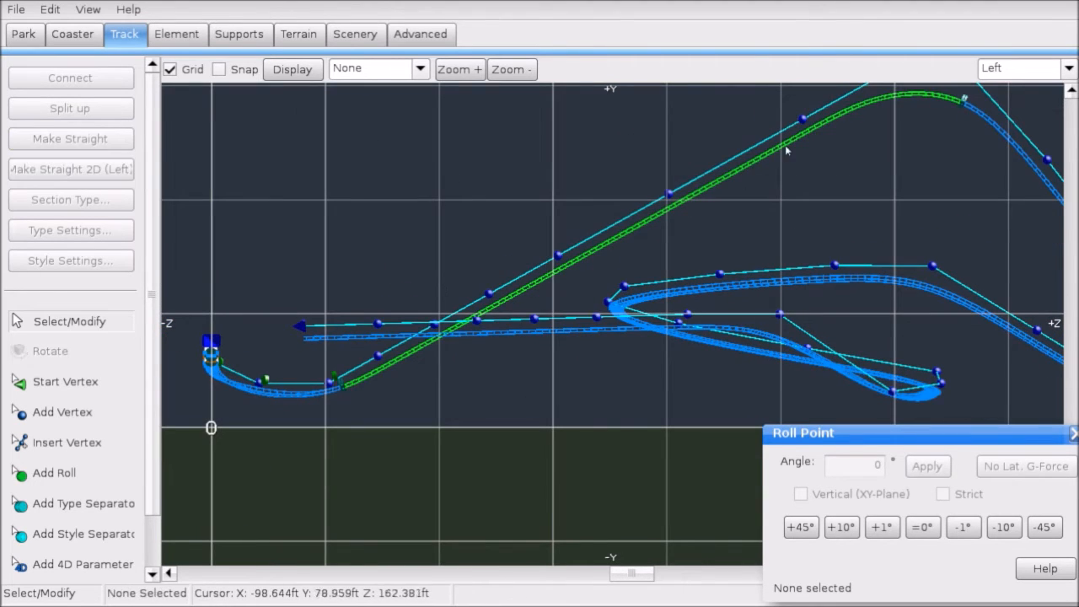
Step: Inspect the straightened return in Perspective, then go back to Top view and pick the station track
{"action": "left_click", "coordinate": [1069, 68]}
{"action": "left_click", "coordinate": [1022, 166]}
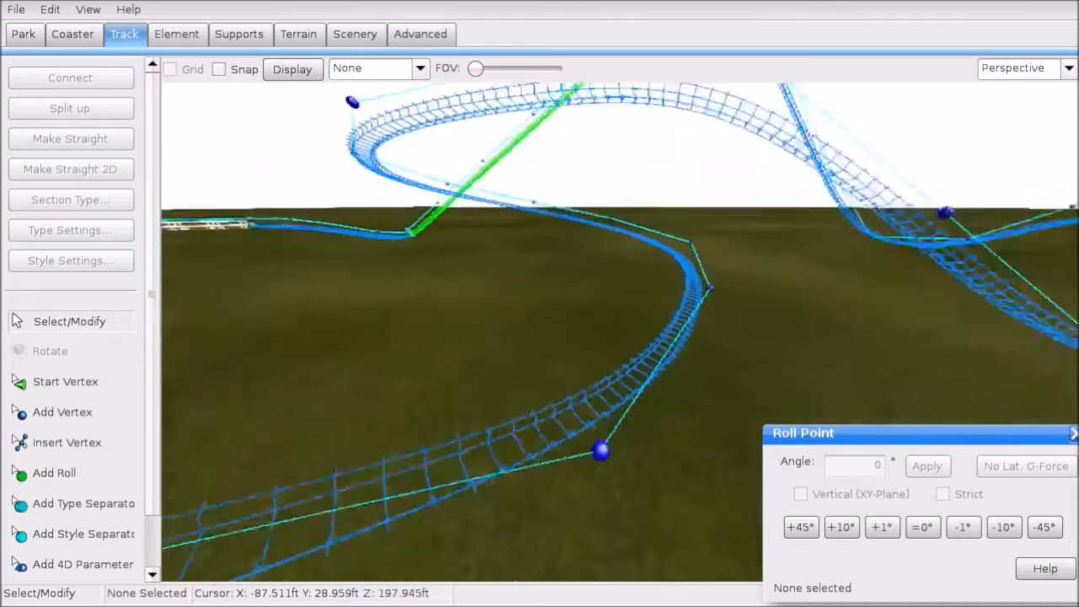
{"action": "right_click_drag", "start_coordinate": [620, 331], "coordinate": [700, 337]}
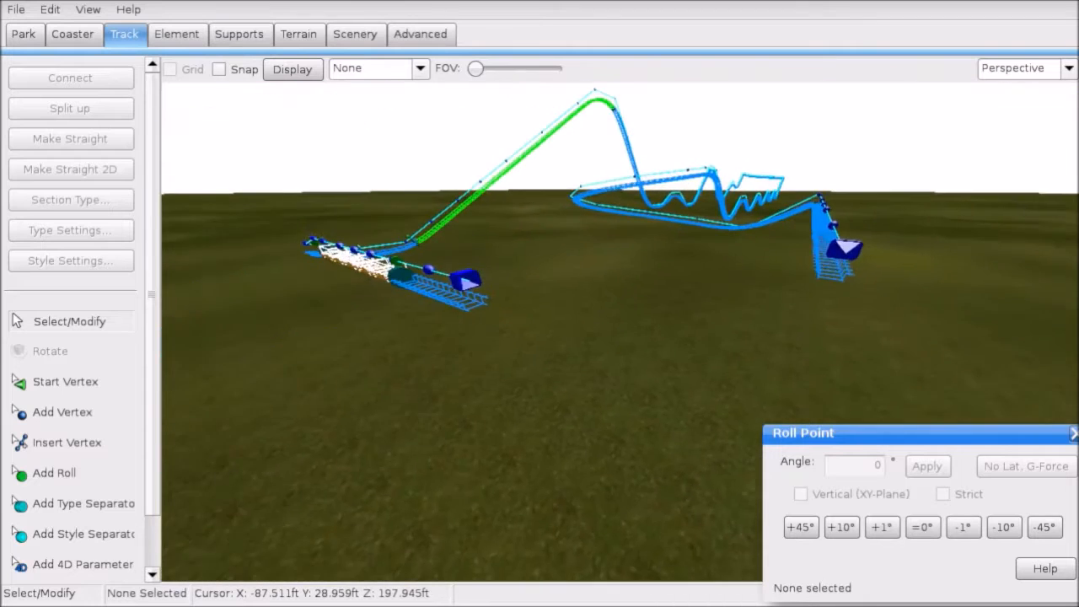
{"action": "scroll", "coordinate": [619, 331], "scroll_direction": "up", "scroll_amount": 2}
{"action": "left_click", "coordinate": [1024, 67]}
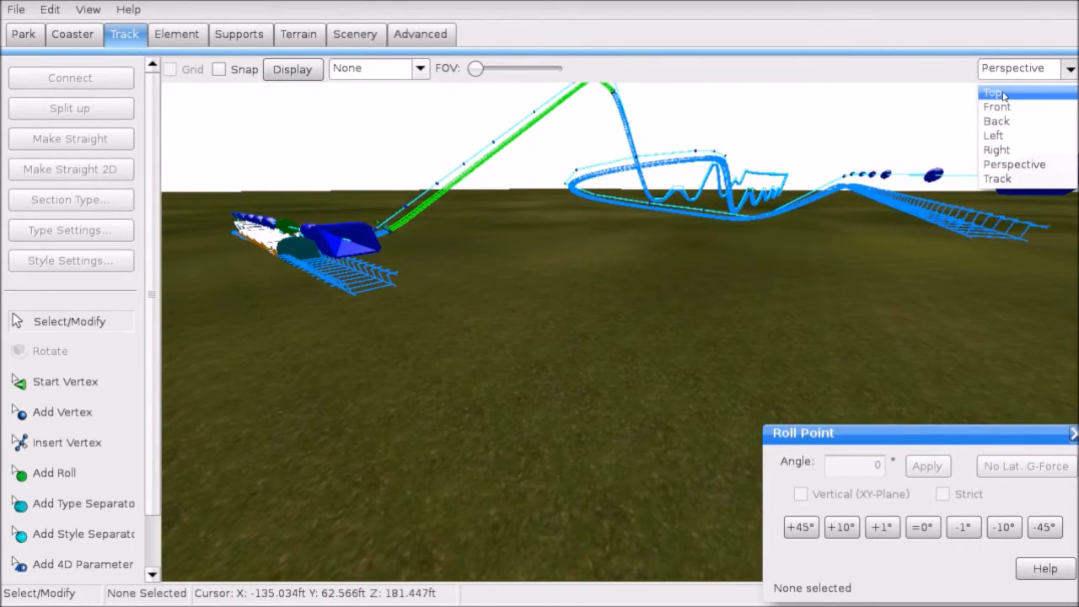
{"action": "left_click", "coordinate": [999, 88]}
{"action": "scroll", "coordinate": [666, 392], "scroll_direction": "up", "scroll_amount": 2}
{"action": "left_click", "coordinate": [689, 403]}
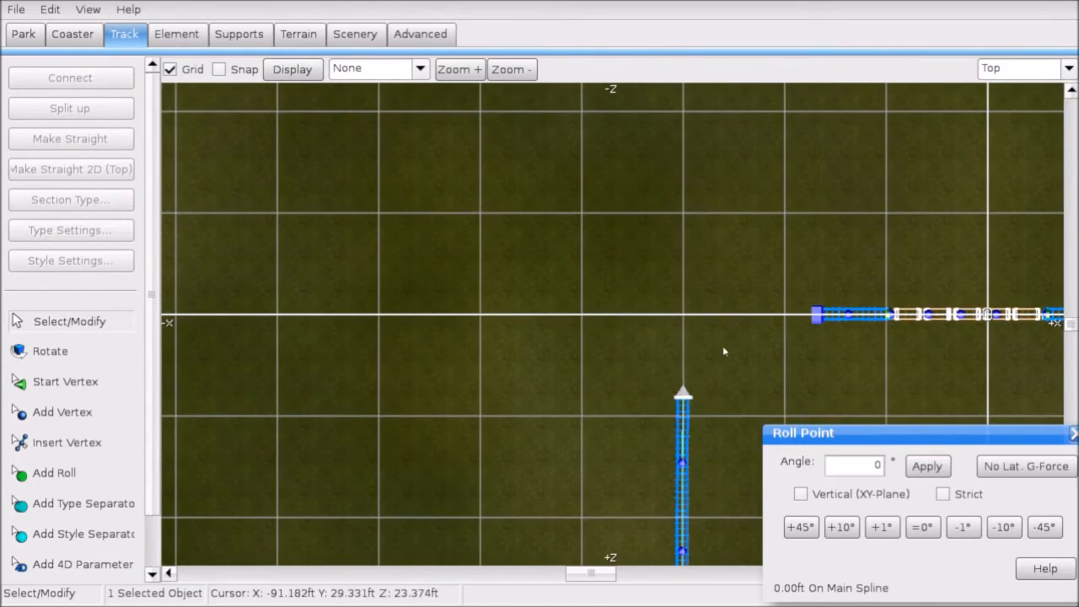
Step: Extend the track end with two new vertices curving toward the X axis
{"action": "scroll", "coordinate": [644, 354], "scroll_direction": "up", "scroll_amount": 4}
{"action": "left_click", "coordinate": [82, 412]}
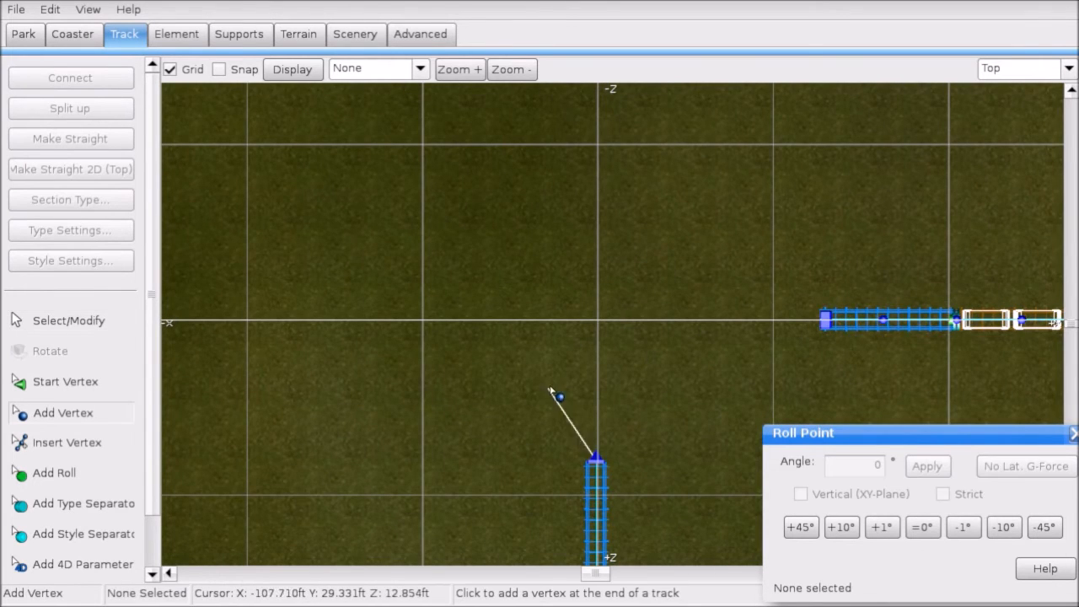
{"action": "left_click", "coordinate": [664, 355]}
{"action": "left_click", "coordinate": [722, 320]}
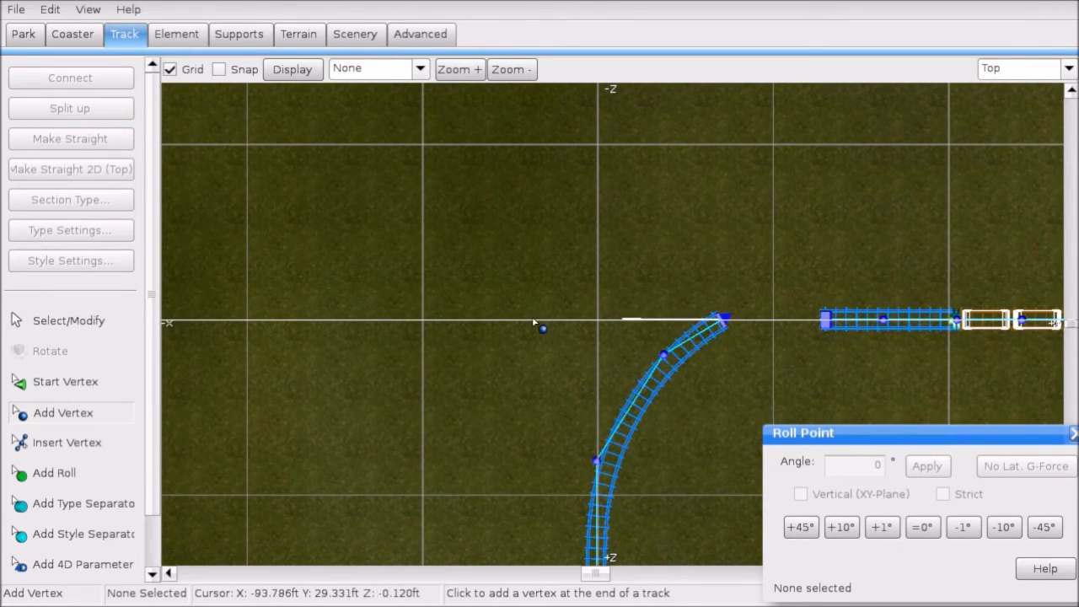
Step: Drag the curve's end up to the station track and connect the two ends
{"action": "left_click", "coordinate": [54, 323]}
{"action": "scroll", "coordinate": [439, 347], "scroll_direction": "up", "scroll_amount": 2}
{"action": "right_click_drag", "start_coordinate": [736, 345], "coordinate": [522, 345]}
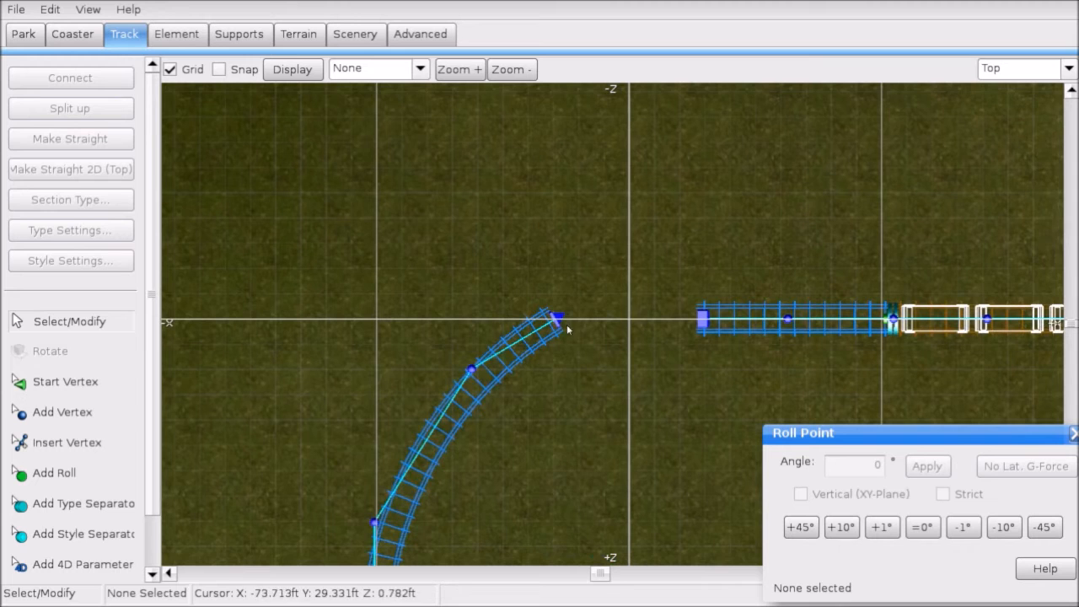
{"action": "left_click_drag", "start_coordinate": [557, 319], "coordinate": [629, 319]}
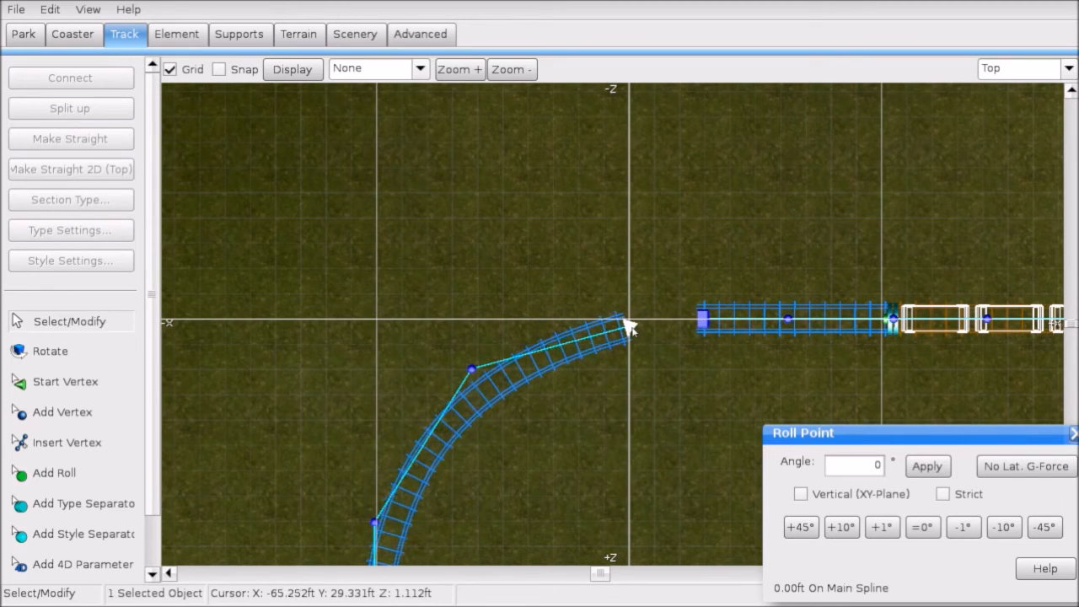
{"action": "left_click", "coordinate": [703, 318], "text": "ctrl"}
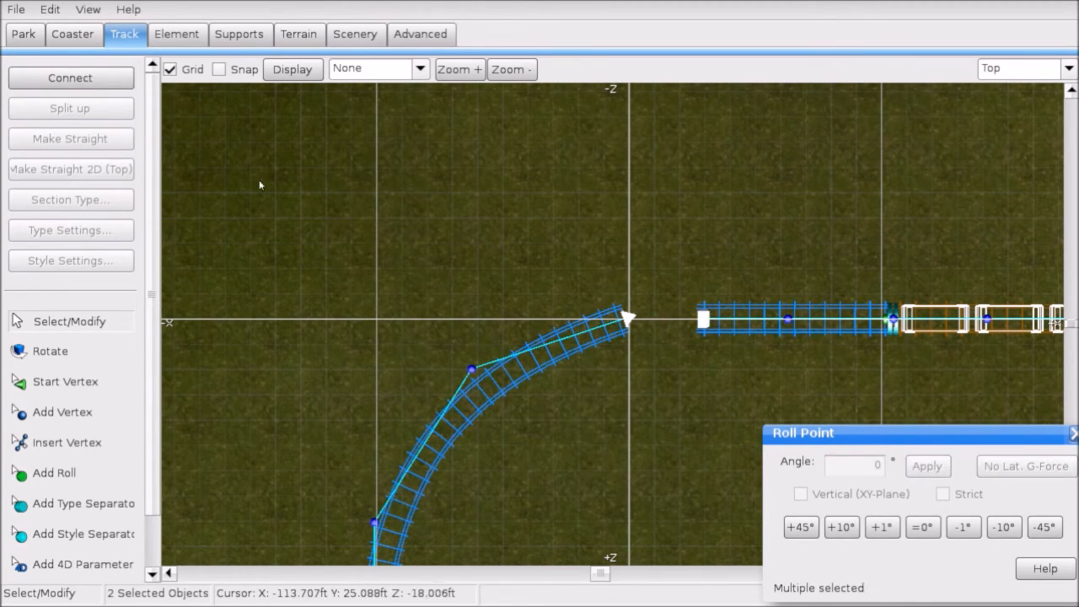
{"action": "left_click", "coordinate": [71, 78]}
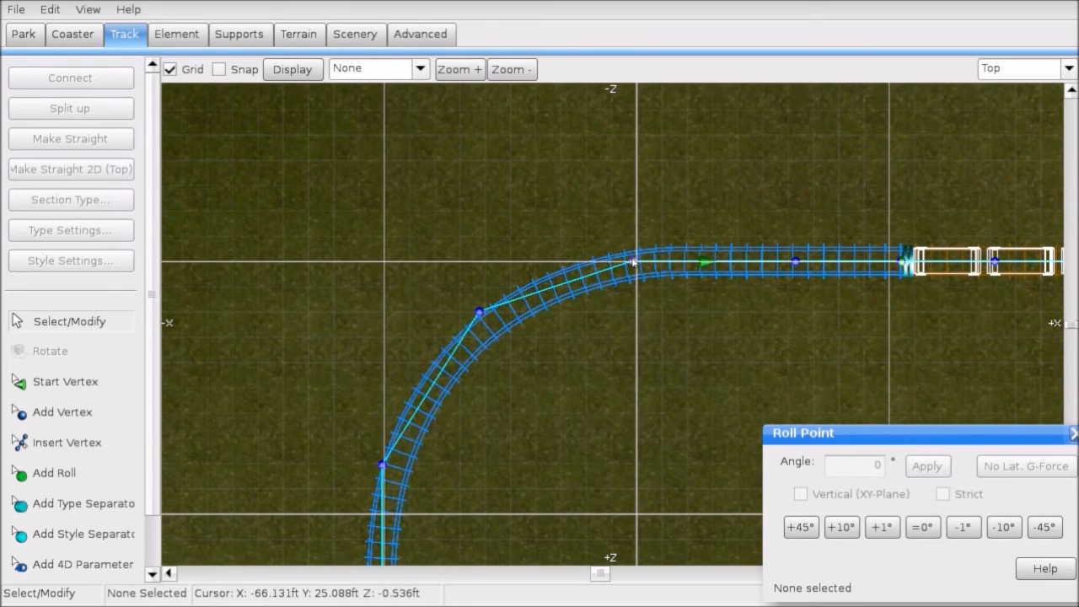
Step: Shift the junction and mid-curve vertices left to round the bend into the station
{"action": "left_click", "coordinate": [633, 263]}
{"action": "key", "text": "Left"}
{"action": "key", "text": "Left"}
{"action": "key", "text": "Left"}
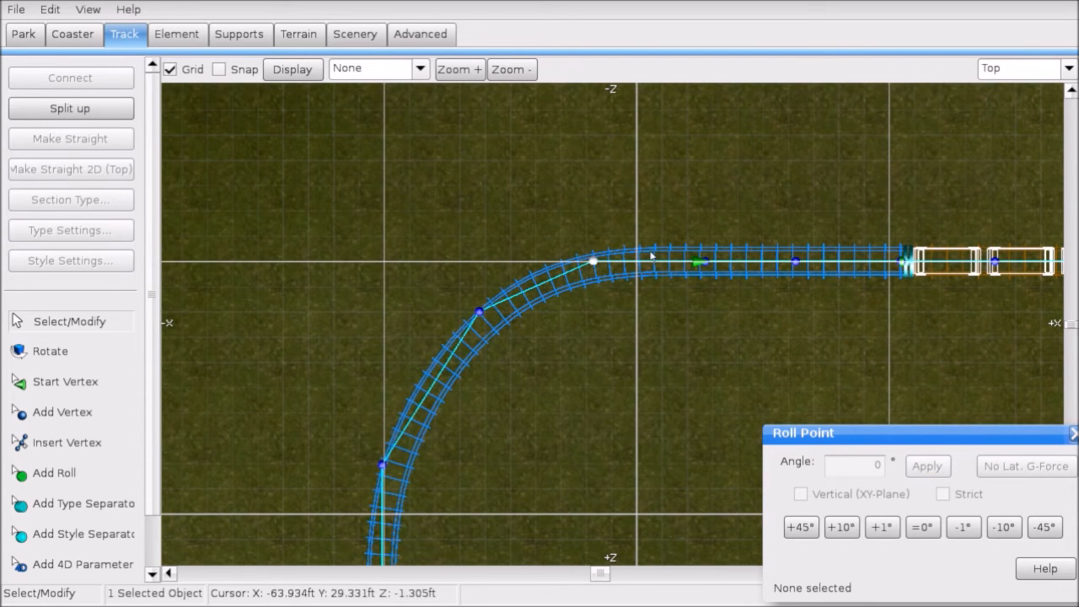
{"action": "left_click", "coordinate": [632, 292]}
{"action": "left_click_drag", "start_coordinate": [479, 312], "coordinate": [446, 313]}
{"action": "scroll", "coordinate": [456, 313], "scroll_direction": "down", "scroll_amount": 1}
{"action": "left_click", "coordinate": [1015, 68]}
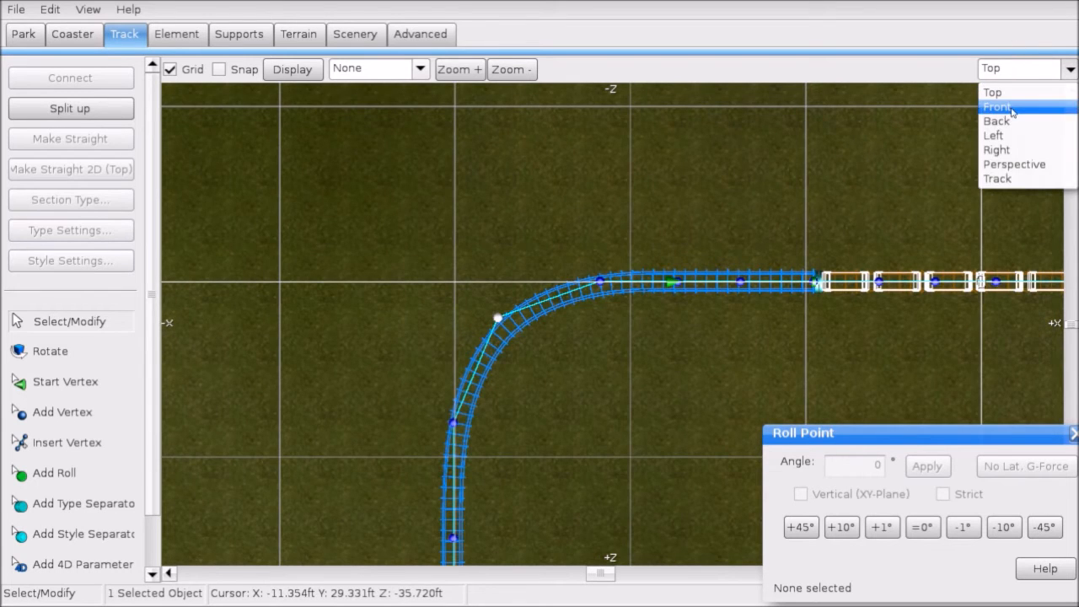
{"action": "left_click", "coordinate": [1014, 138]}
{"action": "scroll", "coordinate": [721, 258], "scroll_direction": "up", "scroll_amount": 1}
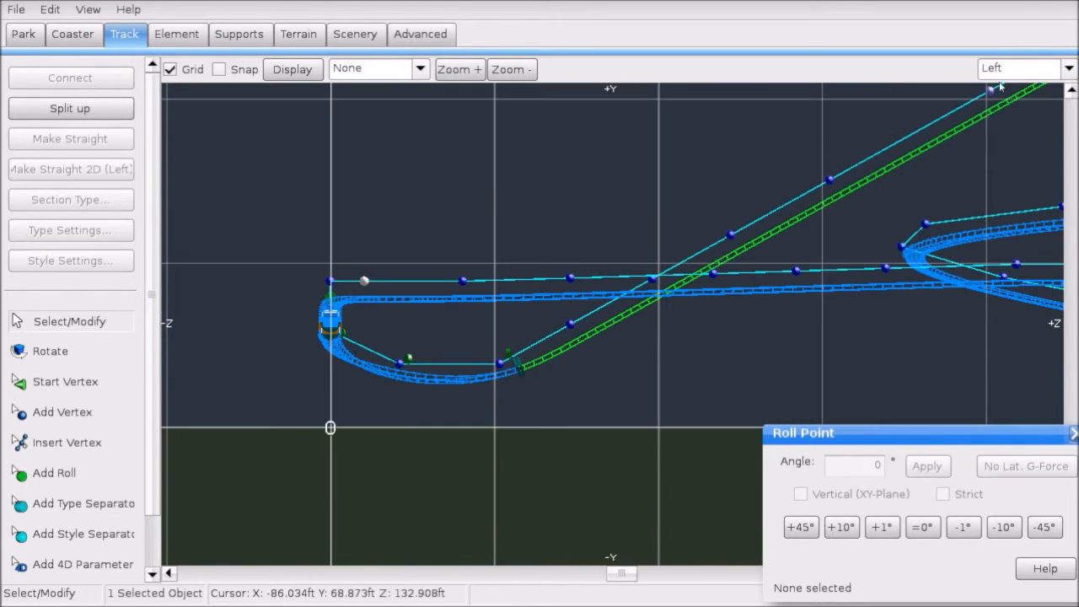
Step: In Front view, lower the two vertices just before the station
{"action": "left_click", "coordinate": [1020, 68]}
{"action": "left_click", "coordinate": [1007, 106]}
{"action": "scroll", "coordinate": [548, 255], "scroll_direction": "up", "scroll_amount": 2}
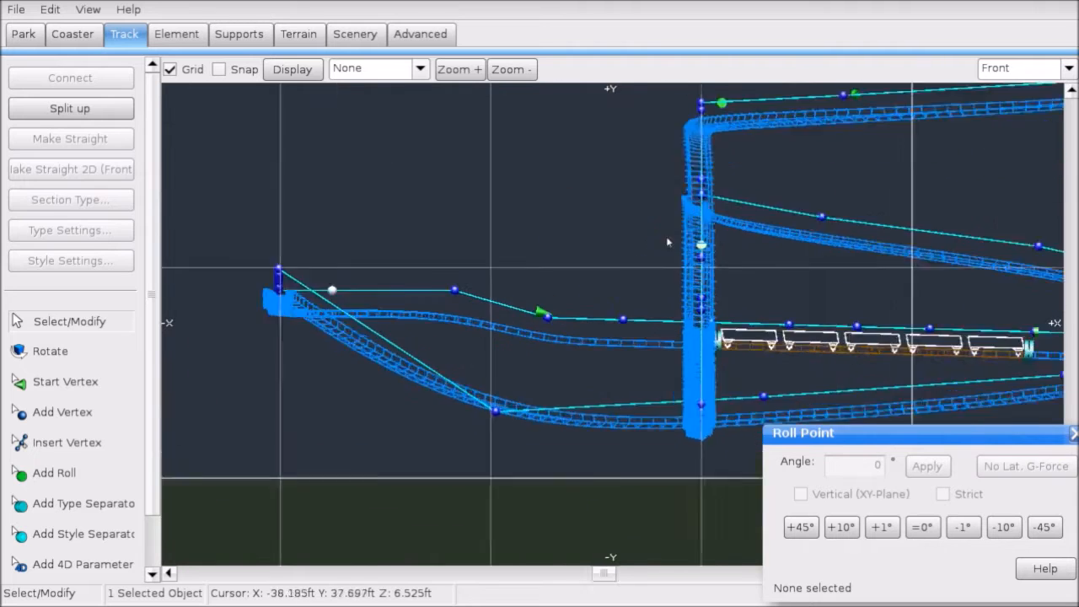
{"action": "scroll", "coordinate": [641, 262], "scroll_direction": "up", "scroll_amount": 1}
{"action": "right_click_drag", "start_coordinate": [311, 243], "coordinate": [453, 260]}
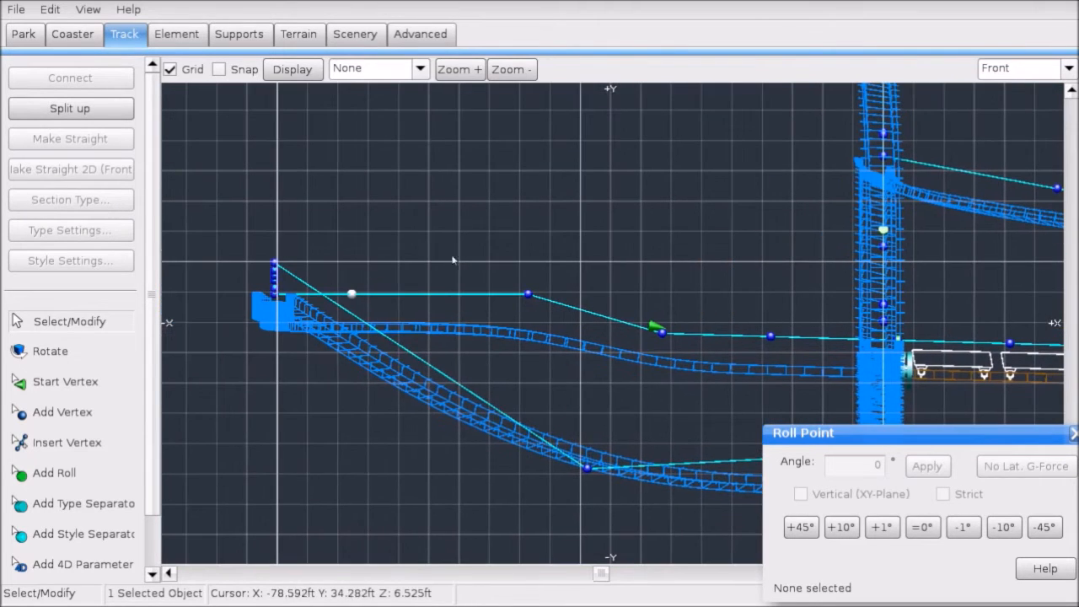
{"action": "left_click", "coordinate": [527, 294], "text": "ctrl"}
{"action": "left_click_drag", "start_coordinate": [528, 294], "coordinate": [536, 322]}
{"action": "left_click", "coordinate": [618, 360]}
{"action": "scroll", "coordinate": [618, 359], "scroll_direction": "down", "scroll_amount": 2}
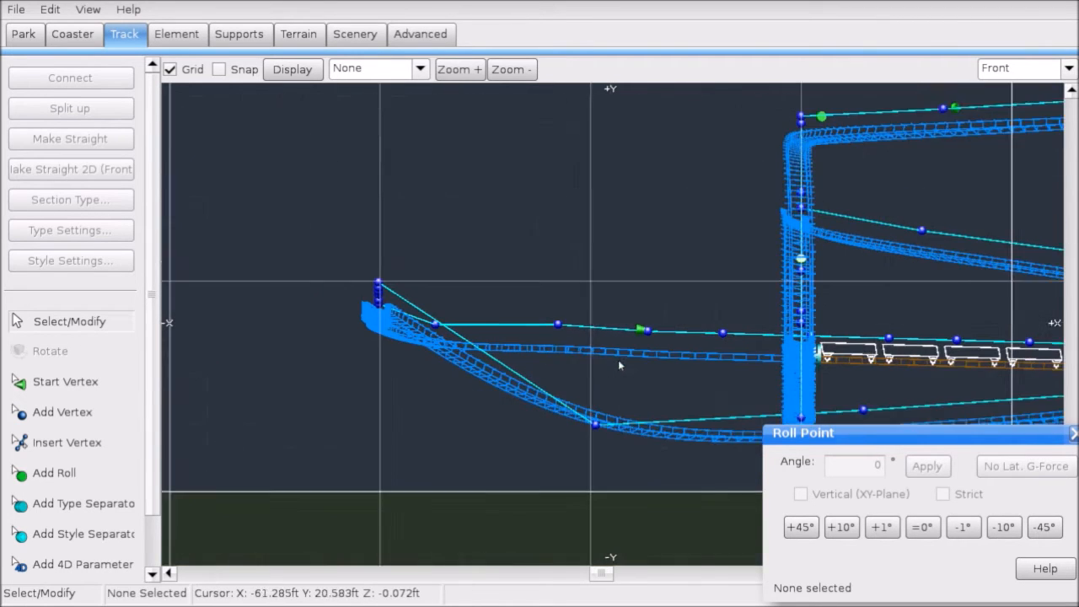
{"action": "right_click_drag", "start_coordinate": [629, 339], "coordinate": [523, 313]}
Step: In Left view, select all the return-section vertices and apply Make Straight
{"action": "left_click", "coordinate": [1069, 69]}
{"action": "left_click", "coordinate": [1004, 135]}
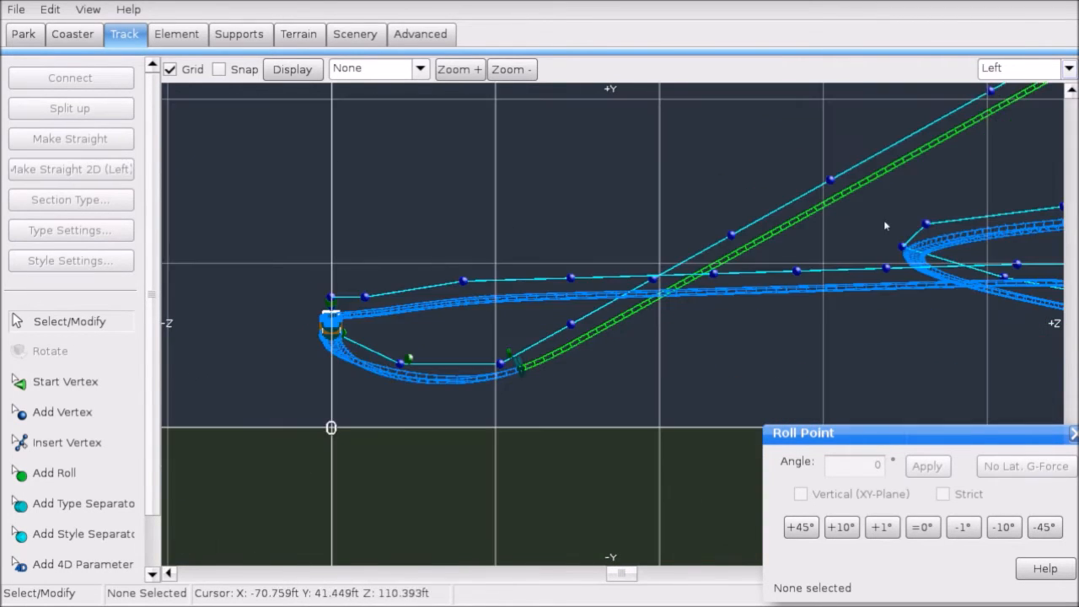
{"action": "scroll", "coordinate": [844, 253], "scroll_direction": "up", "scroll_amount": 1}
{"action": "left_click", "coordinate": [319, 299]}
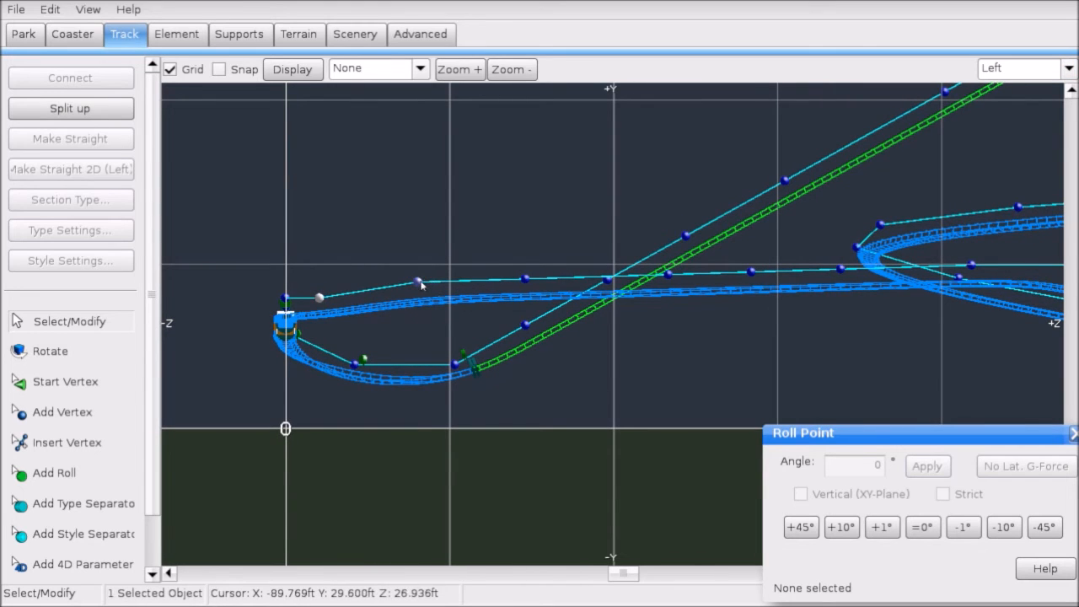
{"action": "left_click", "coordinate": [419, 282], "text": "ctrl"}
{"action": "left_click", "coordinate": [523, 280], "text": "ctrl"}
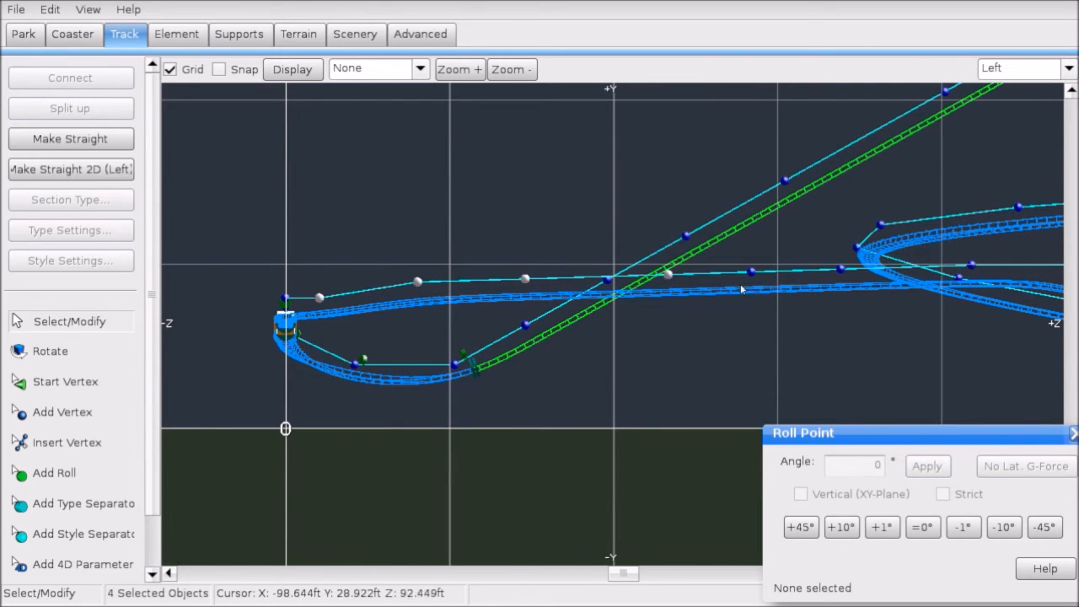
{"action": "right_click_drag", "start_coordinate": [743, 289], "coordinate": [528, 282]}
{"action": "left_click_drag", "start_coordinate": [487, 326], "coordinate": [638, 253], "text": "ctrl"}
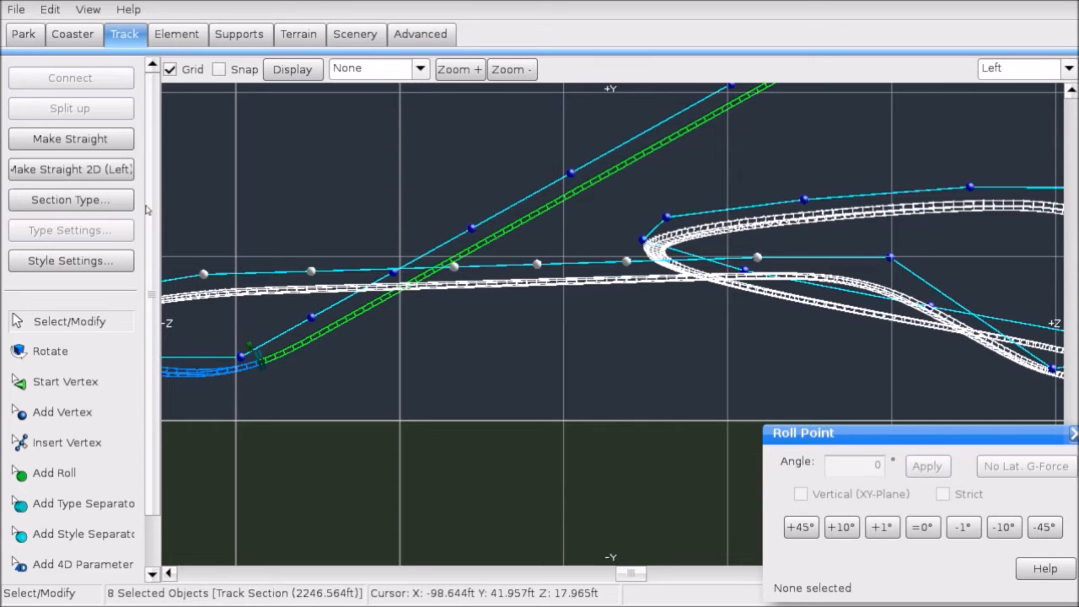
{"action": "left_click", "coordinate": [70, 138]}
{"action": "left_click", "coordinate": [326, 198]}
{"action": "right_click_drag", "start_coordinate": [393, 179], "coordinate": [757, 177]}
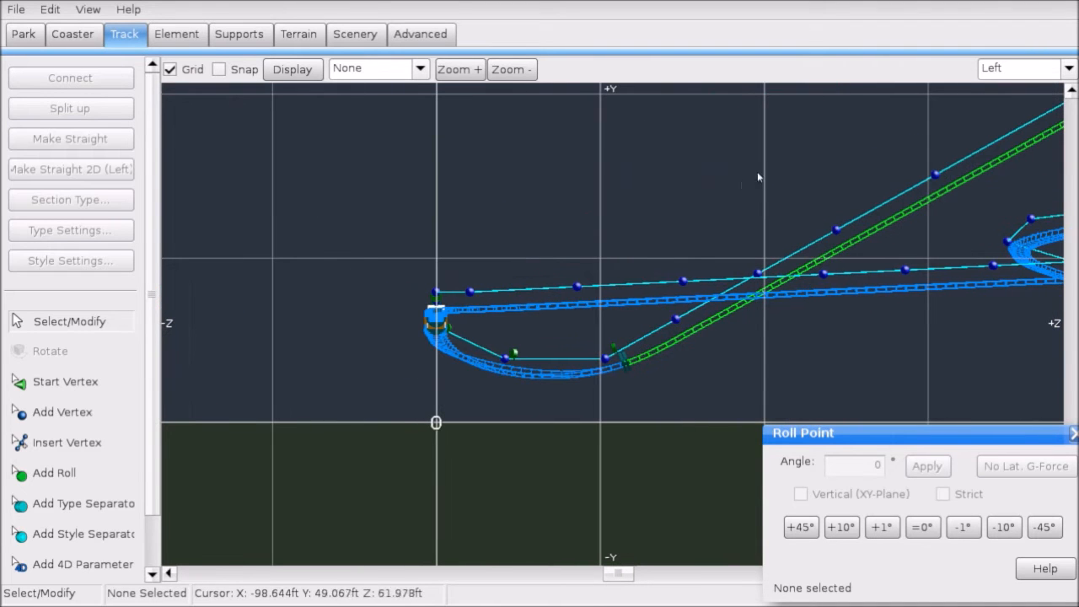
{"action": "left_click", "coordinate": [1003, 70]}
{"action": "left_click", "coordinate": [998, 93]}
{"action": "scroll", "coordinate": [594, 230], "scroll_direction": "down", "scroll_amount": 3}
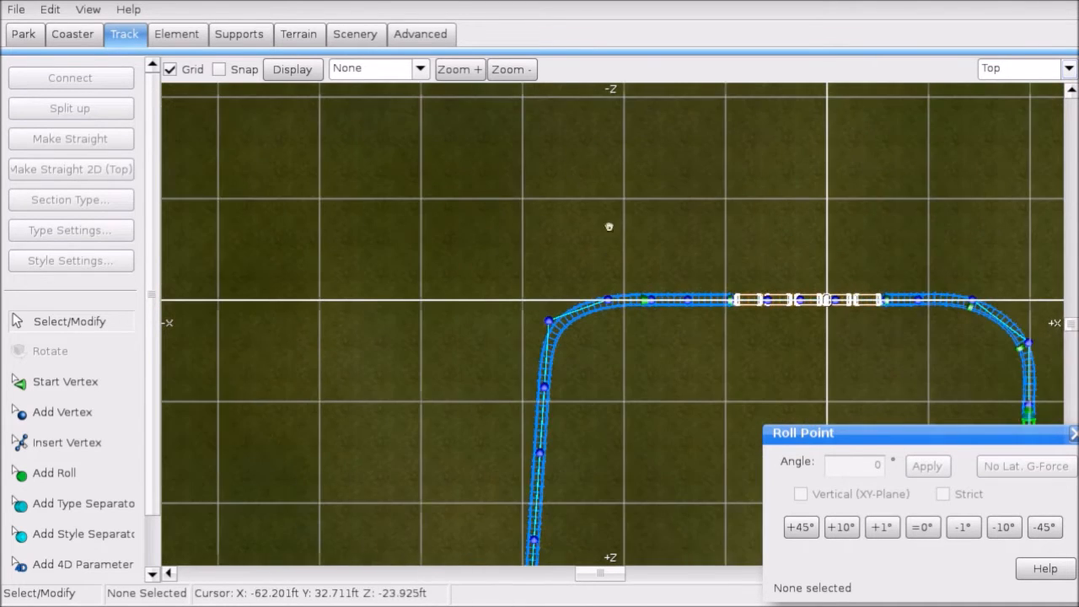
Step: Survey the station loop in plan view, trying and clearing vertex selections
{"action": "right_click_drag", "start_coordinate": [610, 227], "coordinate": [517, 235]}
{"action": "left_click_drag", "start_coordinate": [500, 291], "coordinate": [894, 336]}
{"action": "scroll", "coordinate": [548, 329], "scroll_direction": "up", "scroll_amount": 4}
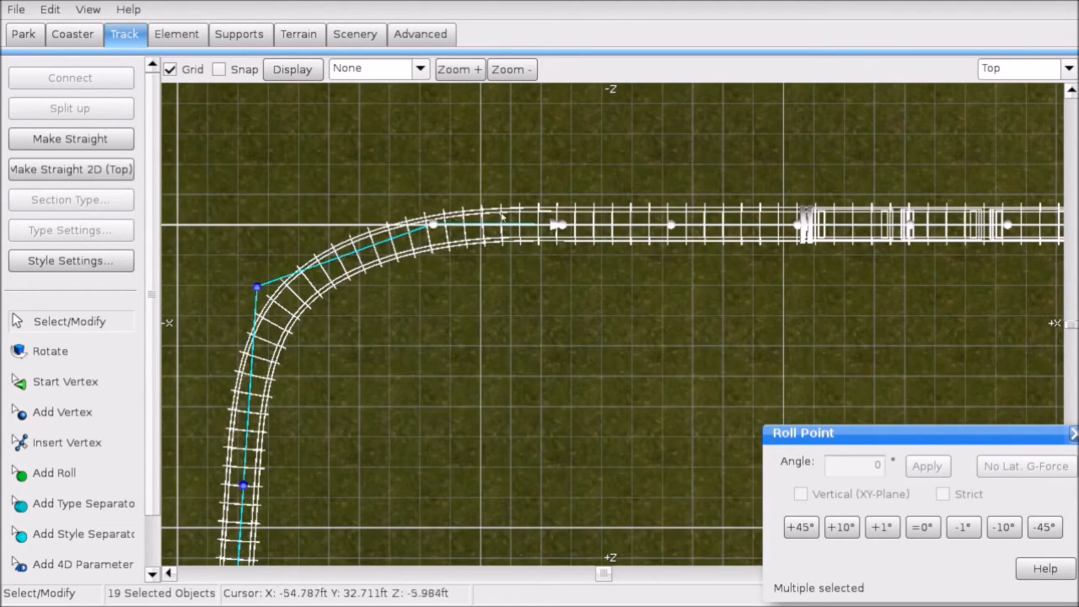
{"action": "scroll", "coordinate": [296, 307], "scroll_direction": "down", "scroll_amount": 7}
{"action": "right_click_drag", "start_coordinate": [589, 381], "coordinate": [593, 328]}
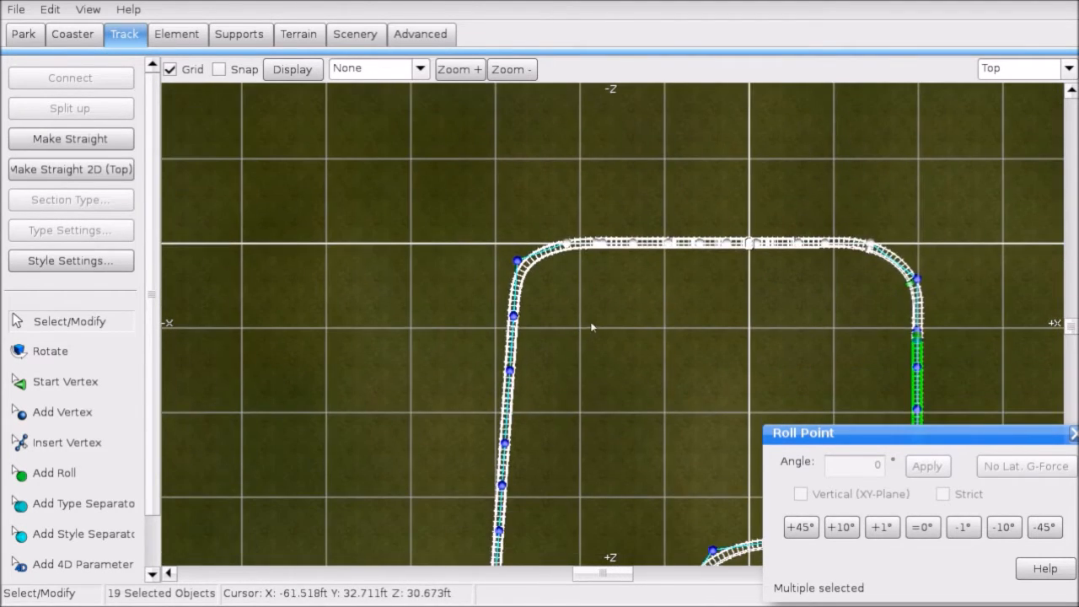
{"action": "right_click_drag", "start_coordinate": [621, 293], "coordinate": [612, 314]}
{"action": "scroll", "coordinate": [612, 314], "scroll_direction": "up", "scroll_amount": 4}
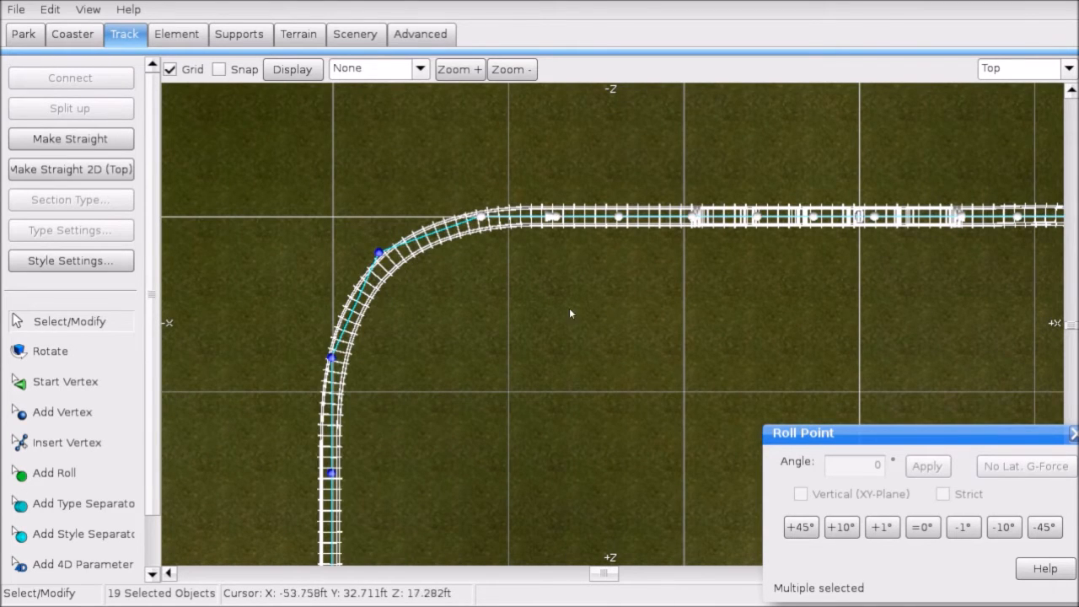
{"action": "scroll", "coordinate": [544, 329], "scroll_direction": "down", "scroll_amount": 2}
{"action": "left_click", "coordinate": [525, 351]}
{"action": "scroll", "coordinate": [527, 353], "scroll_direction": "down", "scroll_amount": 3}
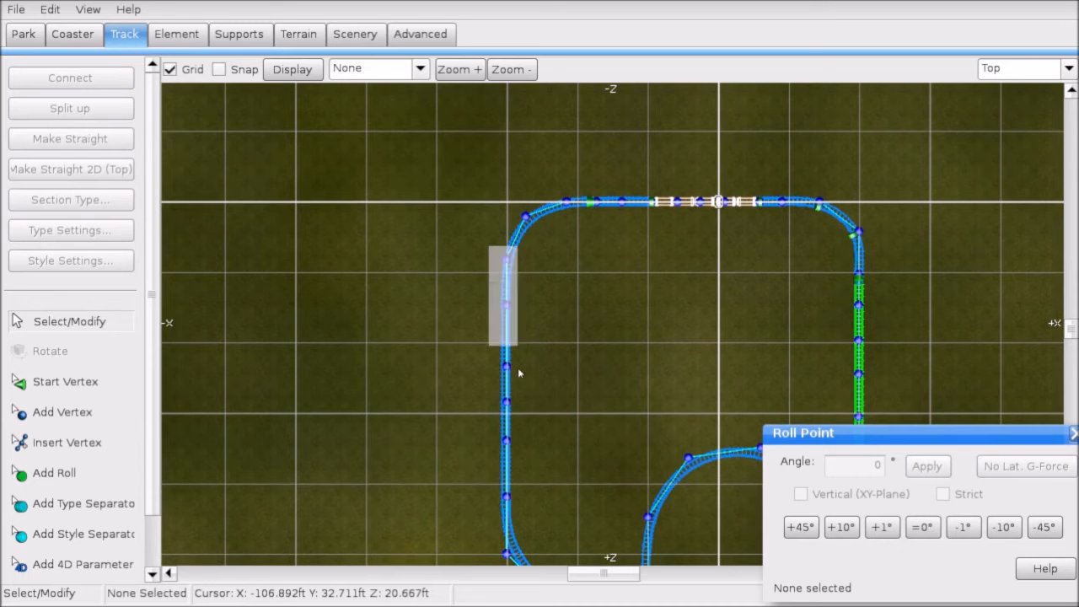
{"action": "left_click_drag", "start_coordinate": [526, 504], "coordinate": [529, 508]}
{"action": "right_click_drag", "start_coordinate": [533, 431], "coordinate": [520, 333]}
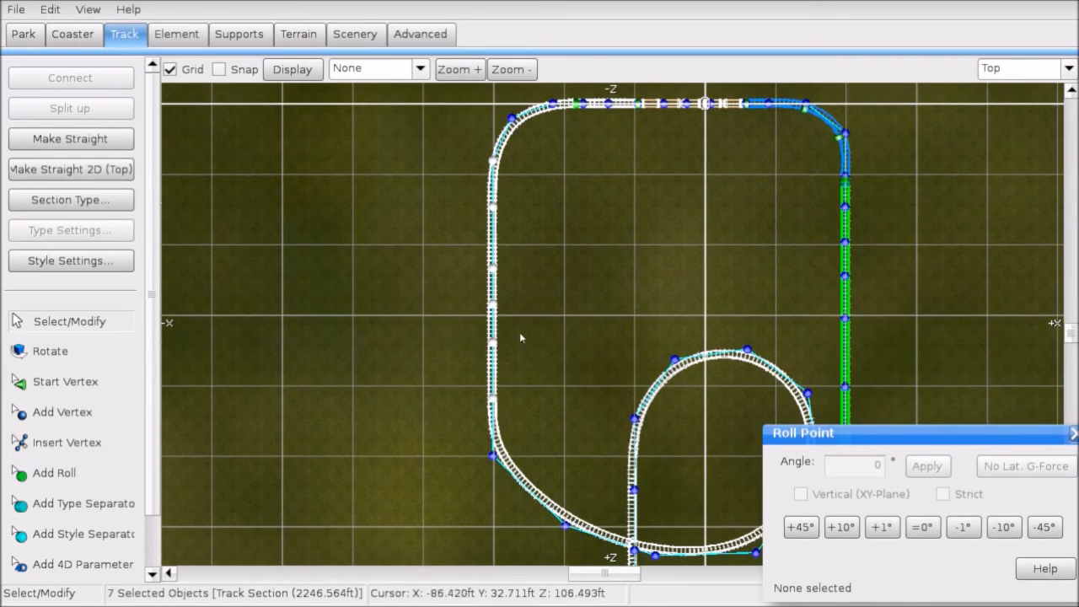
Step: Check a left-end vertex in Left view, then return to Top view
{"action": "left_click", "coordinate": [1034, 69]}
{"action": "left_click", "coordinate": [993, 147]}
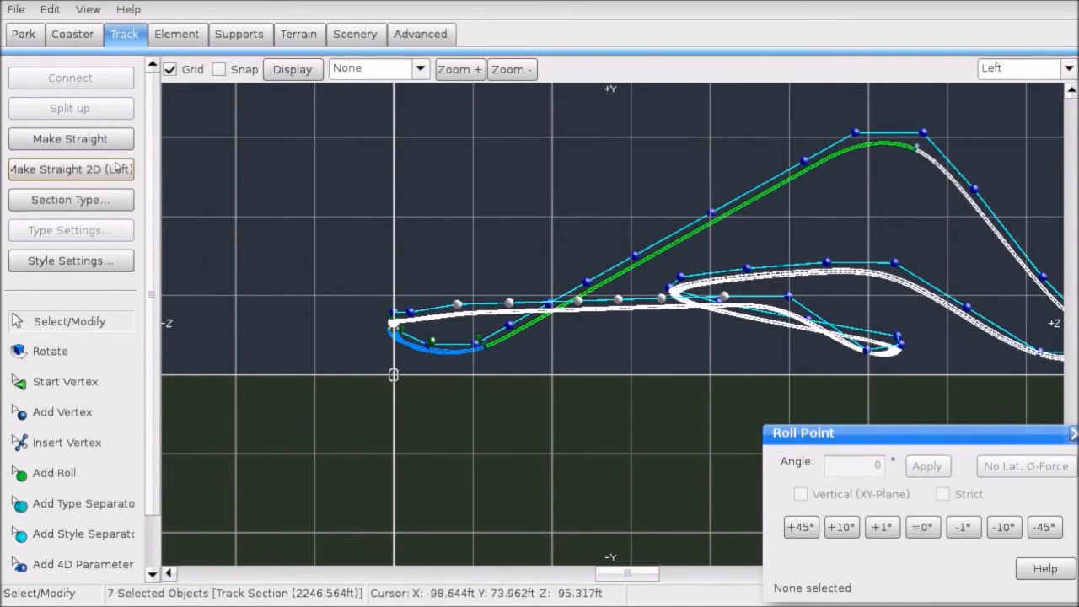
{"action": "left_click", "coordinate": [489, 299]}
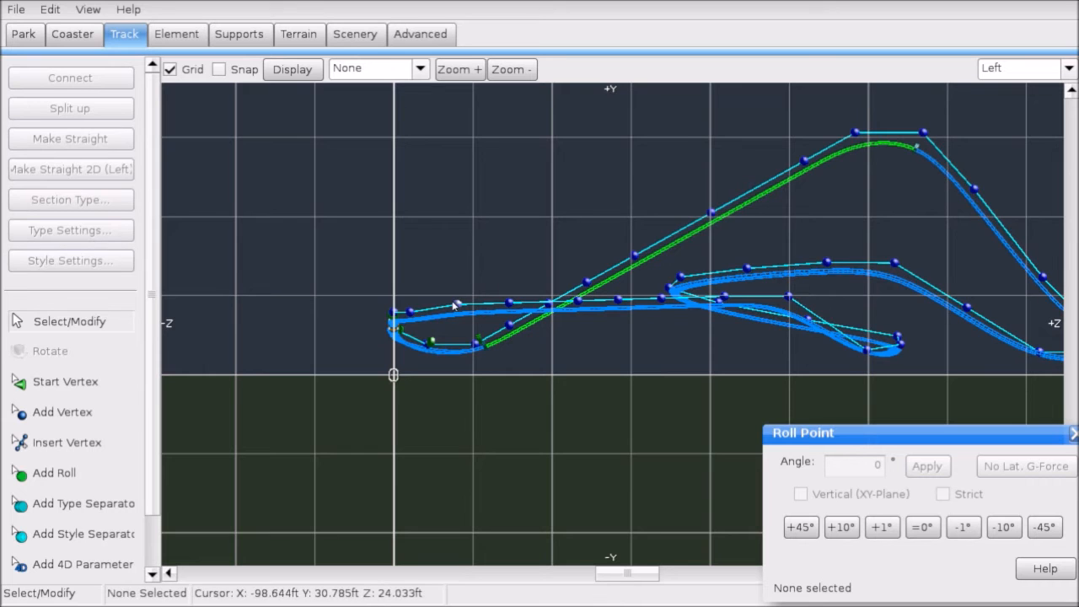
{"action": "left_click", "coordinate": [456, 305]}
{"action": "scroll", "coordinate": [460, 308], "scroll_direction": "up", "scroll_amount": 3}
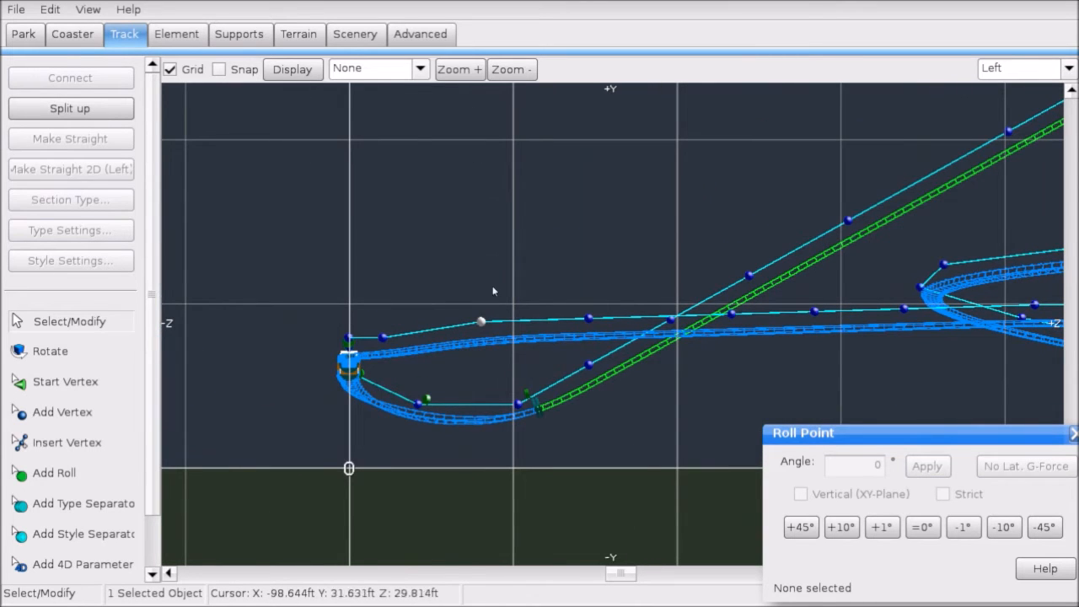
{"action": "left_click", "coordinate": [576, 238]}
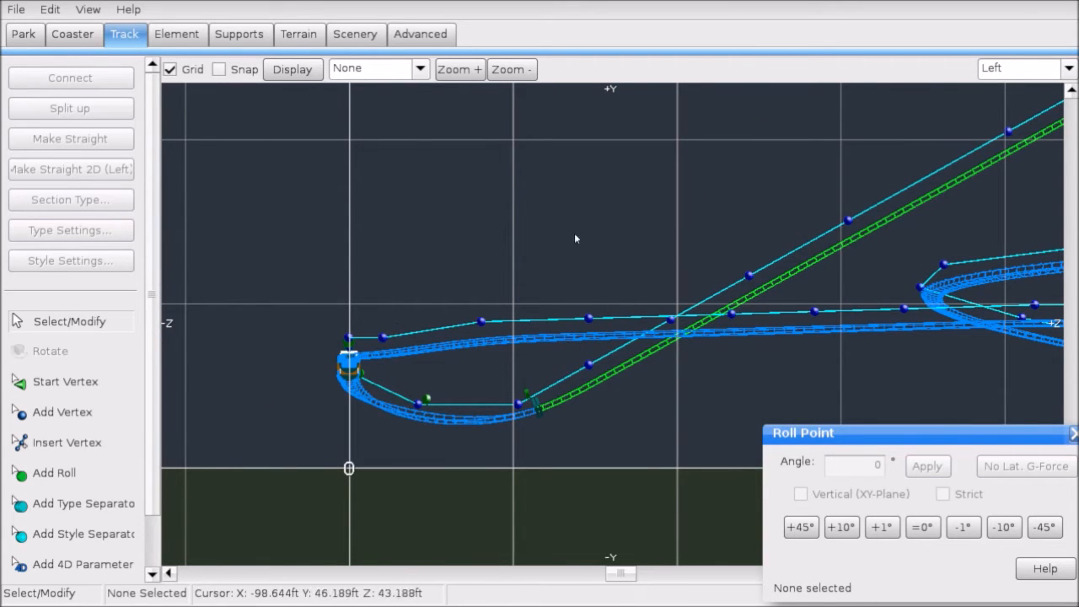
{"action": "left_click", "coordinate": [1022, 67]}
{"action": "left_click", "coordinate": [1004, 85]}
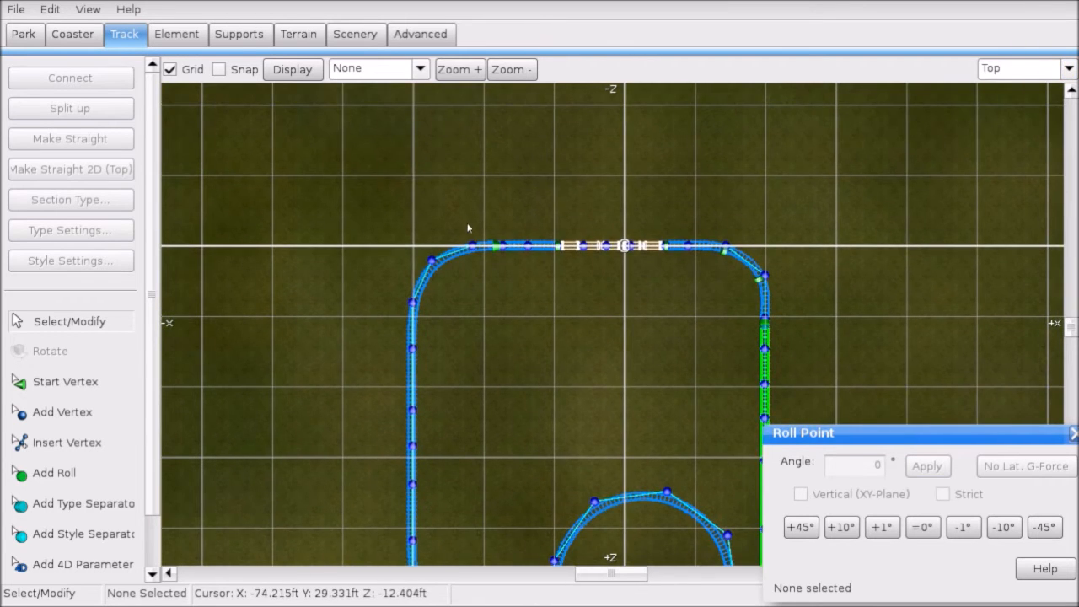
Step: Select the station straight's vertices, lower them slightly in Front view, and apply Make Straight
{"action": "left_click_drag", "start_coordinate": [468, 228], "coordinate": [736, 257]}
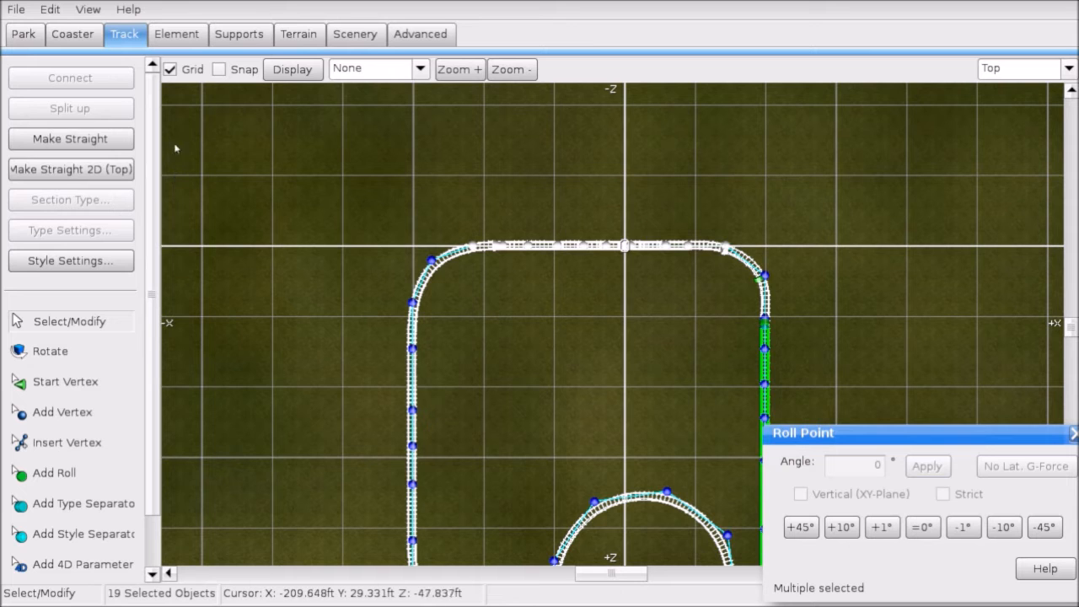
{"action": "left_click", "coordinate": [1022, 67]}
{"action": "left_click", "coordinate": [1004, 135]}
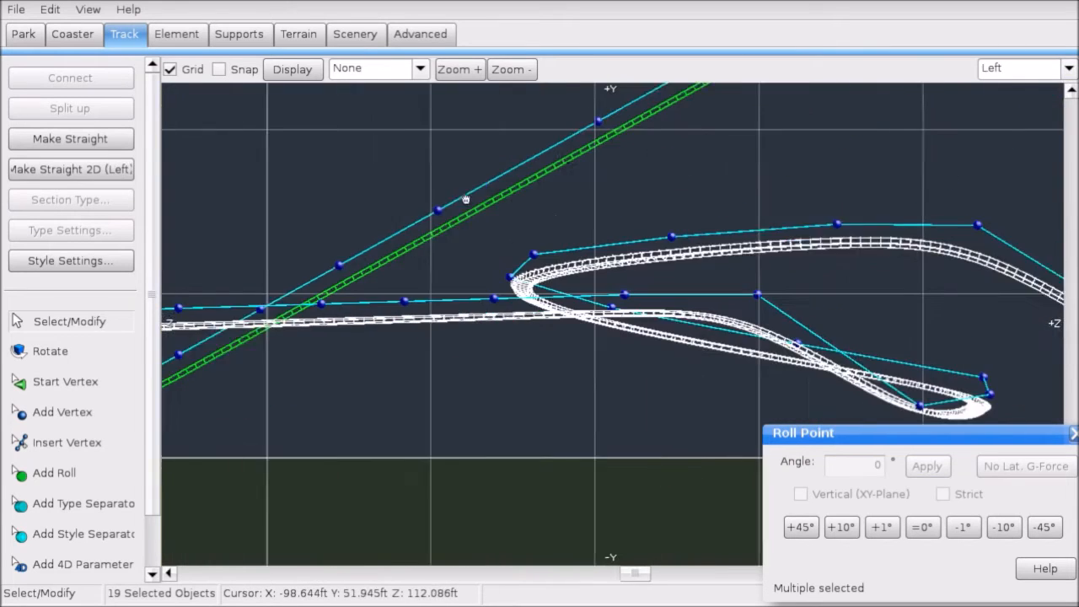
{"action": "left_click", "coordinate": [1022, 68]}
{"action": "left_click", "coordinate": [1003, 101]}
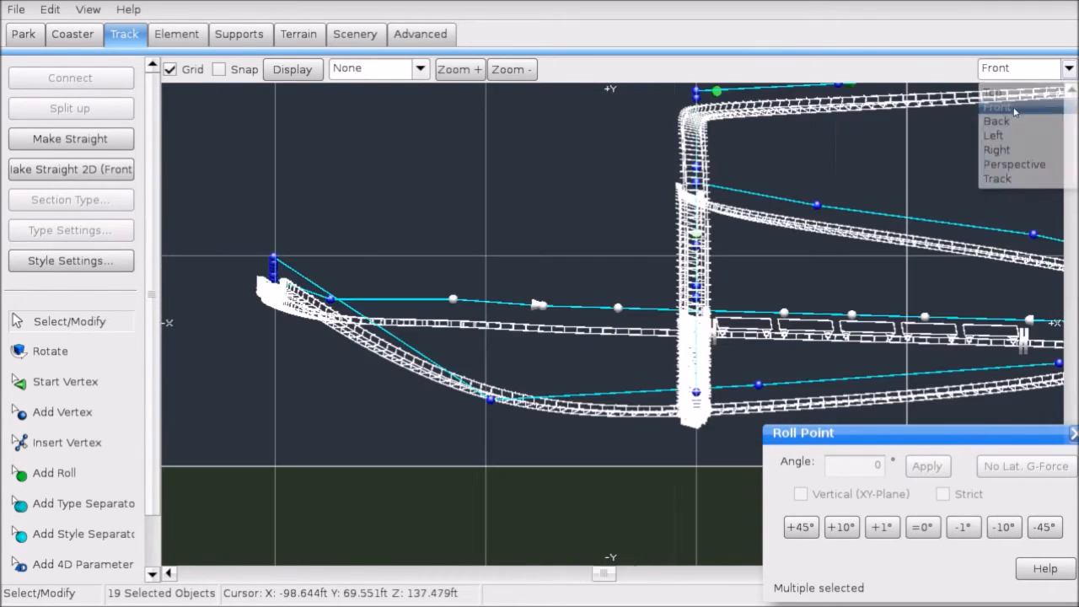
{"action": "right_click_drag", "start_coordinate": [759, 253], "coordinate": [501, 206]}
{"action": "left_click_drag", "start_coordinate": [845, 280], "coordinate": [845, 292]}
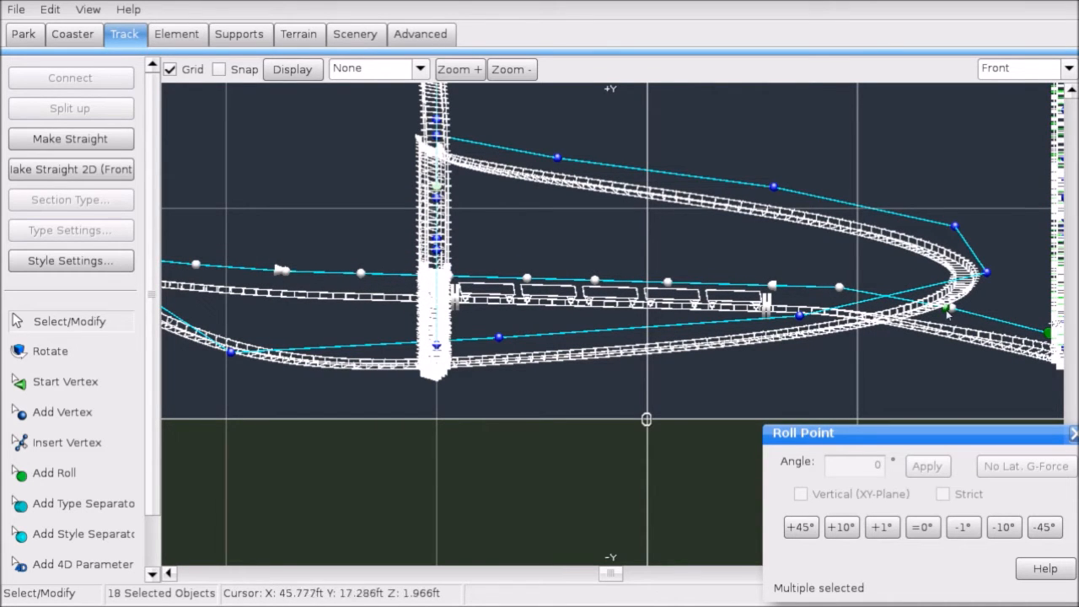
{"action": "left_click_drag", "start_coordinate": [843, 289], "coordinate": [845, 280]}
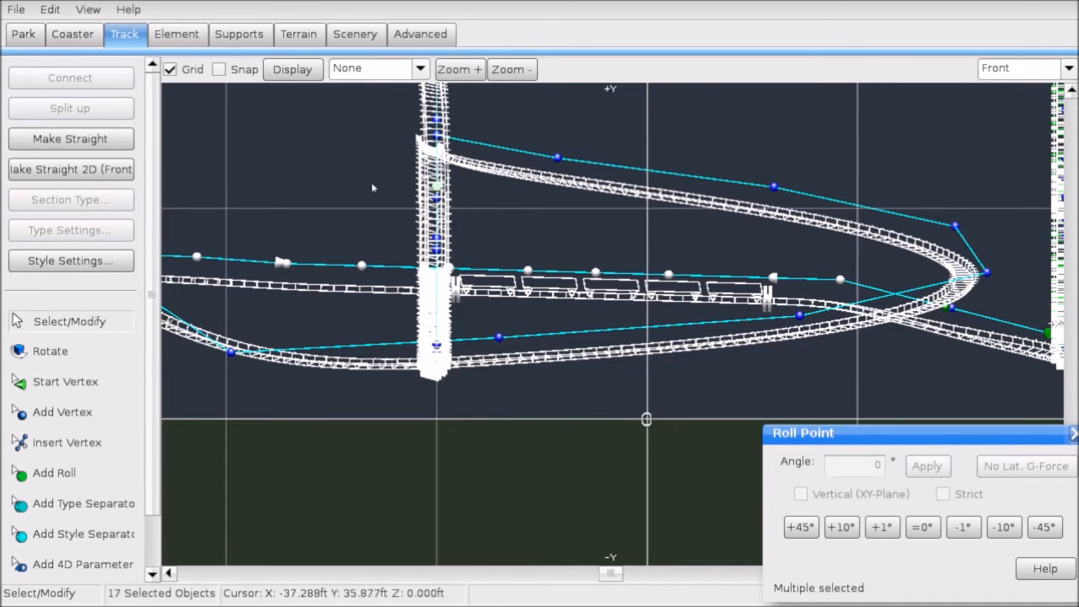
{"action": "left_click", "coordinate": [117, 145]}
{"action": "scroll", "coordinate": [620, 236], "scroll_direction": "down", "scroll_amount": 1}
{"action": "left_click", "coordinate": [627, 246]}
{"action": "left_click", "coordinate": [381, 67]}
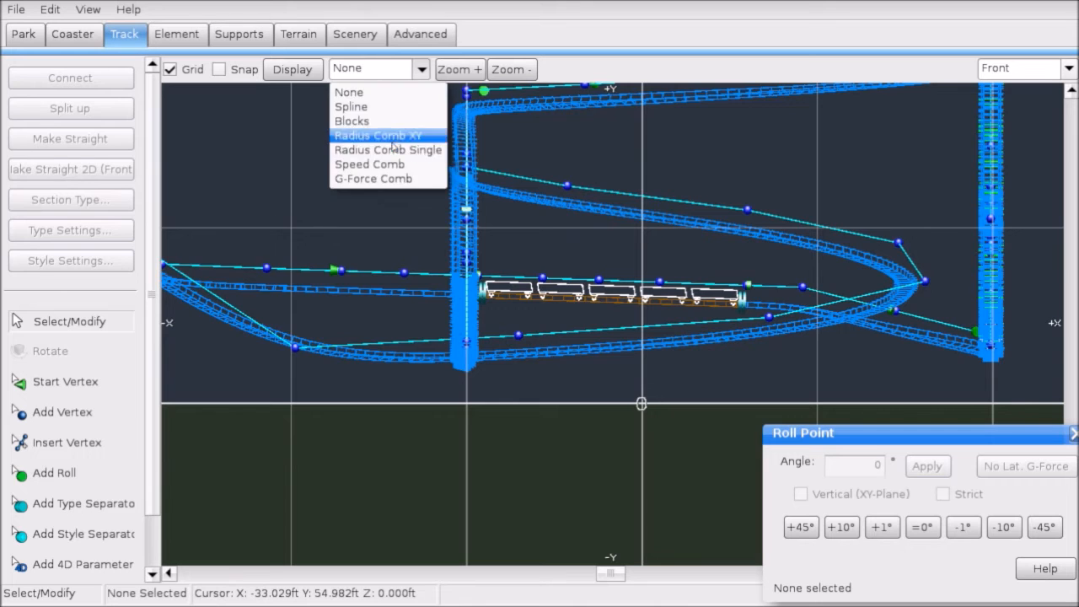
Step: Show the Radius Comb Single, then the Speed Comb, and pan along the track to inspect speeds
{"action": "left_click", "coordinate": [391, 150]}
{"action": "scroll", "coordinate": [557, 207], "scroll_direction": "up", "scroll_amount": 1}
{"action": "left_click", "coordinate": [420, 68]}
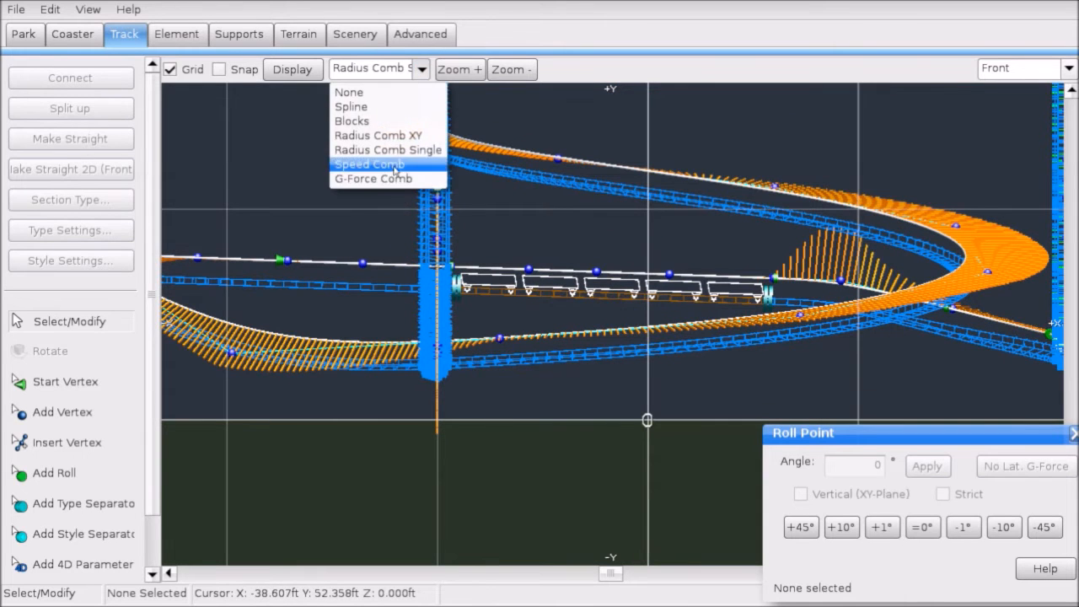
{"action": "left_click", "coordinate": [394, 166]}
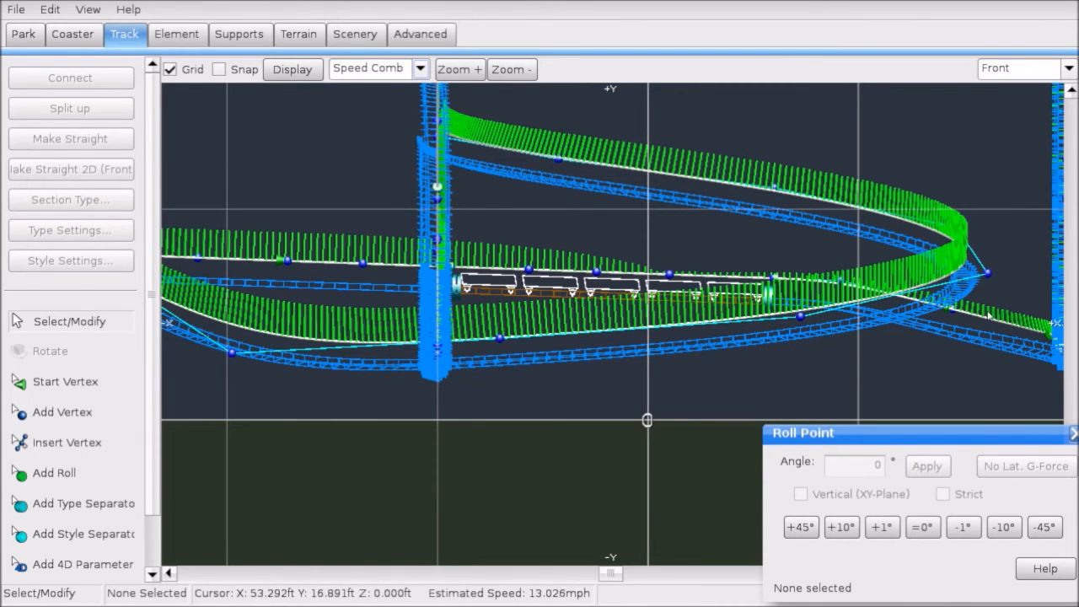
{"action": "scroll", "coordinate": [810, 297], "scroll_direction": "up", "scroll_amount": 3}
{"action": "right_click_drag", "start_coordinate": [764, 296], "coordinate": [515, 346]}
{"action": "right_click_drag", "start_coordinate": [807, 202], "coordinate": [657, 172]}
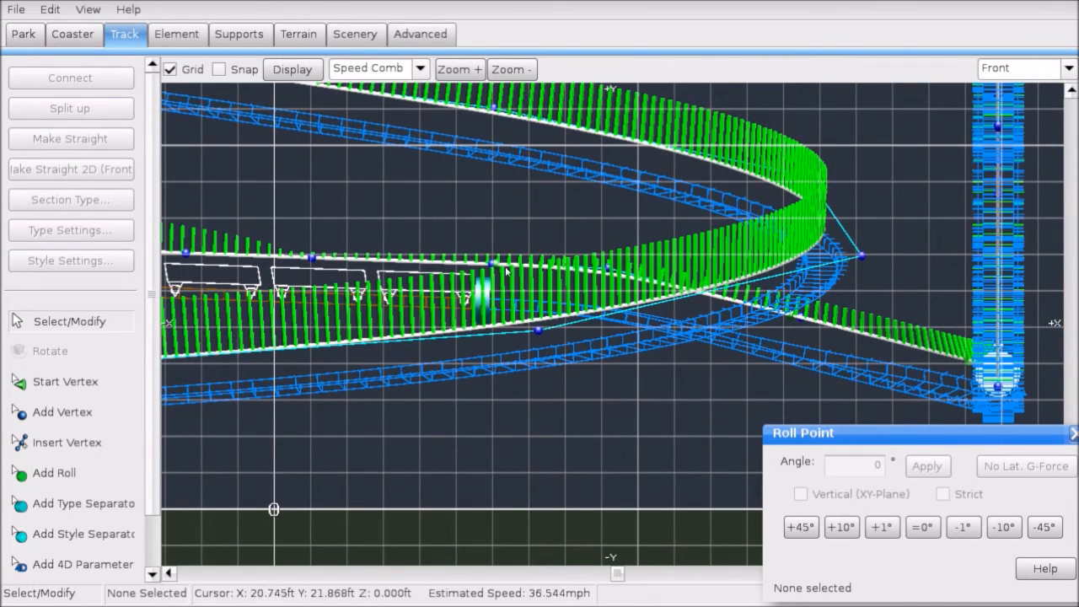
{"action": "scroll", "coordinate": [403, 256], "scroll_direction": "down", "scroll_amount": 4}
{"action": "right_click_drag", "start_coordinate": [495, 244], "coordinate": [599, 245]}
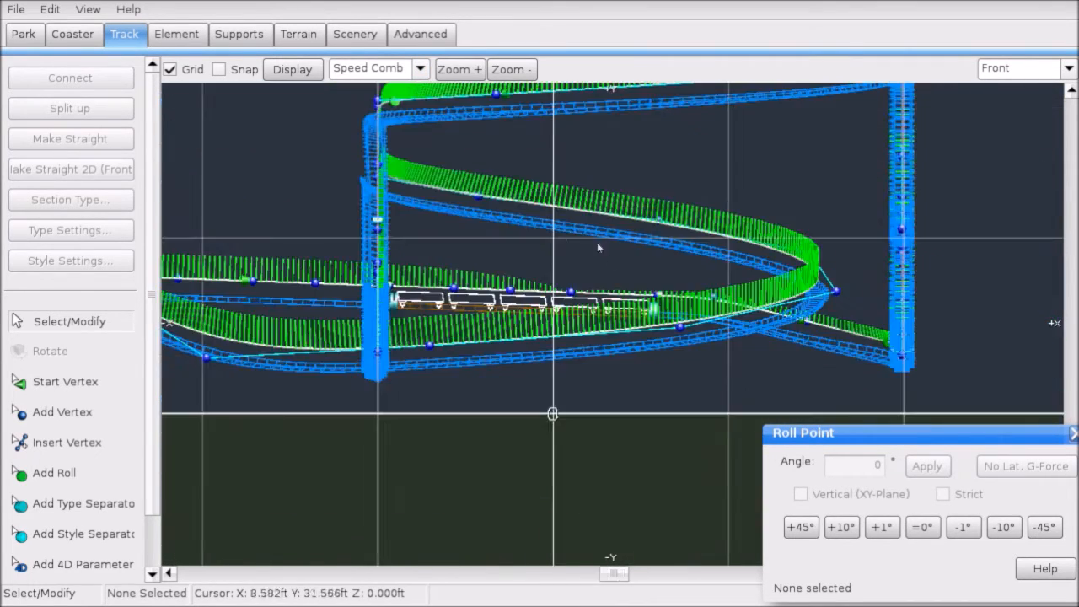
{"action": "right_click_drag", "start_coordinate": [379, 265], "coordinate": [851, 198]}
Step: Set the track overlay back to None and view the coaster in Perspective
{"action": "left_click", "coordinate": [398, 70]}
{"action": "left_click", "coordinate": [349, 92]}
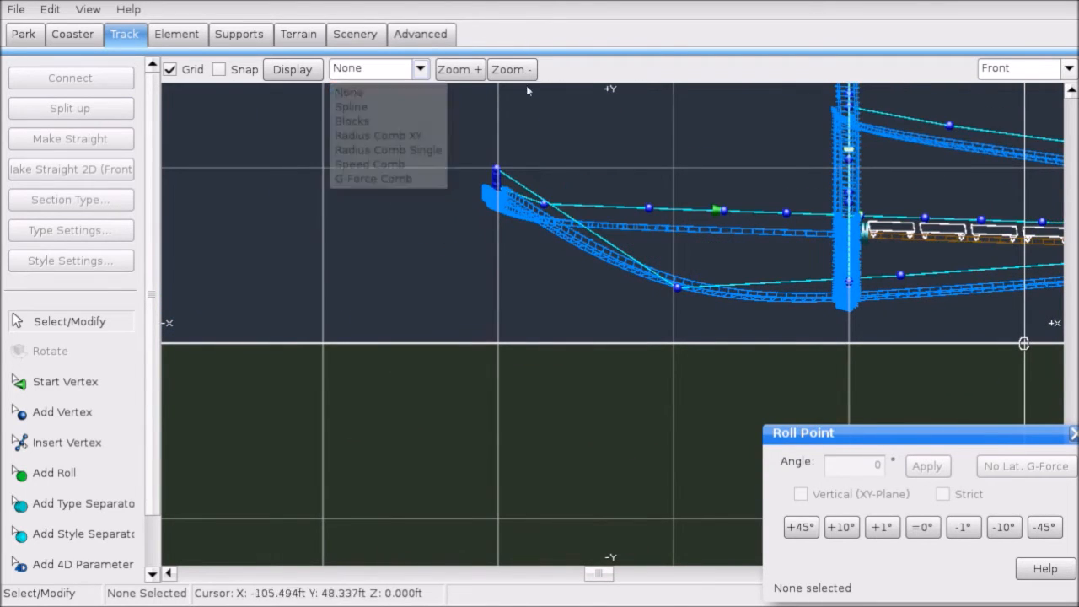
{"action": "left_click", "coordinate": [986, 68]}
{"action": "left_click", "coordinate": [1006, 164]}
{"action": "right_click_drag", "start_coordinate": [780, 229], "coordinate": [734, 213]}
{"action": "middle_click_drag", "start_coordinate": [620, 332], "coordinate": [641, 244]}
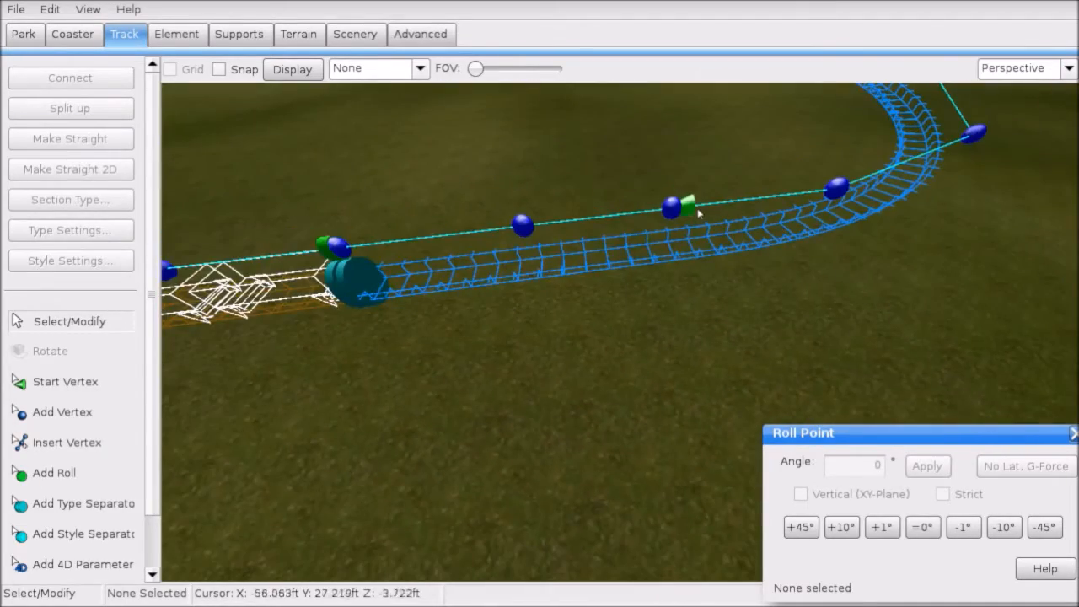
Step: Add a type separator past the station and select the section between the separators
{"action": "left_click", "coordinate": [692, 207]}
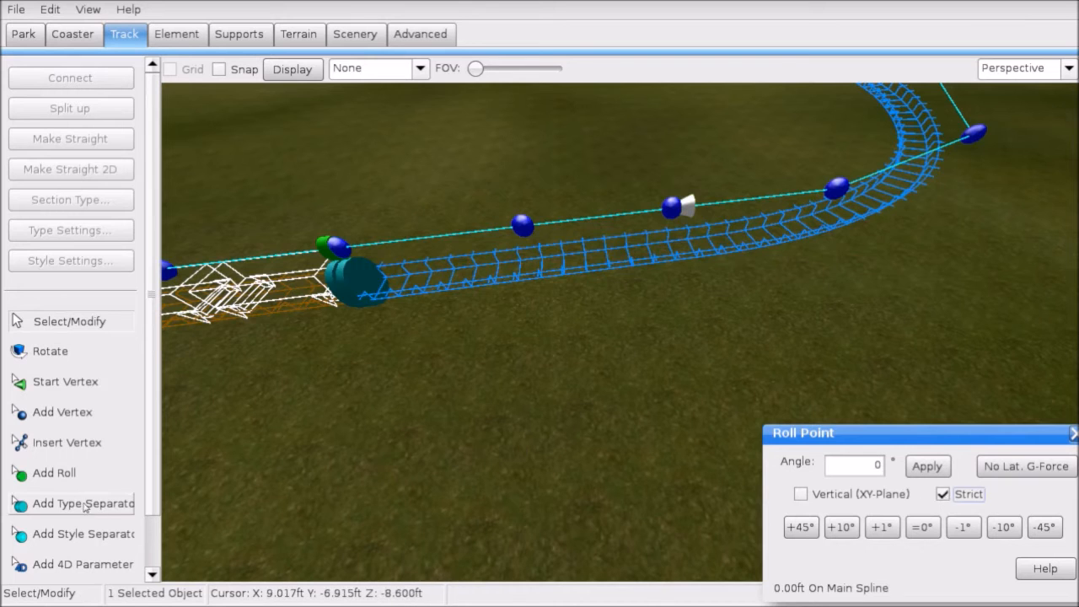
{"action": "left_click", "coordinate": [84, 507]}
{"action": "middle_click_drag", "start_coordinate": [472, 438], "coordinate": [512, 407]}
{"action": "left_click", "coordinate": [614, 319]}
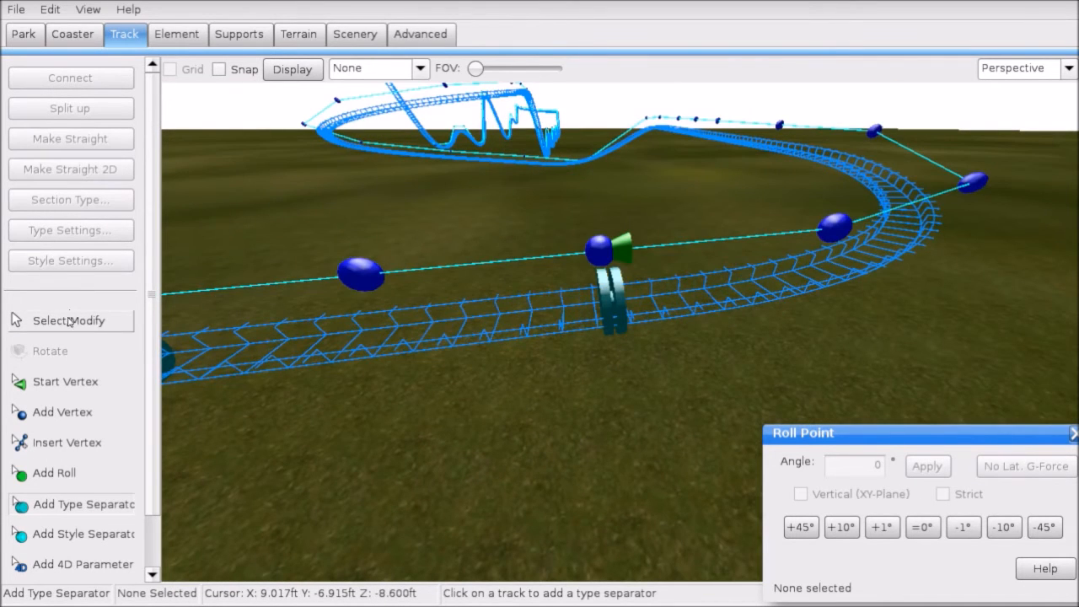
{"action": "left_click", "coordinate": [69, 321]}
{"action": "left_click", "coordinate": [605, 308]}
{"action": "middle_click_drag", "start_coordinate": [605, 308], "coordinate": [641, 260]}
{"action": "left_click", "coordinate": [641, 259]}
Step: Make that section a brake named 'Before station' with 100 mph limit and 1 g deceleration
{"action": "left_click", "coordinate": [87, 202]}
{"action": "left_click", "coordinate": [105, 286]}
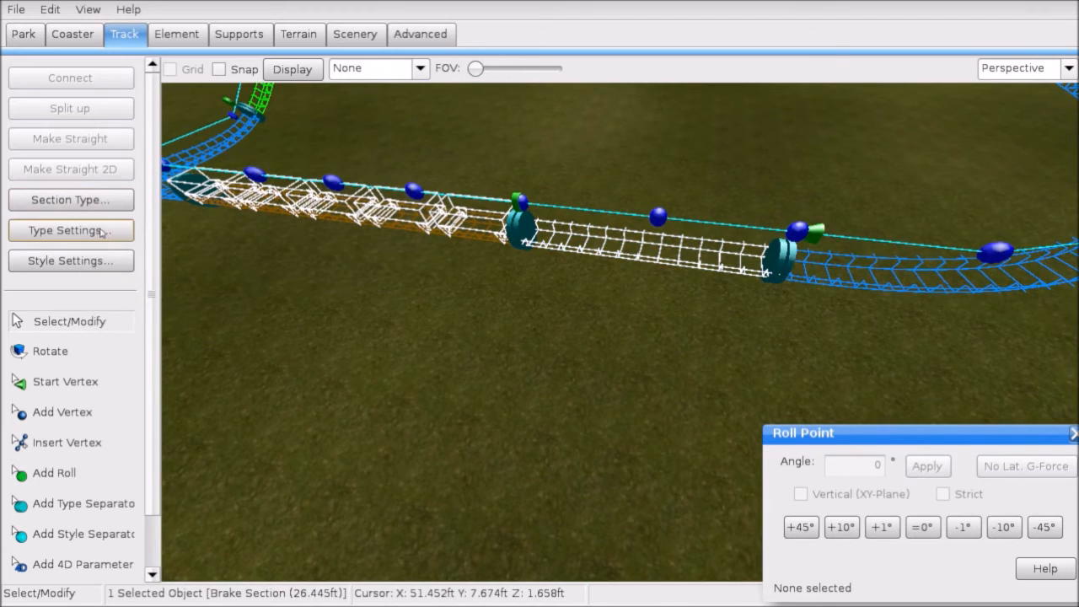
{"action": "left_click", "coordinate": [70, 230]}
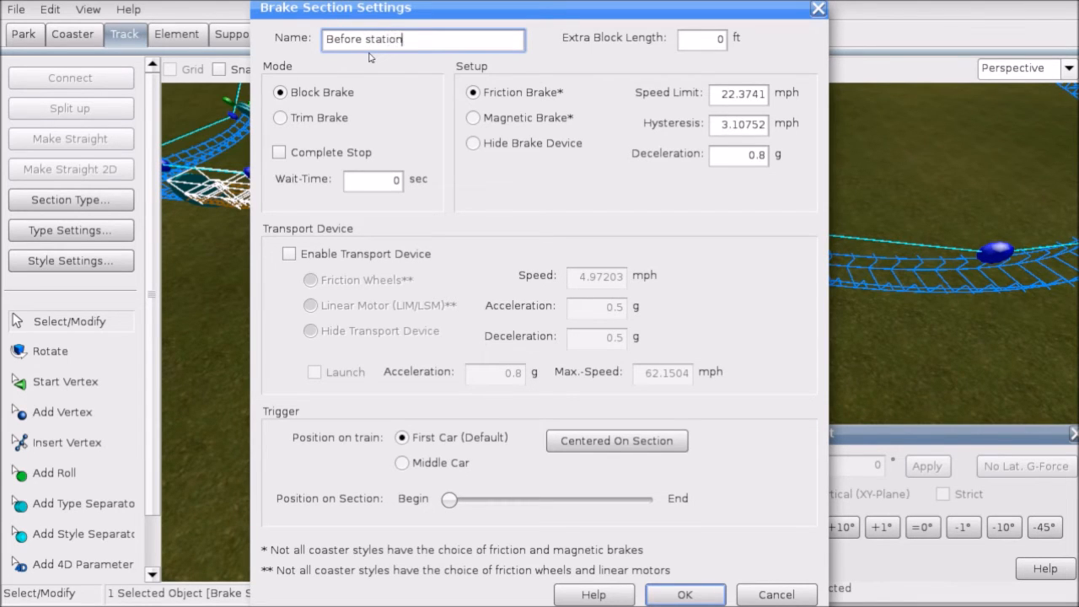
{"action": "left_click", "coordinate": [722, 154]}
{"action": "type", "text": "10"}
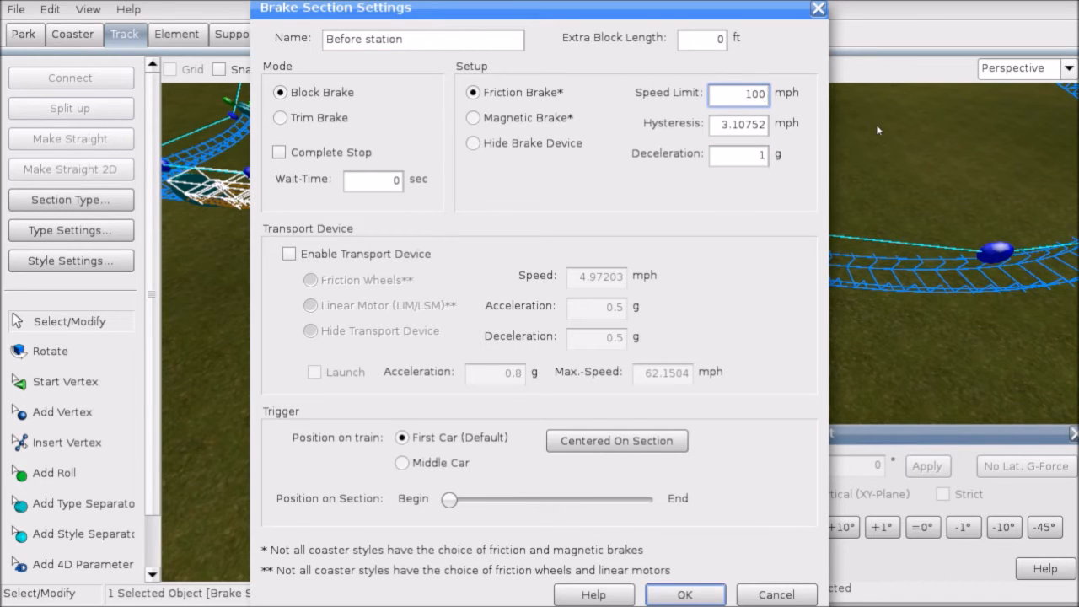
{"action": "left_click", "coordinate": [685, 594]}
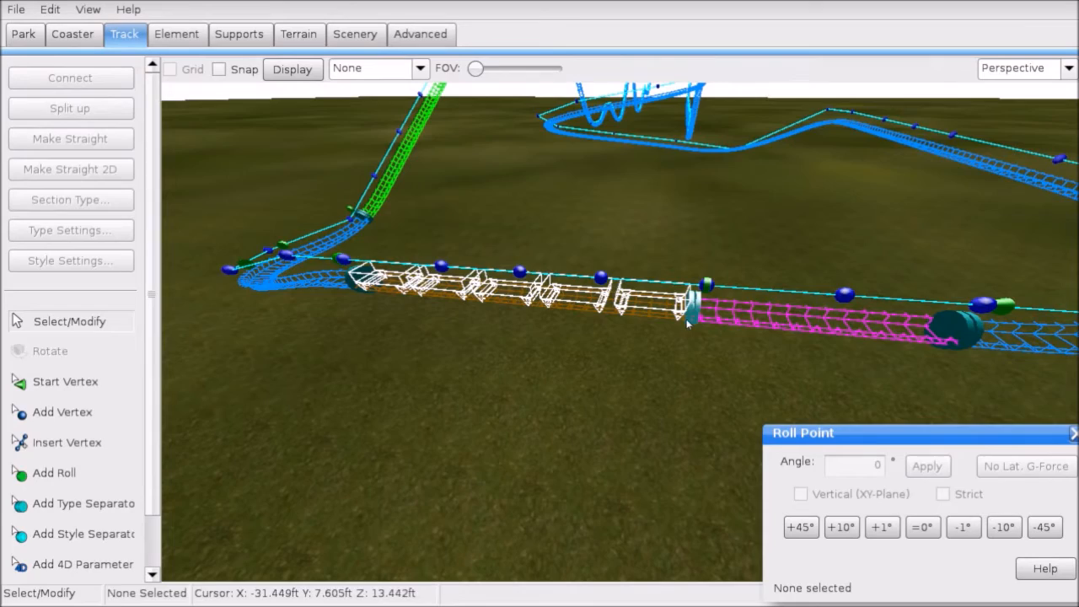
Step: Add a roll point on the track near the station and make it strict
{"action": "left_click", "coordinate": [688, 320]}
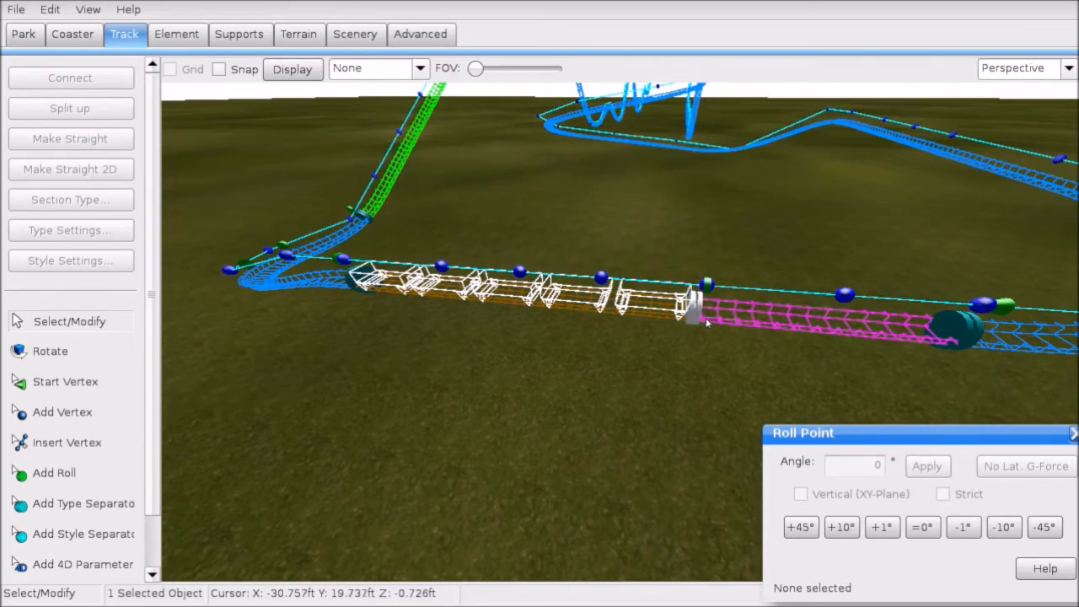
{"action": "right_click_drag", "start_coordinate": [687, 320], "coordinate": [632, 327]}
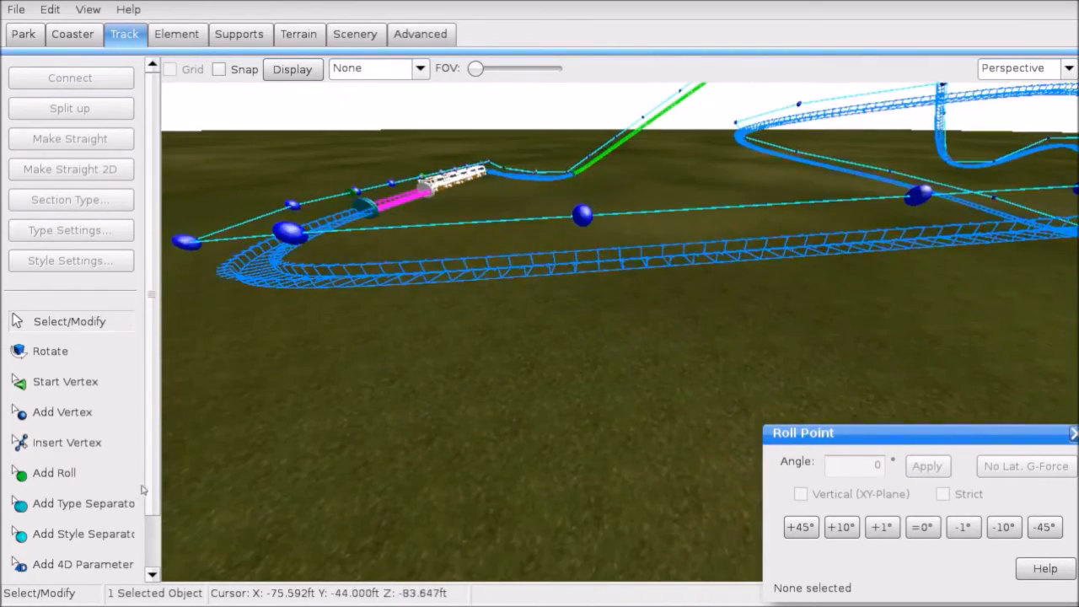
{"action": "left_click", "coordinate": [118, 476]}
{"action": "right_click_drag", "start_coordinate": [566, 377], "coordinate": [759, 405]}
{"action": "left_click", "coordinate": [548, 230]}
{"action": "left_click", "coordinate": [100, 325]}
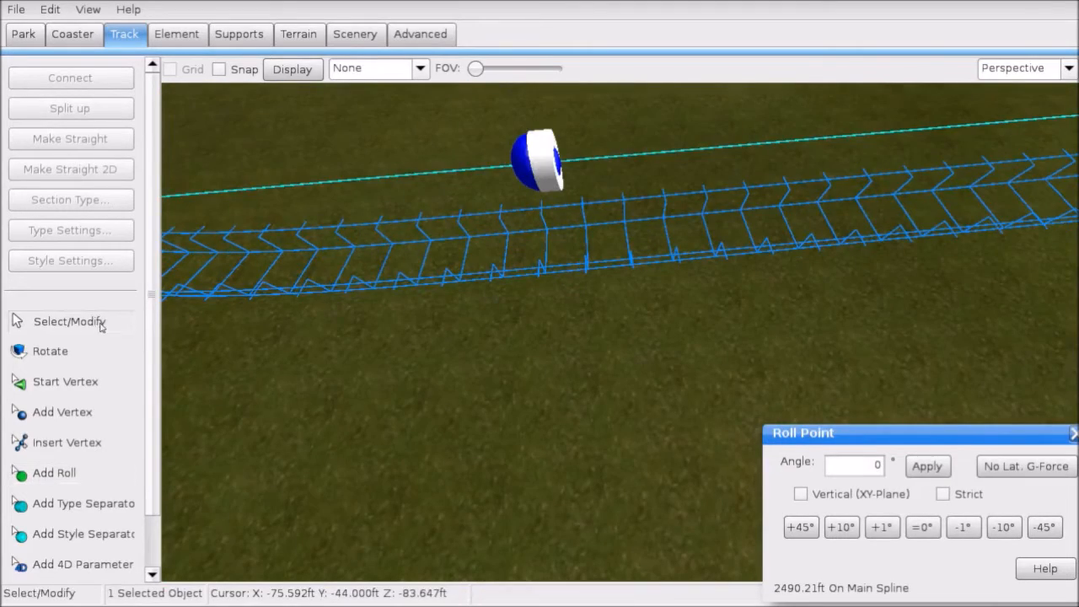
{"action": "left_click", "coordinate": [942, 494]}
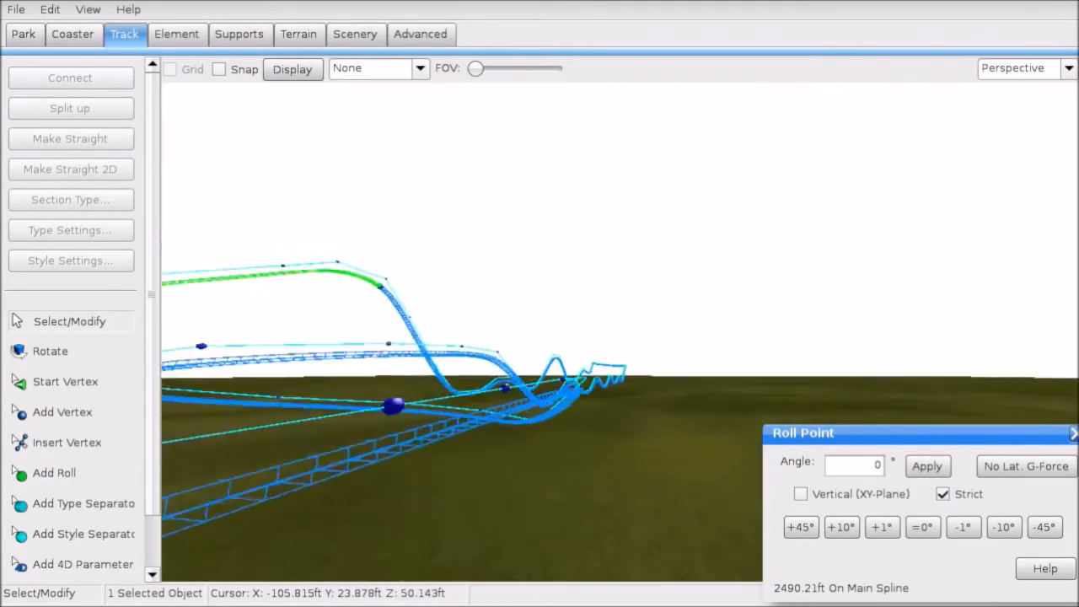
{"action": "right_click_drag", "start_coordinate": [582, 355], "coordinate": [476, 455]}
Step: Select the existing roll point on the track and turn on its strict mode
{"action": "left_click", "coordinate": [90, 506]}
{"action": "left_click", "coordinate": [54, 473]}
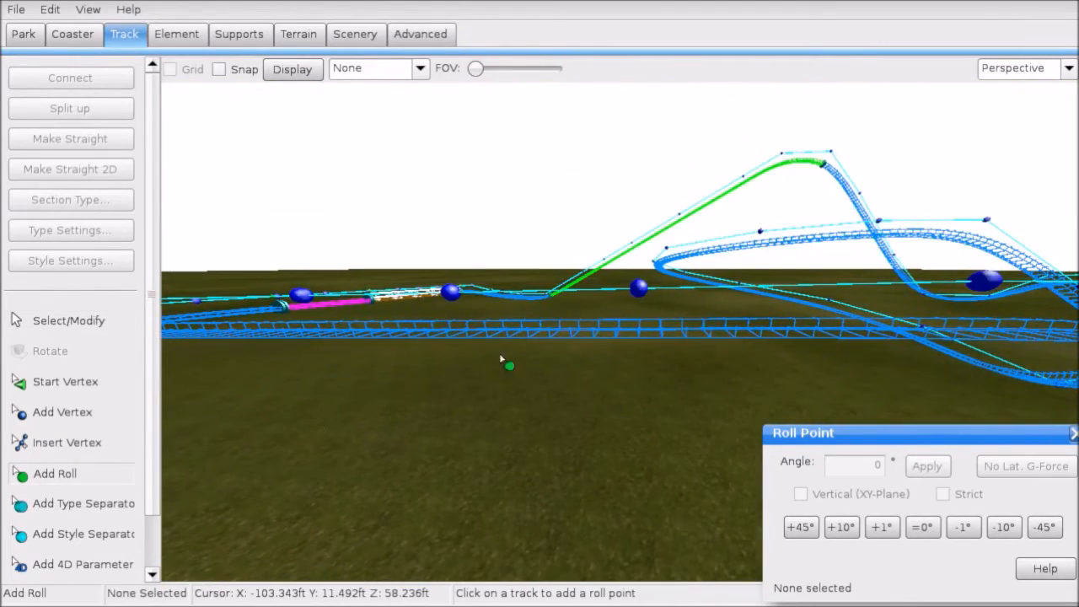
{"action": "left_click", "coordinate": [643, 338]}
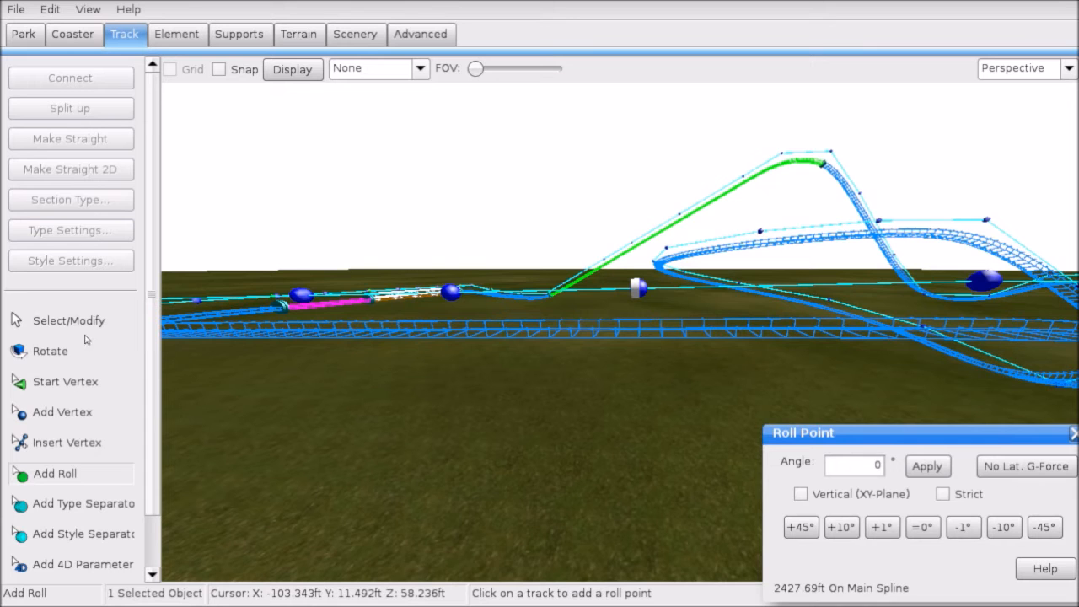
{"action": "left_click", "coordinate": [81, 323]}
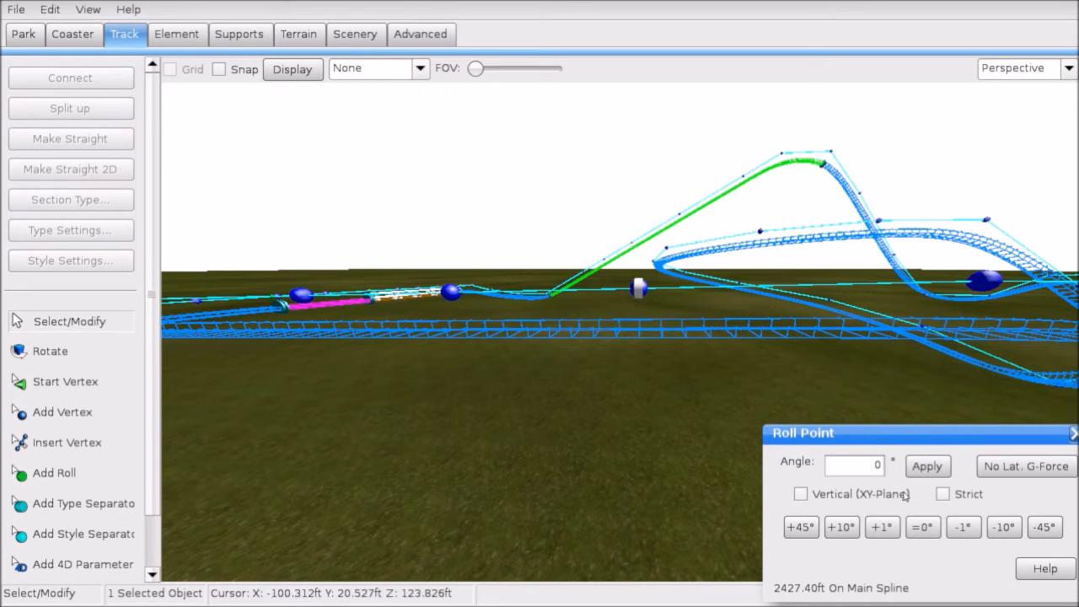
{"action": "left_click", "coordinate": [943, 495]}
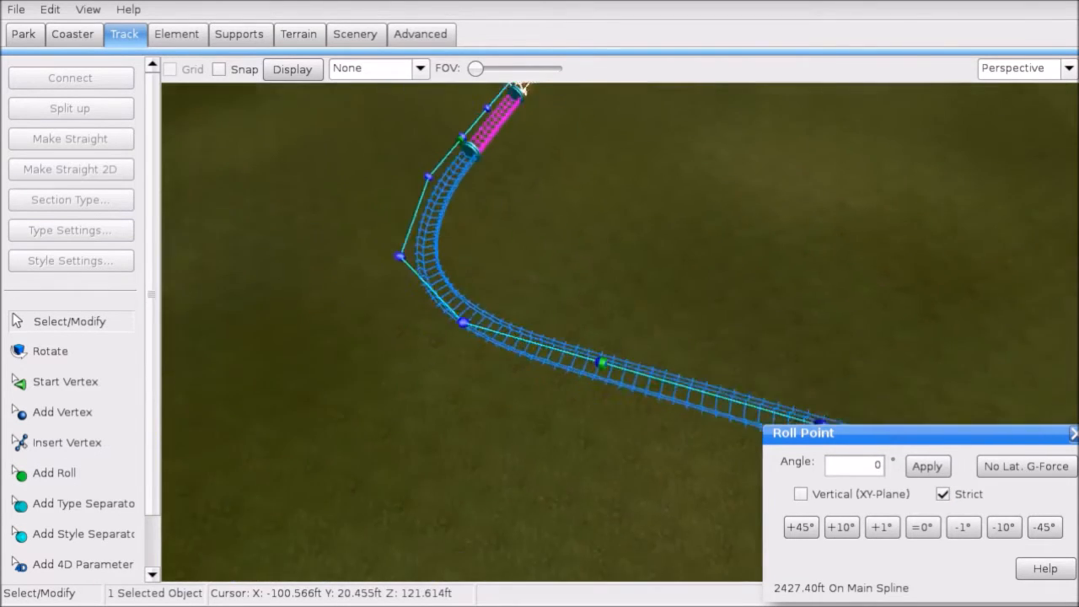
{"action": "right_click_drag", "start_coordinate": [462, 332], "coordinate": [560, 405]}
Step: Add a strict roll point on the curve, bank it for no lateral g-force, and show the G-Force Comb
{"action": "left_click", "coordinate": [45, 477]}
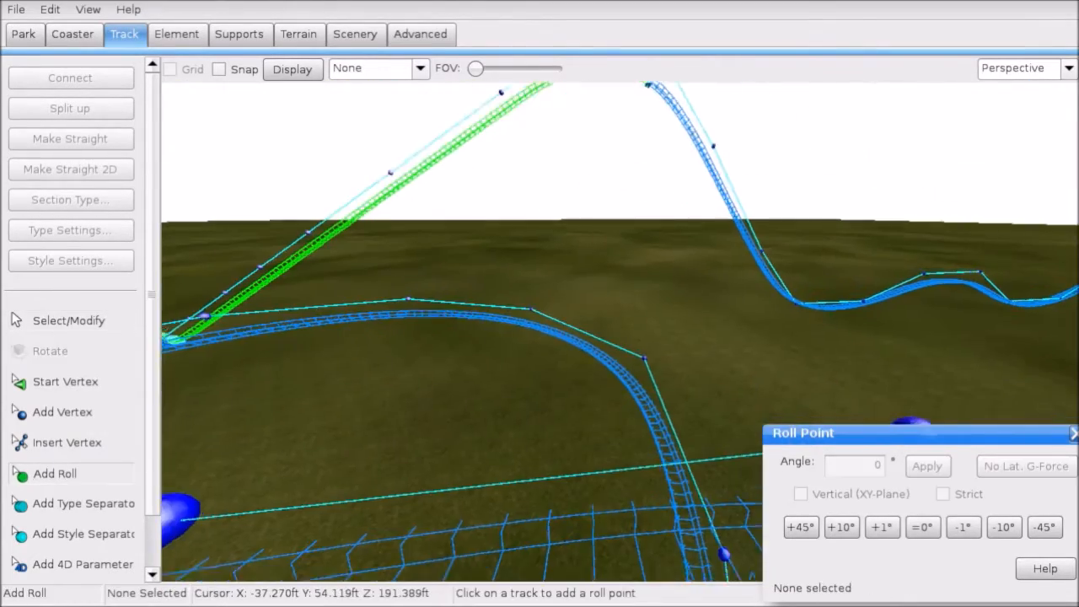
{"action": "right_click_drag", "start_coordinate": [337, 498], "coordinate": [327, 408]}
{"action": "left_click", "coordinate": [652, 310]}
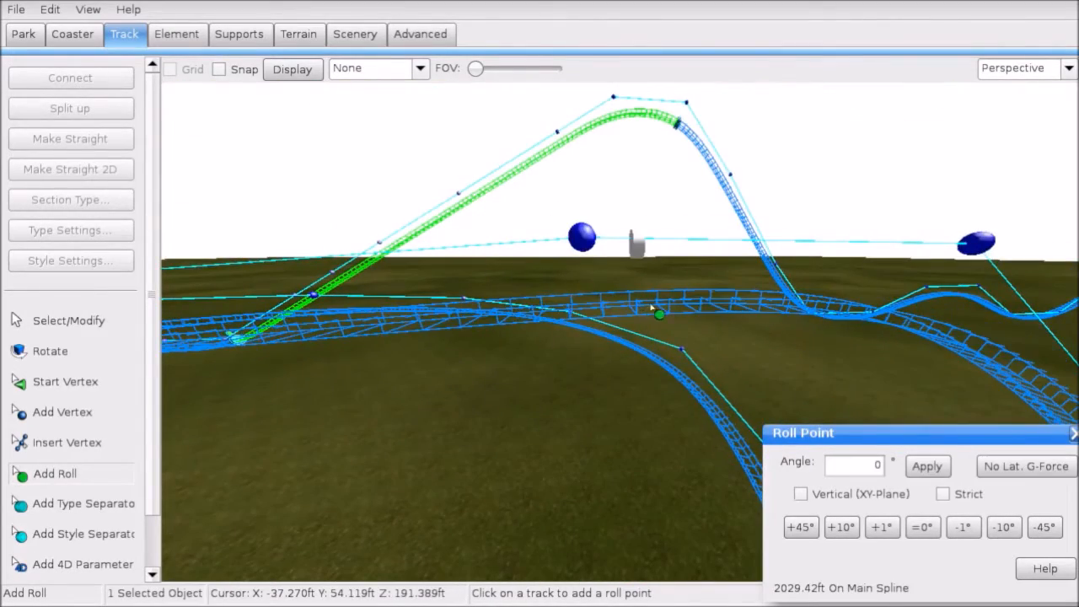
{"action": "left_click", "coordinate": [945, 494]}
{"action": "right_click_drag", "start_coordinate": [759, 278], "coordinate": [742, 316]}
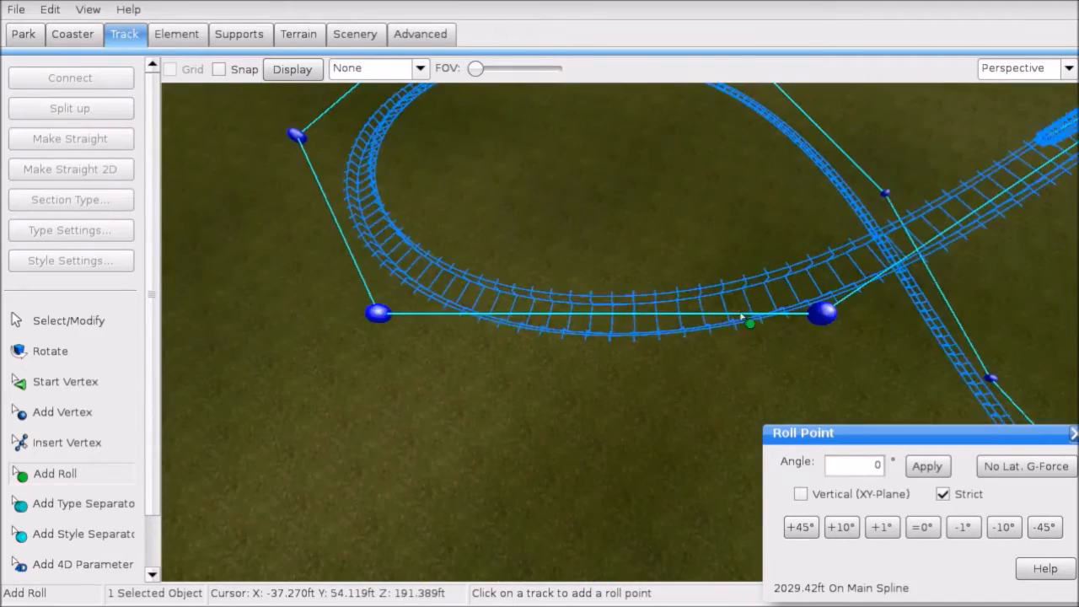
{"action": "left_click_drag", "start_coordinate": [742, 317], "coordinate": [747, 287]}
{"action": "left_click", "coordinate": [1004, 469]}
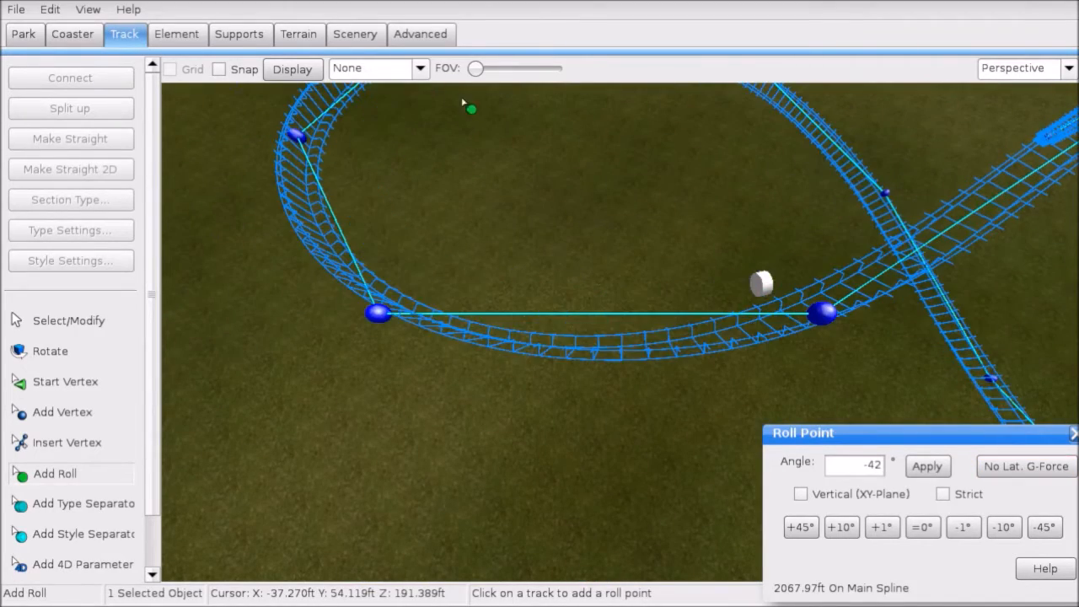
{"action": "left_click", "coordinate": [409, 74]}
{"action": "left_click", "coordinate": [388, 181]}
{"action": "right_click_drag", "start_coordinate": [388, 194], "coordinate": [759, 405]}
Step: Bank the current roll point -10° and add another roll point further along, banked -30°
{"action": "left_click", "coordinate": [920, 528]}
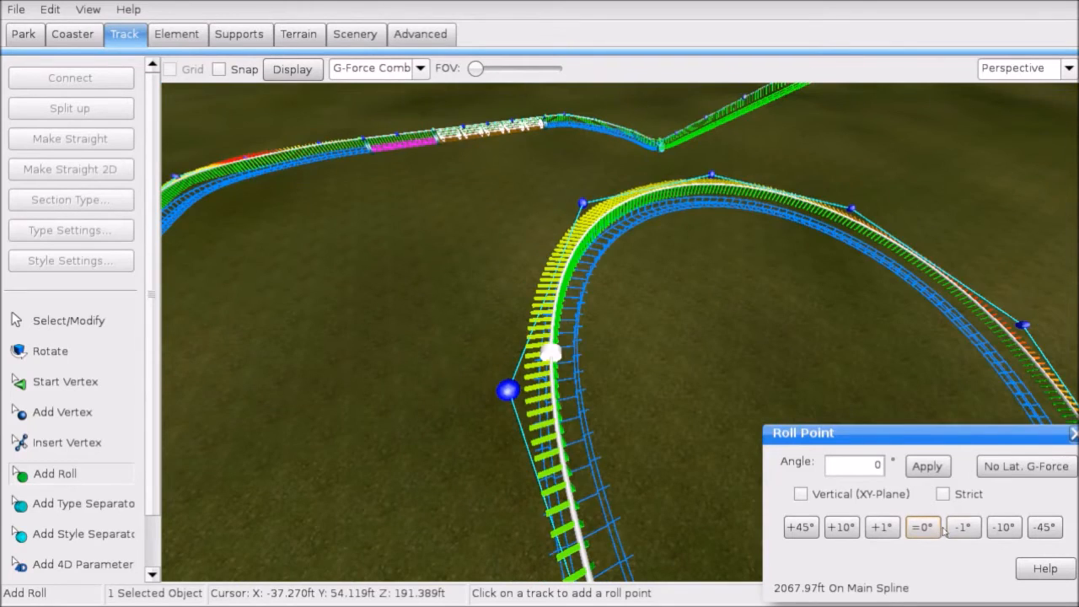
{"action": "left_click", "coordinate": [1005, 528]}
{"action": "mouse_move", "coordinate": [672, 321]}
{"action": "right_mouse_down"}
{"action": "mouse_move", "coordinate": [668, 295]}
{"action": "mouse_move", "coordinate": [665, 315]}
{"action": "right_mouse_up"}
{"action": "left_click", "coordinate": [670, 316]}
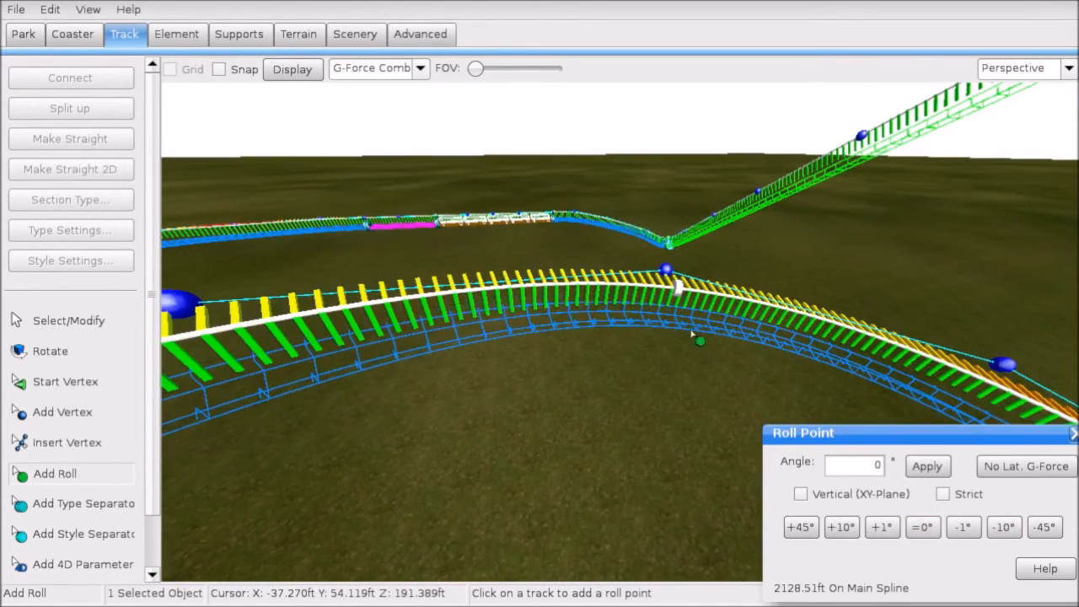
{"action": "left_click", "coordinate": [1012, 535]}
{"action": "left_click", "coordinate": [1012, 535]}
{"action": "left_click", "coordinate": [1012, 536]}
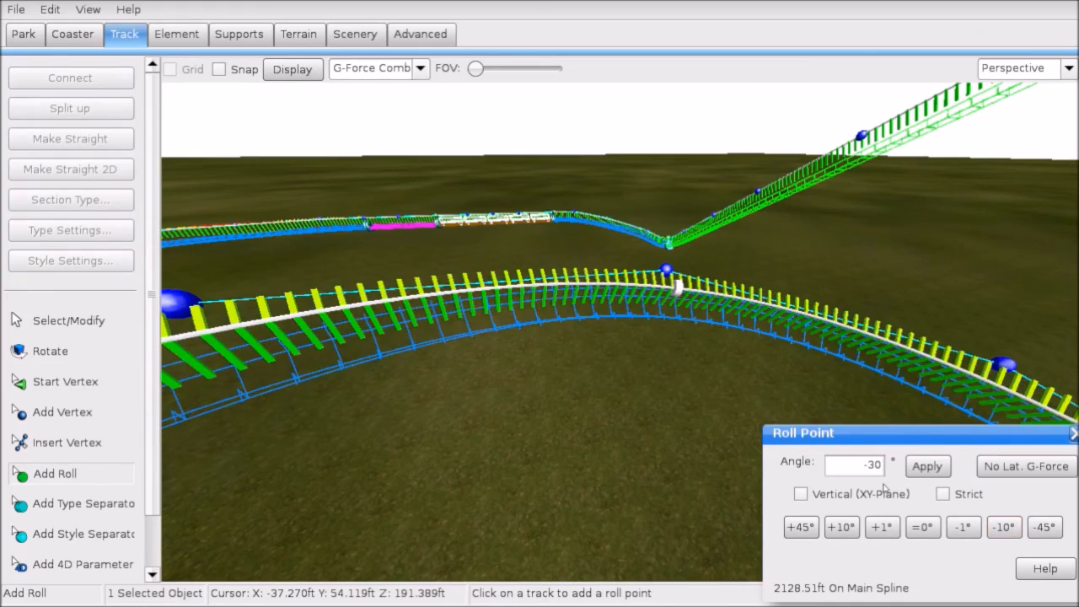
Step: Add another roll point along the curve and settle its bank at -35°
{"action": "right_click_drag", "start_coordinate": [717, 363], "coordinate": [419, 344]}
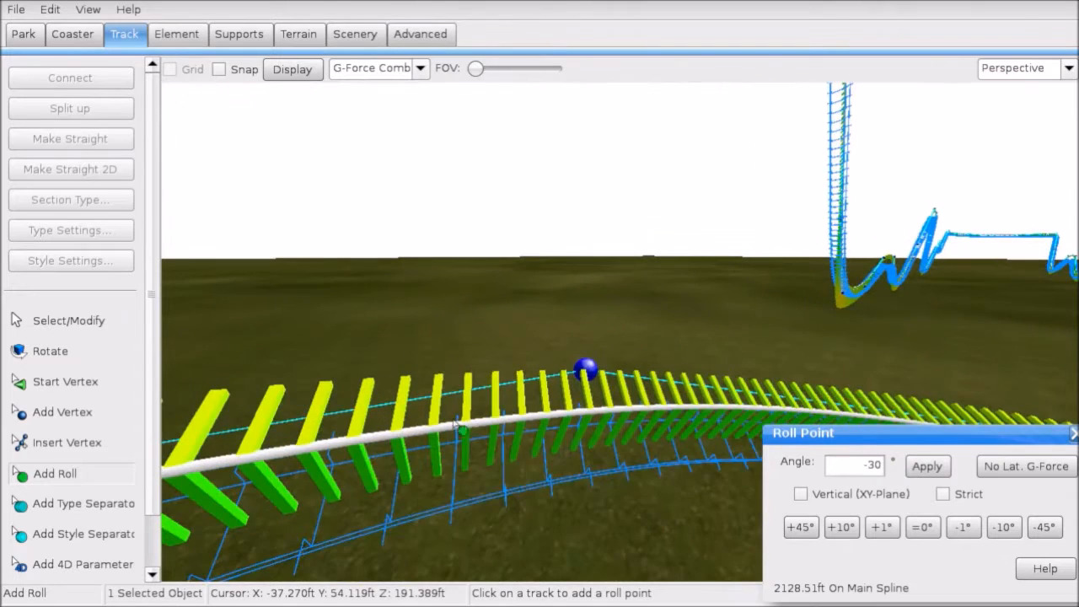
{"action": "left_click", "coordinate": [608, 478]}
{"action": "left_click", "coordinate": [1050, 531]}
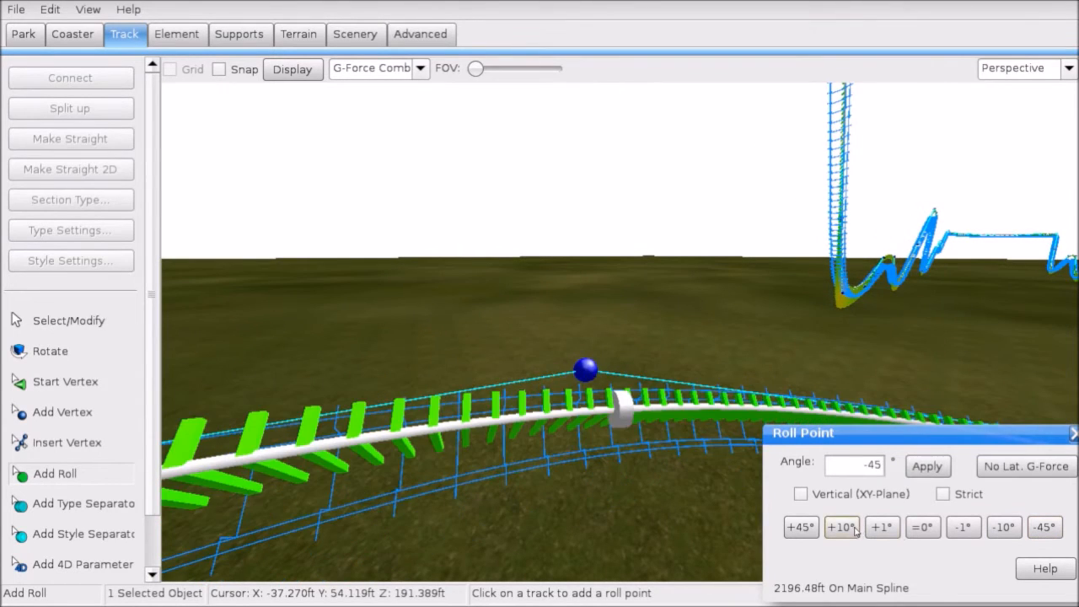
{"action": "left_click", "coordinate": [842, 528]}
{"action": "left_click", "coordinate": [841, 528]}
{"action": "left_click", "coordinate": [1009, 530]}
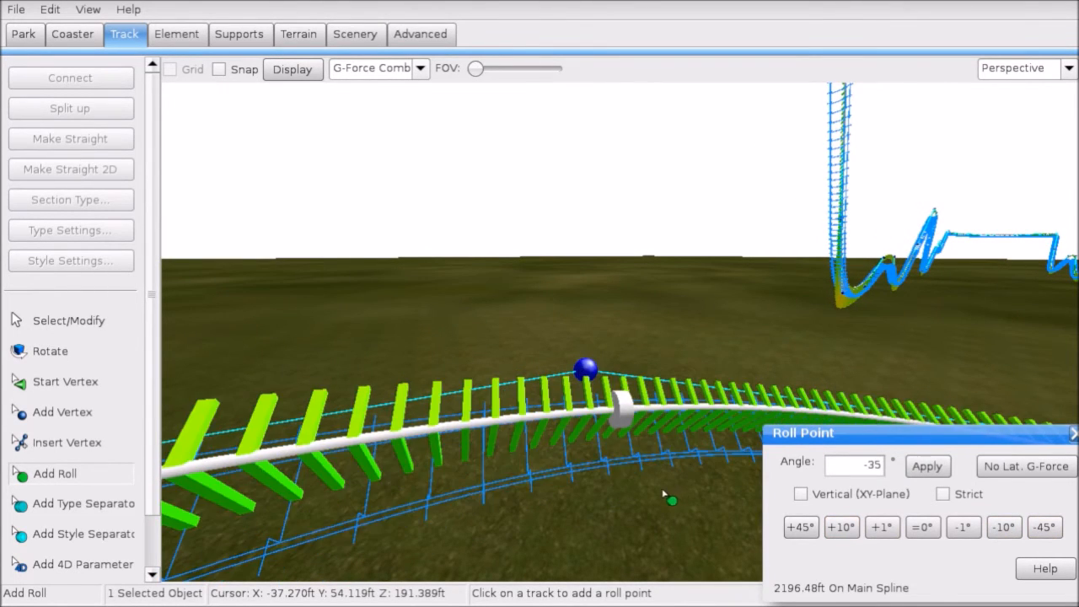
Step: Add a roll point banked -20° on the next section and nudge it along the track
{"action": "right_click_drag", "start_coordinate": [668, 497], "coordinate": [665, 469]}
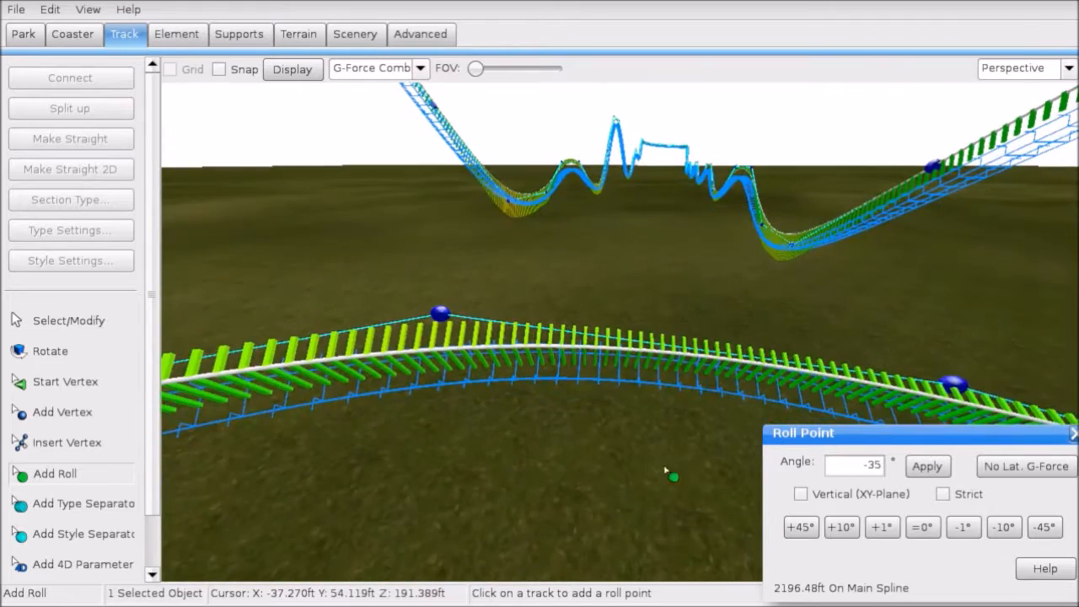
{"action": "right_click_drag", "start_coordinate": [763, 402], "coordinate": [869, 398]}
{"action": "left_click", "coordinate": [677, 366]}
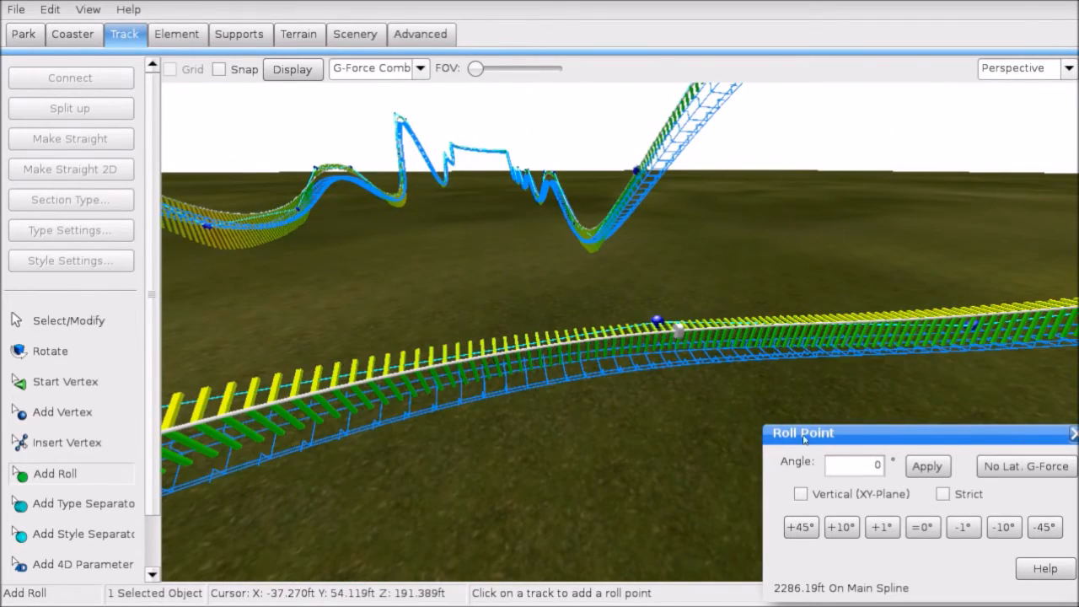
{"action": "left_click", "coordinate": [1006, 533]}
{"action": "left_click", "coordinate": [1006, 532]}
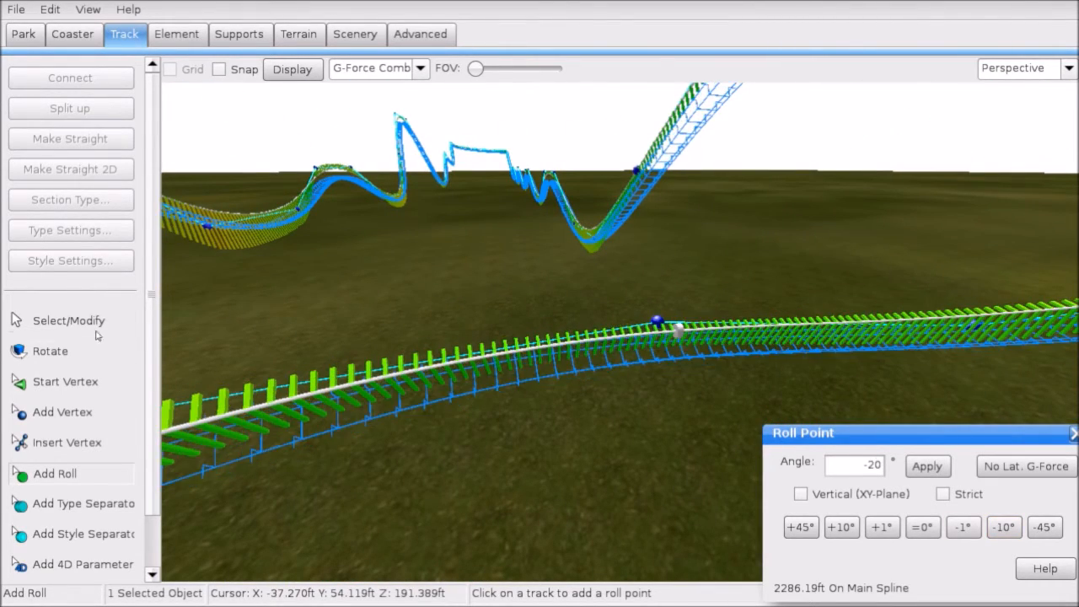
{"action": "left_click", "coordinate": [94, 329]}
{"action": "right_click_drag", "start_coordinate": [523, 379], "coordinate": [491, 364]}
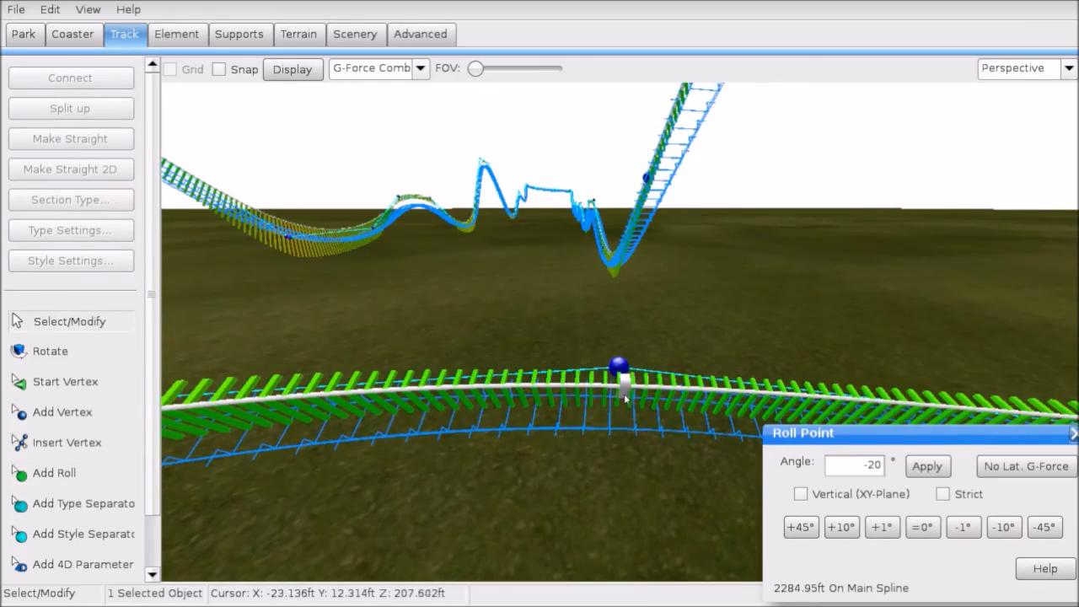
{"action": "left_click_drag", "start_coordinate": [626, 400], "coordinate": [624, 399]}
{"action": "right_click_drag", "start_coordinate": [624, 400], "coordinate": [675, 422]}
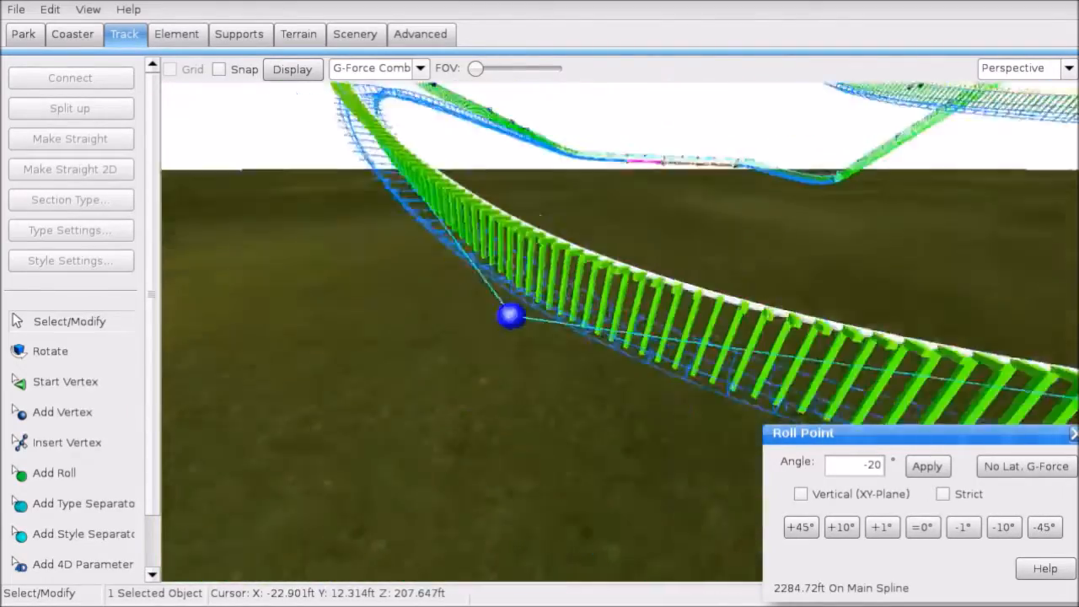
{"action": "right_click_drag", "start_coordinate": [337, 396], "coordinate": [305, 420]}
Step: Add a -10° roll point on the curve and a -45° roll point at the top of the rise
{"action": "left_click", "coordinate": [114, 479]}
{"action": "left_click", "coordinate": [600, 297]}
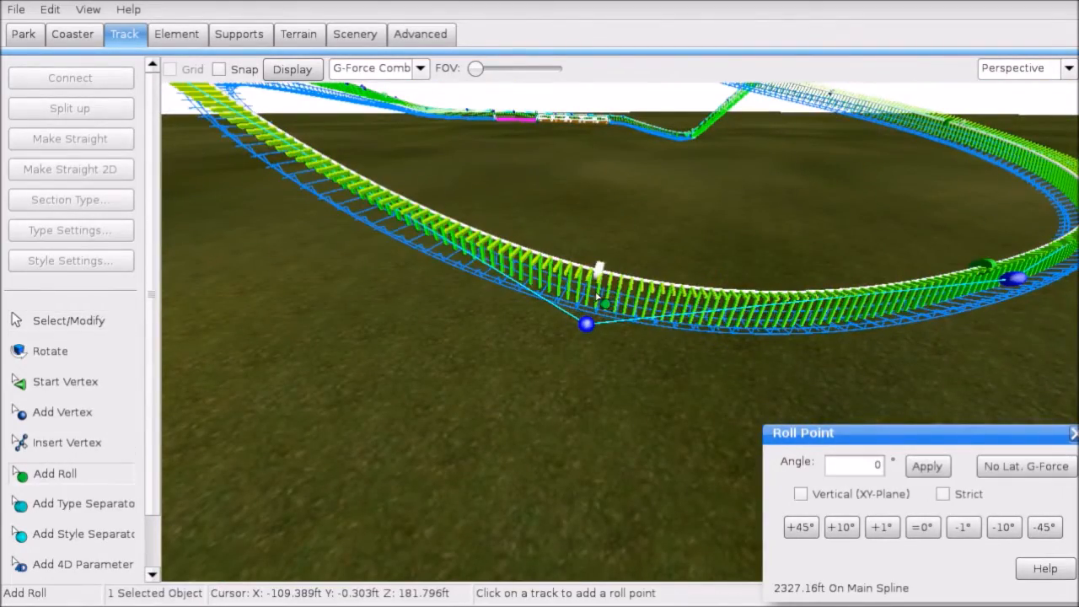
{"action": "left_click", "coordinate": [1005, 527]}
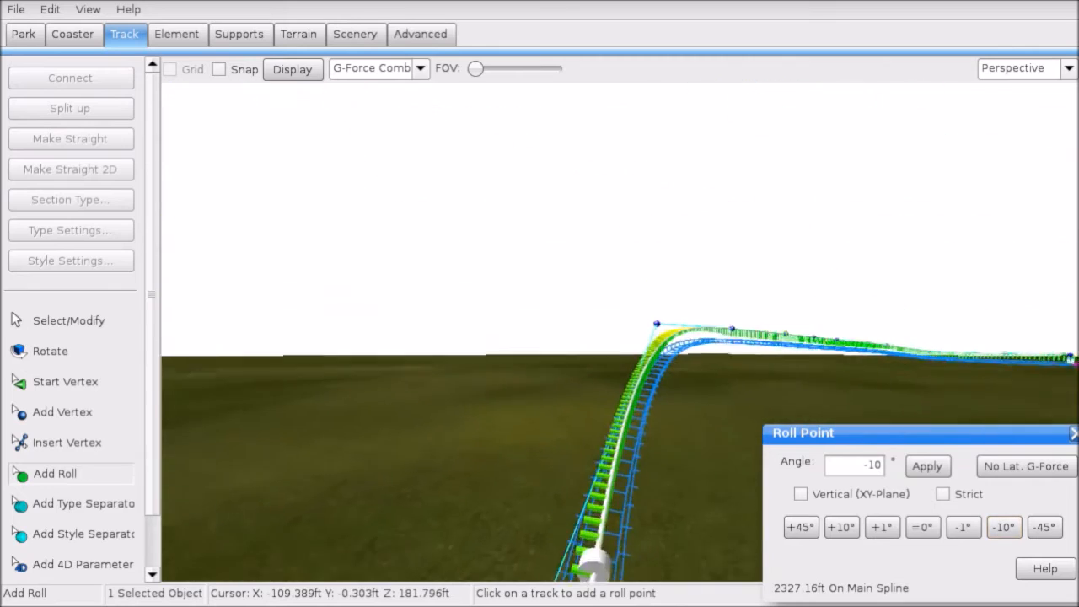
{"action": "right_click_drag", "start_coordinate": [854, 336], "coordinate": [806, 369]}
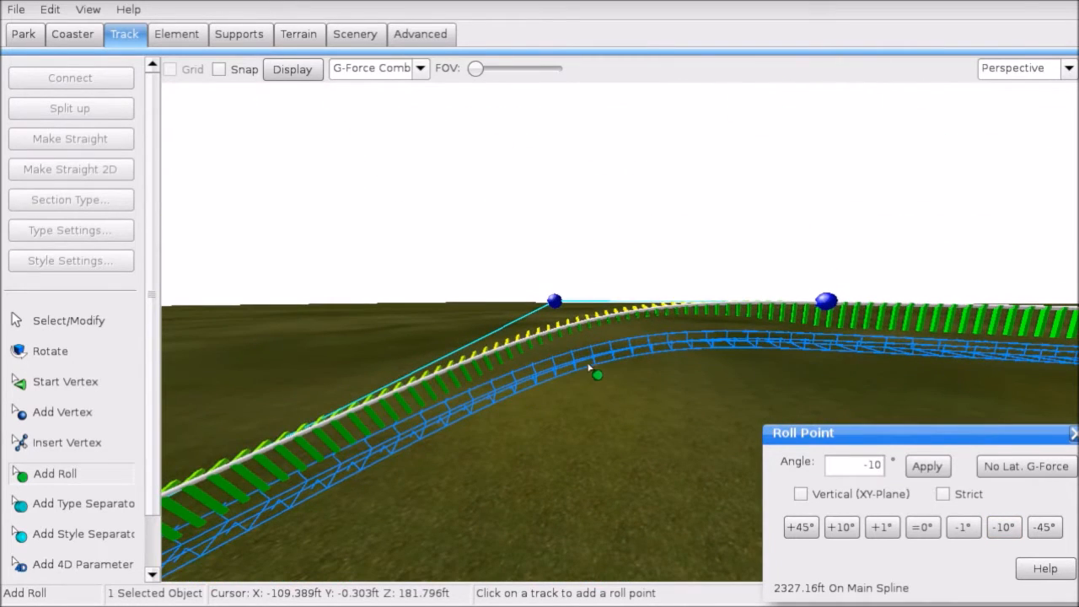
{"action": "left_click", "coordinate": [580, 363]}
{"action": "left_click", "coordinate": [1046, 528]}
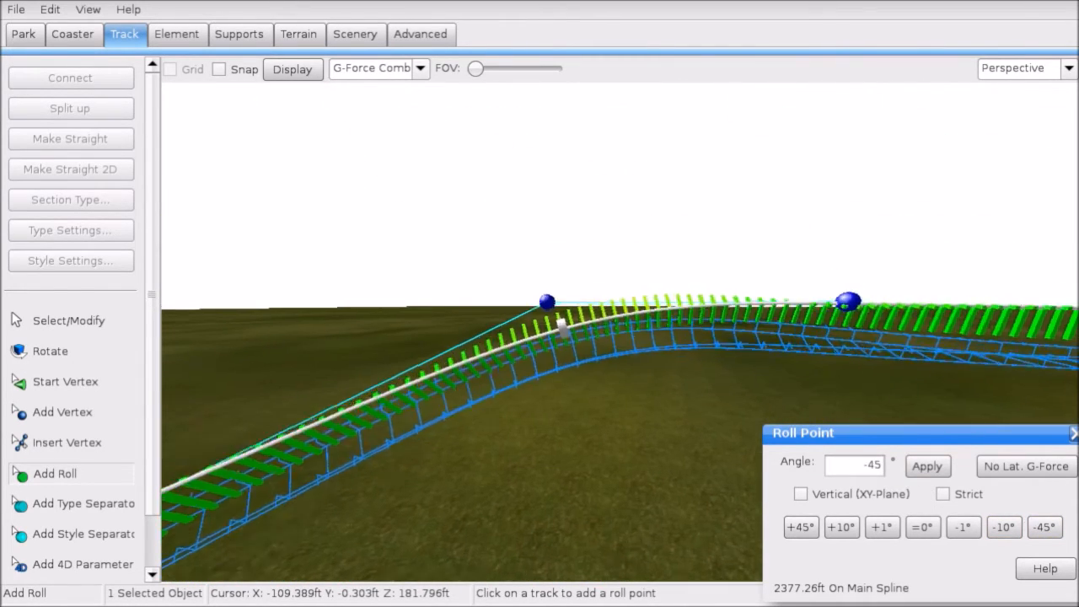
{"action": "left_click", "coordinate": [71, 321]}
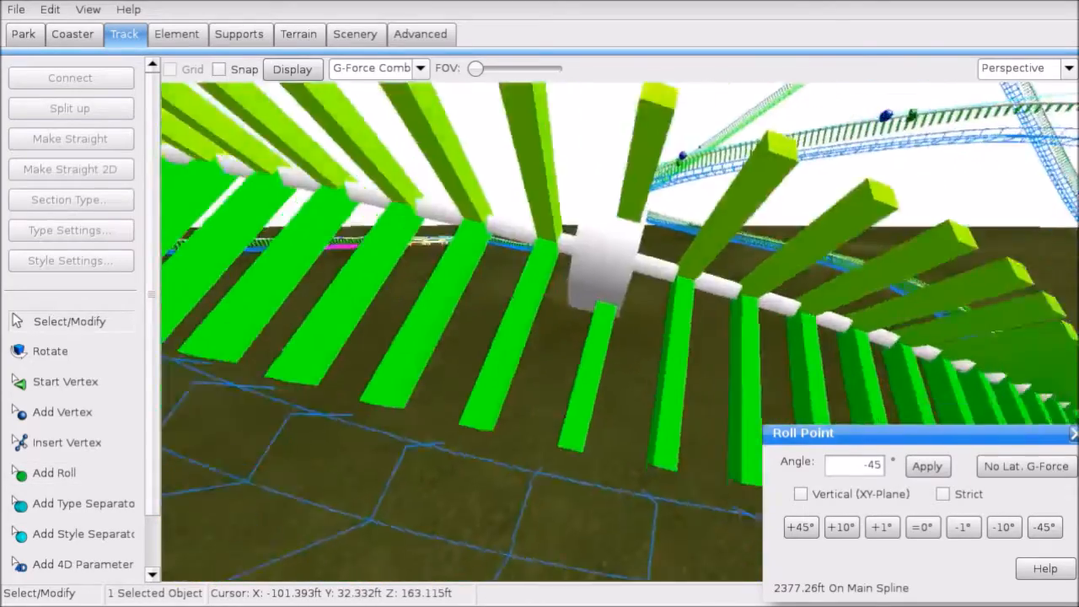
{"action": "mouse_move", "coordinate": [620, 331]}
{"action": "right_mouse_down"}
{"action": "mouse_move", "coordinate": [539, 286]}
{"action": "mouse_move", "coordinate": [506, 295]}
{"action": "mouse_move", "coordinate": [620, 345]}
{"action": "right_mouse_up"}
{"action": "right_click_drag", "start_coordinate": [539, 207], "coordinate": [579, 223]}
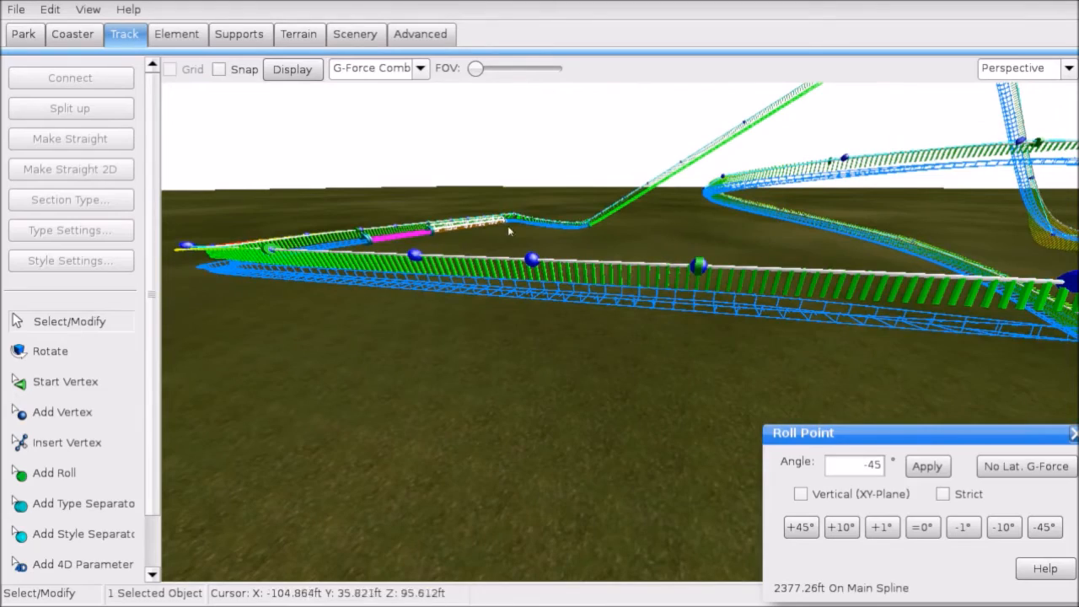
{"action": "left_click", "coordinate": [532, 259]}
{"action": "left_click", "coordinate": [605, 284]}
Step: Save the park from the File menu
{"action": "left_click", "coordinate": [17, 8]}
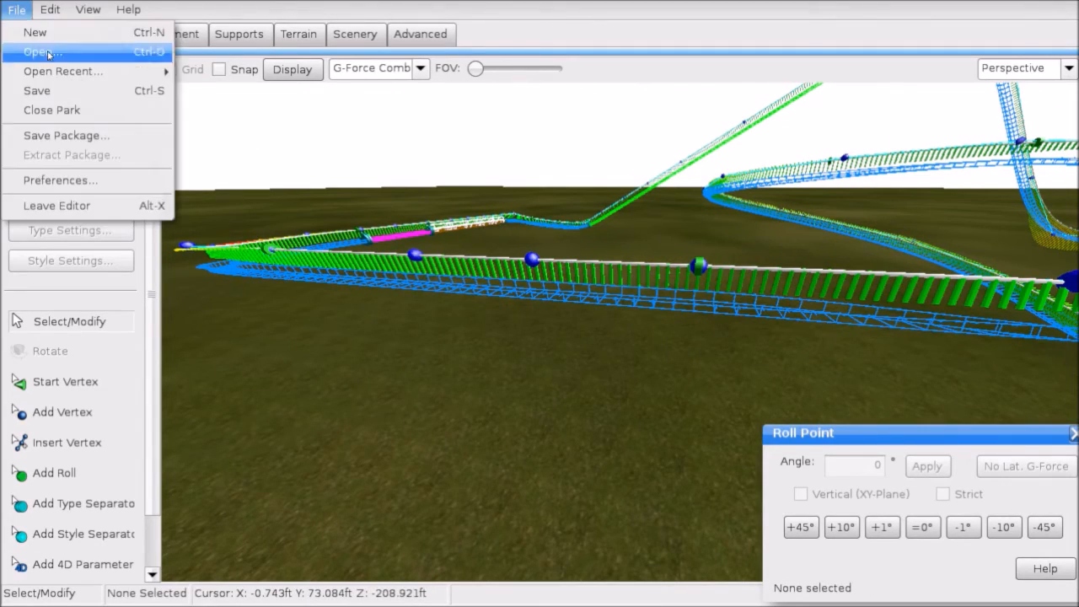
{"action": "left_click", "coordinate": [71, 96]}
{"action": "mouse_move", "coordinate": [590, 286]}
{"action": "right_mouse_down"}
{"action": "mouse_move", "coordinate": [573, 202]}
{"action": "mouse_move", "coordinate": [633, 266]}
{"action": "mouse_move", "coordinate": [683, 265]}
{"action": "mouse_move", "coordinate": [725, 228]}
{"action": "mouse_move", "coordinate": [624, 232]}
{"action": "mouse_move", "coordinate": [590, 295]}
{"action": "mouse_move", "coordinate": [607, 253]}
{"action": "mouse_move", "coordinate": [591, 283]}
{"action": "right_mouse_up"}
{"action": "right_click_drag", "start_coordinate": [582, 232], "coordinate": [654, 173]}
Step: Set the track overlay Display to None, hiding the g-force comb
{"action": "left_click", "coordinate": [365, 74]}
{"action": "left_click", "coordinate": [362, 95]}
{"action": "right_click_drag", "start_coordinate": [472, 203], "coordinate": [614, 298]}
Step: Depump the curve's vertices from the Element tab to reduce their number
{"action": "left_click", "coordinate": [606, 303]}
{"action": "left_click", "coordinate": [179, 36]}
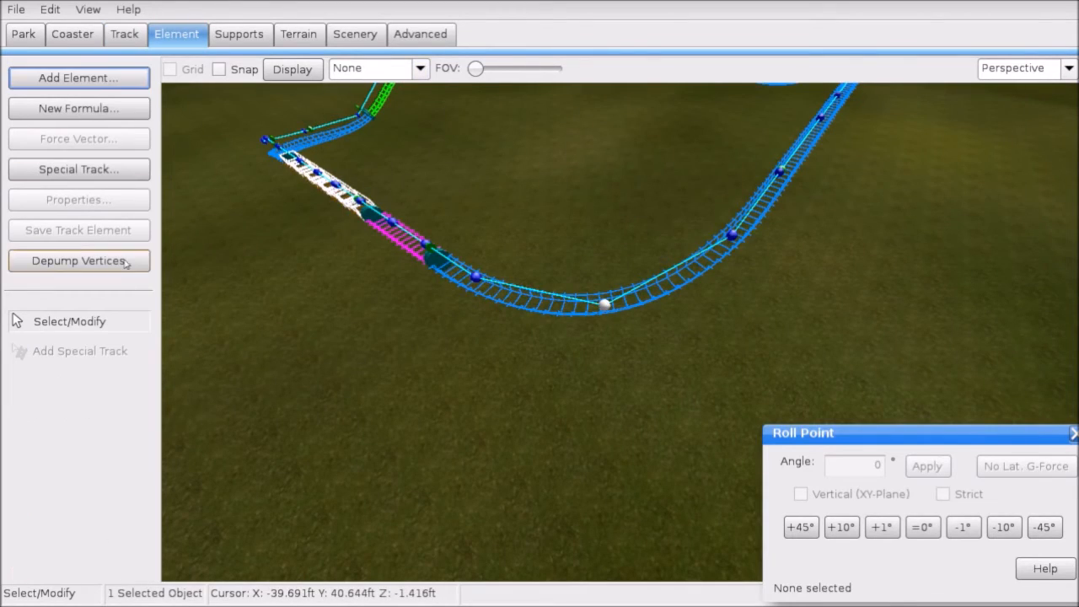
{"action": "left_click", "coordinate": [79, 260]}
{"action": "right_click_drag", "start_coordinate": [608, 197], "coordinate": [573, 131]}
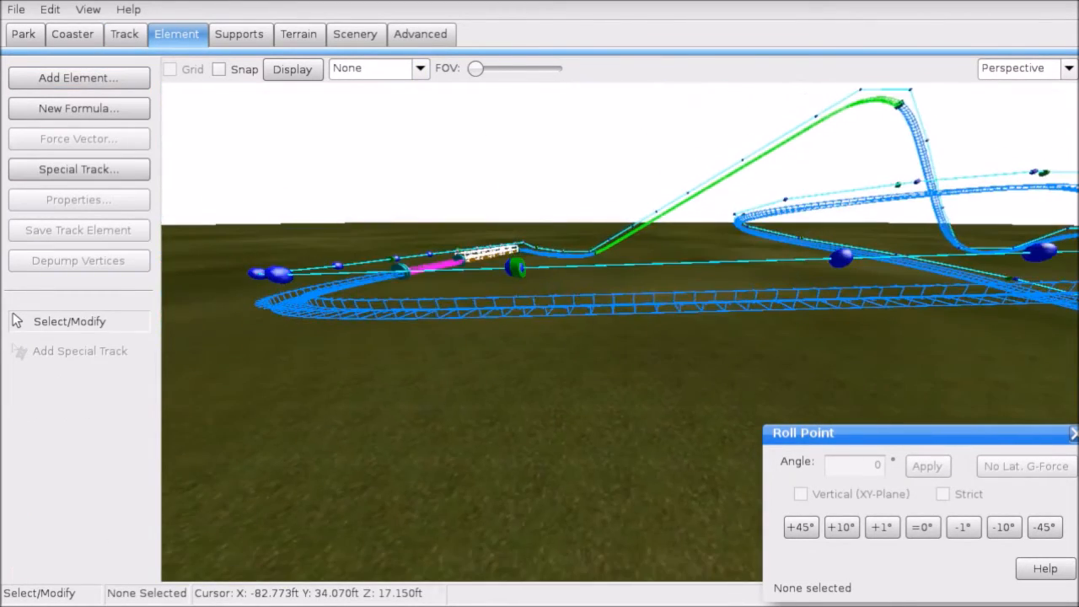
{"action": "left_click", "coordinate": [119, 39]}
{"action": "left_click", "coordinate": [84, 504]}
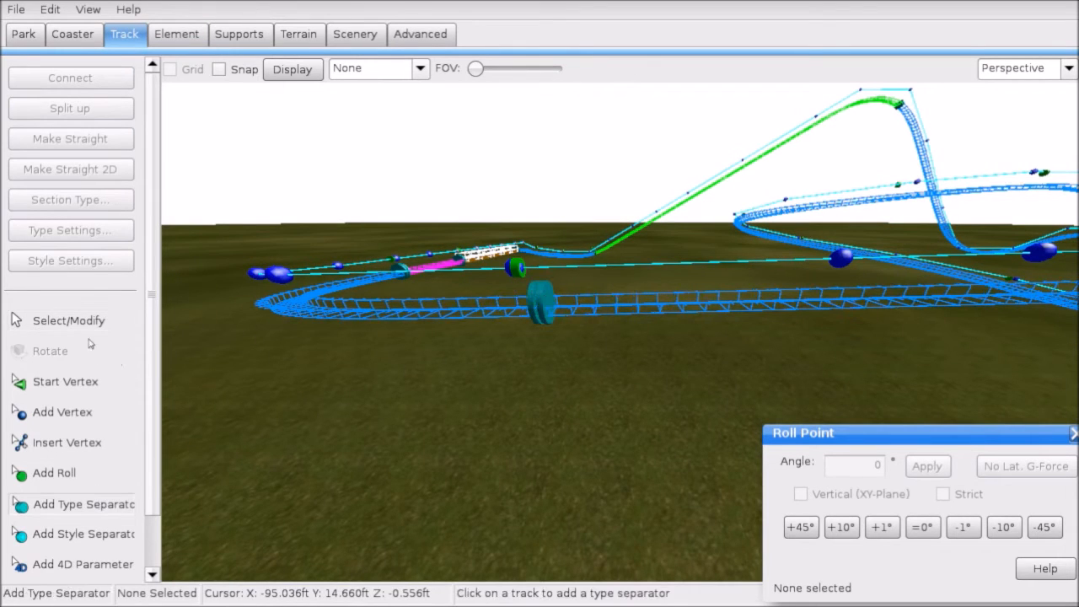
Step: Place a type separator on the lower track to bound the end section
{"action": "left_click", "coordinate": [87, 324]}
{"action": "right_click_drag", "start_coordinate": [523, 346], "coordinate": [363, 470]}
{"action": "left_click", "coordinate": [597, 341]}
{"action": "left_click", "coordinate": [84, 511]}
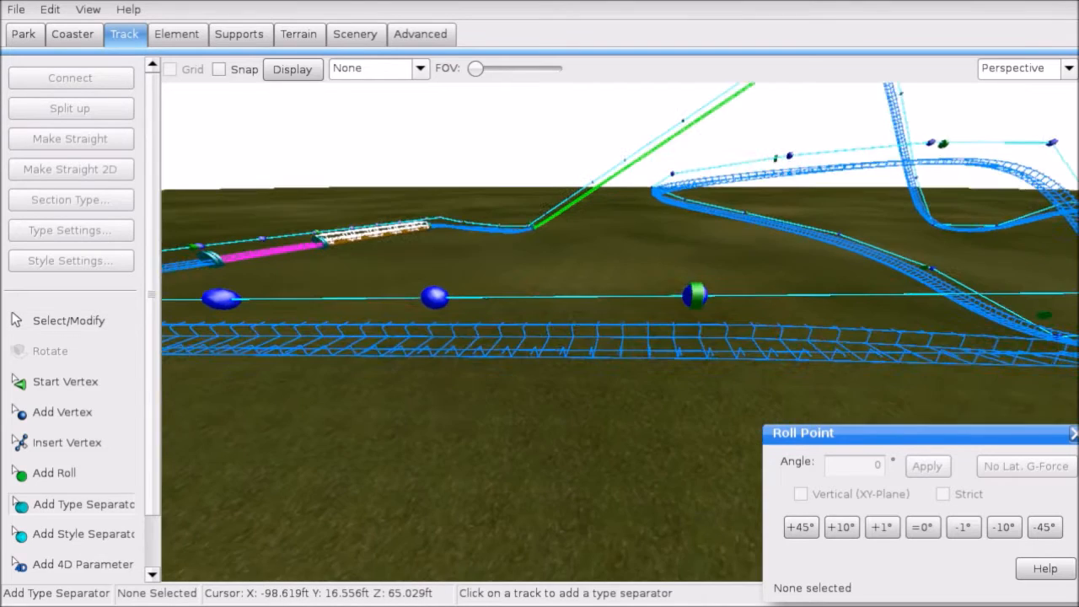
{"action": "left_click", "coordinate": [675, 330]}
{"action": "left_click", "coordinate": [116, 327]}
Step: Show the speed comb overlay along the track
{"action": "scroll", "coordinate": [296, 280], "scroll_direction": "down", "scroll_amount": 5}
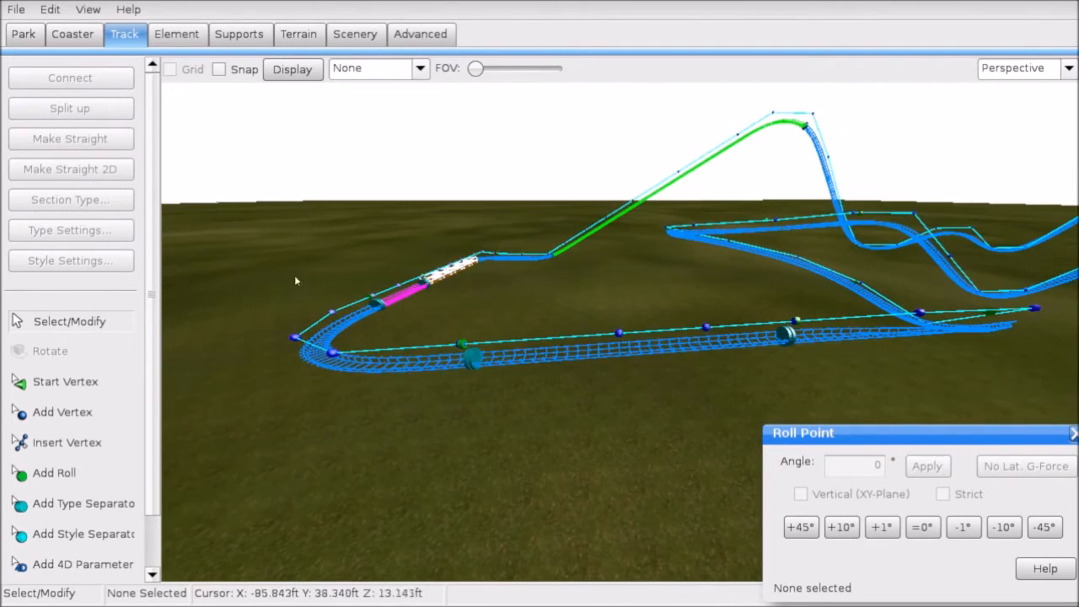
{"action": "left_click", "coordinate": [351, 67]}
{"action": "left_click", "coordinate": [380, 167]}
{"action": "scroll", "coordinate": [540, 270], "scroll_direction": "up", "scroll_amount": 3}
{"action": "right_click_drag", "start_coordinate": [540, 270], "coordinate": [615, 275]}
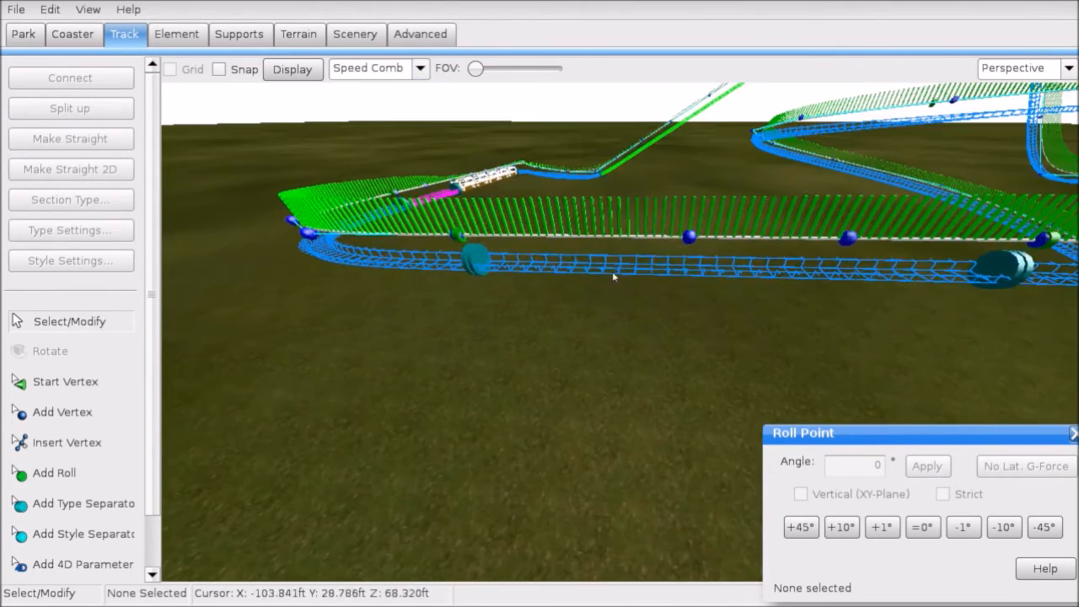
Step: Make the END section a block friction brake with a 10 mph speed limit
{"action": "left_click", "coordinate": [615, 274]}
{"action": "left_click", "coordinate": [90, 192]}
{"action": "left_click", "coordinate": [130, 298]}
{"action": "left_click", "coordinate": [70, 230]}
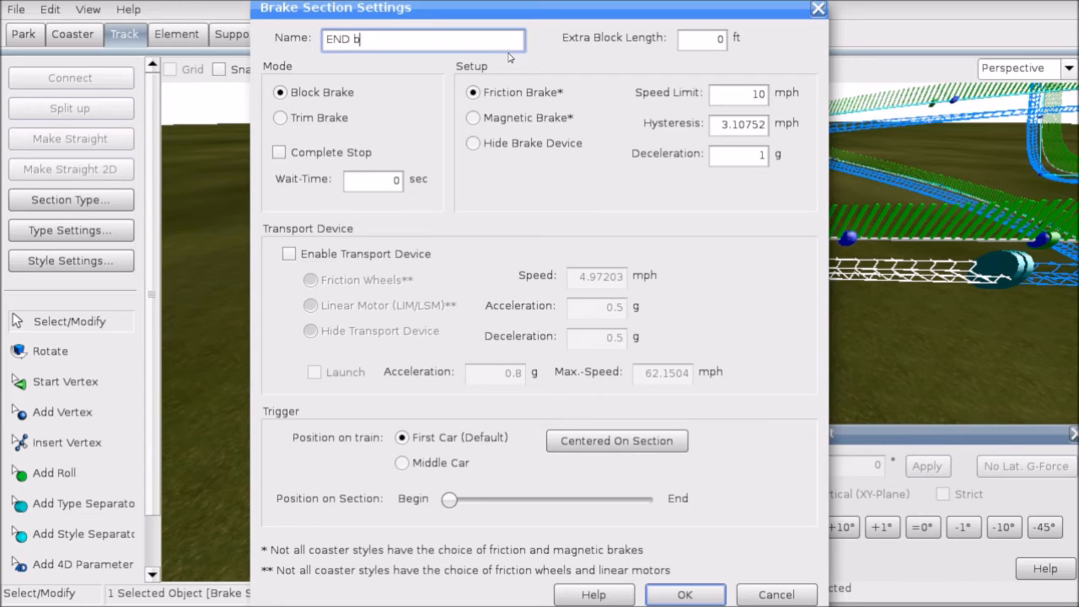
{"action": "left_click", "coordinate": [684, 595]}
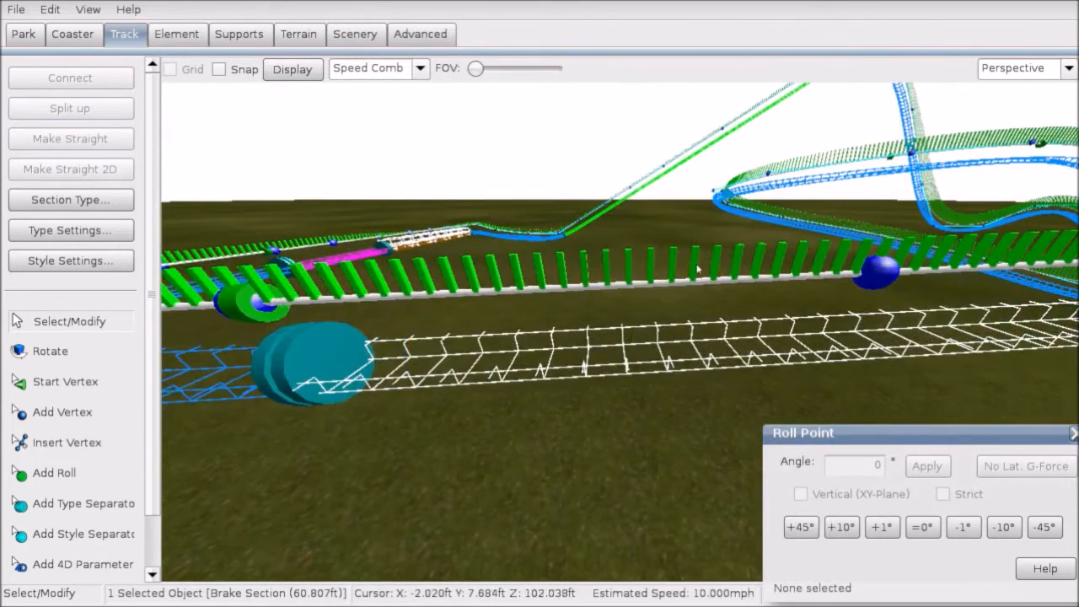
Step: Deselect the brake section and move the view over the final curve
{"action": "scroll", "coordinate": [754, 272], "scroll_direction": "down", "scroll_amount": 5}
{"action": "right_click_drag", "start_coordinate": [726, 272], "coordinate": [755, 271]}
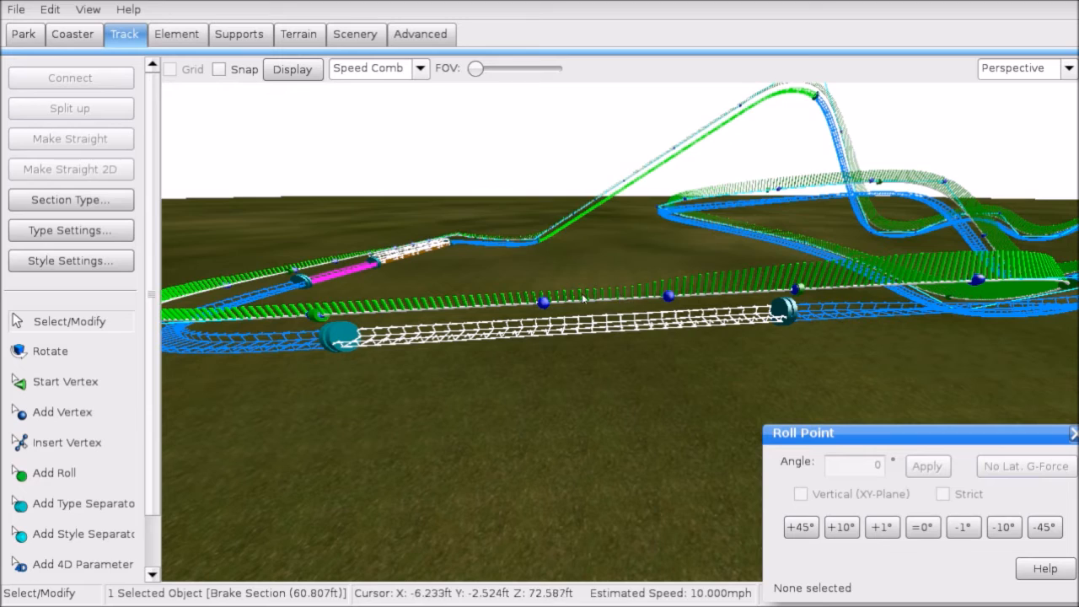
{"action": "left_click", "coordinate": [568, 402]}
{"action": "right_click_drag", "start_coordinate": [568, 402], "coordinate": [58, 118]}
{"action": "right_click_drag", "start_coordinate": [421, 338], "coordinate": [590, 404]}
{"action": "right_click_drag", "start_coordinate": [531, 253], "coordinate": [550, 326]}
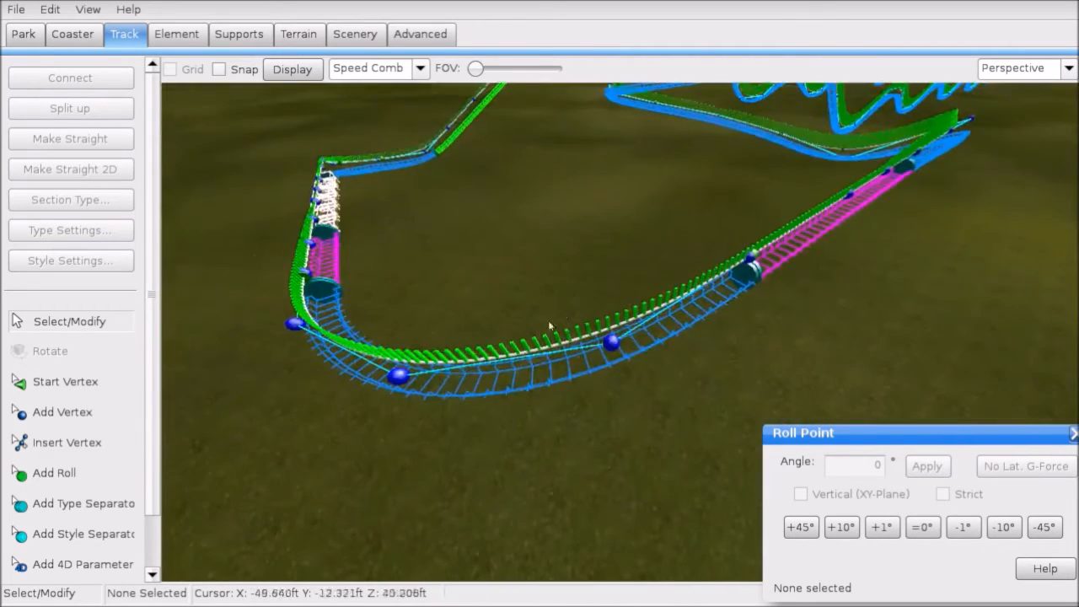
Step: Add two roll points on the final curve, each banked -10°, with the G-Force comb shown
{"action": "left_click", "coordinate": [99, 474]}
{"action": "left_click", "coordinate": [620, 365]}
{"action": "left_click", "coordinate": [419, 69]}
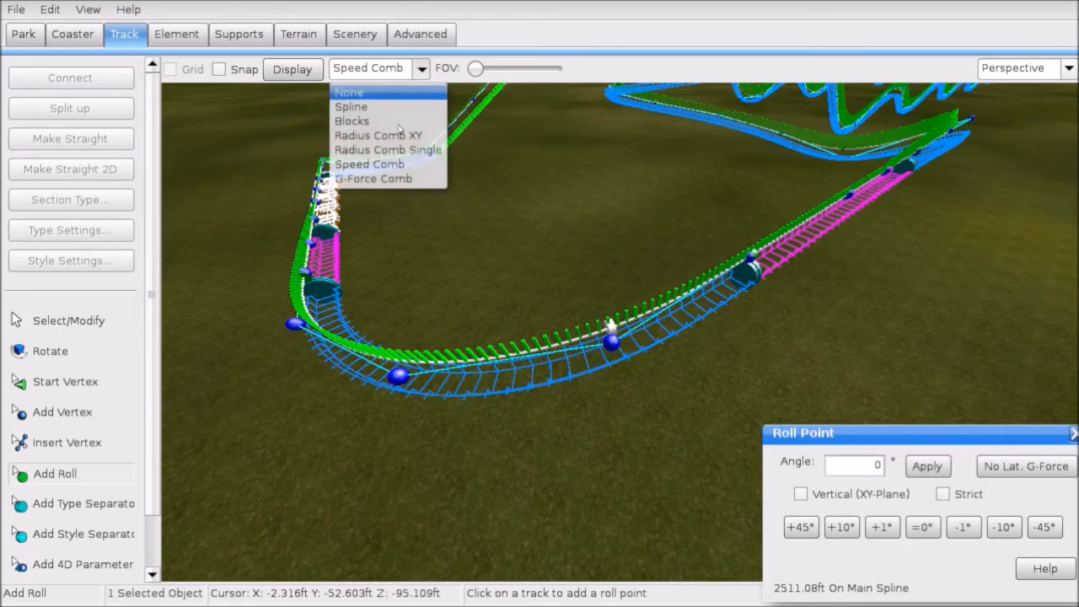
{"action": "left_click", "coordinate": [406, 181]}
{"action": "left_click", "coordinate": [1000, 525]}
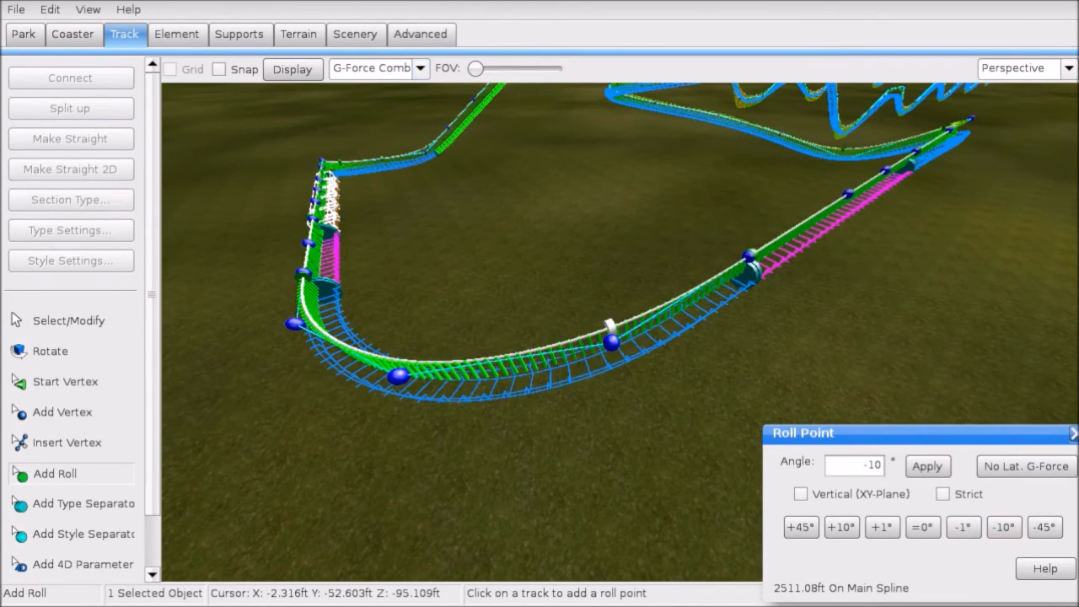
{"action": "right_click_drag", "start_coordinate": [674, 395], "coordinate": [635, 385]}
{"action": "left_click", "coordinate": [418, 403]}
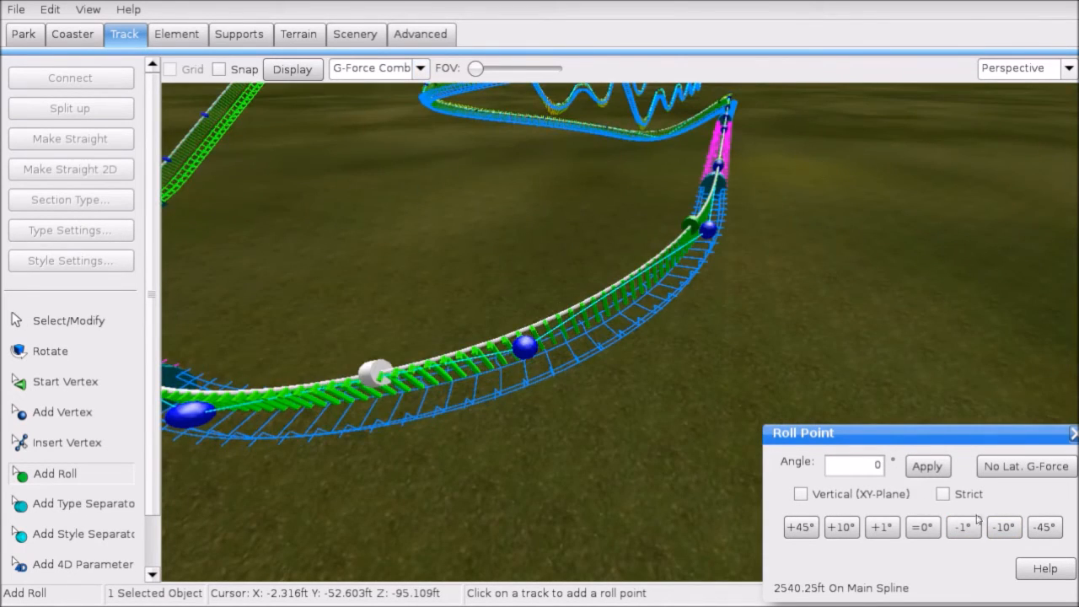
{"action": "left_click", "coordinate": [1003, 527]}
Step: Check the banking along the curve, then set the track overlay to None
{"action": "left_click", "coordinate": [122, 319]}
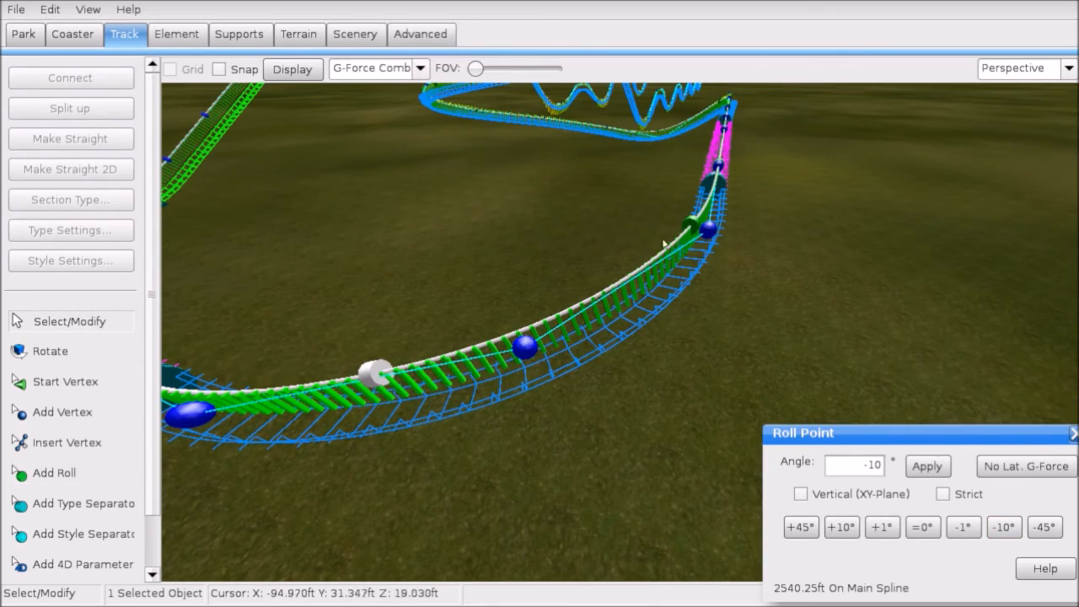
{"action": "right_click_drag", "start_coordinate": [678, 241], "coordinate": [672, 263]}
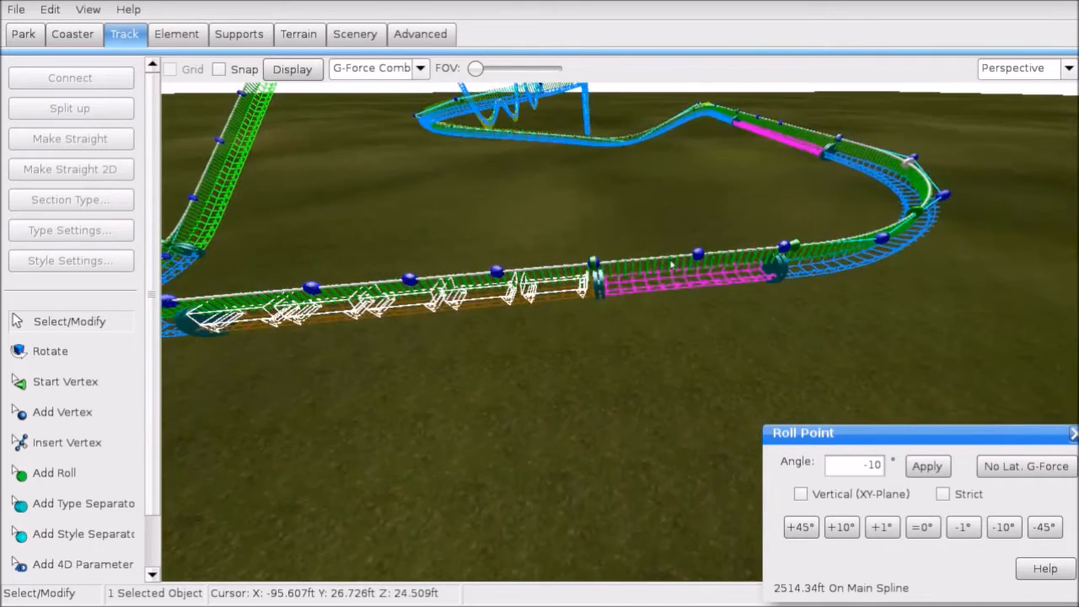
{"action": "left_click", "coordinate": [425, 70]}
{"action": "left_click", "coordinate": [376, 92]}
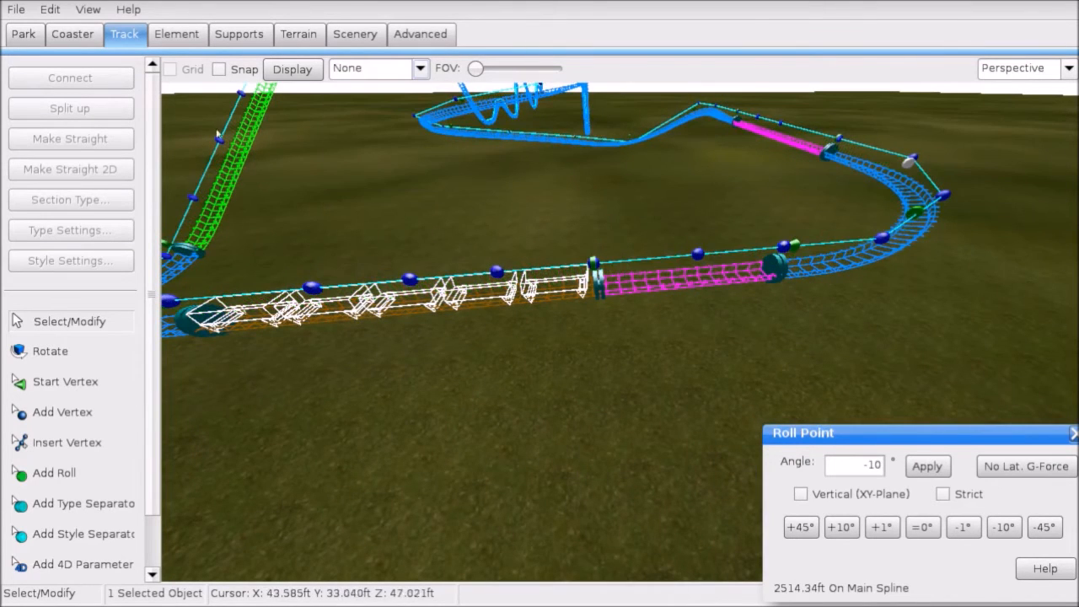
Step: Freeze the coaster from the Coaster tab and exit the editor with Esc
{"action": "left_click", "coordinate": [16, 9]}
{"action": "left_click", "coordinate": [16, 9]}
{"action": "left_click", "coordinate": [72, 33]}
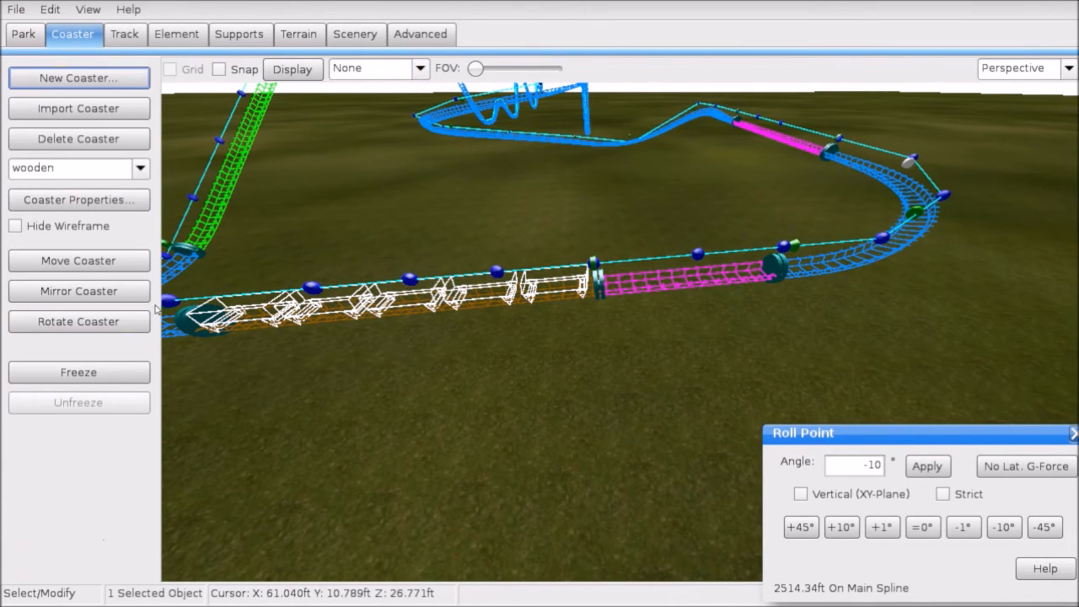
{"action": "left_click", "coordinate": [107, 374]}
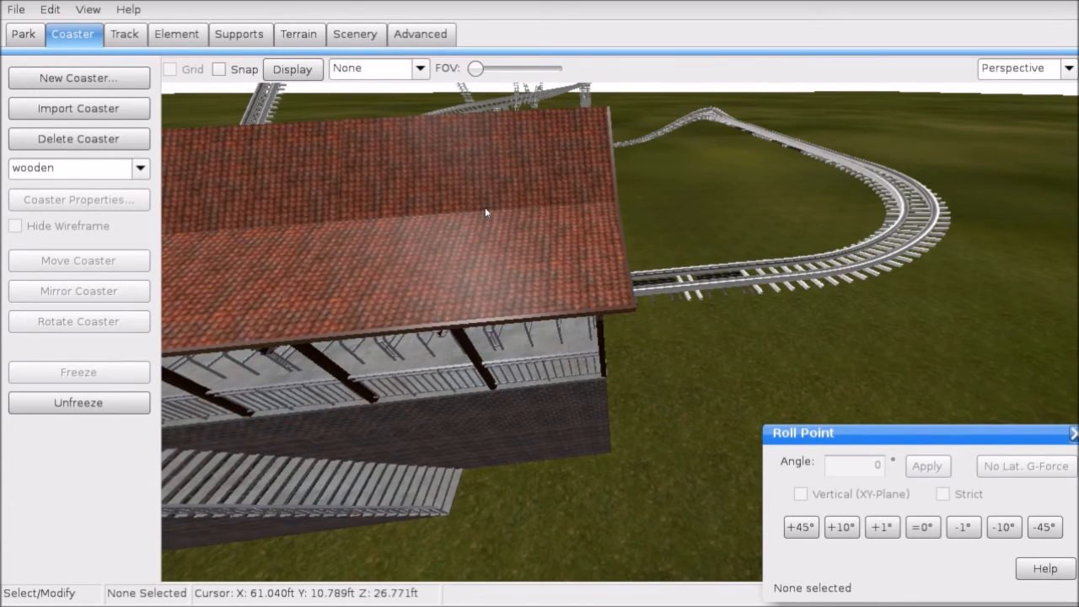
{"action": "key", "text": "Escape"}
Step: Answer the save prompt, PLAY a front-seat ride with the Simulation window moved lower right
{"action": "left_click", "coordinate": [630, 334]}
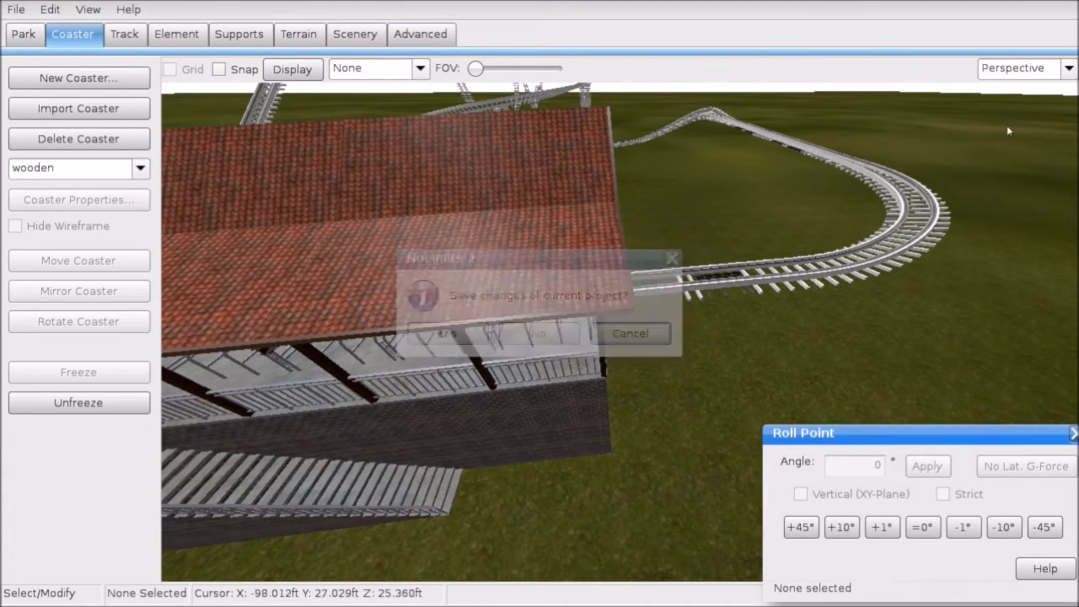
{"action": "left_click", "coordinate": [258, 498]}
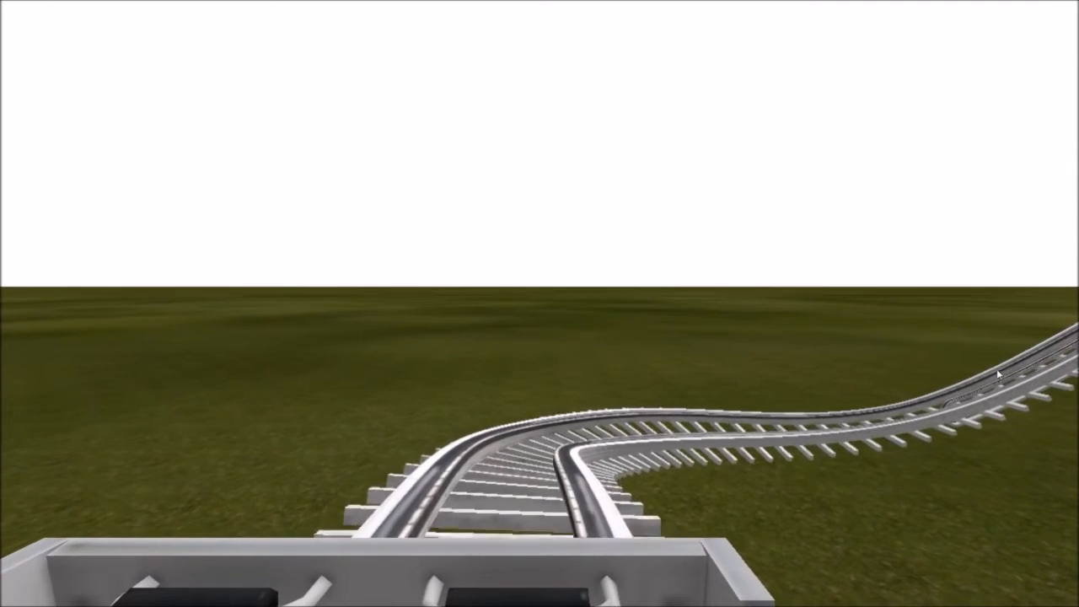
{"action": "left_click_drag", "start_coordinate": [697, 306], "coordinate": [957, 354]}
{"action": "left_click_drag", "start_coordinate": [963, 358], "coordinate": [991, 457]}
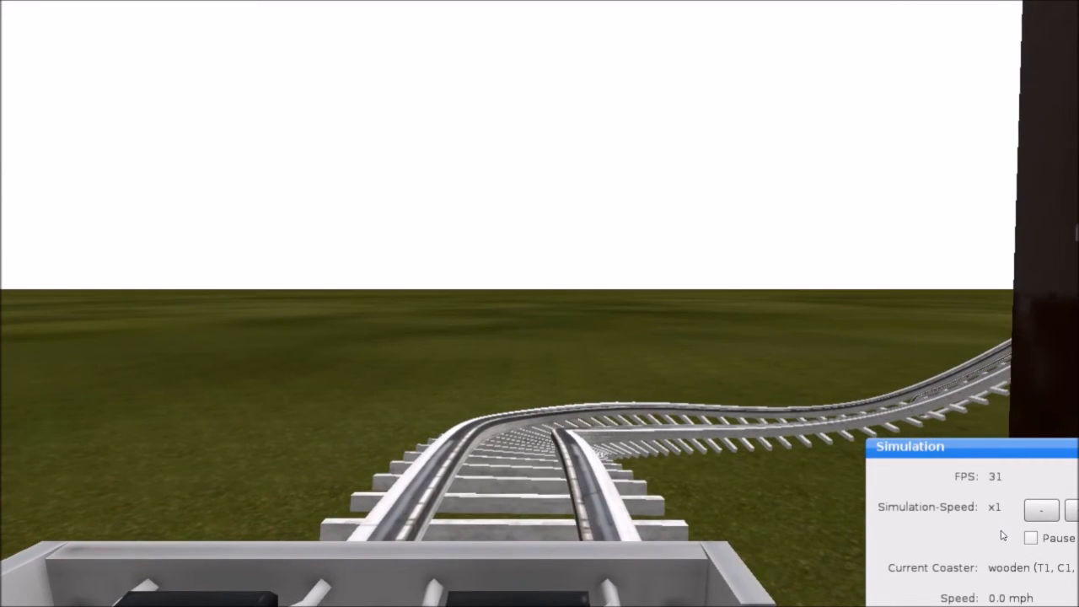
{"action": "key", "text": "Escape"}
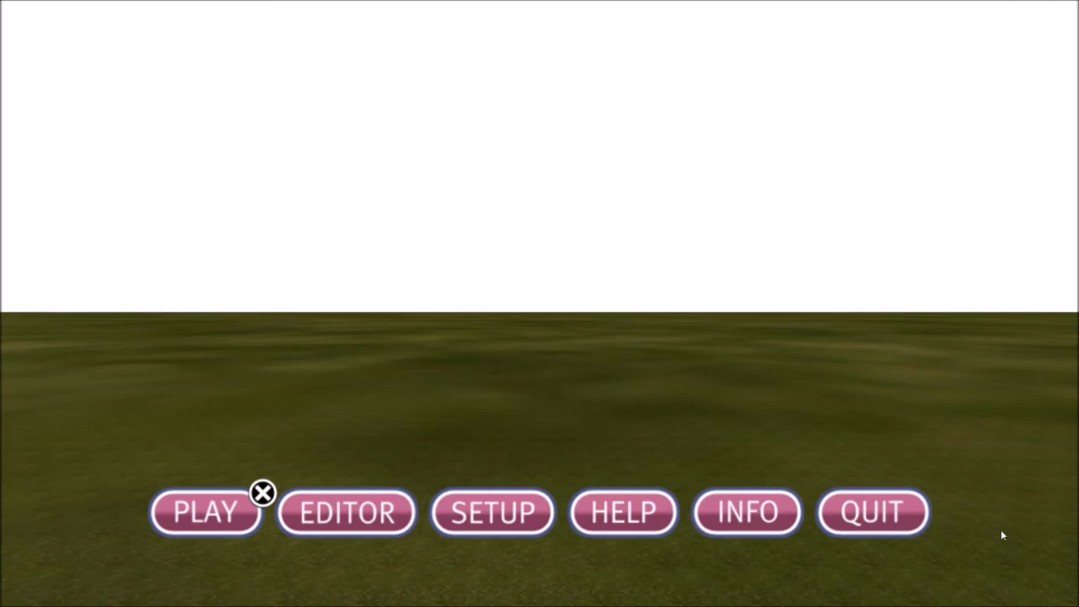
Step: Return to the editor and Unfreeze the coaster from the Coaster tab
{"action": "left_click", "coordinate": [327, 531]}
{"action": "left_click", "coordinate": [74, 33]}
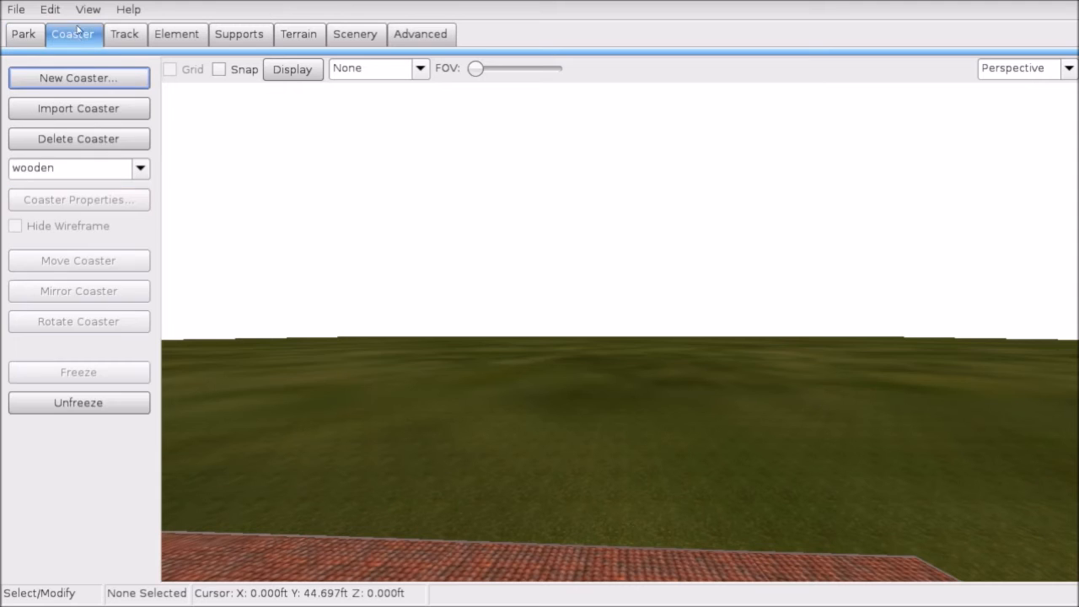
{"action": "left_click", "coordinate": [118, 403]}
Step: Review the Trains page of Coaster Properties, then view the trains at the station
{"action": "left_click", "coordinate": [102, 199]}
{"action": "left_click", "coordinate": [424, 123]}
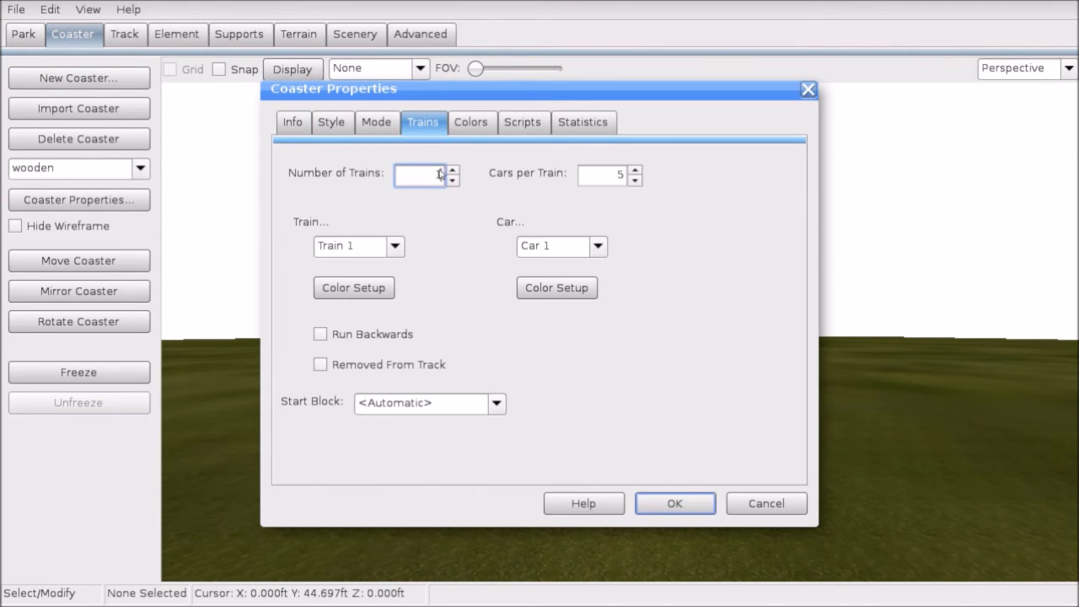
{"action": "left_click", "coordinate": [674, 503]}
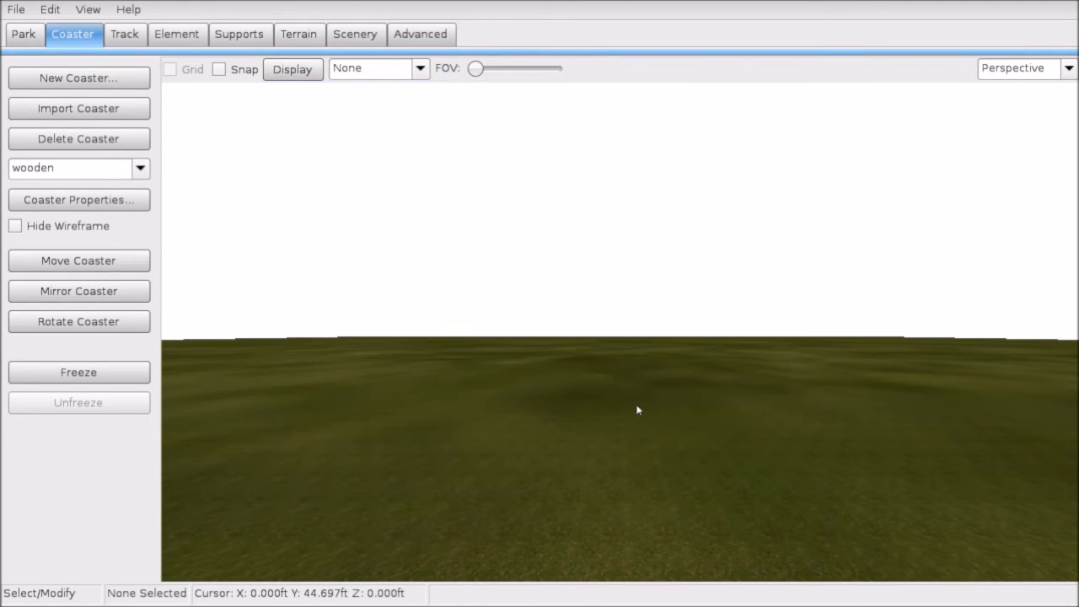
{"action": "right_click_drag", "start_coordinate": [620, 331], "coordinate": [724, 415]}
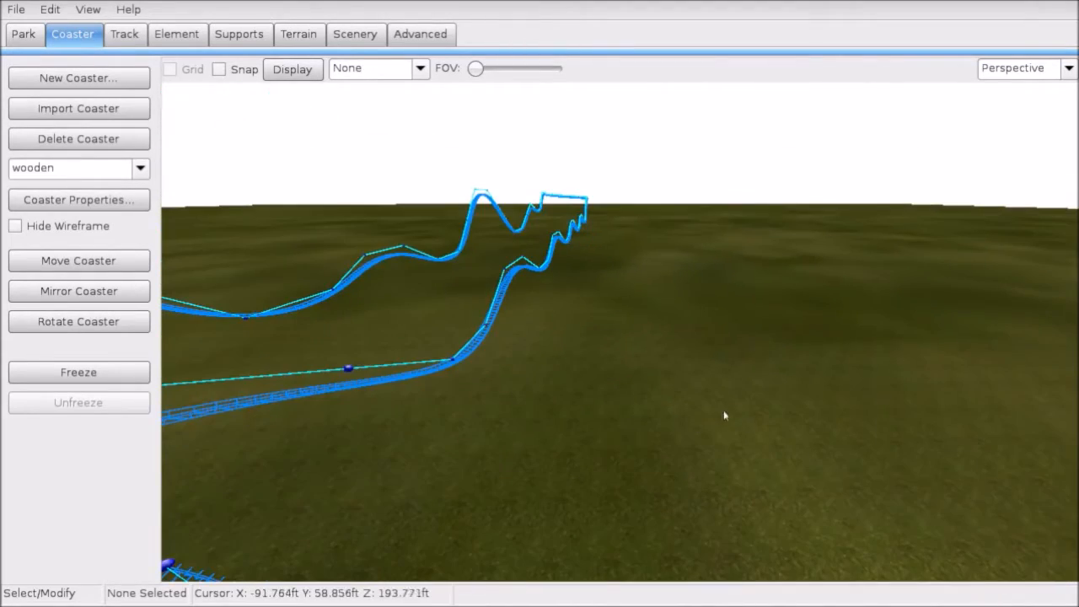
{"action": "right_click_drag", "start_coordinate": [686, 291], "coordinate": [501, 285]}
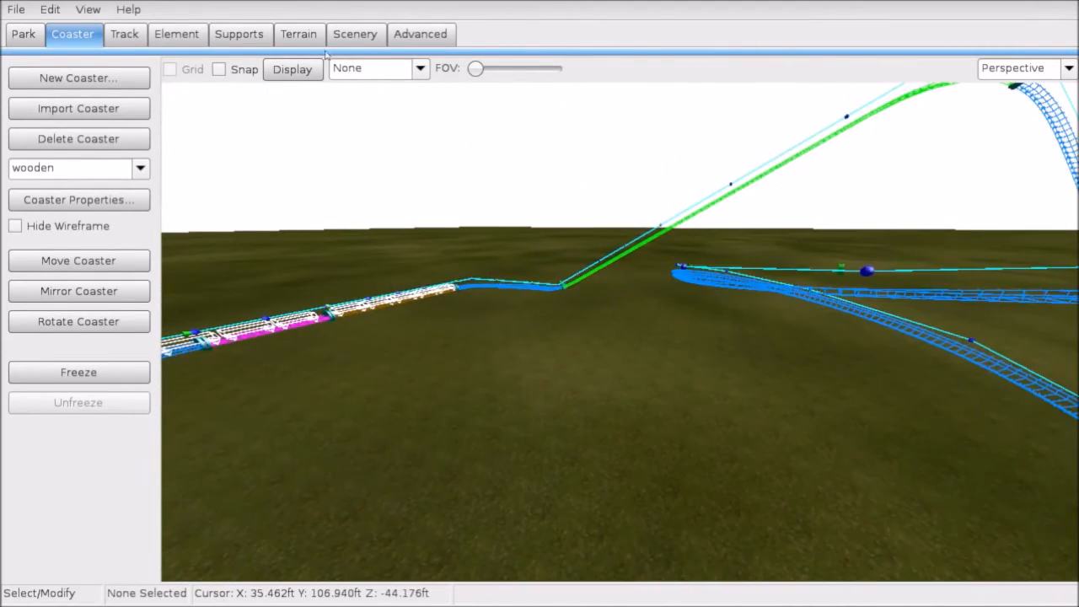
Step: Generate final Steeple-style supports with the Wooden Support Generator
{"action": "left_click", "coordinate": [254, 35]}
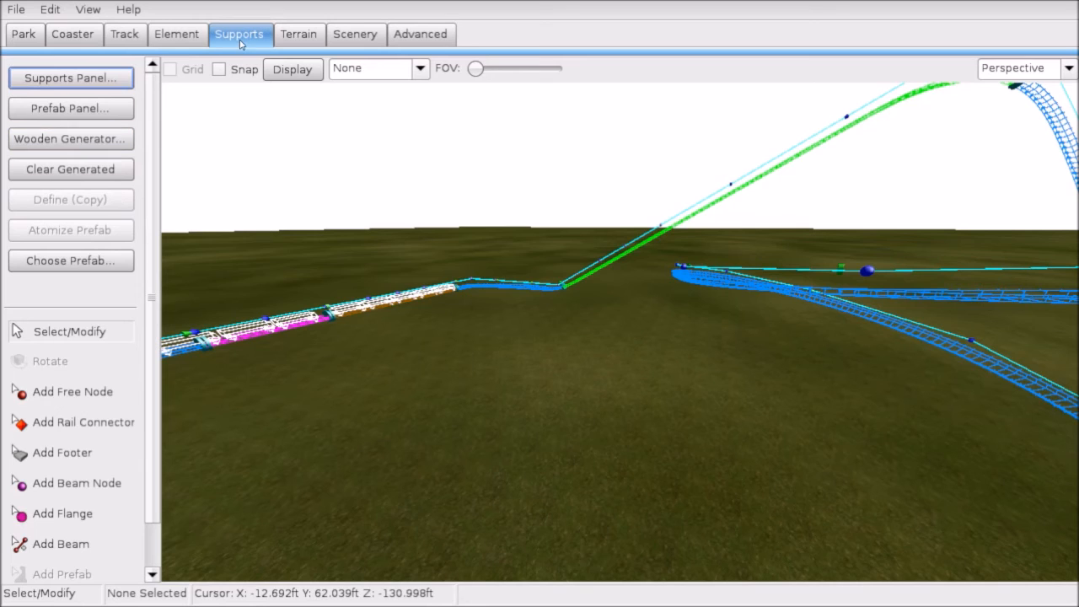
{"action": "left_click", "coordinate": [101, 141]}
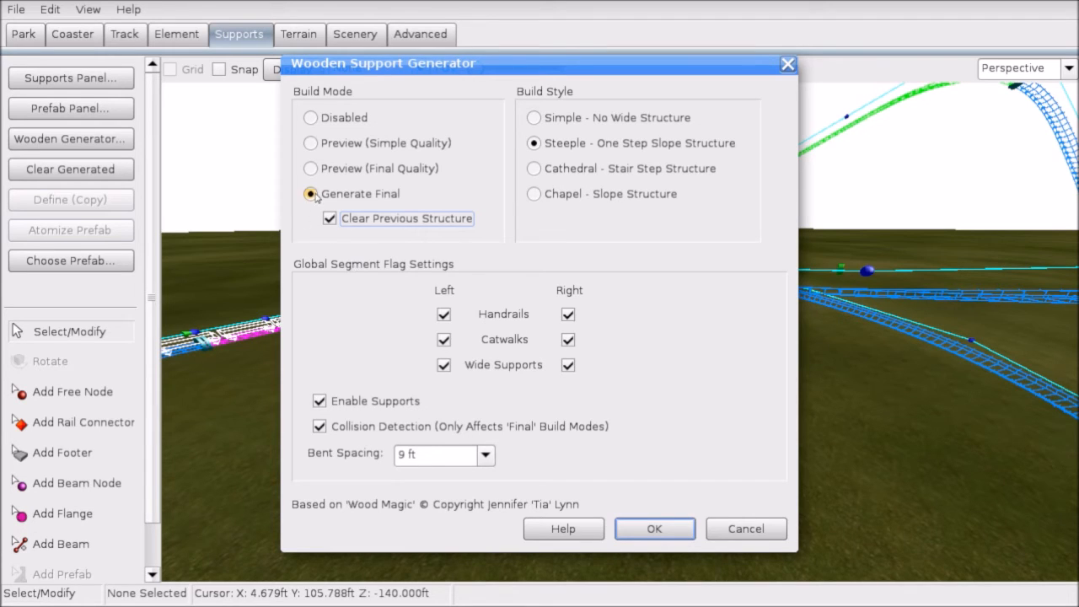
{"action": "left_click", "coordinate": [654, 529]}
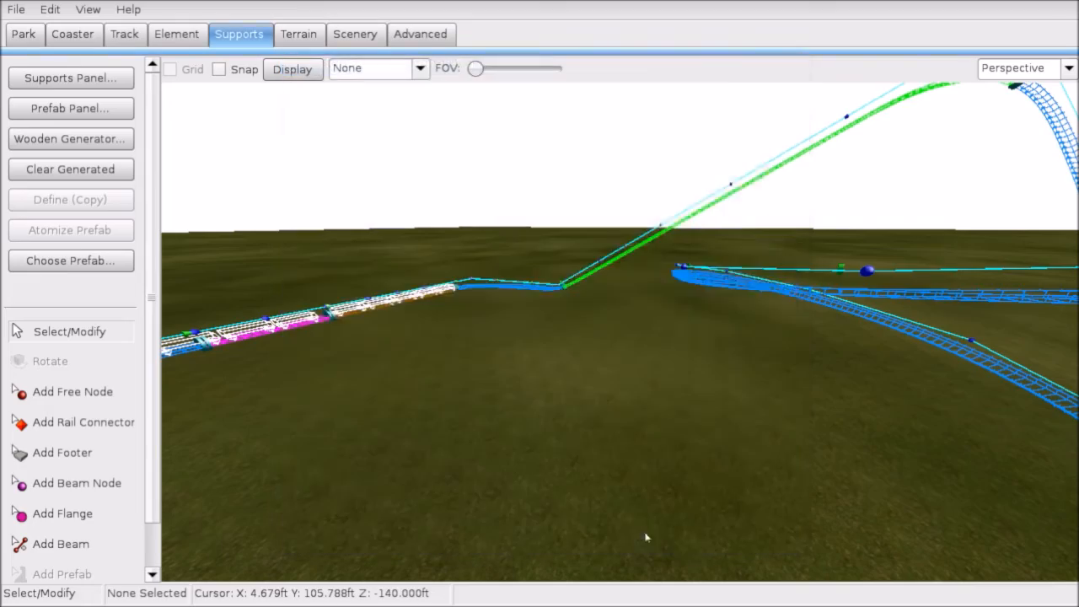
Step: Inspect the Steeple supports, clear them, and reopen the wooden generator
{"action": "right_click_drag", "start_coordinate": [620, 332], "coordinate": [608, 291]}
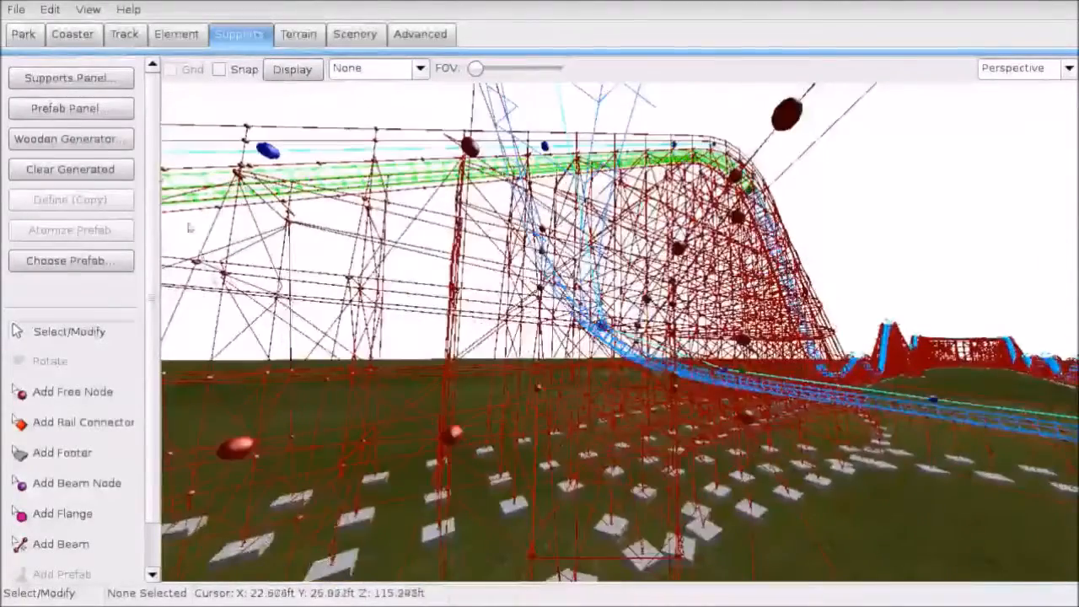
{"action": "left_click", "coordinate": [70, 168]}
{"action": "left_click", "coordinate": [70, 138]}
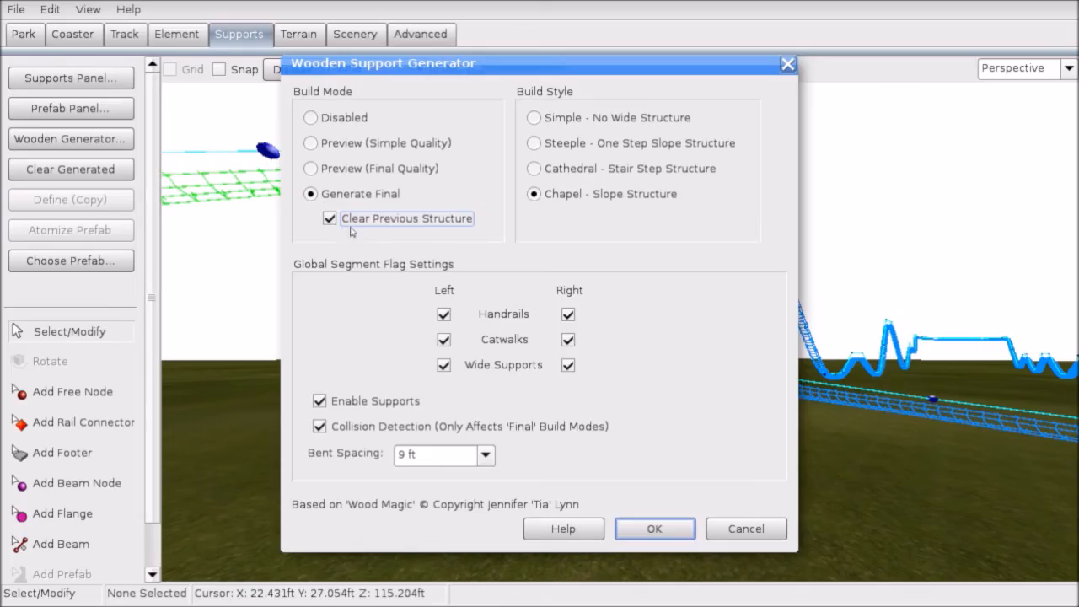
Step: Generate Chapel - Slope Structure supports and inspect them around the lift tower
{"action": "left_click", "coordinate": [652, 529]}
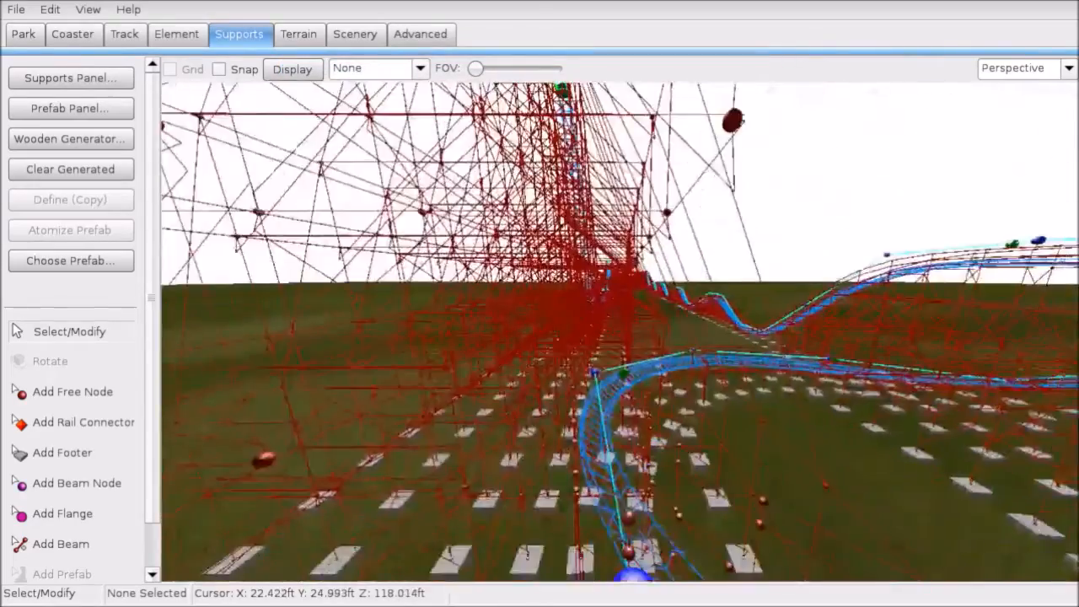
{"action": "right_click_drag", "start_coordinate": [620, 331], "coordinate": [548, 295]}
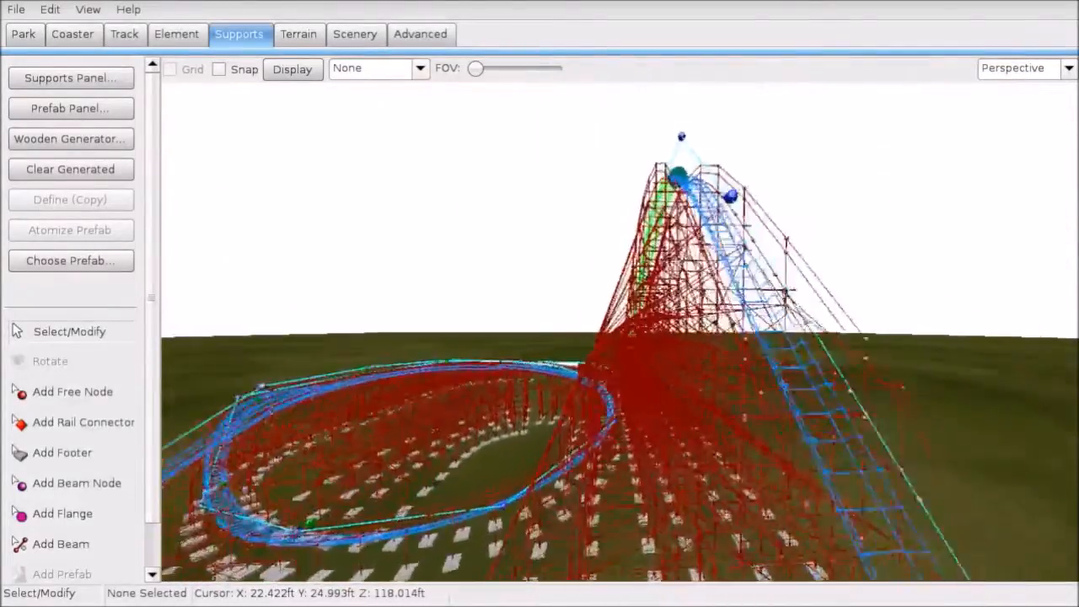
{"action": "right_click_drag", "start_coordinate": [548, 295], "coordinate": [637, 265]}
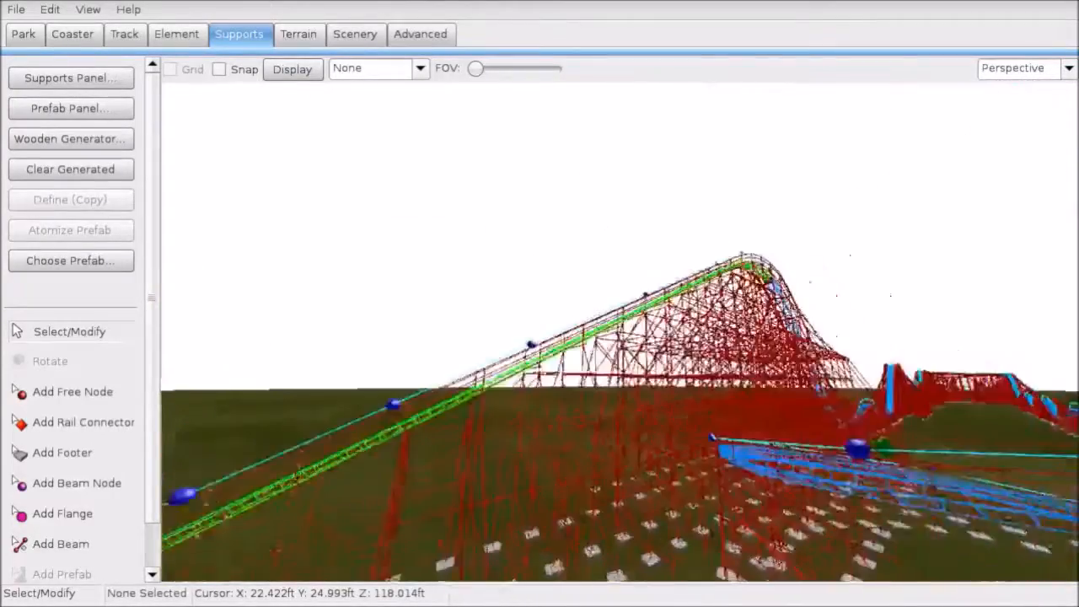
Step: Keep the current supports and survey the footers and structure under the lift hill
{"action": "left_click", "coordinate": [35, 142]}
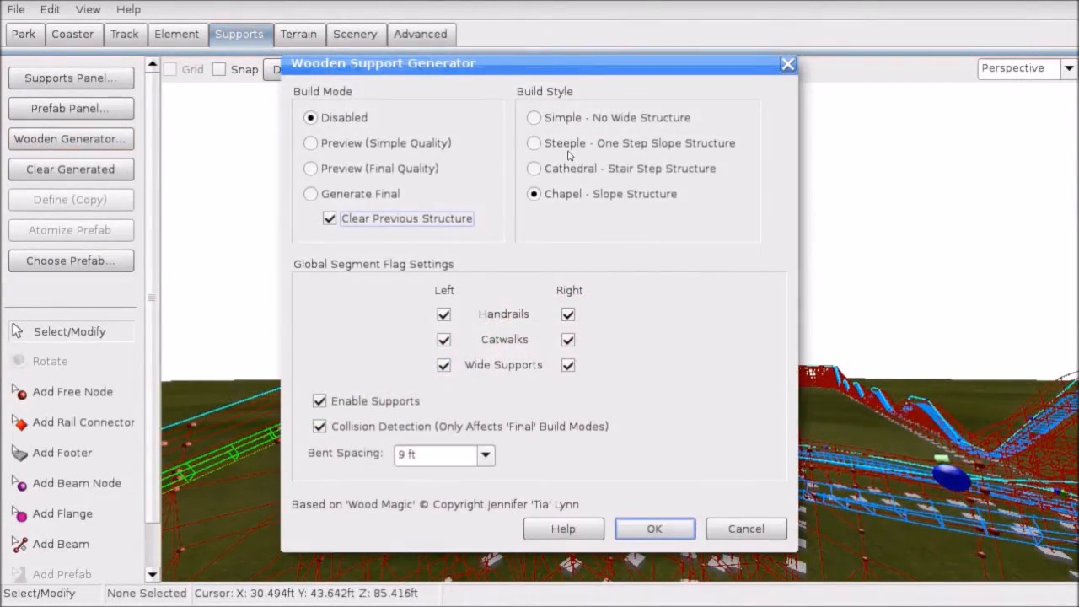
{"action": "left_click", "coordinate": [656, 529]}
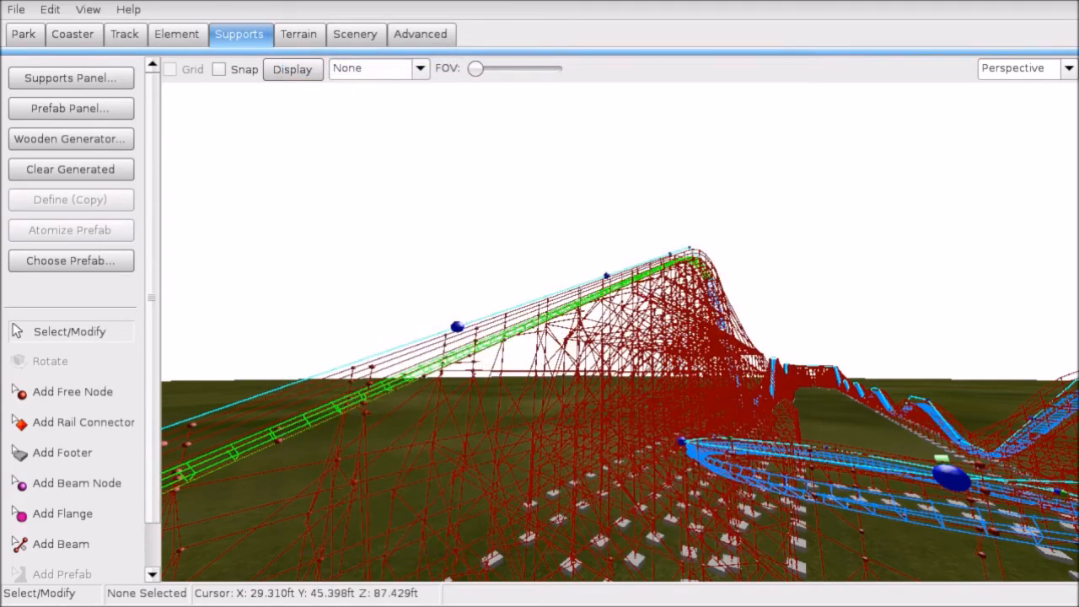
{"action": "right_click_drag", "start_coordinate": [620, 331], "coordinate": [620, 269]}
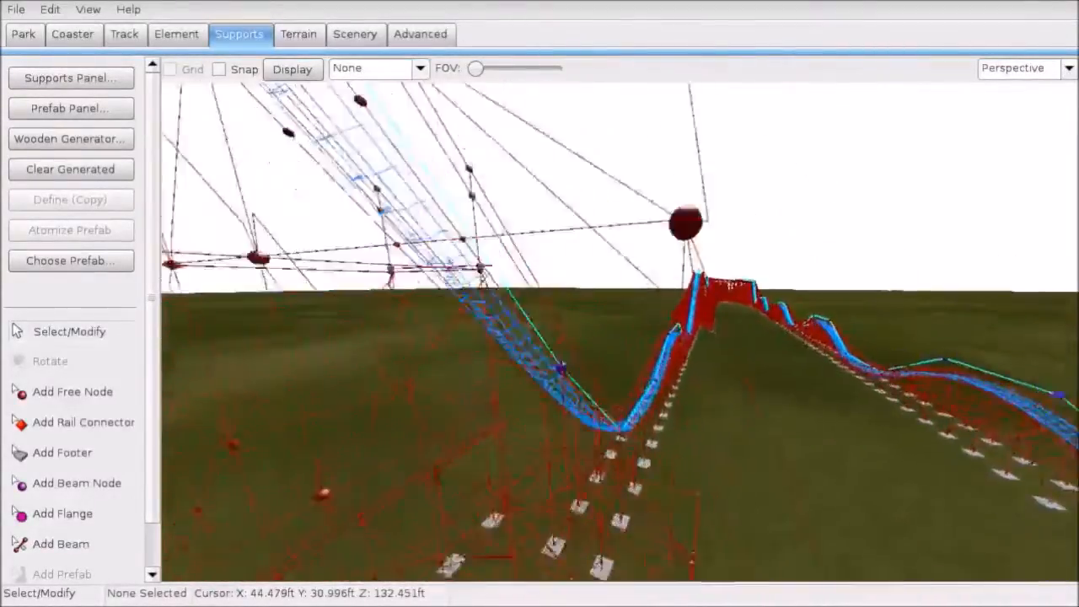
{"action": "right_click_drag", "start_coordinate": [620, 270], "coordinate": [628, 173]}
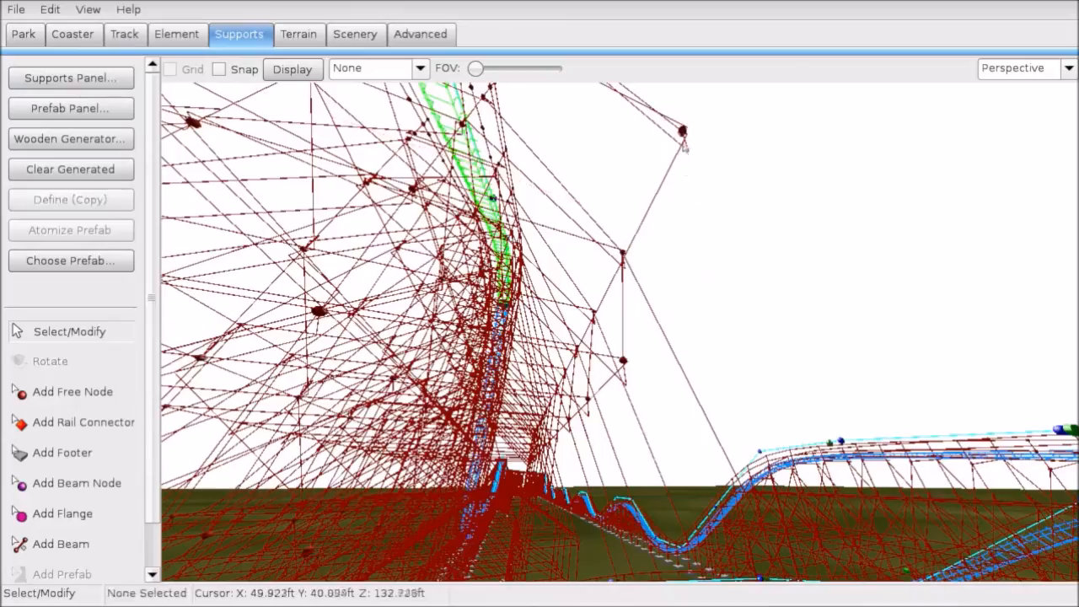
{"action": "right_click_drag", "start_coordinate": [685, 136], "coordinate": [539, 215]}
{"action": "left_click", "coordinate": [17, 8]}
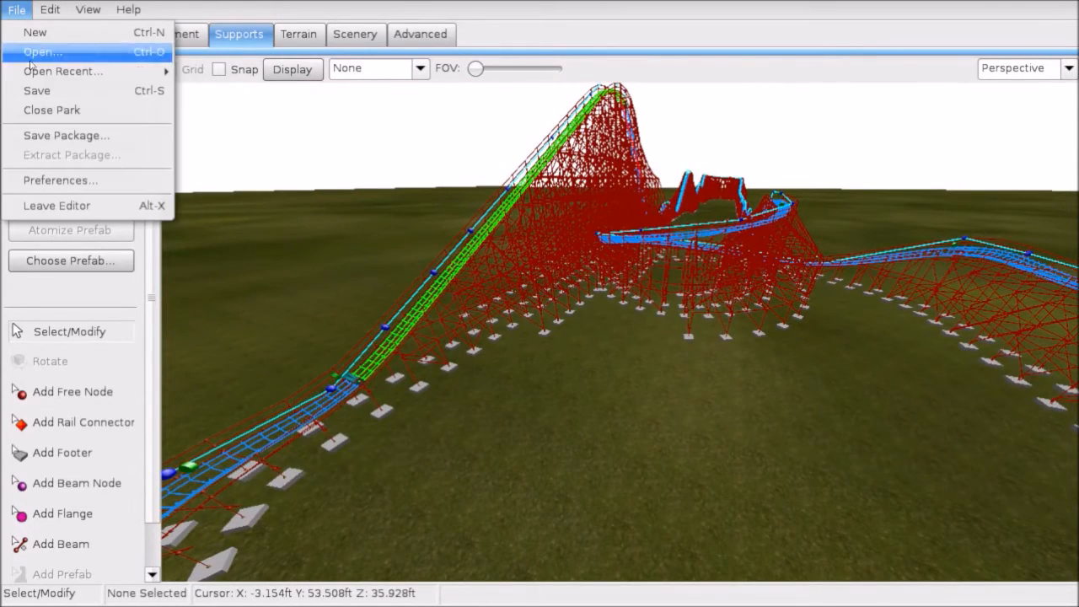
Step: Bring up the Colors page of the Coaster Properties
{"action": "left_click", "coordinate": [32, 88]}
{"action": "left_click", "coordinate": [53, 13]}
{"action": "left_click", "coordinate": [221, 3]}
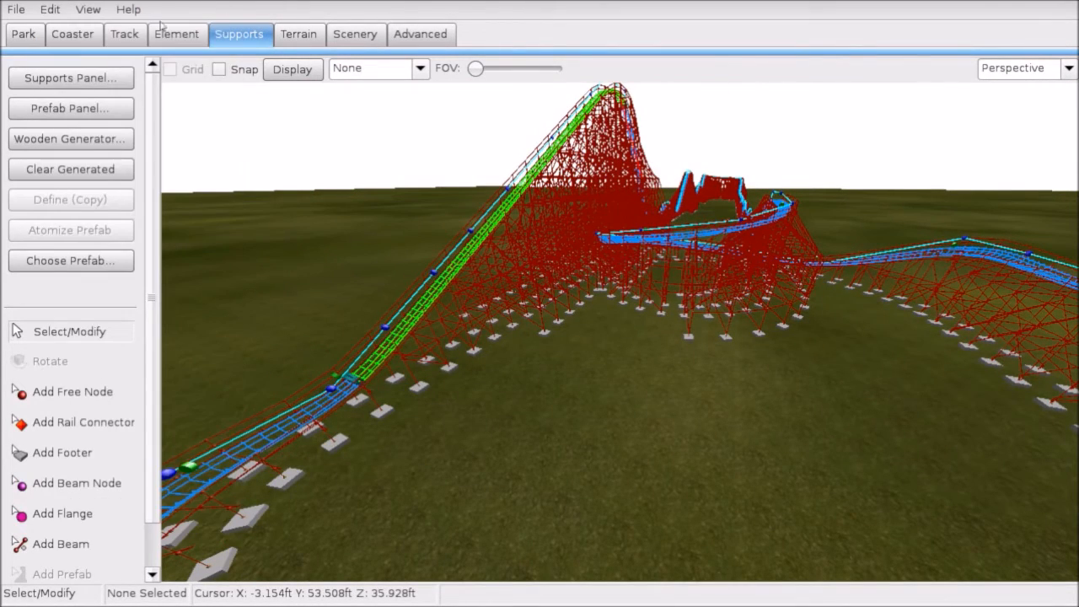
{"action": "left_click", "coordinate": [75, 33]}
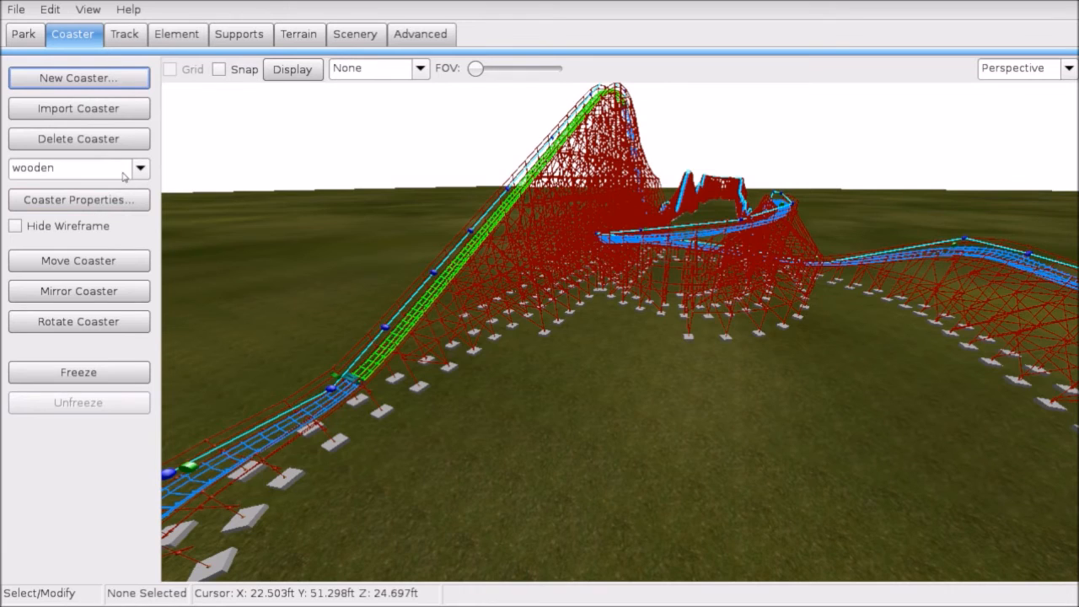
{"action": "left_click", "coordinate": [114, 200]}
{"action": "left_click", "coordinate": [469, 123]}
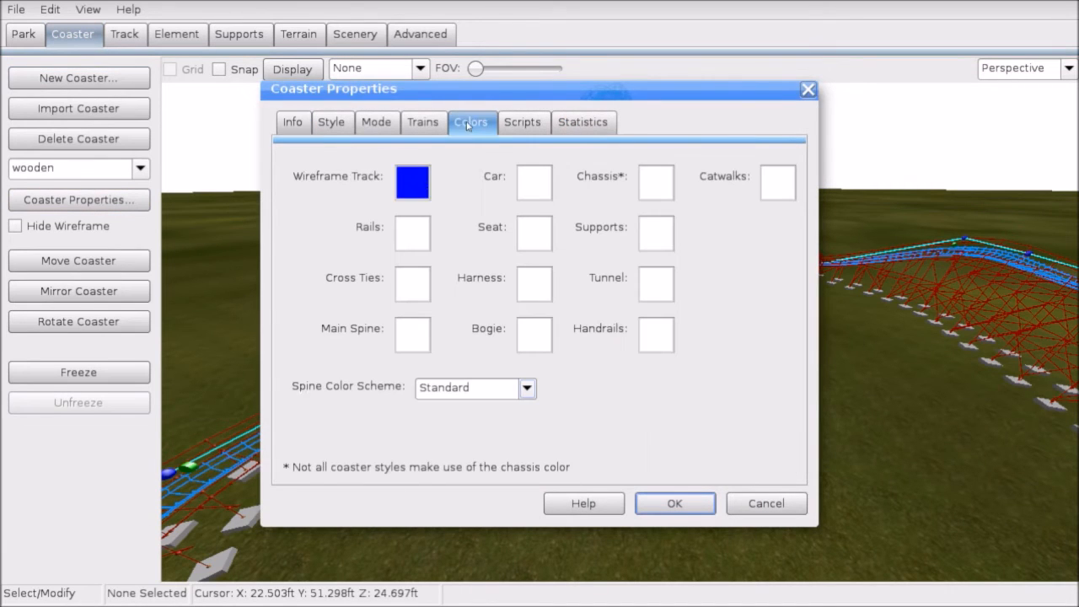
Step: Colour the wireframe track, rails, main spine and cross ties brown
{"action": "left_click", "coordinate": [413, 183]}
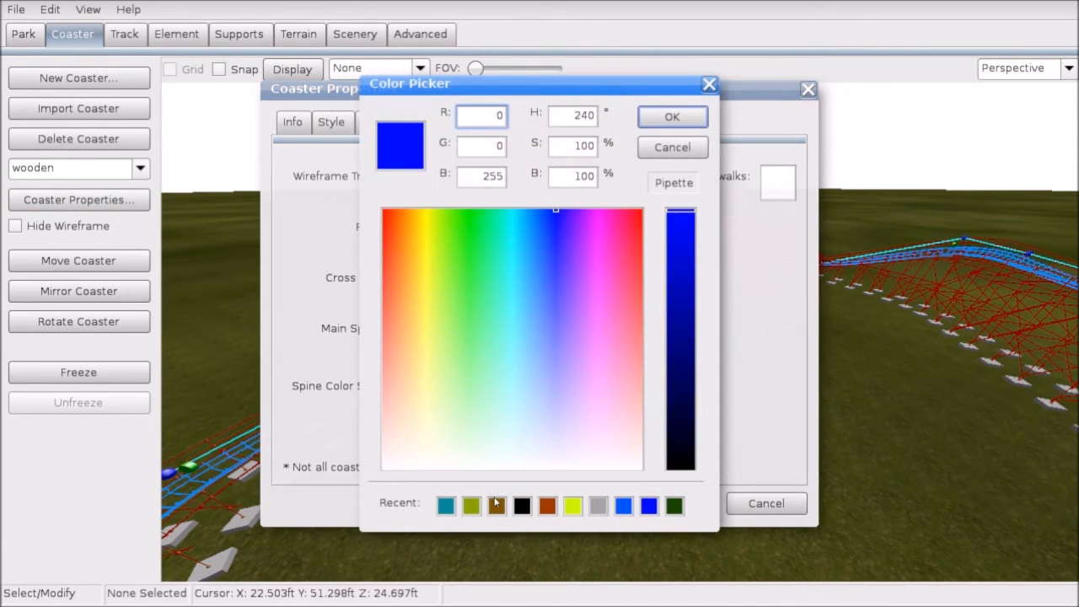
{"action": "double_click", "coordinate": [496, 507]}
{"action": "left_click", "coordinate": [418, 241]}
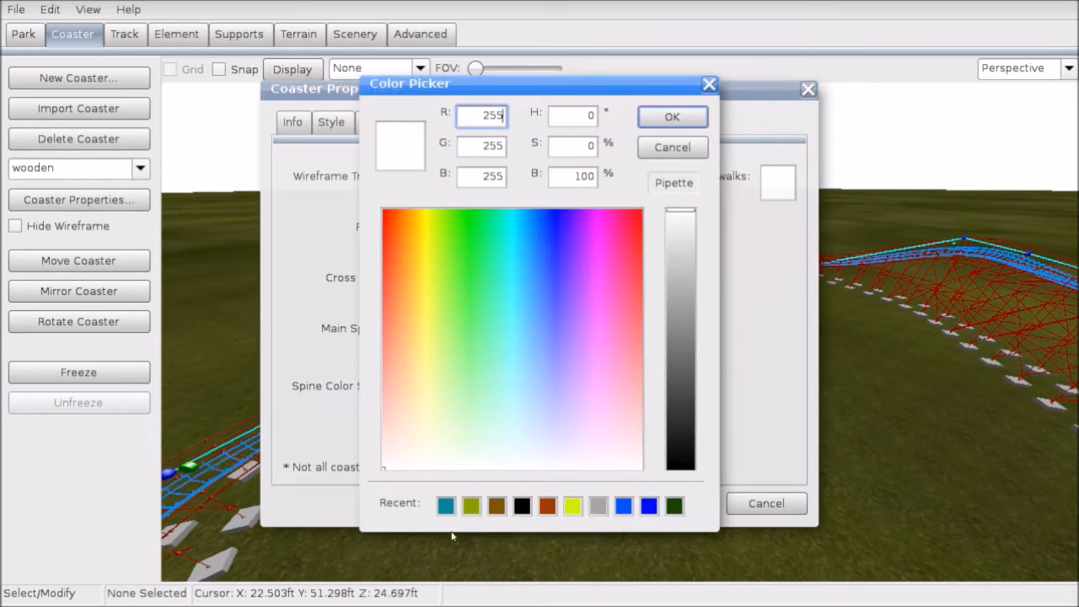
{"action": "left_click", "coordinate": [499, 511]}
{"action": "left_click", "coordinate": [499, 515]}
{"action": "left_click", "coordinate": [404, 337]}
{"action": "double_click", "coordinate": [500, 507]}
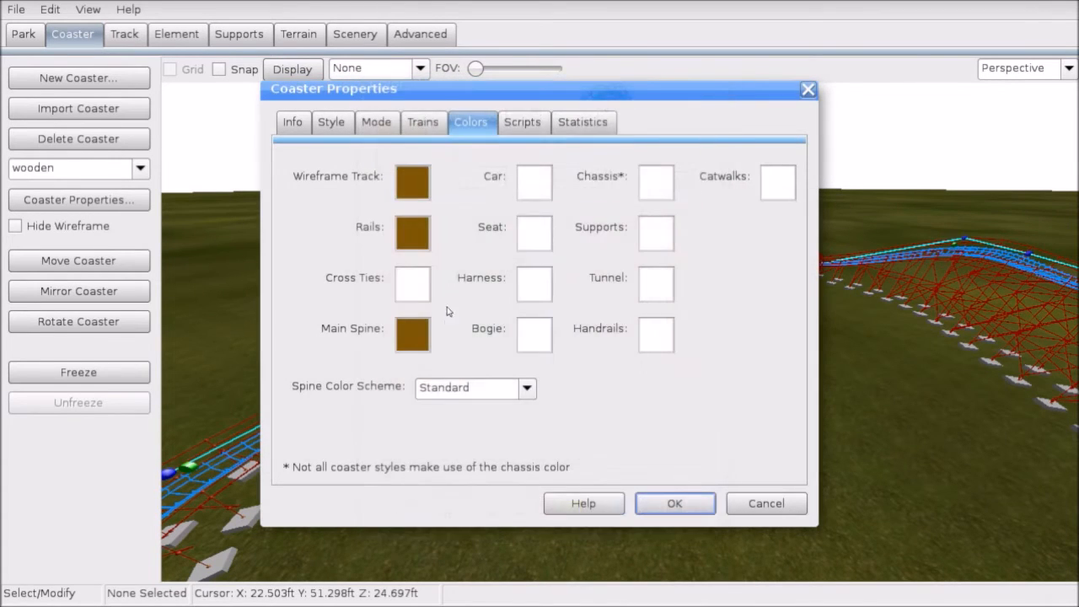
{"action": "left_click", "coordinate": [417, 289]}
{"action": "double_click", "coordinate": [499, 508]}
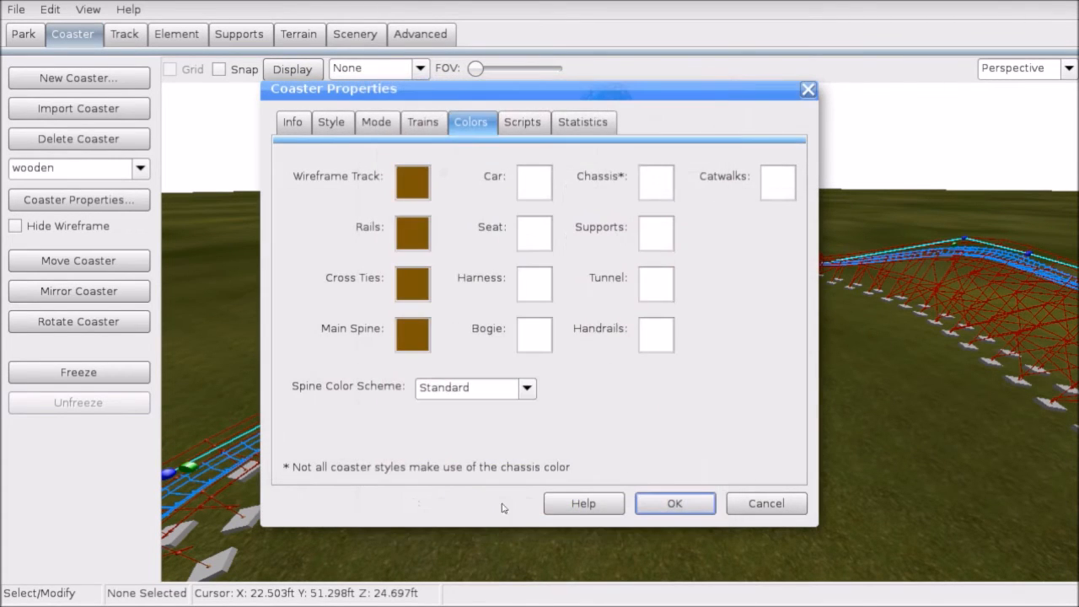
Step: Change the main spine and rails to light grey
{"action": "left_click", "coordinate": [411, 329]}
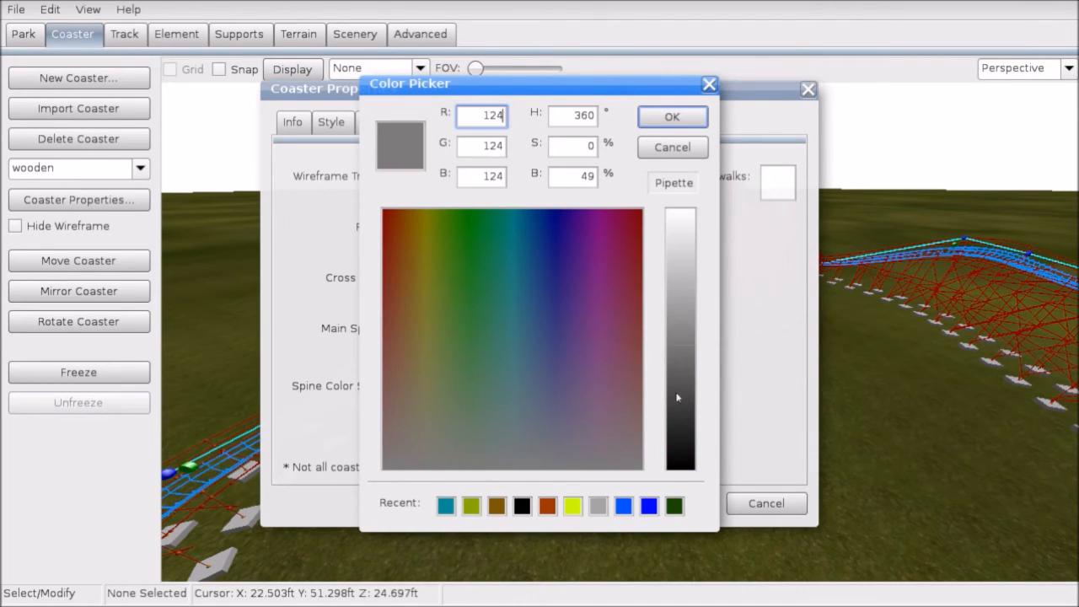
{"action": "left_click_drag", "start_coordinate": [677, 397], "coordinate": [686, 262]}
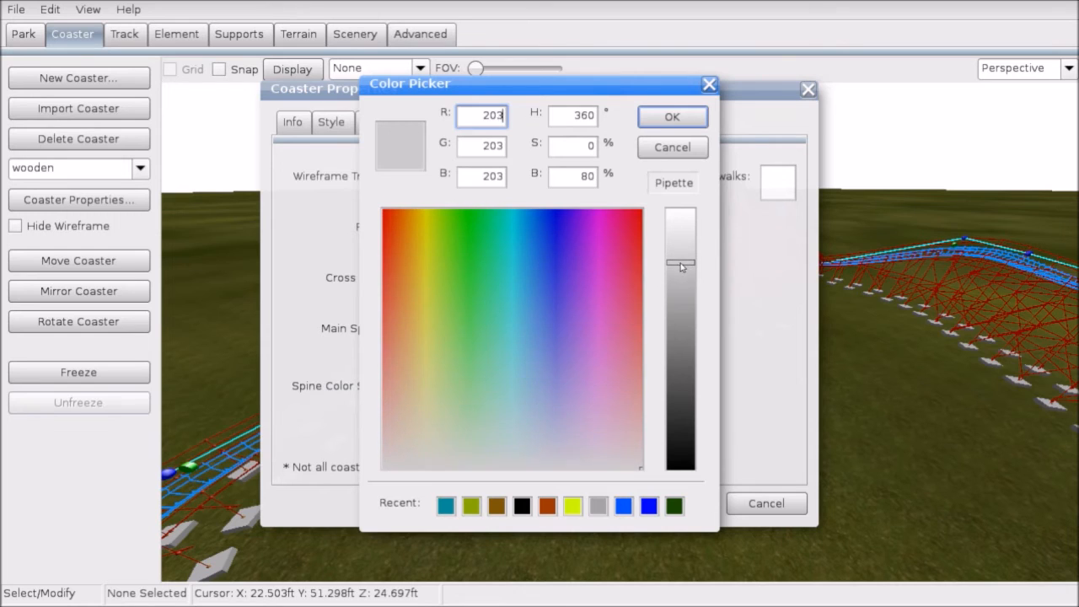
{"action": "left_click", "coordinate": [669, 123]}
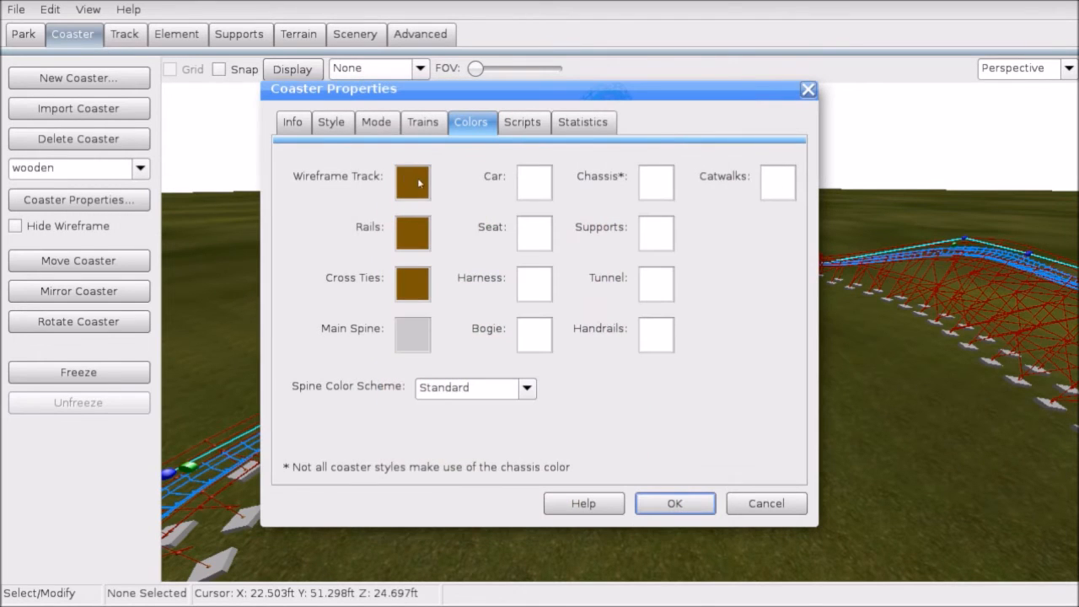
{"action": "left_click", "coordinate": [422, 236]}
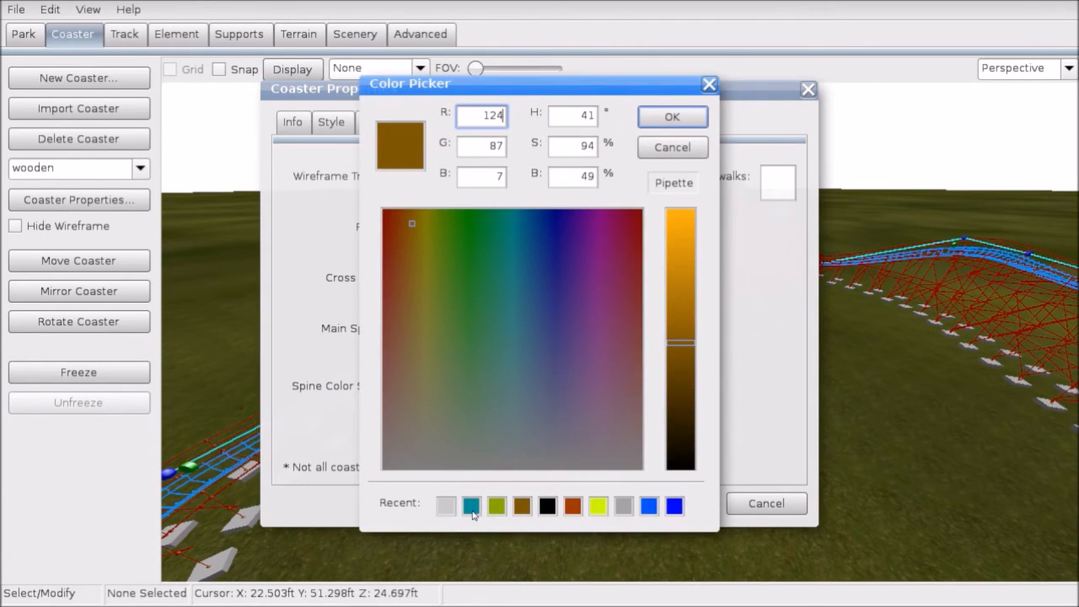
{"action": "left_click", "coordinate": [446, 506]}
{"action": "key", "text": "Return"}
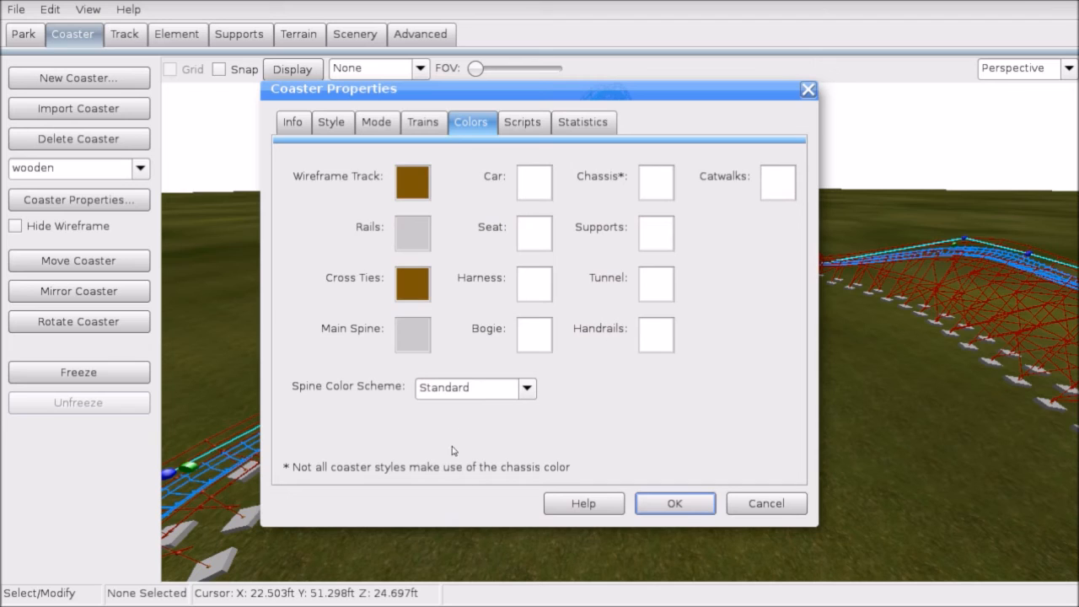
{"action": "left_click", "coordinate": [414, 228]}
{"action": "left_click", "coordinate": [698, 147]}
Step: Make the cars vivid orange and the seats black
{"action": "left_click", "coordinate": [537, 177]}
{"action": "left_click", "coordinate": [573, 506]}
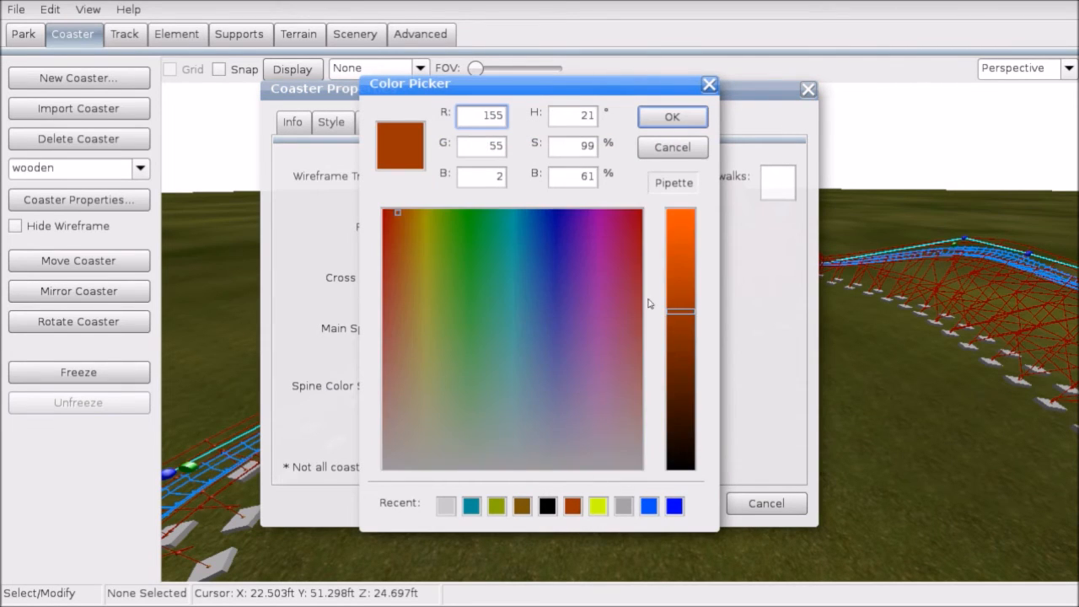
{"action": "left_click_drag", "start_coordinate": [692, 257], "coordinate": [695, 203]}
{"action": "left_click", "coordinate": [681, 124]}
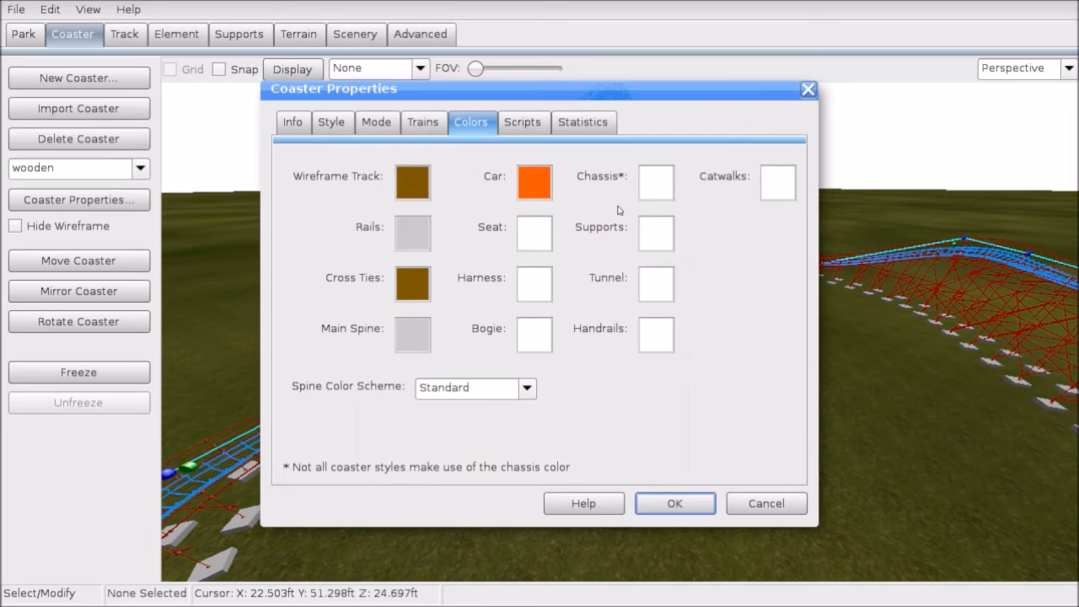
{"action": "left_click", "coordinate": [535, 242]}
{"action": "left_click", "coordinate": [573, 506]}
{"action": "key", "text": "Return"}
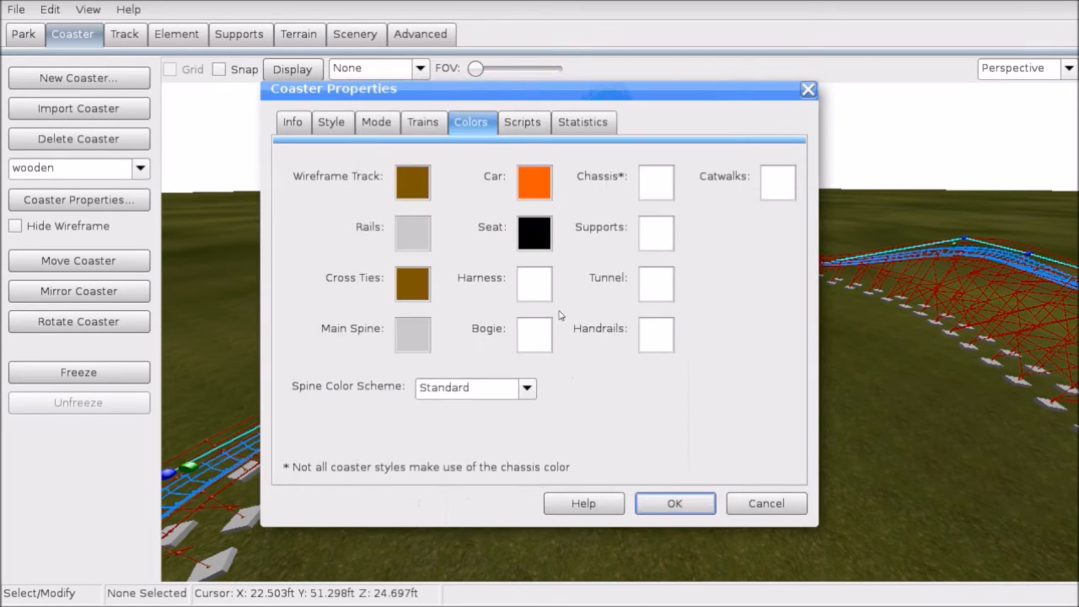
Step: Make the harnesses bright orange and the bogies black
{"action": "left_click", "coordinate": [534, 284]}
{"action": "left_click_drag", "start_coordinate": [386, 214], "coordinate": [408, 223]}
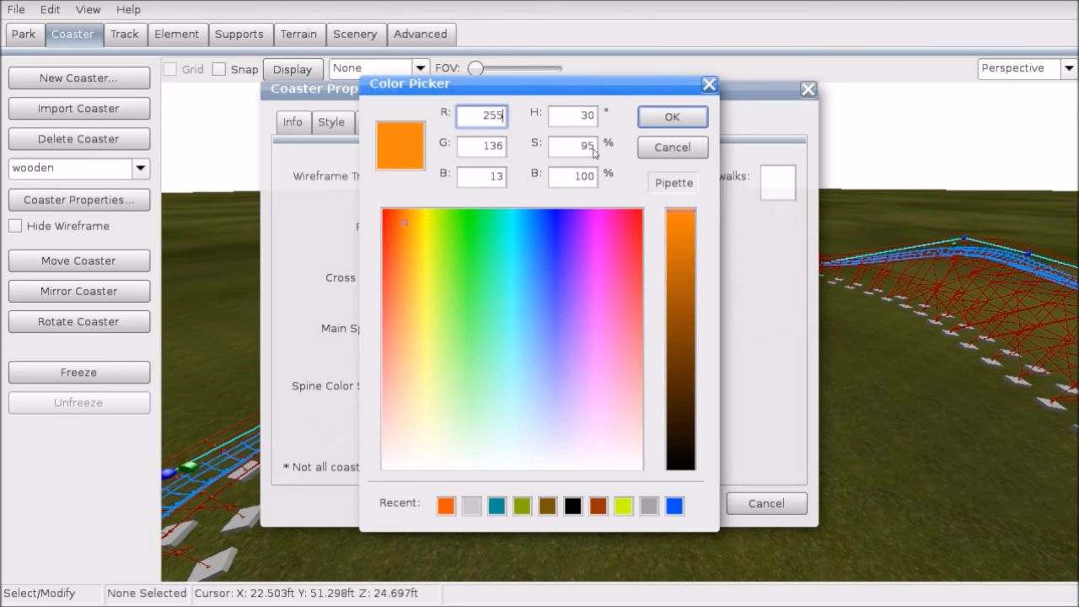
{"action": "left_click", "coordinate": [642, 121]}
{"action": "left_click", "coordinate": [535, 336]}
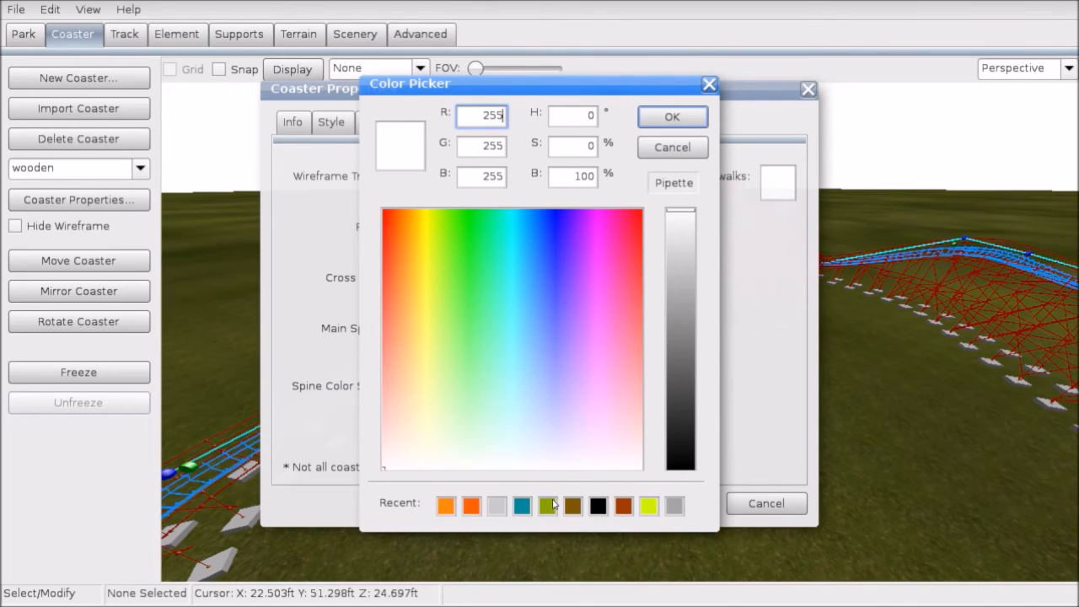
{"action": "left_click", "coordinate": [616, 512]}
{"action": "double_click", "coordinate": [600, 506]}
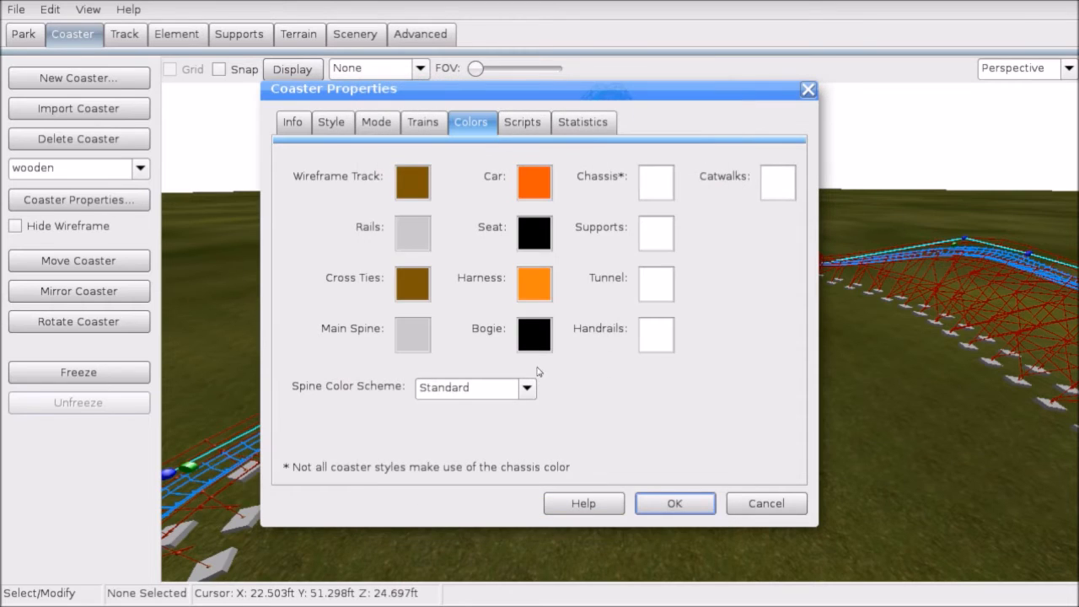
Step: Set the chassis black and supports, handrails and catwalks light grey, then accept the colours
{"action": "left_click", "coordinate": [666, 188]}
{"action": "double_click", "coordinate": [598, 506]}
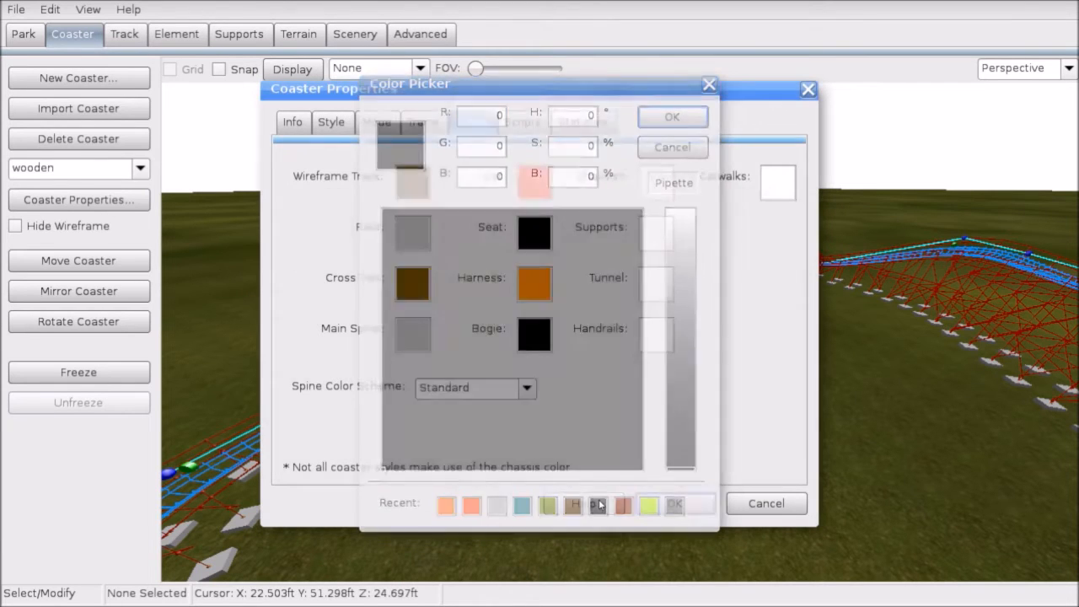
{"action": "left_click", "coordinate": [646, 237]}
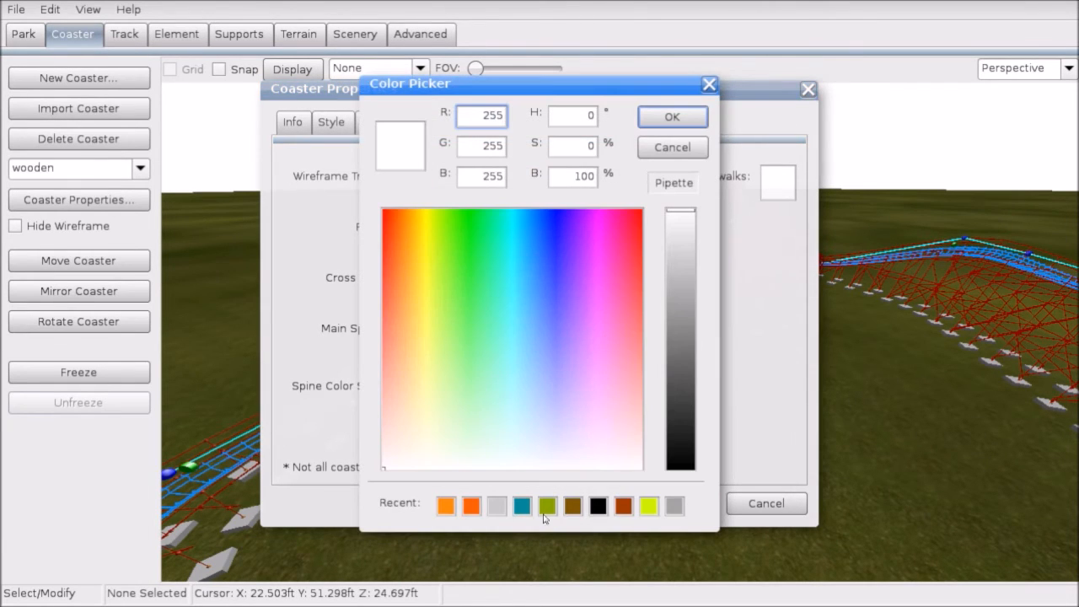
{"action": "double_click", "coordinate": [496, 506]}
{"action": "left_click", "coordinate": [668, 346]}
{"action": "double_click", "coordinate": [496, 506]}
{"action": "left_click", "coordinate": [783, 193]}
{"action": "double_click", "coordinate": [498, 506]}
{"action": "left_click", "coordinate": [675, 503]}
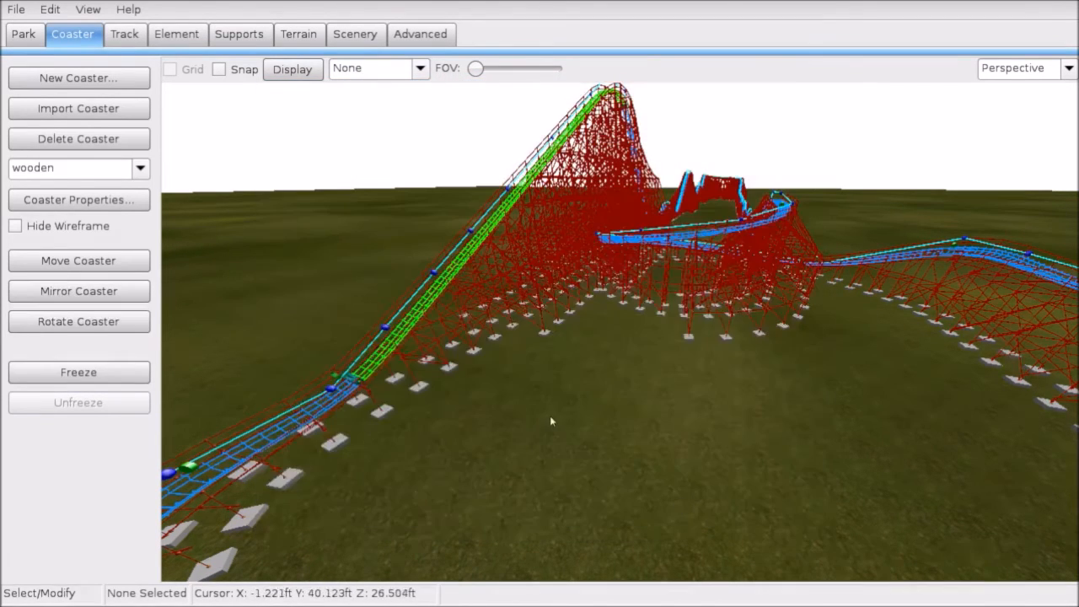
Step: Freeze the coaster, fly the camera to the orange train in the station, then exit the editor
{"action": "right_click_drag", "start_coordinate": [507, 451], "coordinate": [168, 443]}
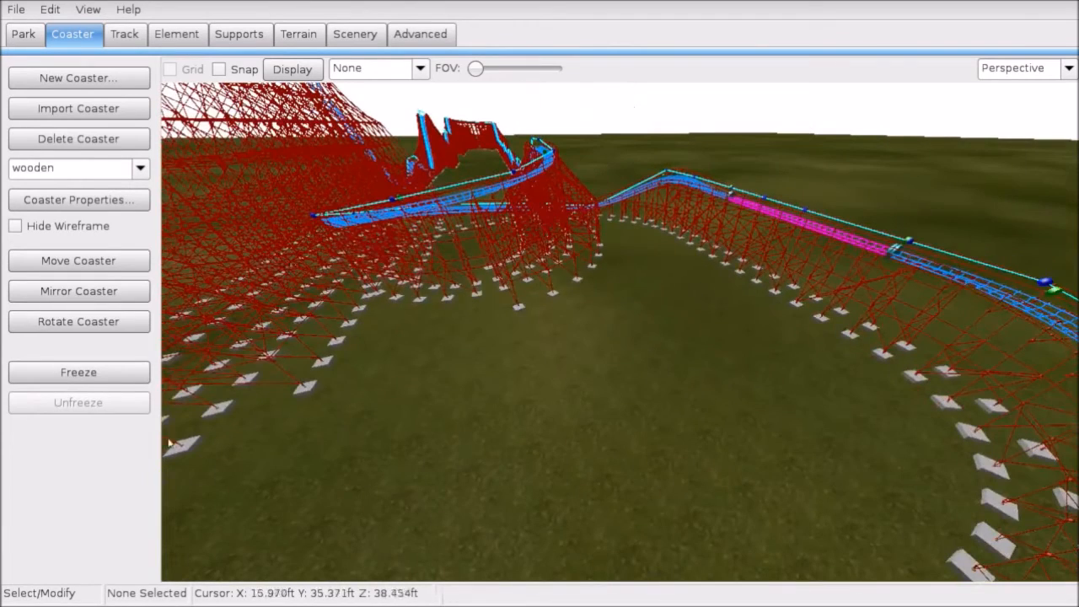
{"action": "left_click", "coordinate": [135, 377]}
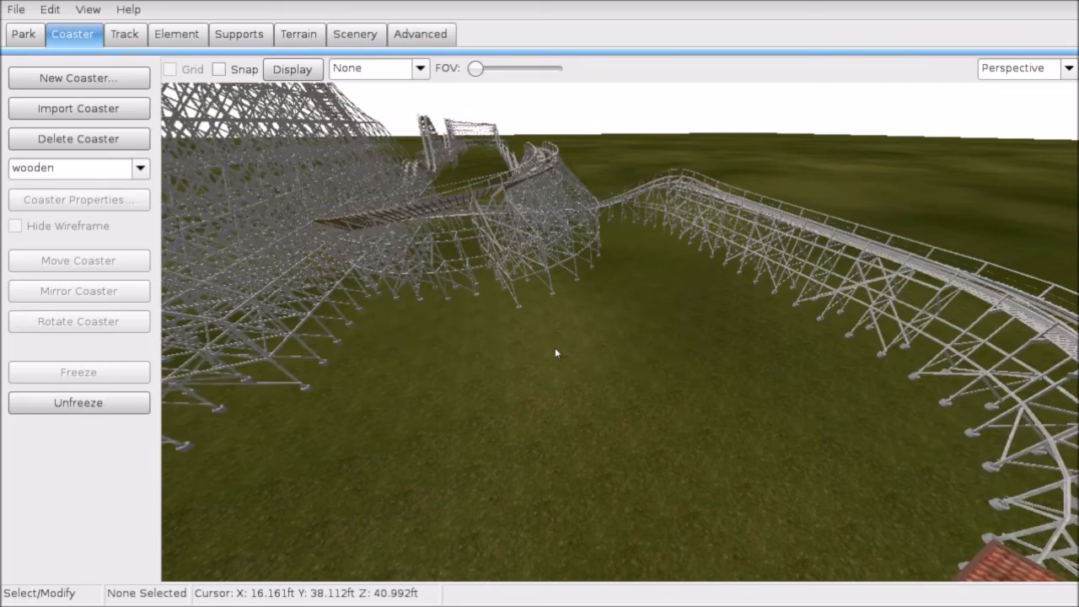
{"action": "key", "text": "w"}
{"action": "right_click_drag", "start_coordinate": [555, 347], "coordinate": [750, 348]}
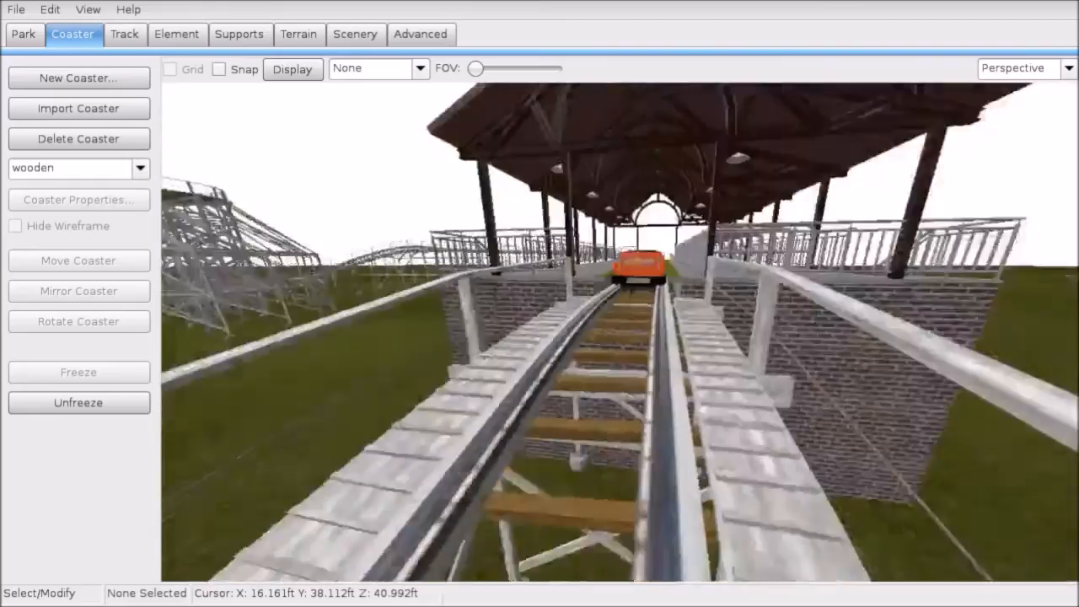
{"action": "key", "text": "w"}
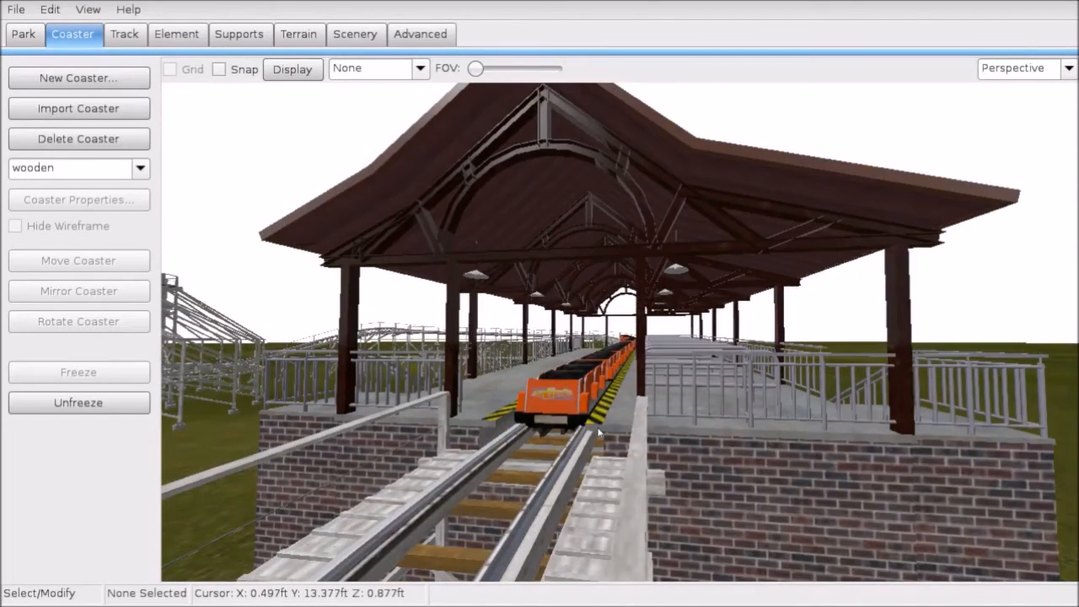
{"action": "key", "text": "Escape"}
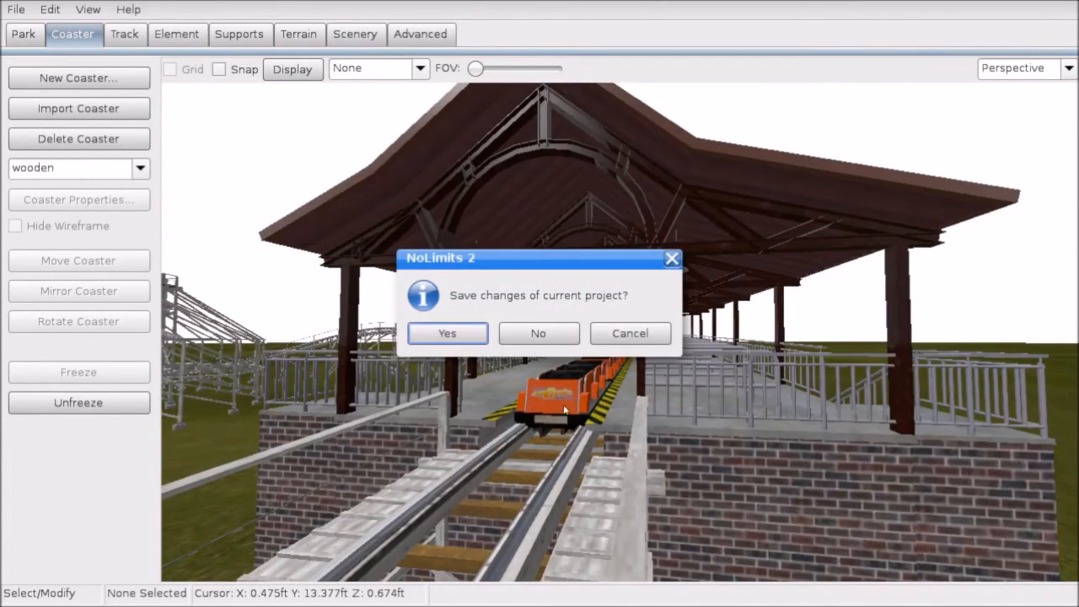
Step: Get past the save prompt and ride from the front seat with the simulation info shown aside
{"action": "left_click", "coordinate": [542, 334]}
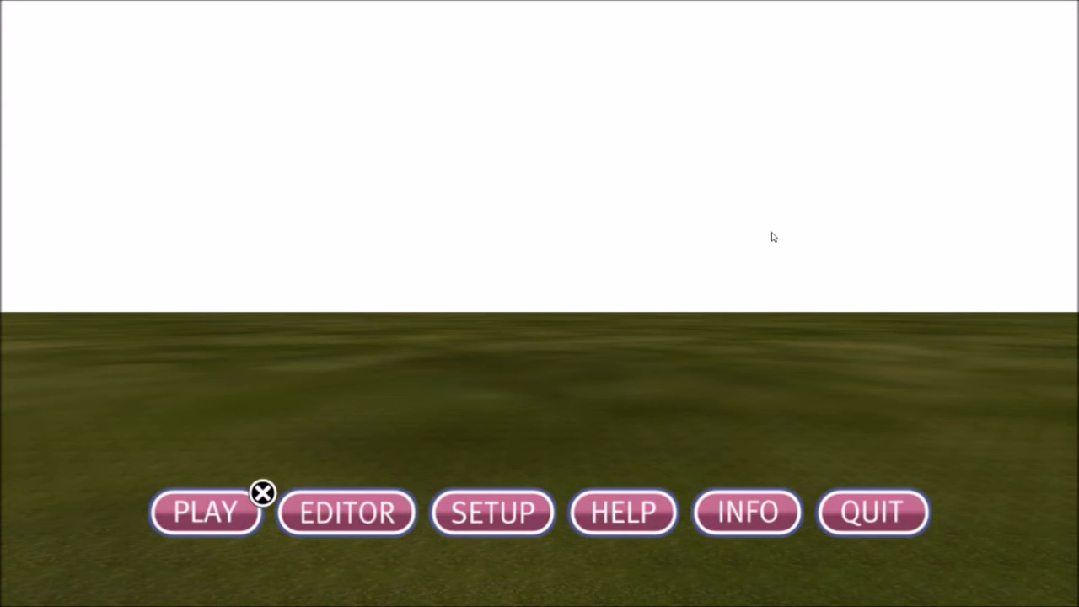
{"action": "left_click", "coordinate": [156, 516]}
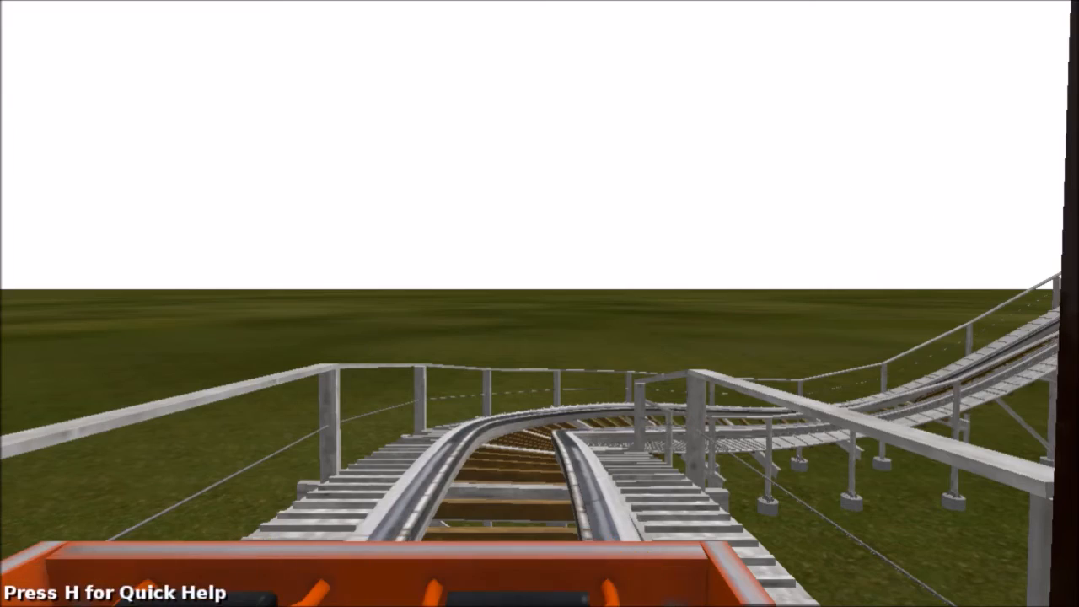
{"action": "key", "text": "F1"}
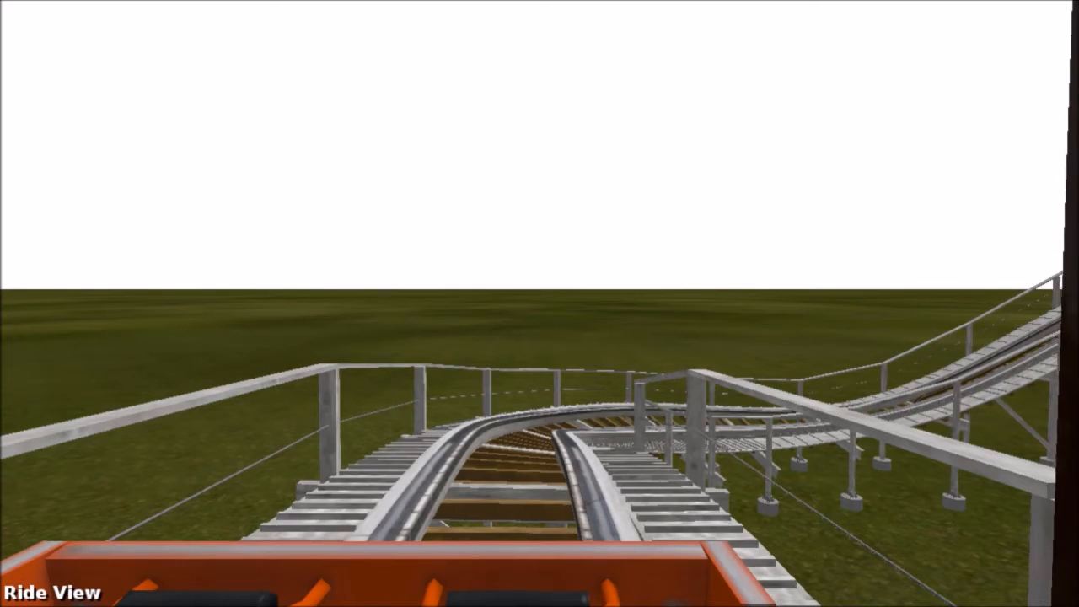
{"action": "key", "text": "F5"}
{"action": "left_click_drag", "start_coordinate": [618, 310], "coordinate": [882, 455]}
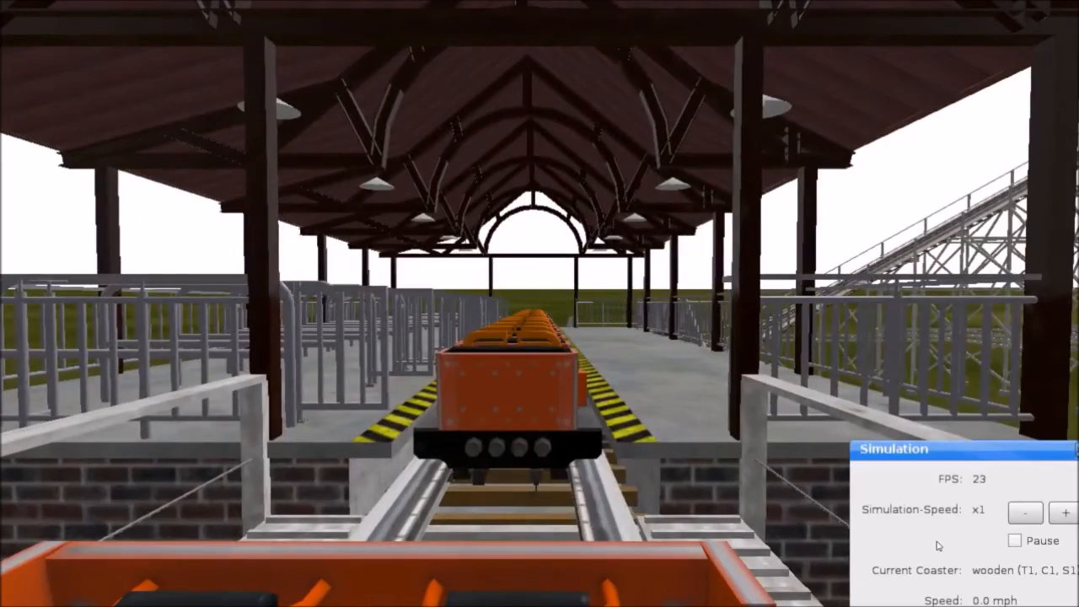
Step: In Fly View, follow the orange train out of the station and around the first curve
{"action": "key", "text": "F2"}
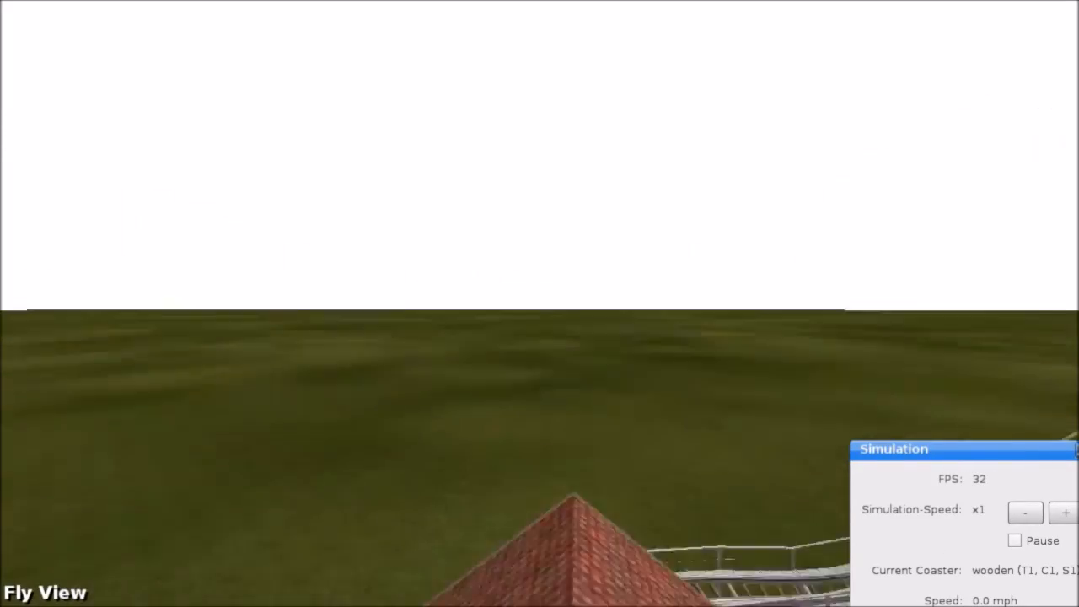
{"action": "key", "text": "w"}
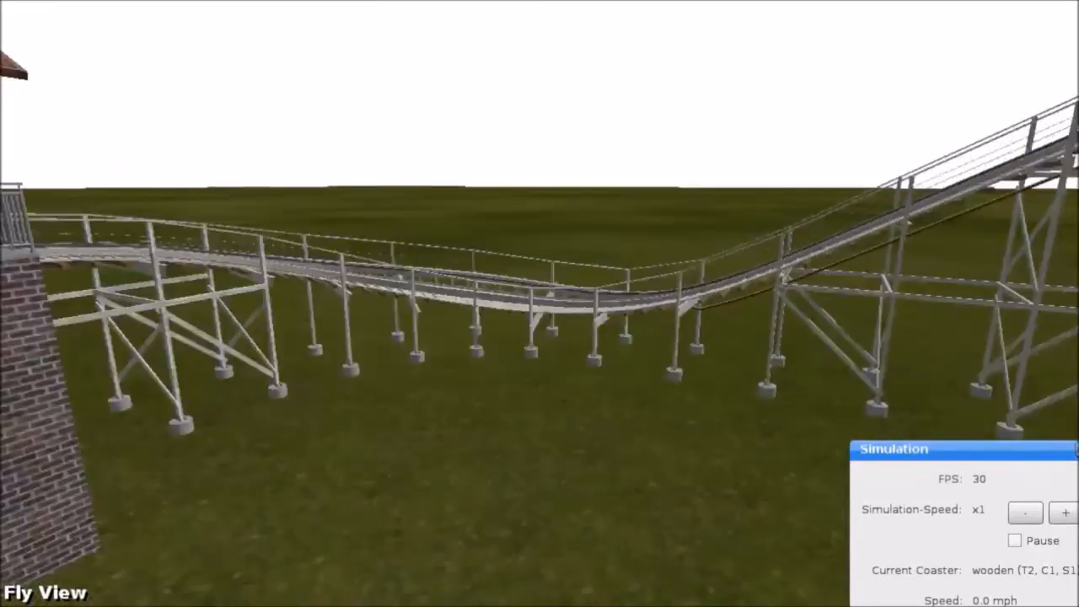
{"action": "key", "text": "w"}
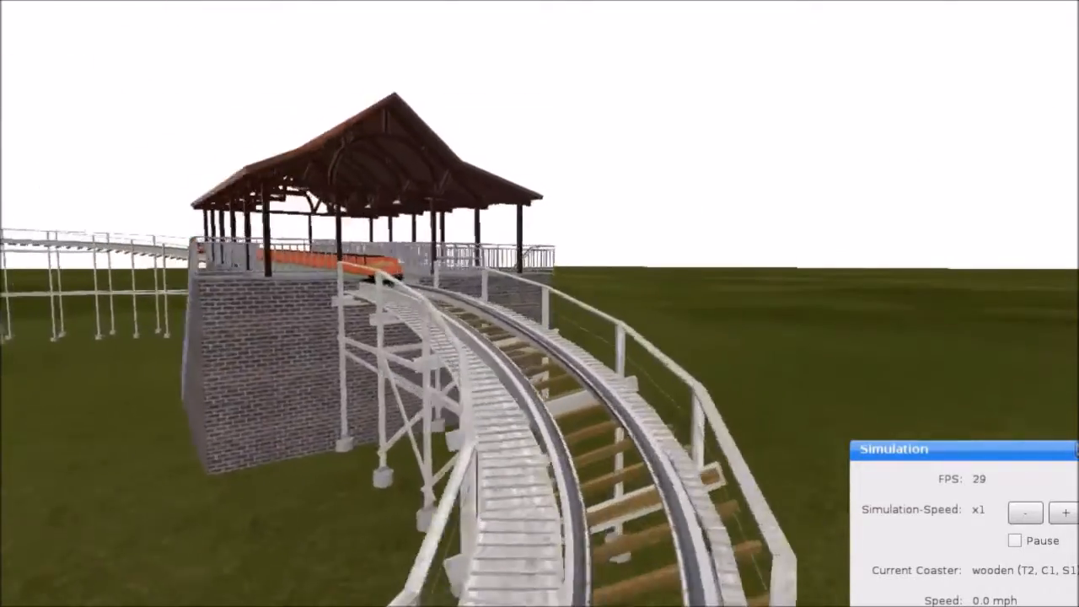
{"action": "key", "text": "w"}
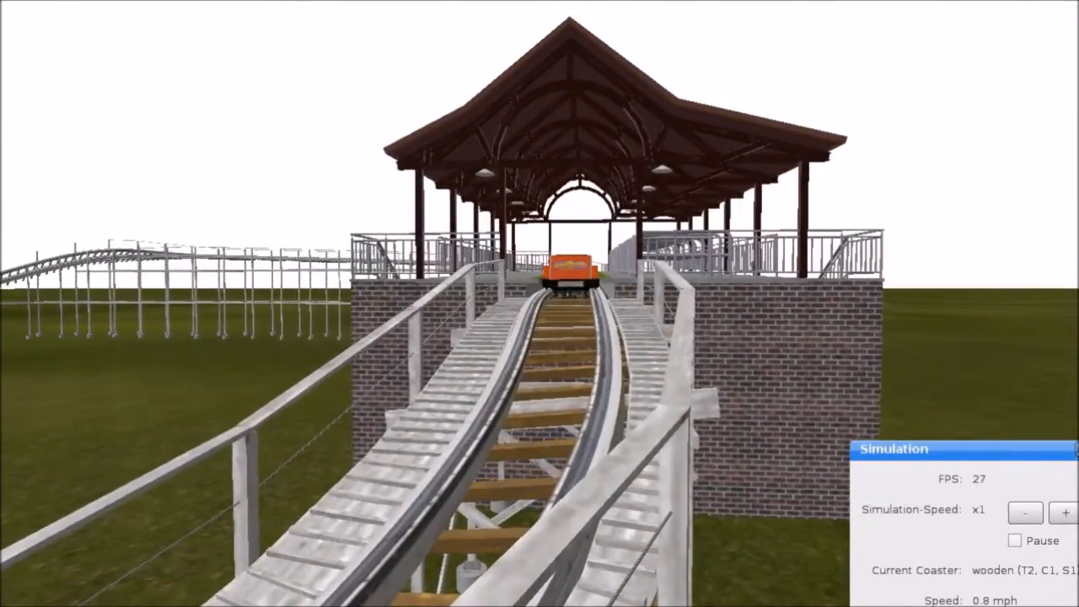
{"action": "key", "text": "a"}
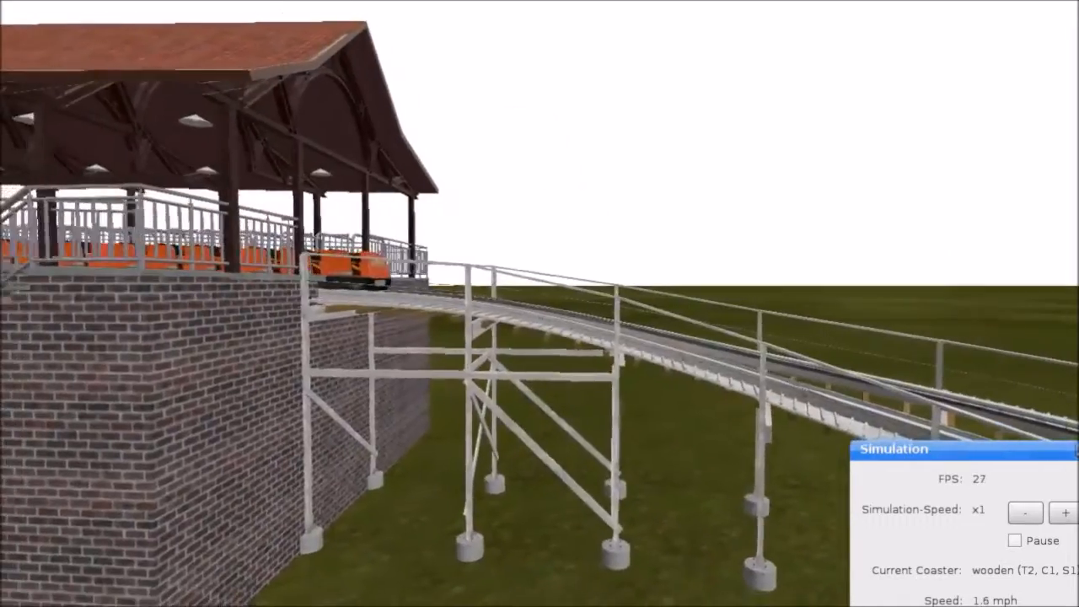
{"action": "key", "text": "a"}
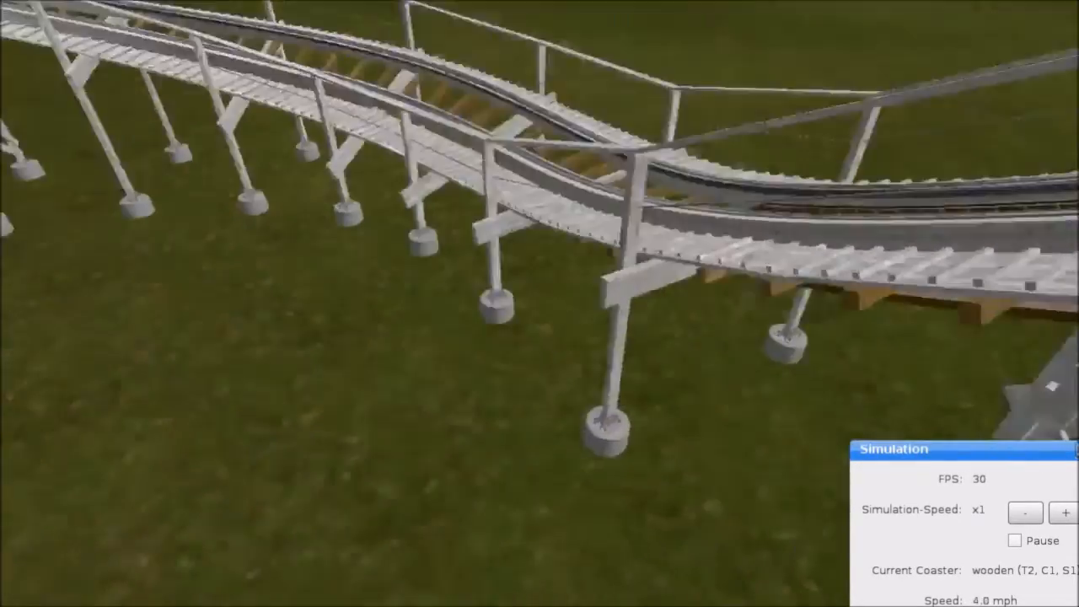
{"action": "key", "text": "a"}
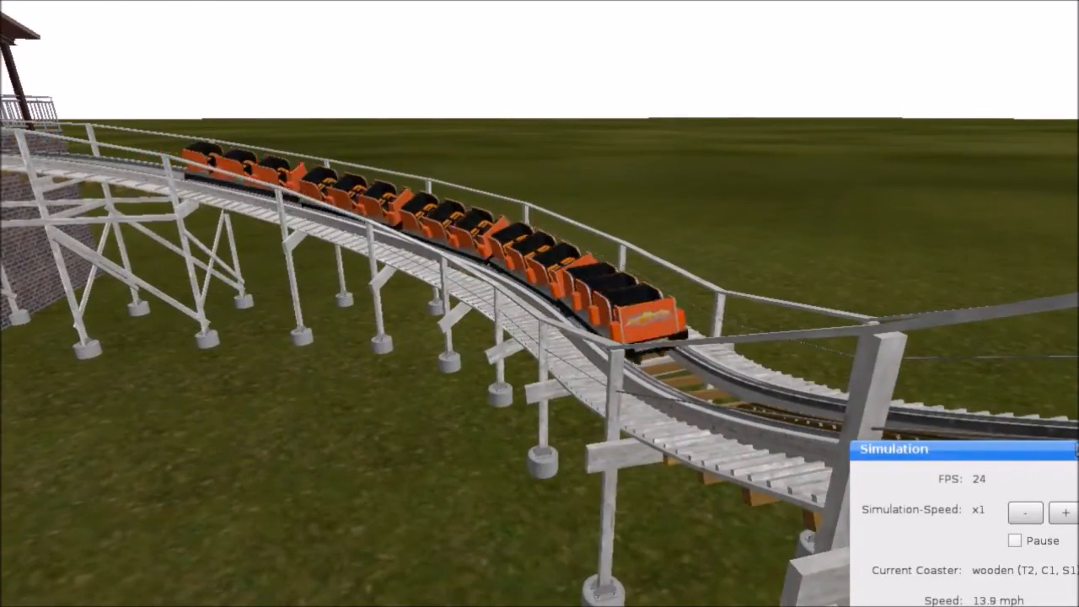
{"action": "key", "text": "d"}
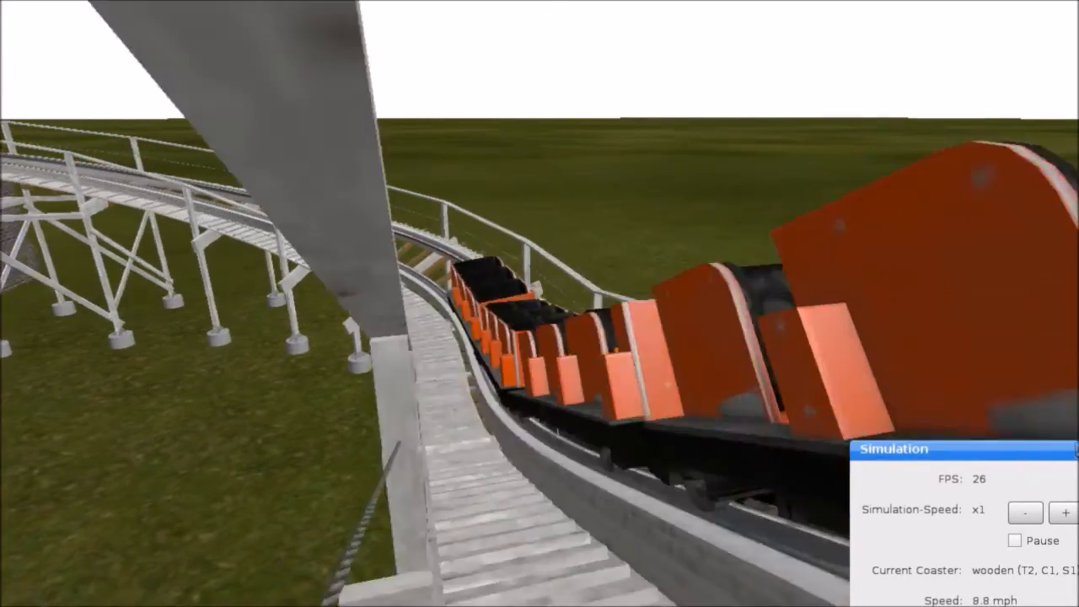
{"action": "key", "text": "w"}
{"action": "key", "text": "d"}
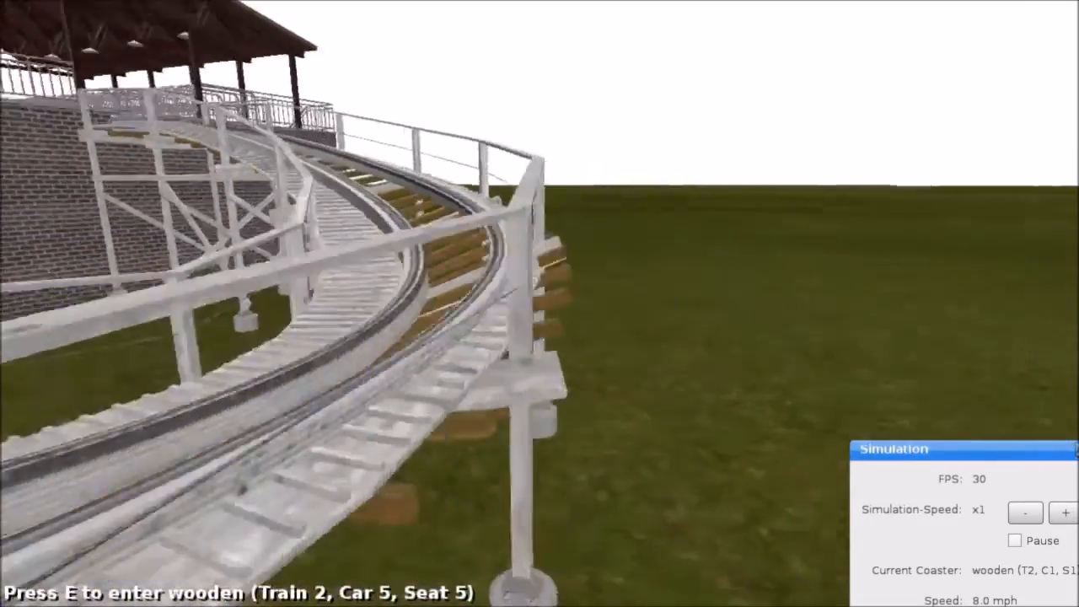
{"action": "key", "text": "w"}
{"action": "key", "text": "a"}
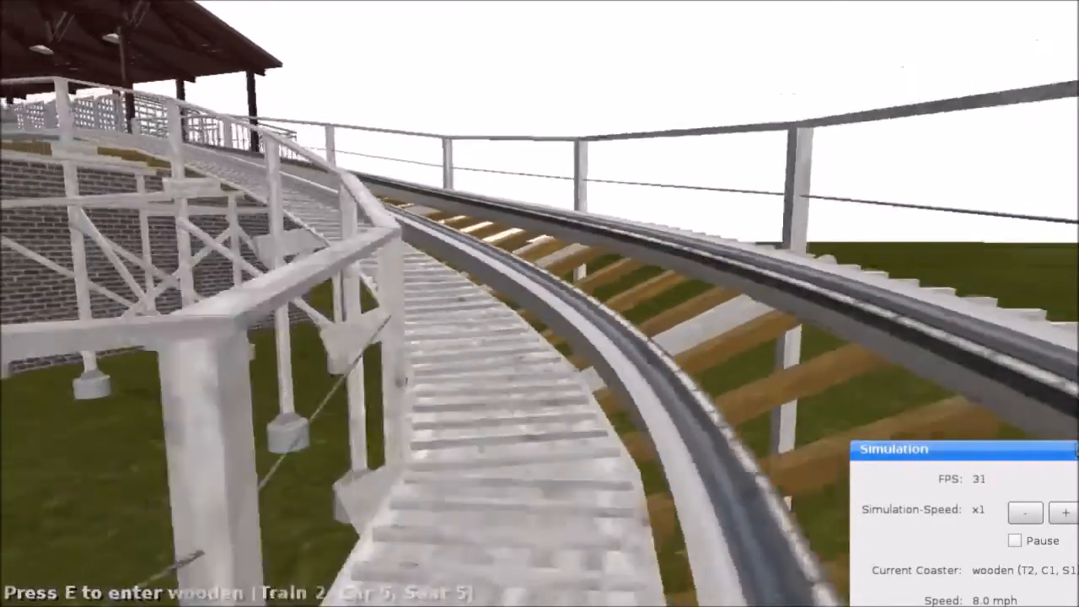
{"action": "key", "text": "a"}
{"action": "key", "text": "s"}
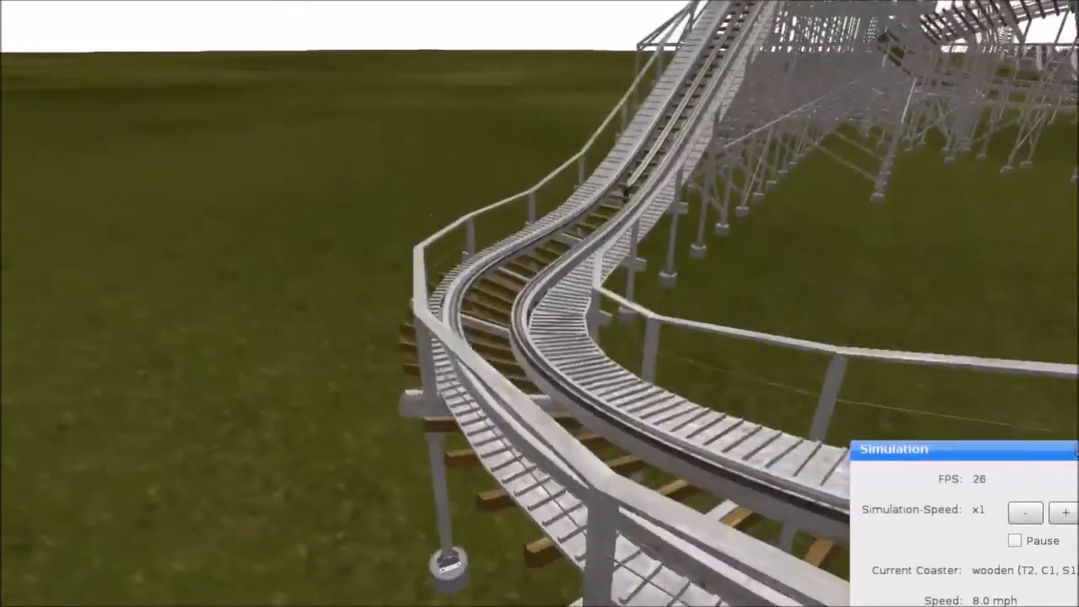
{"action": "key", "text": "a"}
{"action": "key", "text": "w"}
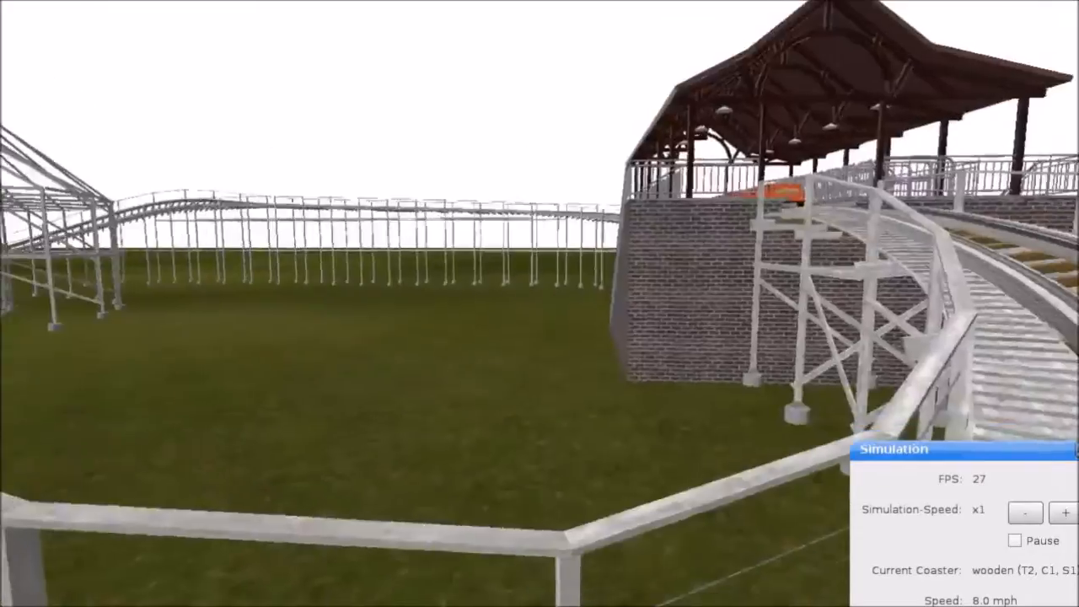
{"action": "key", "text": "s"}
{"action": "key", "text": "s"}
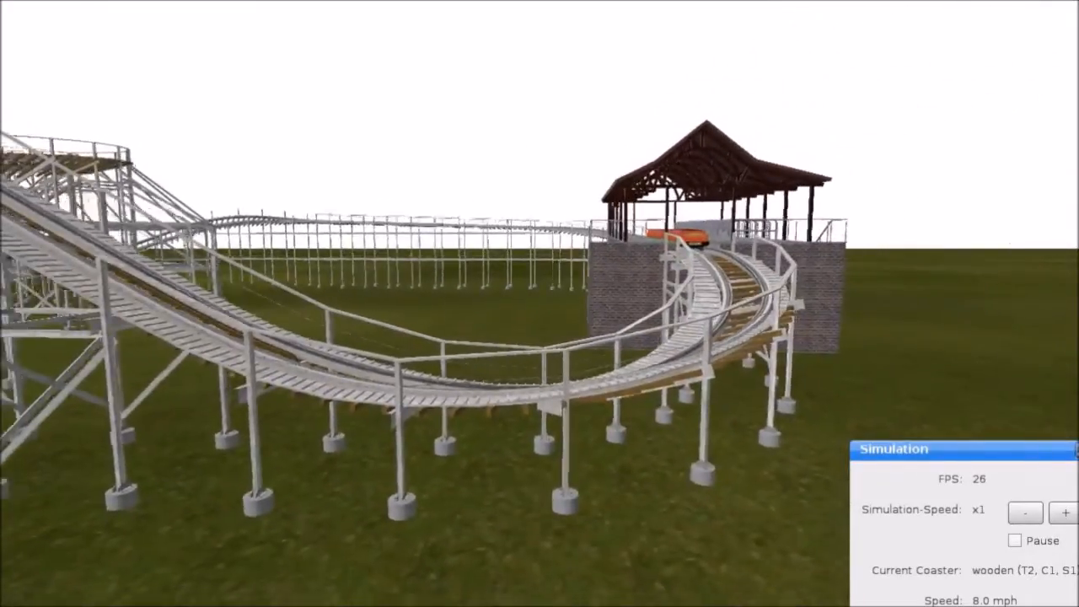
{"action": "key", "text": "s"}
Step: Follow the train over the lift hill crest, down the first drop and over the following hills
{"action": "key", "text": "a"}
{"action": "key", "text": "w"}
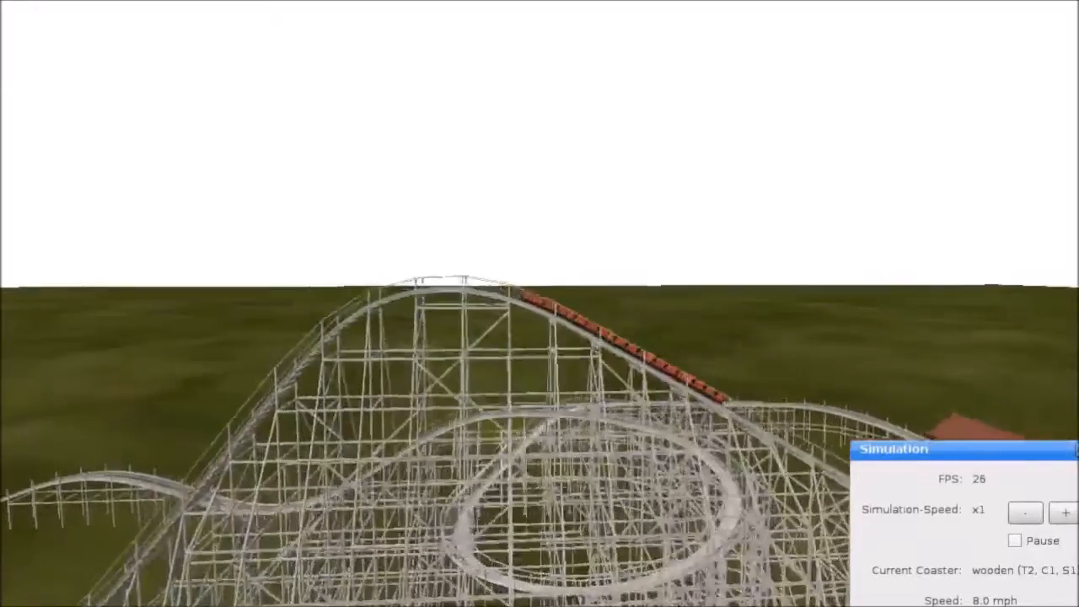
{"action": "key", "text": "a"}
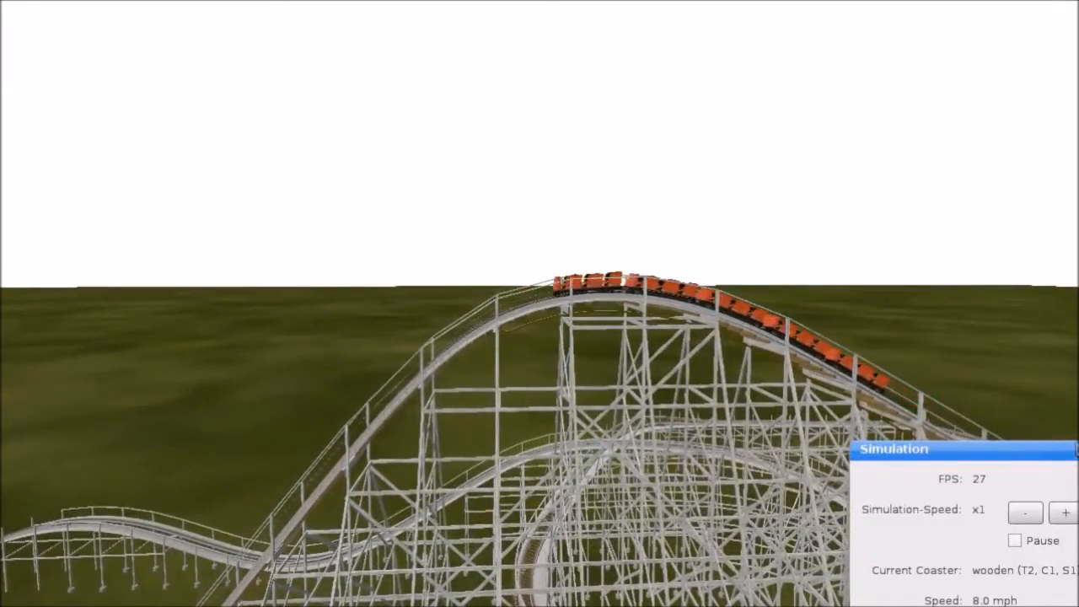
{"action": "key", "text": "a"}
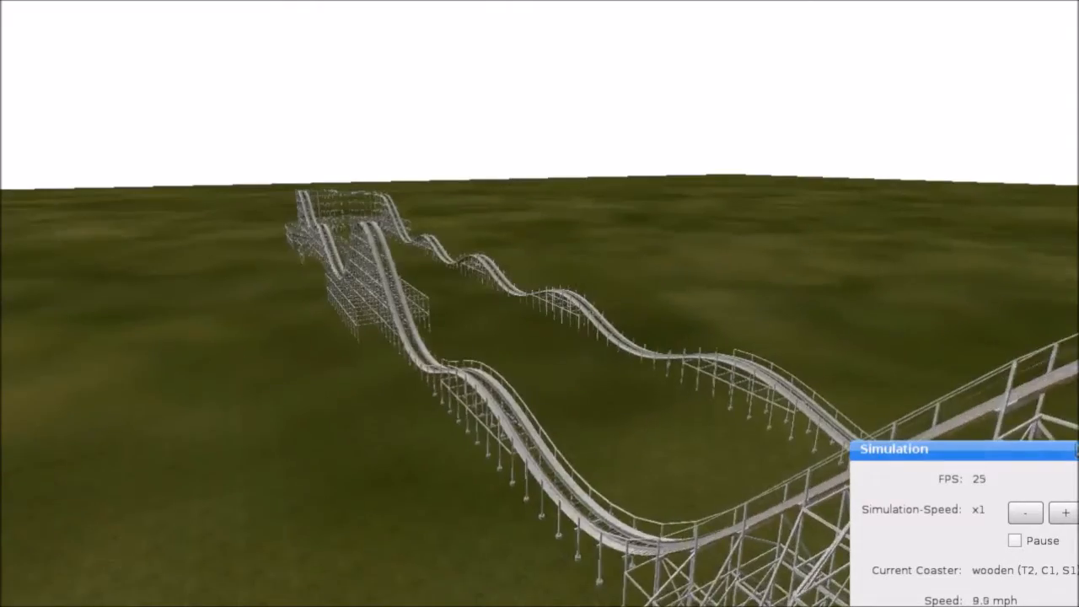
{"action": "key", "text": "a"}
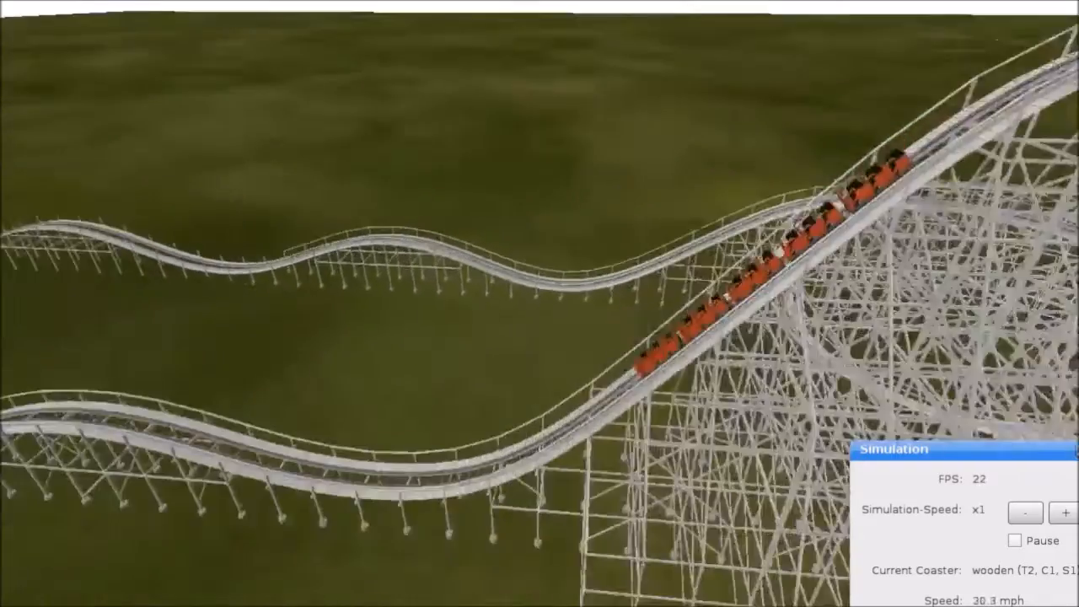
{"action": "key", "text": "a"}
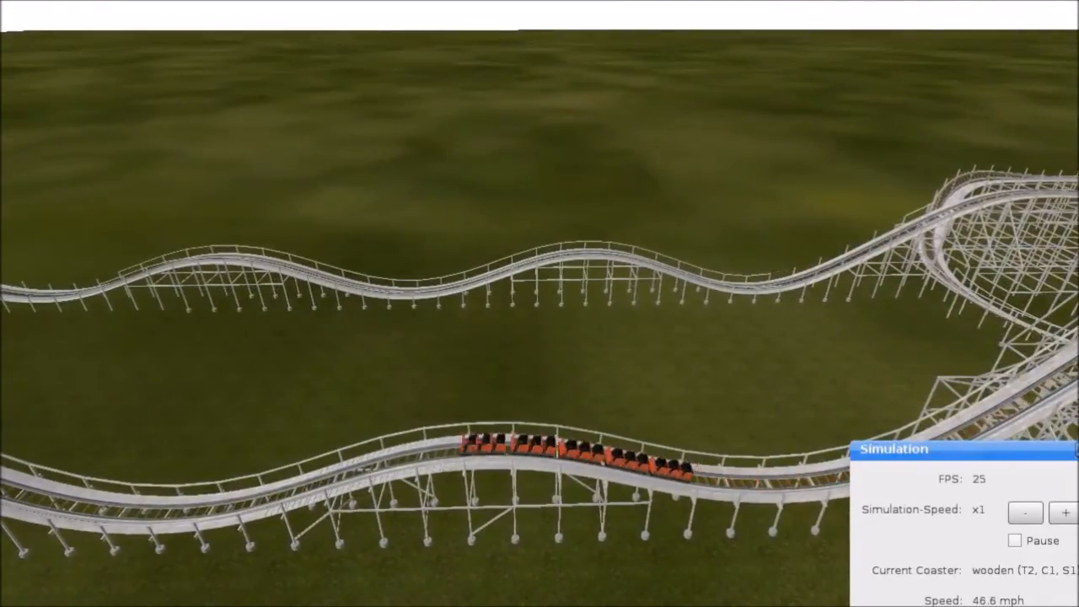
{"action": "key", "text": "a"}
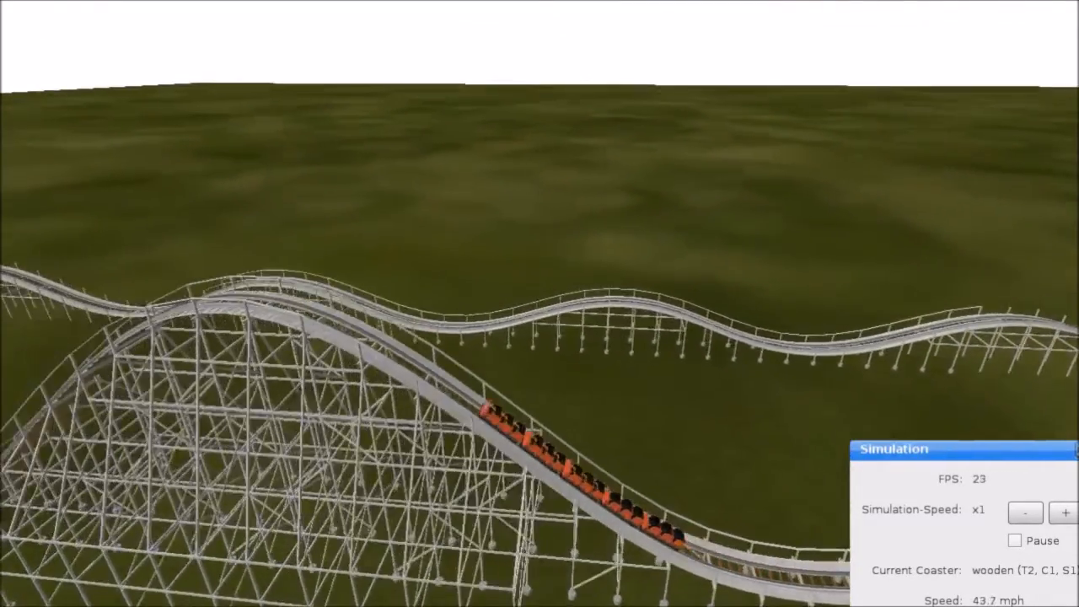
{"action": "key", "text": "a"}
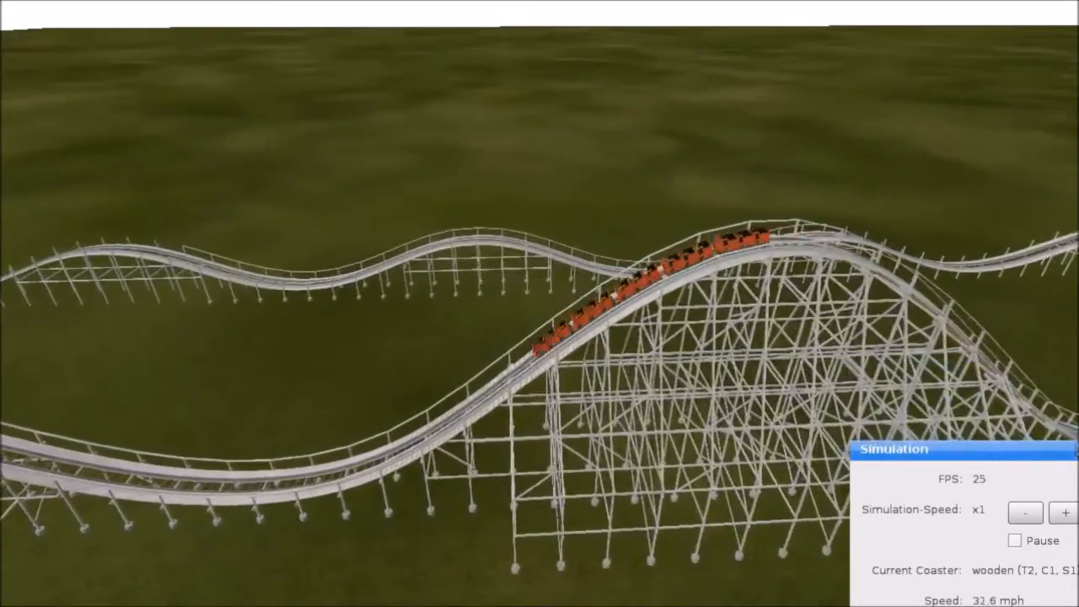
{"action": "key", "text": "a"}
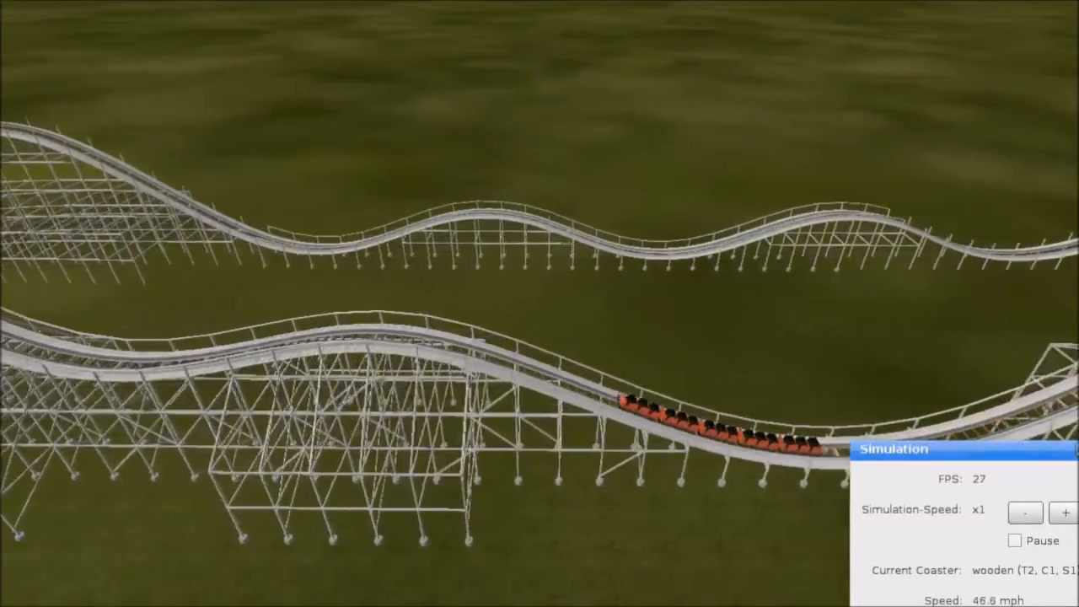
Step: Watch the train round the turnaround and start down the drop, then return to the editor
{"action": "key", "text": "w"}
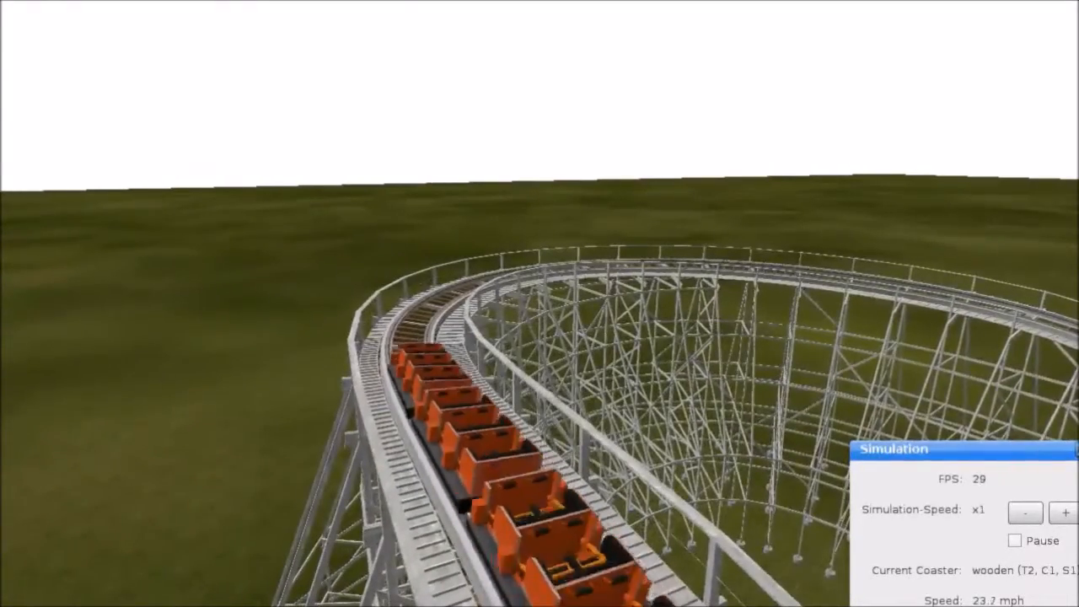
{"action": "key", "text": "Right"}
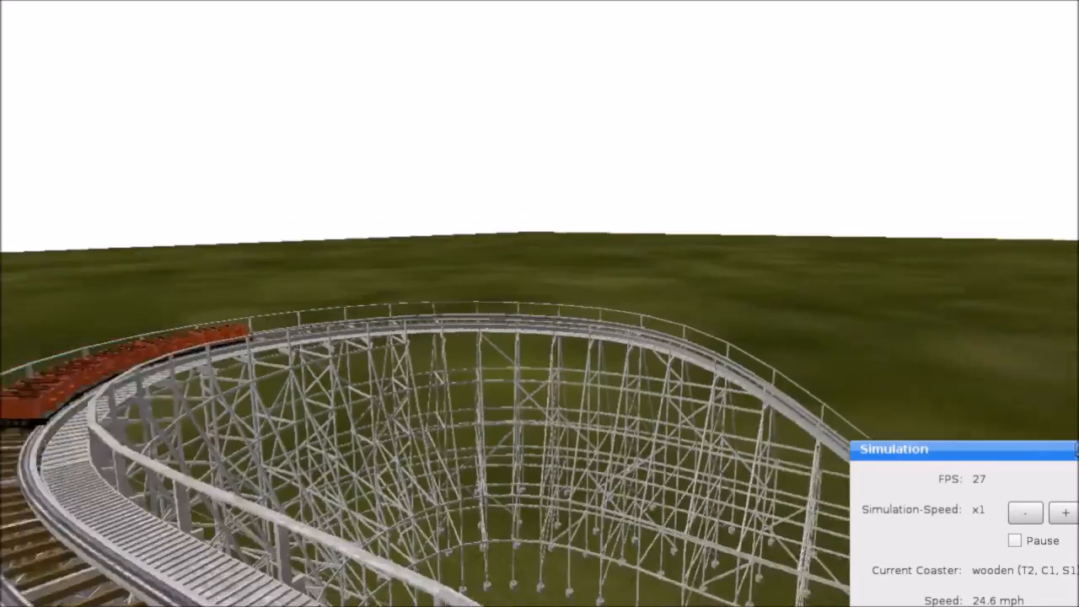
{"action": "key", "text": "w"}
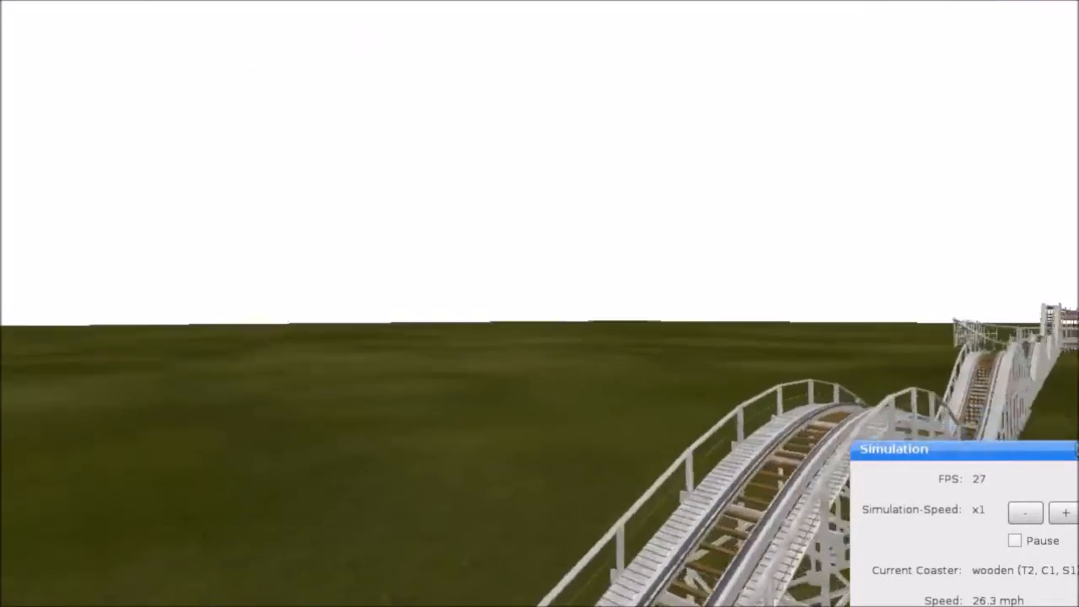
{"action": "key", "text": "s"}
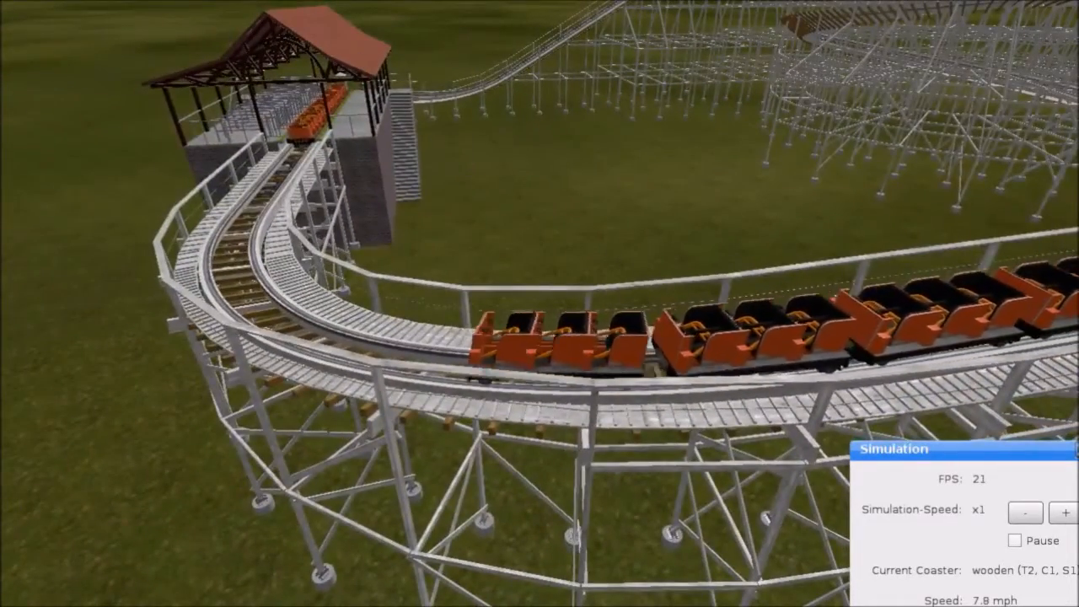
{"action": "left_click", "coordinate": [396, 510]}
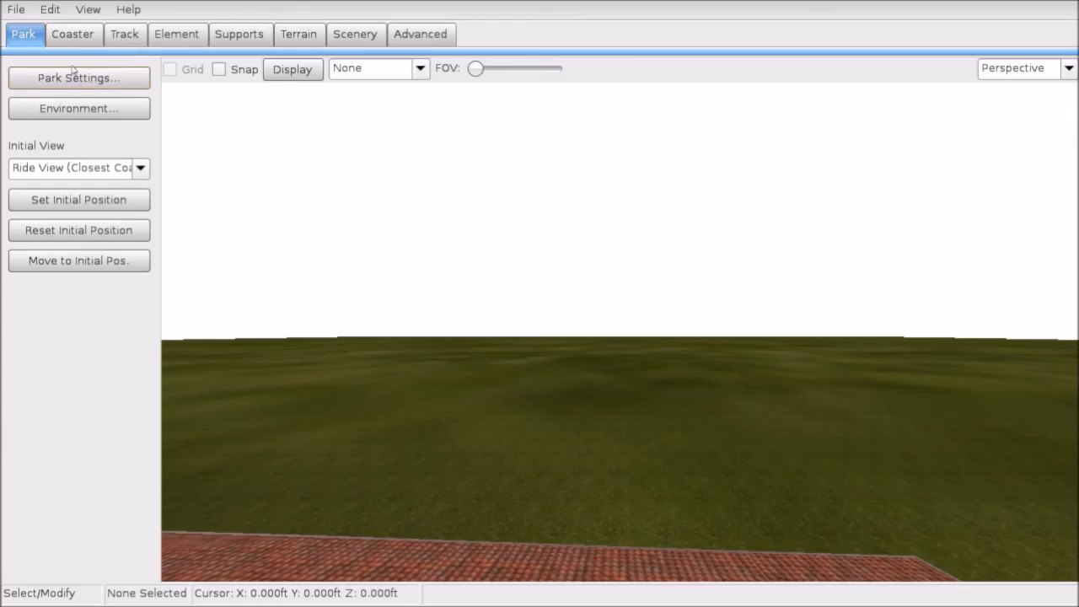